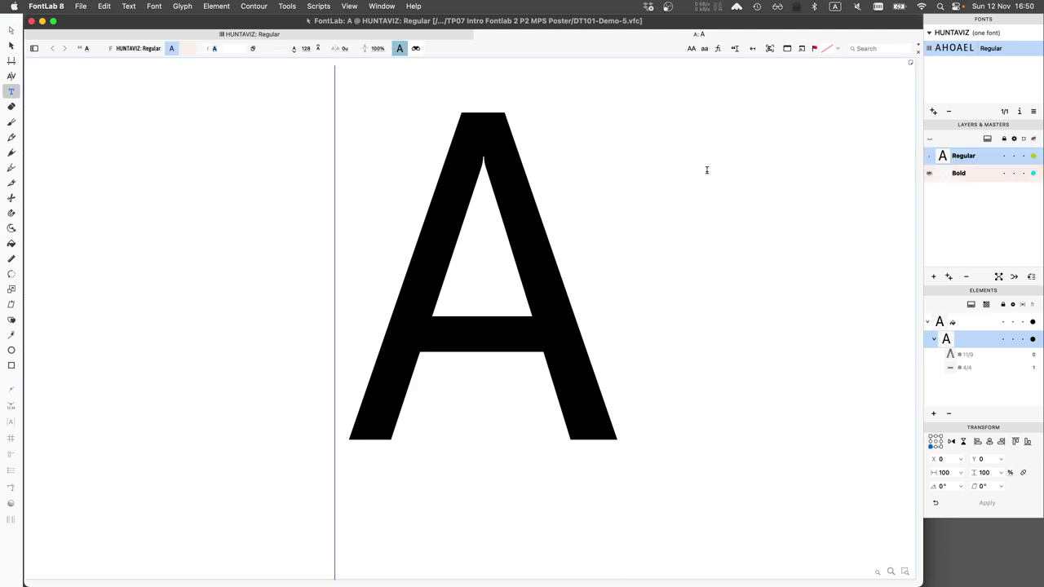
Insert a V before the A and open the A's Bold master for editing
type("V")
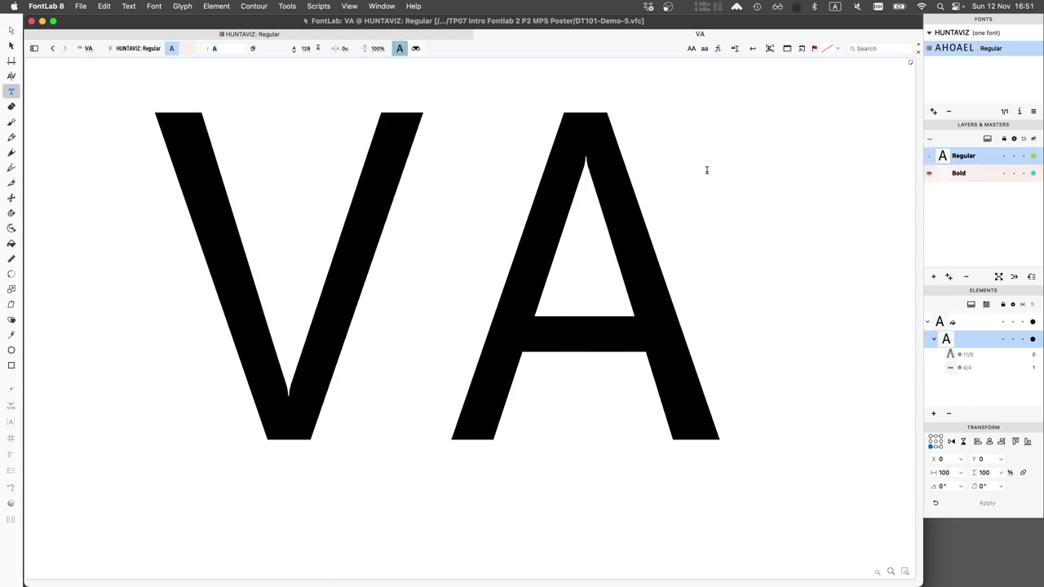
left_click(12, 30)
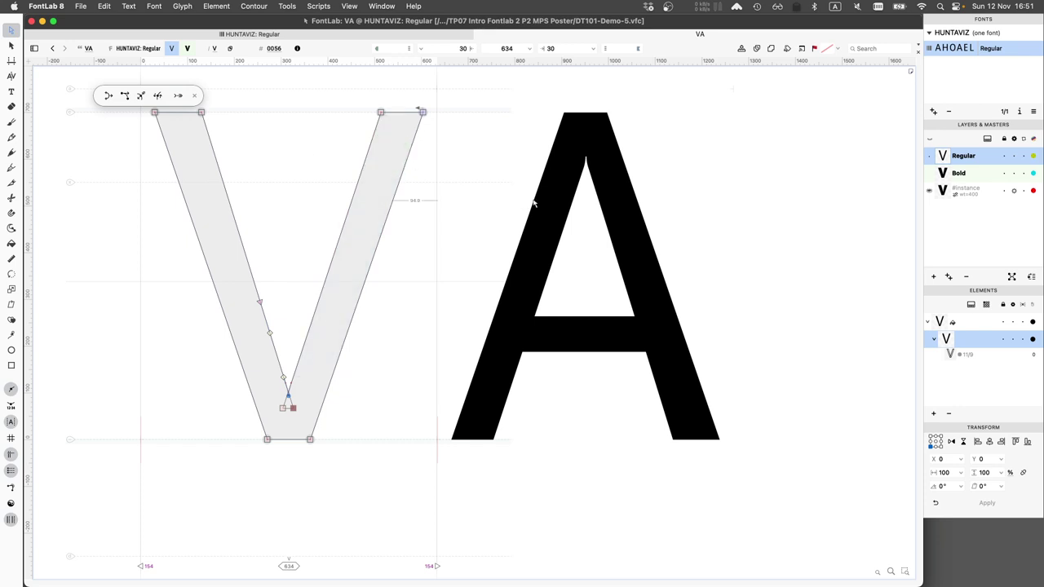
left_click(562, 258)
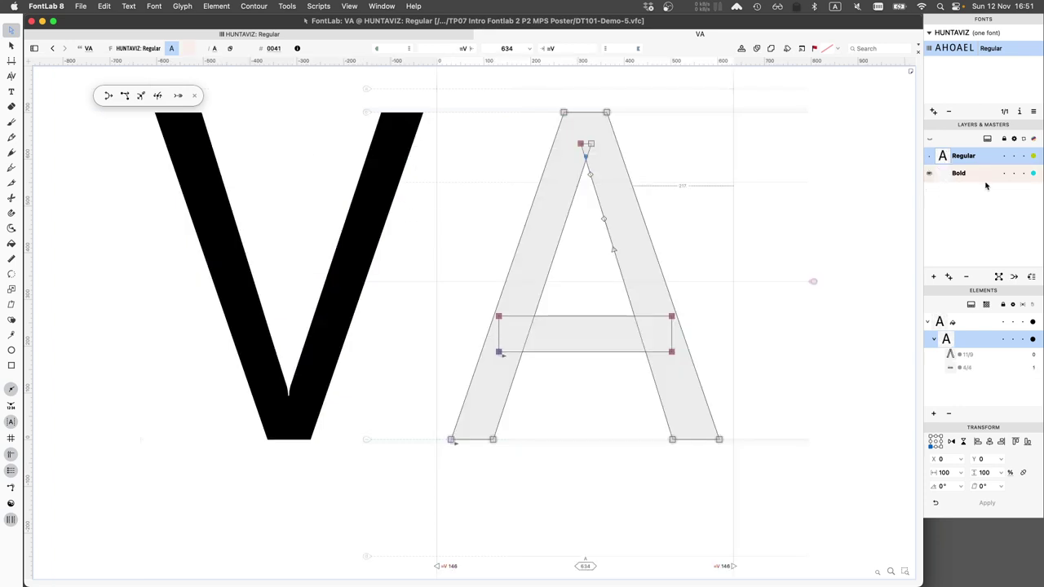
left_click(929, 173)
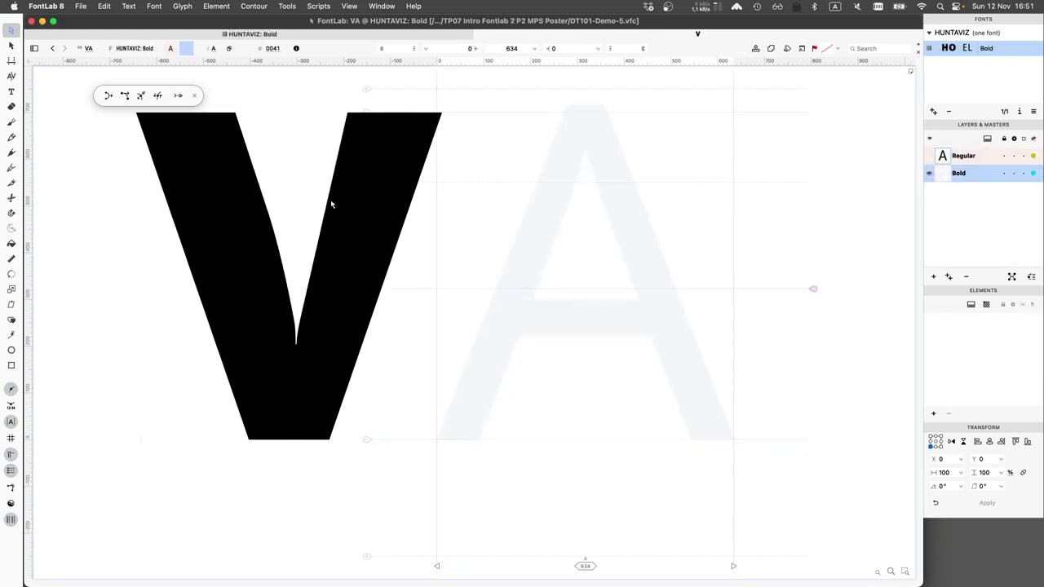
Copy the bold V's contour into the empty Bold master of the A
left_click(331, 204)
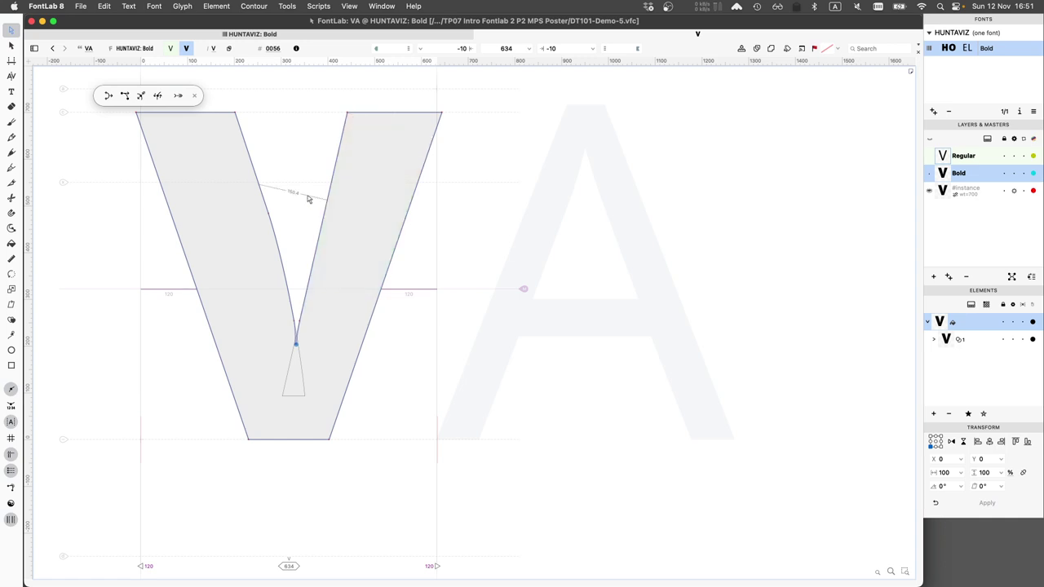
left_click(358, 206)
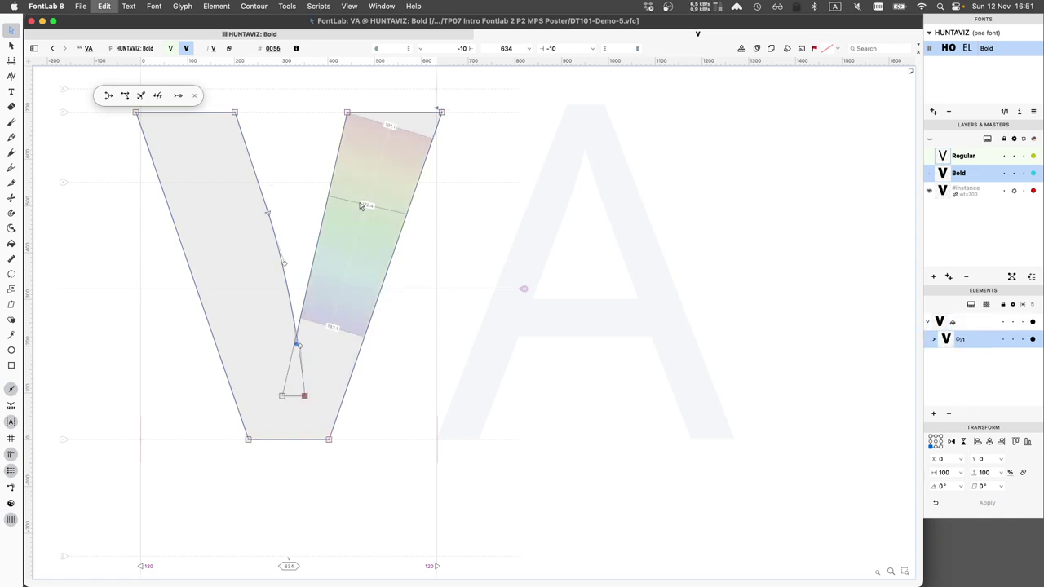
left_click(576, 227)
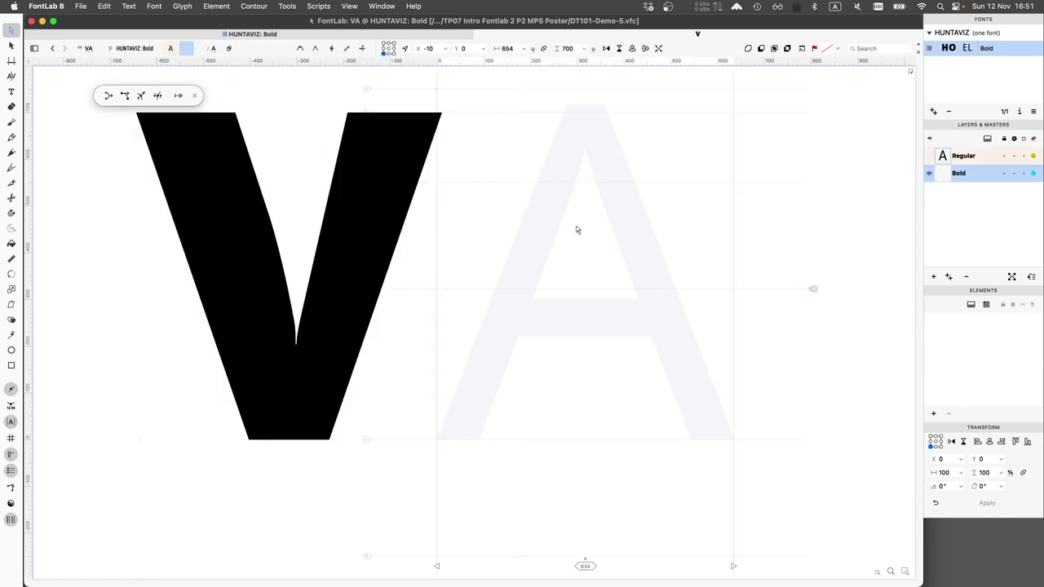
key("super+v")
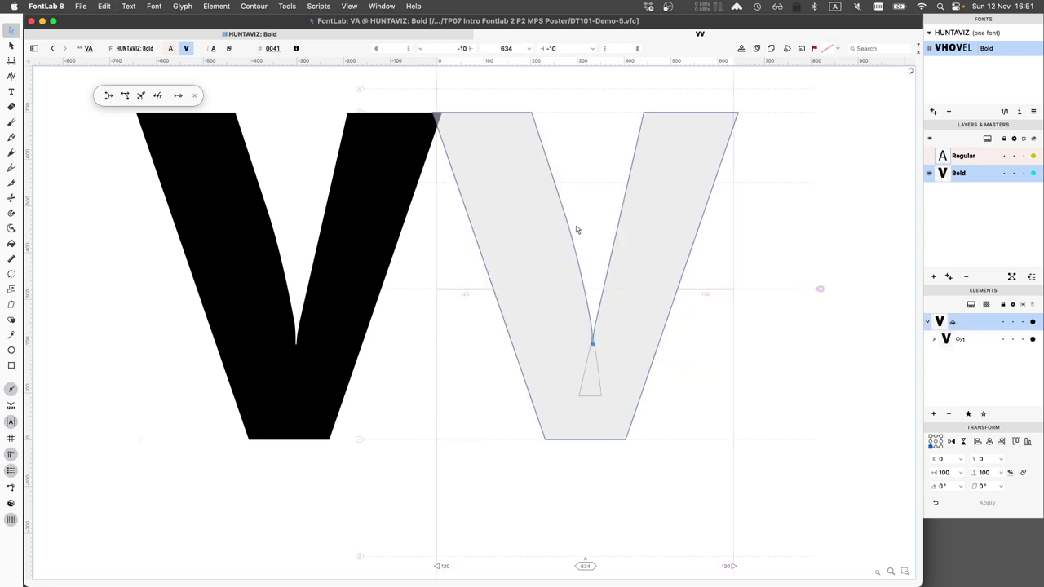
Flip the pasted V contour both horizontally and vertically to form the bold A's two diagonals
left_click(558, 237)
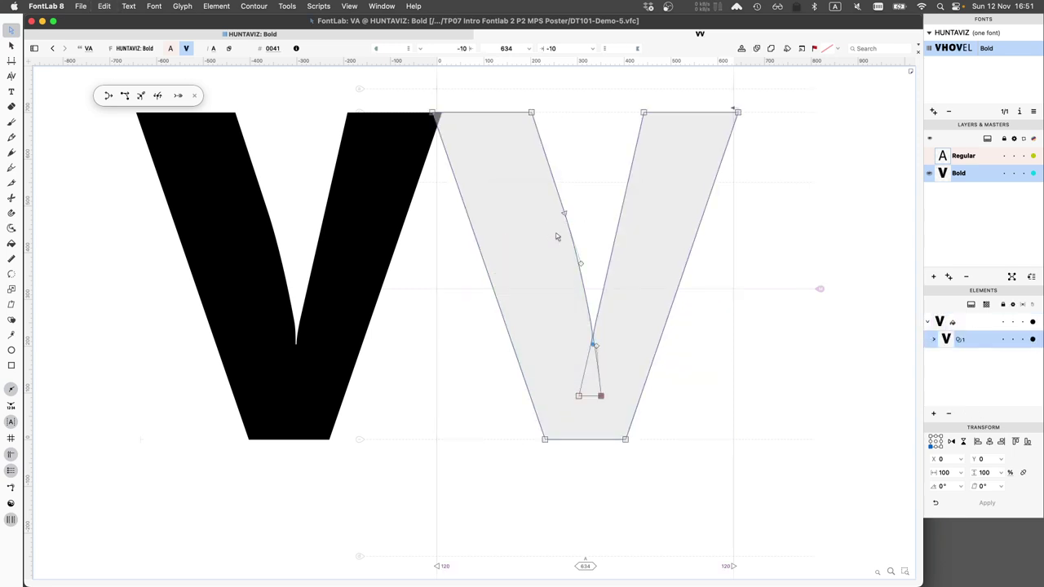
left_click(934, 339)
left_click(967, 353)
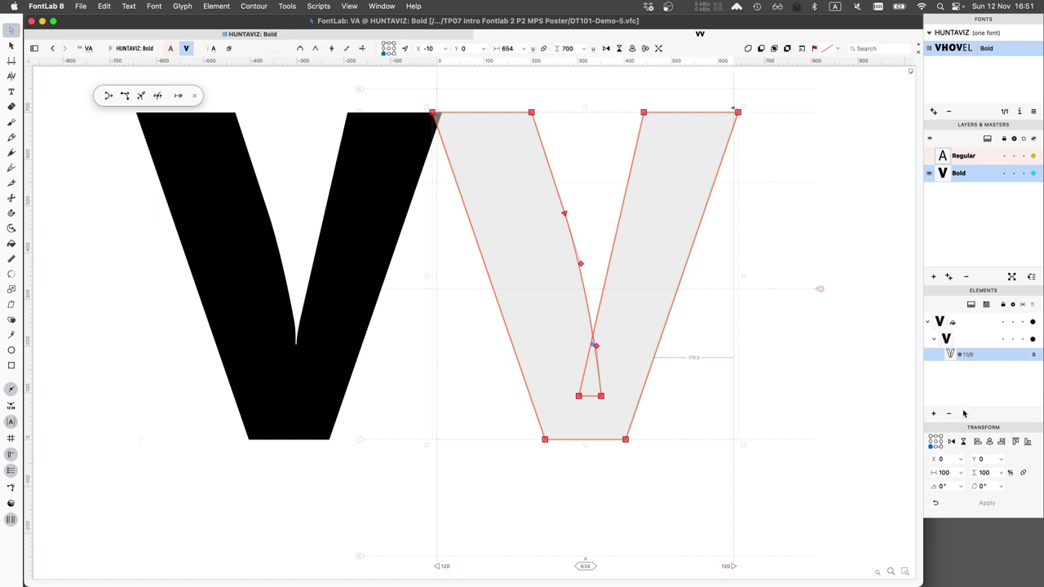
left_click(963, 442)
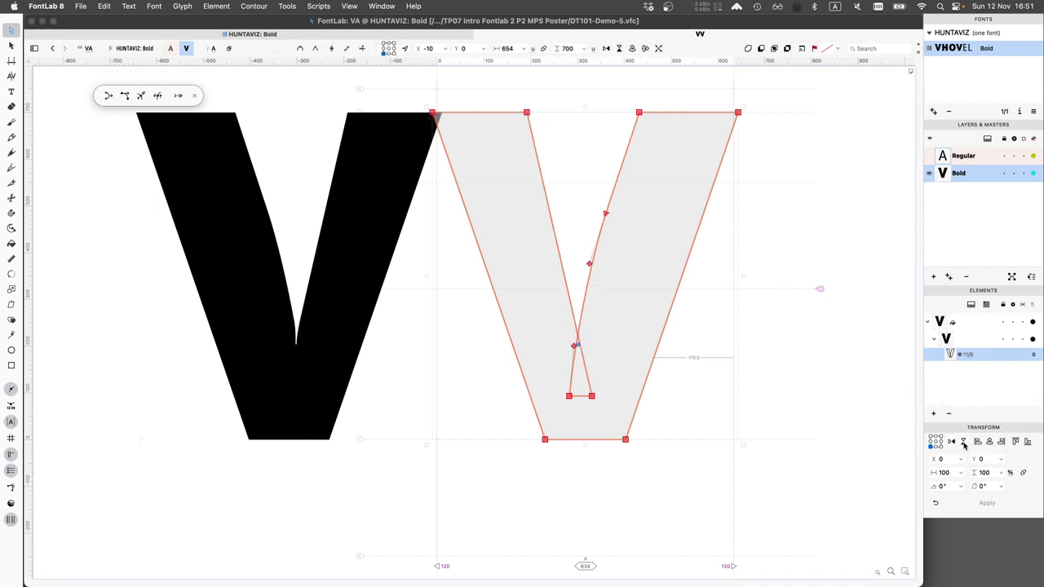
left_click(963, 442)
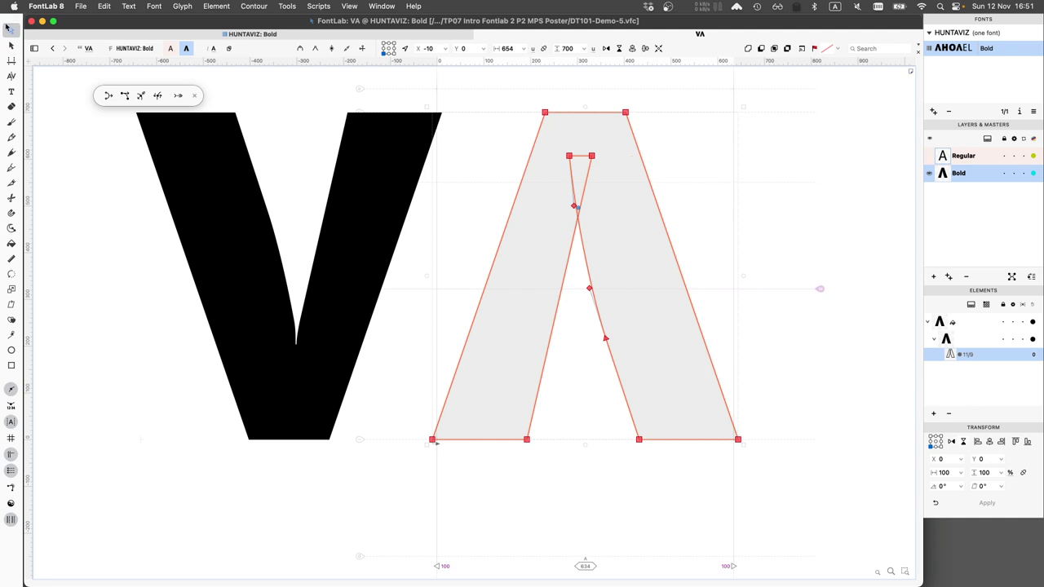
Add an H after the A and select the bold H's crossbar contour for copying
type("t")
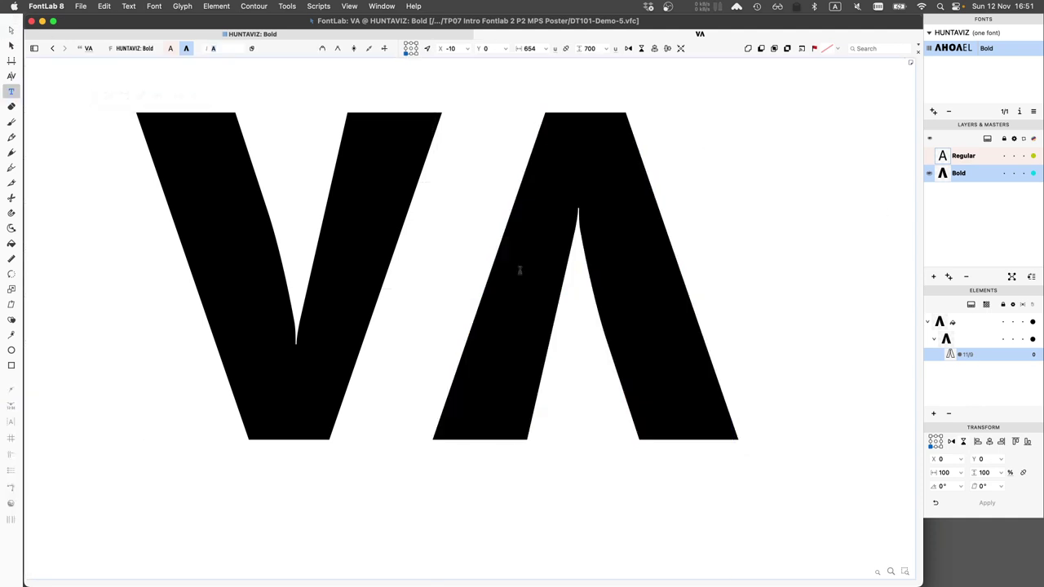
type("H")
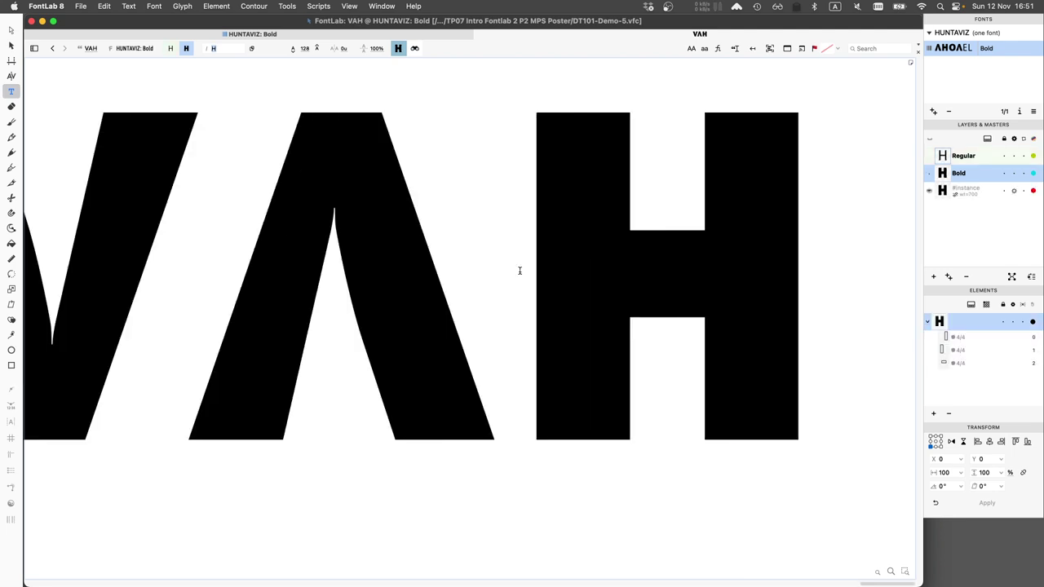
left_click(10, 31)
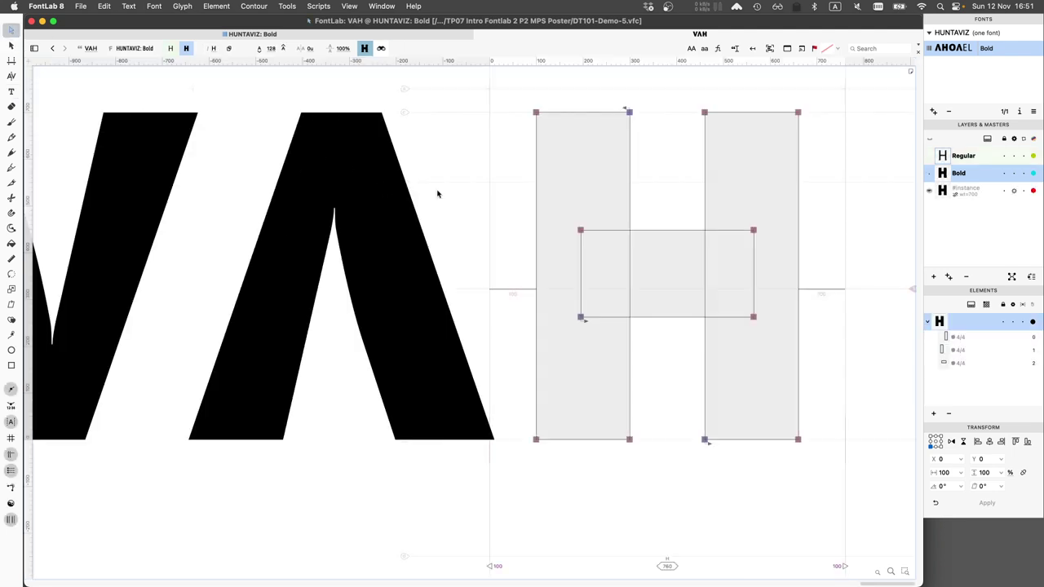
double_click(666, 231)
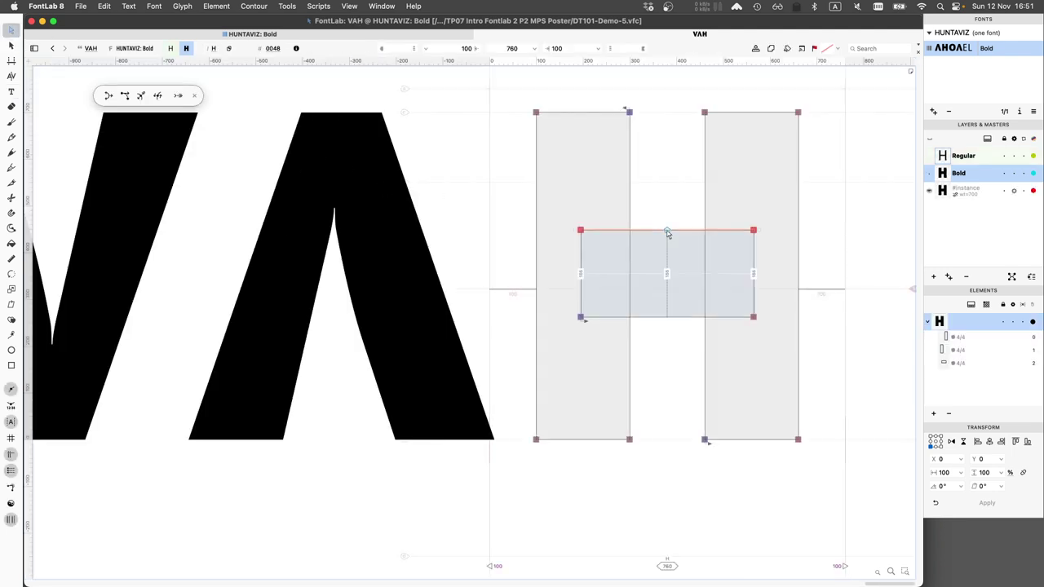
Paste the H's crossbar into the bold A and move it down to about X 132, Y 100
double_click(357, 319)
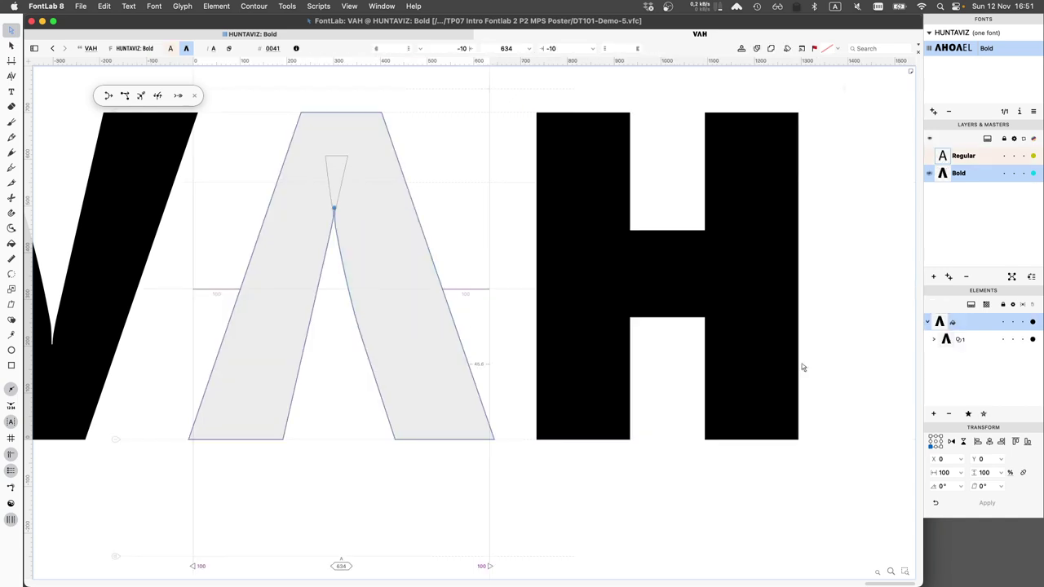
left_click(934, 341)
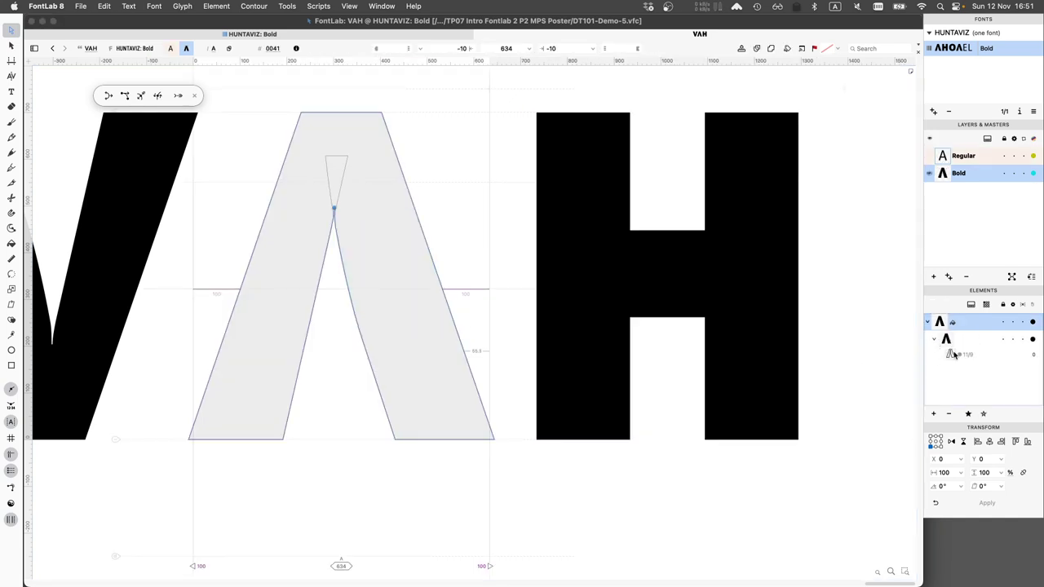
left_click(954, 354)
key("super+v")
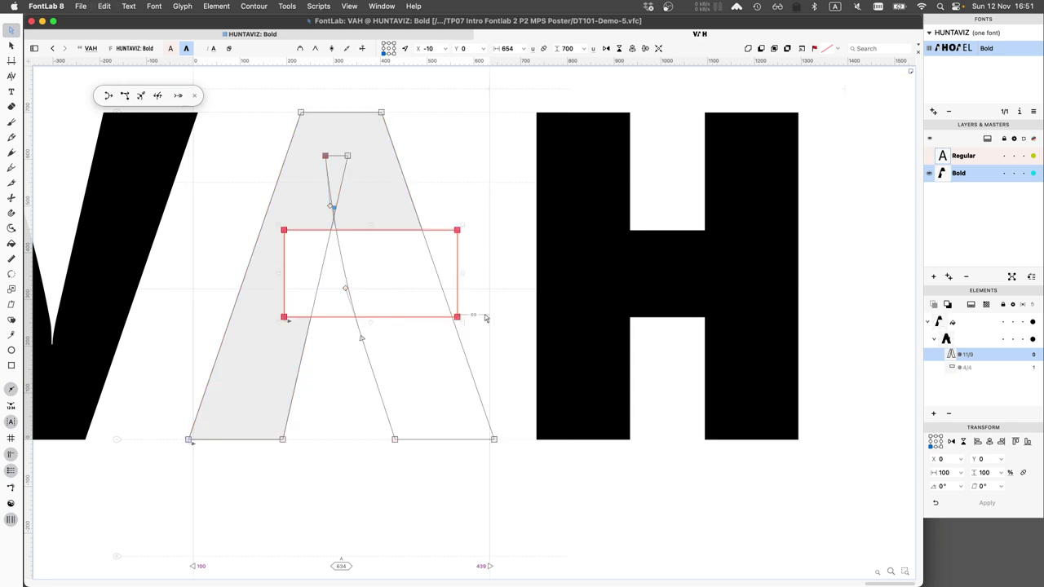
left_click_drag(409, 317, 380, 396)
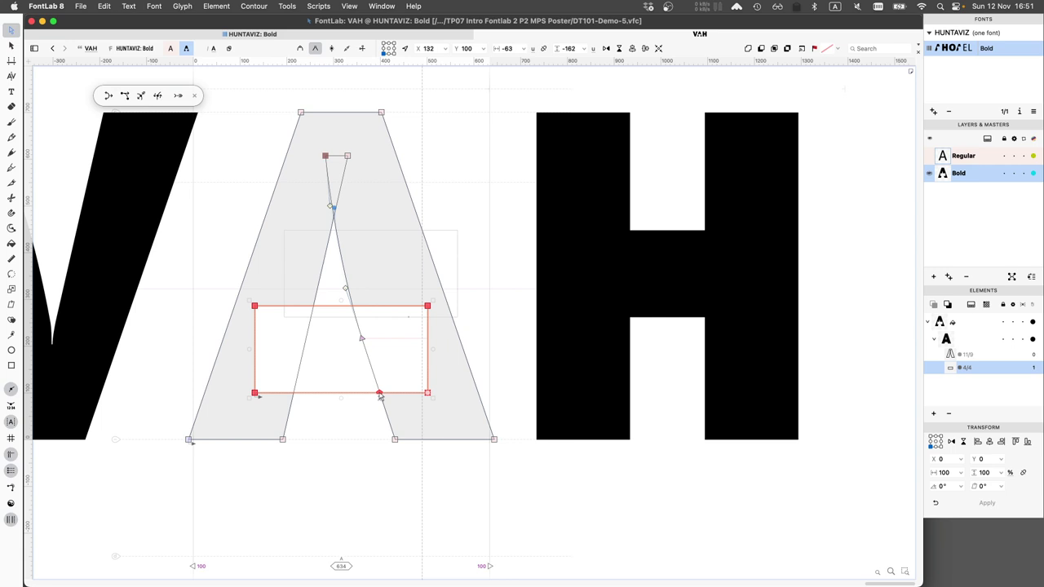
Compare the A's Regular and Bold masters, and fill the crossbar overlap in the Bold A
left_click(976, 157)
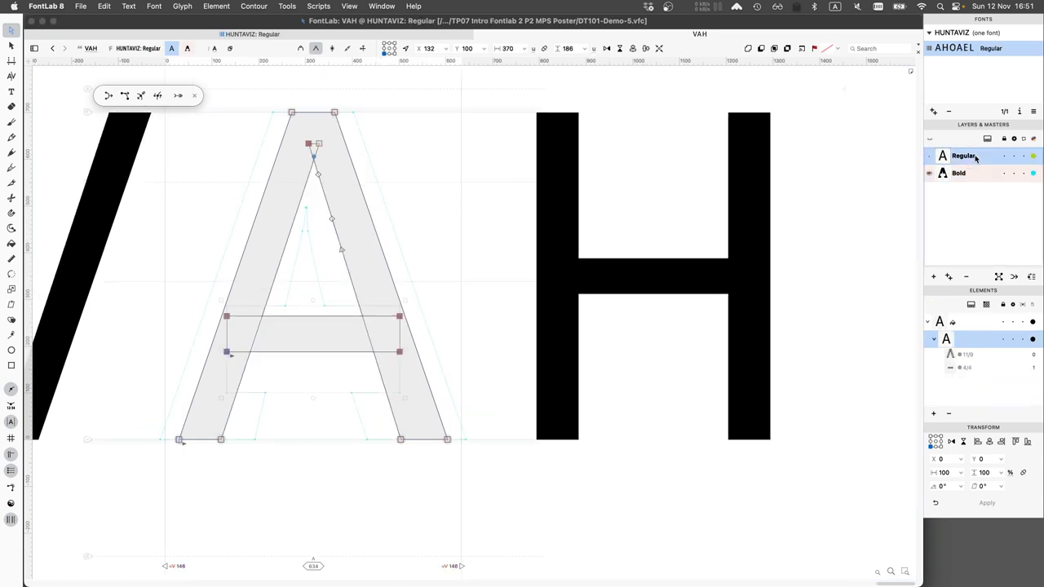
left_click(970, 172)
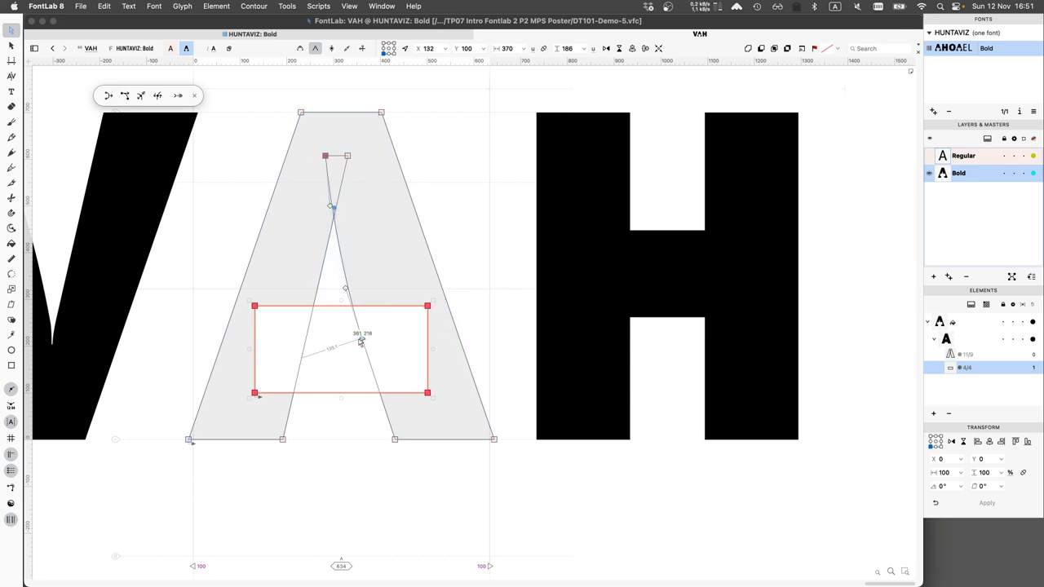
left_click(969, 156)
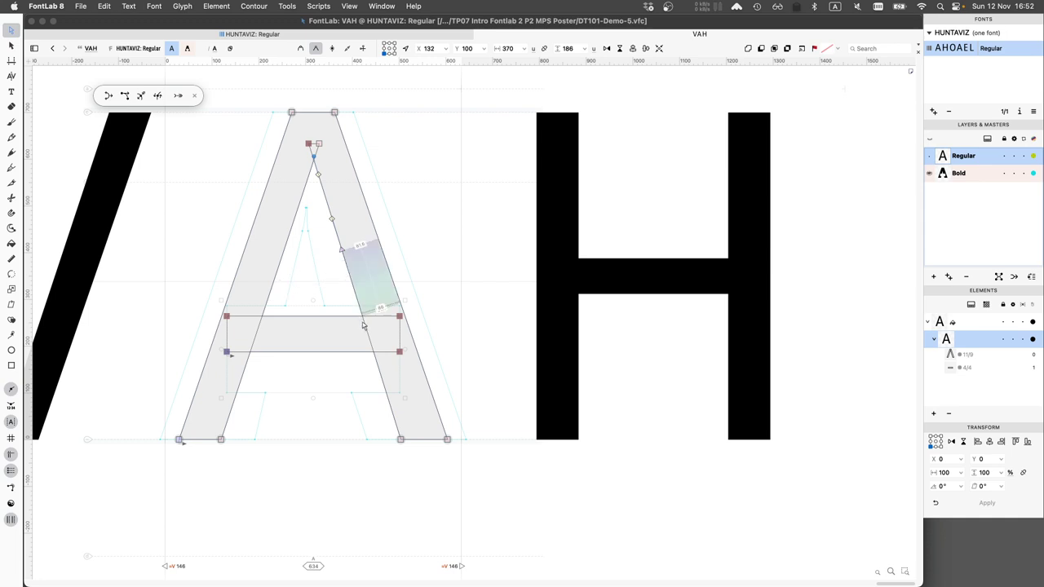
double_click(962, 173)
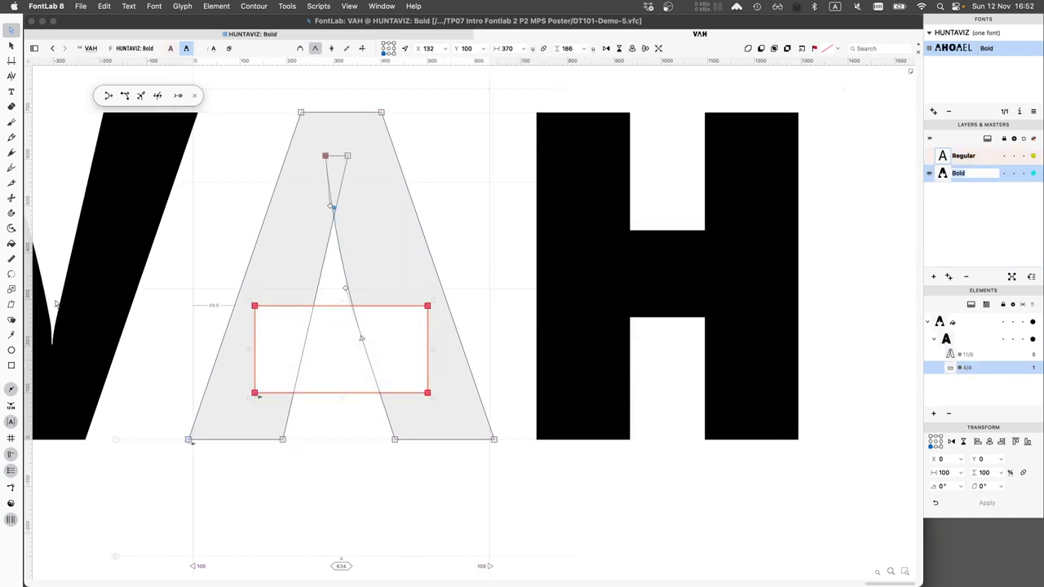
left_click(12, 243)
left_click(412, 303)
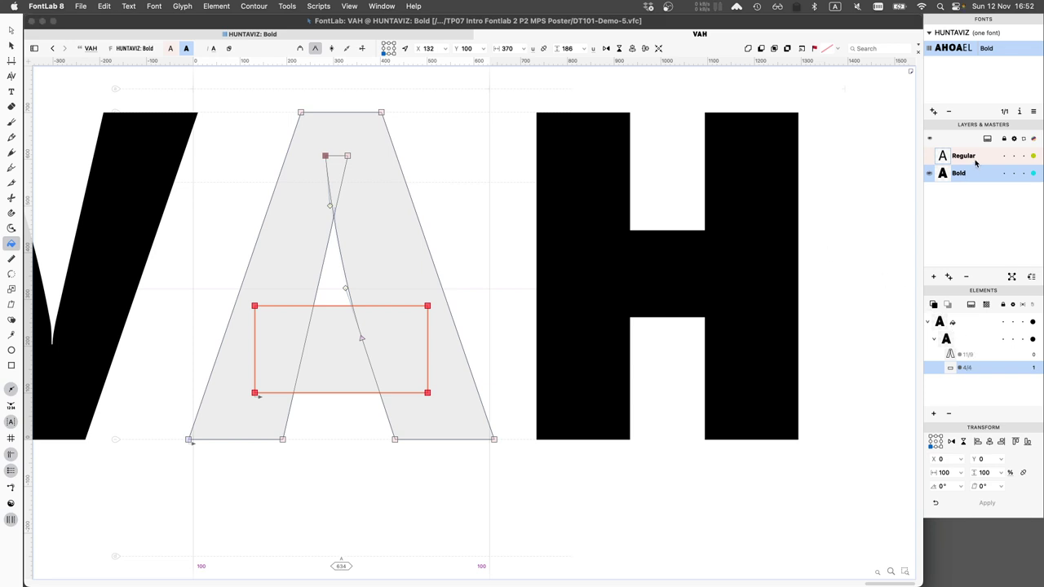
In the A's Regular master, move the smooth node on the right diagonal's inner edge down to about X 427, Y 248
key("super+alt+Up")
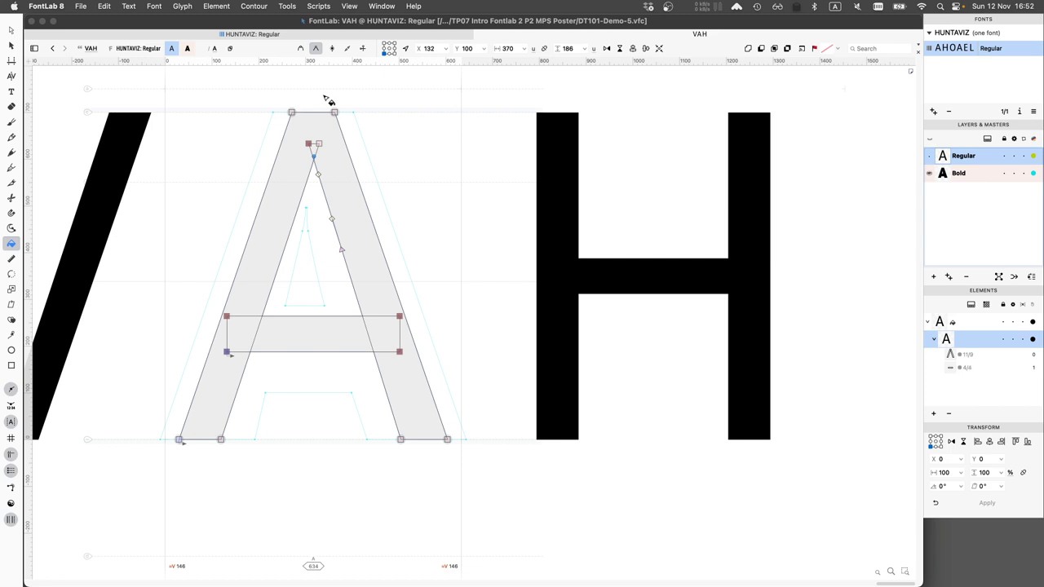
left_click(8, 31)
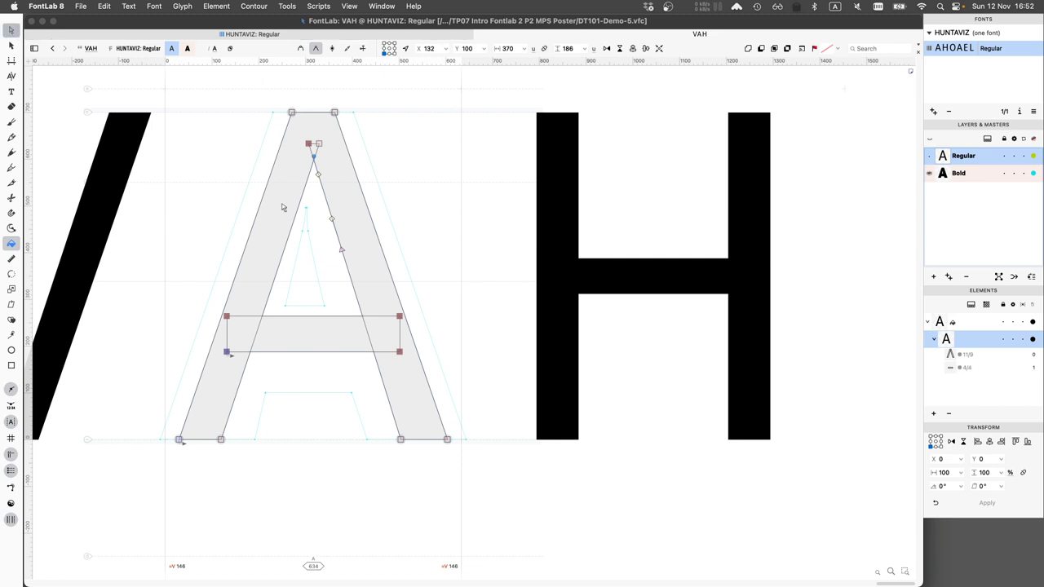
left_click(342, 250)
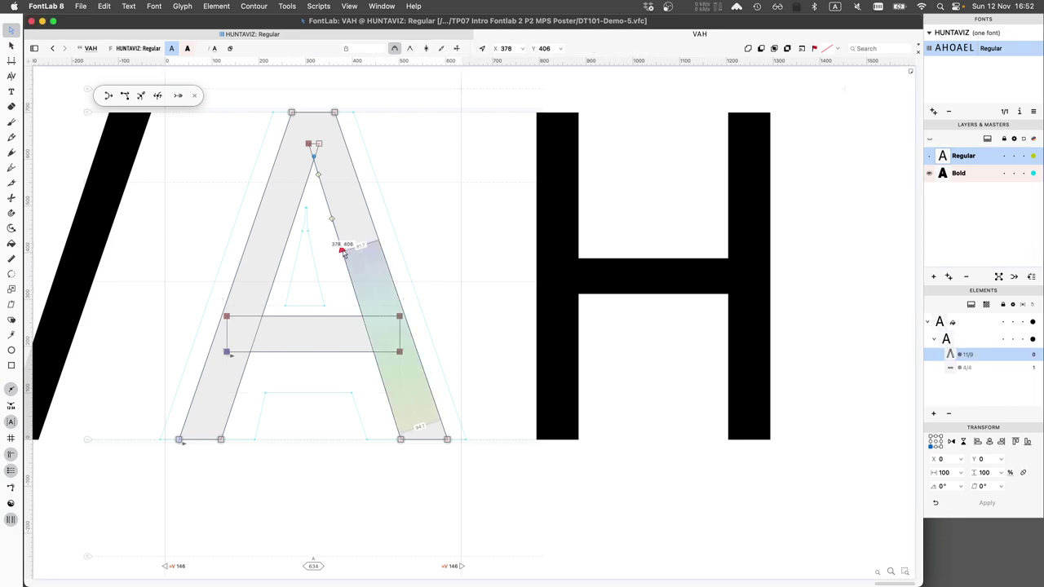
left_click_drag(343, 252, 364, 323)
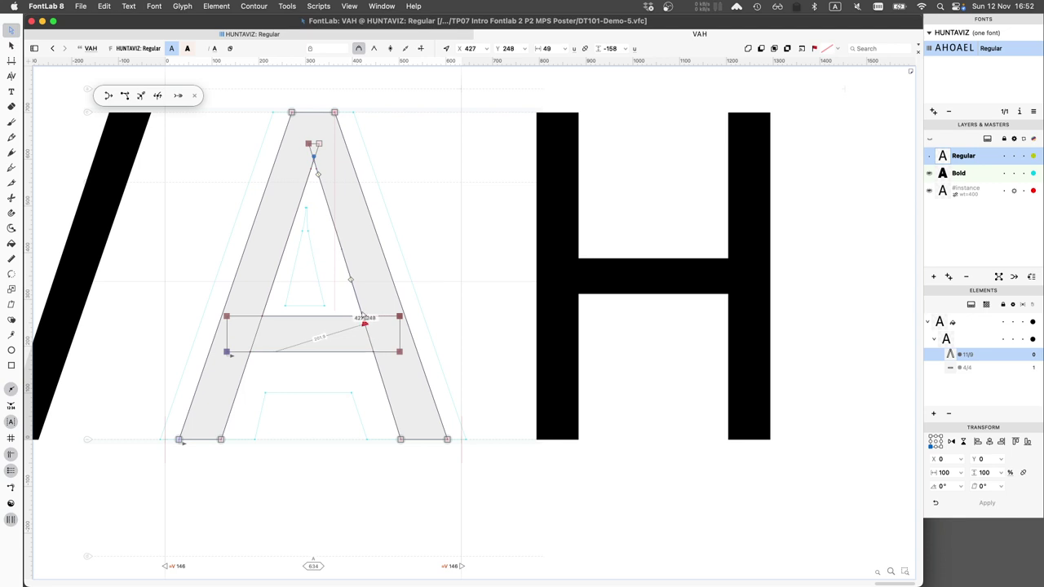
mouse_move(355, 282)
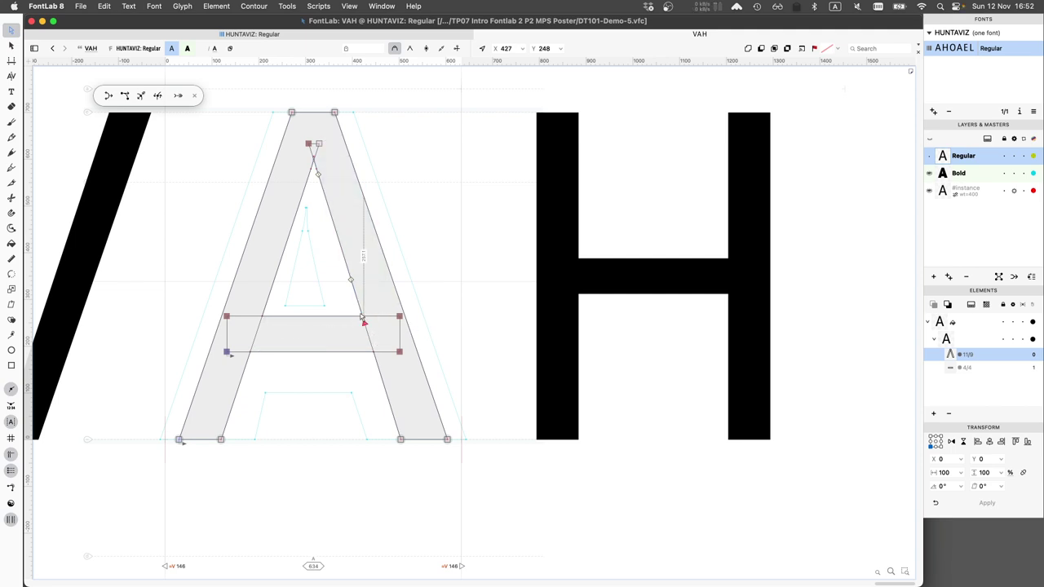
left_click(347, 283)
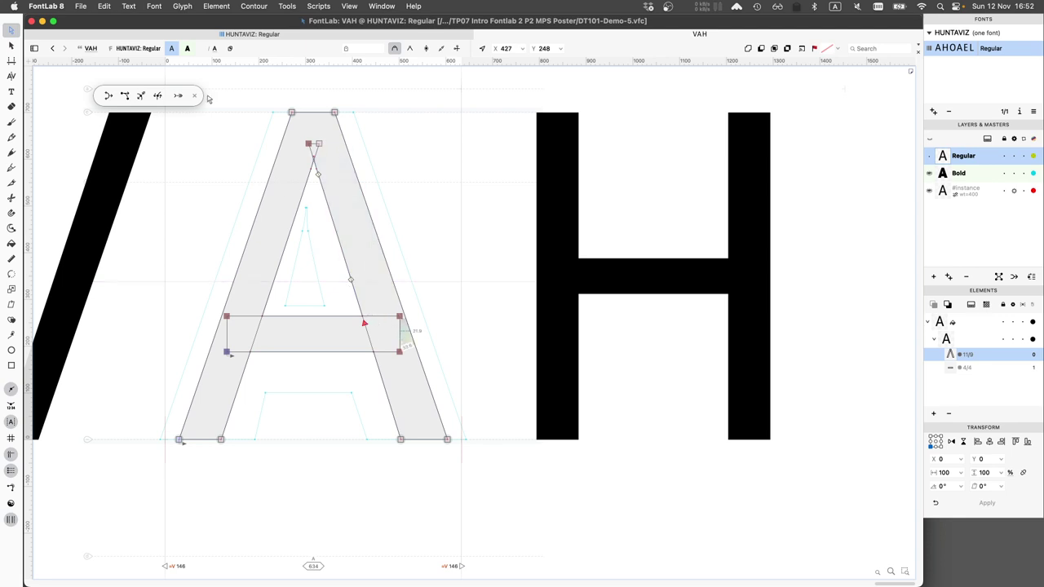
left_click(12, 34)
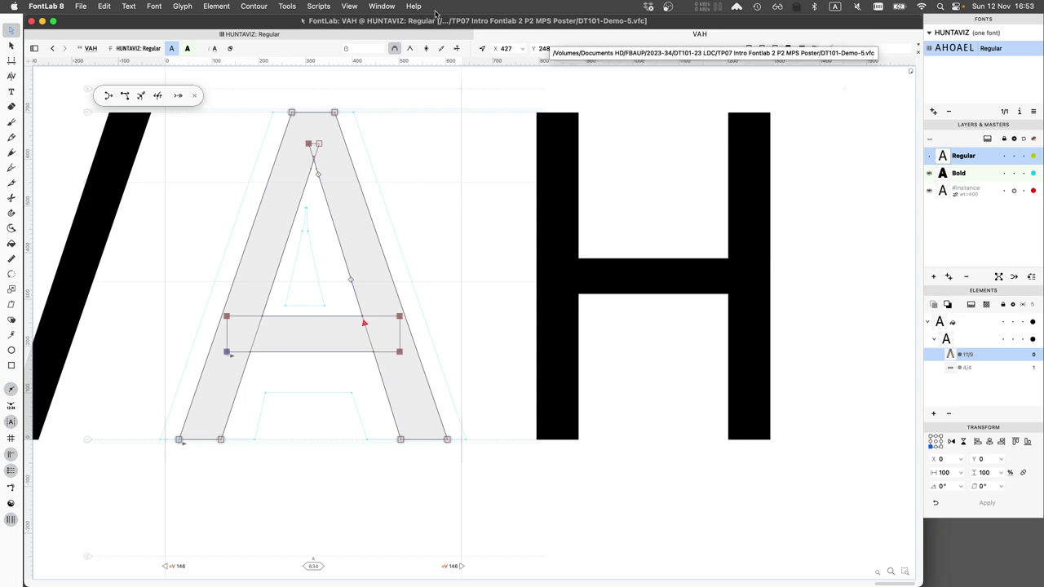
Switch to the Variations workspace
left_click(382, 7)
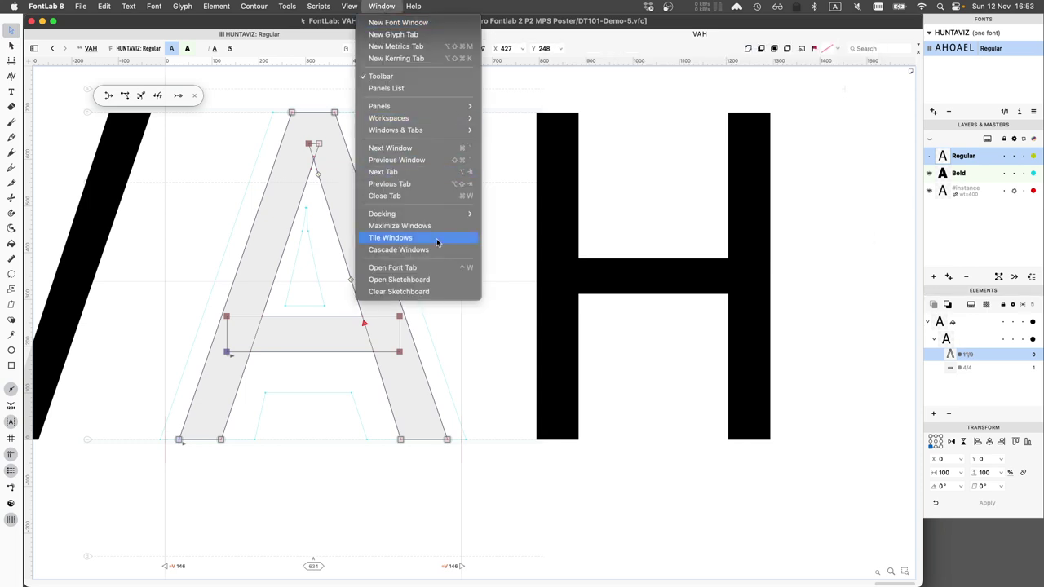
mouse_move(433, 119)
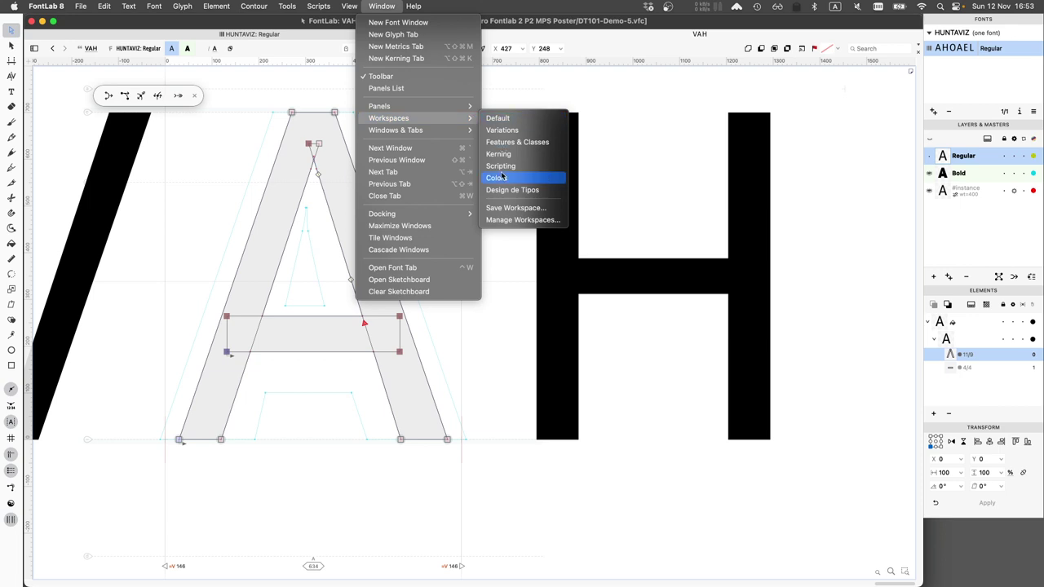
left_click(501, 134)
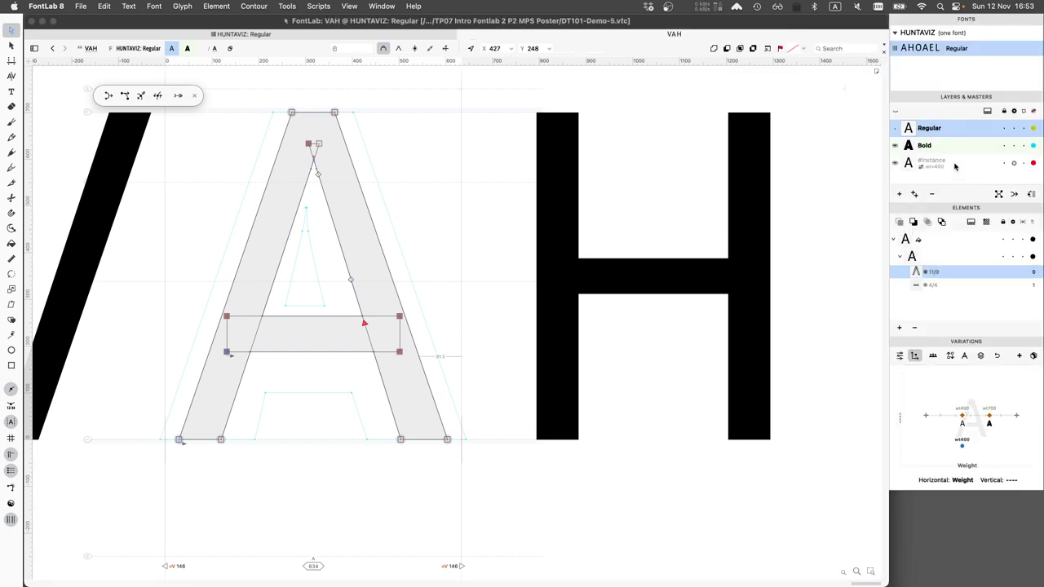
Preview the A's #instance layer in the VAH text with the Weight axis at 466, and return to contour editing
left_click(955, 166)
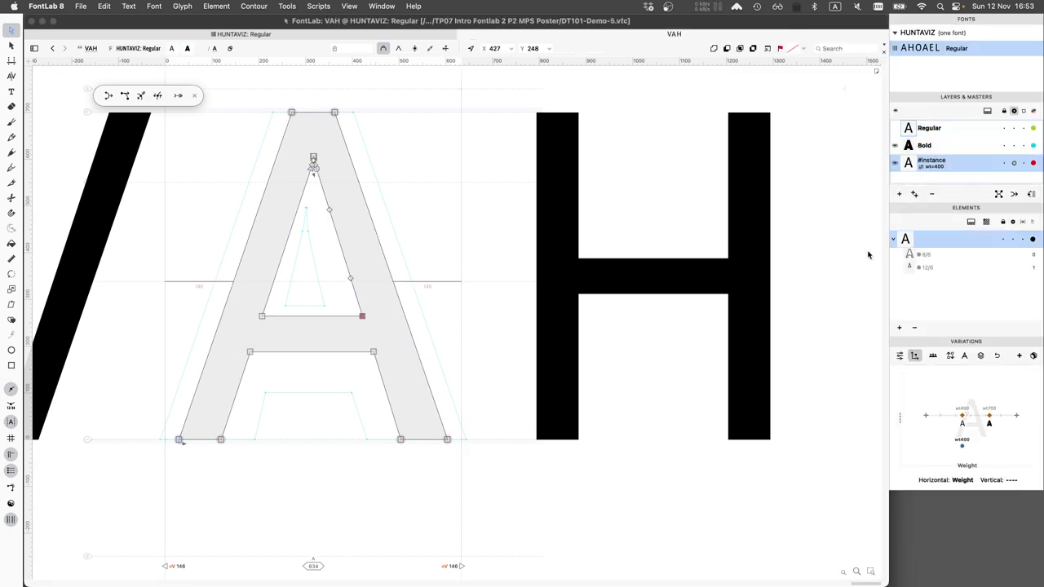
left_click(607, 218)
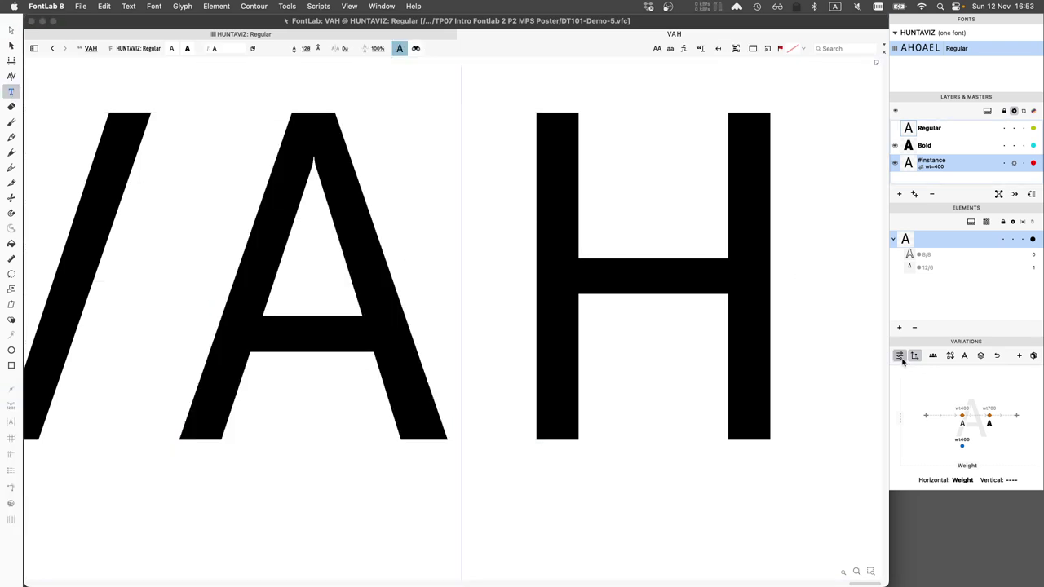
left_click(900, 357)
mouse_move(928, 388)
left_mouse_down()
mouse_move(944, 391)
mouse_move(922, 389)
mouse_move(932, 392)
left_mouse_up()
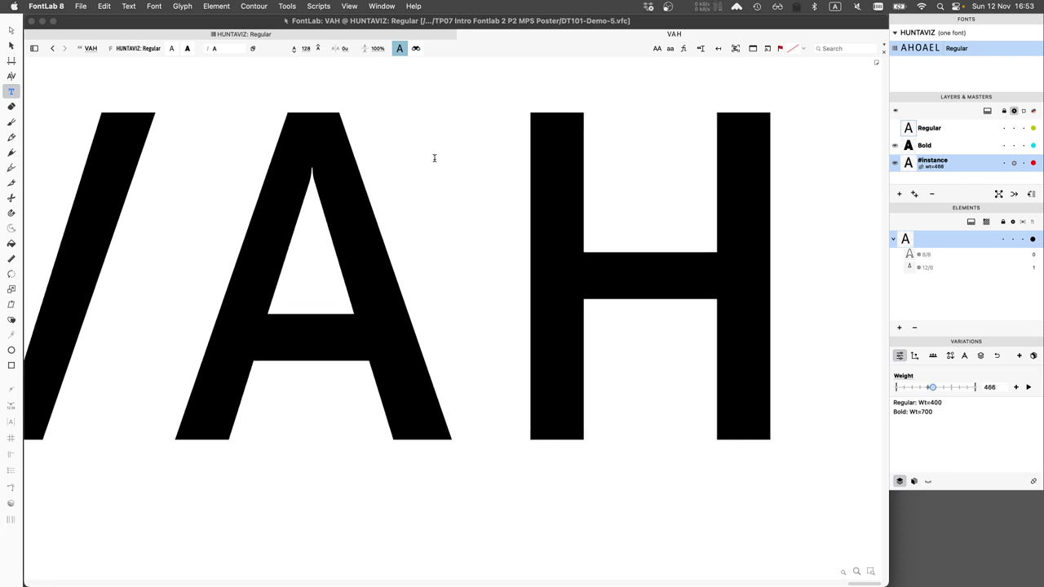
left_click(12, 31)
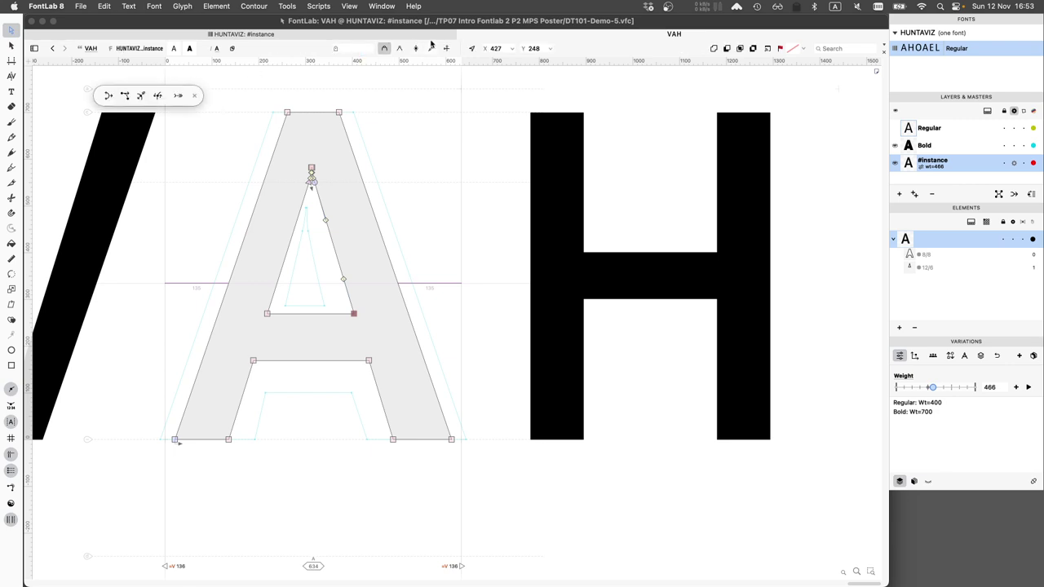
Activate the Regular master in the font window, and open the E glyph in a text view with an H before it
left_click(462, 35)
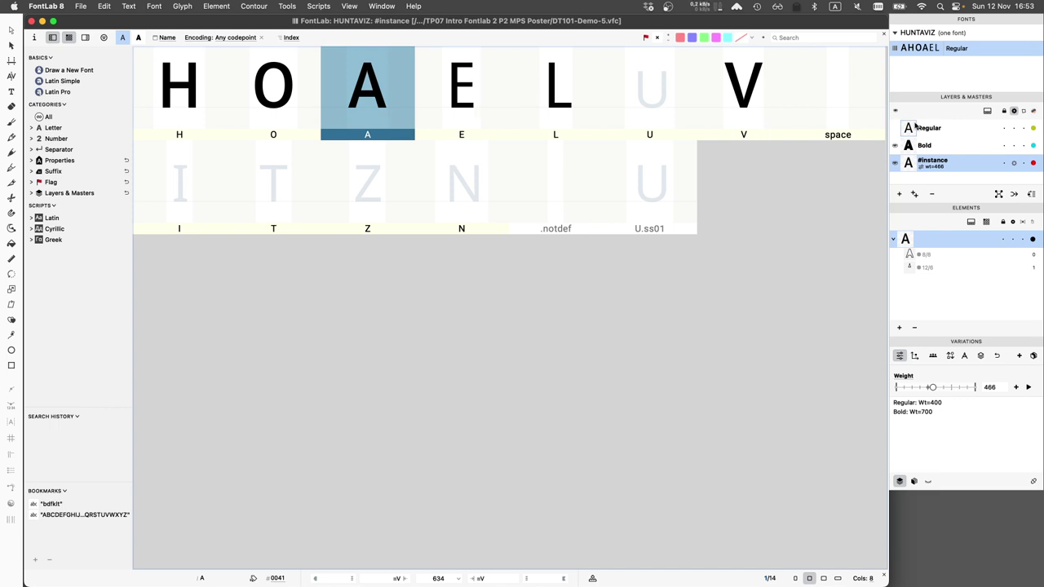
left_click(929, 128)
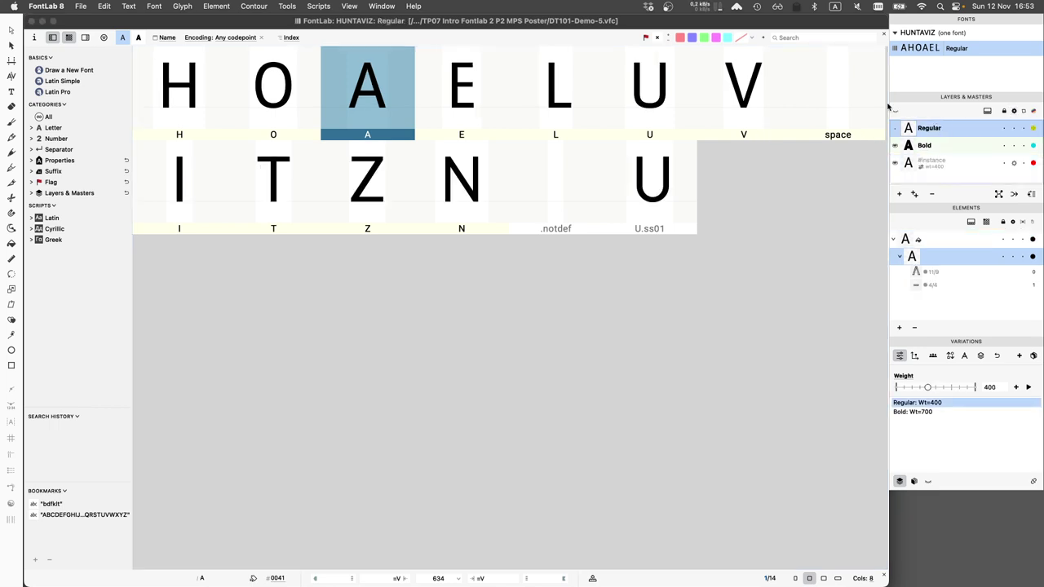
left_click(479, 92)
left_click(479, 92)
double_click(479, 91)
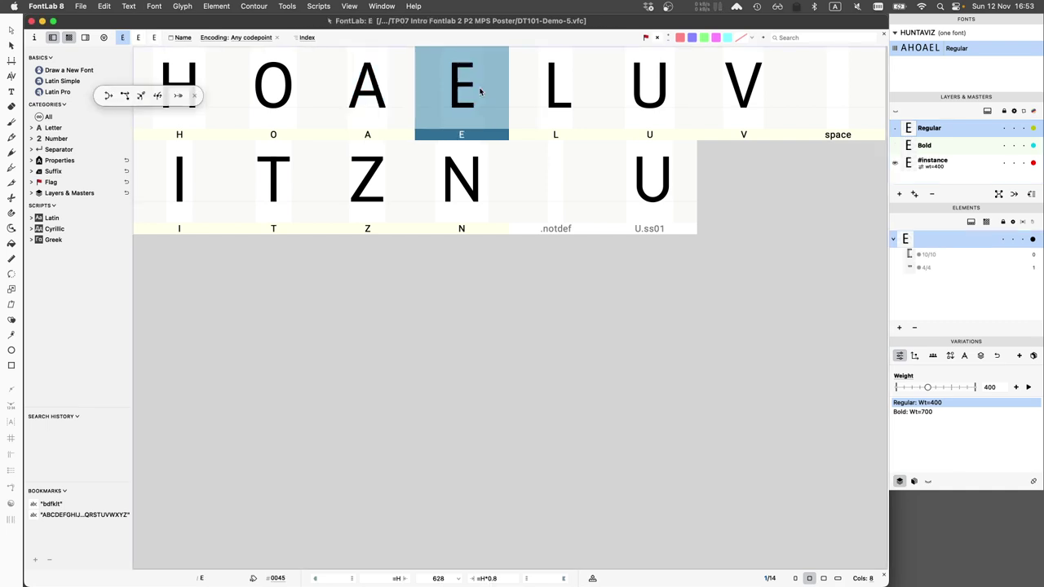
key("t")
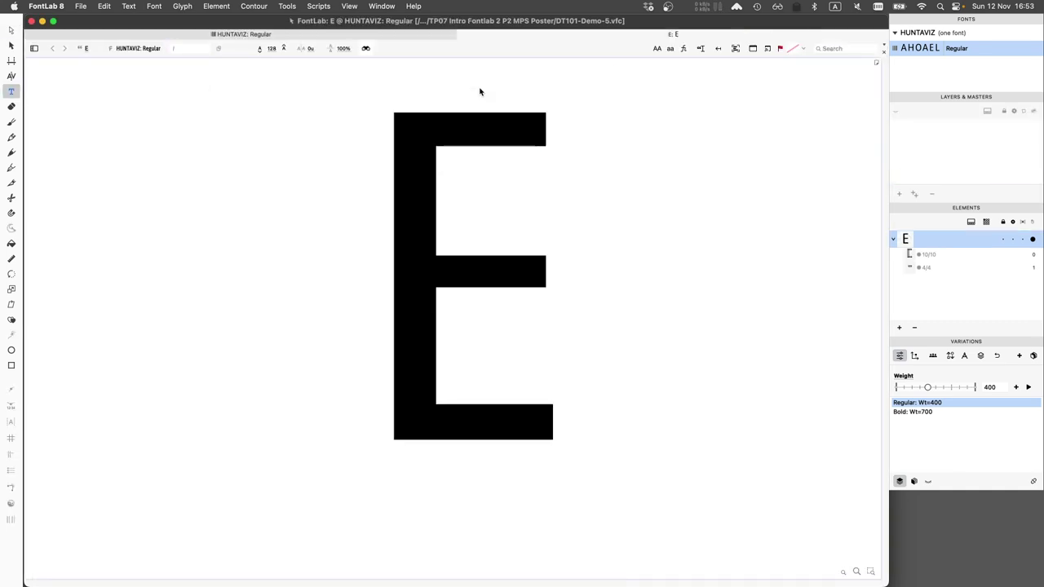
key("Left")
type("H")
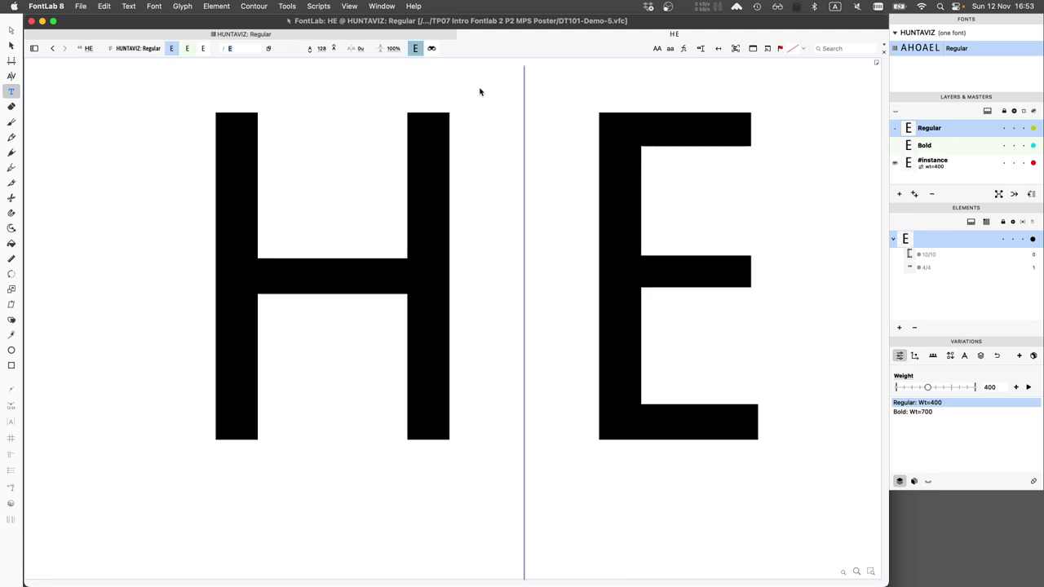
Switch the HE text to the Bold master and make the E active for contour editing
left_click(12, 30)
left_click(319, 225)
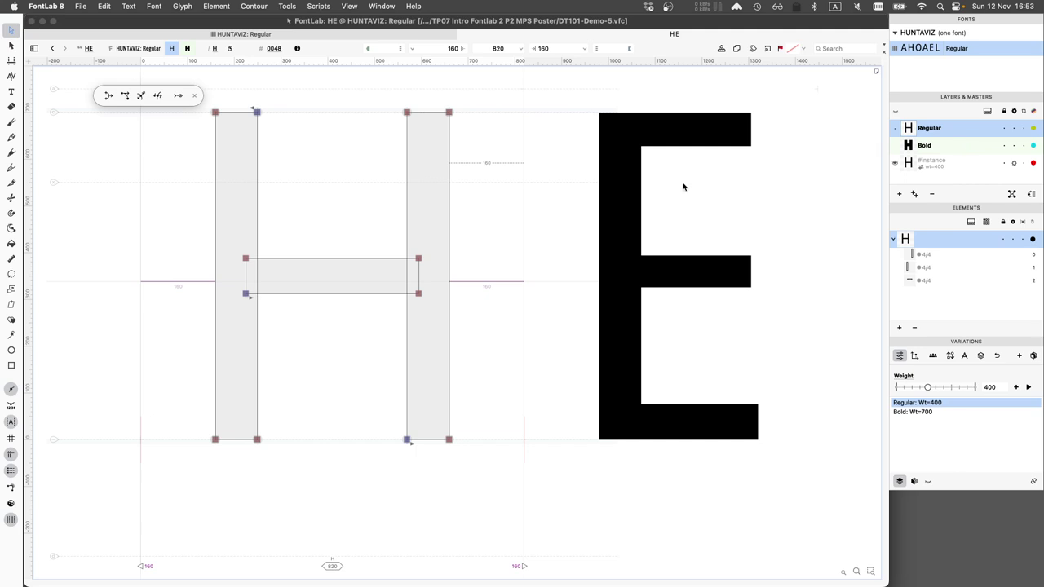
key("backslash")
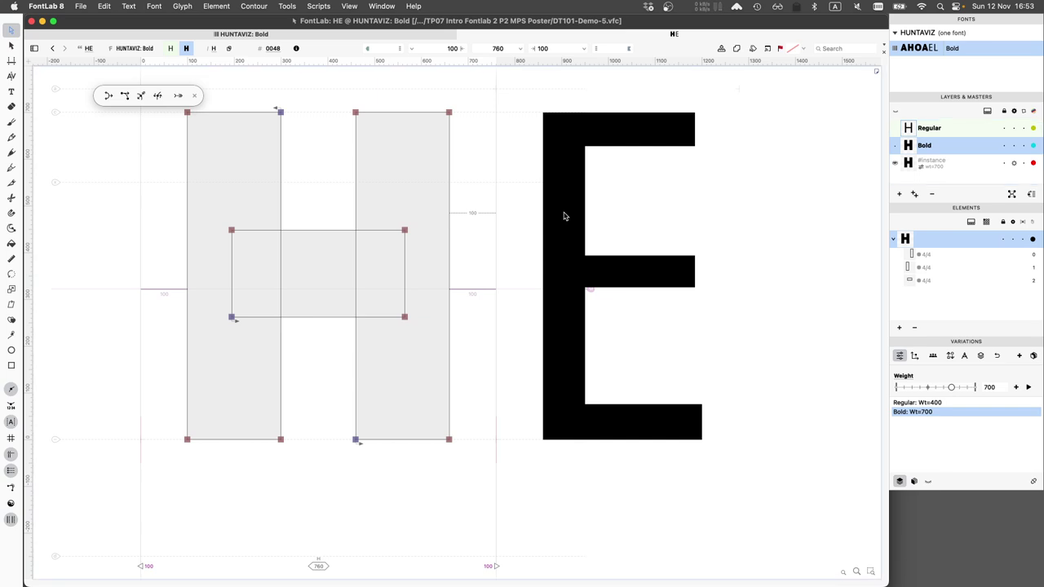
double_click(563, 216)
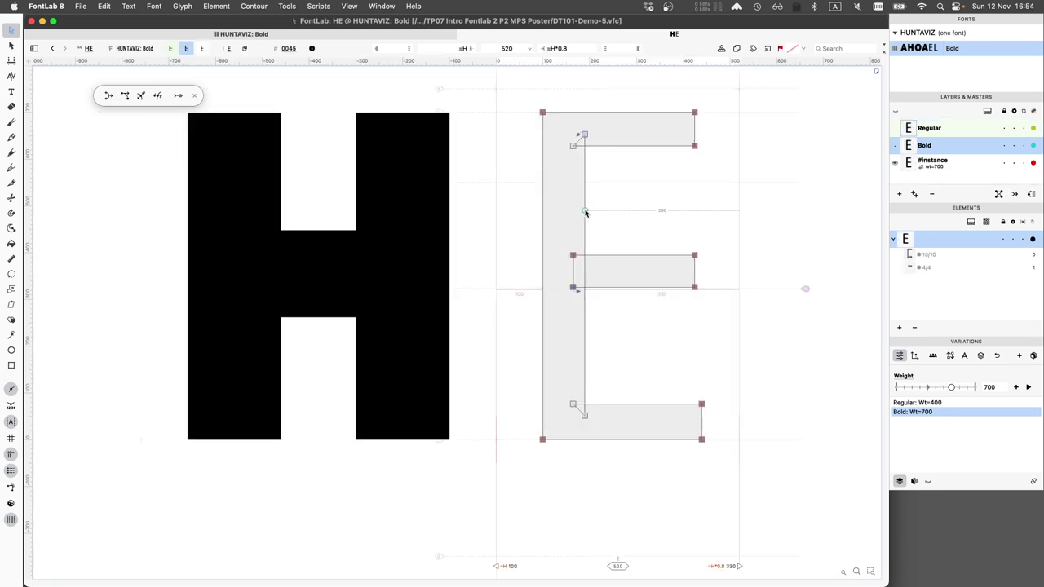
Move the inner vertical edge of the bold E's stem right by 70 units to X 260
left_click(584, 209)
left_click(581, 176)
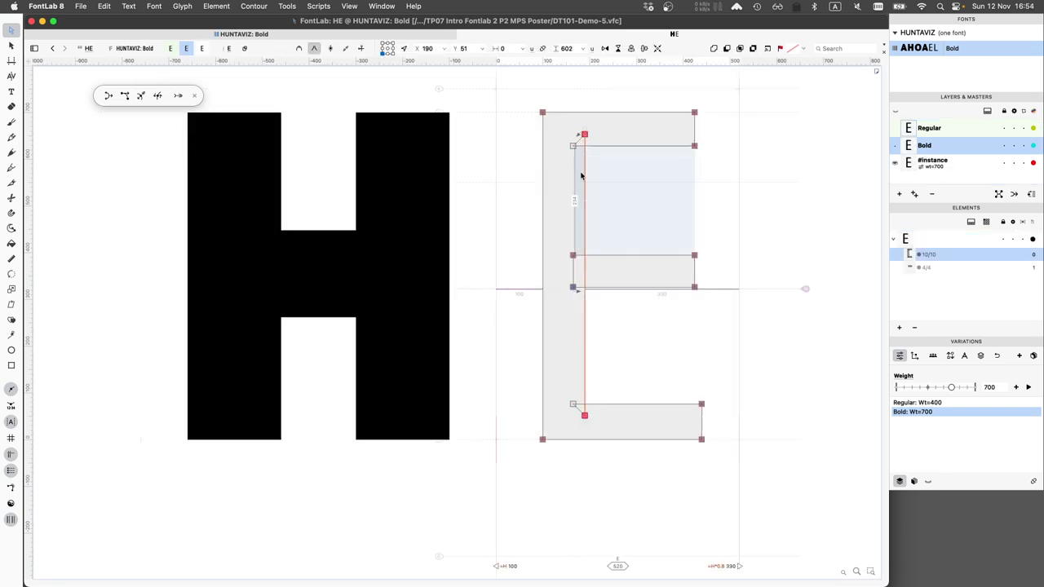
key("shift+Right")
key("shift+Right")
key("shift+Right")
key("shift+Right")
key("shift+Right")
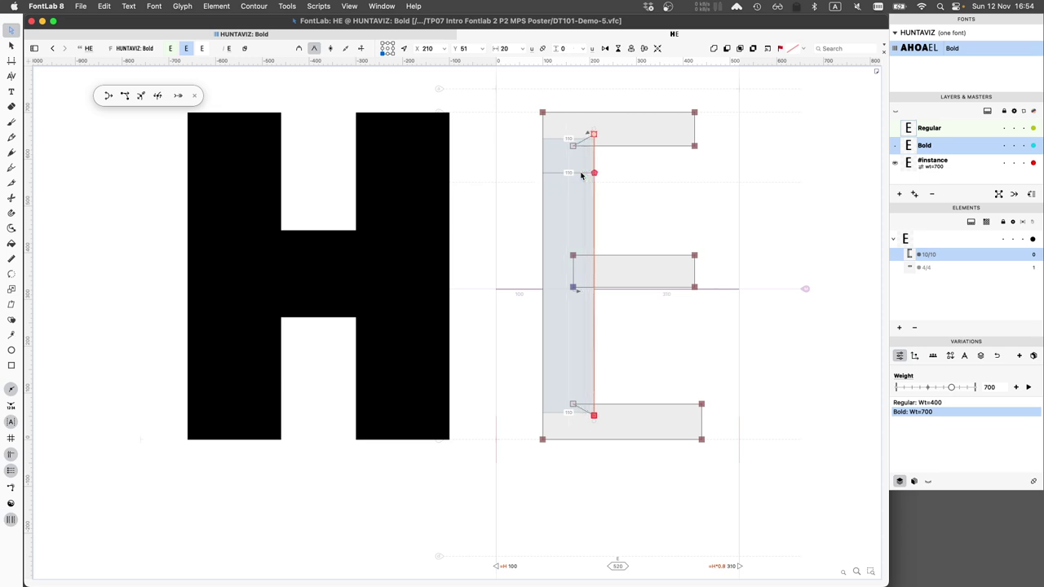
key("shift+Right")
key("shift+Right")
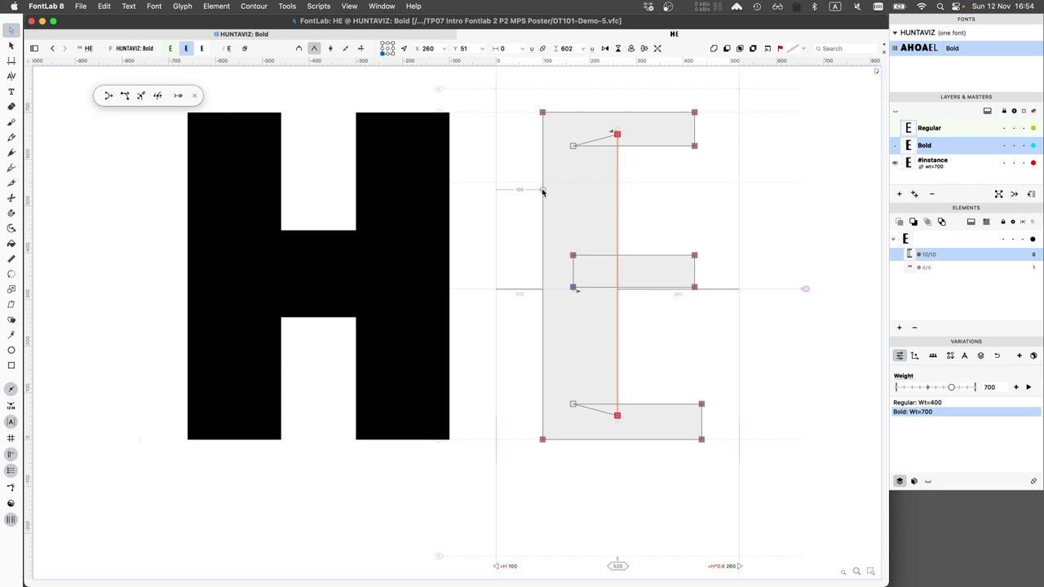
Move the outer vertical edge of the bold E's stem outward by 40 units to thicken the stem
left_click(542, 191)
key("shift+Left")
key("shift+Left")
key("shift+Left")
key("shift+Left")
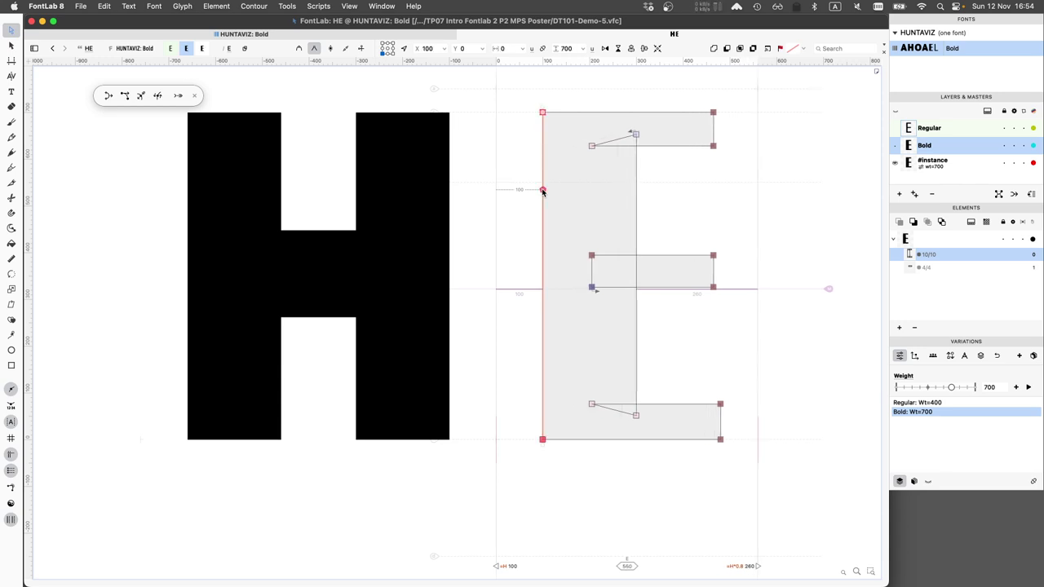
left_click(513, 425)
key("super+Tab")
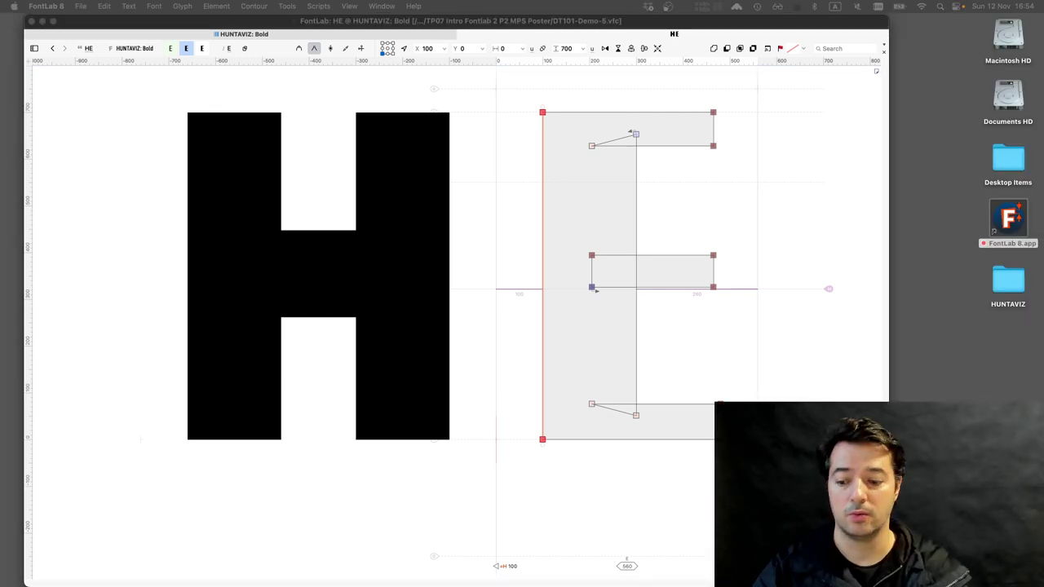
left_click(502, 361)
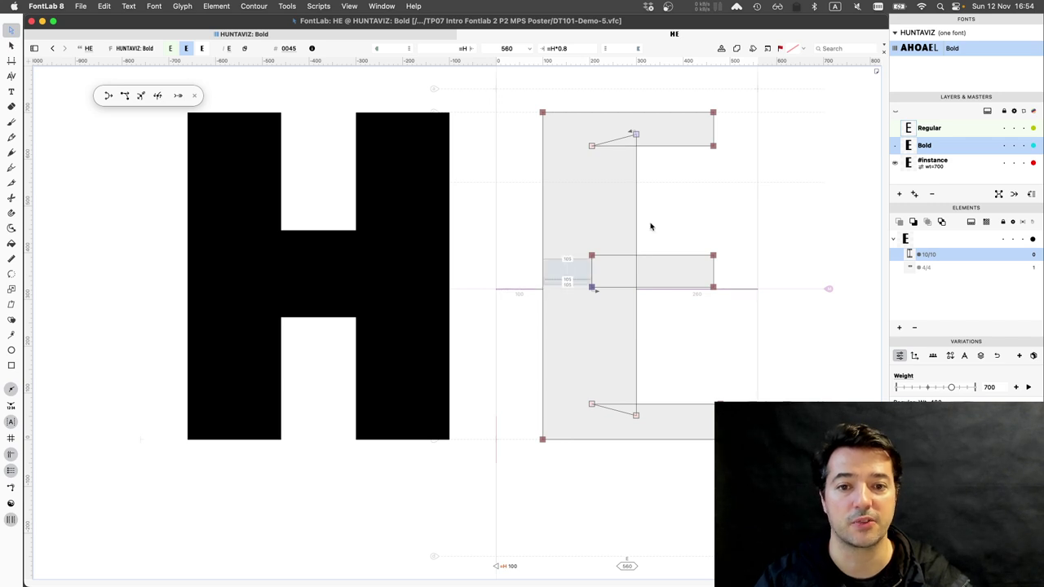
double_click(328, 265)
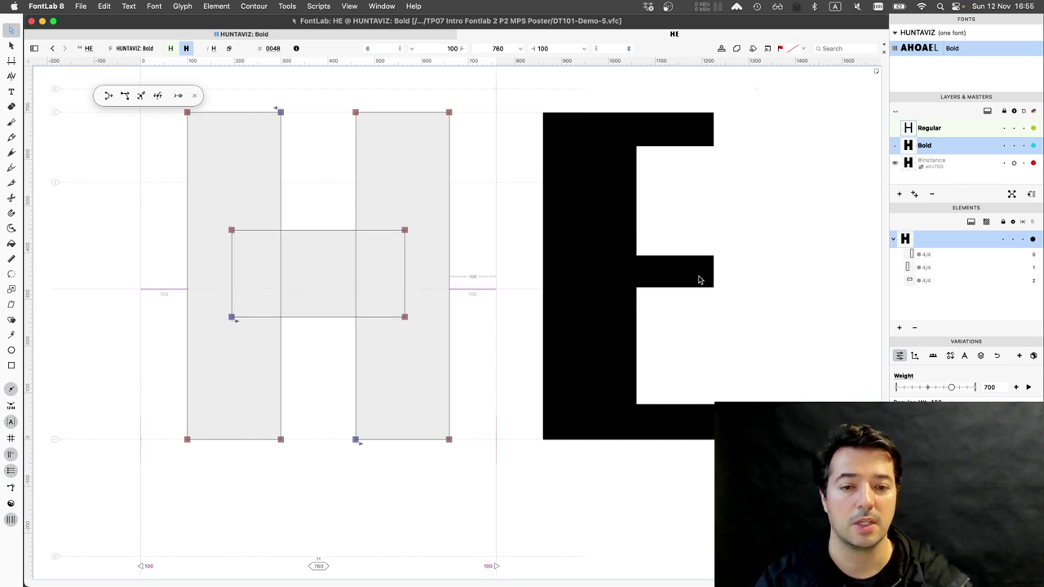
double_click(667, 415)
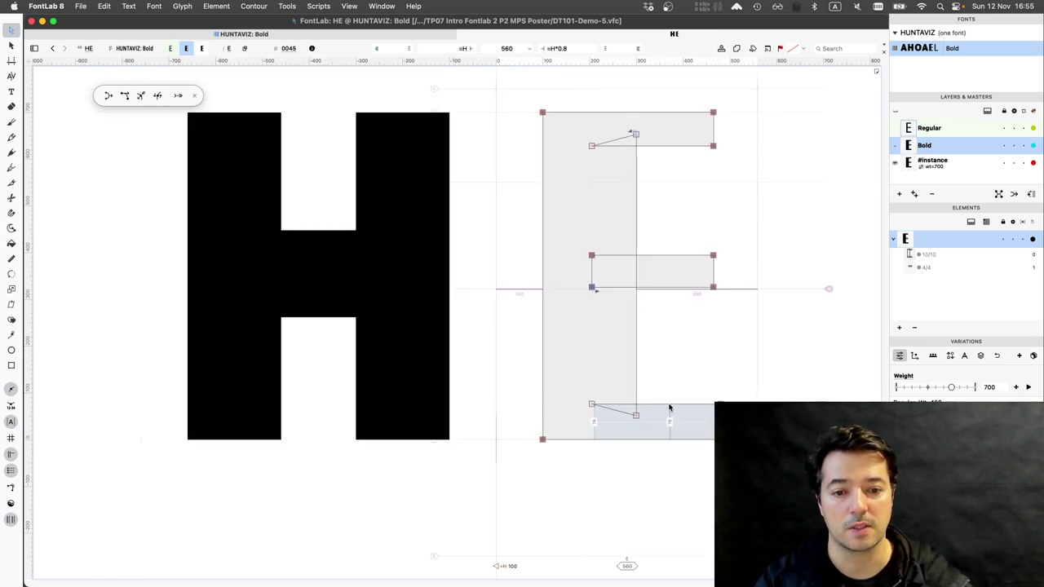
double_click(668, 404)
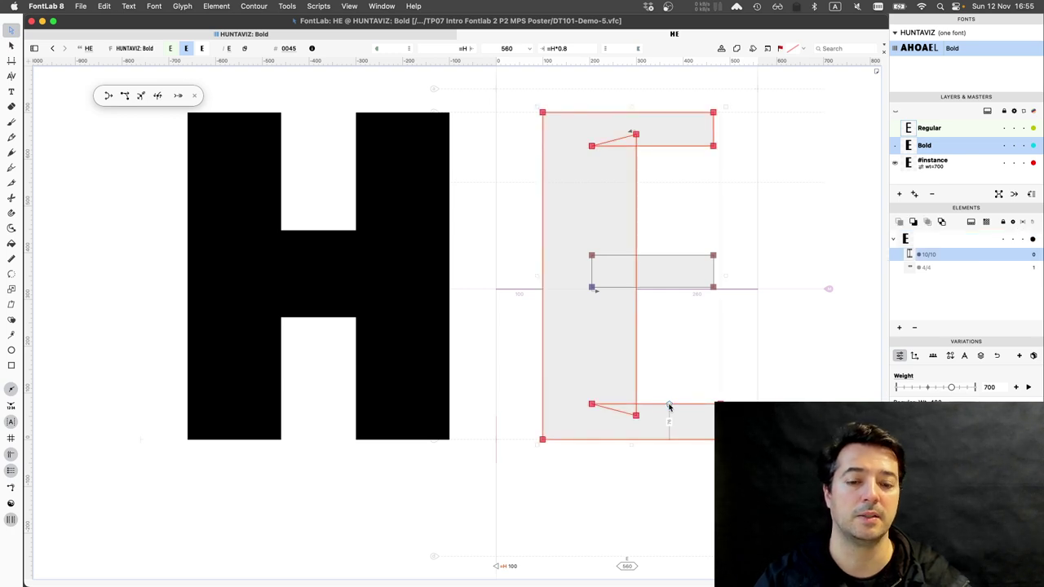
key("shift+Up")
key("shift+Up")
key("shift+Up")
key("shift+Up")
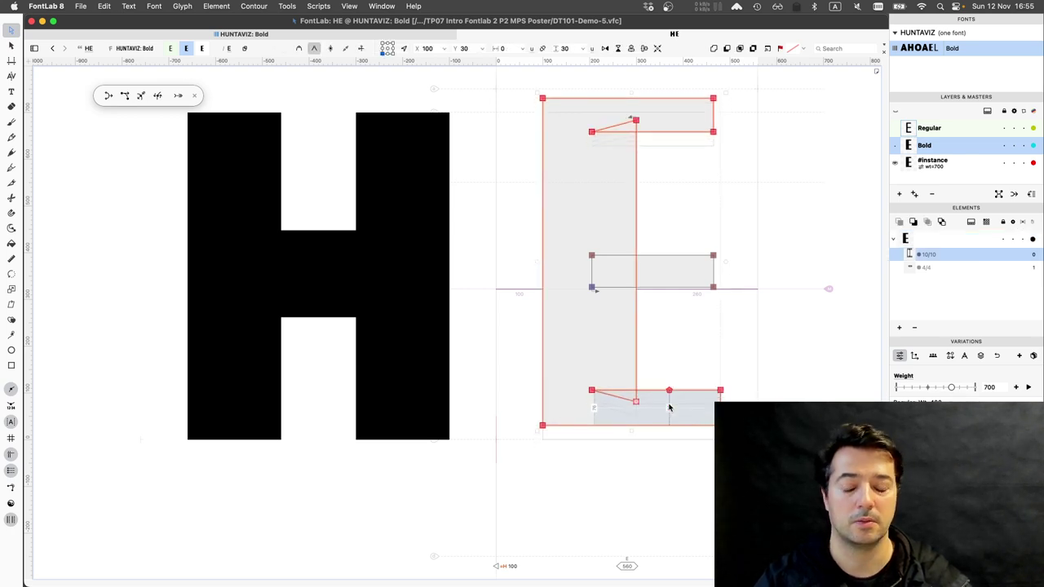
key("shift+Down")
key("shift+Down")
key("shift+Down")
key("shift+Down")
key("shift+Down")
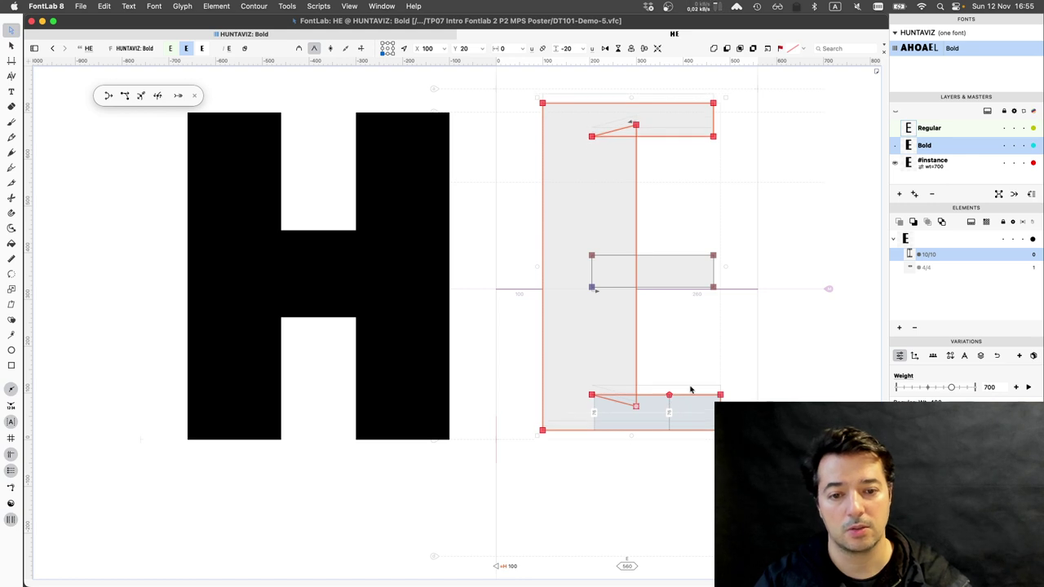
left_click(683, 409)
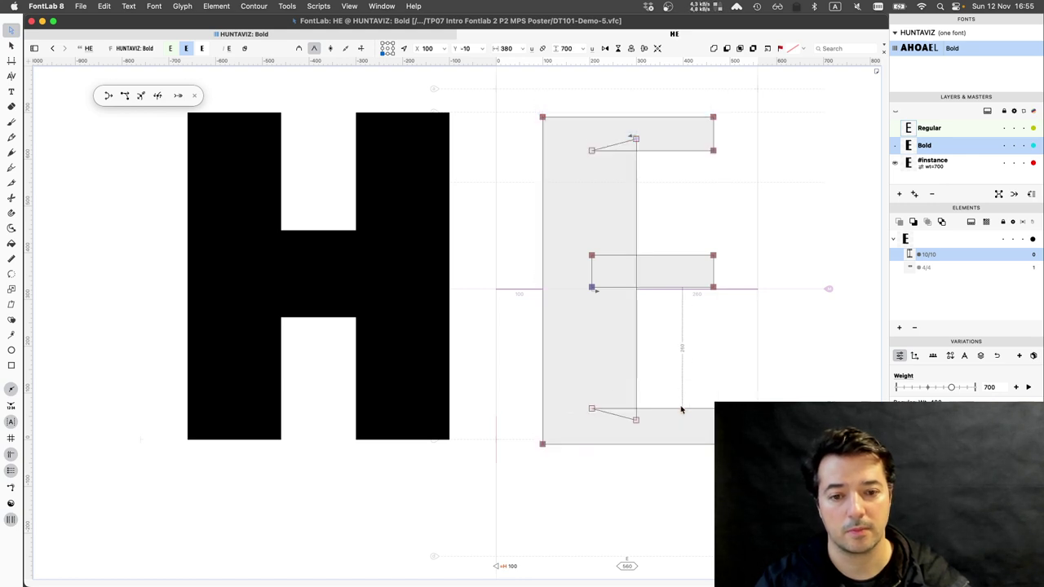
key("super+z")
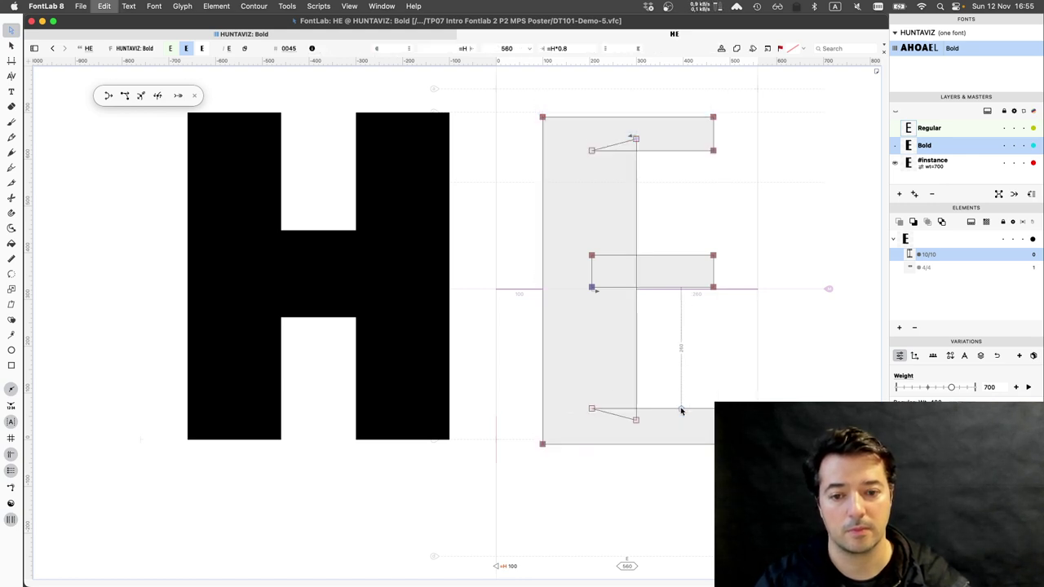
key("Escape")
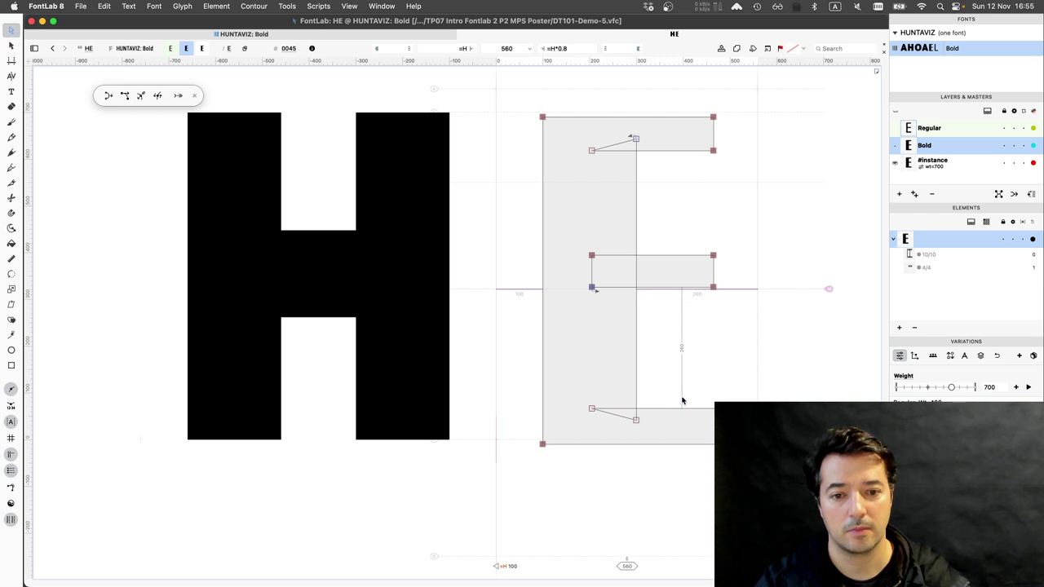
key("super+z")
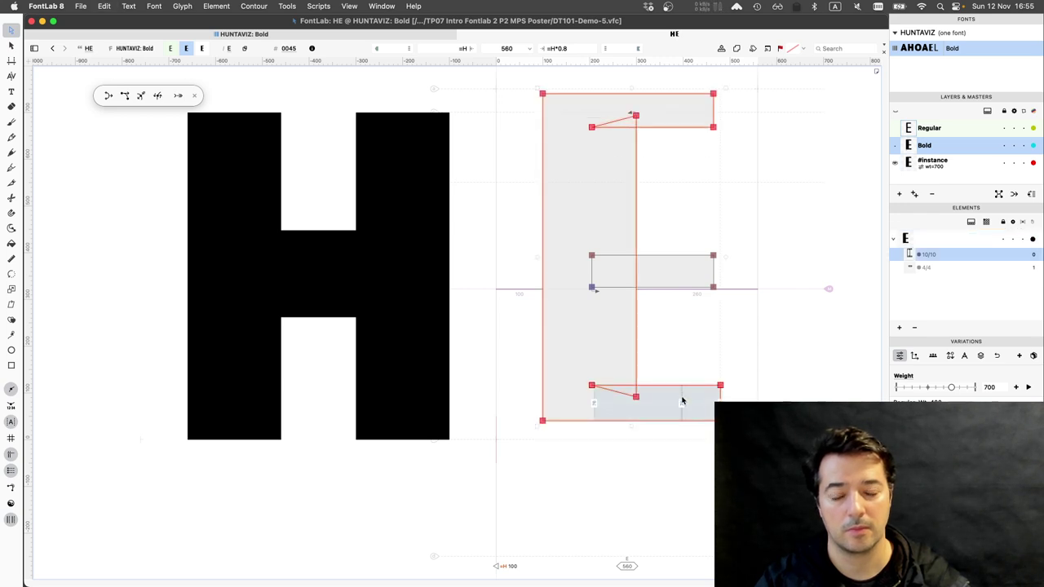
key("super+z")
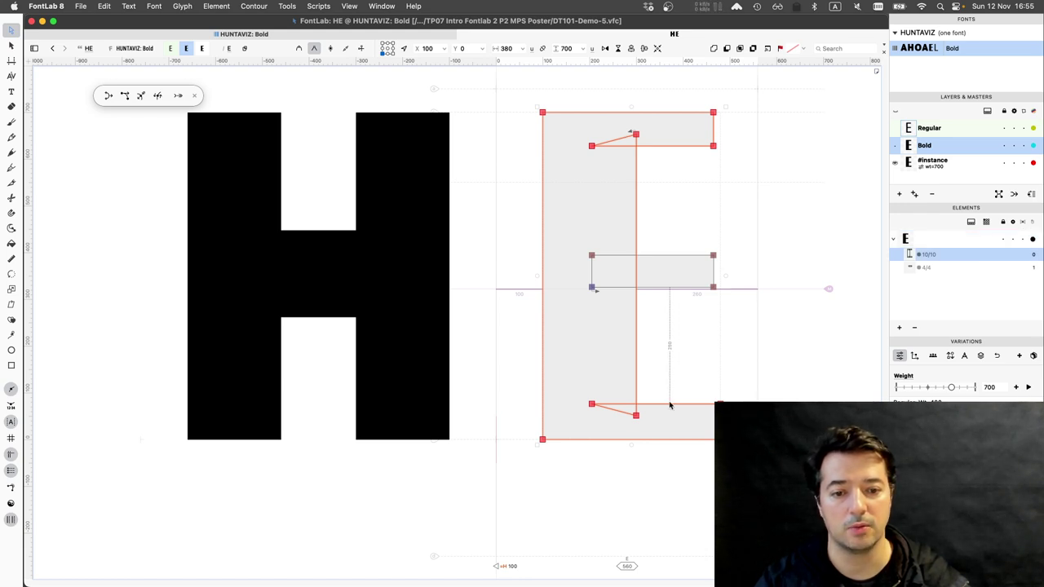
Raise the upper edge of the bold E's bottom arm by 90 units to Y 166
left_click(667, 407)
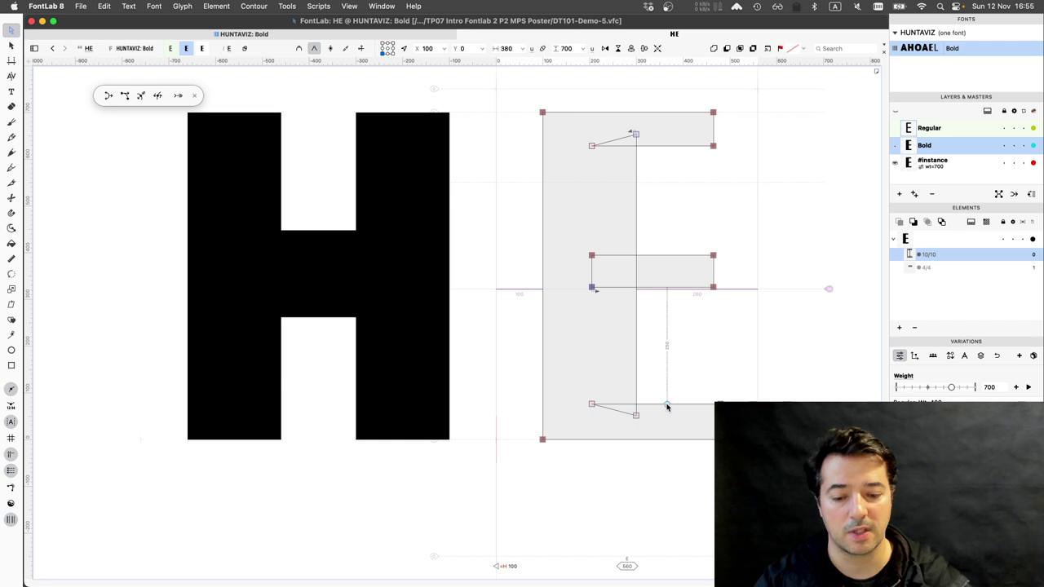
left_click(687, 359)
key("grave")
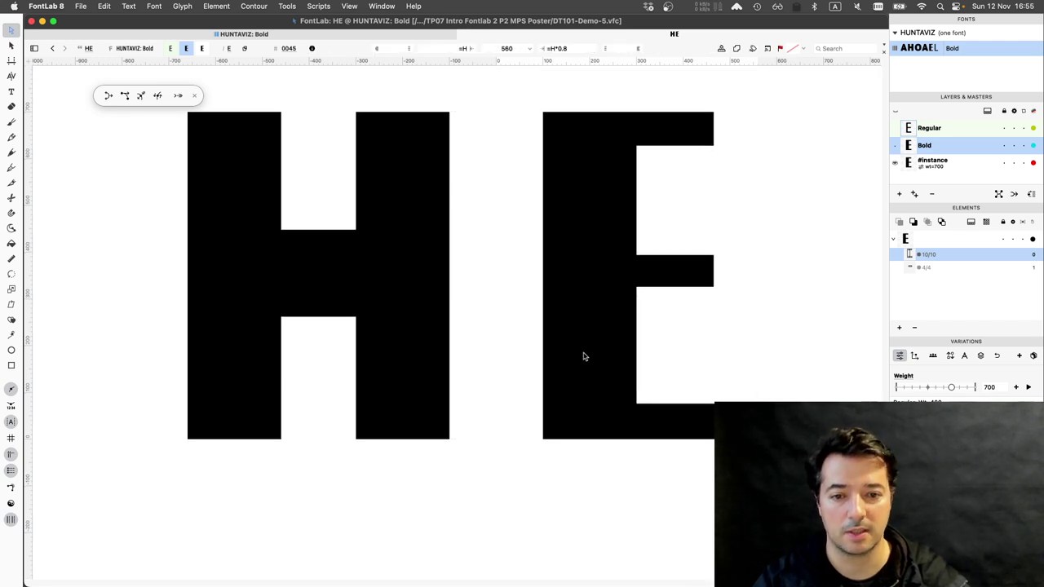
scroll(549, 354, "right", 3)
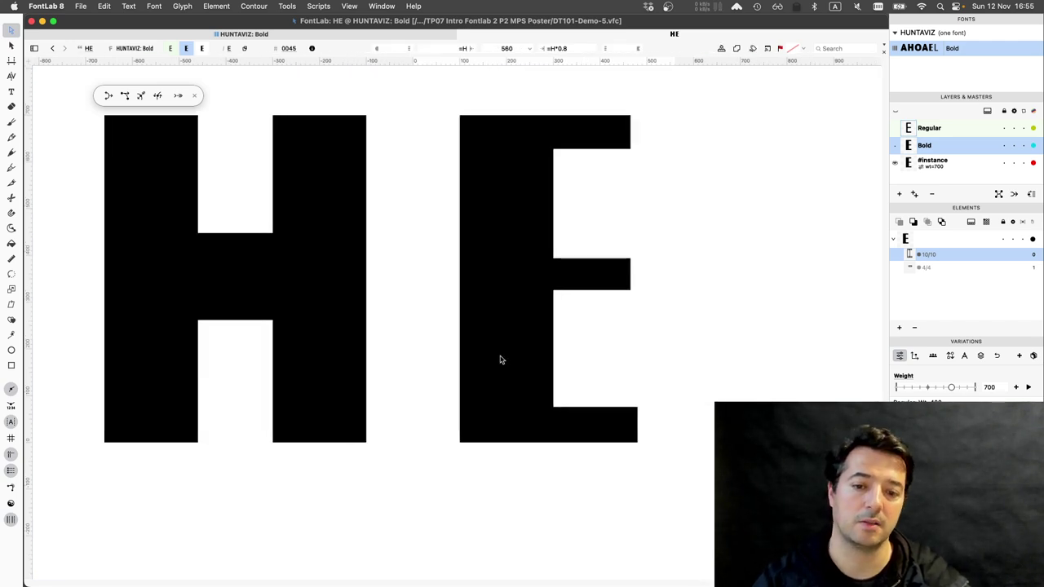
double_click(582, 384)
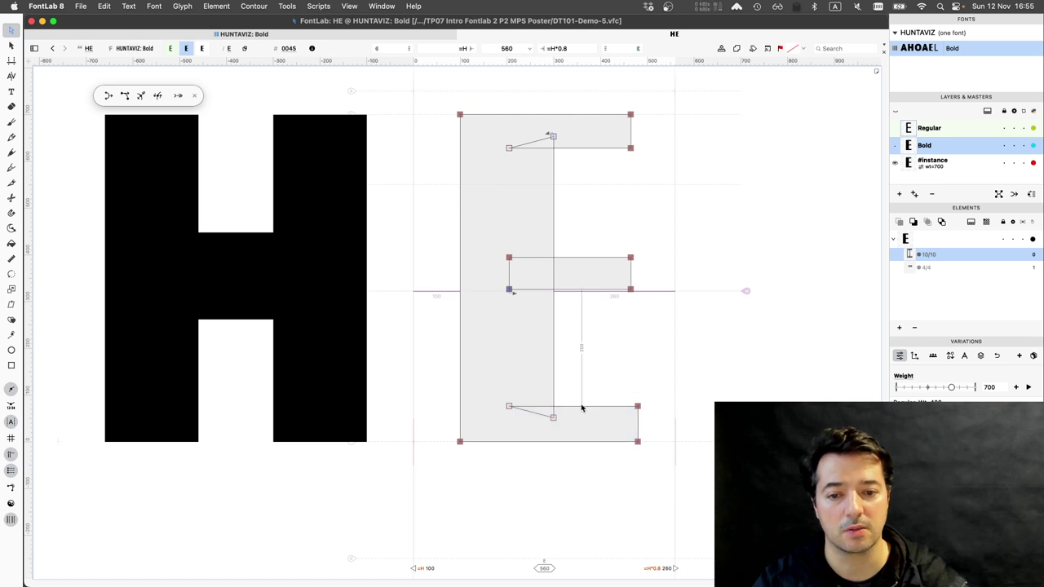
left_click(581, 407)
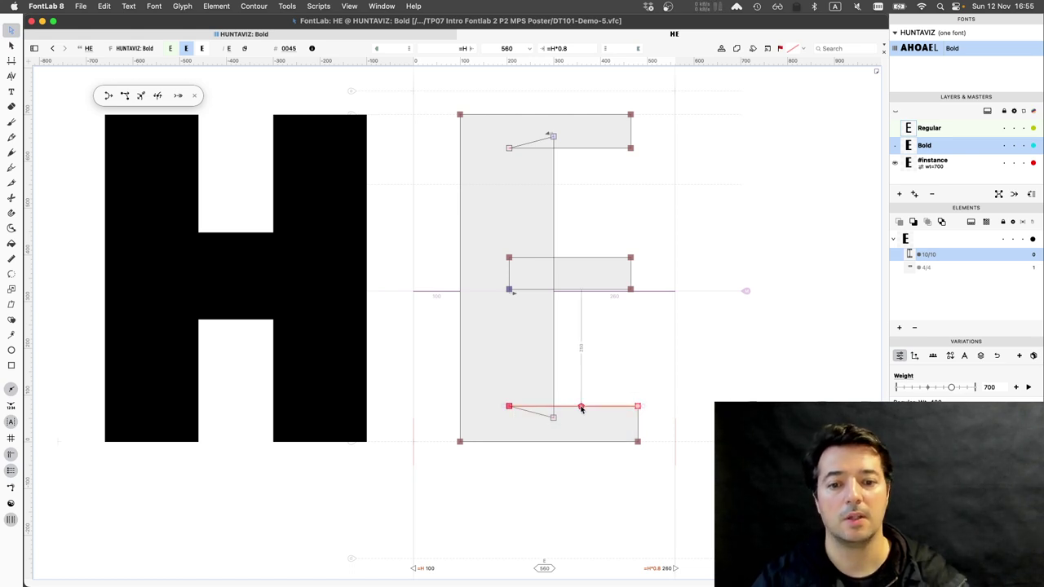
key("shift+Up")
key("shift+Up")
key("shift+Up")
key("shift+Up")
key("shift+Up")
key("shift+Up")
key("shift+Up")
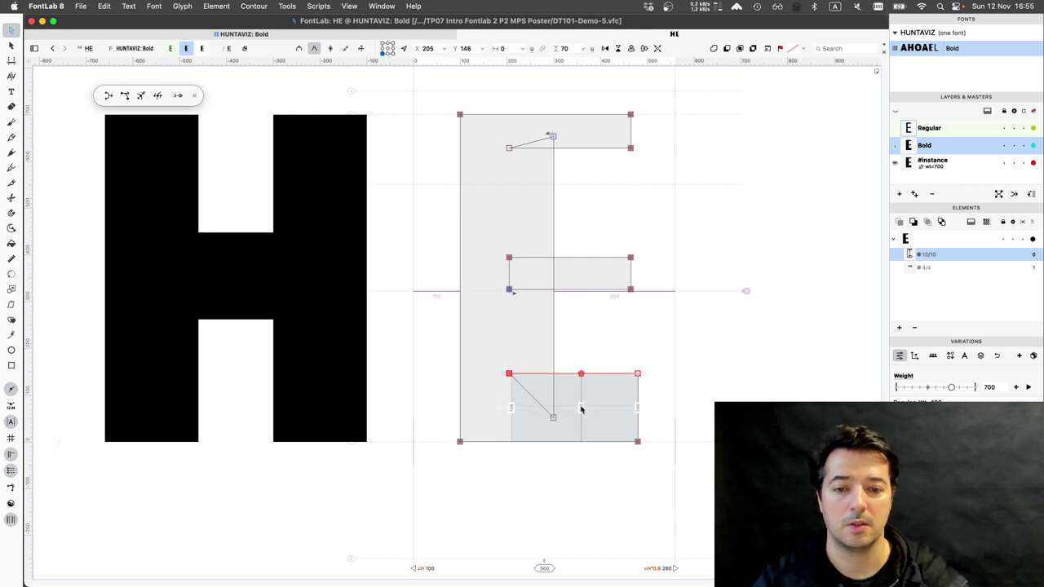
key("shift+Up")
key("shift+Up")
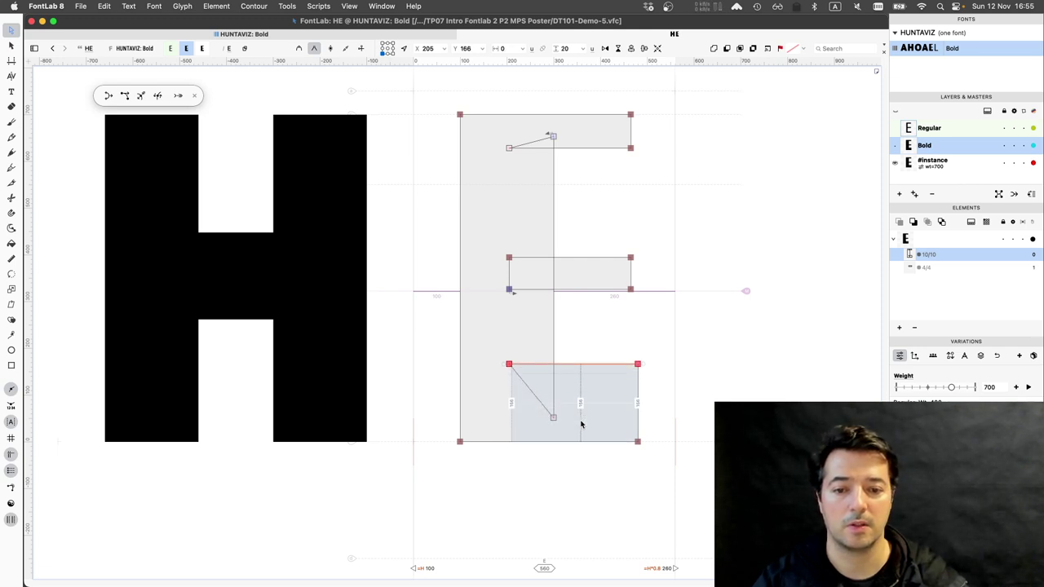
Raise the upper edge of the bold E's bottom arm by another 20 units to Y 186
key("shift+Up")
key("shift+Up")
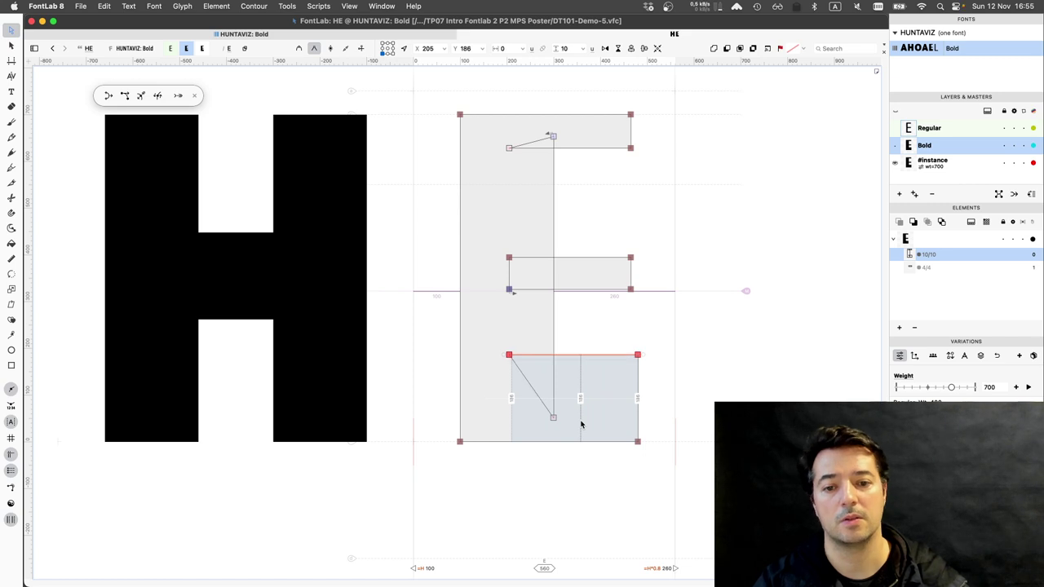
Lower the bottom edge of the bold E's top arm by 100 units to Y 528
left_click(584, 149)
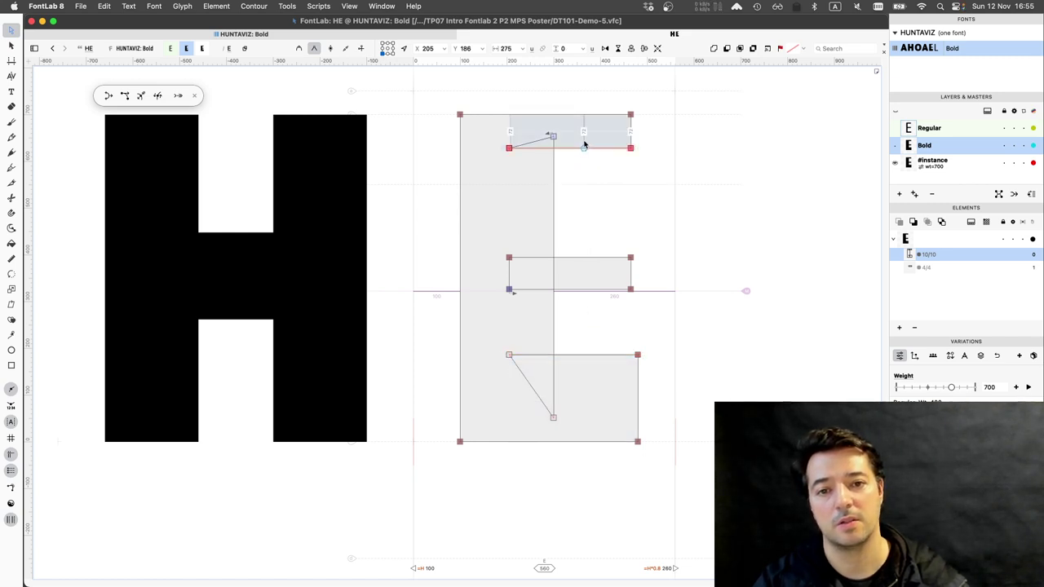
key("shift+Down")
key("shift+Down")
key("shift+Down")
key("shift+Down")
key("shift+Down")
key("shift+Down")
key("shift+Down")
key("shift+Down")
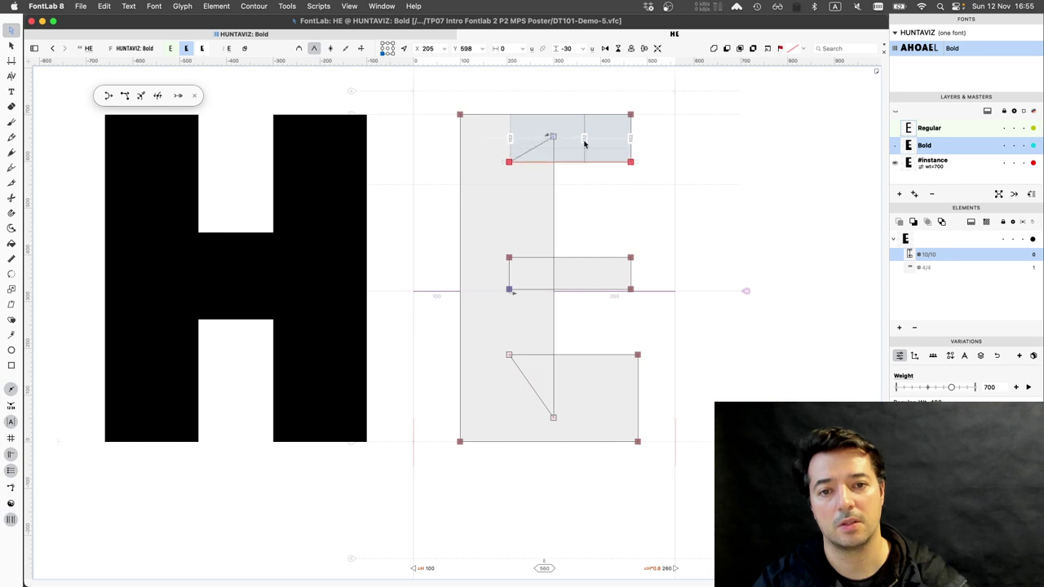
key("shift+Down")
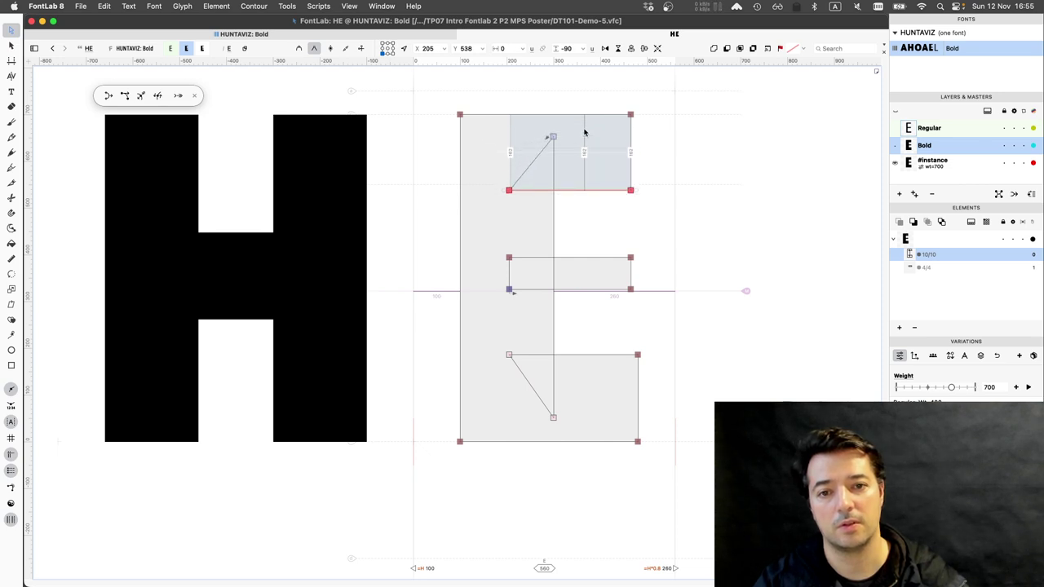
key("shift+Down")
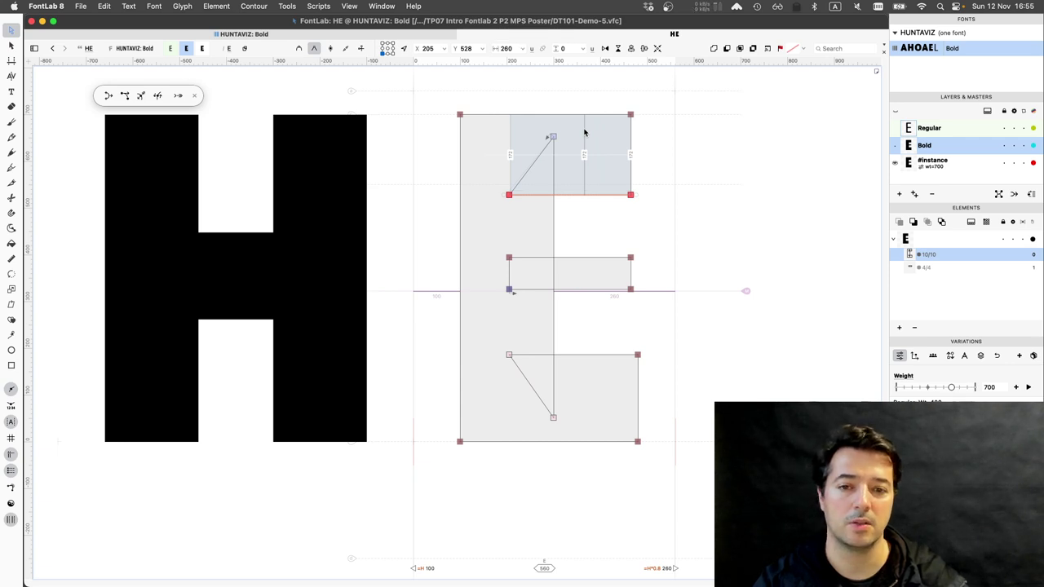
Raise the upper edge of the bold E's middle arm by 40 units to Y 434
left_click(573, 260)
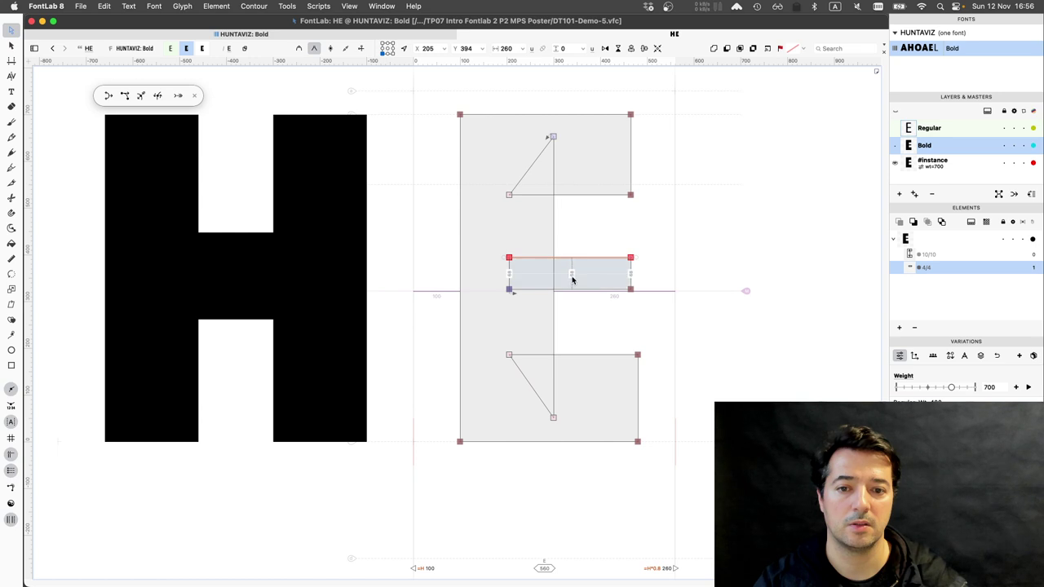
key("shift+Up")
key("shift+Up")
key("shift+Up")
key("shift+Up")
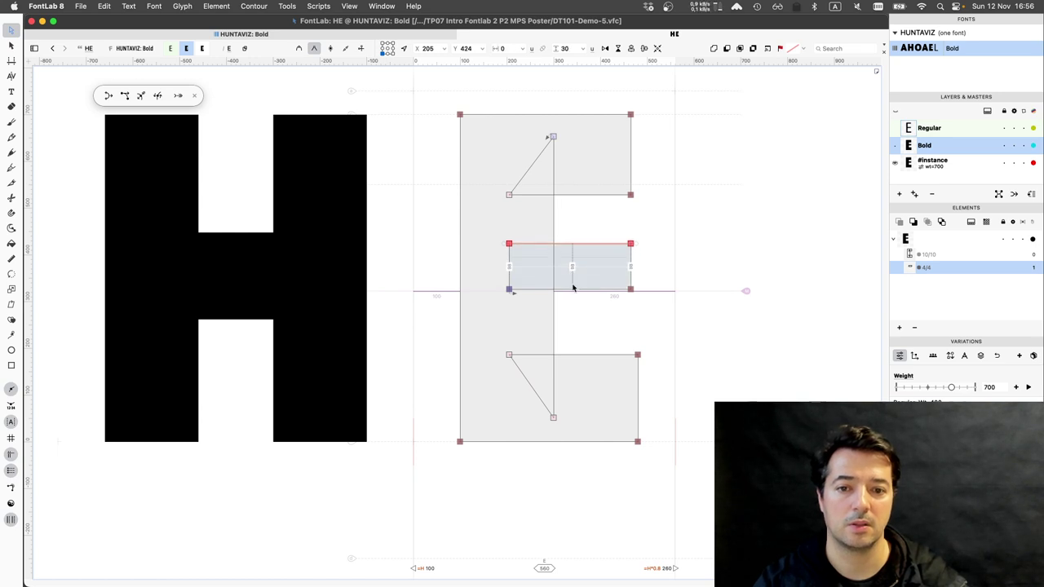
Lower the bottom edge of the bold E's middle arm by 40 units to Y 286
left_click(572, 290)
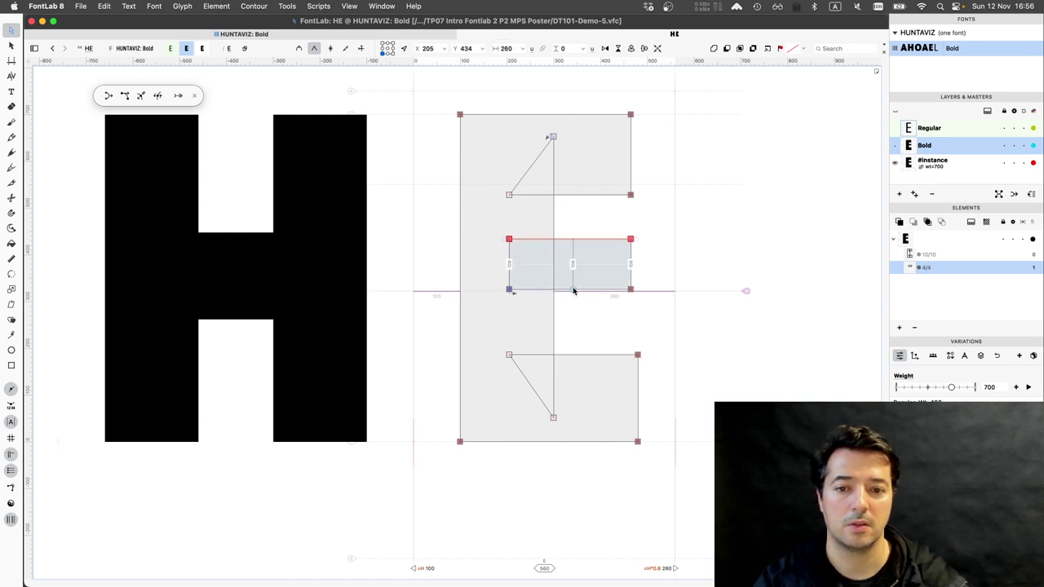
key("shift+Down")
key("shift+Down")
key("shift+Down")
key("shift+Down")
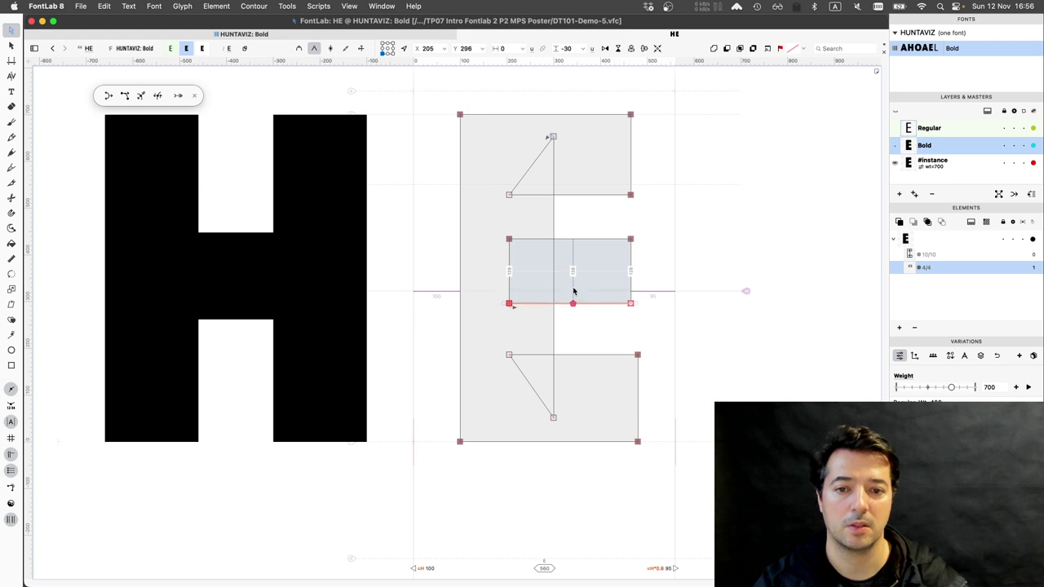
Preview the filled bold E beside the H to compare the arm weights, and return to contour editing
key("grave")
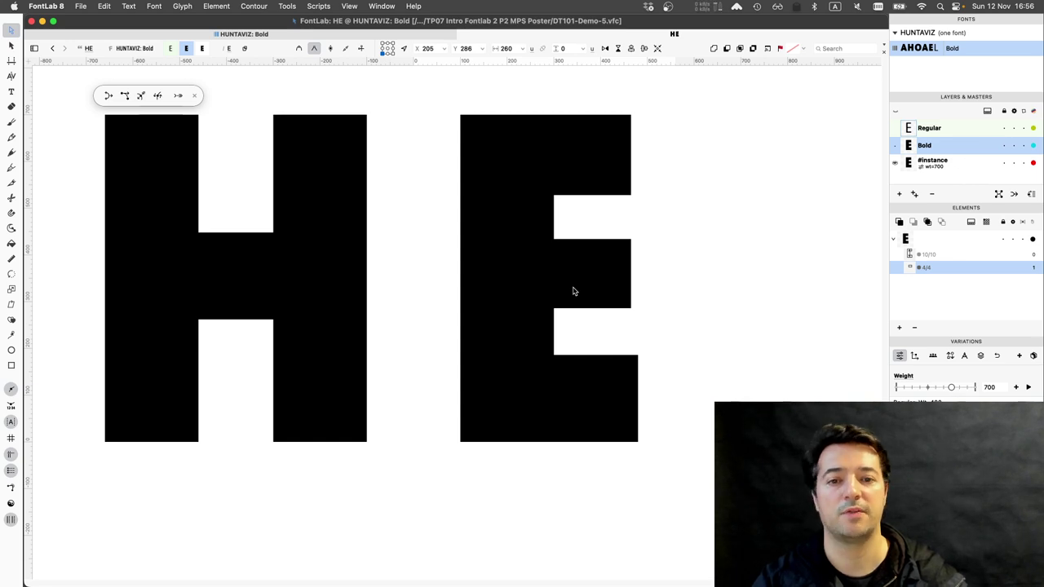
key("grave")
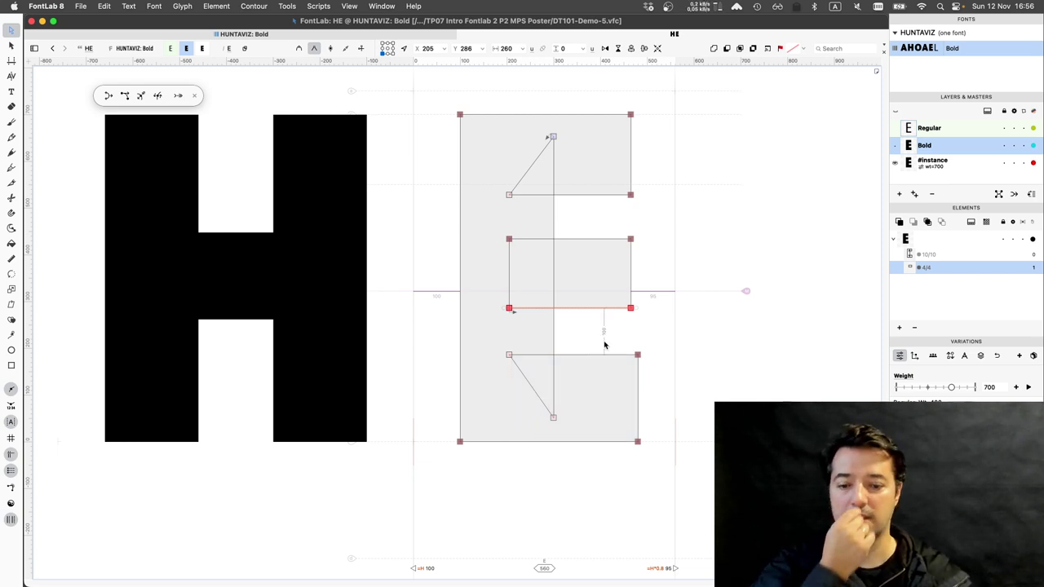
key("grave")
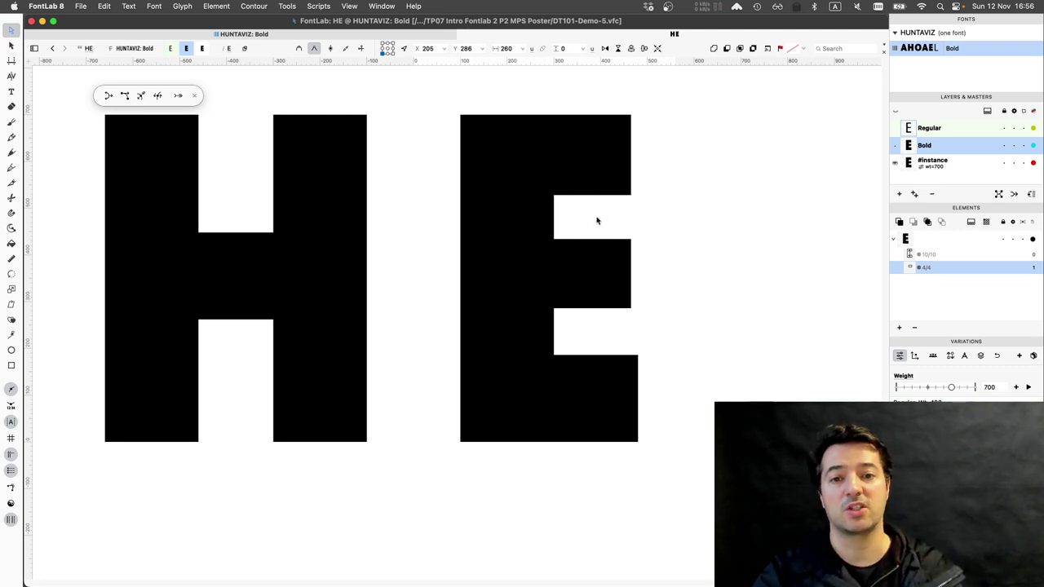
double_click(582, 340)
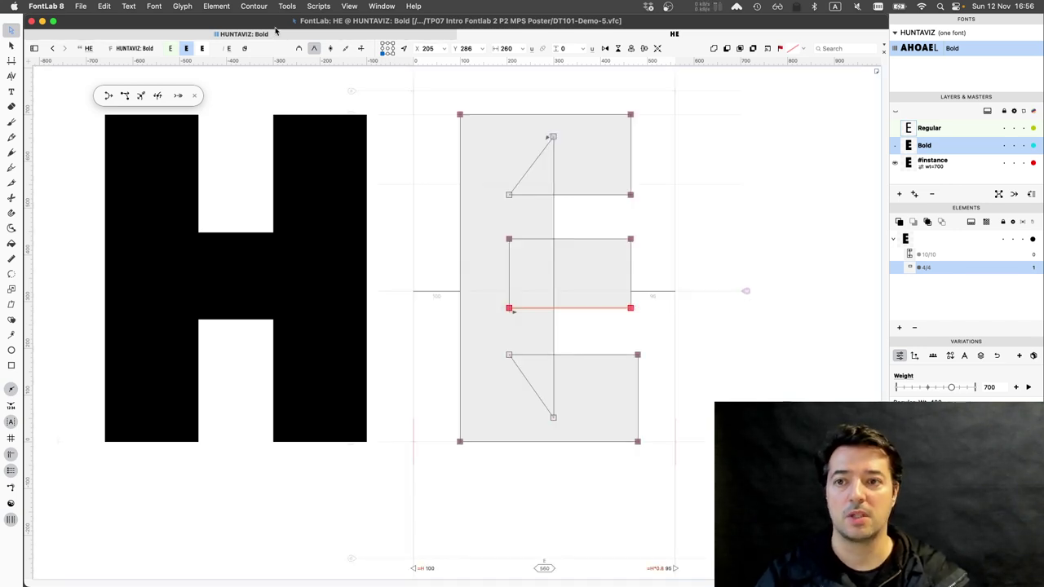
Open the Bold master of the L from the font overview for contour editing
left_click(275, 35)
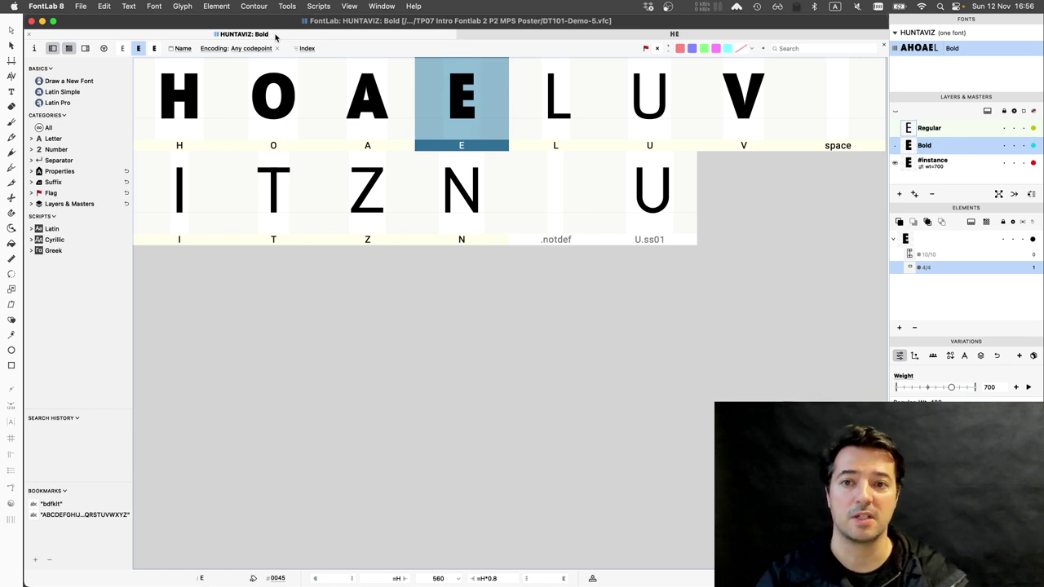
left_click(547, 91)
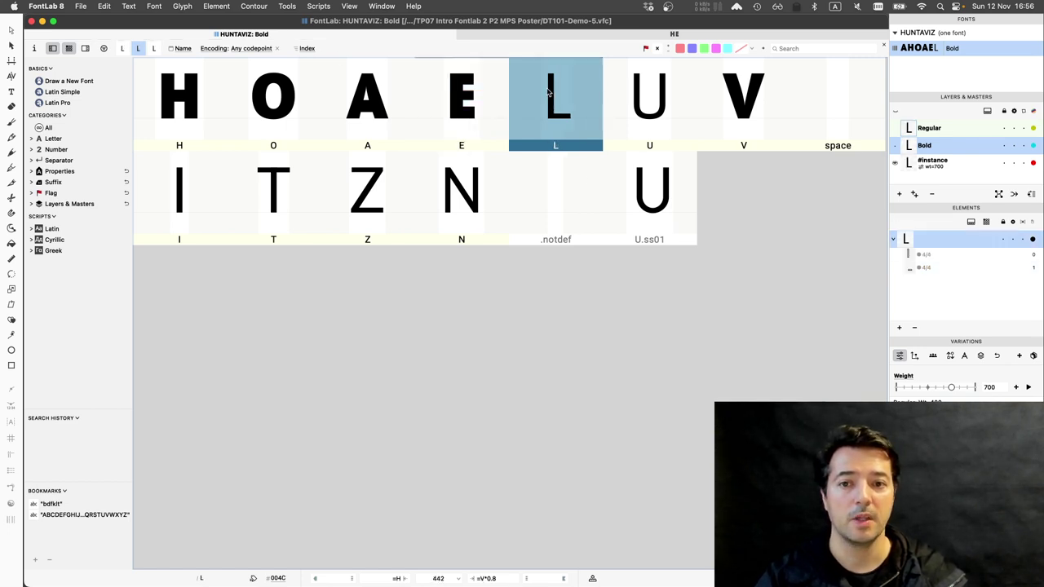
key("Return")
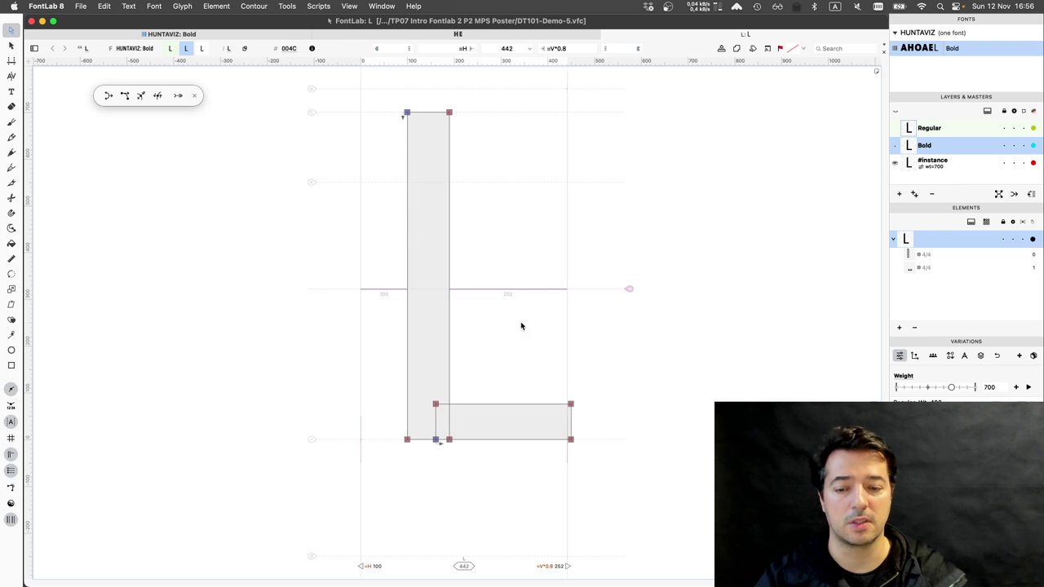
Move the inner vertical edge of the bold L's stem right by 70 units to X 260
left_click(448, 325)
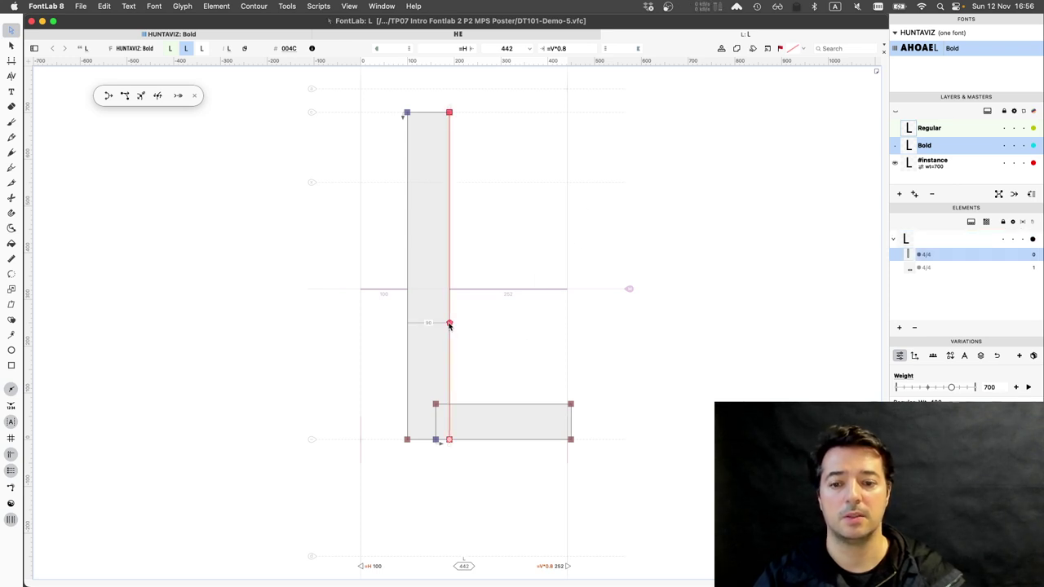
key("shift+Right")
key("shift+Right")
key("shift+Right")
key("shift+Right")
key("shift+Right")
key("shift+Right")
key("shift+Right")
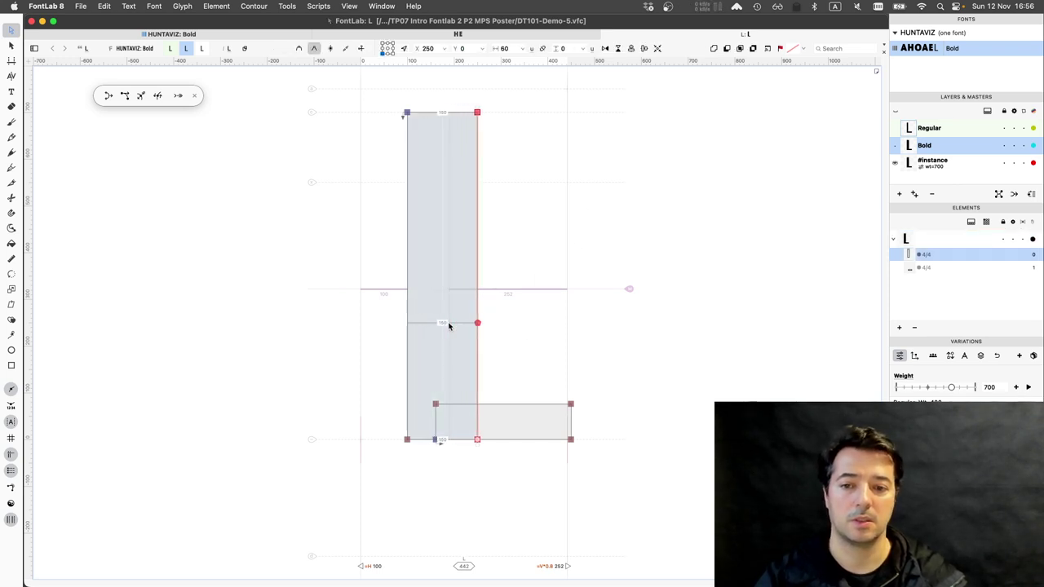
Move the outer vertical edge of the bold L's stem outward by 40 units to thicken the stem
left_click(408, 332)
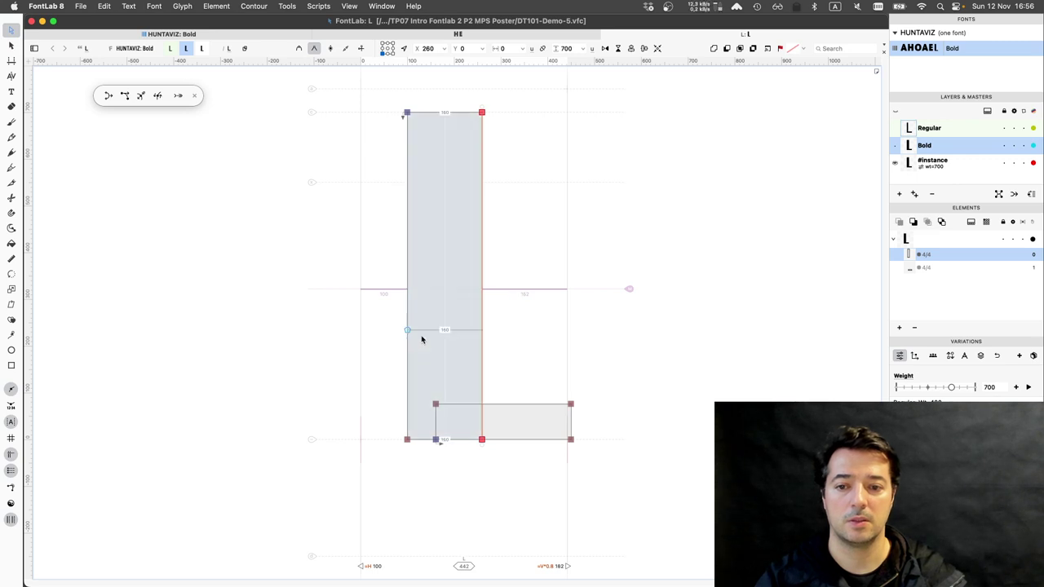
key("shift+Left")
key("shift+Left")
key("shift+Left")
key("shift+Left")
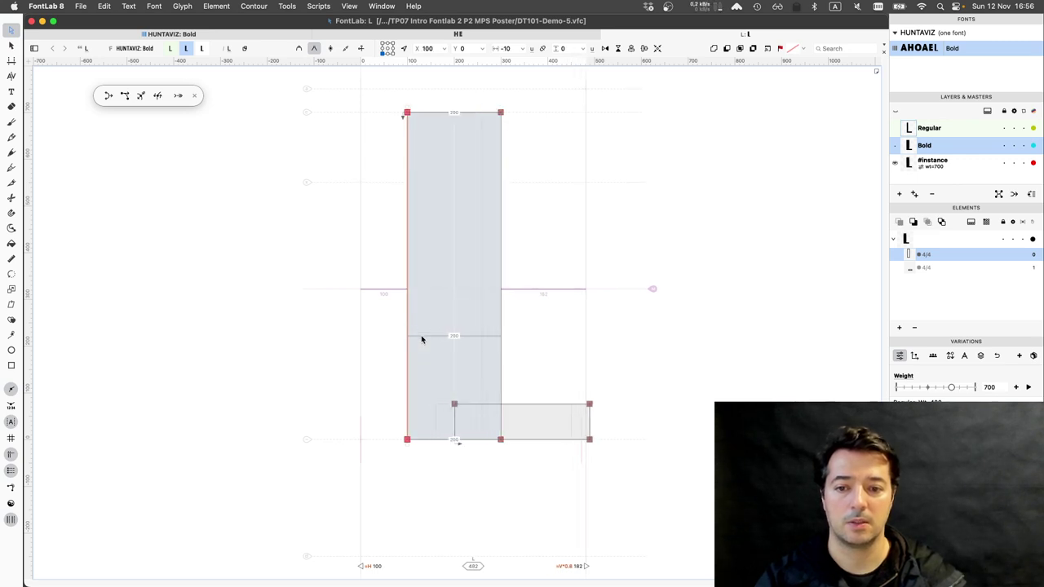
Raise the upper edge of the bold L's horizontal arm by 110 units to Y 186
left_click(526, 404)
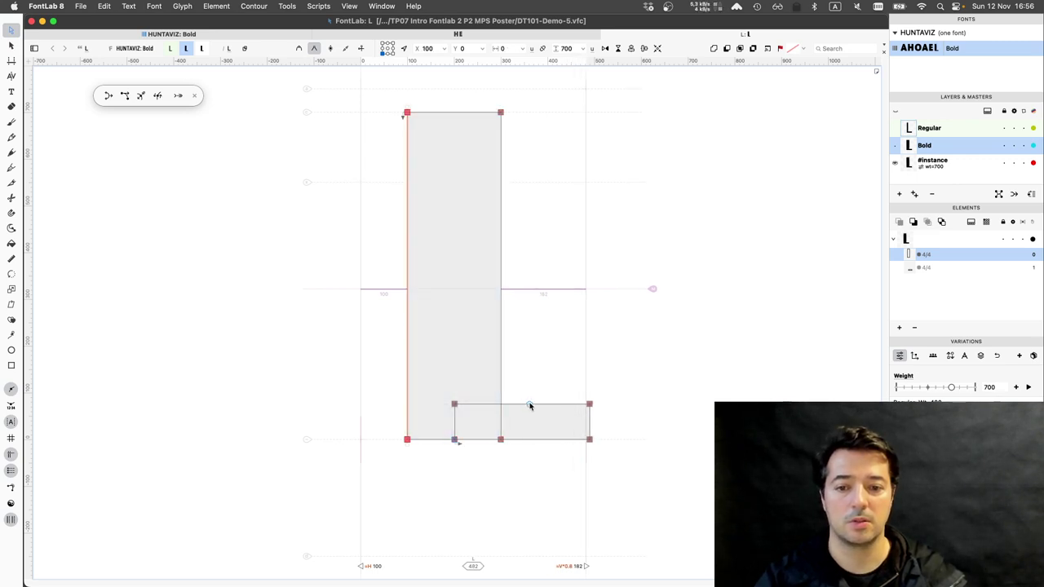
key("shift+Up")
key("shift+Up")
key("shift+Up")
key("shift+Up")
key("shift+Up")
key("shift+Up")
key("shift+Up")
key("shift+Up")
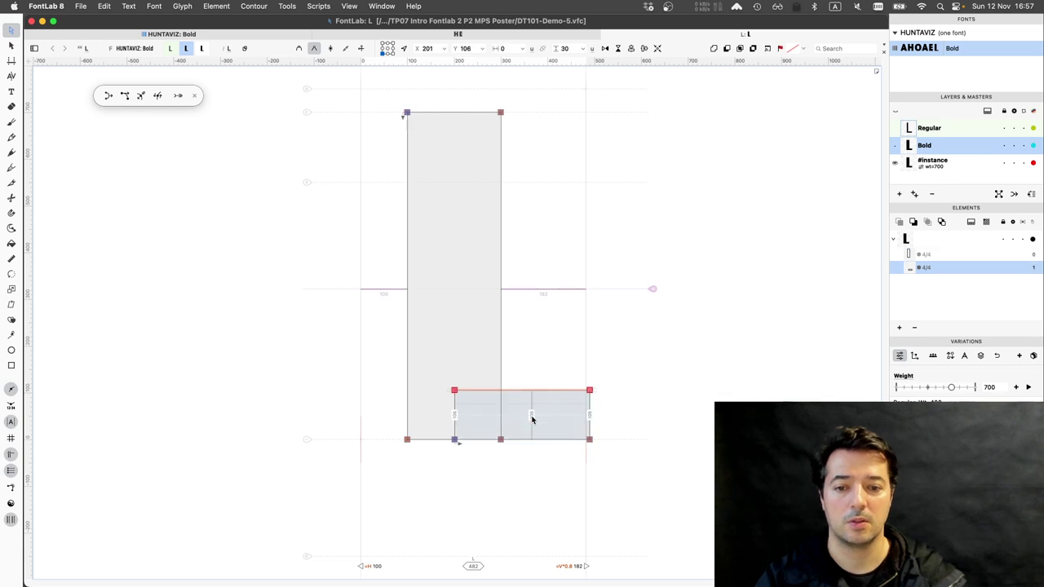
key("shift+Up")
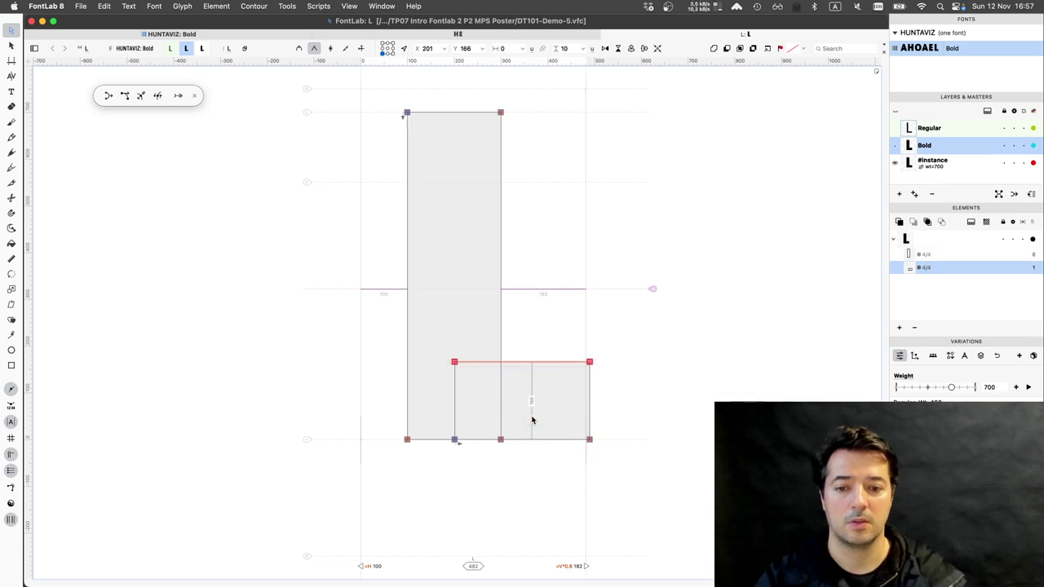
key("shift+Up")
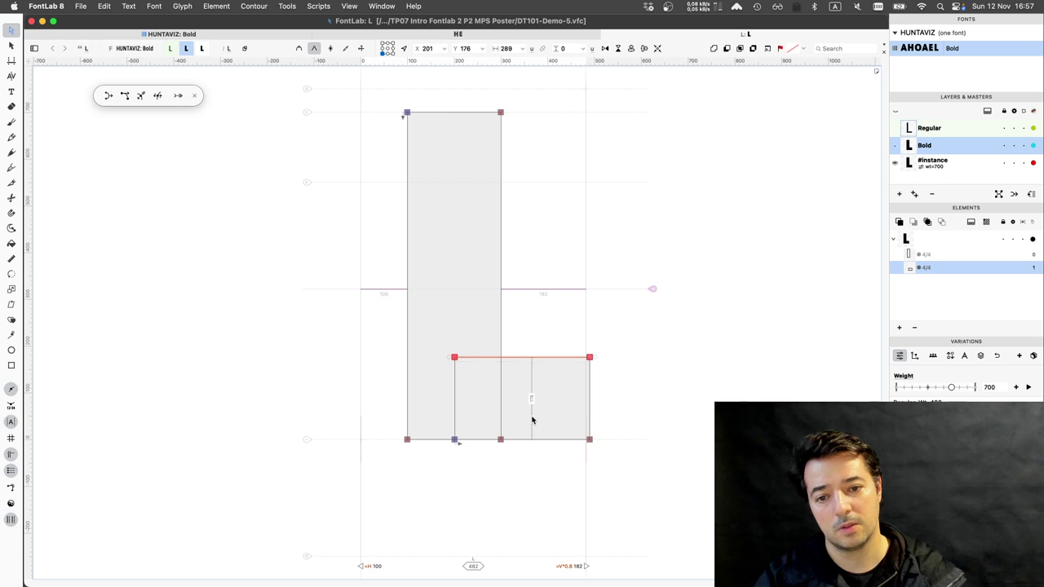
key("shift+Up")
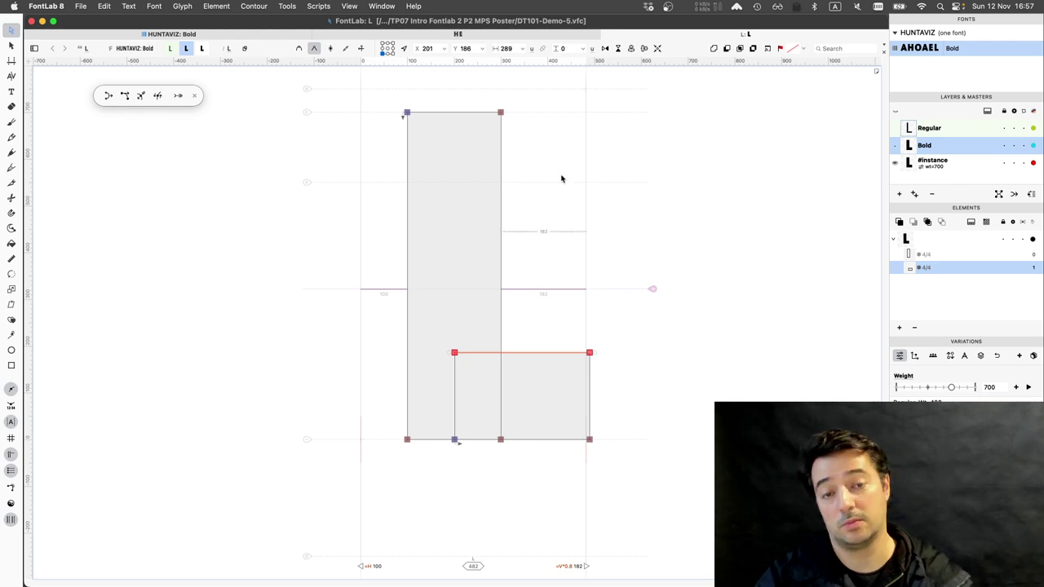
Close the L and HE glyph views and open the Bold master of the U from the font overview
key("super+w")
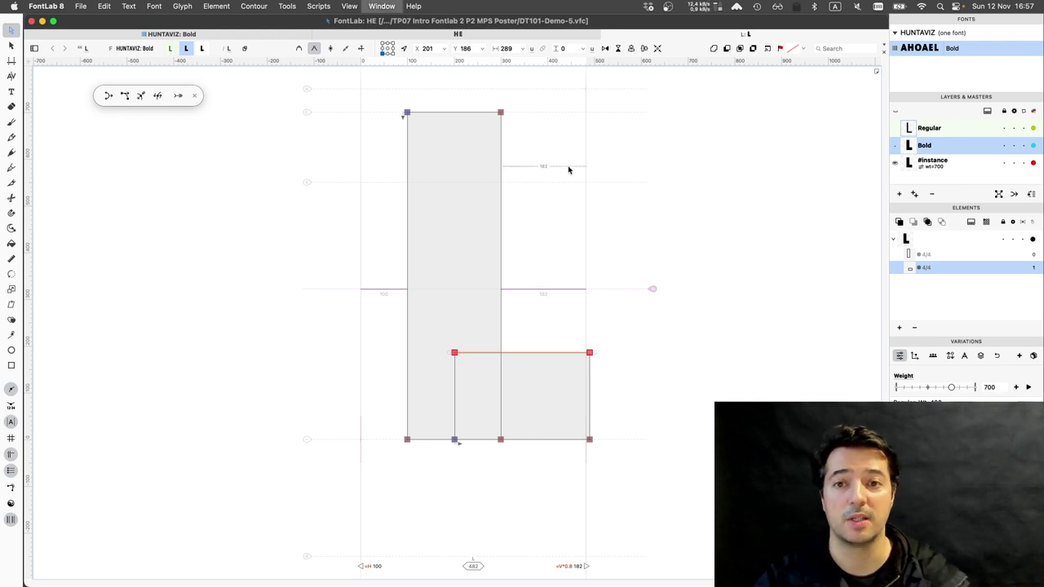
key("super+w")
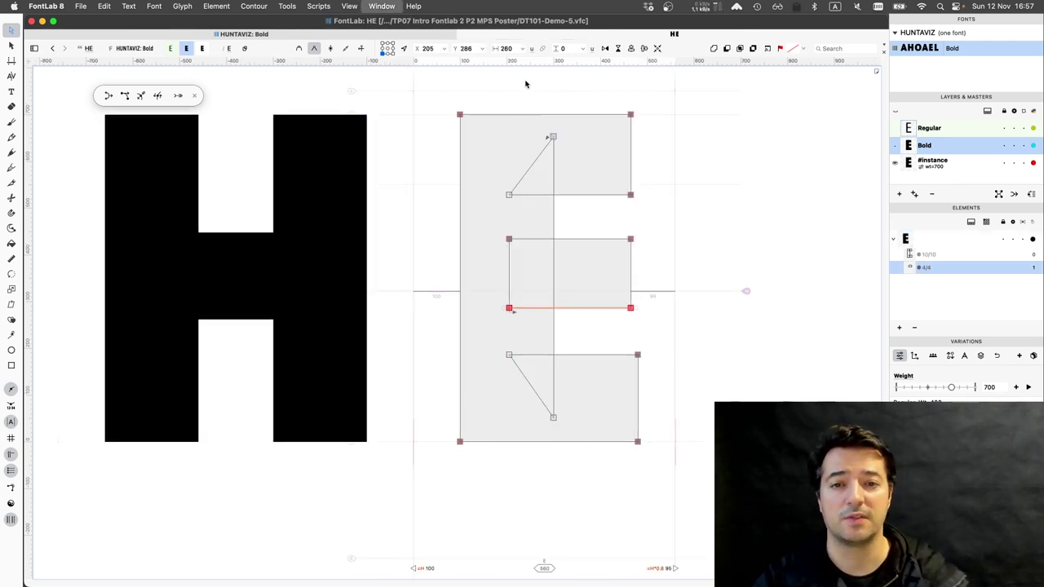
key("ctrl+Tab")
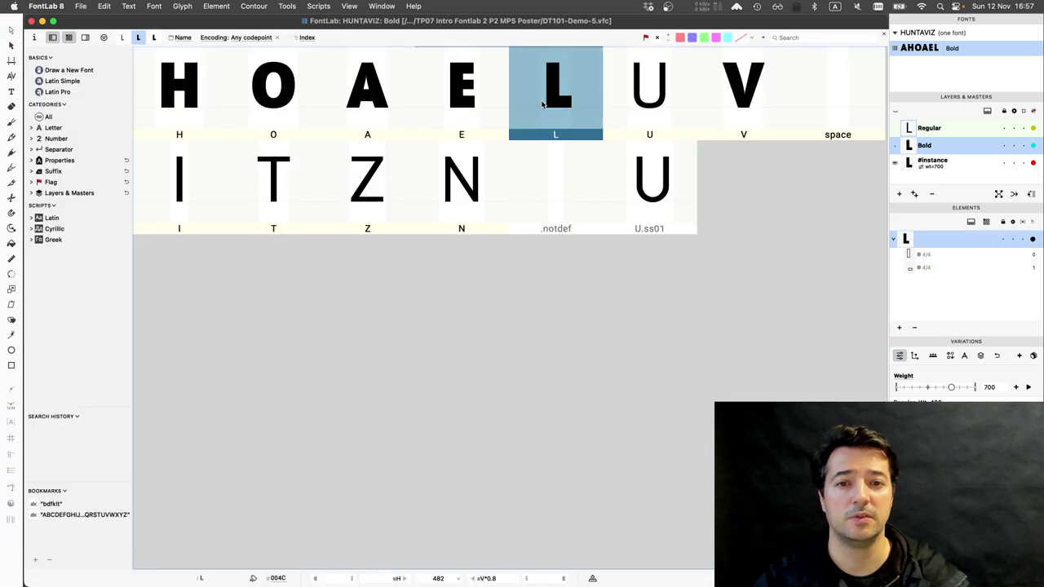
left_click(636, 92)
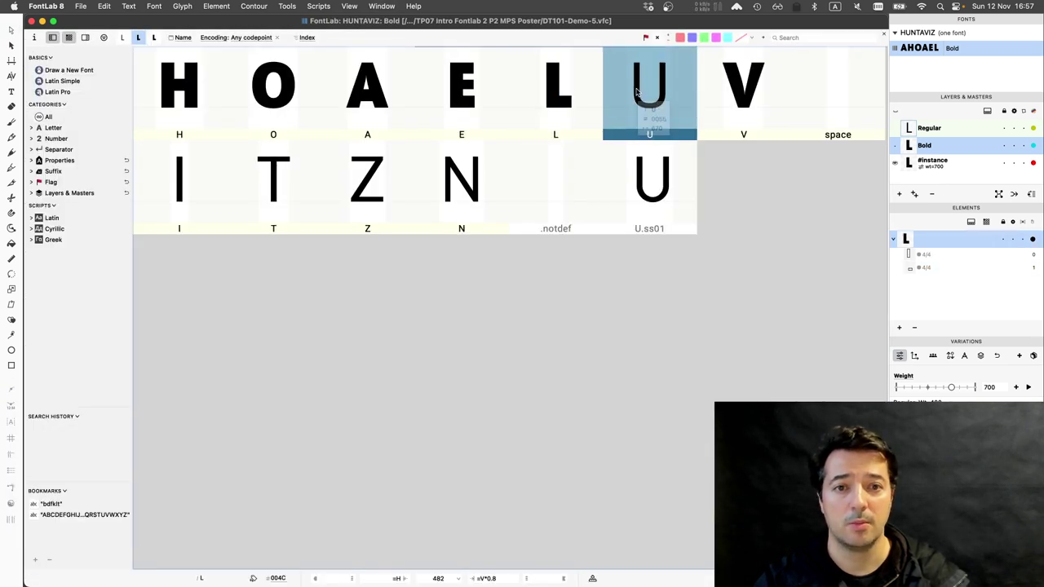
double_click(636, 92)
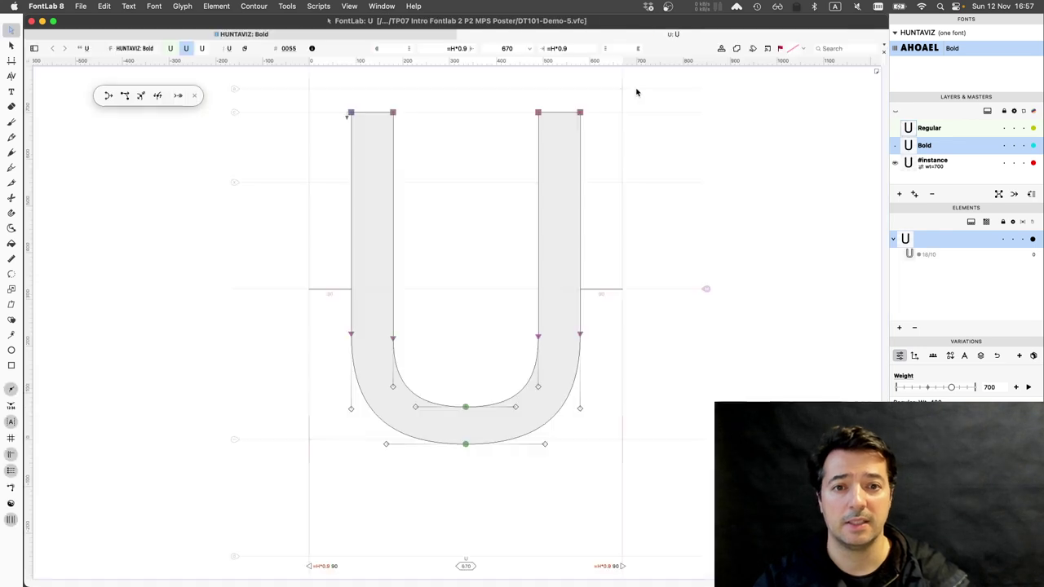
Add an H before and an O after the U so the text reads HUO
key("t")
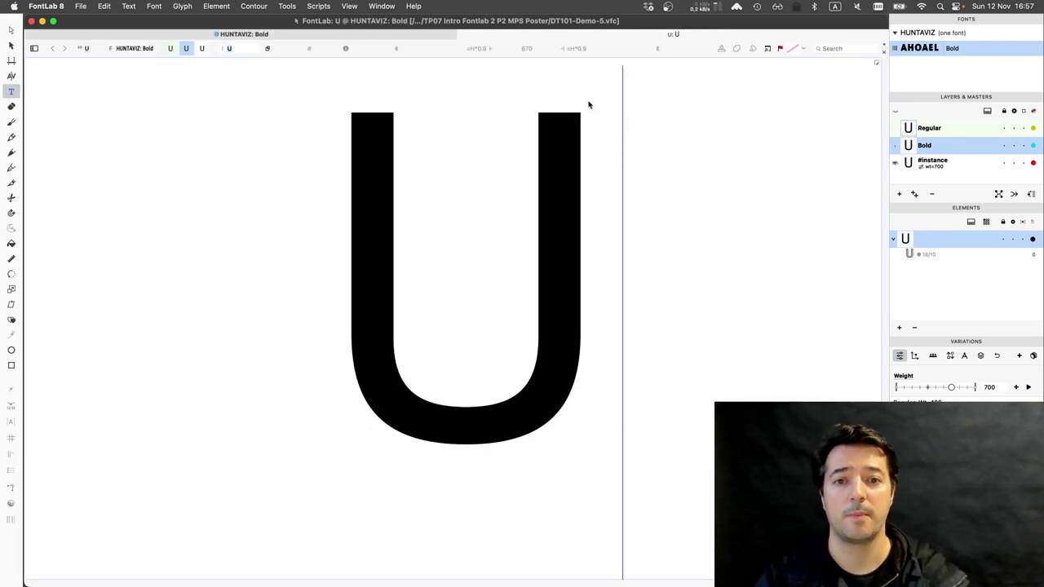
key("Left")
type("H")
key("Right")
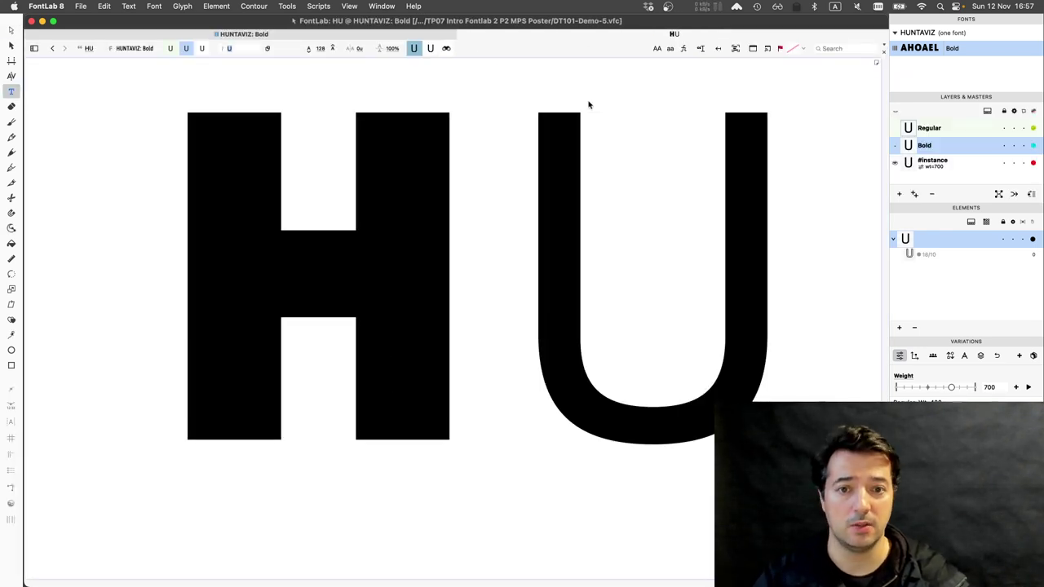
type("O")
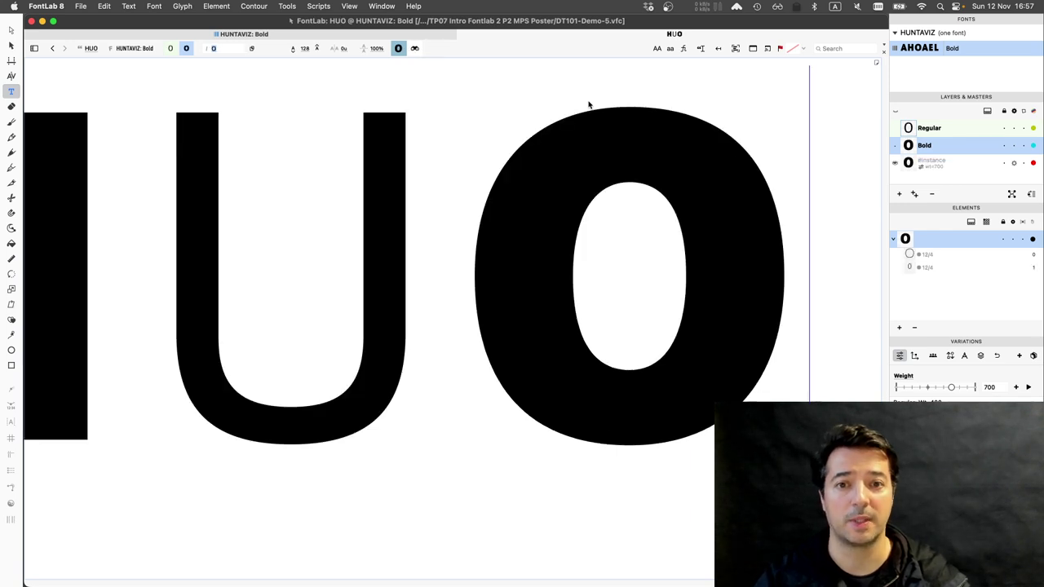
Make the U in HUO active for contour editing and preview it filled beside the bold H and O
left_click(10, 33)
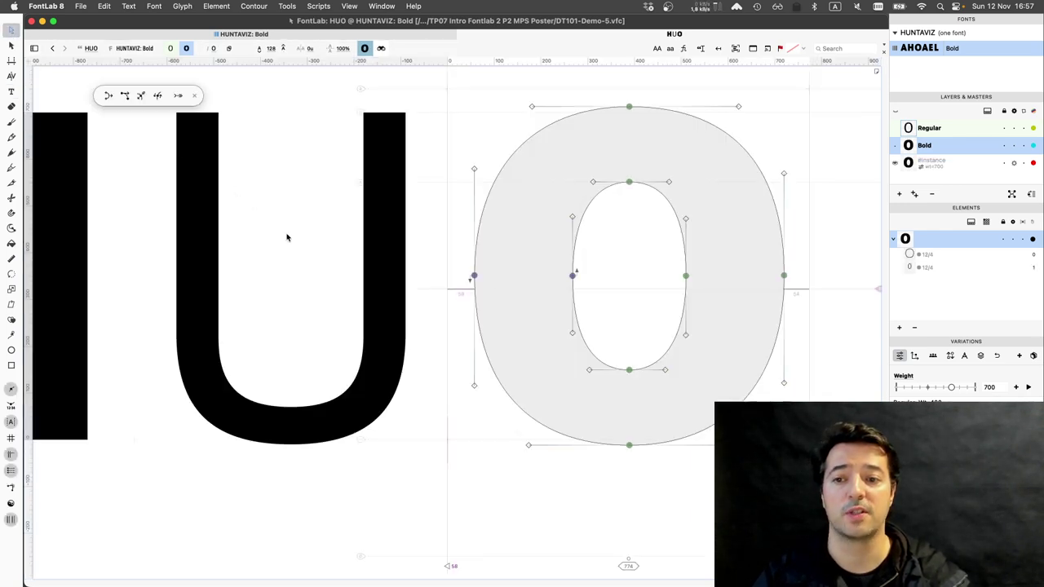
left_click(377, 242)
key("grave")
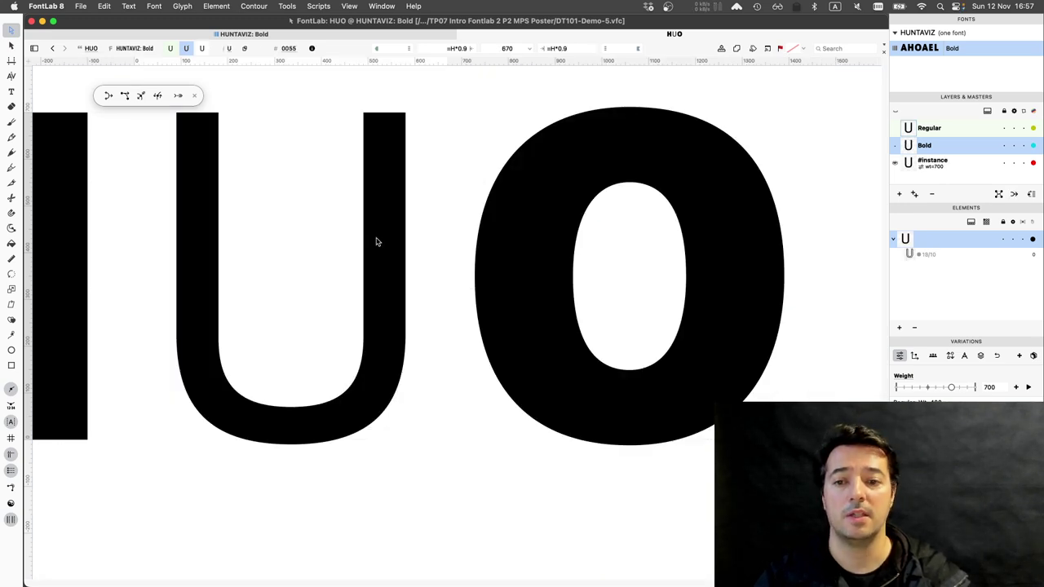
Move the inner edge of the bold U's left stem 70 units right to X 250, with the adjoining curve points following proportionally
scroll(504, 241, "left", 2)
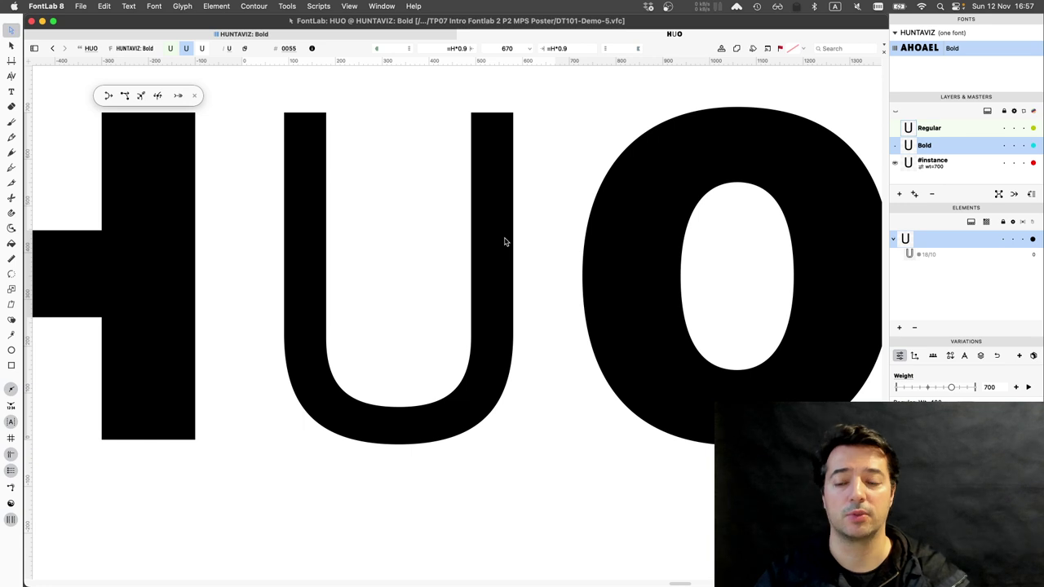
double_click(504, 242)
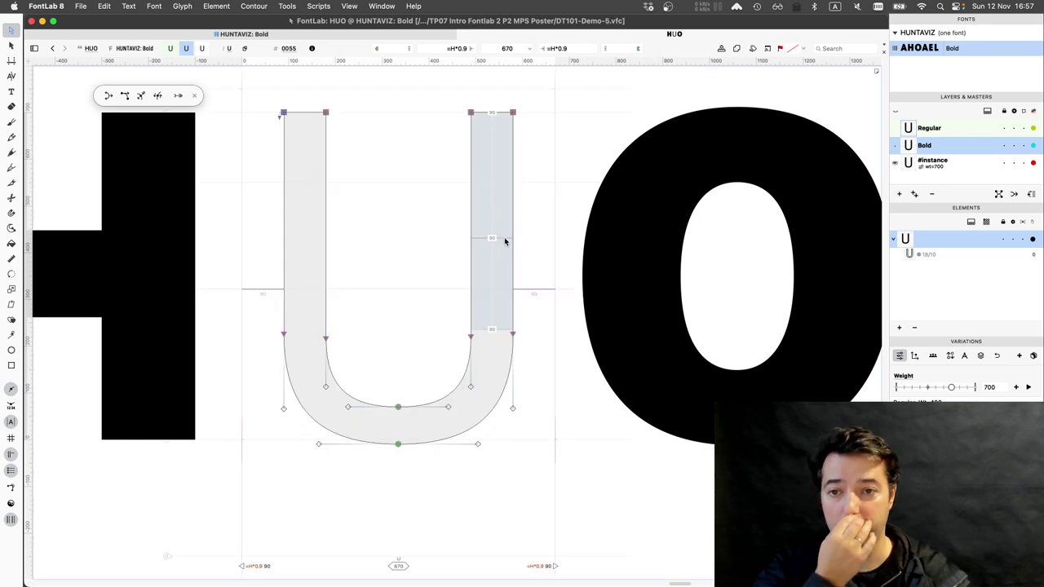
left_click(325, 196)
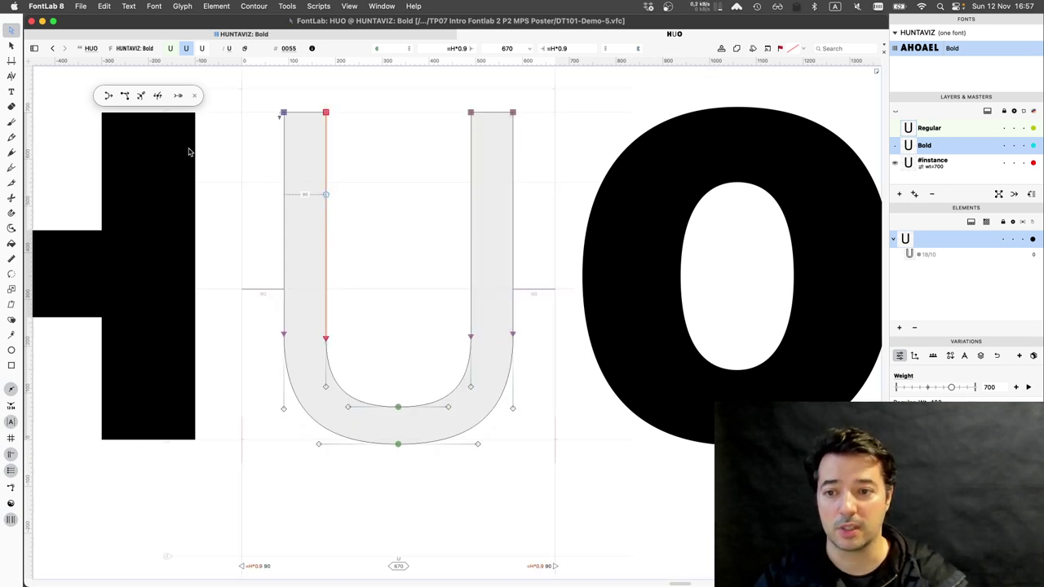
left_click(108, 96)
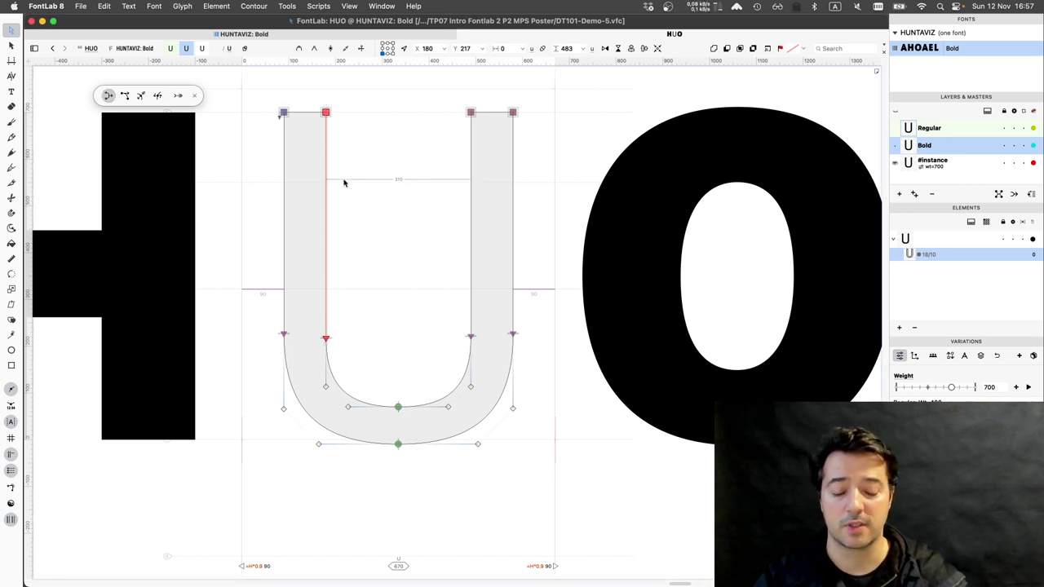
key("shift+Right")
key("shift+Right")
key("shift+Right")
key("shift+Right")
key("shift+Right")
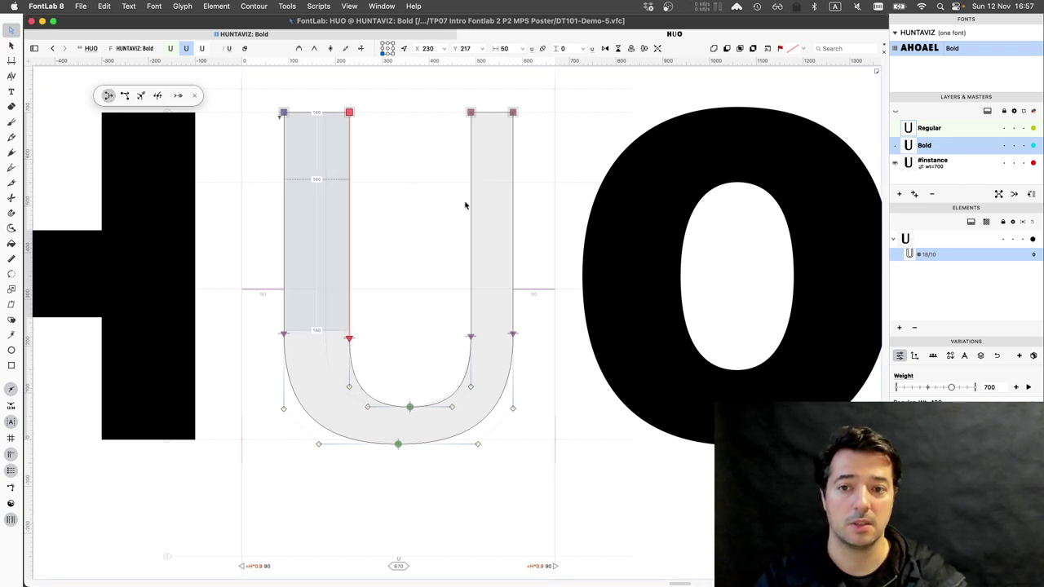
key("shift+Right")
key("shift+Right")
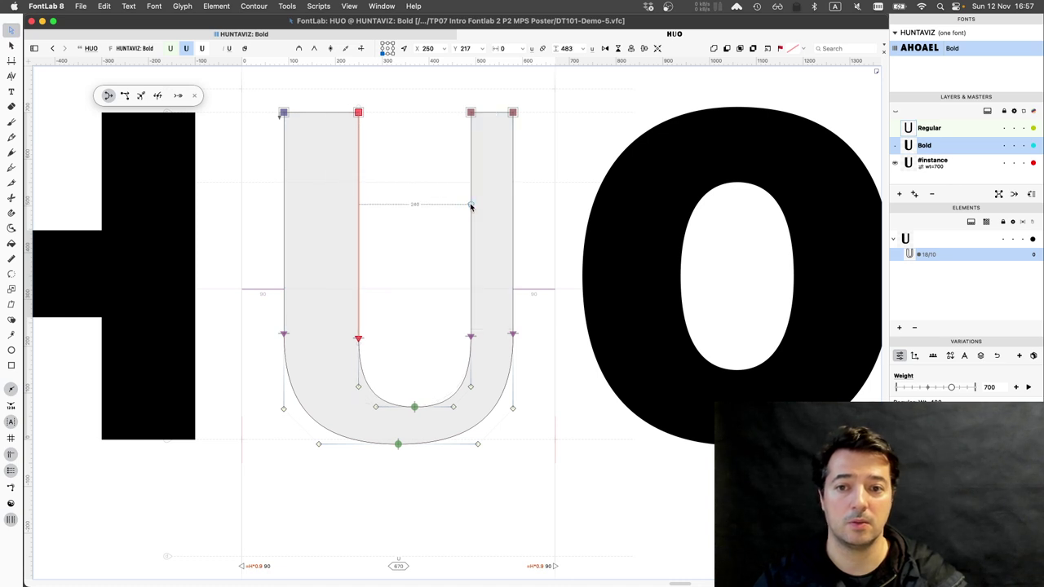
Move the inner edge of the bold U's right stem 70 units left to X 420
left_click(470, 207)
key("shift+Left")
key("shift+Left")
key("shift+Left")
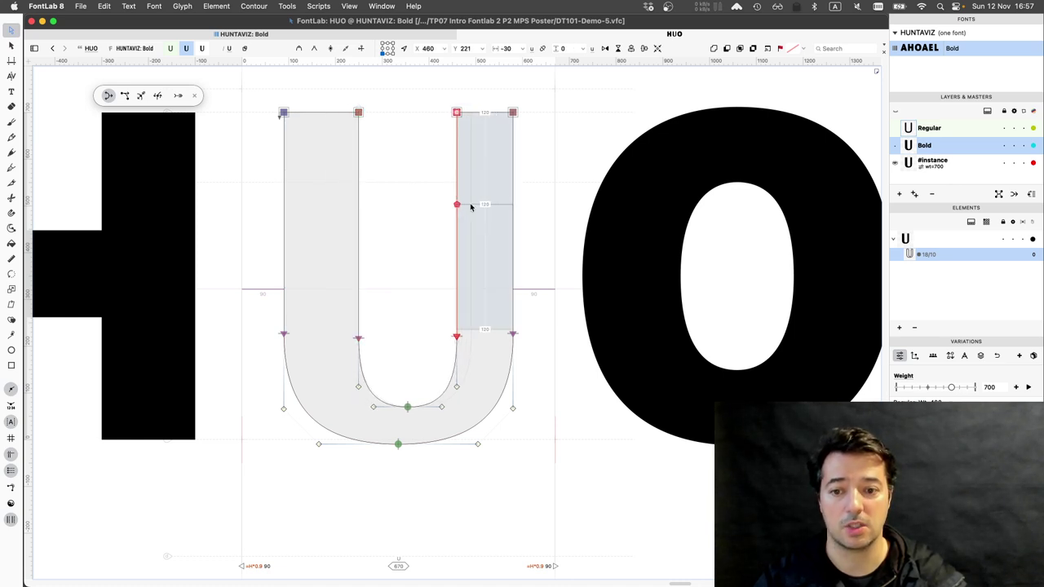
key("shift+Left")
key("shift+Left")
key("shift+Left")
key("shift+Left")
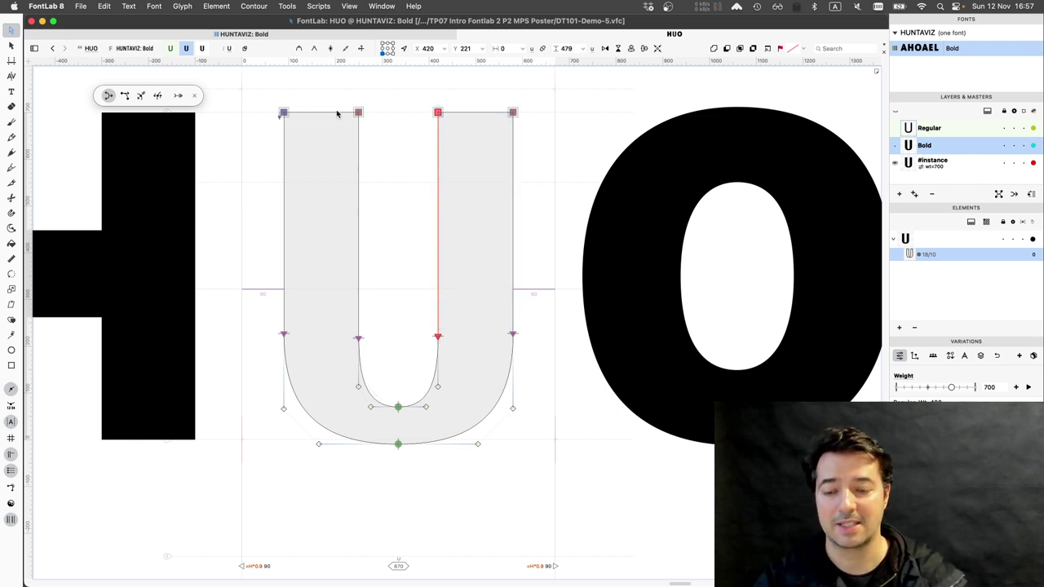
Overlay a copy of the U outline on the bold O, shifted 40 units right, to compare their widths, and delete the copy
key("super+a")
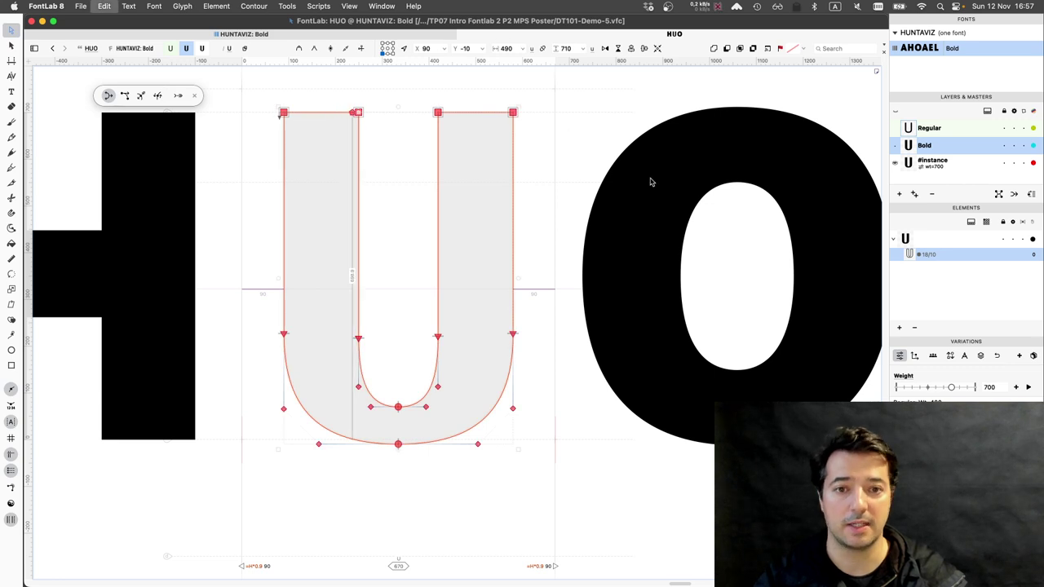
double_click(708, 232)
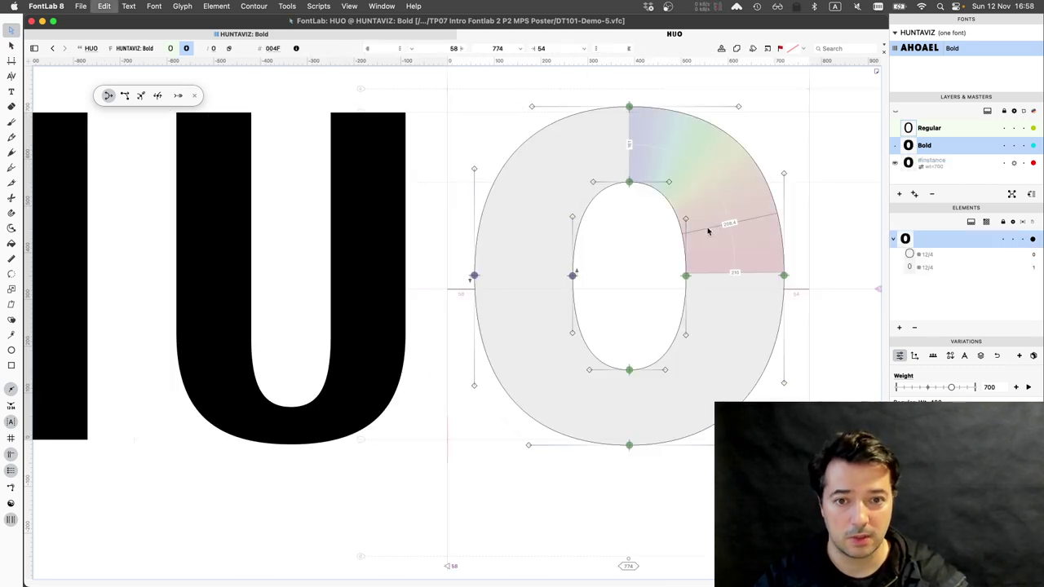
key("super+v")
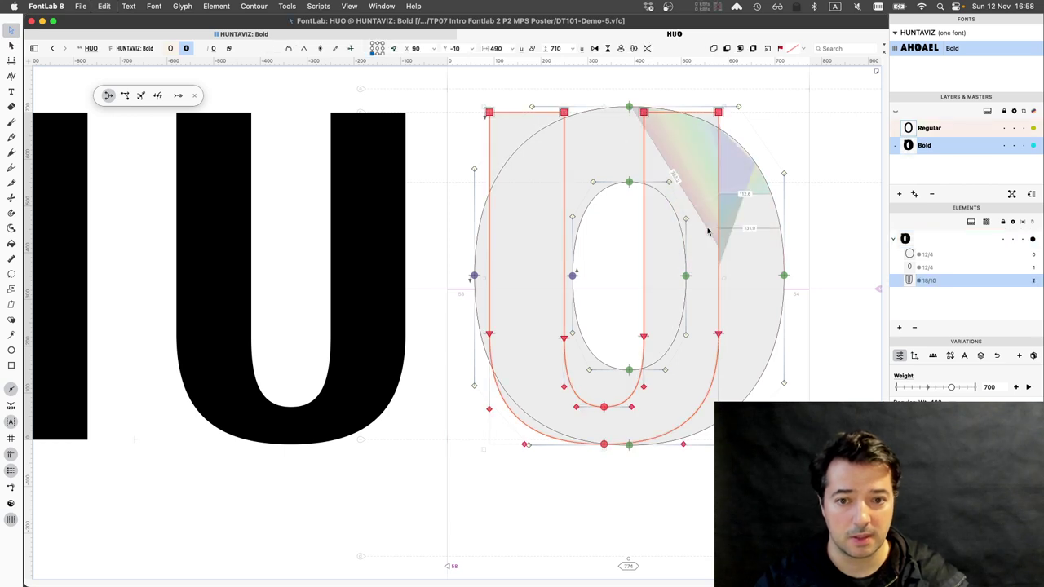
key("shift+Right")
key("shift+Right")
key("shift+Right")
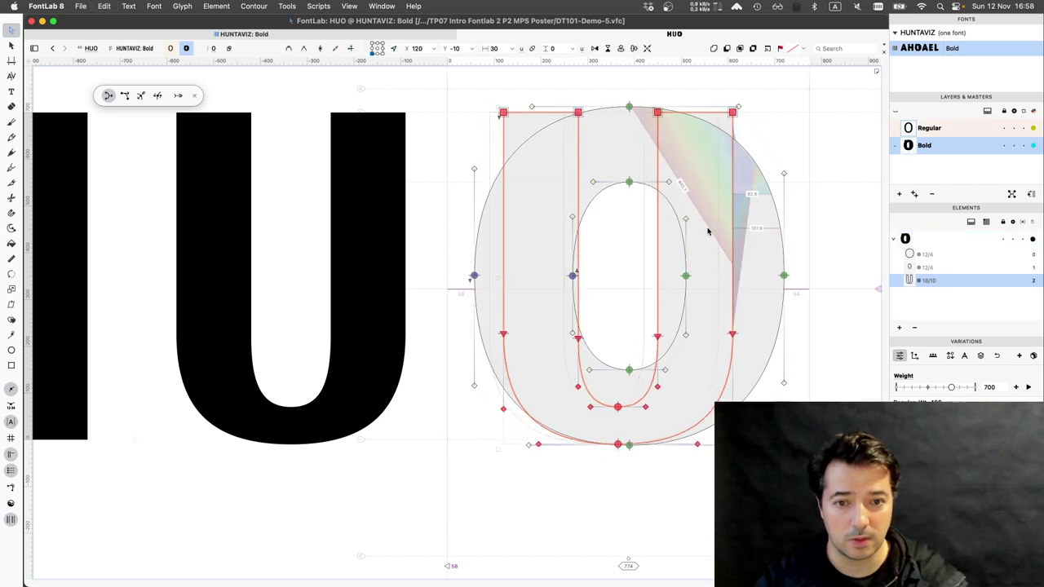
key("shift+Right")
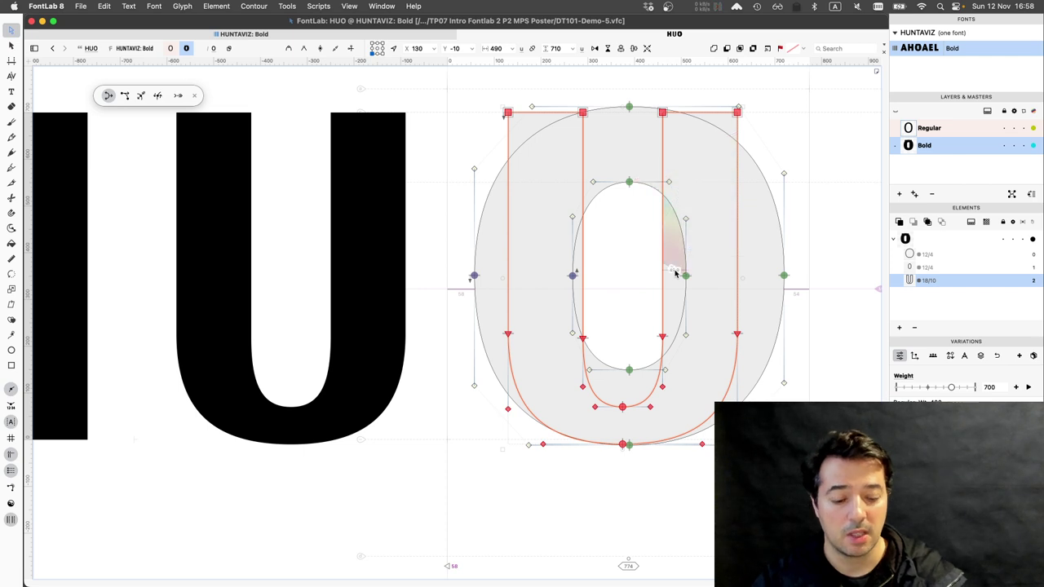
key("BackSpace")
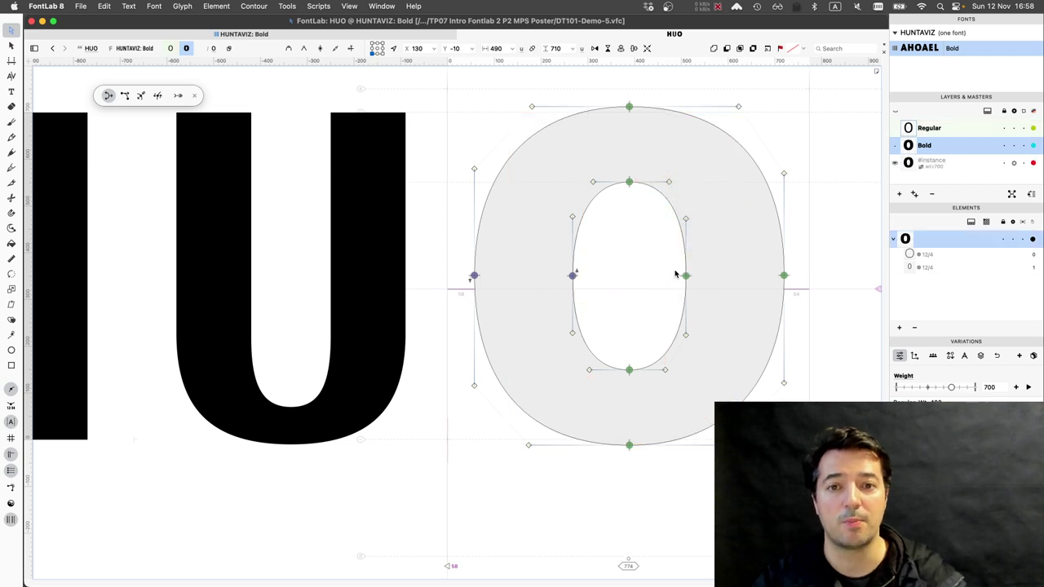
Widen the bold U's right stem outward by 40 units
left_click(325, 236)
left_click(325, 236)
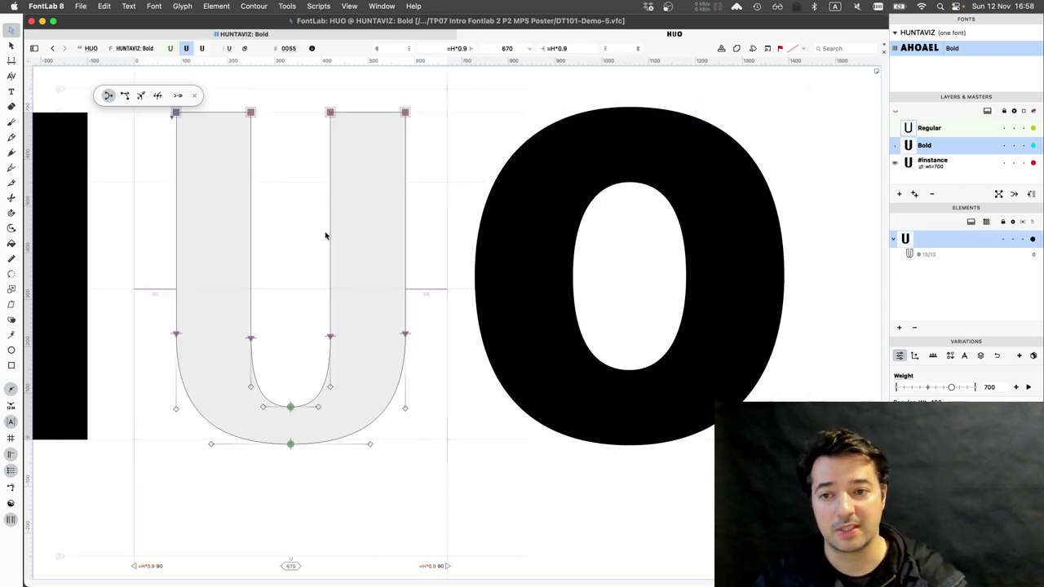
mouse_move(396, 238)
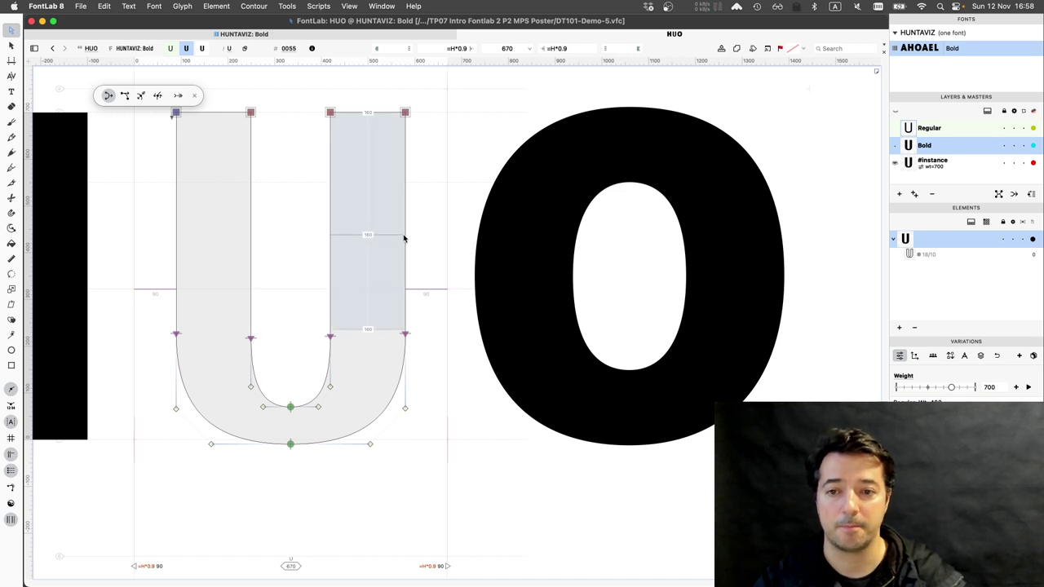
left_click(404, 236)
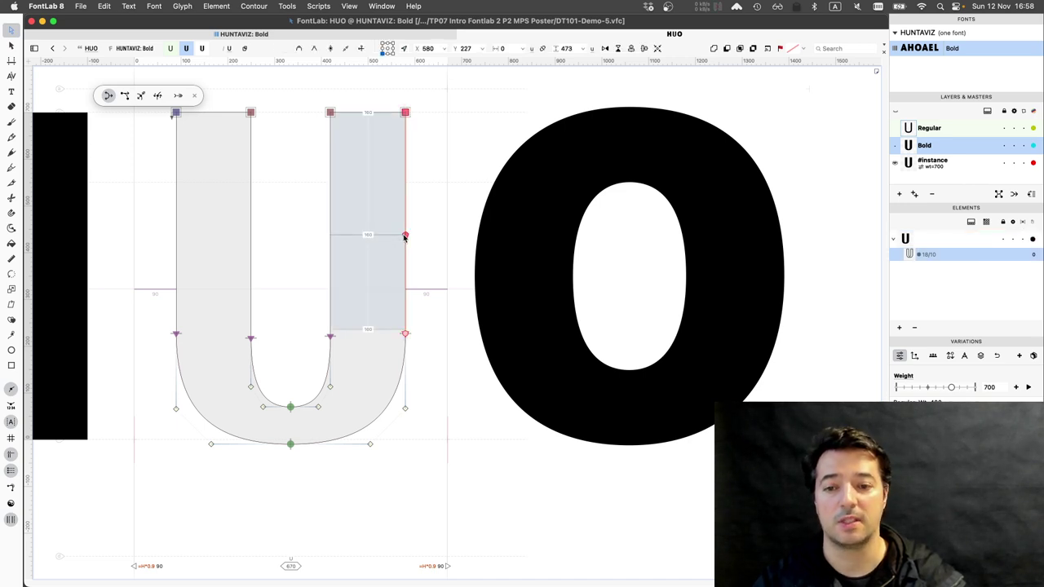
key("shift+Right")
key("shift+Right")
key("shift+Right")
key("shift+Right")
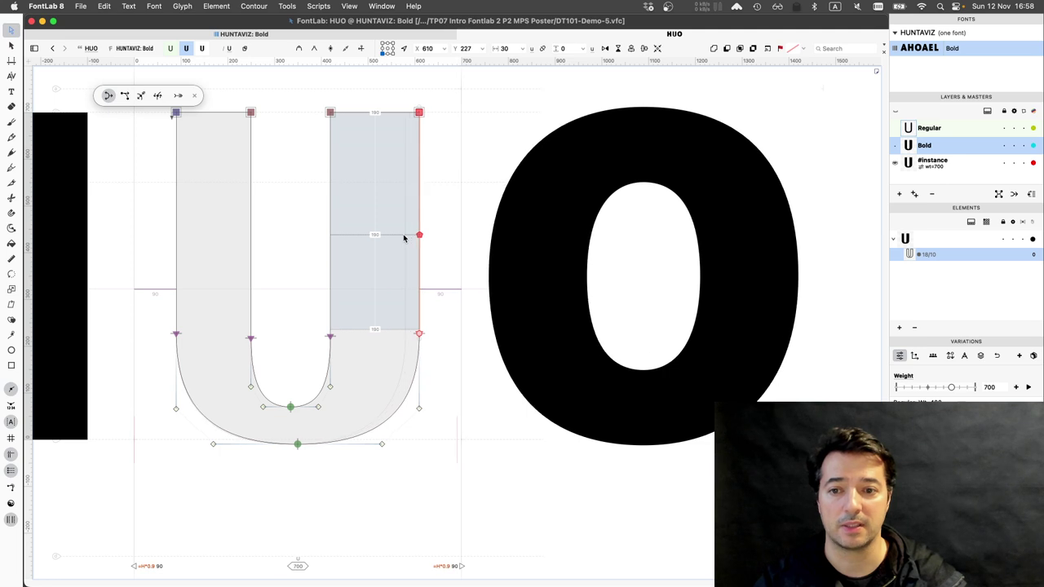
Widen the bold U's left stem outward by 40 units to match the right stem
left_click(176, 215)
key("shift+Left")
key("shift+Left")
key("shift+Left")
key("shift+Left")
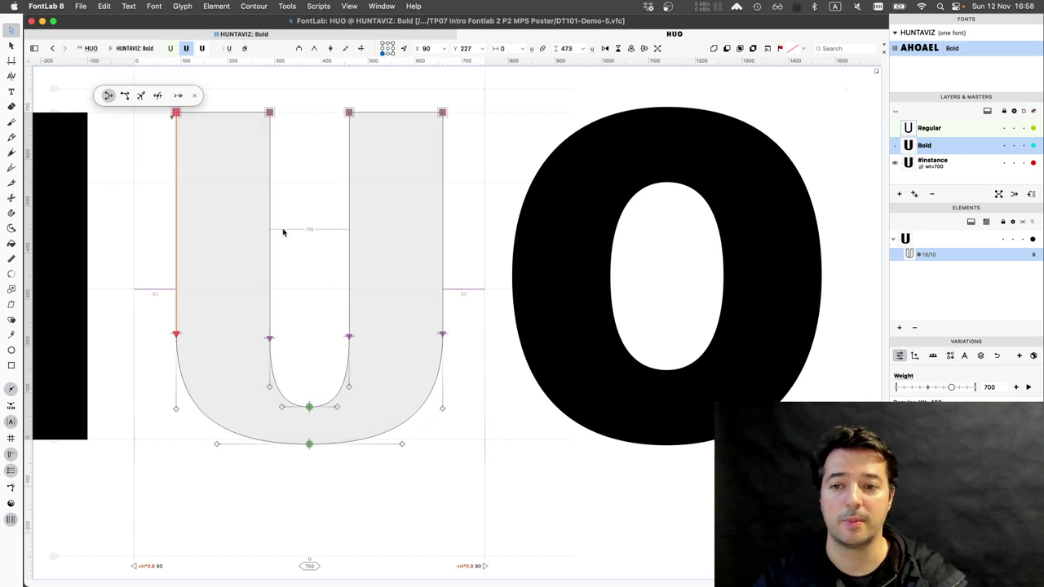
Compare the overall outline width and counter of the bold U with those of the bold H
key("super+a")
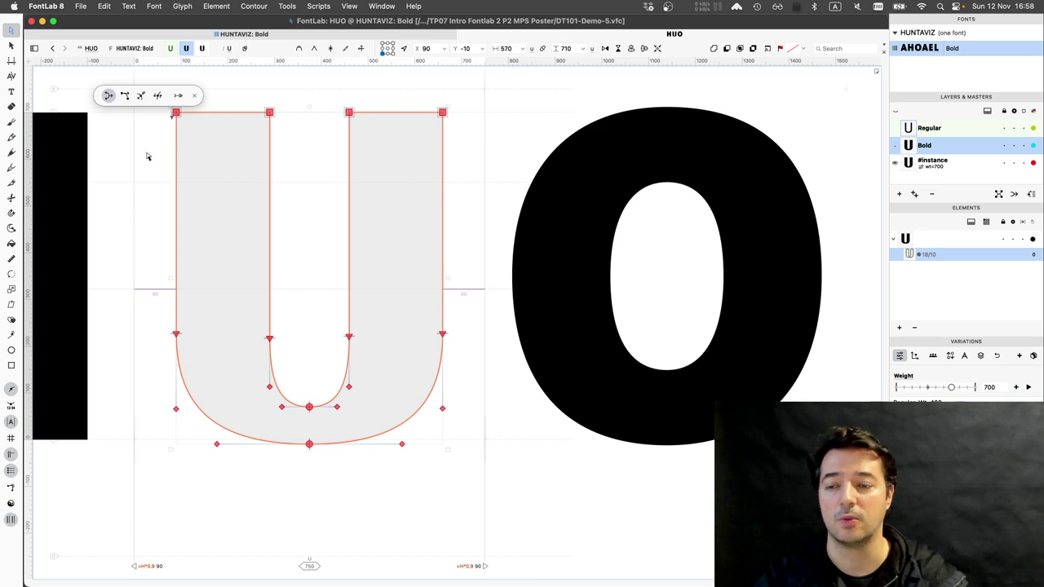
left_click_drag(135, 162, 594, 163)
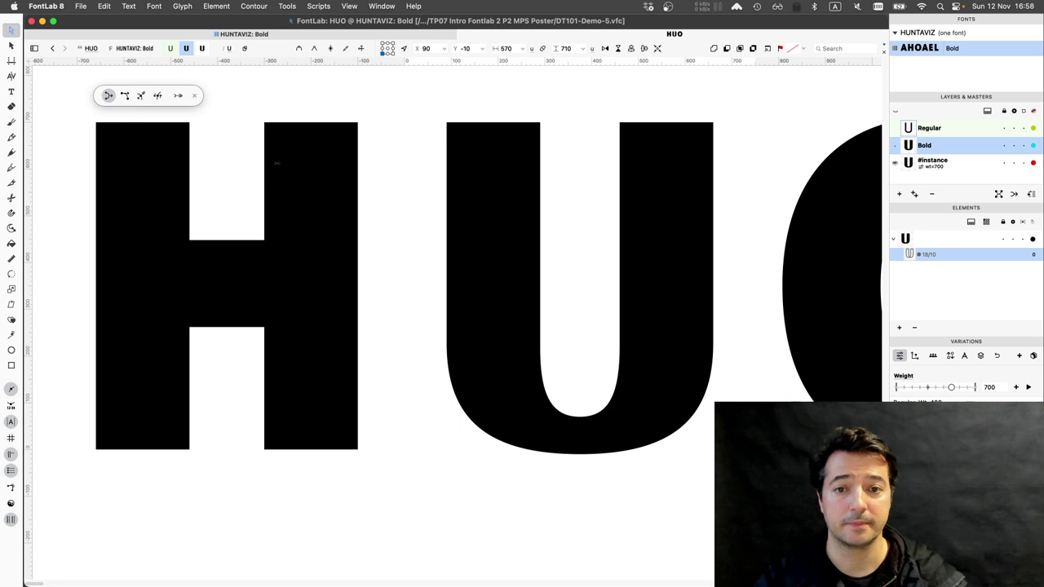
key("space")
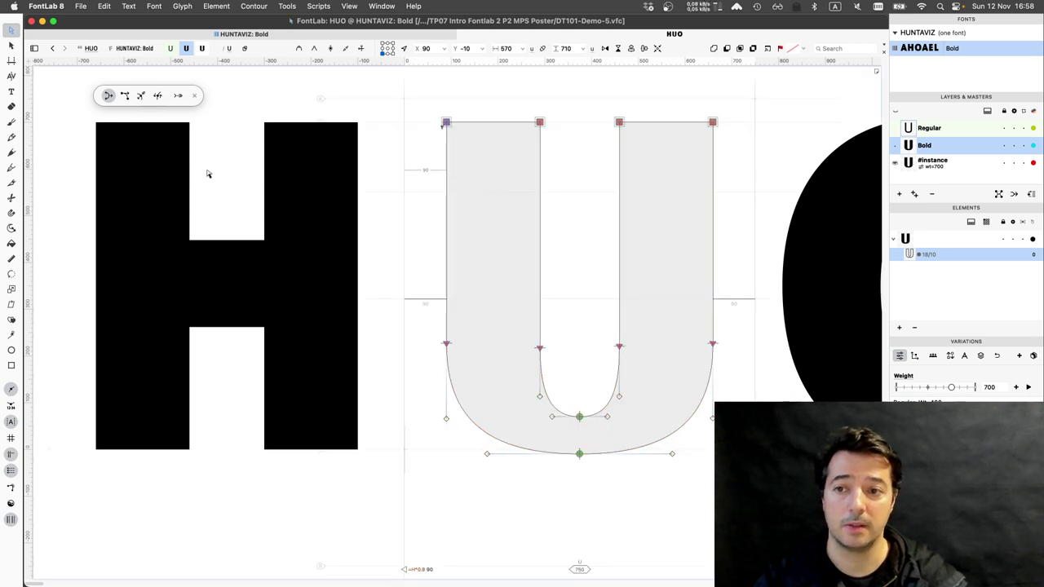
double_click(207, 173)
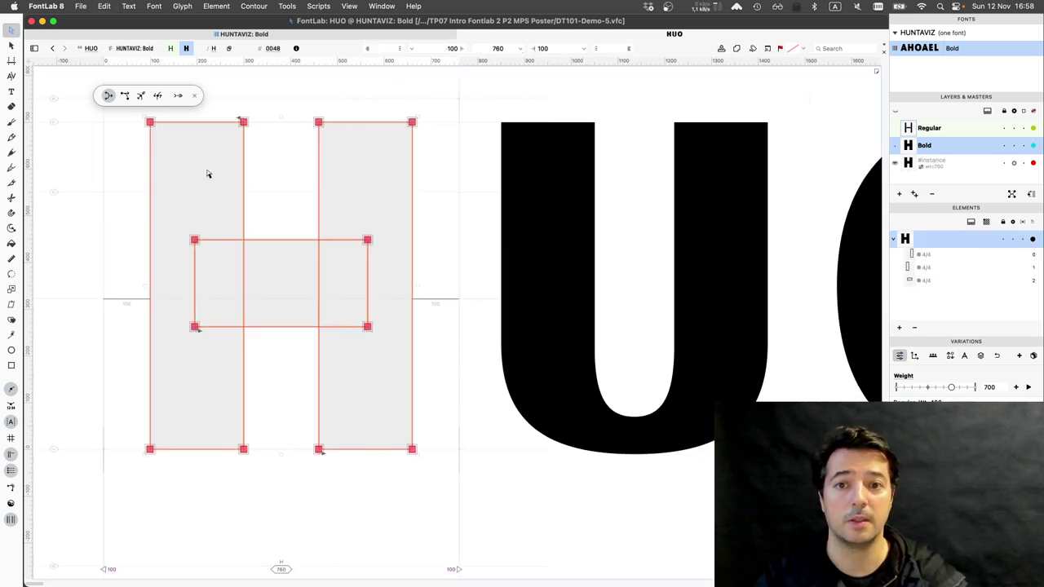
key("super+a")
left_click(260, 156)
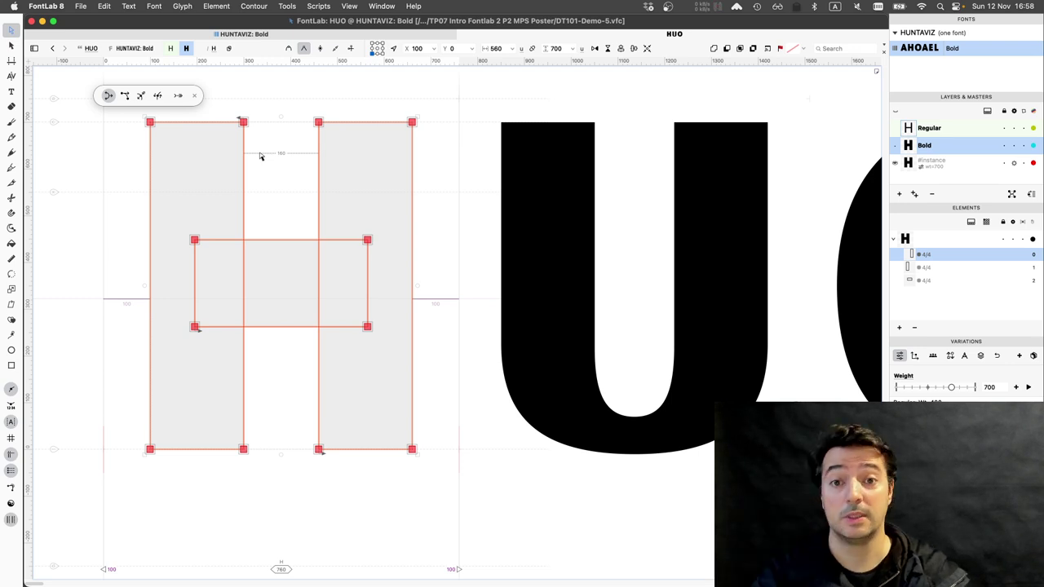
left_click(607, 228)
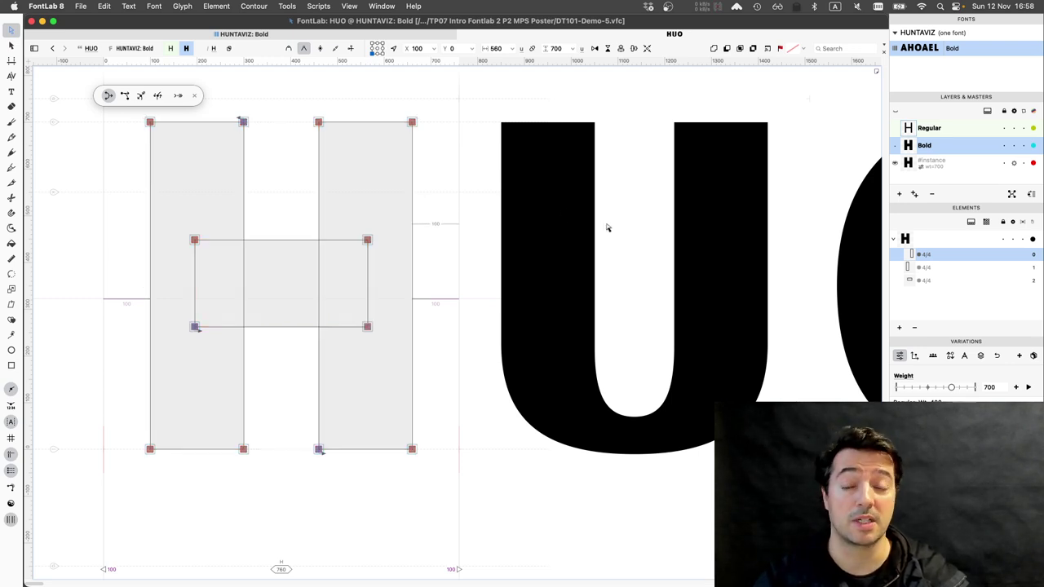
double_click(606, 228)
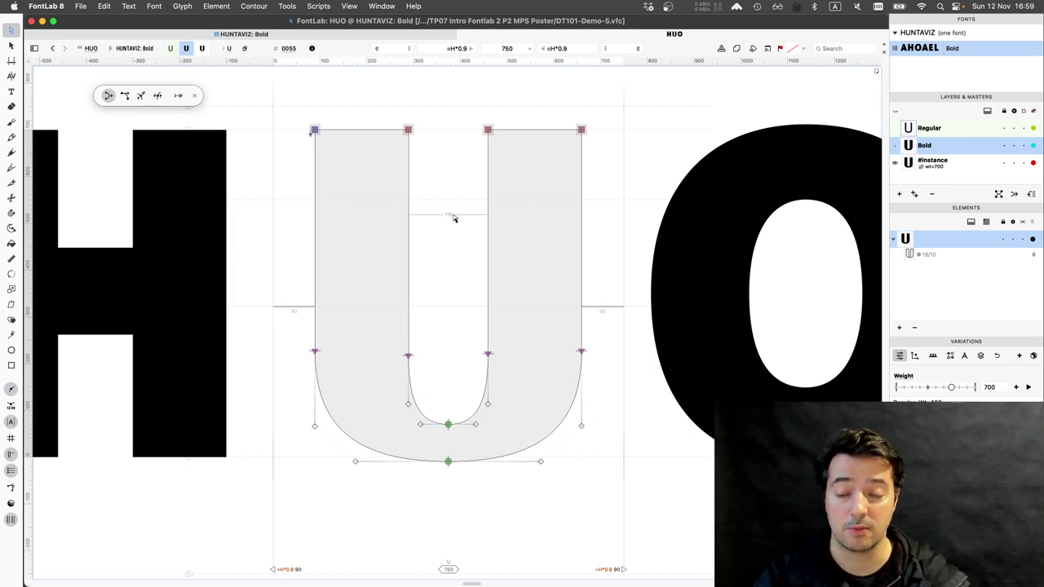
Move the bold U's whole right stem 20 units left and compare the U's overall width with the H's again
left_click_drag(476, 108, 602, 360)
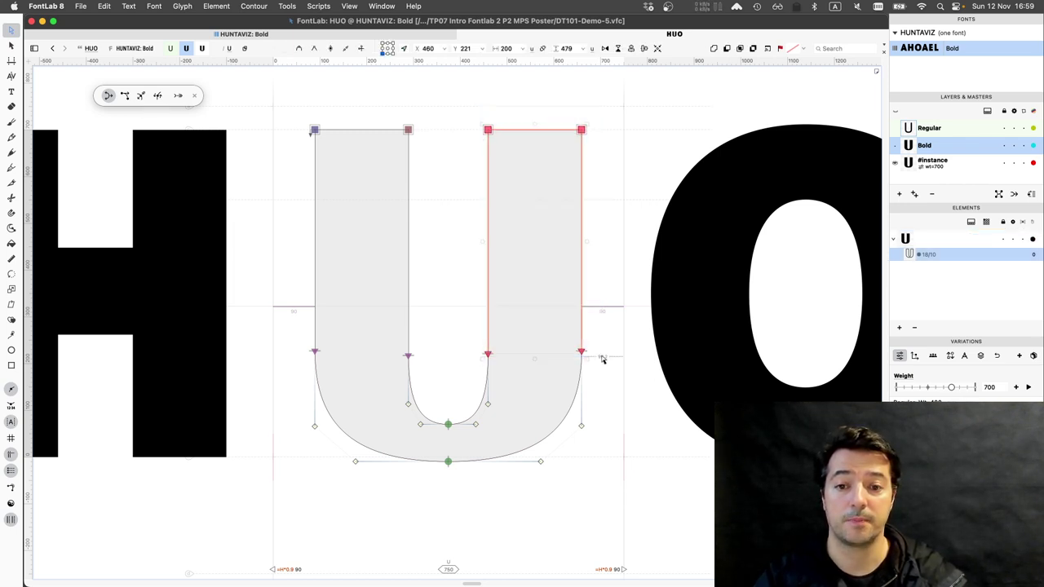
key("shift+Left")
key("shift+Left")
key("super+a")
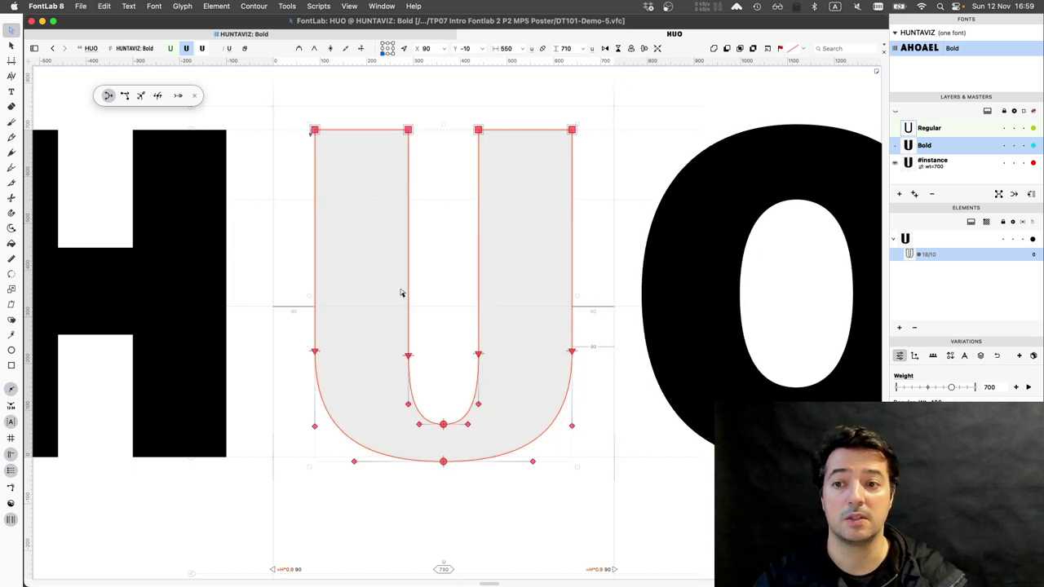
left_click(182, 231)
double_click(181, 231)
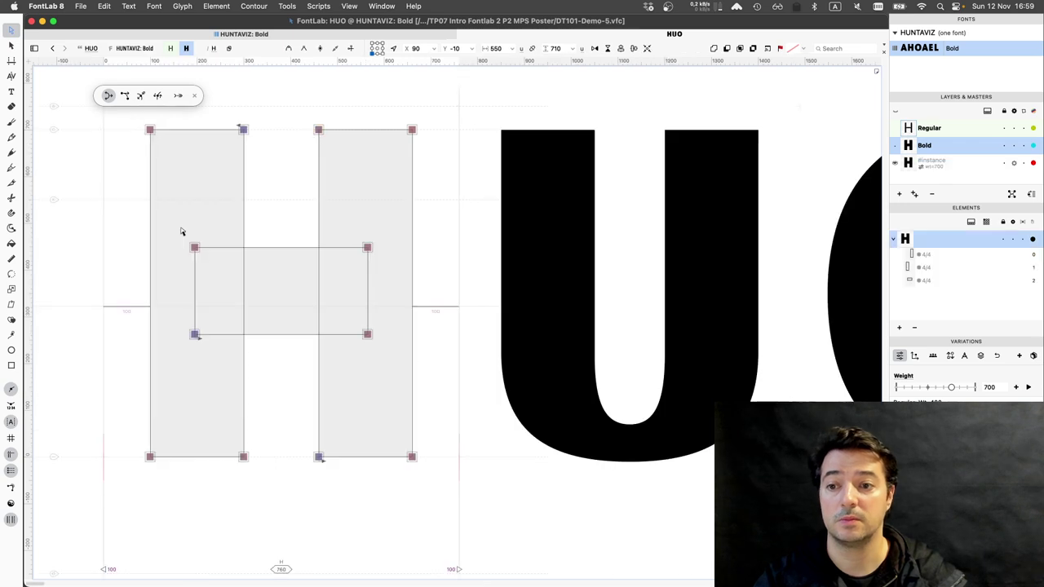
key("super+a")
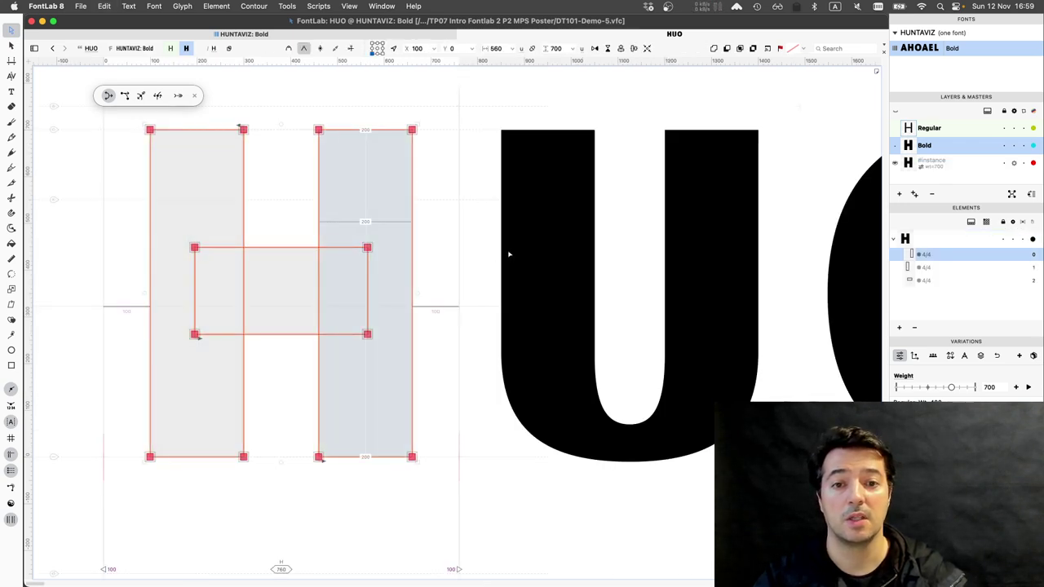
left_click(619, 277)
double_click(619, 277)
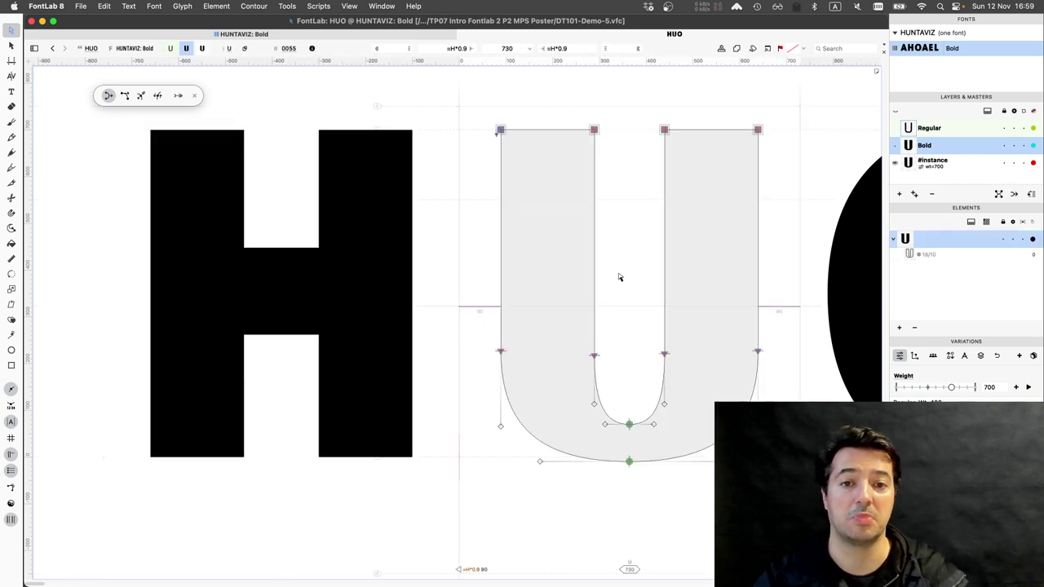
Shift the bold U's right stem a further 8 units left, placing its inner edge at X 432
key("super+a")
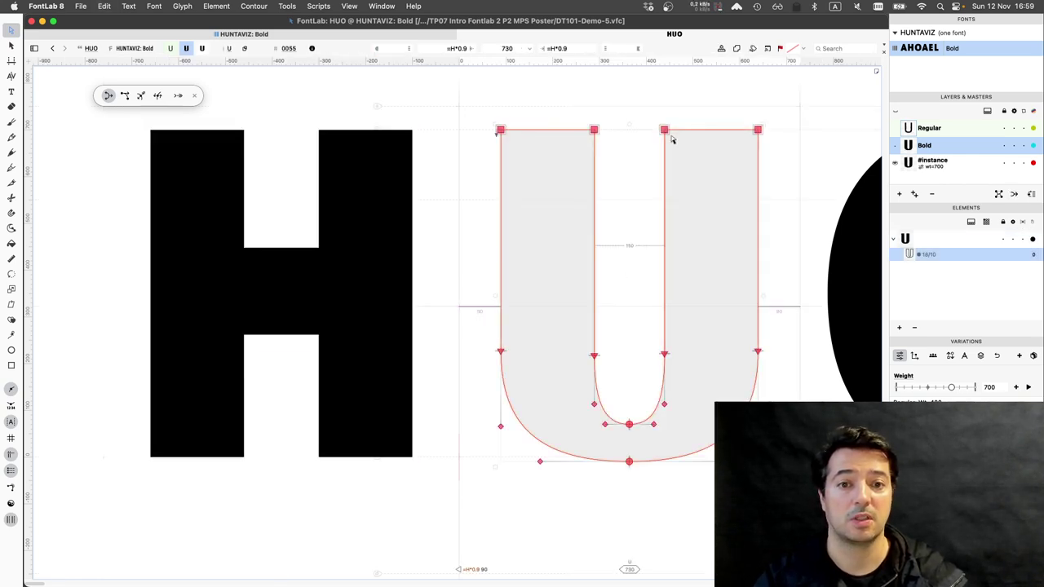
left_click_drag(654, 117, 704, 279)
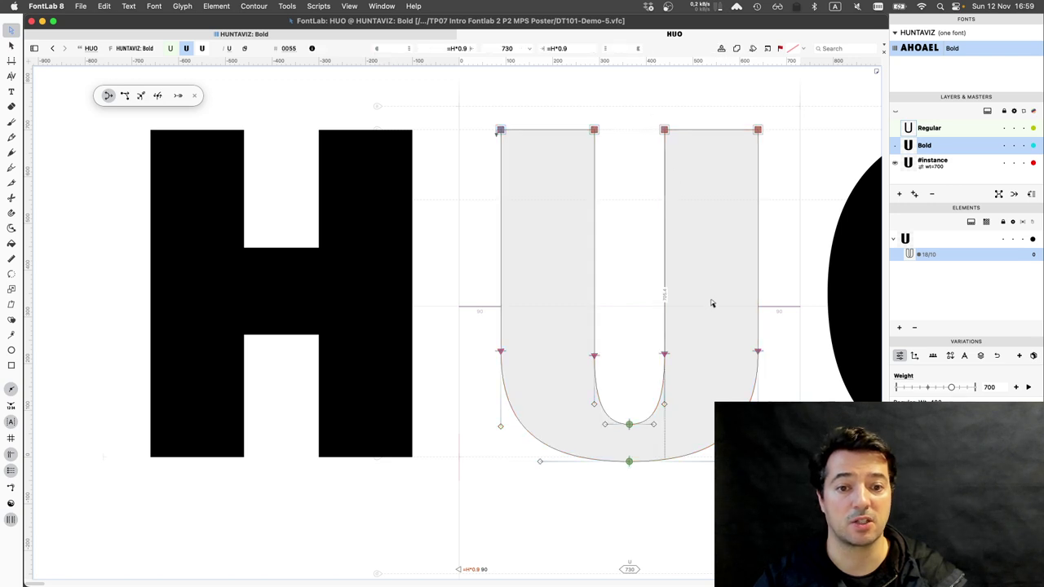
left_click_drag(766, 355, 776, 361)
key("Left")
key("Left")
key("Left")
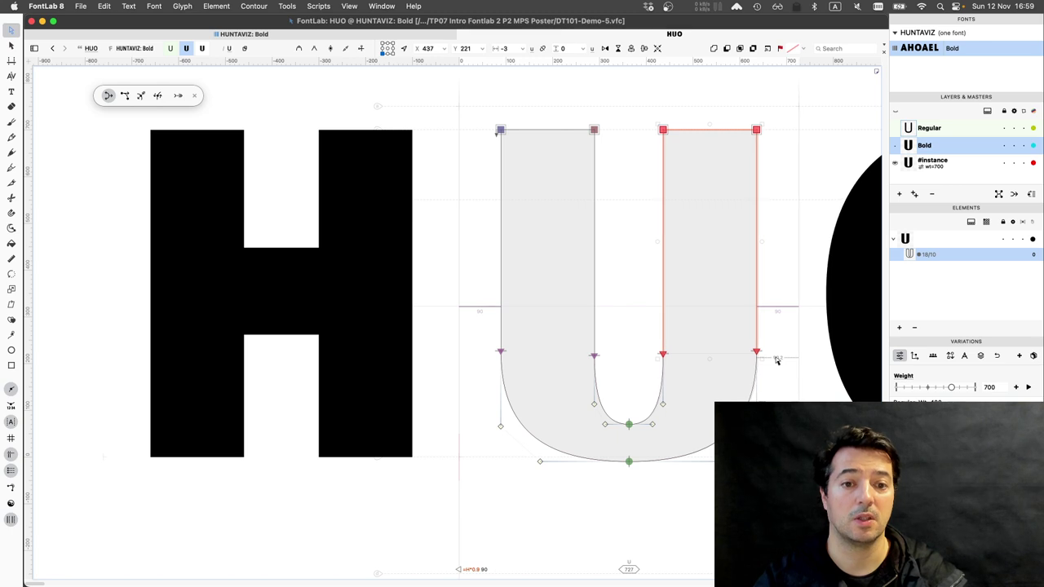
key("Left")
key("Left")
key("Left")
key("Left")
key("Left")
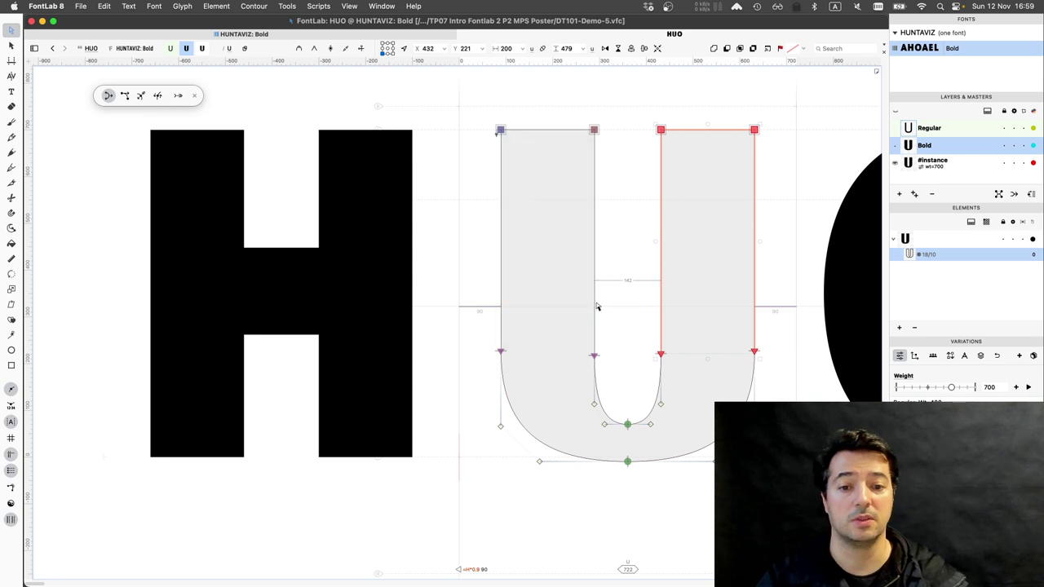
Measure the vertical thickness of the bold O's bottom stroke between its inner and outer extreme nodes
left_click_drag(632, 400, 481, 391)
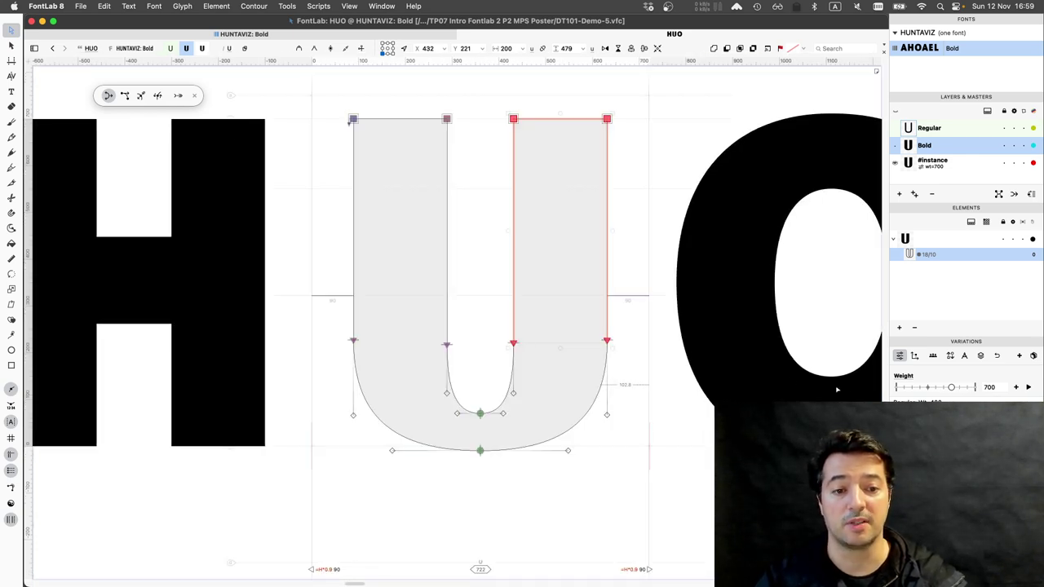
double_click(837, 389)
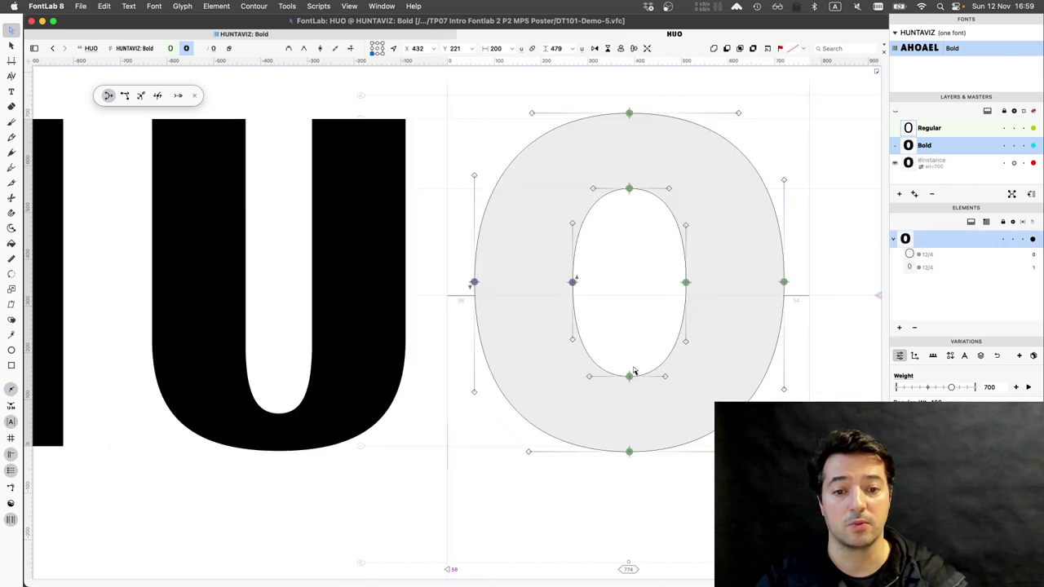
left_click(650, 466)
left_click_drag(624, 359, 650, 467)
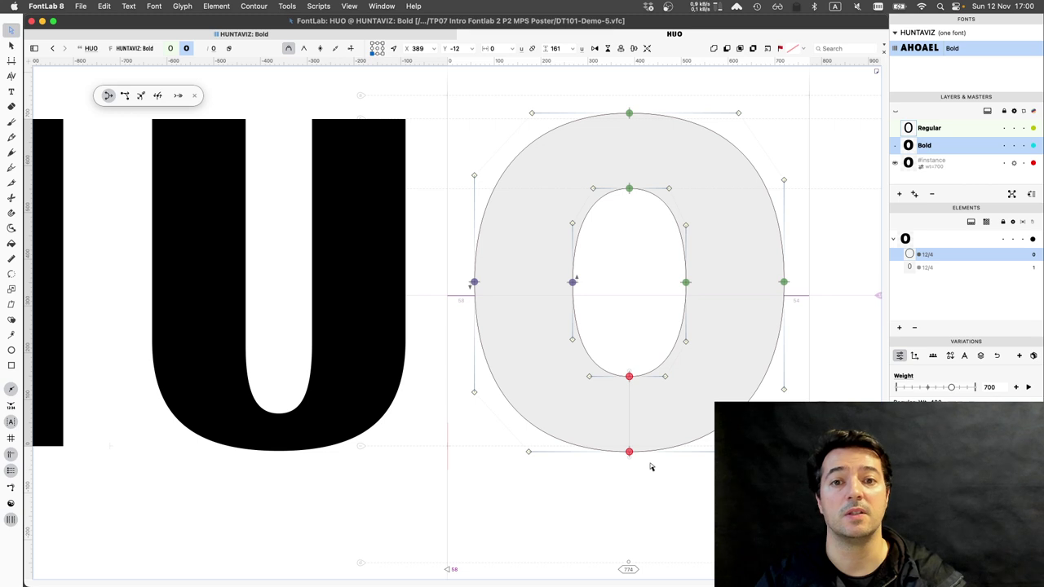
Raise the bold U's entire inner bottom curve 80 units so that its lowest node sits at Y 150
left_click(273, 399)
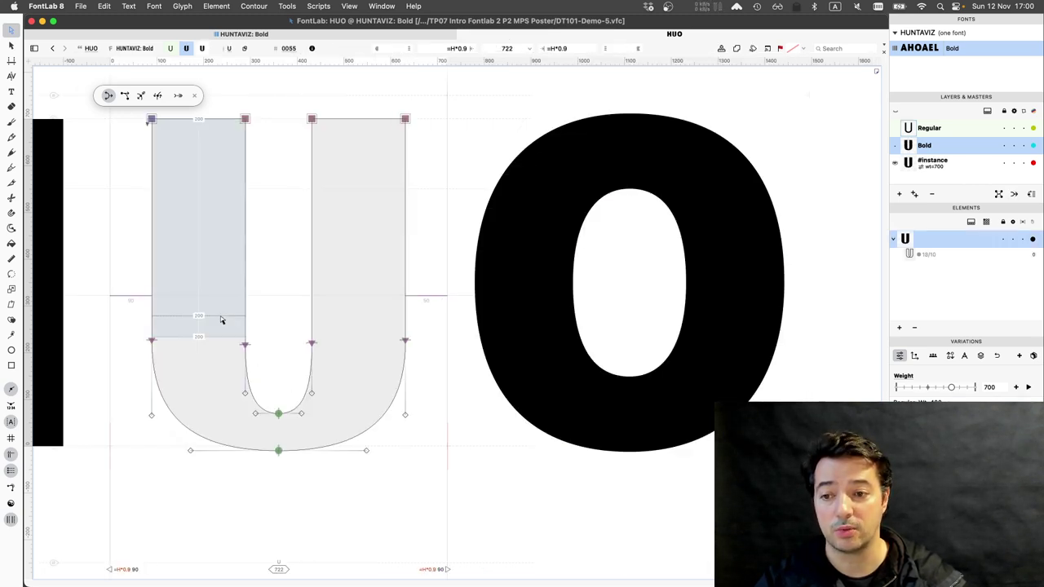
left_click_drag(234, 326, 345, 419)
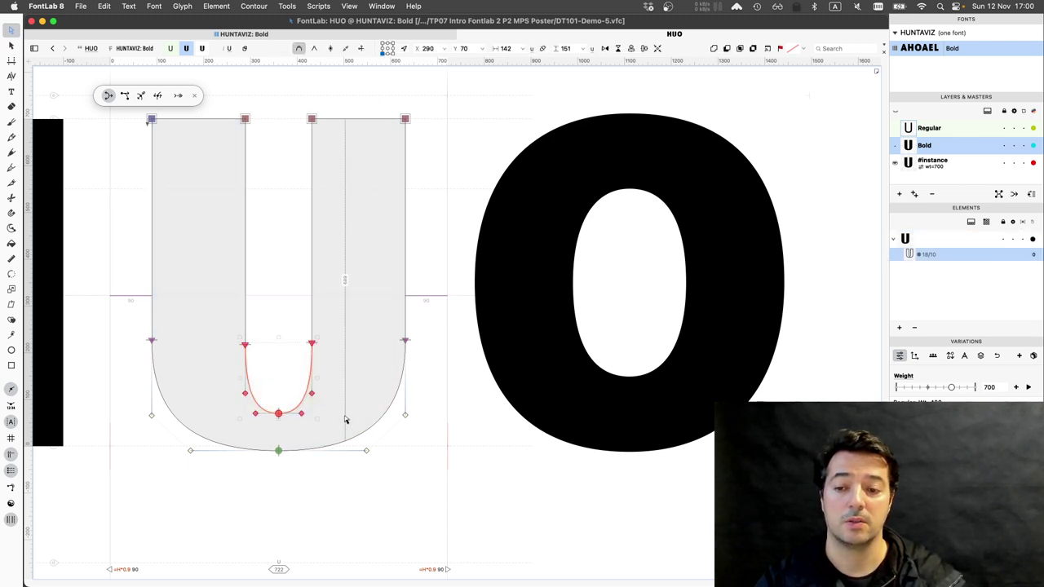
key("shift+Up")
key("shift+Up")
key("shift+Up")
key("shift+Up")
key("shift+Up")
key("shift+Up")
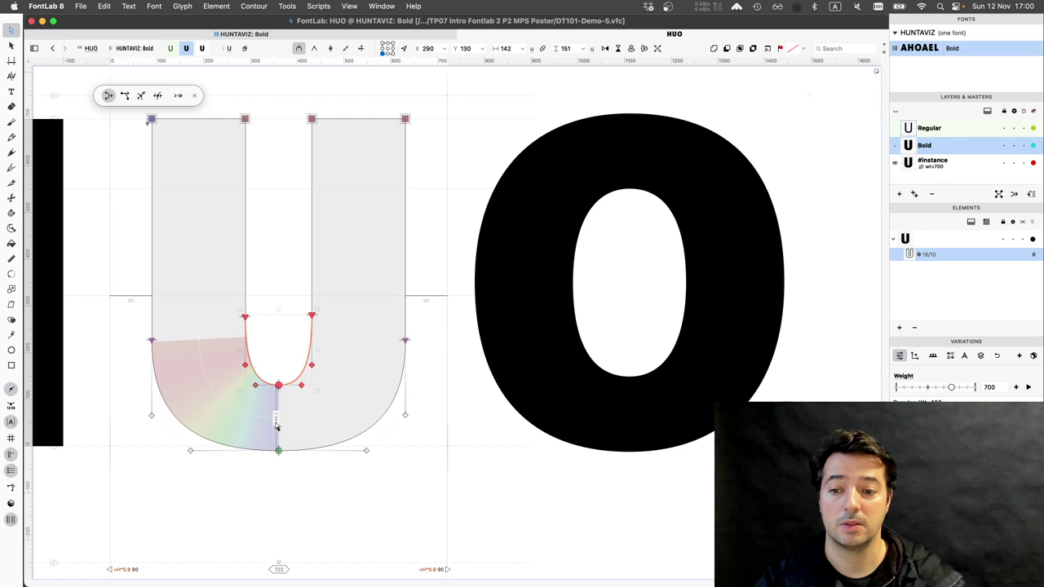
key("shift+Up")
key("shift+Up")
key("Down")
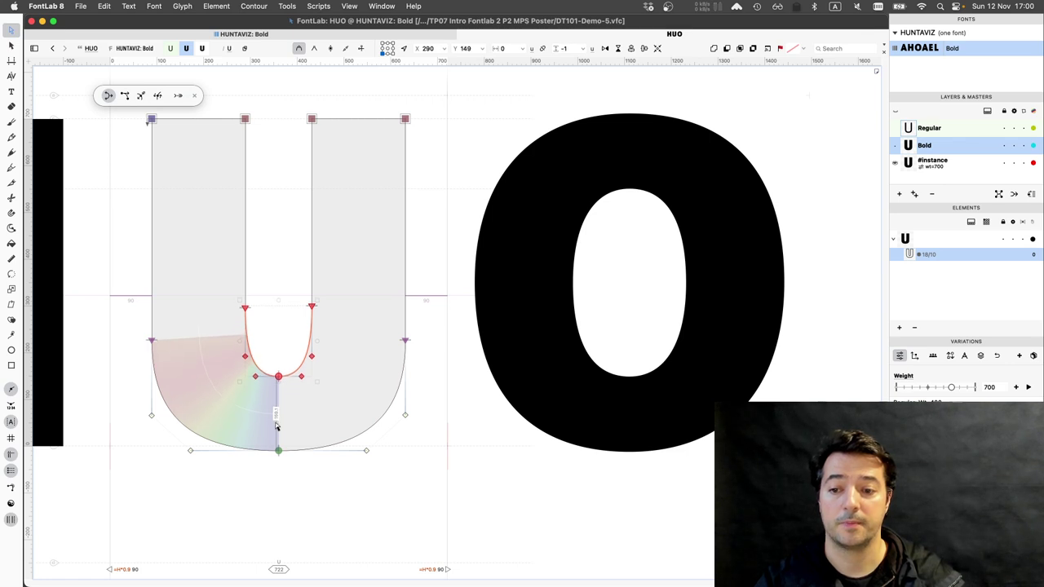
key("Up")
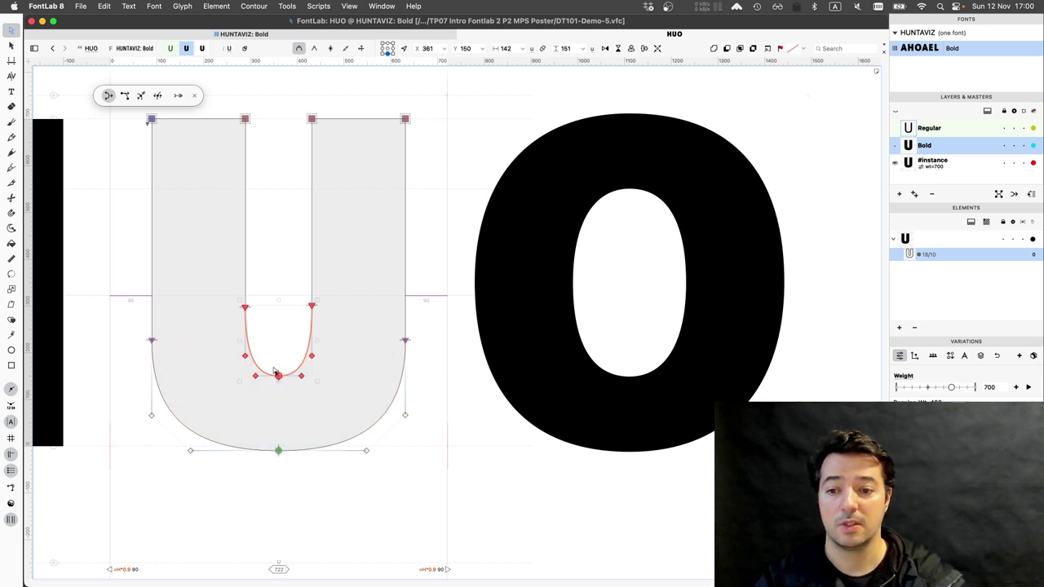
Move the U's inner and outer bottom nodes down 2 units, placing the outer one at Y -12, and preview the letters
left_click_drag(273, 365, 286, 465)
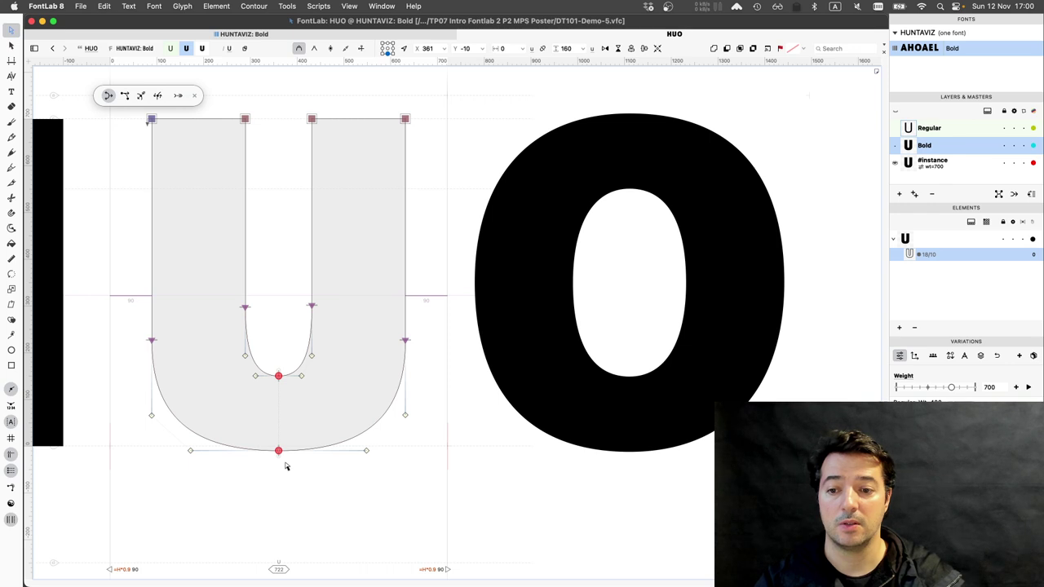
key("Down")
key("Down")
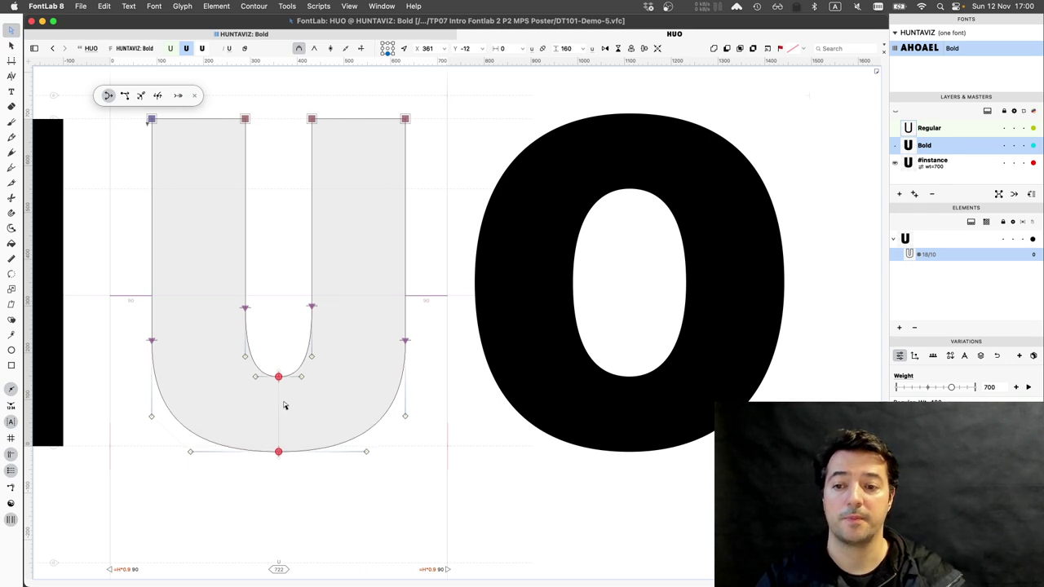
key("space")
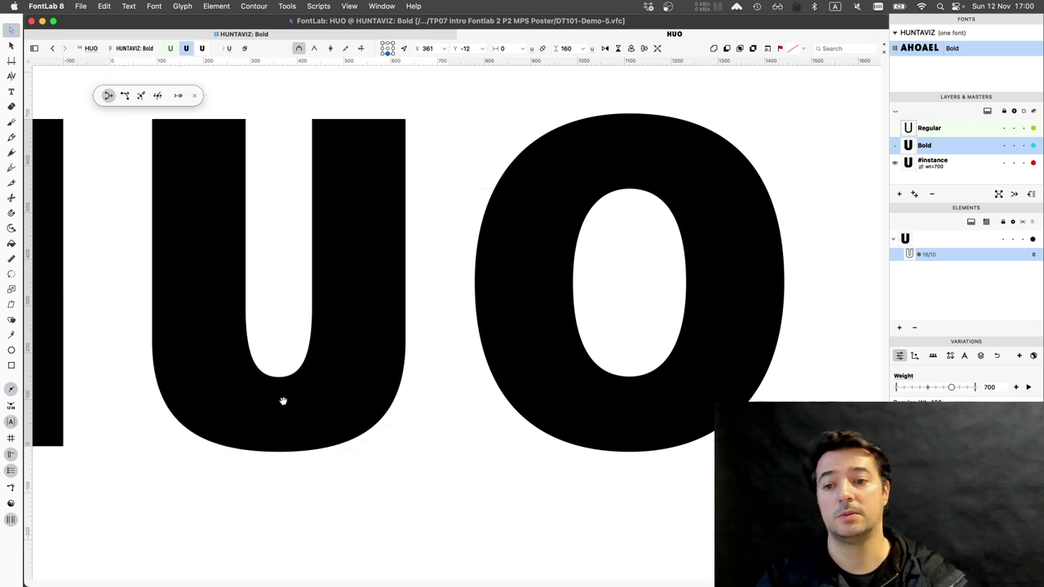
left_click(322, 328)
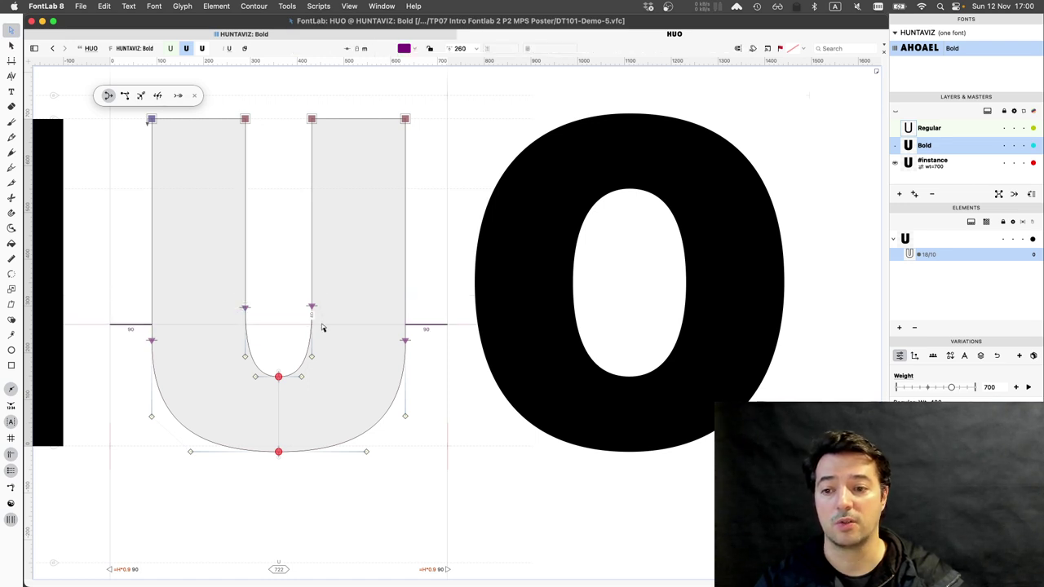
Level the two nodes where the U's inner curve meets the stems, lower them to Y 236 and preview the shape
left_click_drag(238, 296, 333, 314)
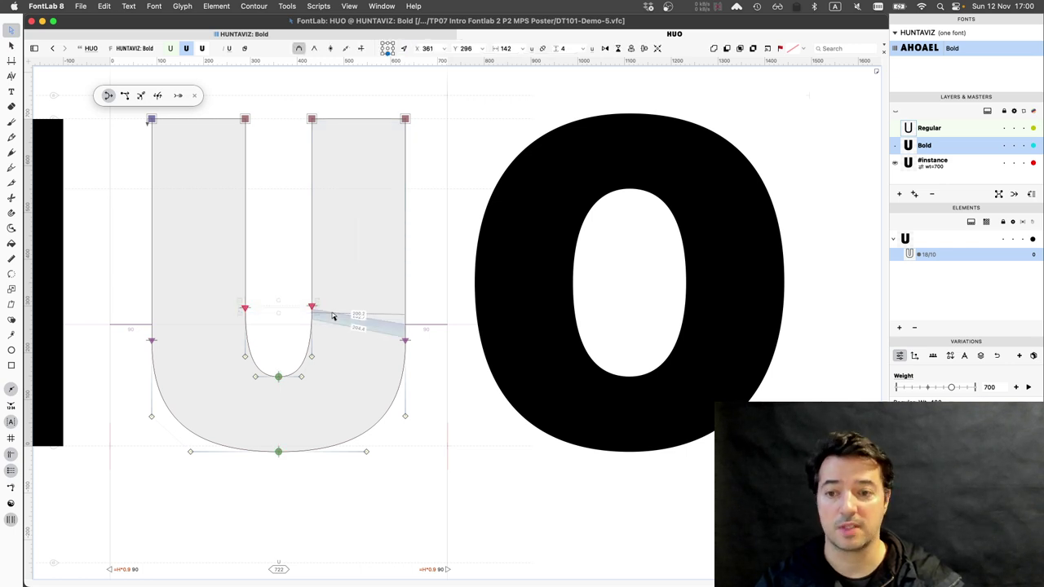
key("super+shift+a")
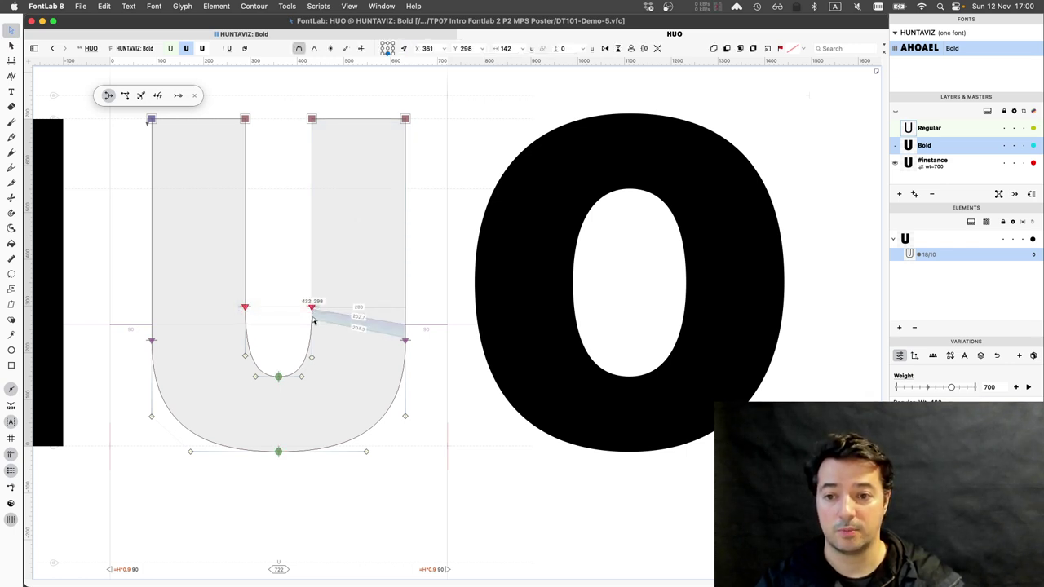
left_click_drag(312, 310, 312, 343)
key("Down")
key("Down")
key("Down")
key("Down")
key("Down")
key("Down")
key("Down")
key("Down")
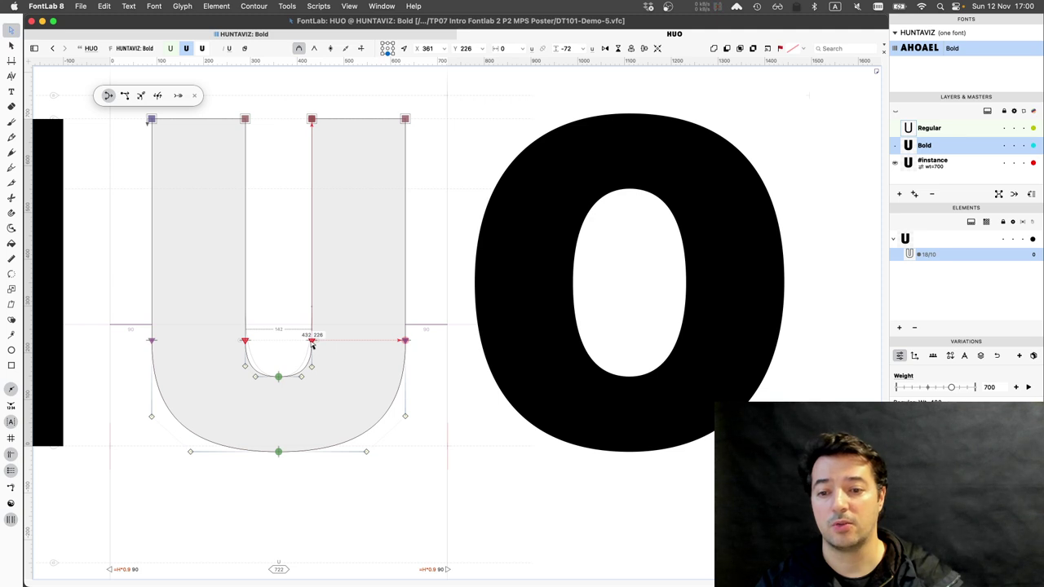
key("space")
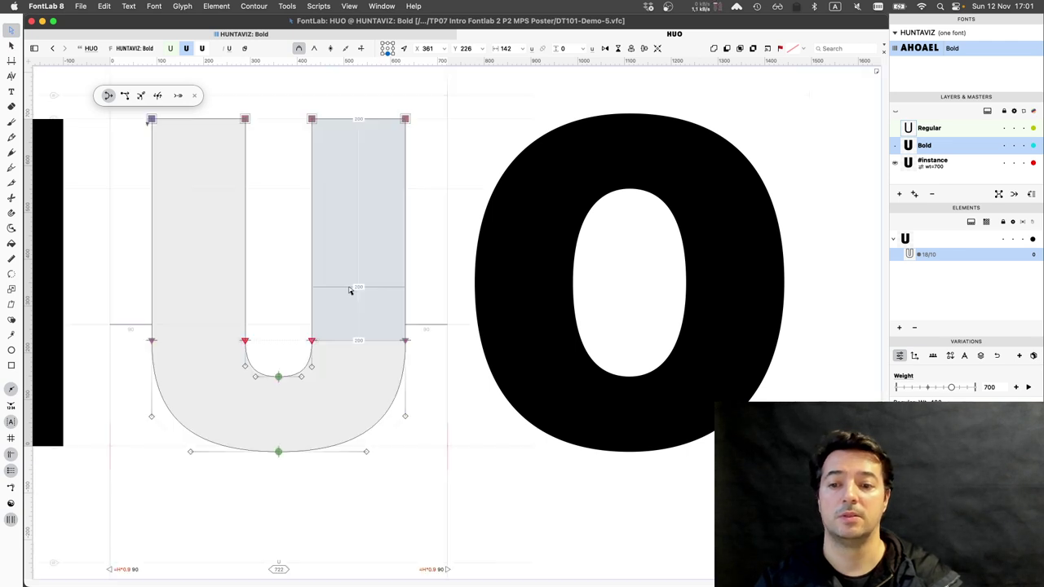
key("shift+Up")
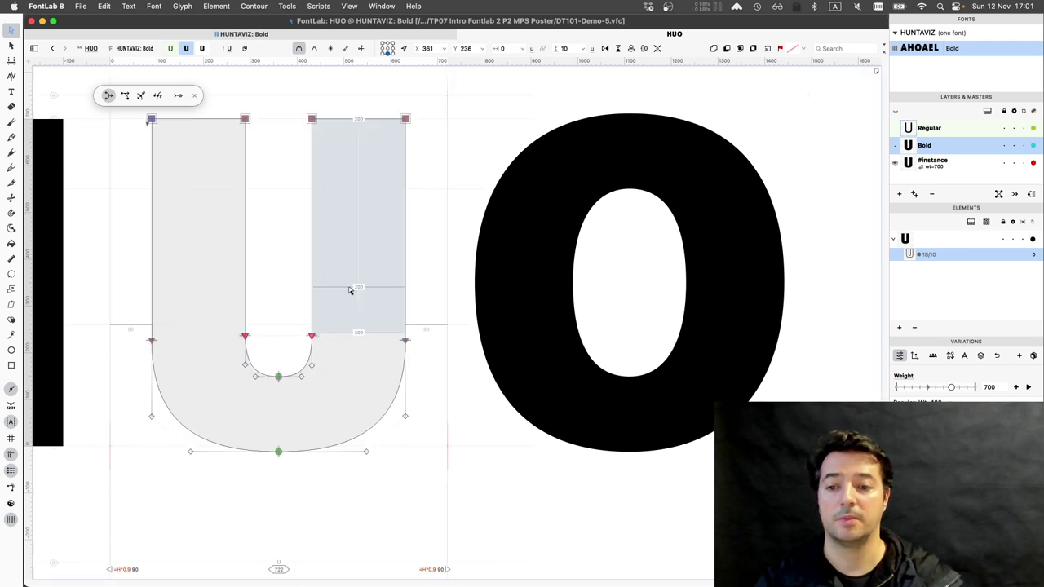
key("space")
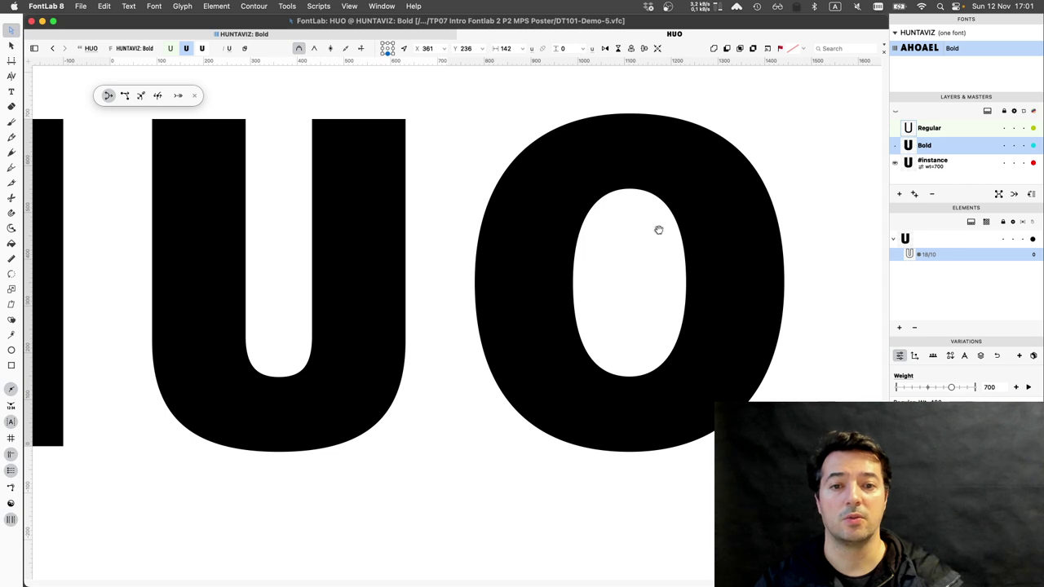
Increase the curve tension of the bold O's inner contour to make its counter slightly squarer
double_click(603, 207)
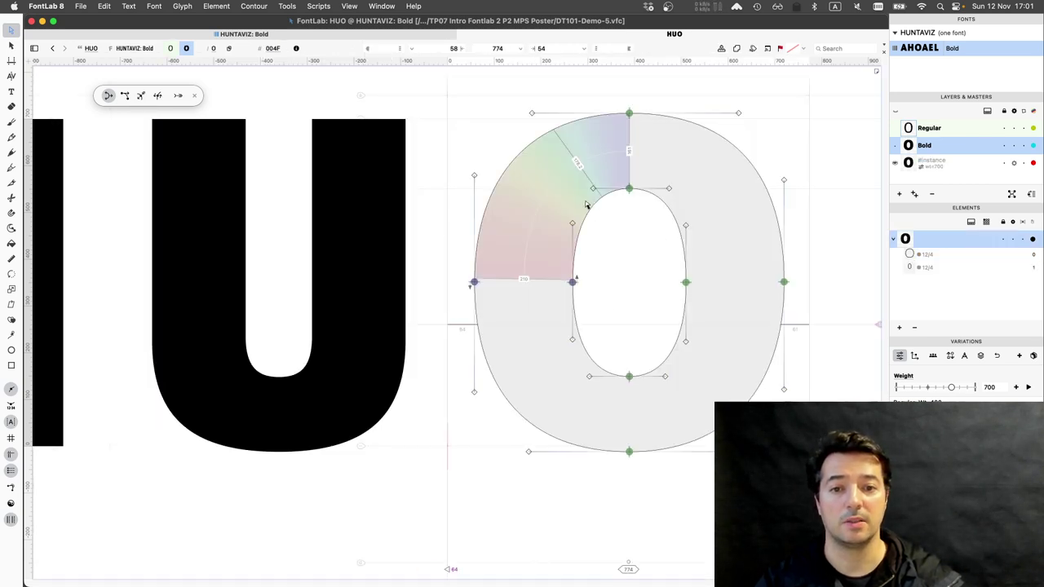
left_click(585, 204)
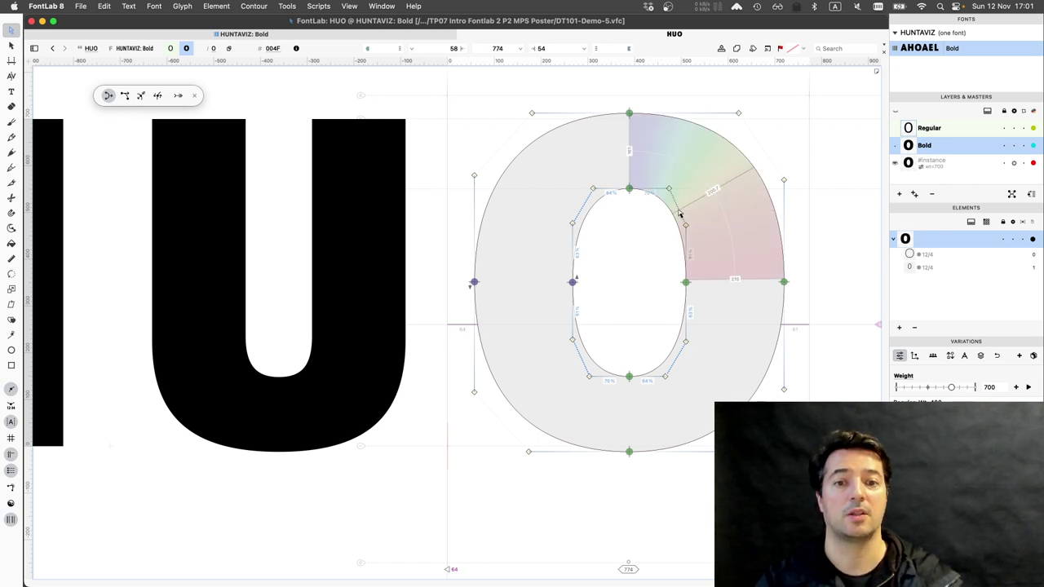
key("super+z")
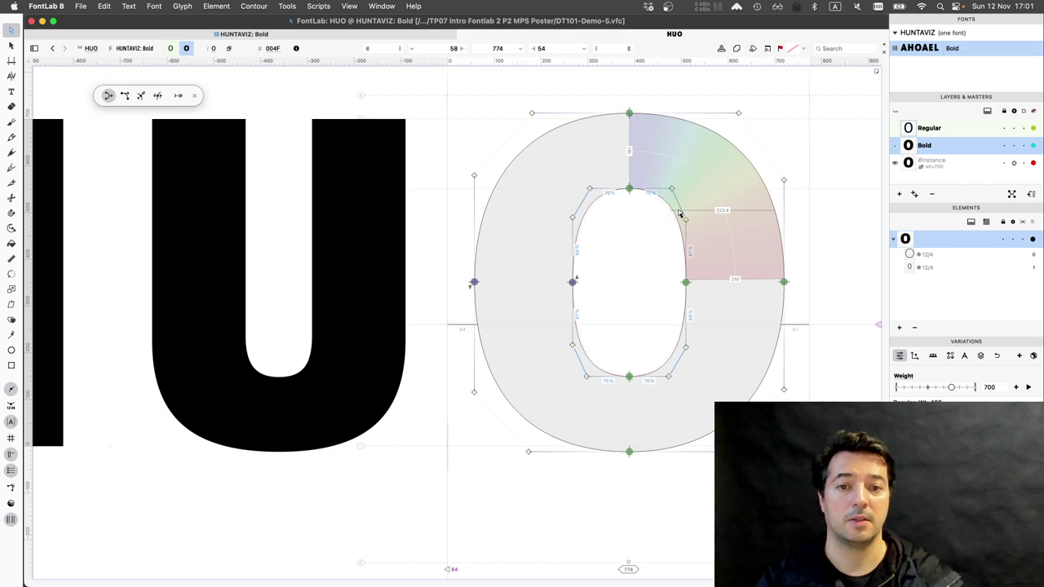
key("super+shift+z")
key("space")
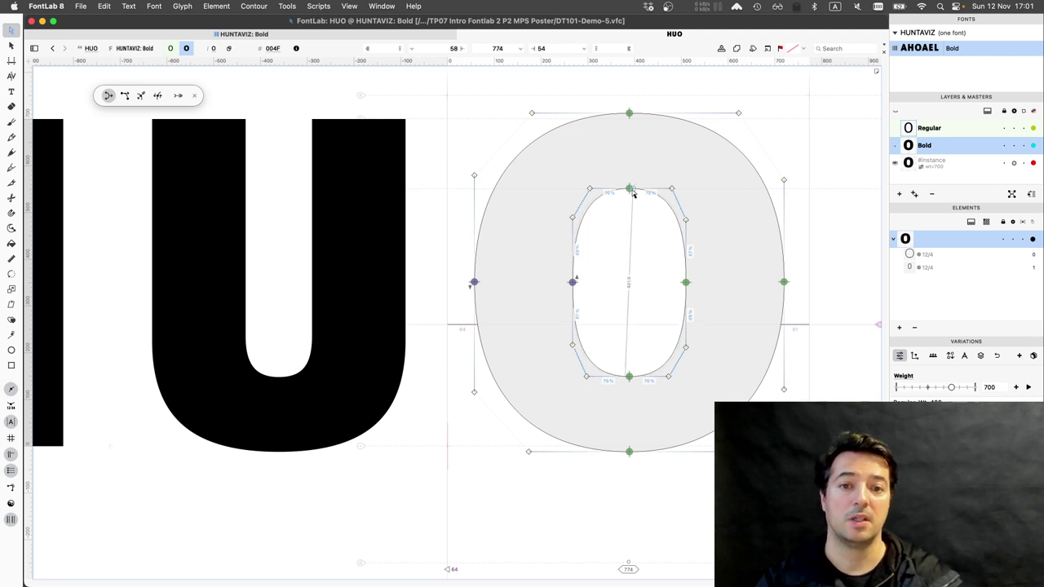
key("space")
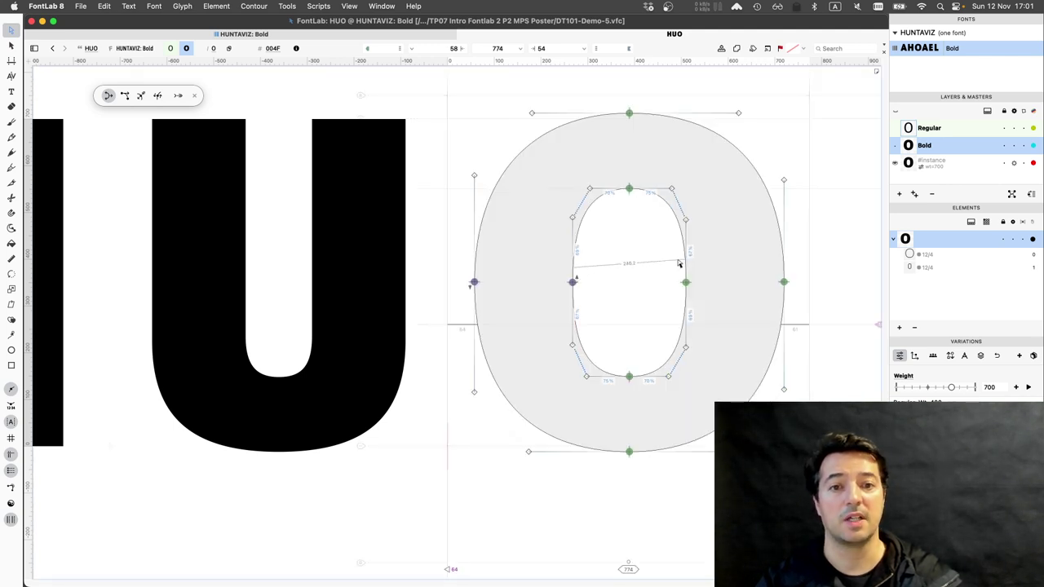
Measure the bold O's right stroke thickness and the width of the bold U's counter for comparison
left_click_drag(663, 261, 795, 307)
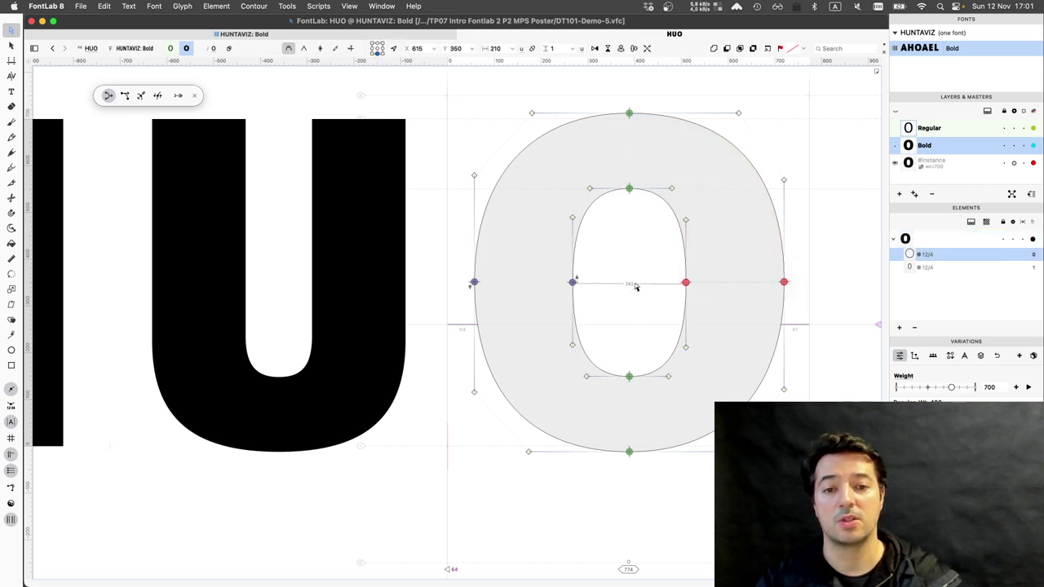
double_click(273, 251)
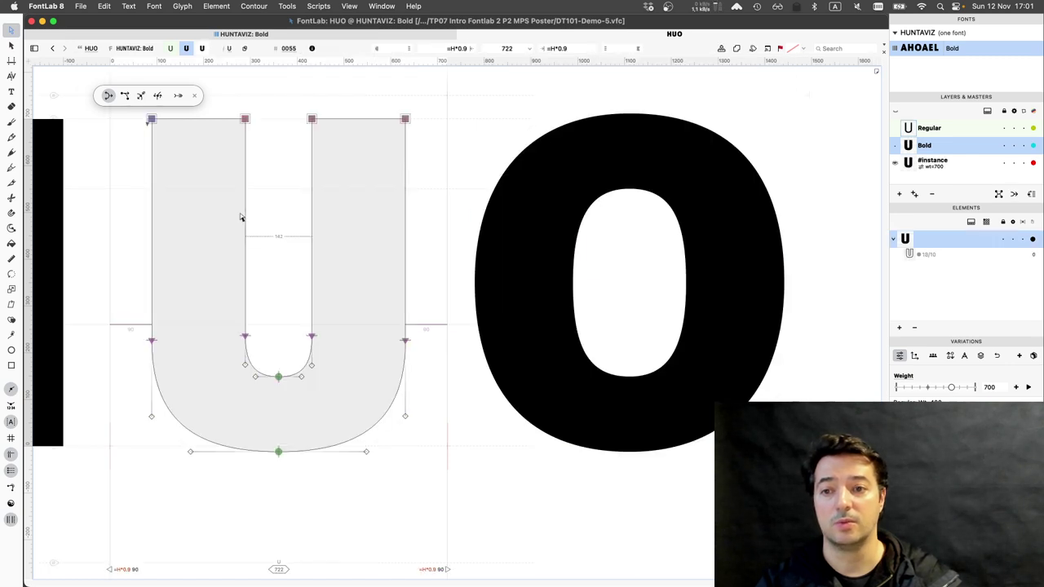
left_click_drag(229, 108, 324, 137)
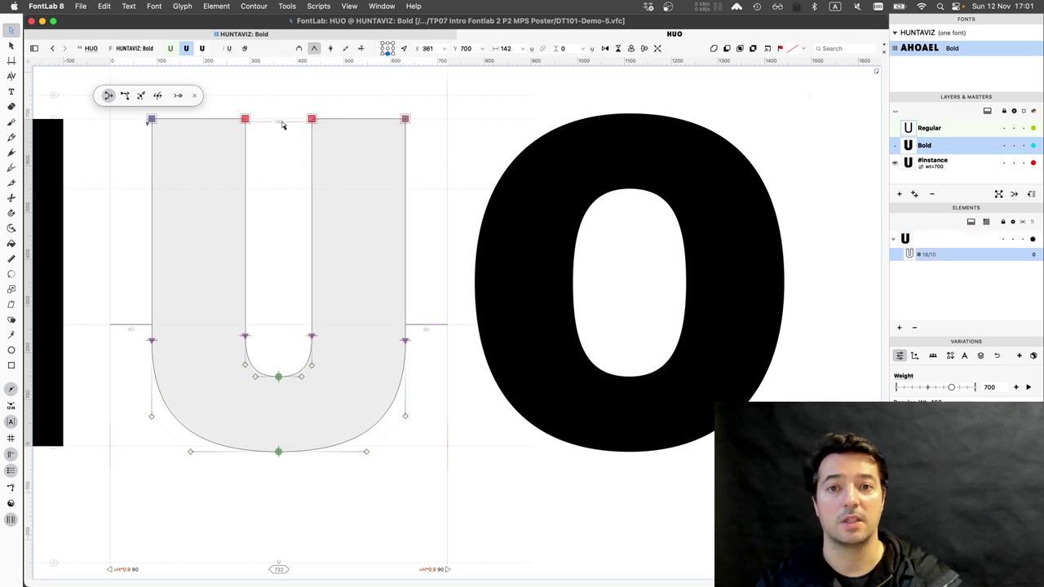
Narrow the bold O by moving its right-hand inner and outer extreme nodes 30 units left, and preview it beside H and U
double_click(665, 265)
left_click_drag(668, 264, 800, 316)
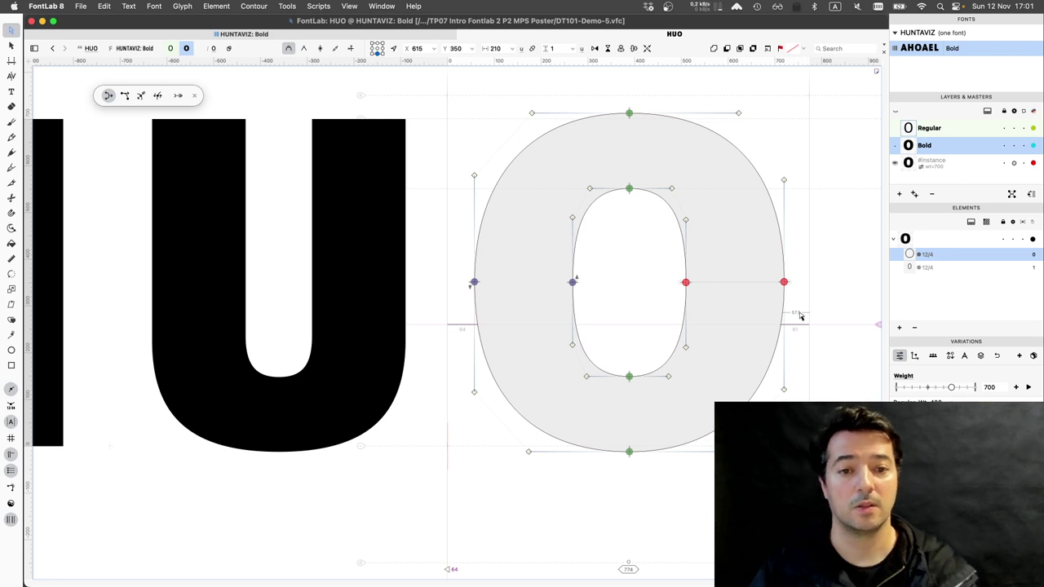
key("shift+Left")
key("shift+Left")
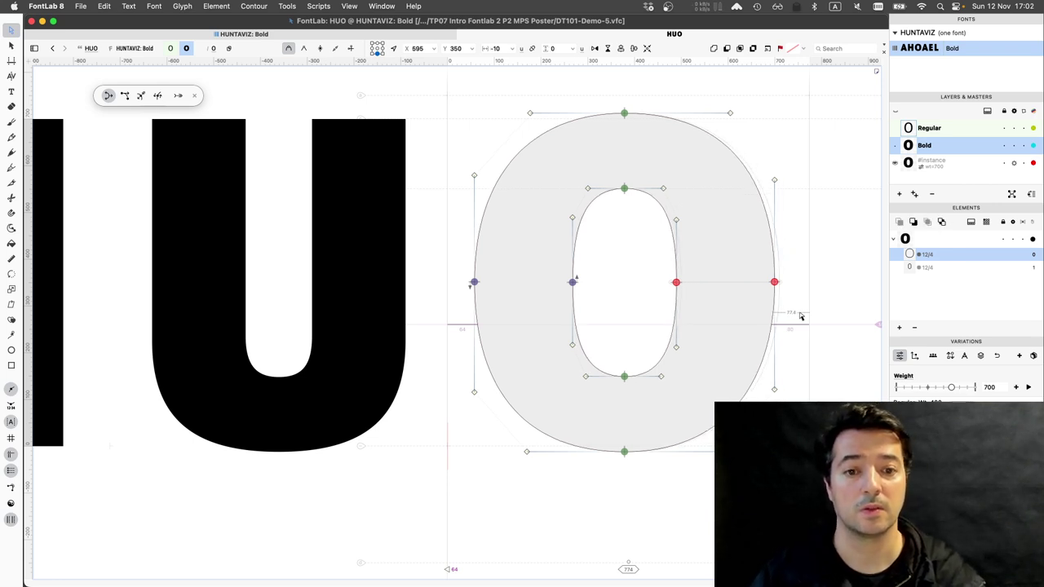
key("shift+Left")
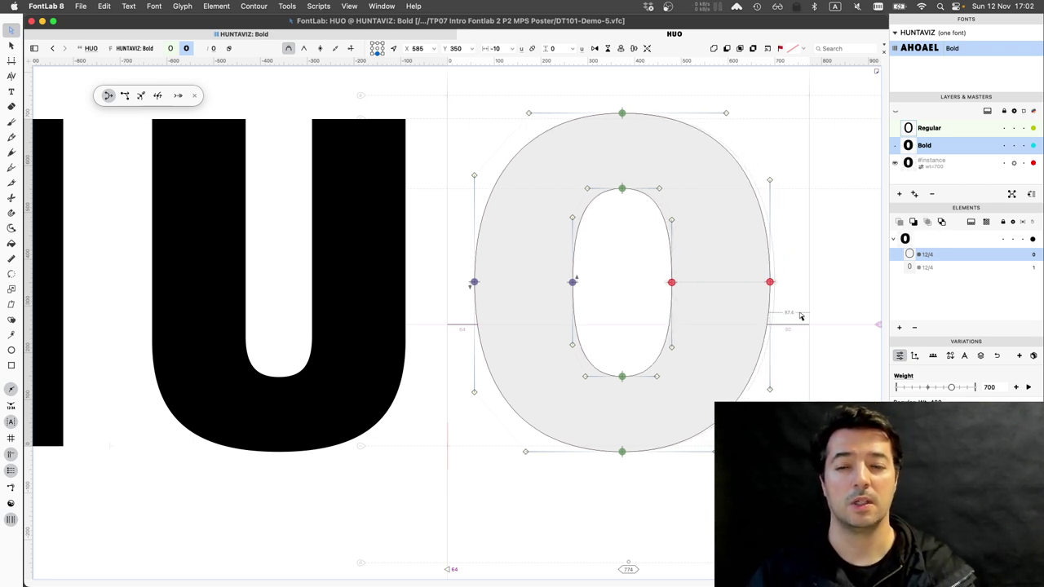
key("space")
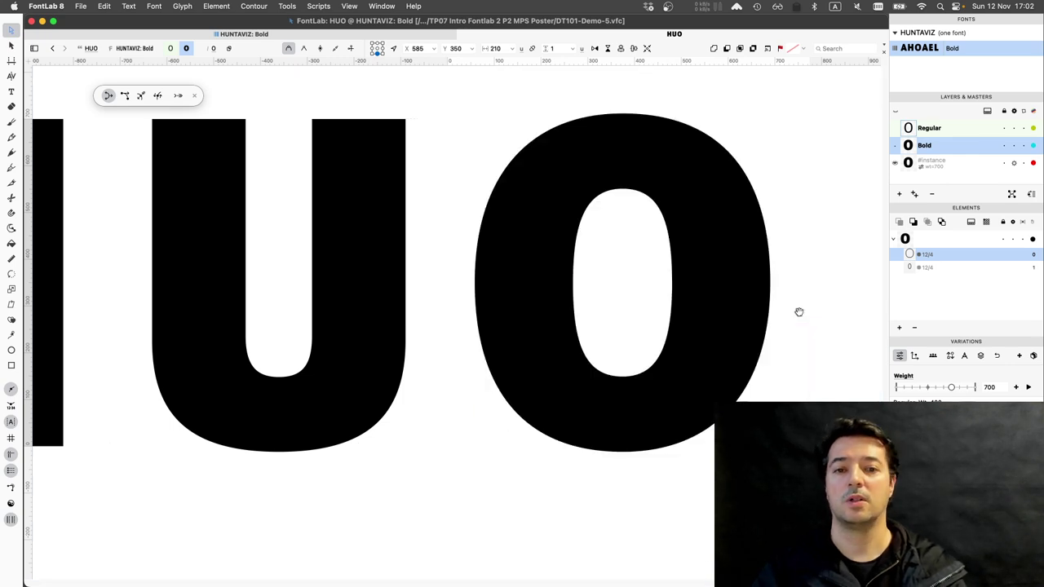
scroll(677, 304, "down", 3)
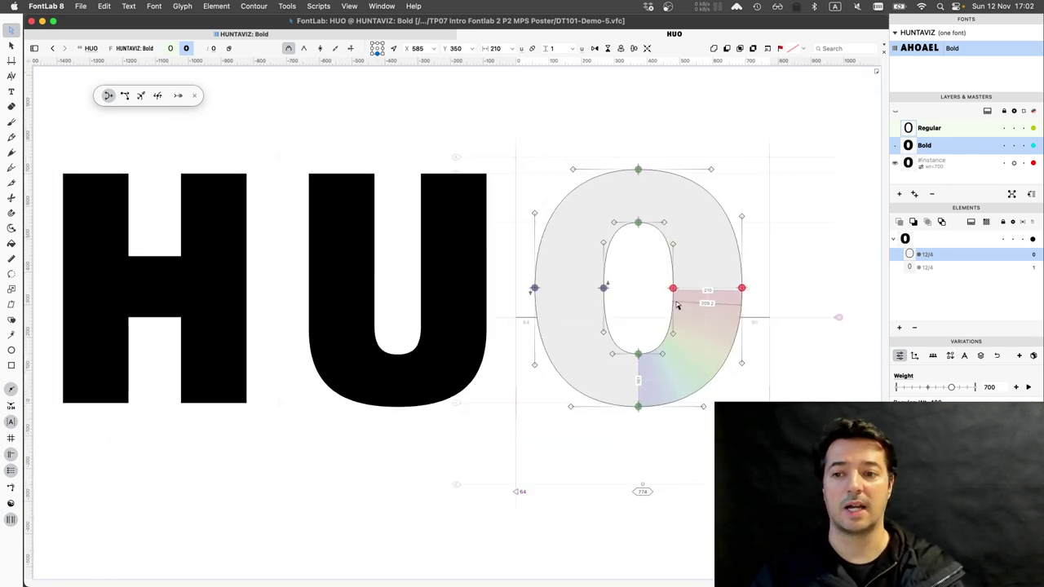
key("space")
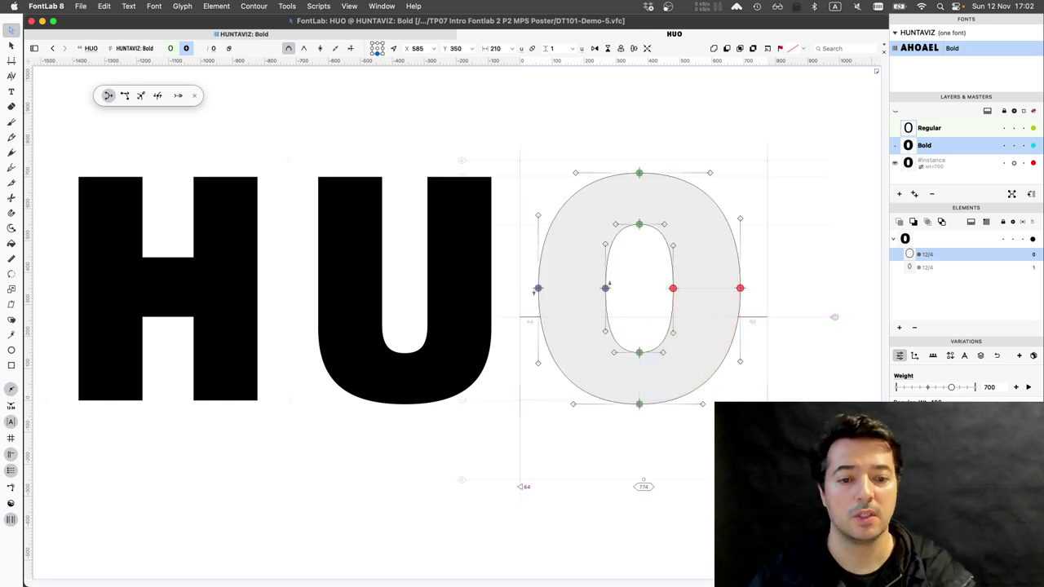
Set the bold O's left sidebearing to 65
double_click(528, 488)
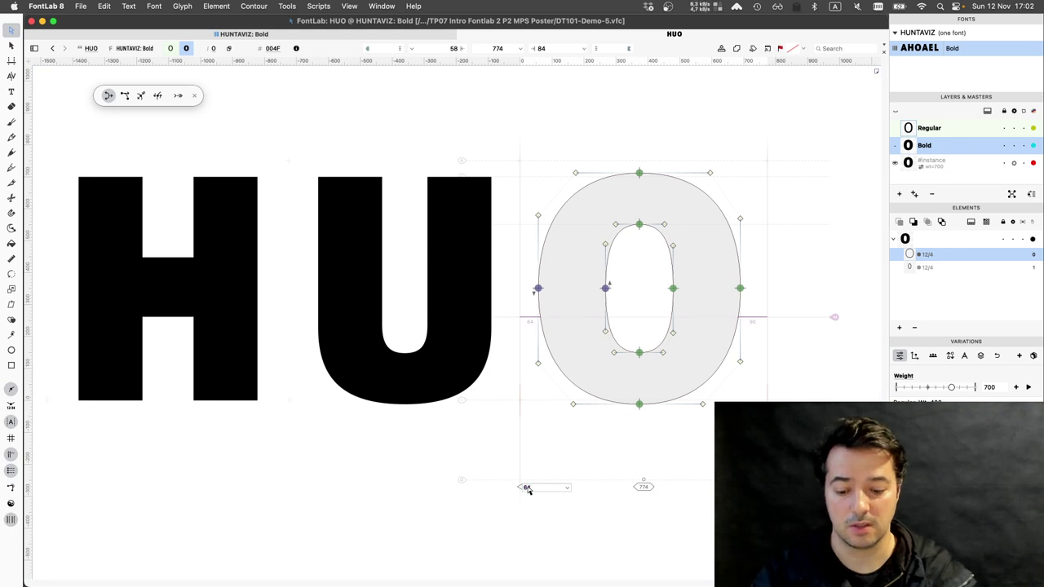
type("65")
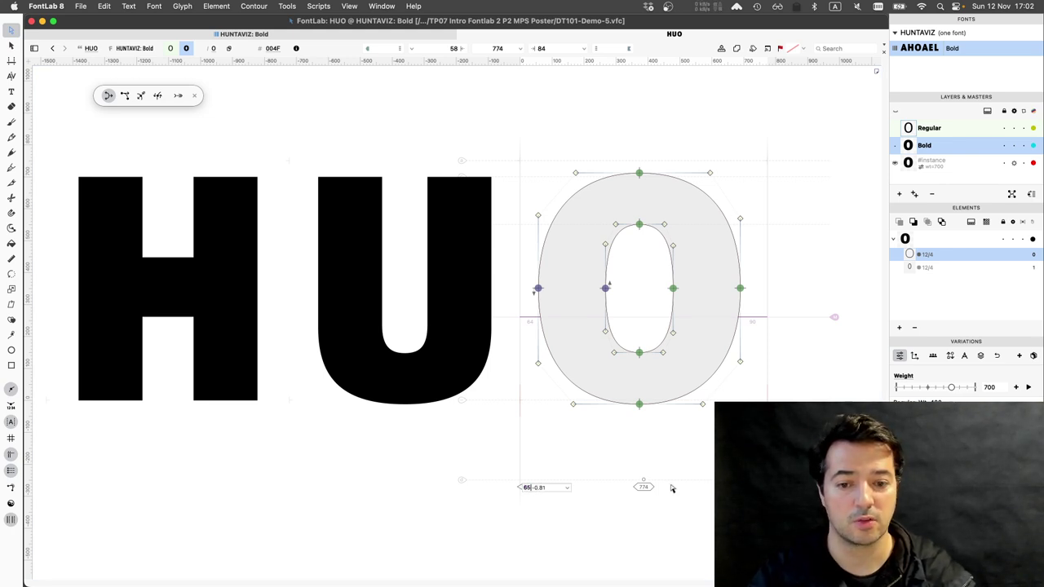
key("Return")
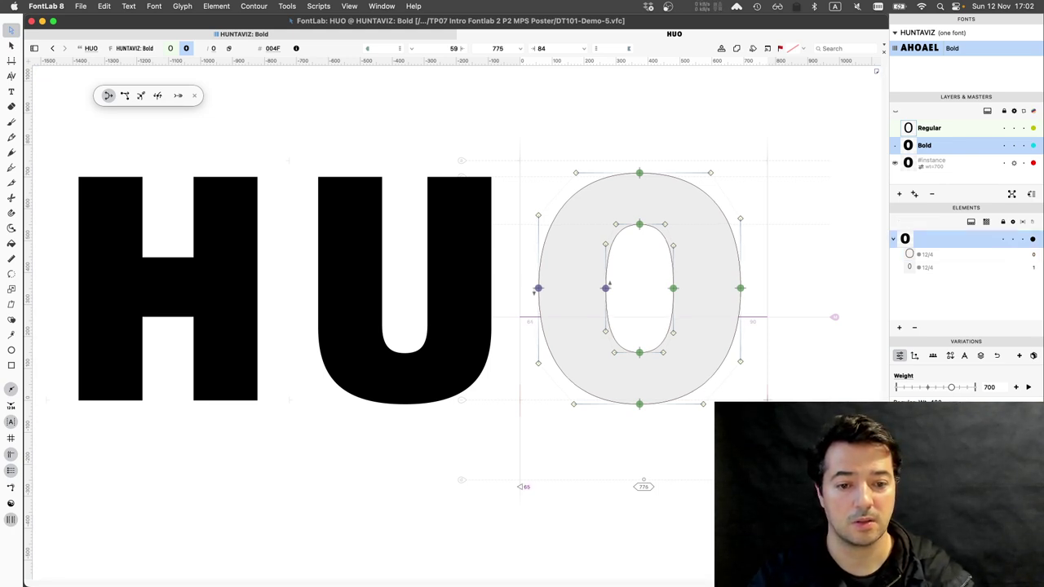
Set the bold O's right sidebearing equal to its left sidebearing
key("Return")
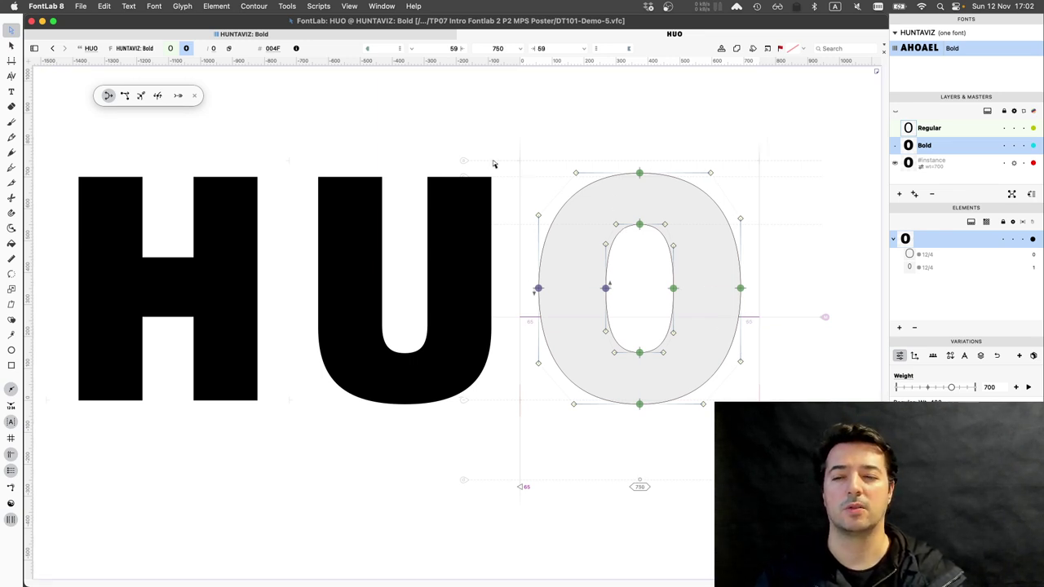
Export the HUNTAVIZ font in Variable TT format to the Desktop folder
left_click(241, 33)
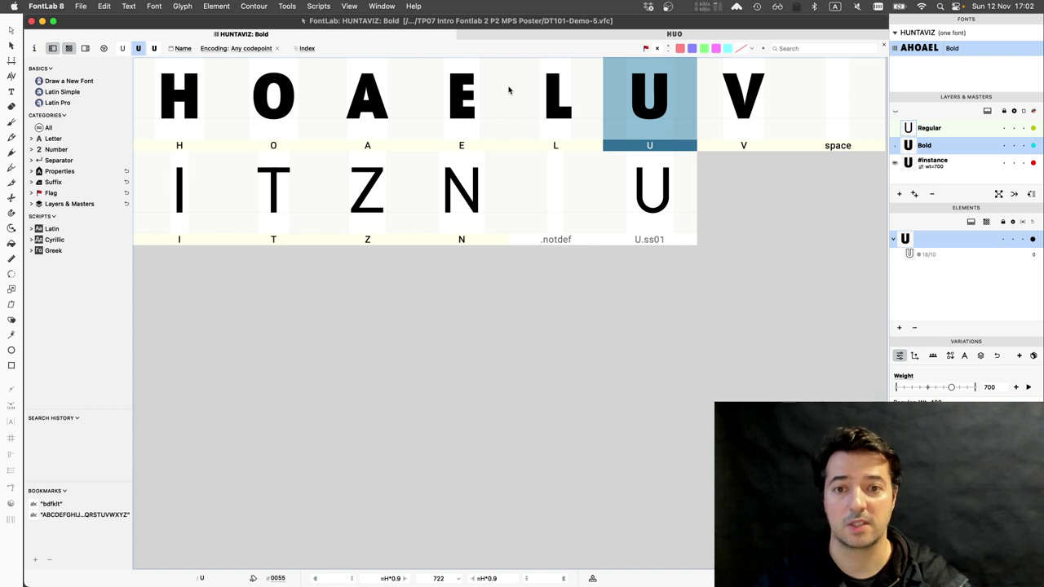
key("super+e")
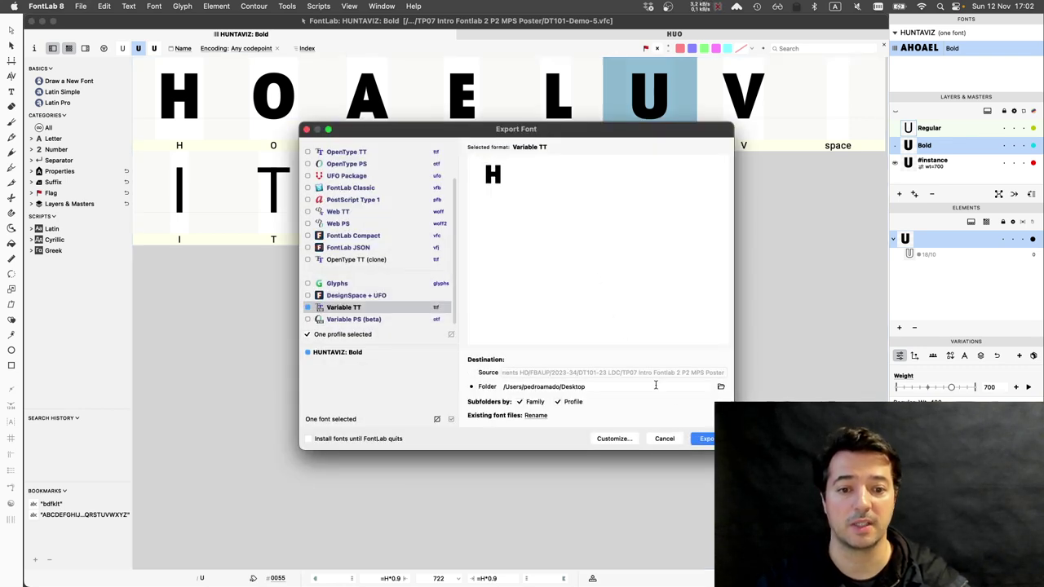
left_click(698, 438)
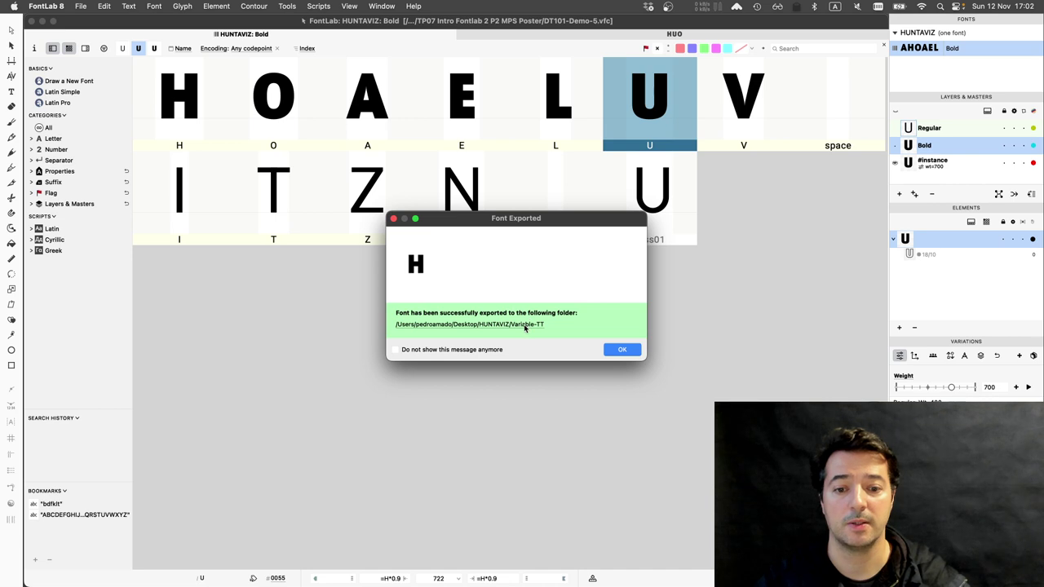
Load the exported DT101-Demo-5-VF.ttf into Font Gauntlet in Chrome and preview HUNTAVIZ at weight 700
left_click(525, 324)
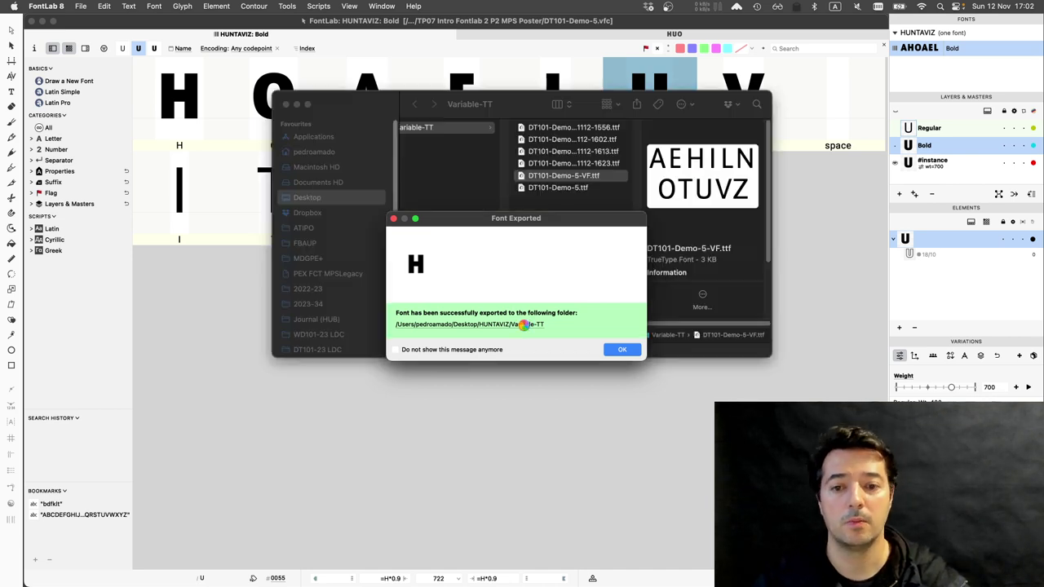
left_click(559, 188)
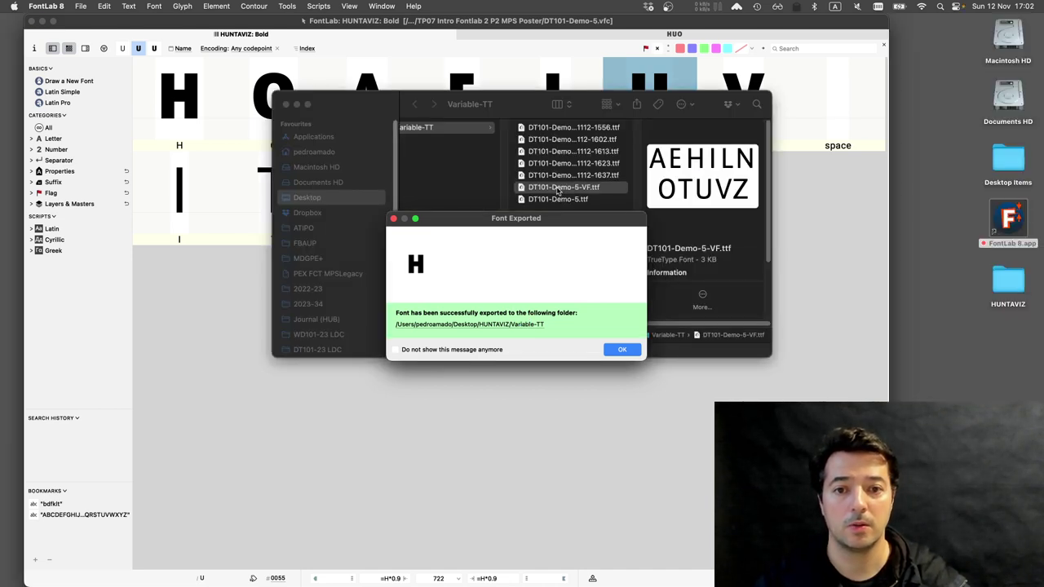
left_click_drag(554, 190, 484, 189)
key("super+Tab")
key("super+Tab")
key("super+Tab")
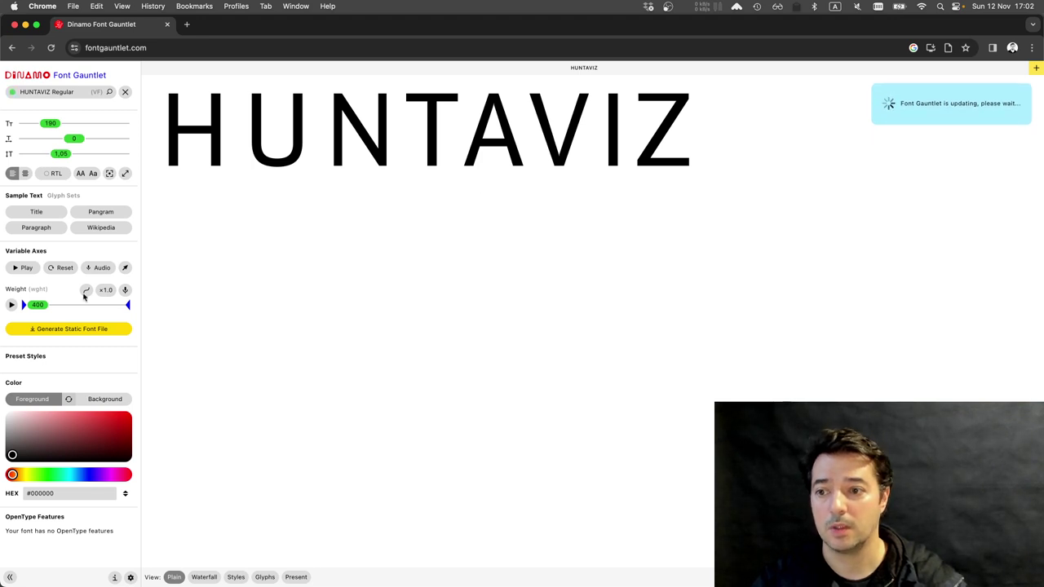
left_click_drag(38, 306, 137, 307)
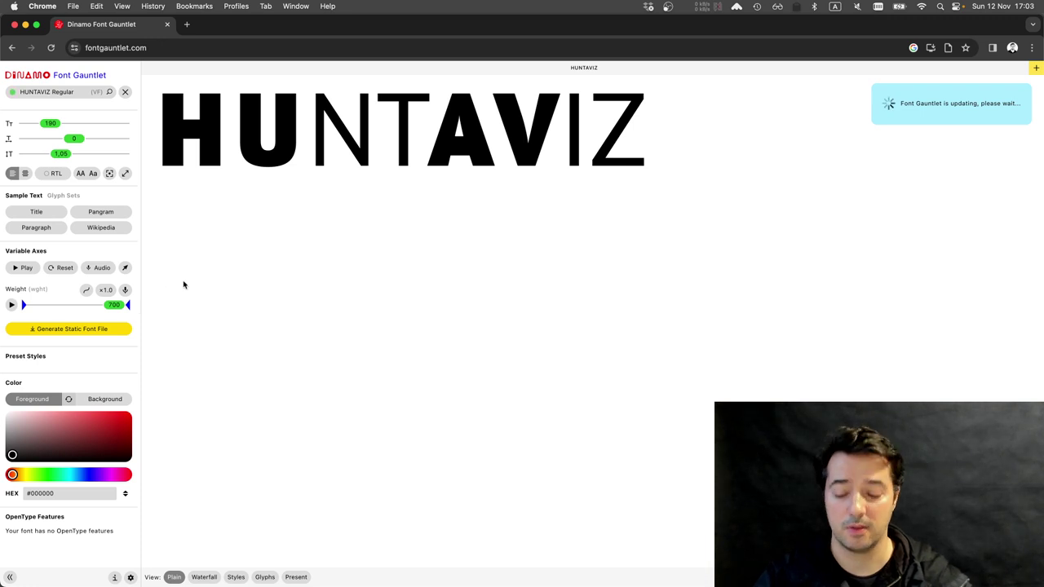
Switch back to FontLab, open the bold I and widen its stem by moving the left edge 50 units outward
key("cmd+Tab")
key("super+Tab")
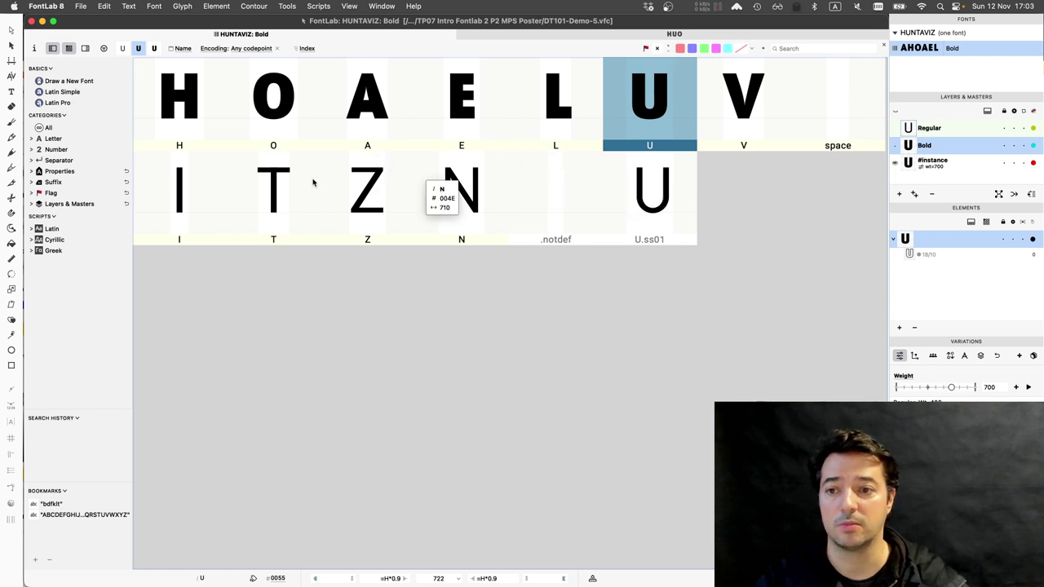
left_click(194, 186)
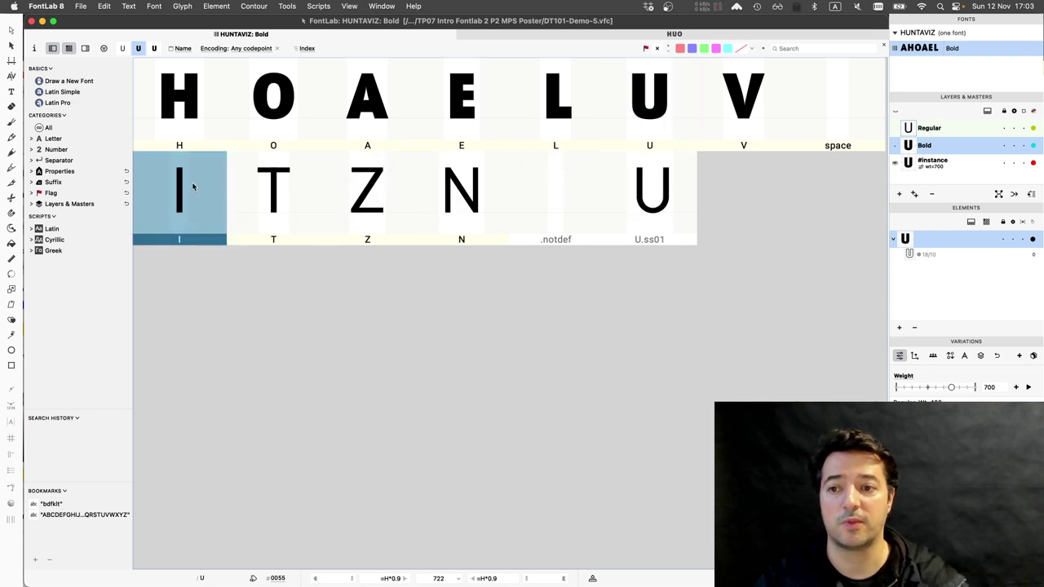
key("Return")
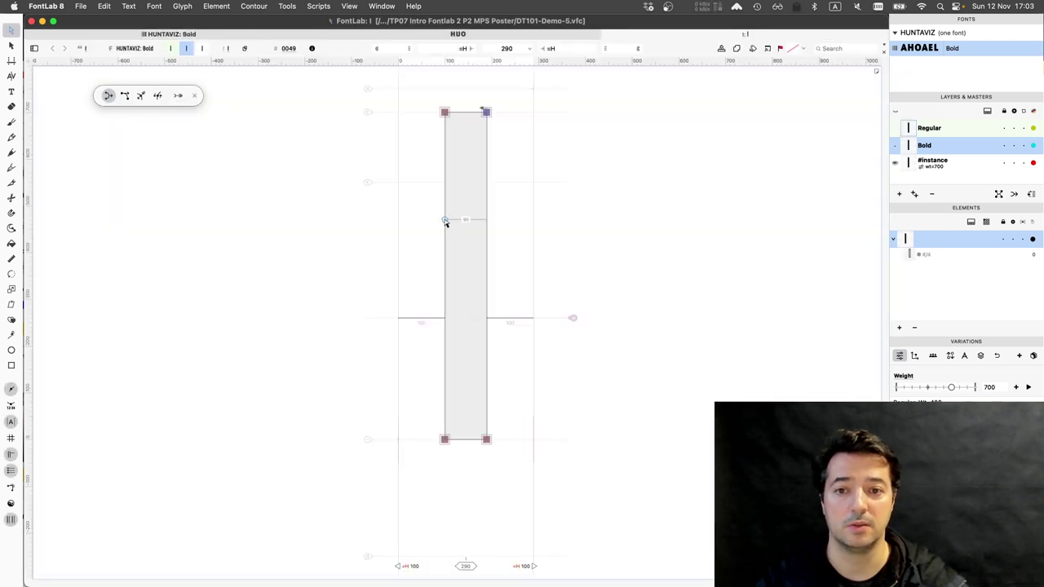
left_click(445, 223)
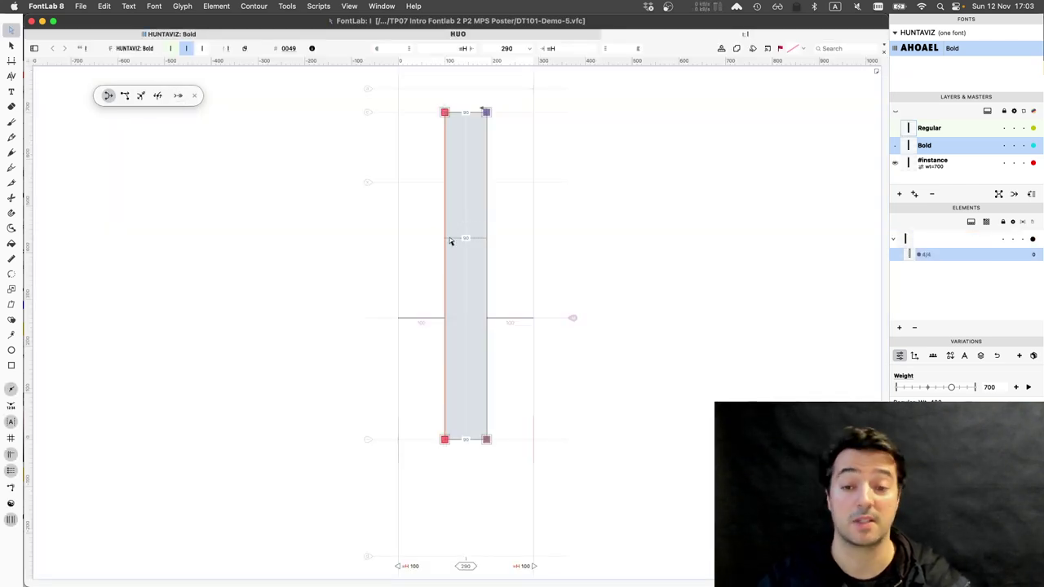
left_click(449, 242)
key("shift+Left")
key("shift+Left")
key("shift+Left")
key("shift+Left")
key("shift+Left")
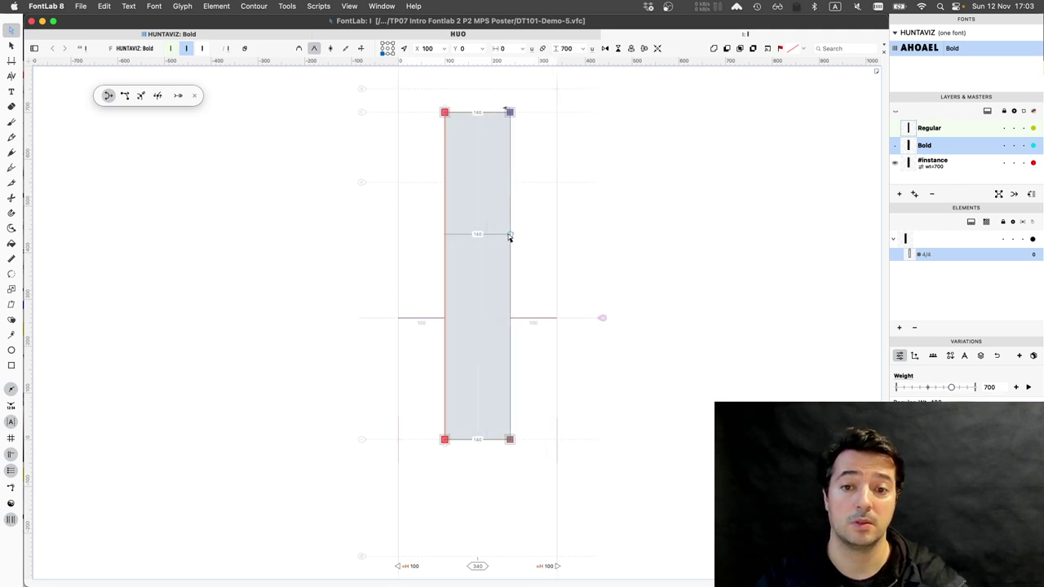
Move the bold I's right edge 60 units outward for a 200-unit stem, and place an H before it for comparison
left_click(510, 236)
key("shift+Right")
key("shift+Right")
key("shift+Right")
key("shift+Right")
key("shift+Right")
key("shift+Right")
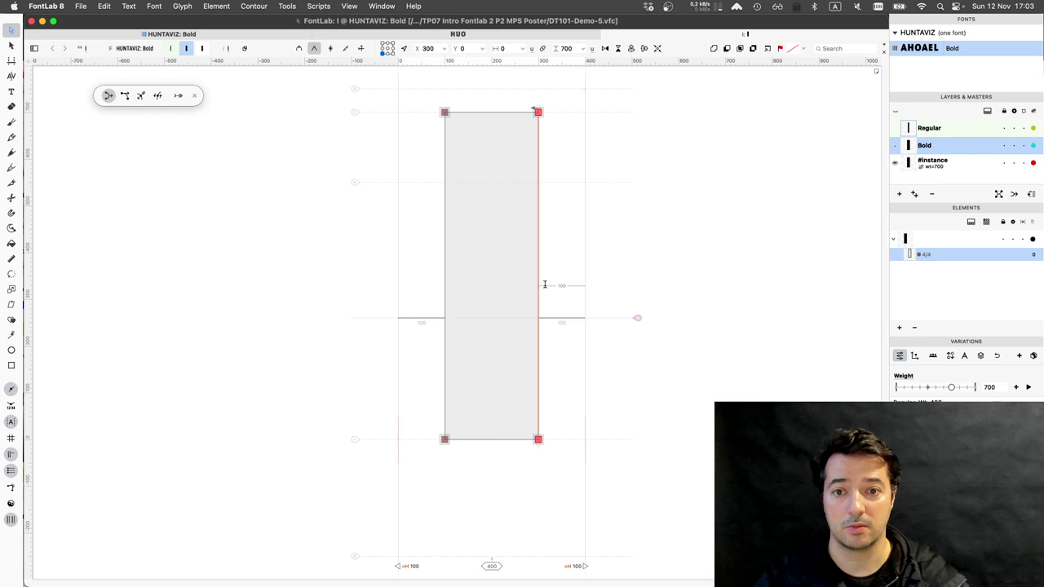
type("t")
type("H")
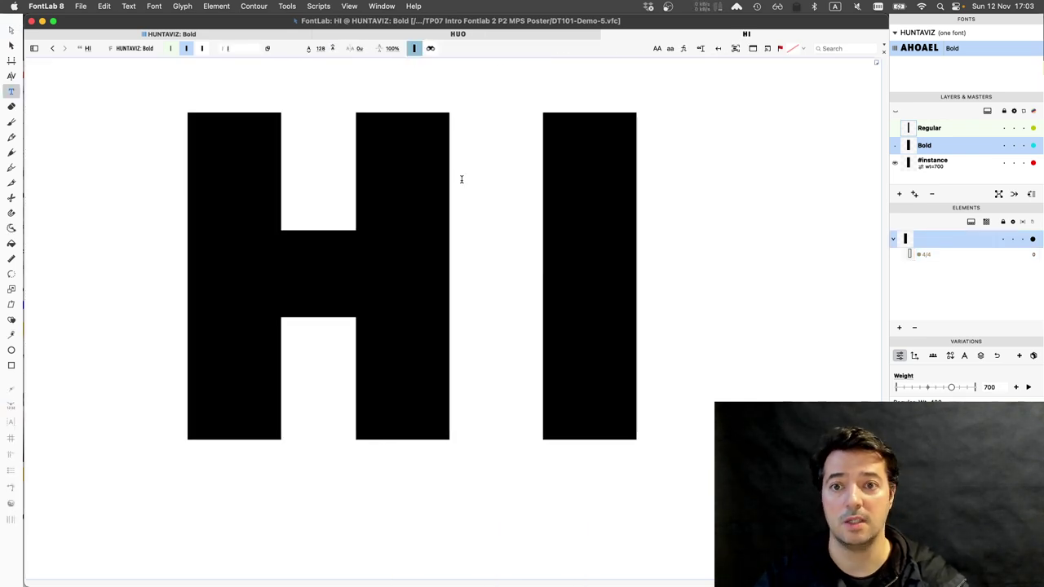
Replace the U and O in the HUO text with a T, and open the bold T beside H for outline editing
left_click(229, 35)
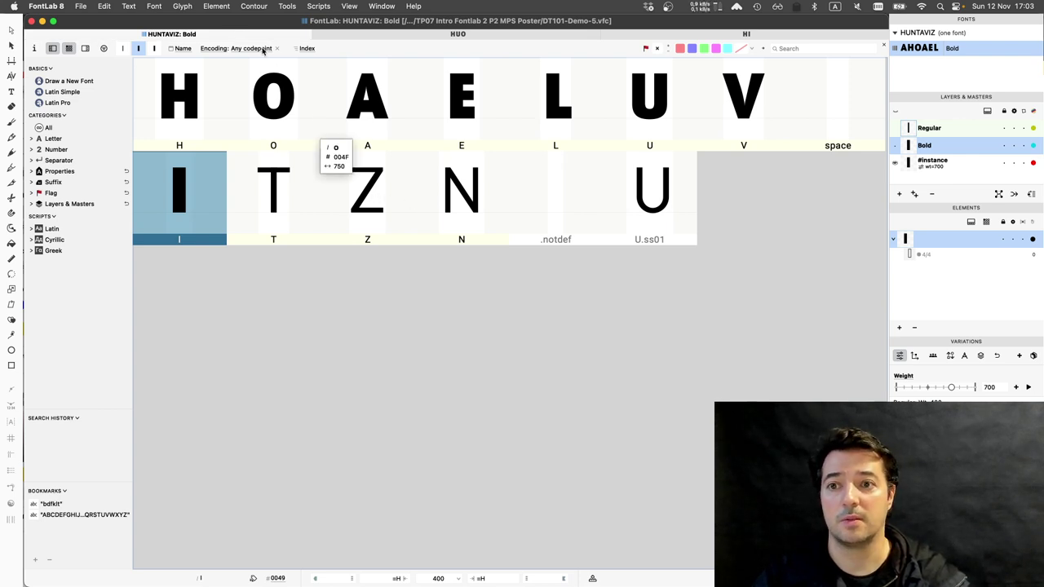
key("ctrl+Tab")
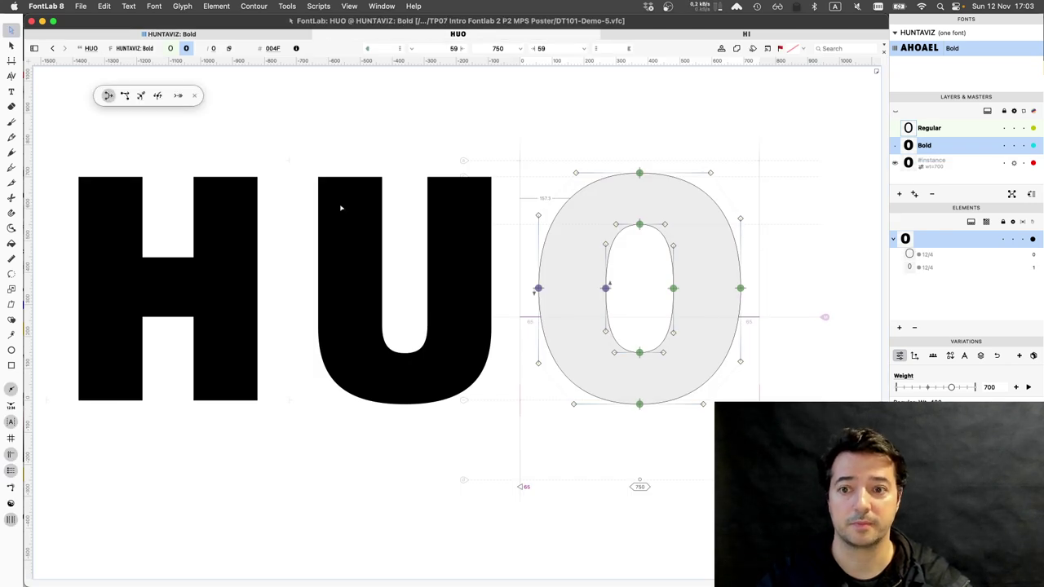
key("t")
left_click(315, 203)
key("Delete")
key("Delete")
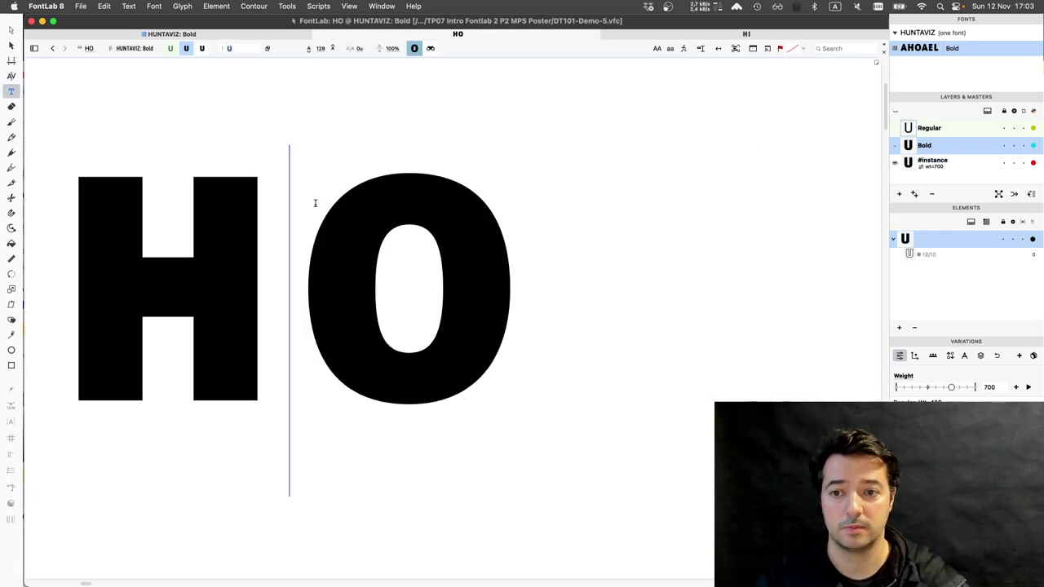
type("T")
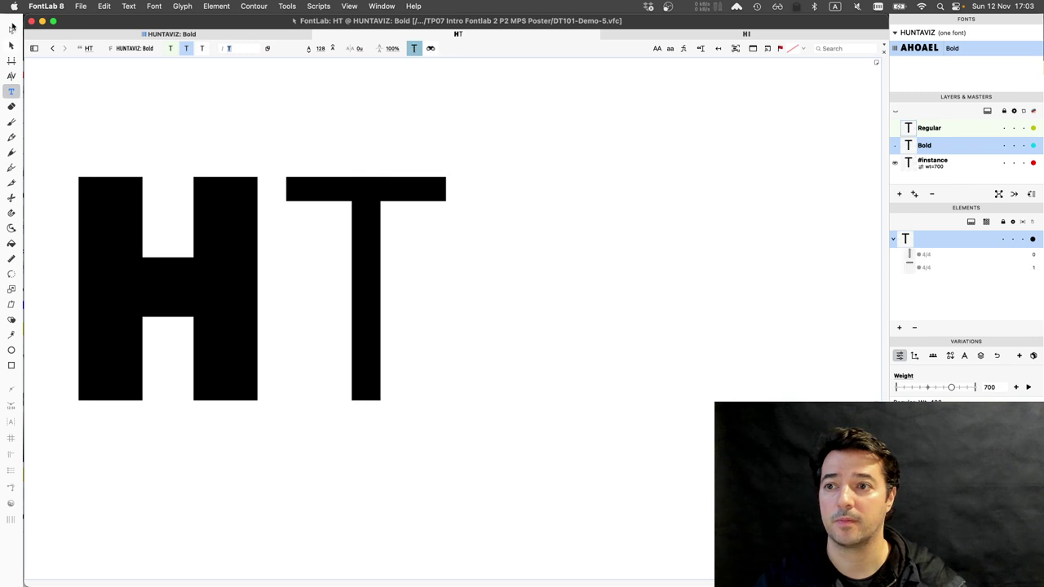
key("Escape")
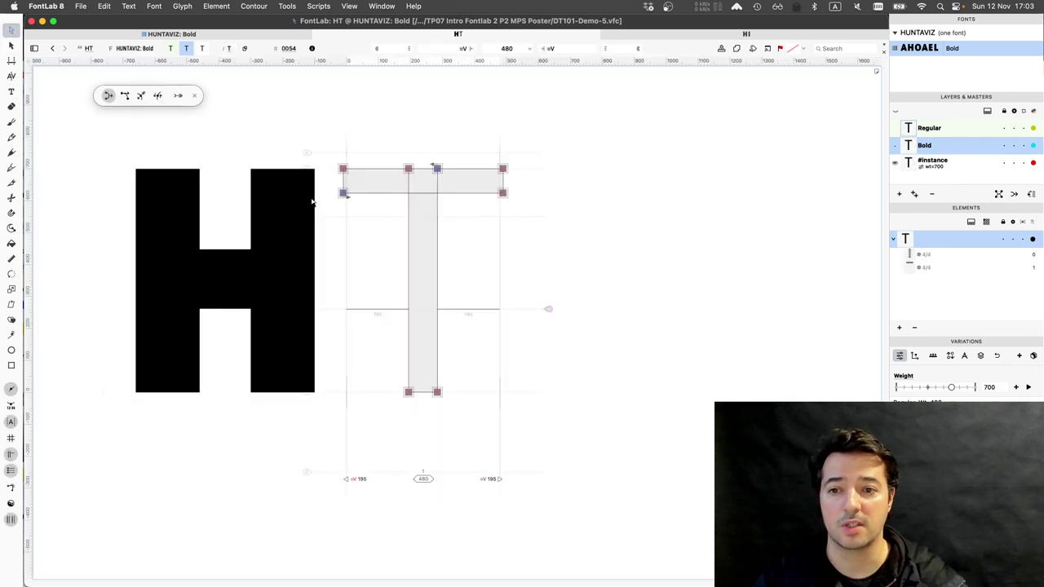
key("comma")
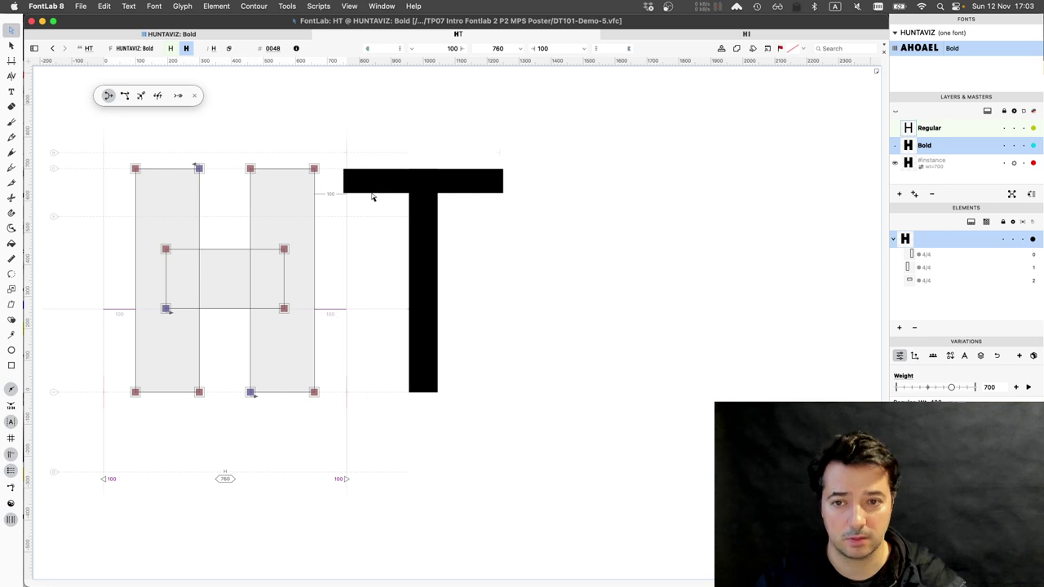
key("alt+Right")
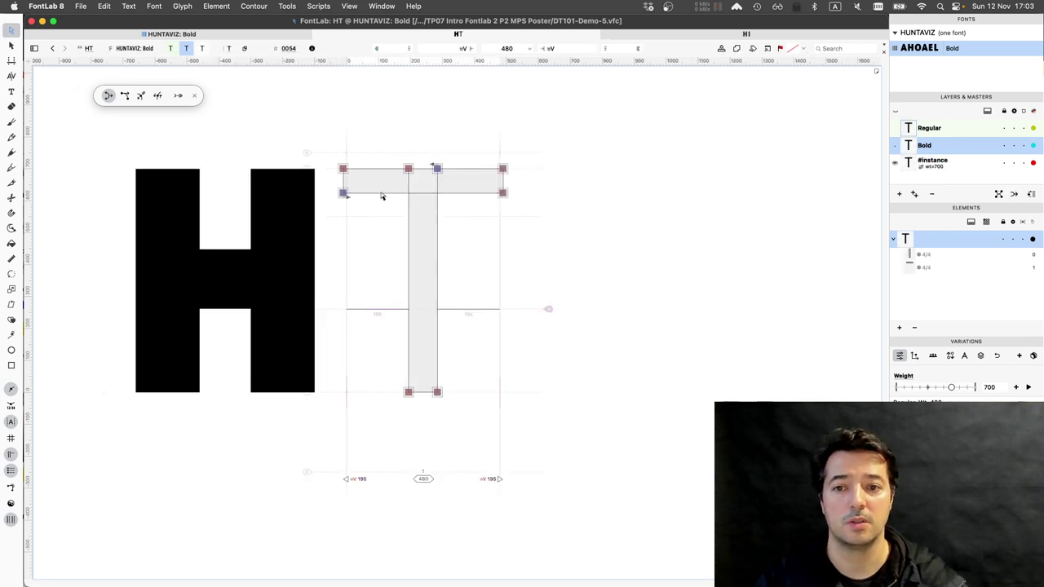
Thicken the bold T's crossbar by lowering its bottom edge to Y 534
left_click(381, 196)
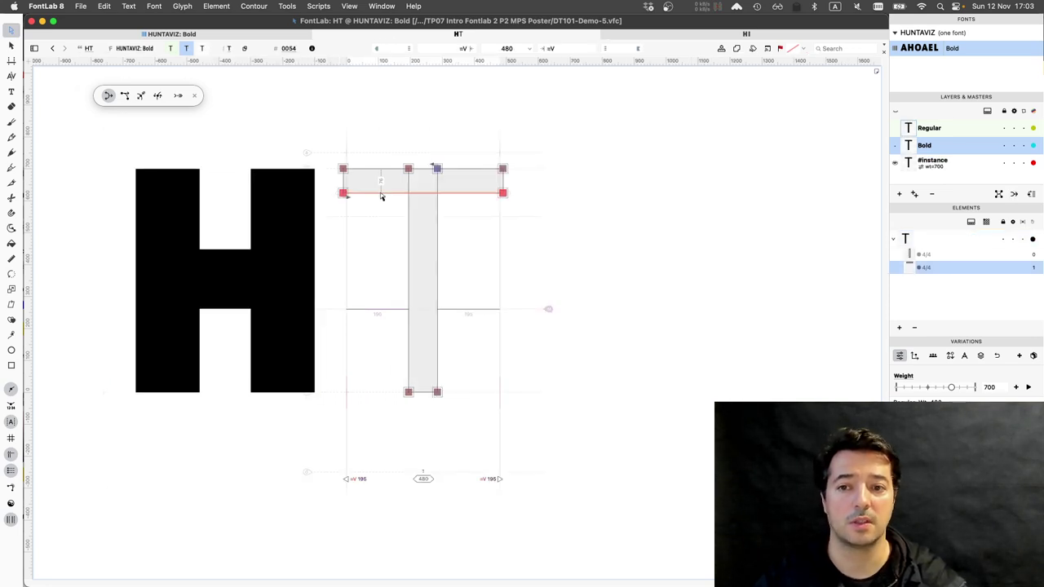
key("shift+Down")
key("shift+Down")
key("shift+Down")
key("shift+Down")
key("shift+Down")
key("shift+Down")
key("shift+Down")
key("shift+Down")
key("shift+Down")
key("shift+Down")
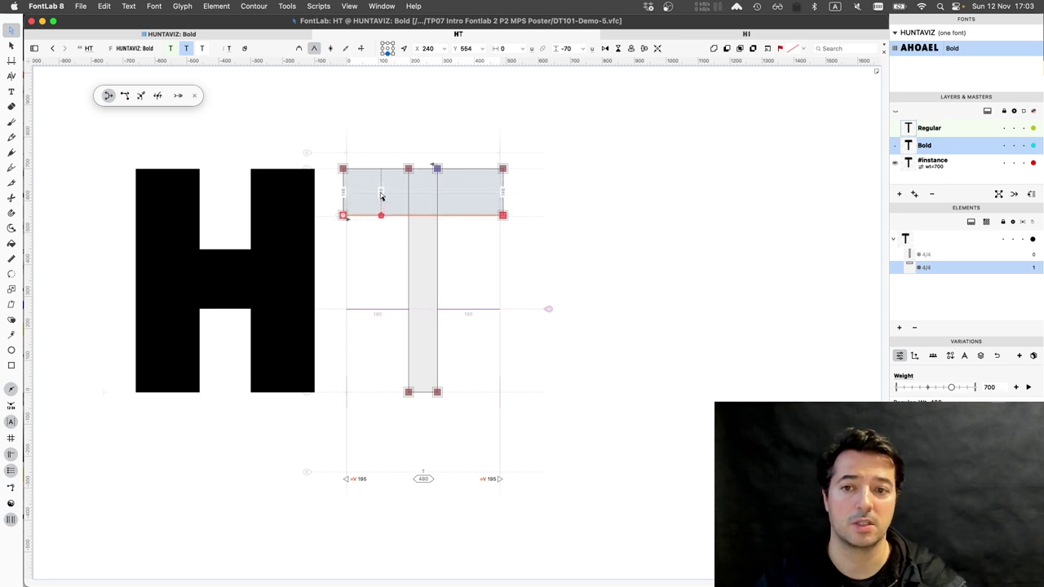
left_click(388, 219)
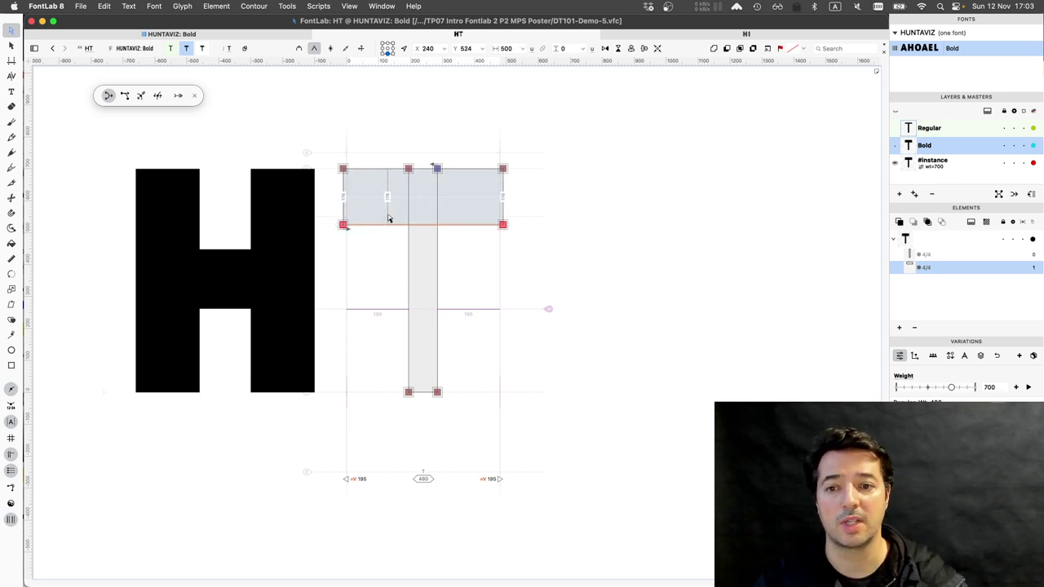
key("shift+Up")
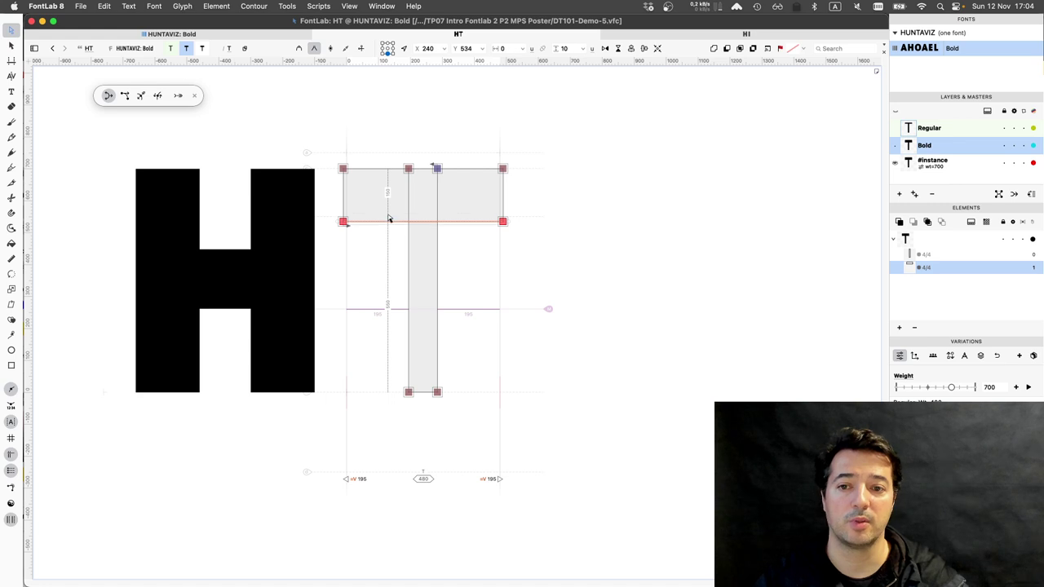
Widen the bold T's stem by moving its left edge 50 units left to X 145
left_click(409, 256)
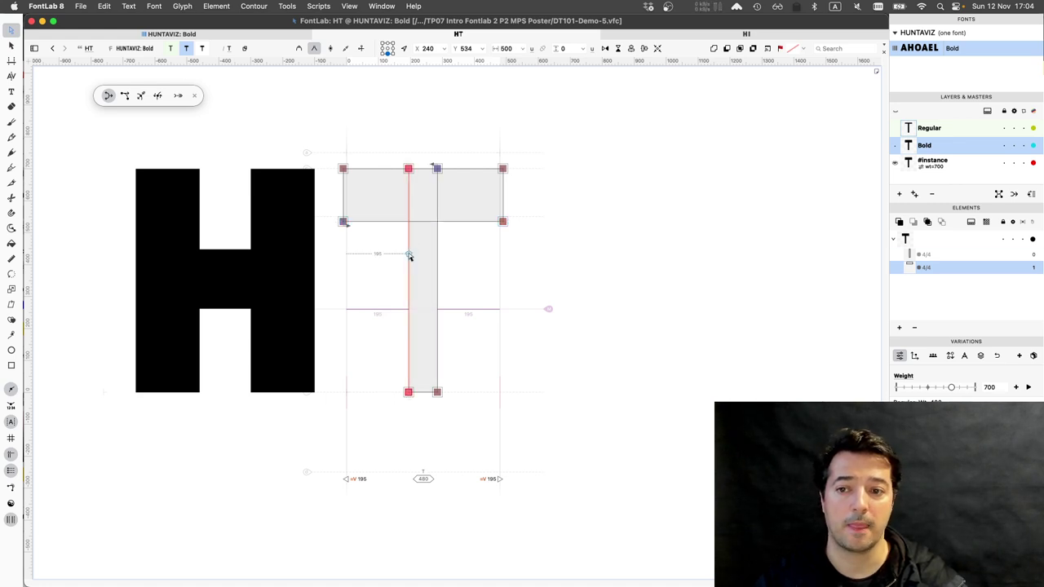
key("shift+Left")
key("shift+Left")
key("shift+Left")
key("shift+Left")
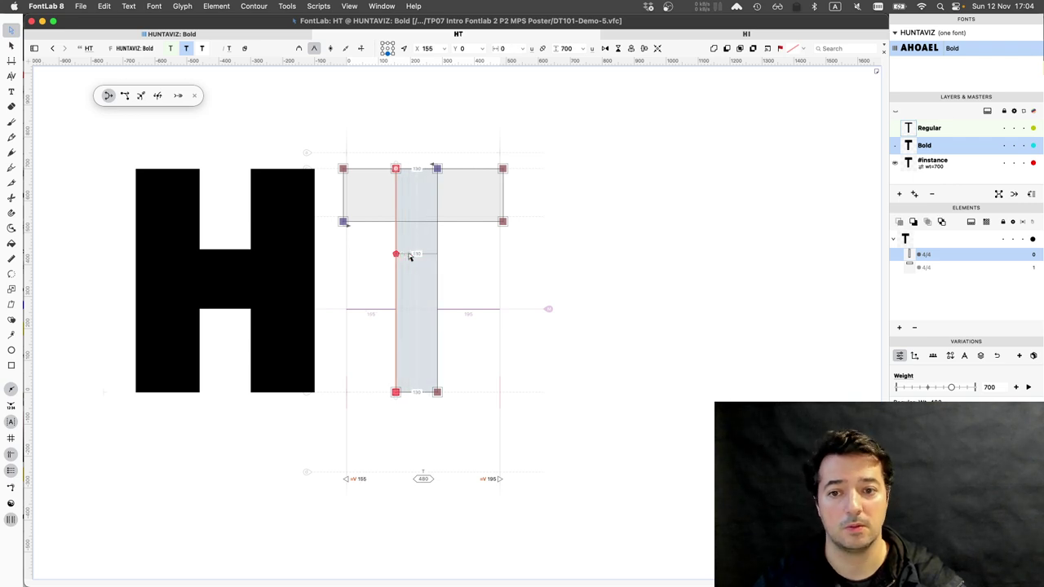
key("shift+Left")
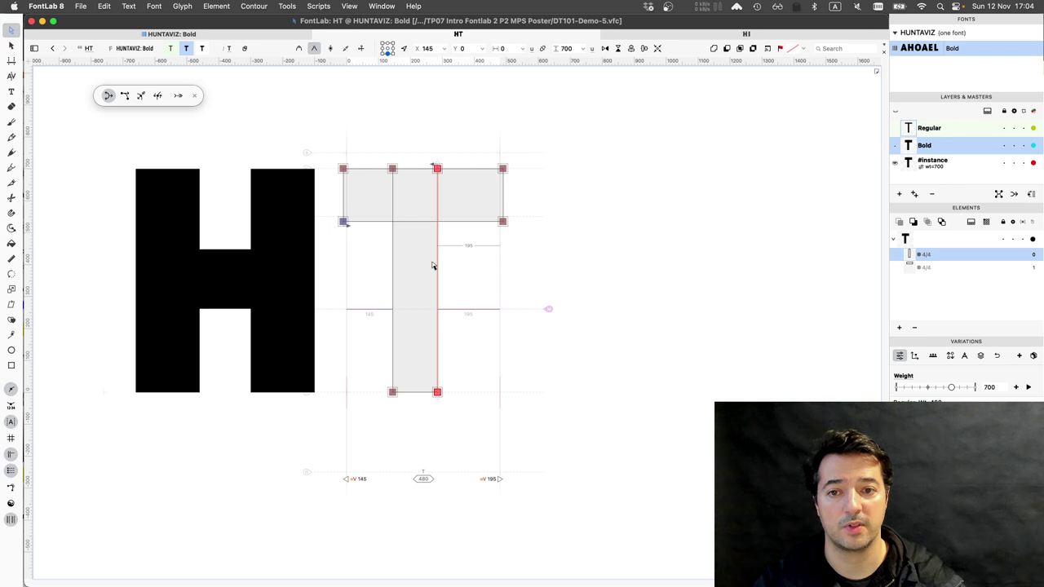
Move the right edge of the bold T's stem 60 units right to X 345, and preview the filled T beside H
key("shift+Right")
key("shift+Right")
key("shift+Right")
key("shift+Right")
key("shift+Right")
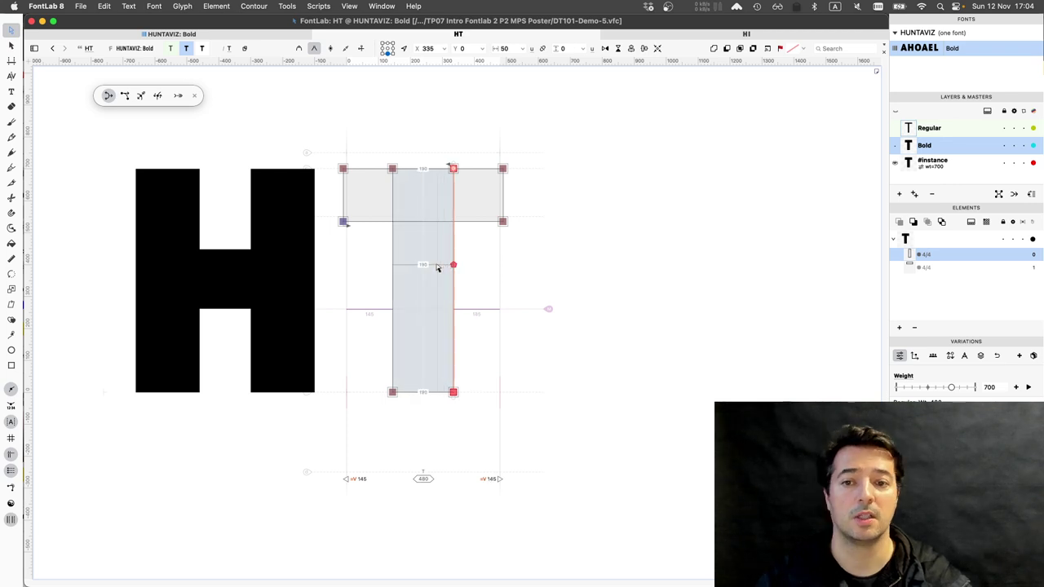
key("shift+Right")
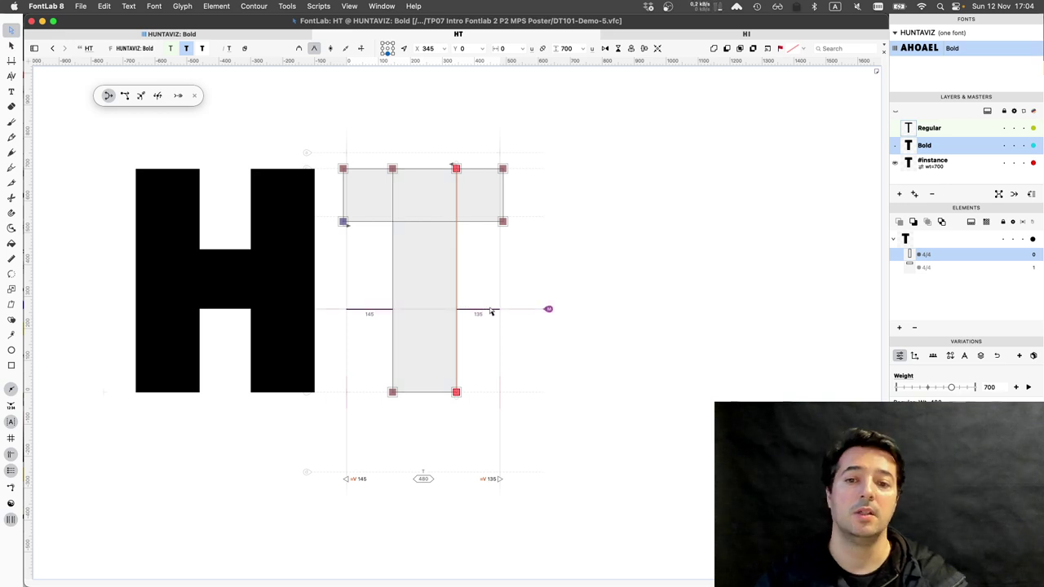
key("space")
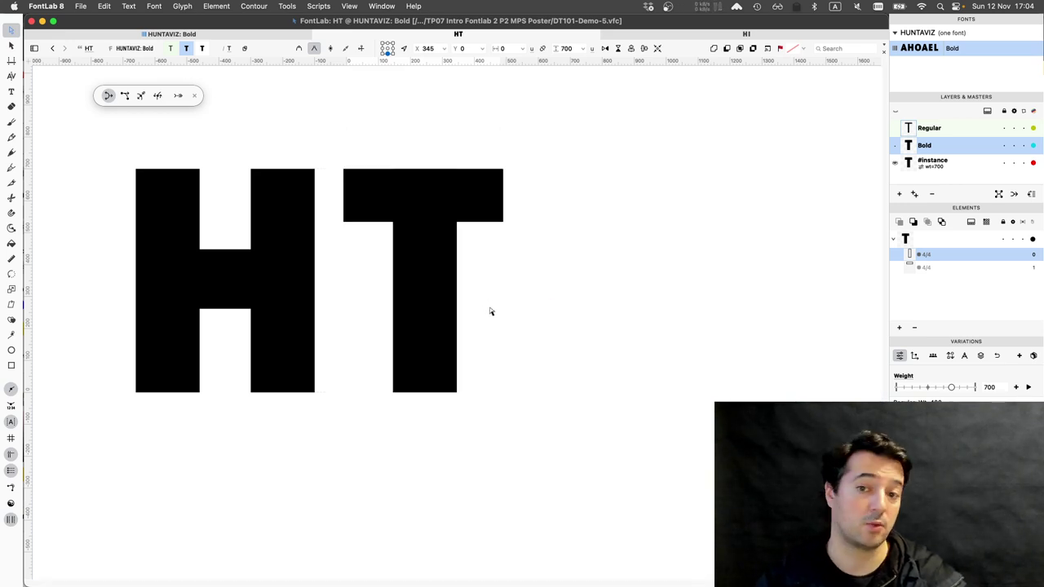
Select the bold T's whole stem contour and shift it 5 units left to centre it at X 240
left_click(424, 393)
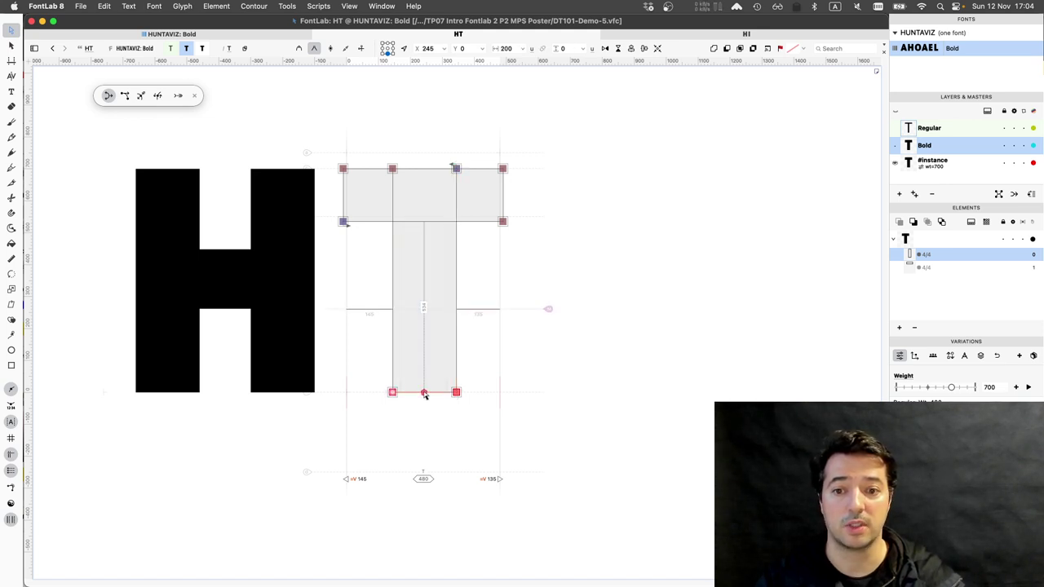
double_click(424, 393)
key("Left")
key("Left")
key("Left")
key("Left")
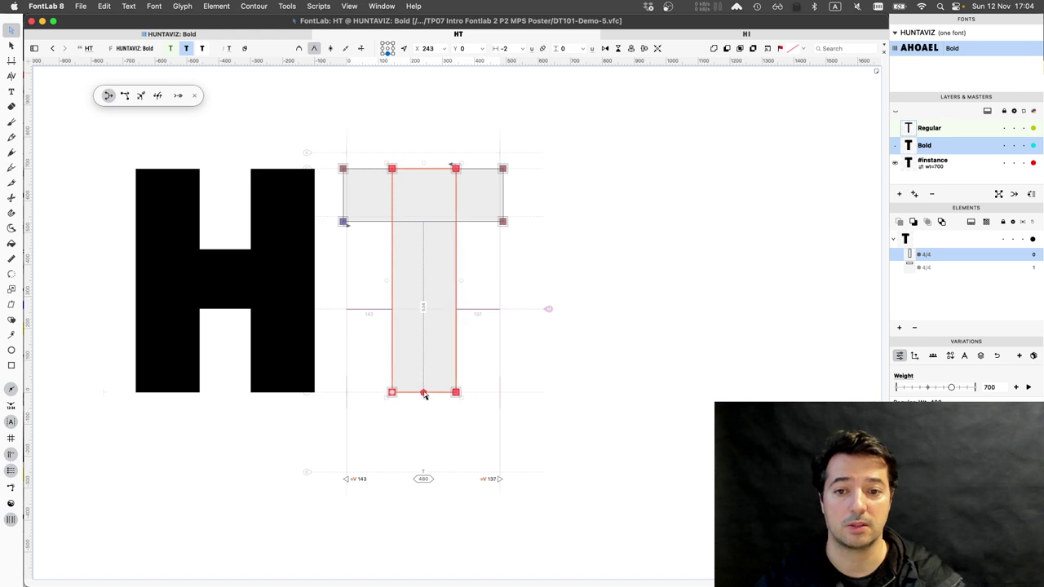
key("Left")
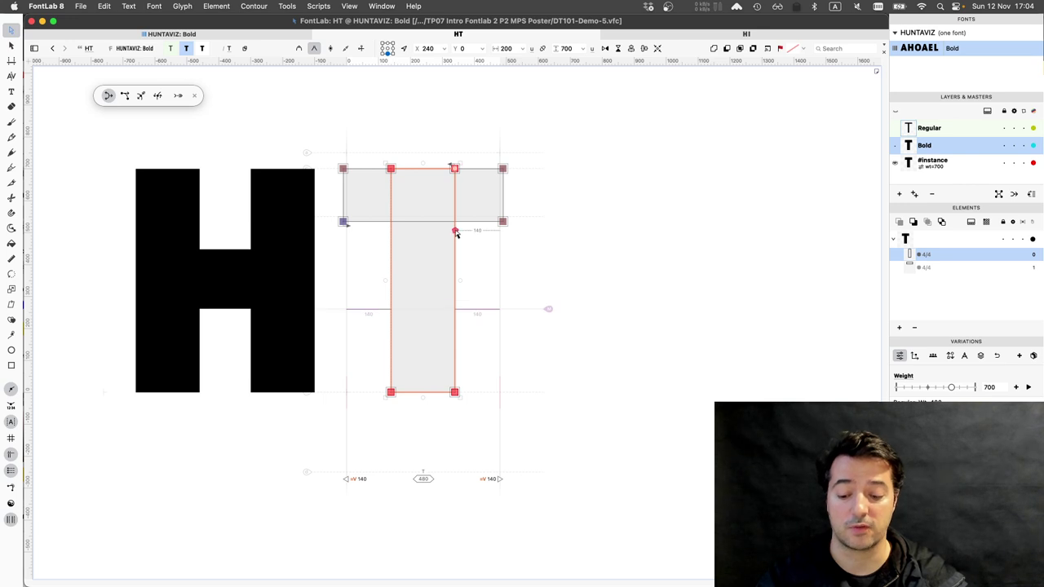
Replace the T beside H with the letter N and open the bold N's outline for editing
key("t")
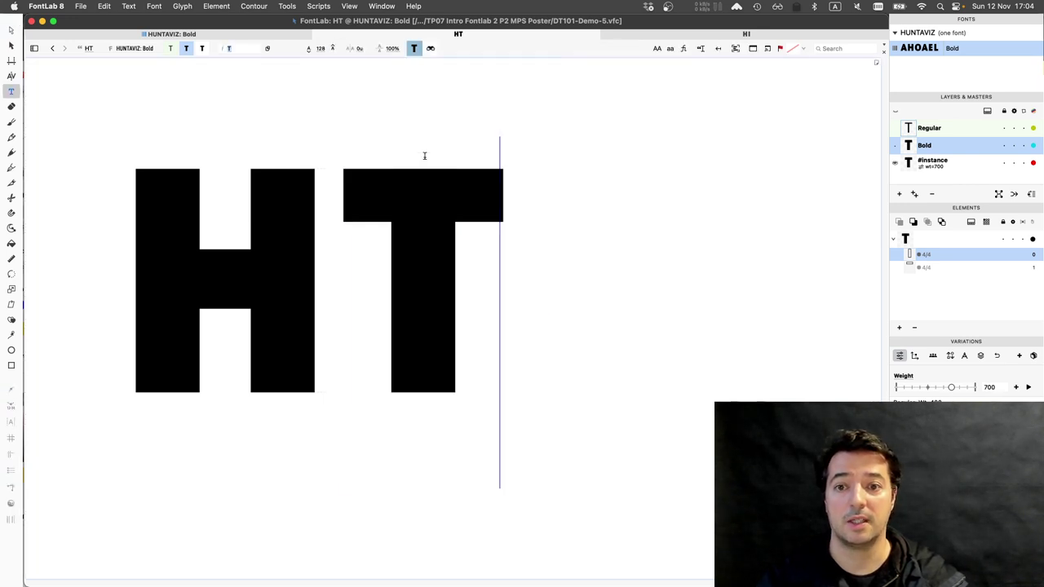
key("BackSpace")
type("N")
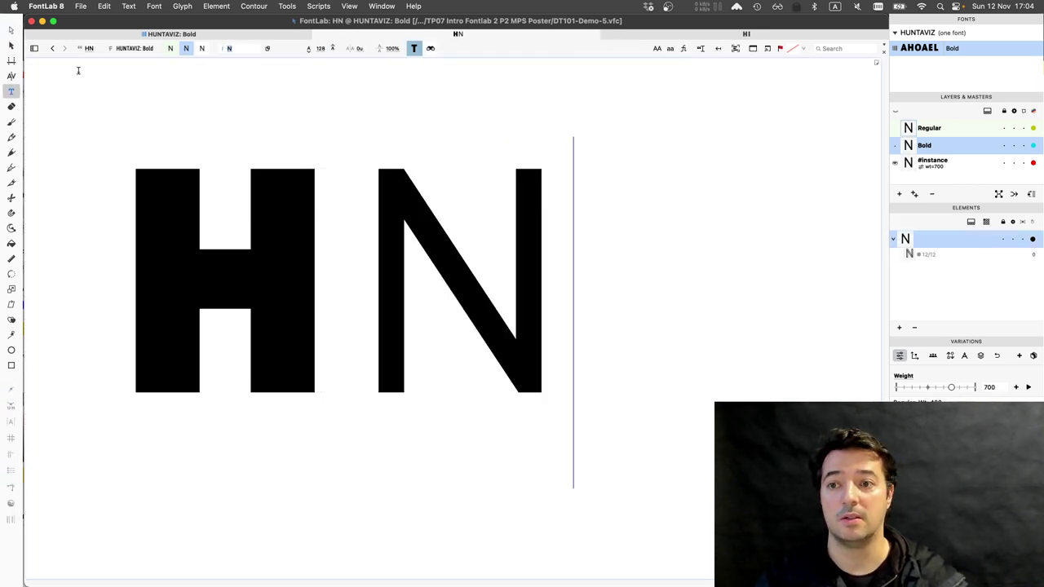
key("Escape")
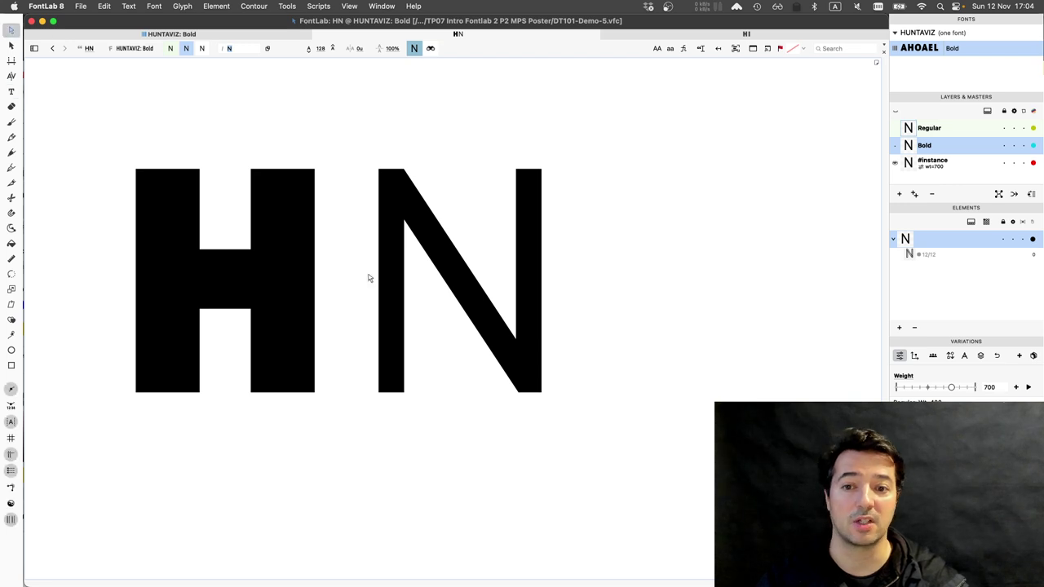
double_click(382, 277)
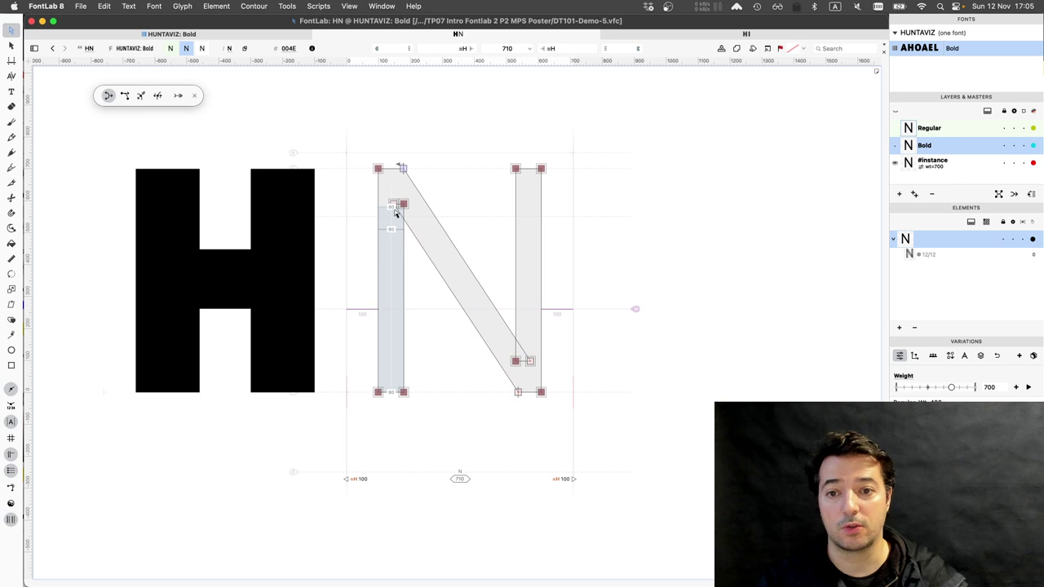
Widen the bold N's left stem to 170 units by moving its inner edge 90 units right to X 270
left_click(402, 262)
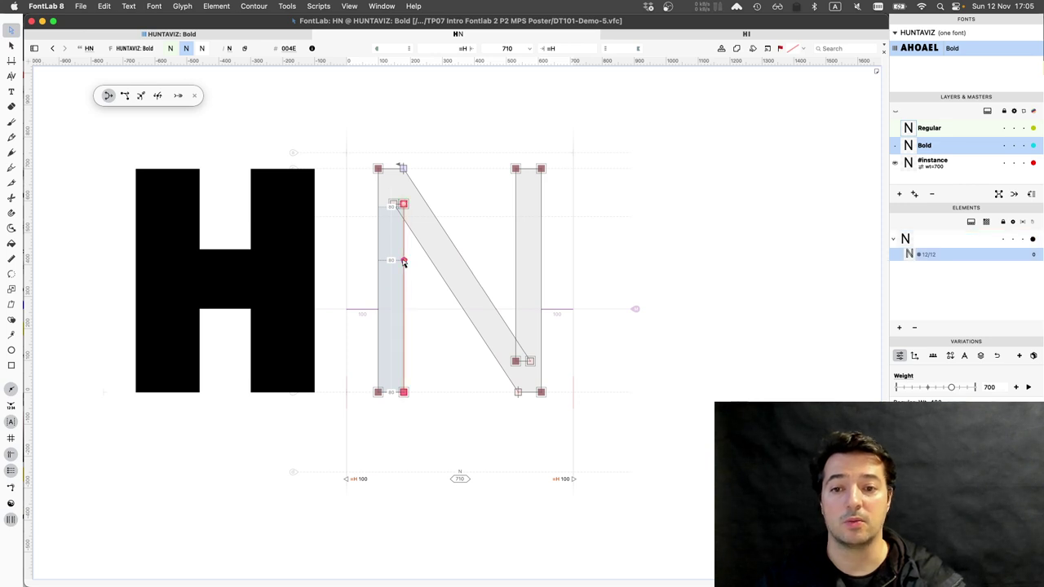
key("shift+Right")
key("shift+Right")
key("shift+Right")
key("shift+Right")
key("shift+Right")
key("shift+Right")
key("shift+Right")
key("shift+Right")
key("shift+Right")
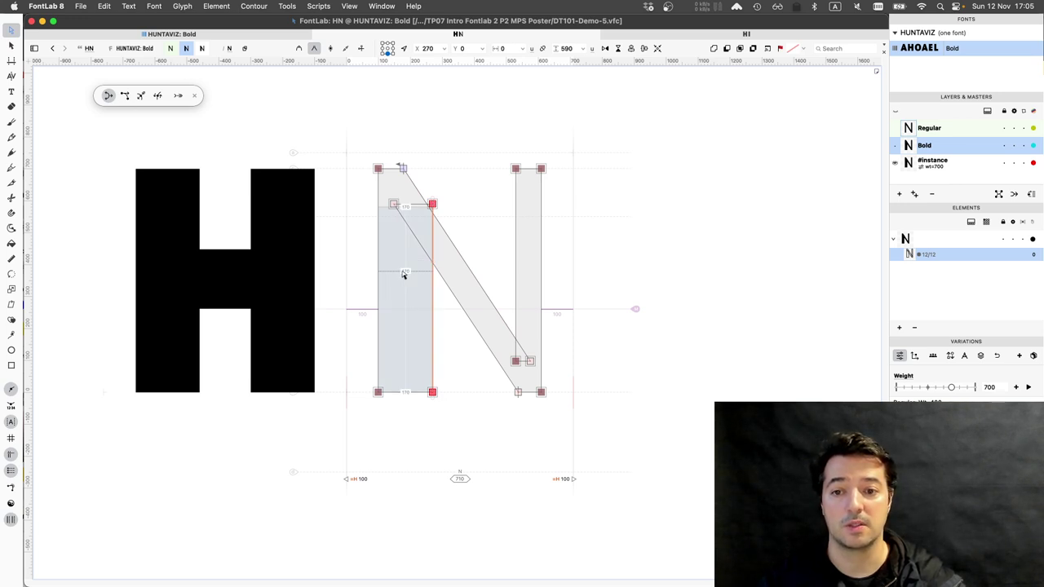
Move the inner edge of the bold N's right stem 90 units left to X 440, and select that stem's outer edge too
left_click(516, 253)
key("shift+Left")
key("shift+Left")
key("shift+Left")
key("shift+Left")
key("shift+Left")
key("shift+Left")
key("shift+Left")
key("shift+Left")
key("shift+Left")
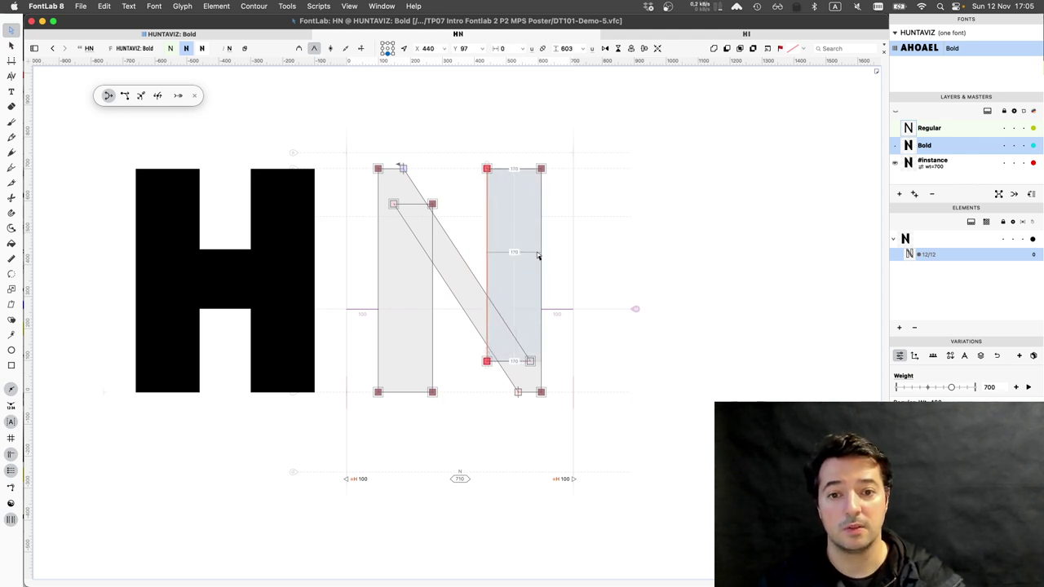
left_click(542, 256, "shift")
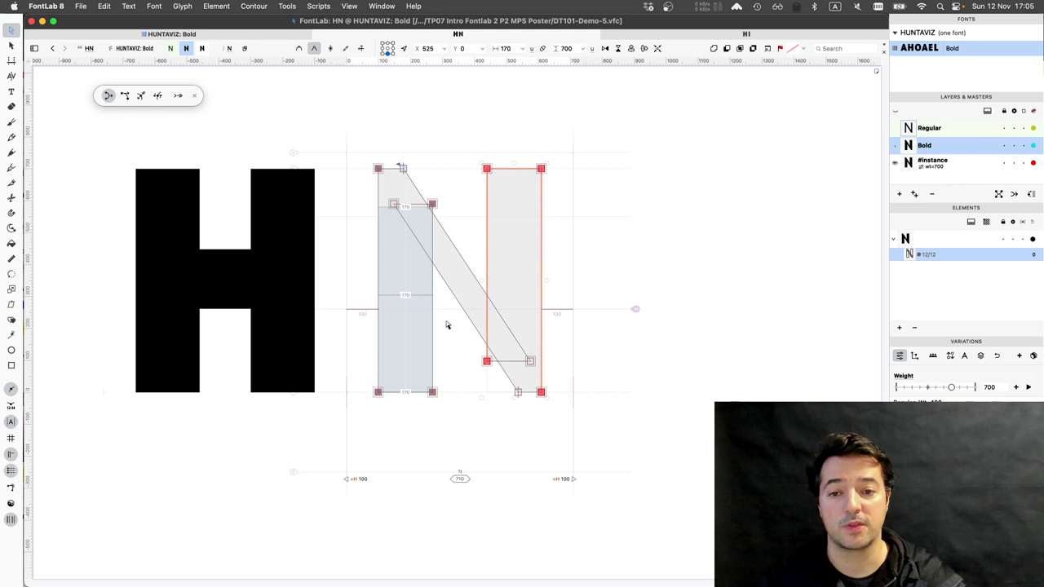
Undo the widening of both of the bold N's stems
key("super+z")
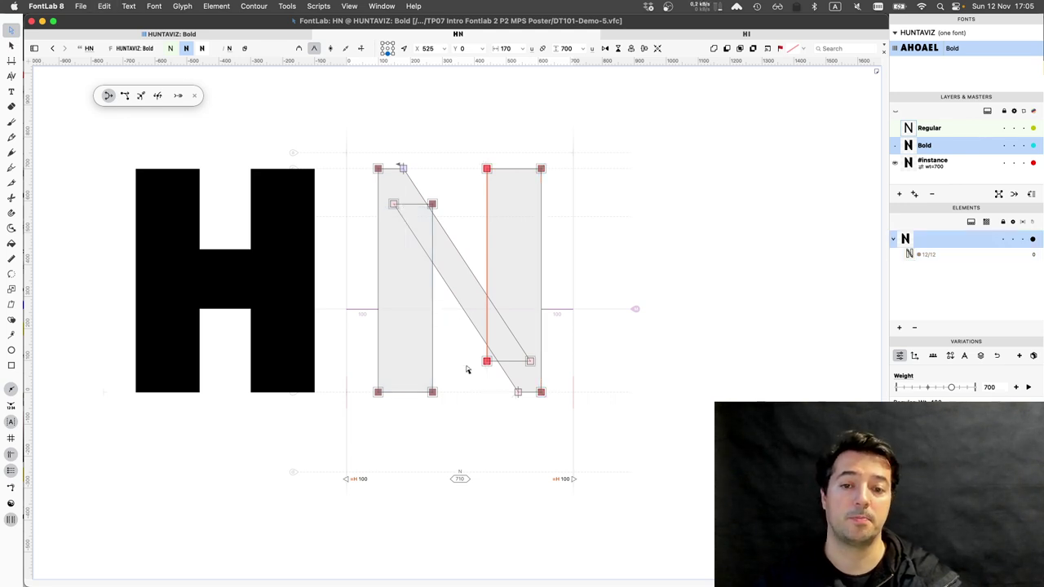
key("super+z")
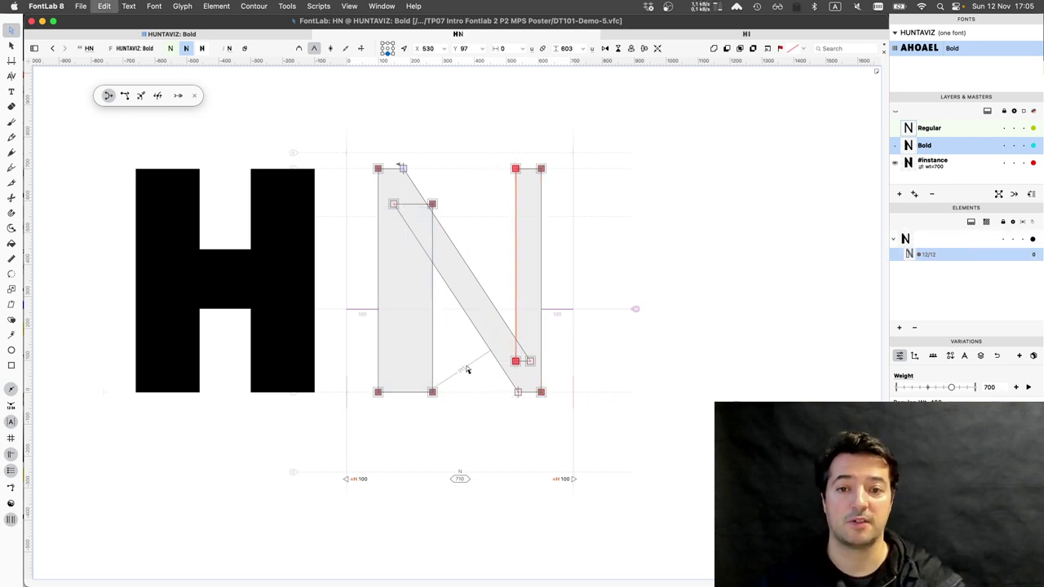
key("super+z")
key("super+z")
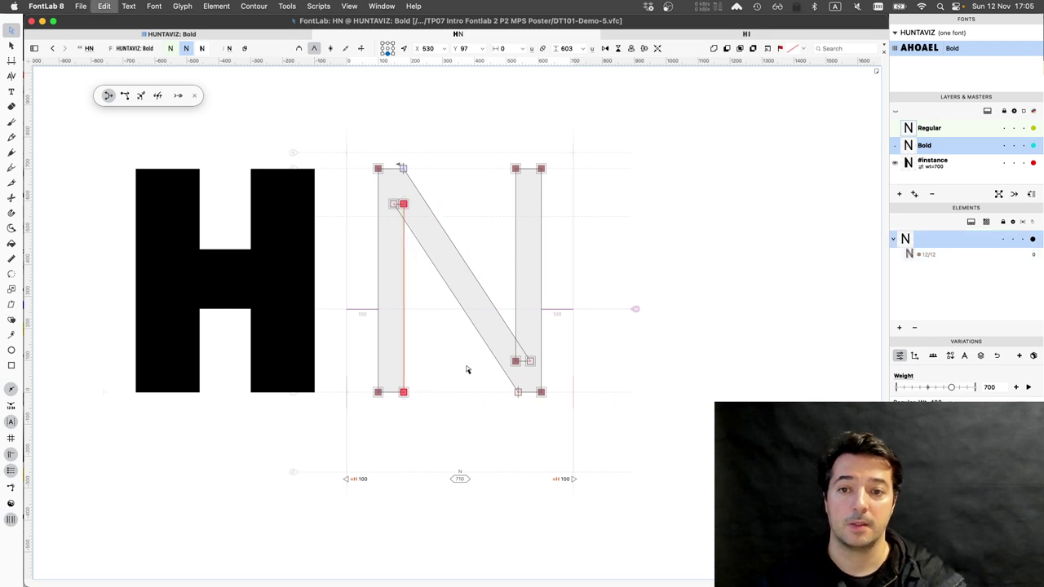
key("super+z")
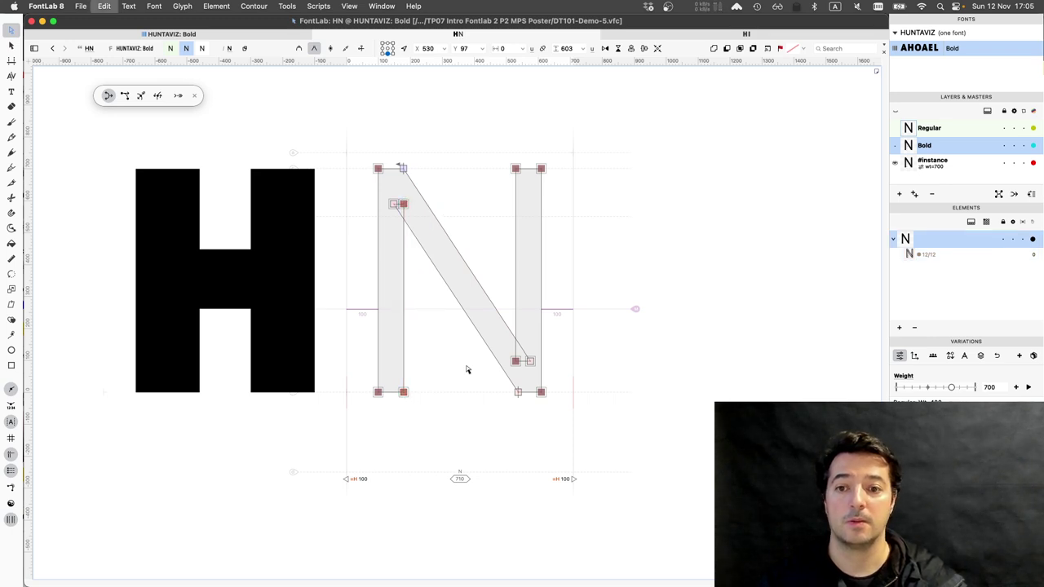
Move the inner edge of the bold N's left stem 60 units right to X 240
left_click(404, 347)
left_click(403, 347)
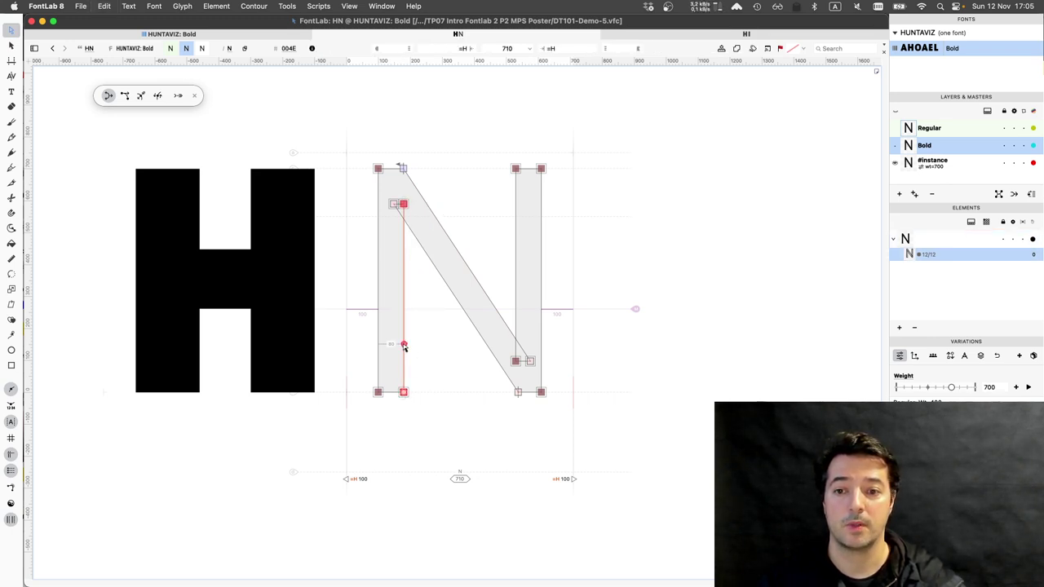
key("shift+Right")
key("shift+Right")
key("shift+Right")
key("shift+Right")
key("shift+Right")
key("shift+Right")
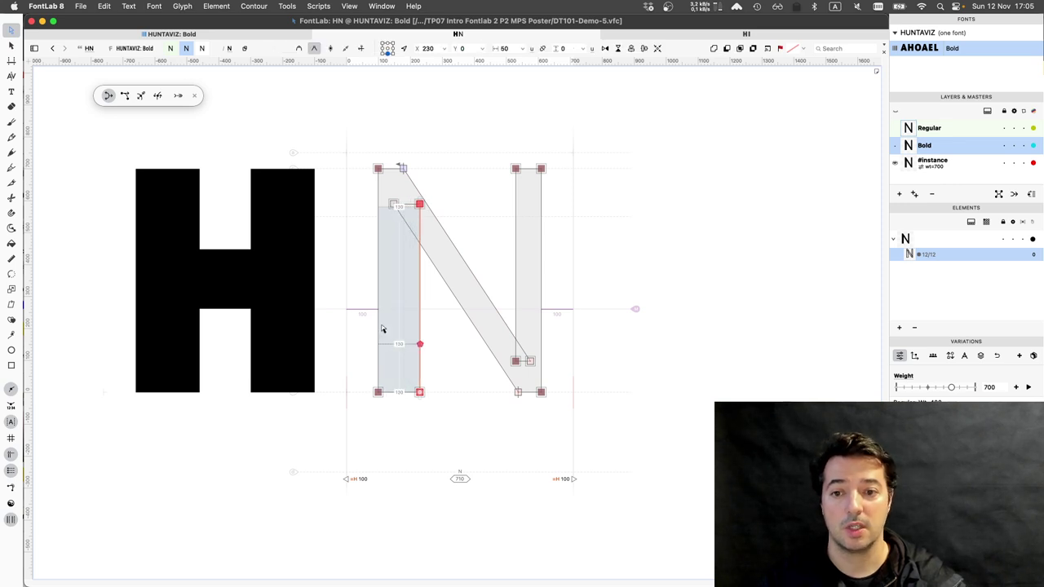
Extend the outer edge of the bold N's left stem outward by a net 50 units, making the stem 190 units wide
left_click(378, 326)
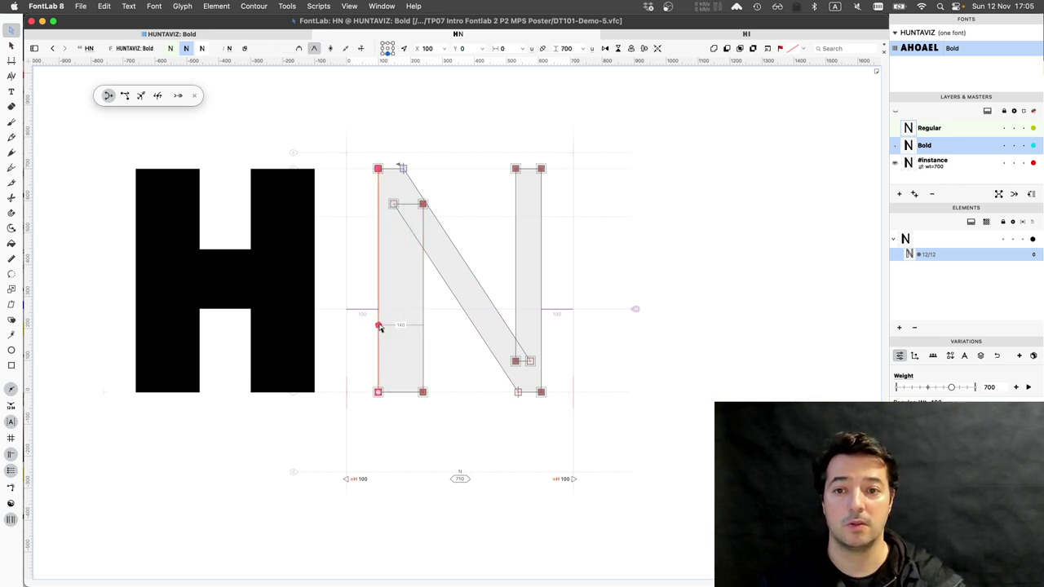
key("shift+Left")
key("shift+Left")
key("shift+Left")
key("shift+Left")
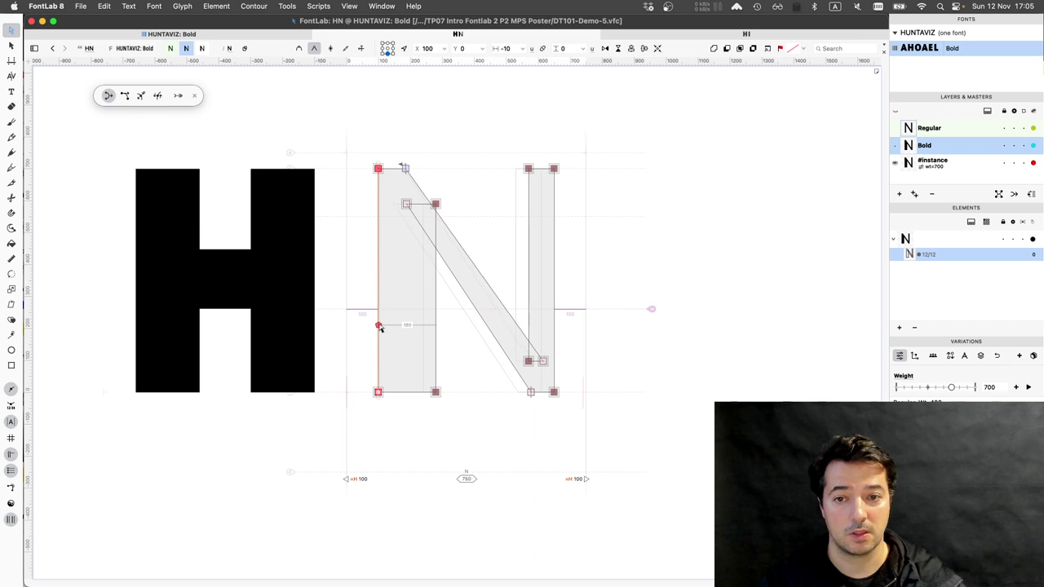
key("shift+Left")
key("shift+Left")
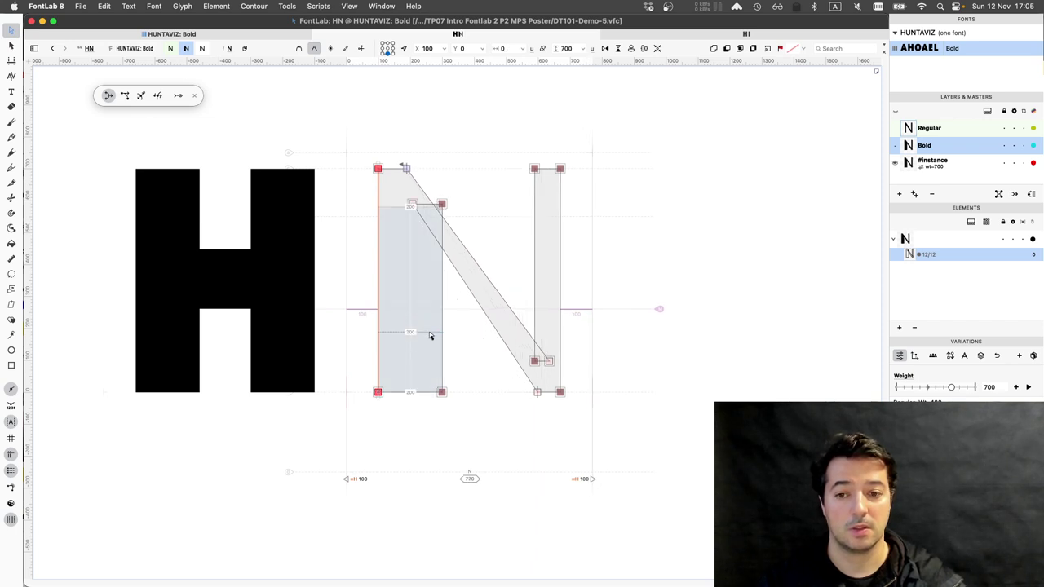
key("shift+Right")
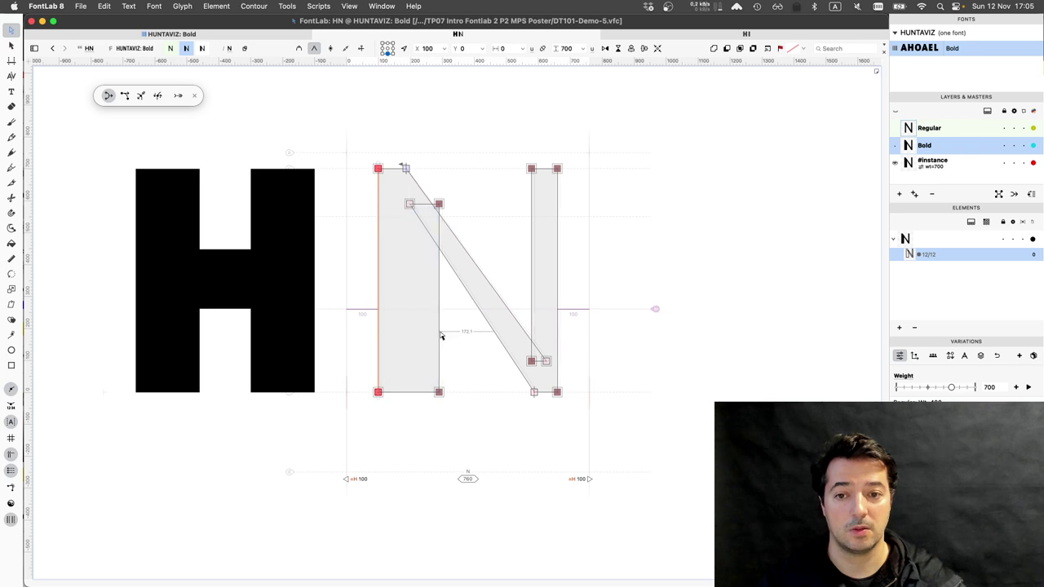
Narrow the bold N's left stem to 170 units by moving its inner edge back to X 270
left_click_drag(439, 334, 418, 334)
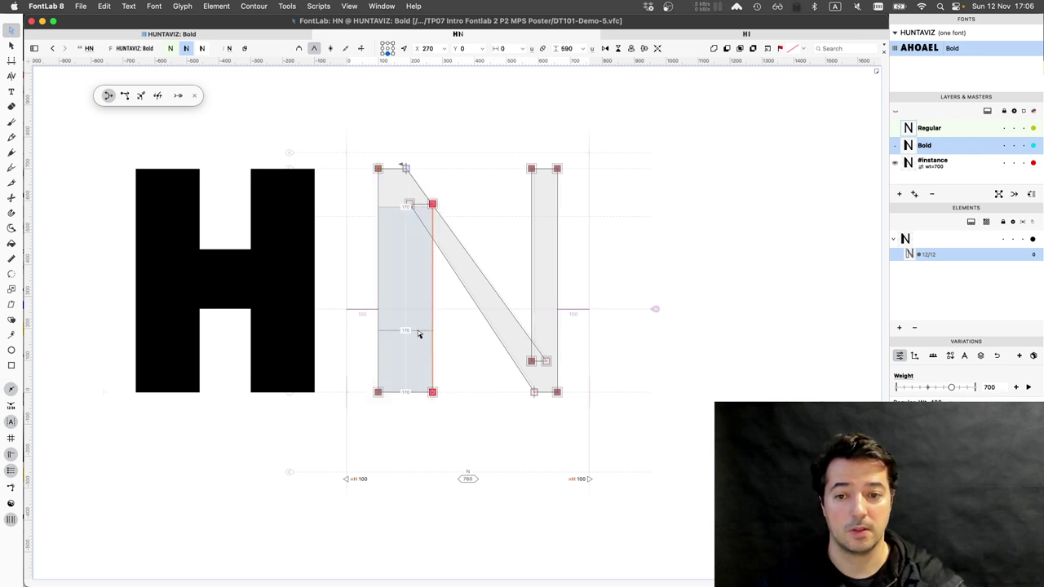
left_click(480, 319)
key("space")
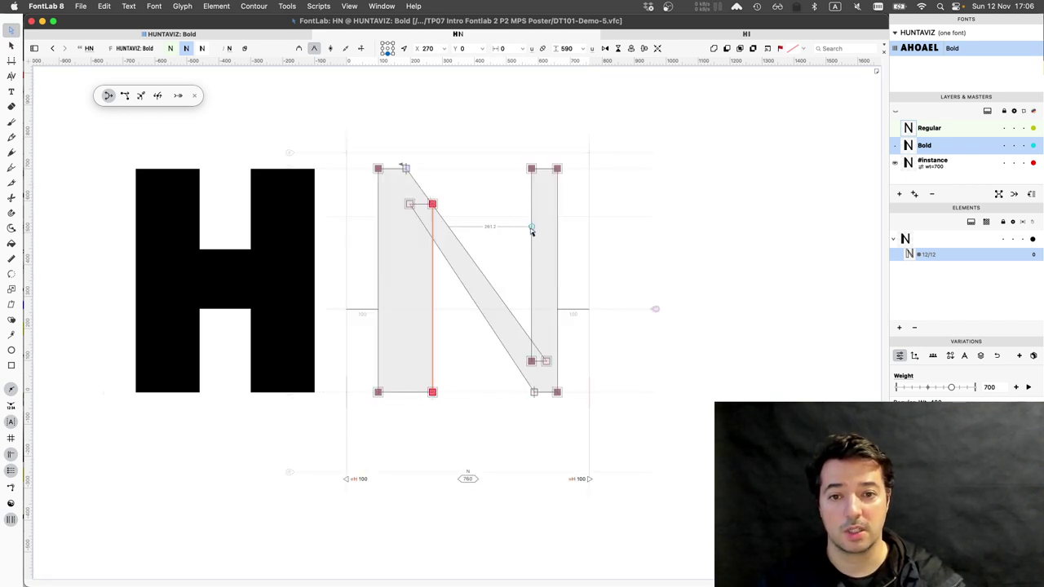
Move the inner edge of the bold N's right stem 40 units left to X 540
left_click(531, 229)
key("shift+Left")
key("shift+Left")
key("shift+Left")
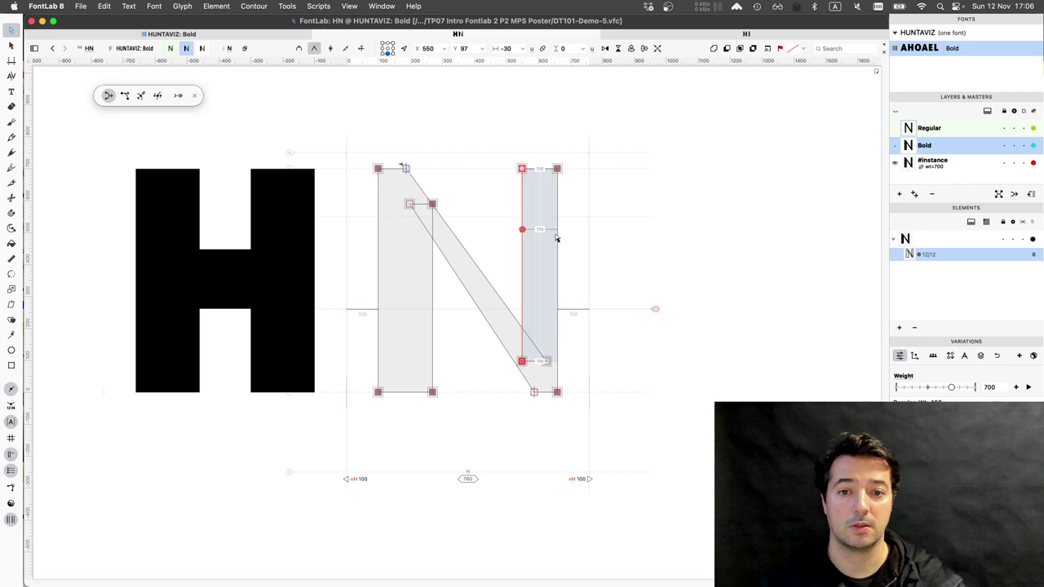
key("shift+Left")
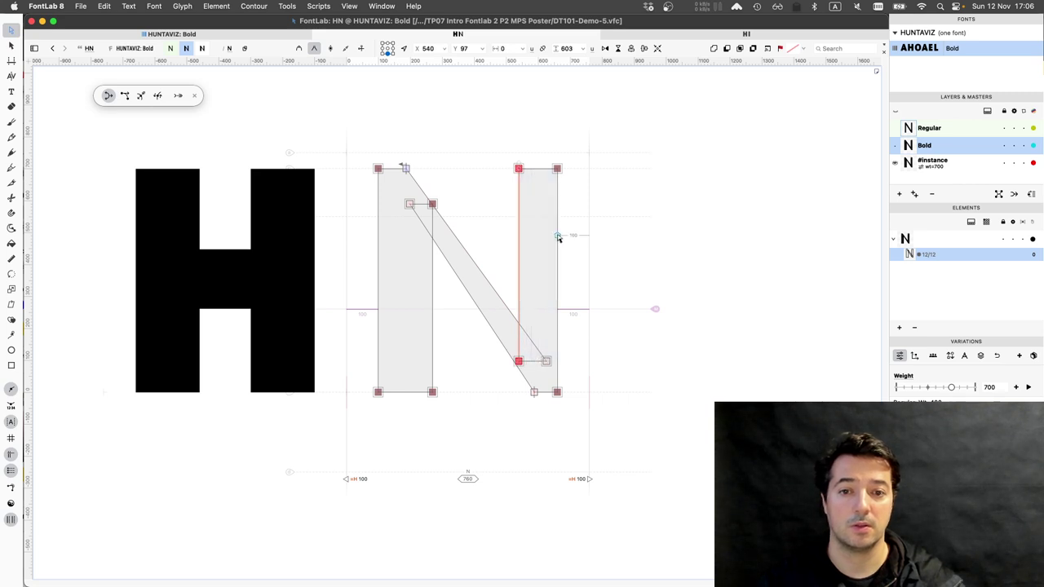
Move the outer edge of the bold N's right stem a net 50 units right to X 710, making the stem 170 units wide
left_click(558, 237)
key("shift+Right")
key("shift+Right")
key("shift+Right")
key("shift+Right")
key("shift+Right")
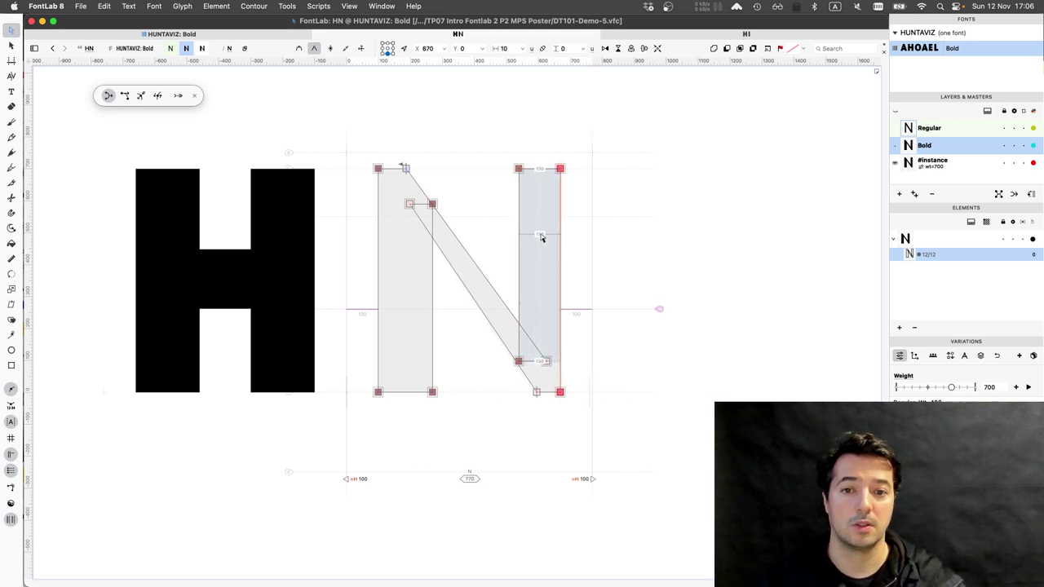
key("shift+Right")
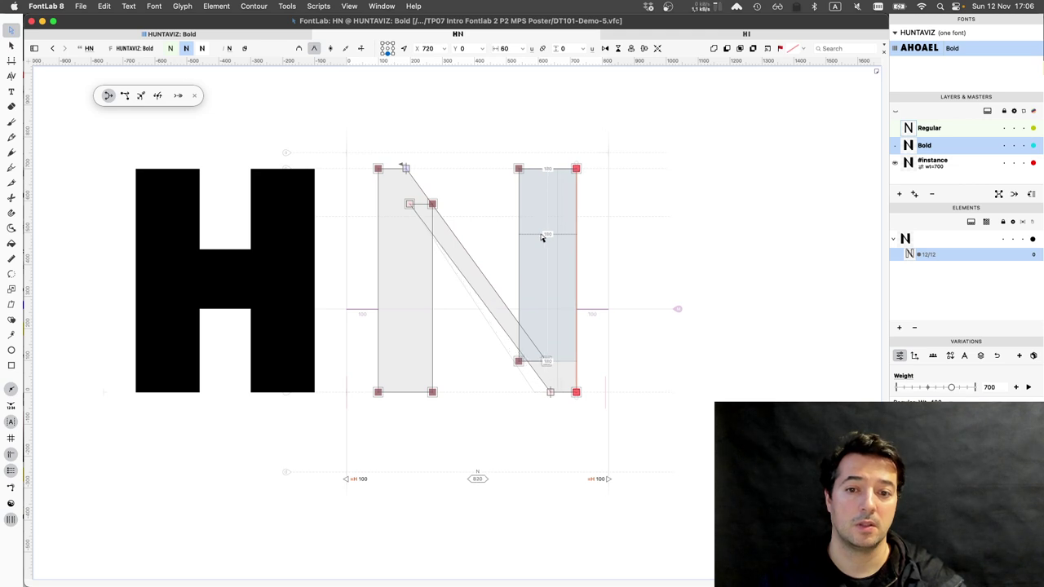
key("shift+Left")
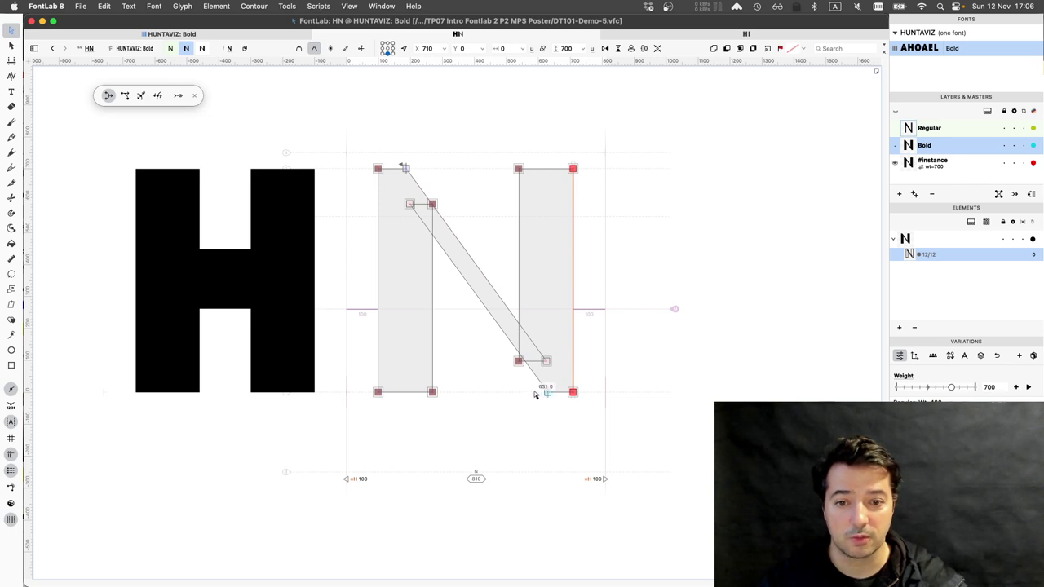
Thicken the bold N's diagonal by moving its baseline node left to X 570 and its cap-height node 30 units right to X 217
left_click_drag(534, 394, 590, 389)
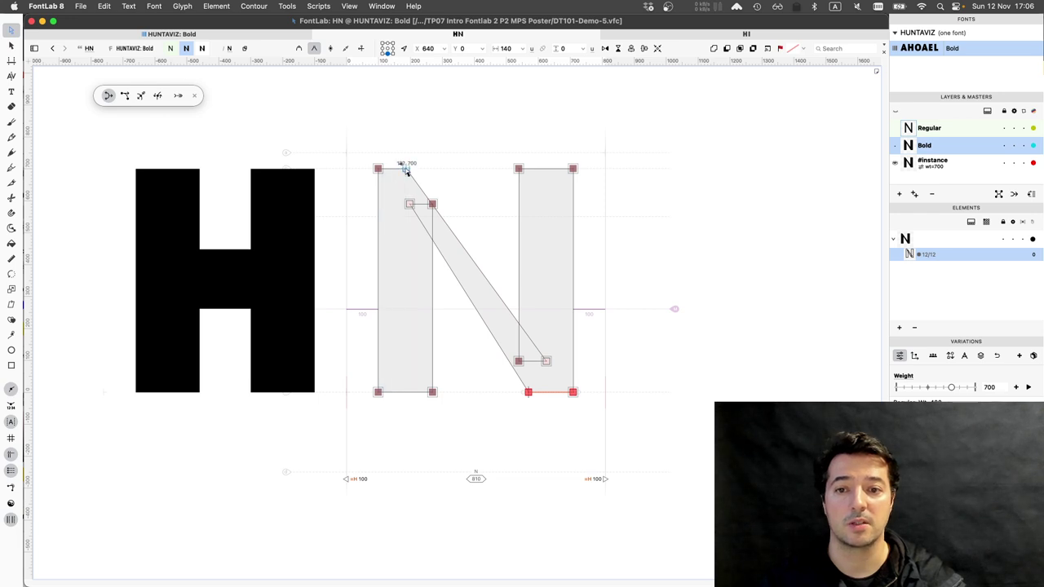
left_click(406, 169)
key("shift+Right")
key("shift+Right")
key("shift+Right")
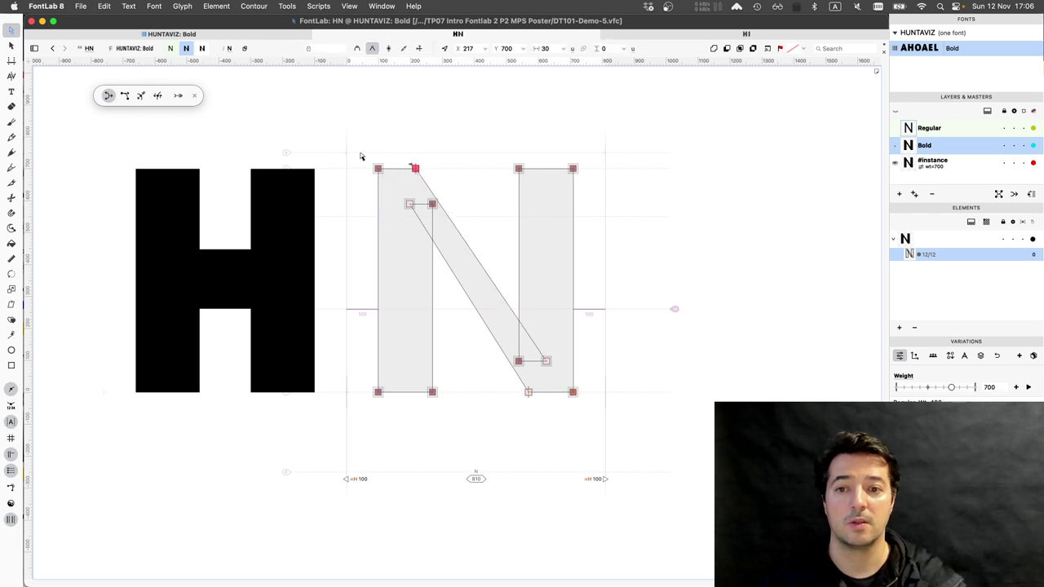
Move the diagonal's cap-height node further right to X 240, so the bold N's upper-left edge spans 140 units like the baseline one
left_click_drag(363, 156, 417, 170)
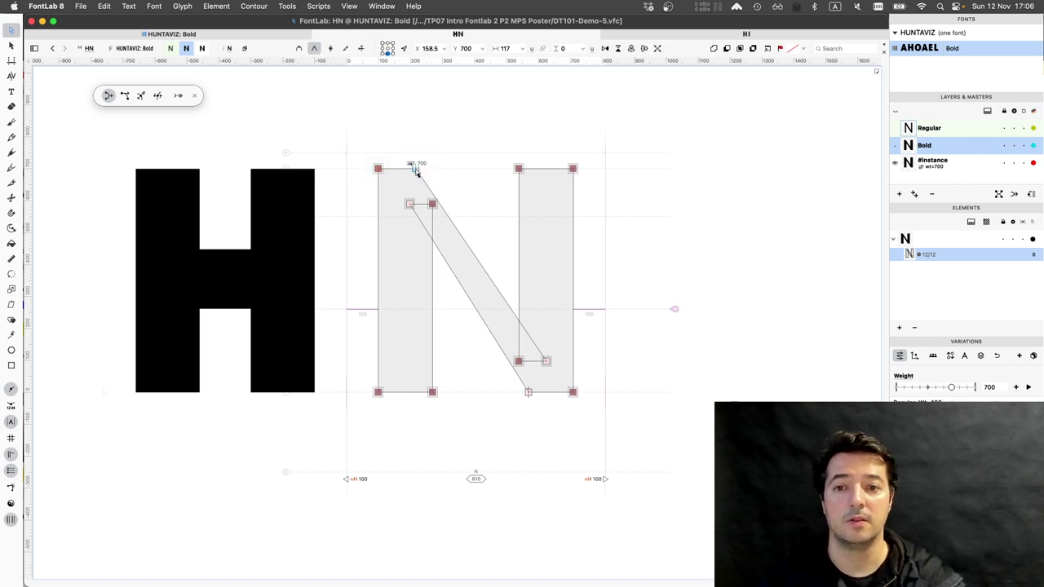
left_click(415, 171)
key("shift+Right")
key("shift+Right")
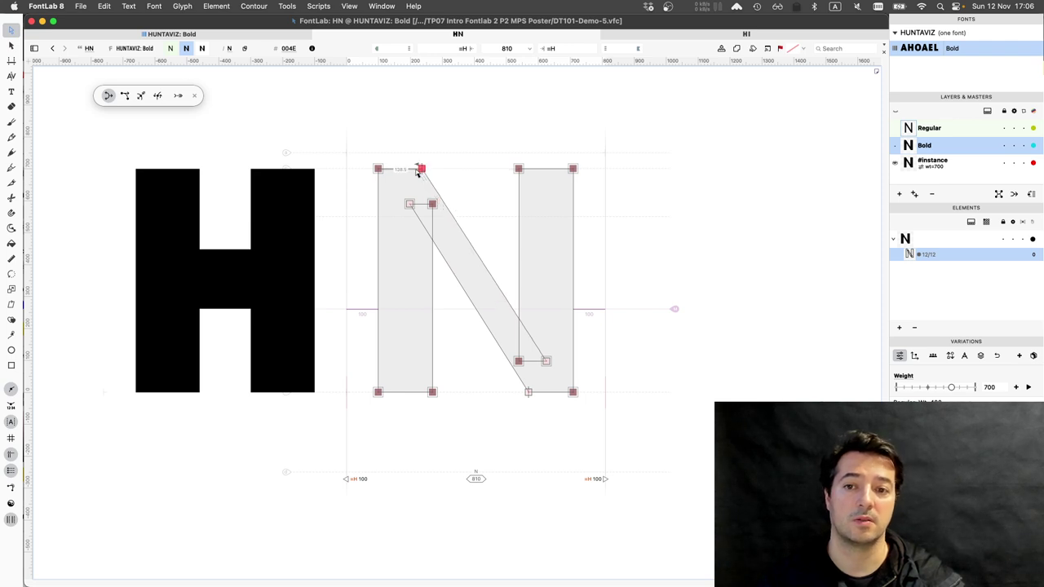
key("Right")
key("Right")
key("Right")
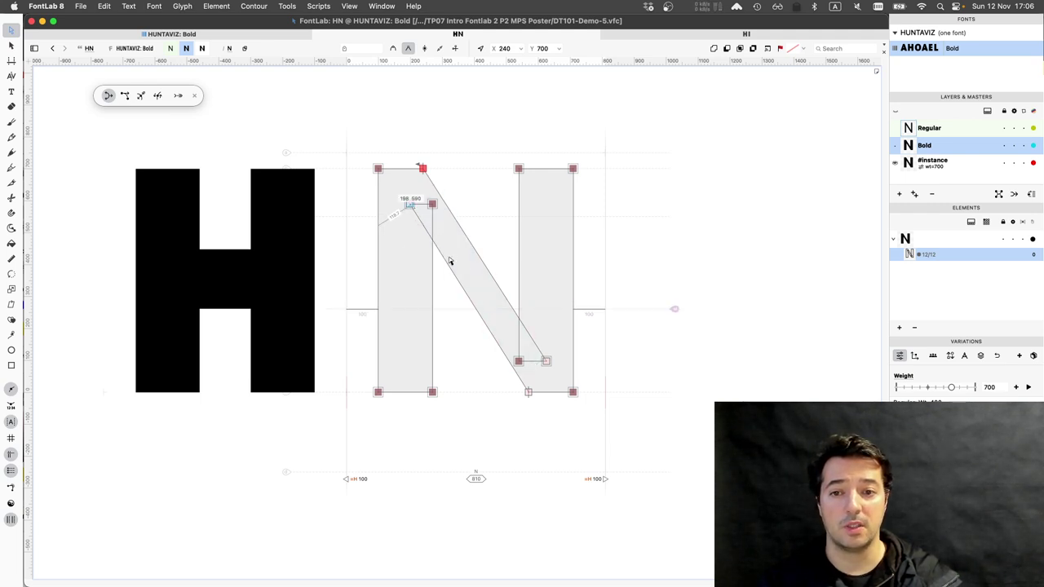
Measure the thickness of the bold N's diagonal horizontally near mid-height with the ruler tool
left_click(410, 204)
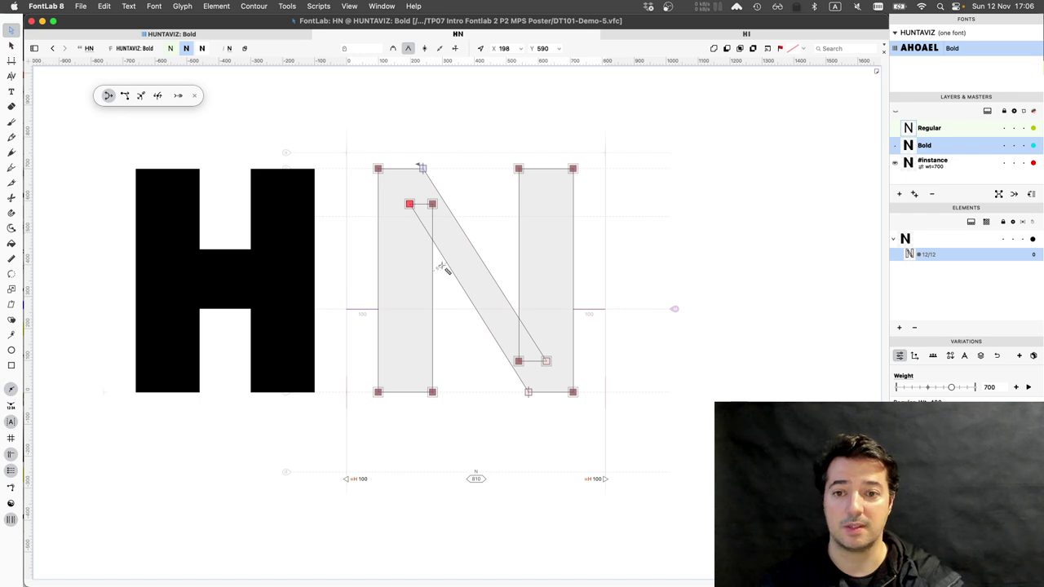
key("m")
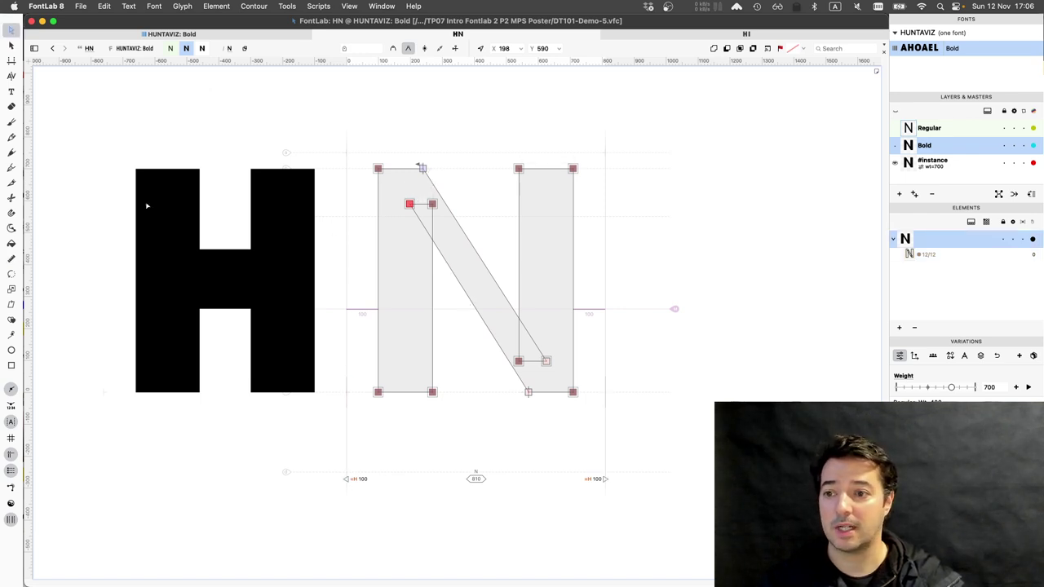
left_click(12, 259)
left_click(13, 261)
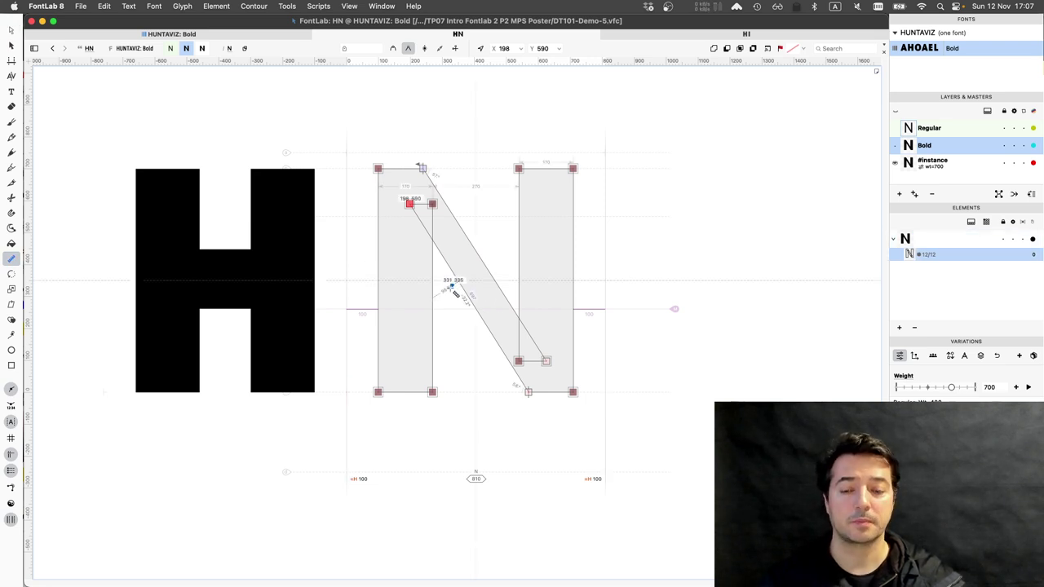
left_click_drag(453, 286, 507, 290)
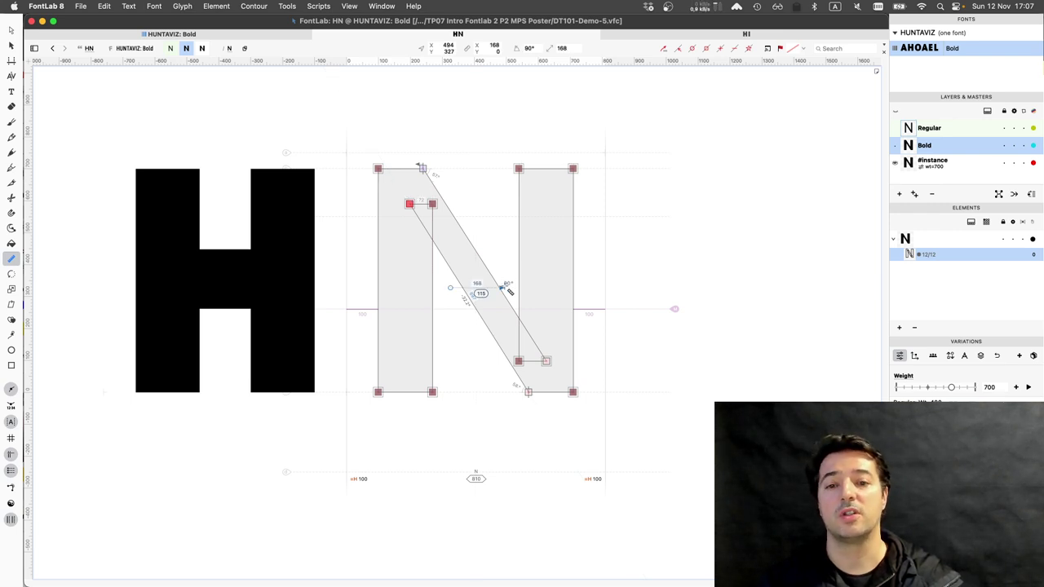
left_click_drag(502, 288, 503, 285)
key("super")
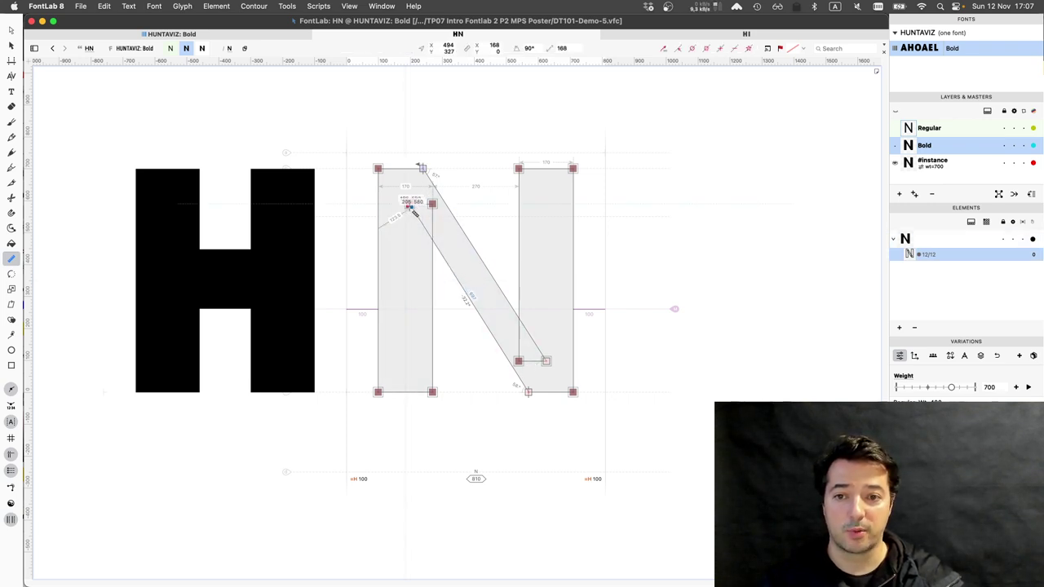
Lower the hidden upper-left end node of the bold N's diagonal to Y 550, keeping it at X 198
key("super")
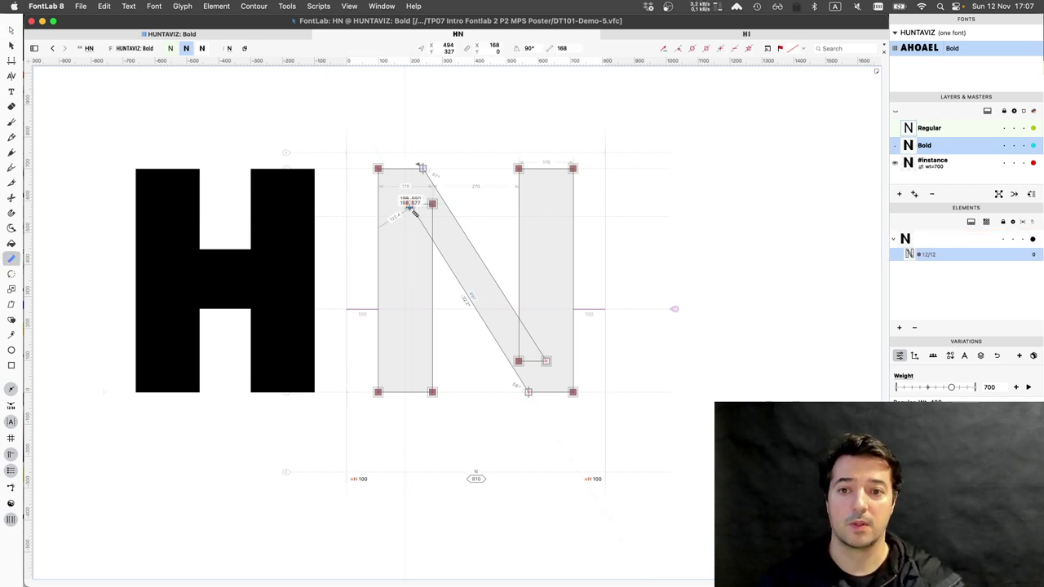
key("super")
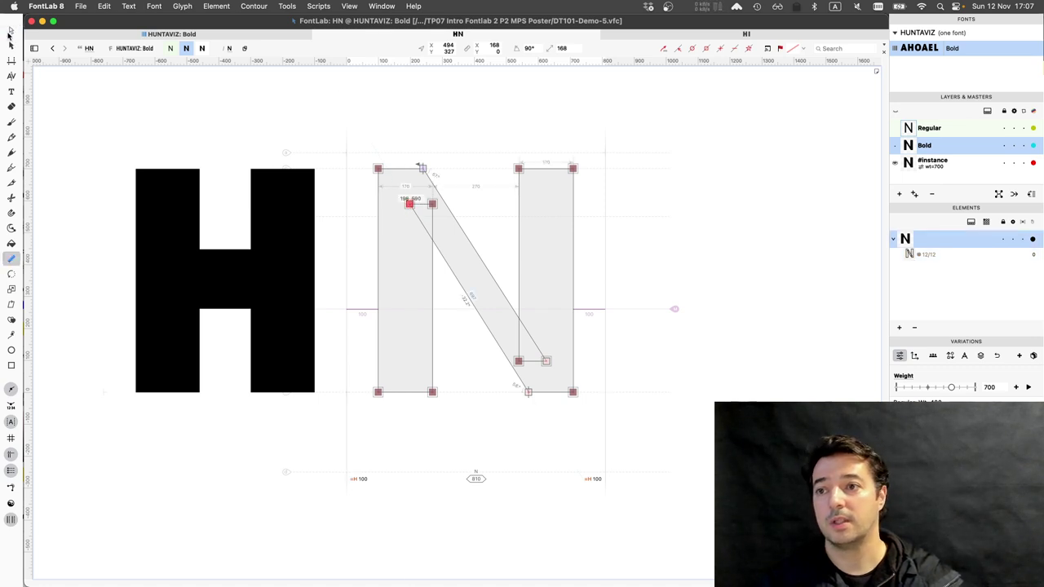
key("a")
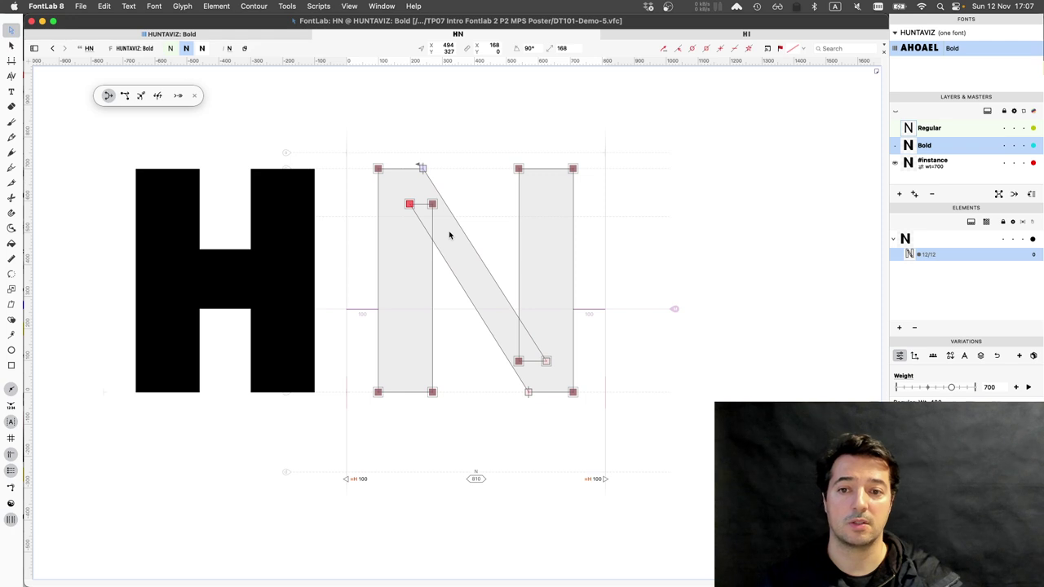
key("shift+Down")
key("shift+Down")
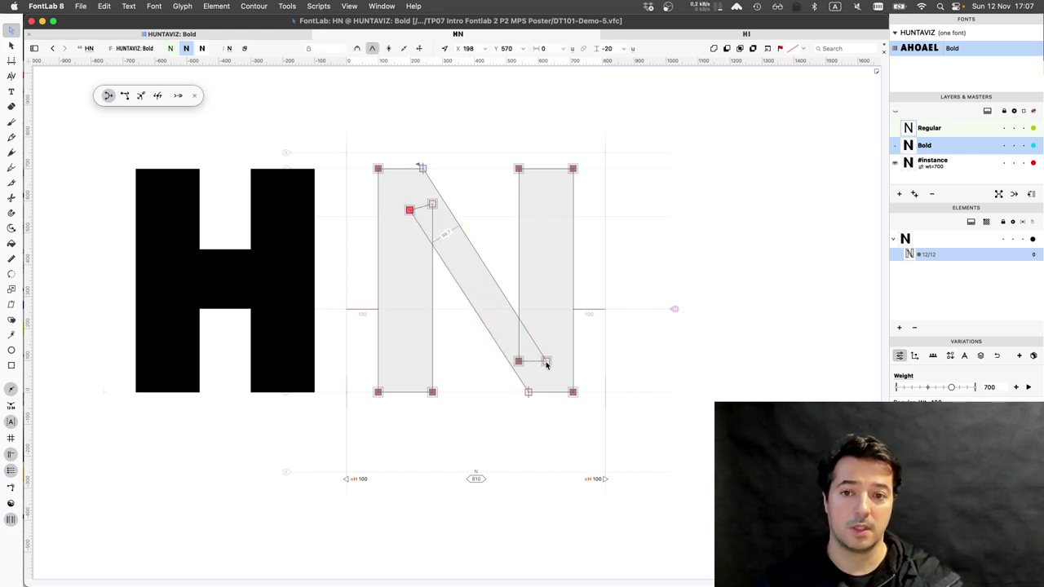
Raise the hidden lower-right end node of the bold N's diagonal 50 units to Y 147
left_click_drag(546, 364, 547, 365)
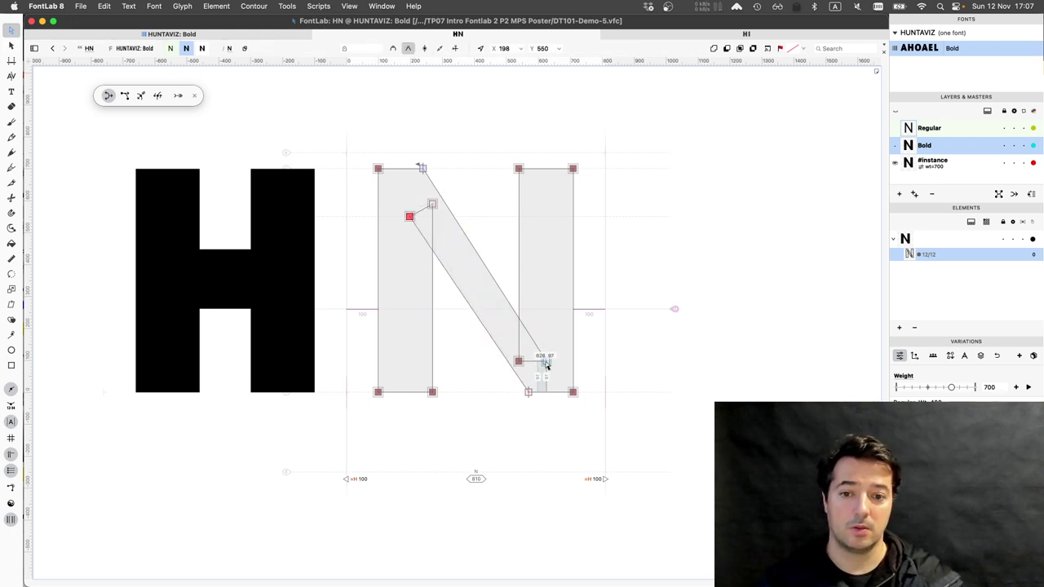
left_click(547, 365)
key("shift+Up")
key("shift+Up")
key("shift+Up")
key("shift+Up")
key("shift+Up")
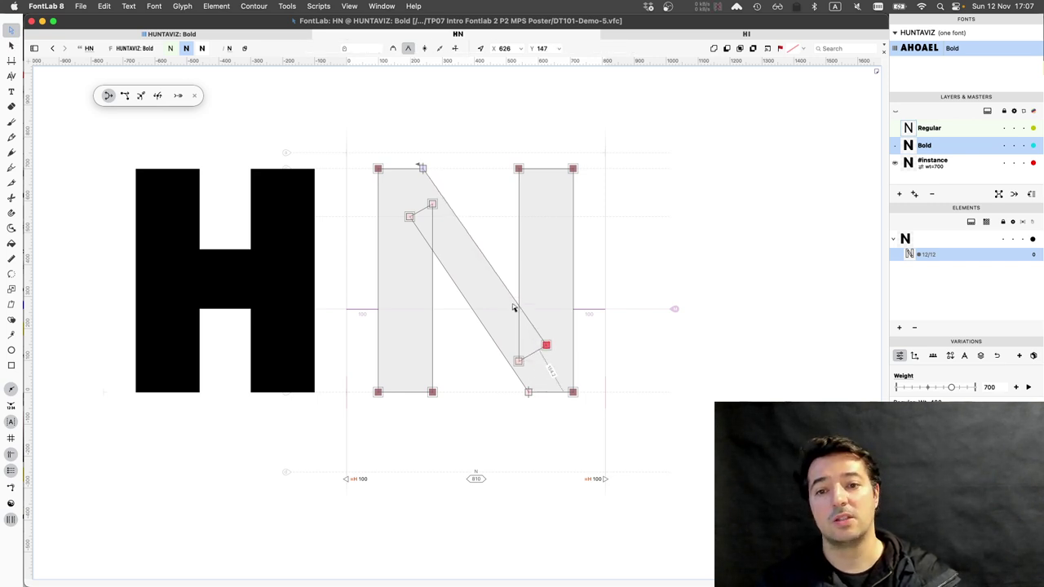
Thicken the diagonal further by raising its lower-right end node to Y 191 and lowering its upper-left end node to Y 492
mouse_move(464, 268)
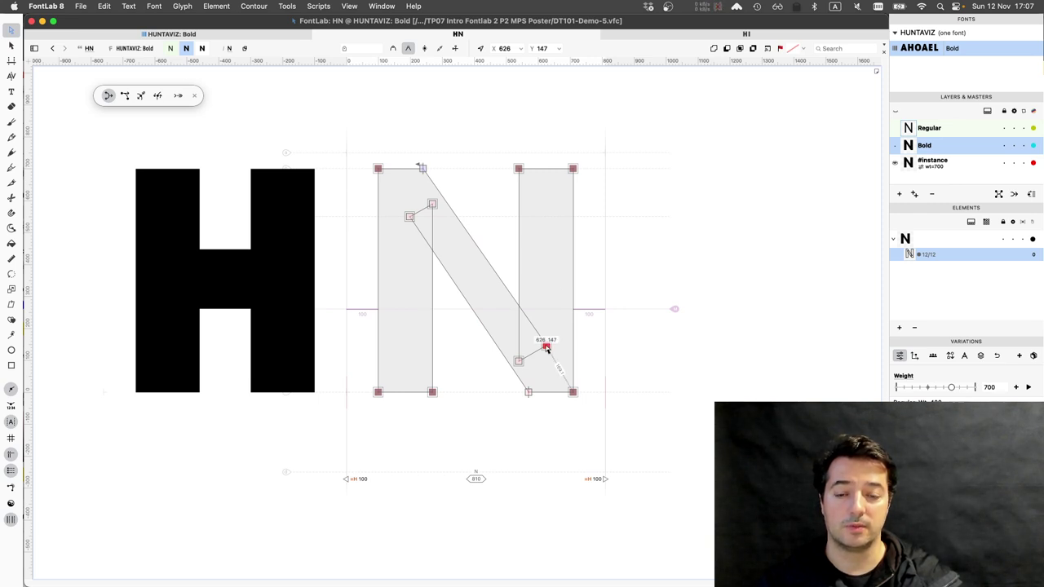
left_click_drag(546, 348, 546, 332)
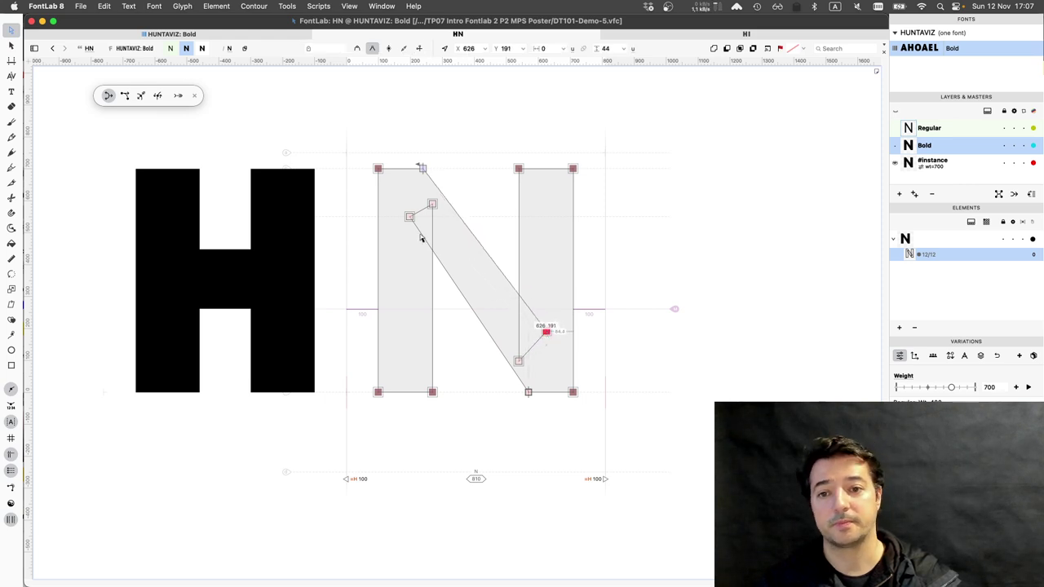
mouse_move(409, 217)
left_mouse_down()
mouse_move(410, 243)
mouse_move(409, 234)
left_mouse_up()
key("space")
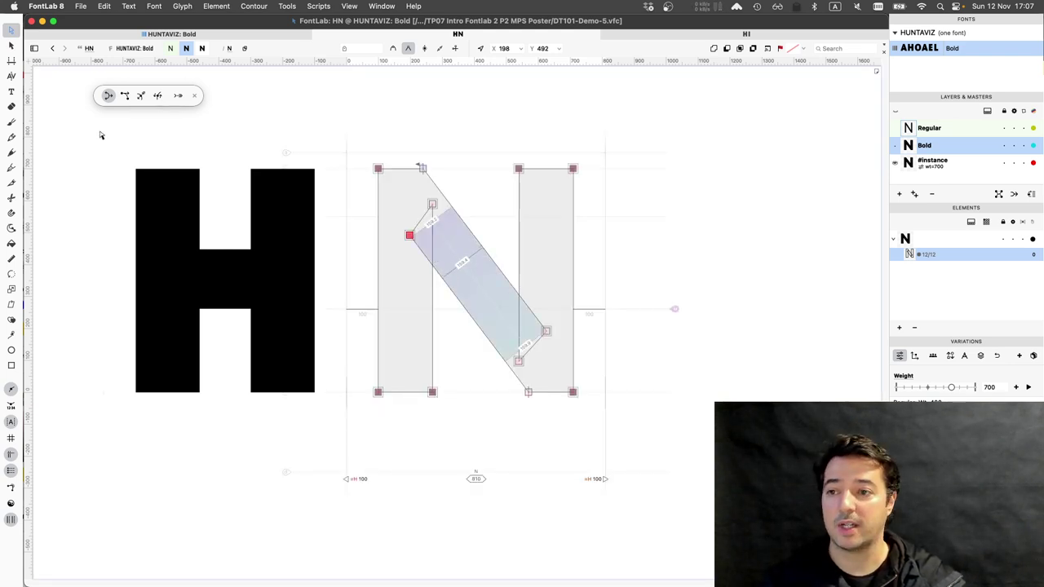
Measure the thickness of the thickened diagonal horizontally near mid-height with the ruler tool
left_click(7, 264)
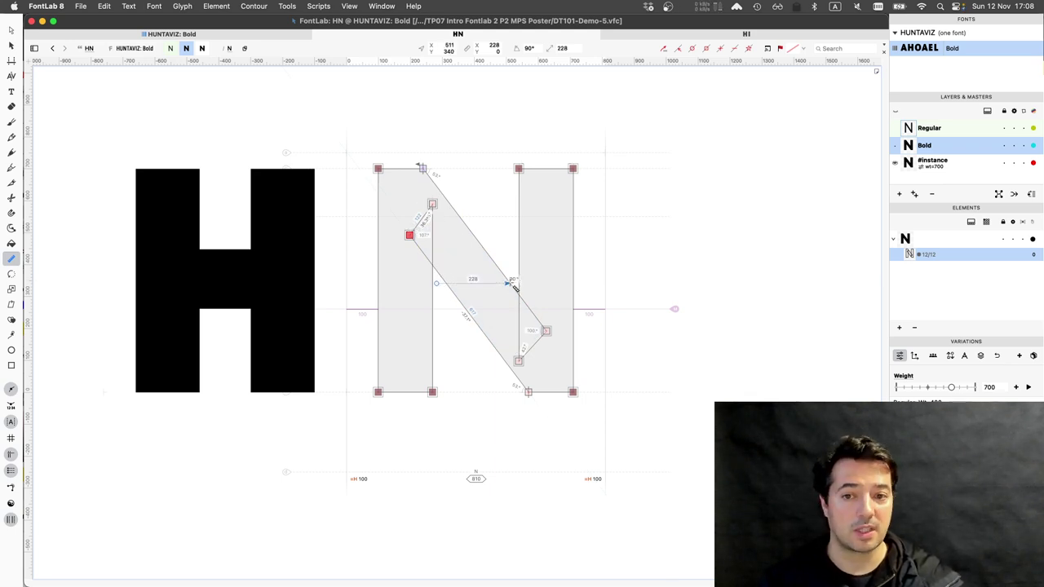
key("space")
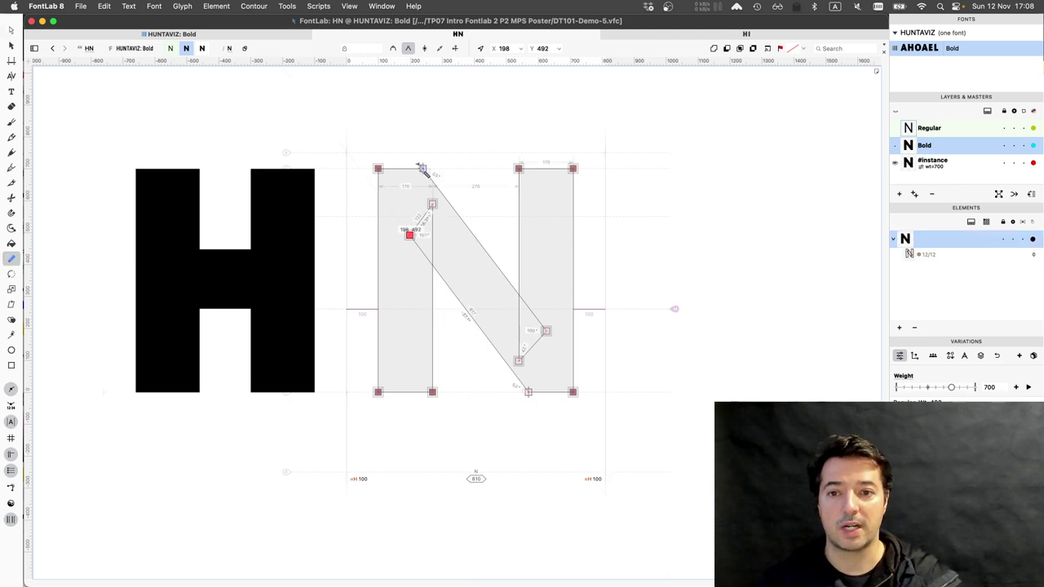
key("a")
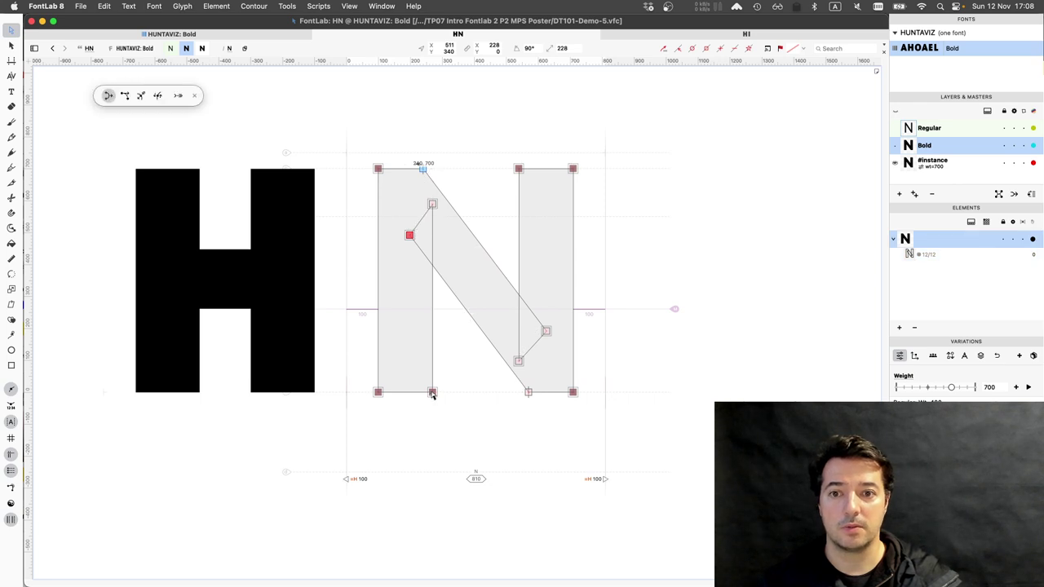
left_click(422, 168)
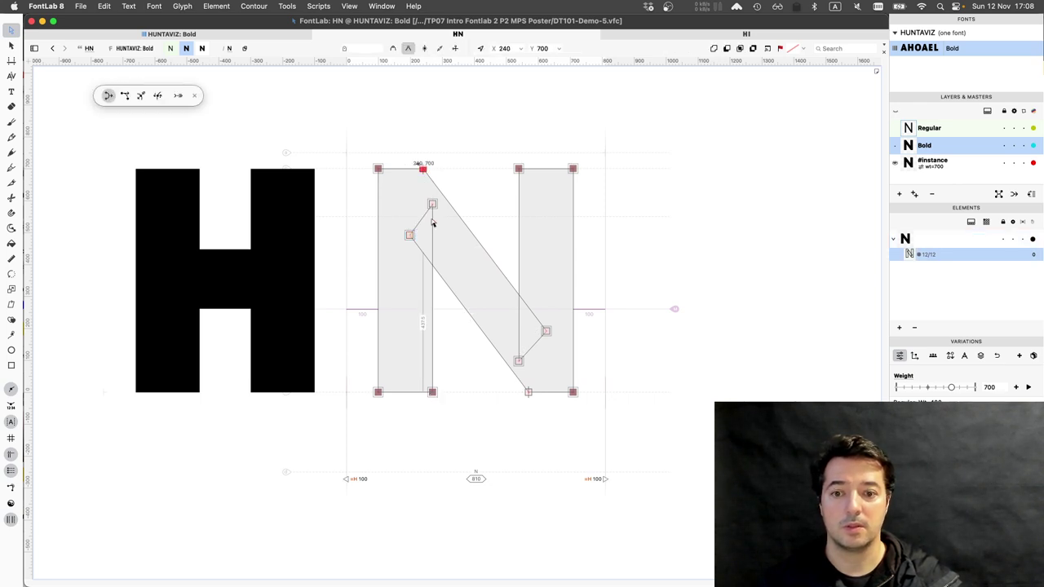
left_click(432, 392, "shift")
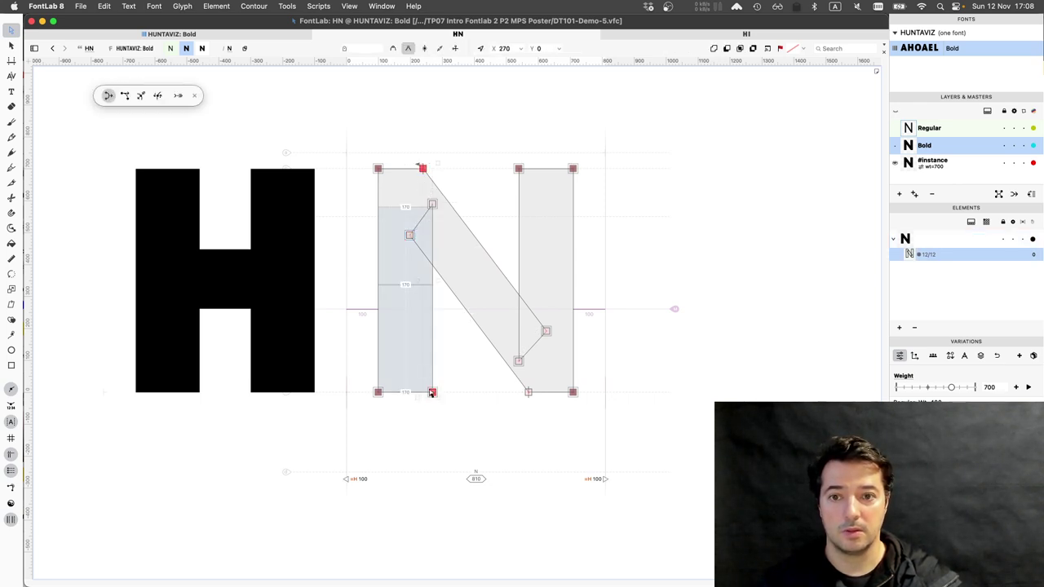
left_click(432, 392, "shift")
left_click_drag(432, 392, 429, 393)
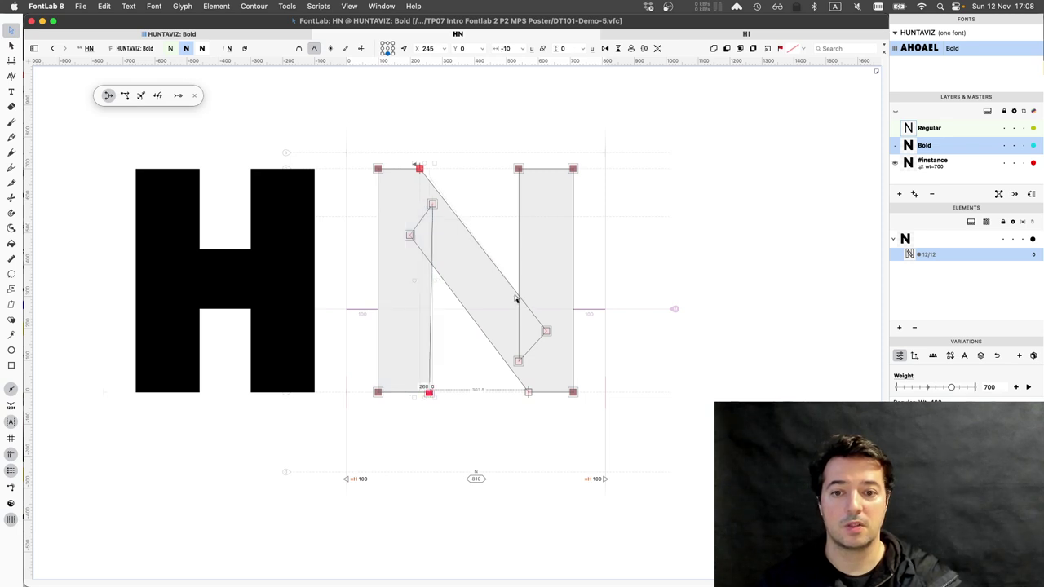
key("super+z")
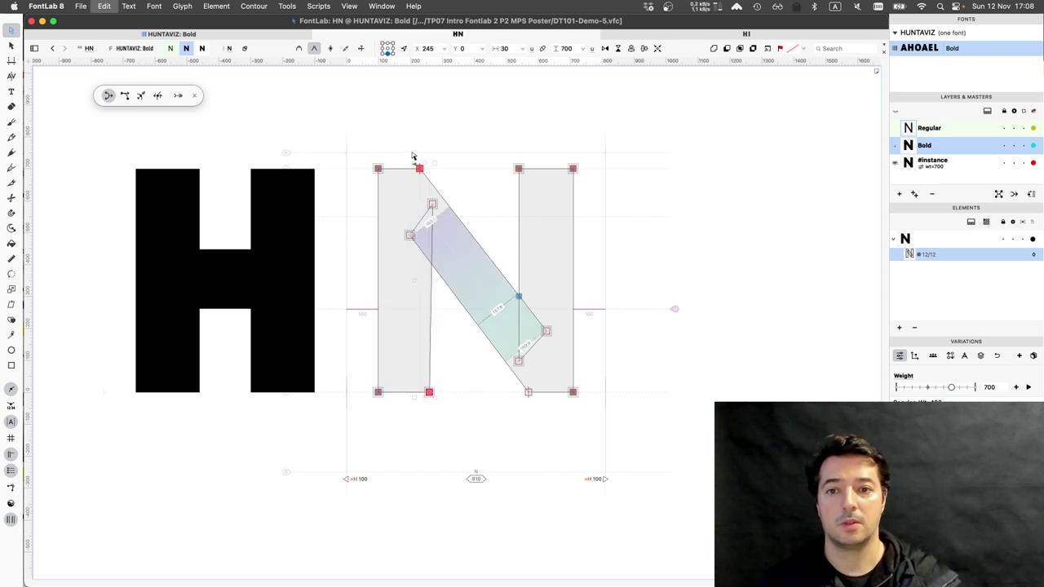
Move the left stem's inner edge and the diagonal's cap-height node 20 units left, making the stem 150 units wide
left_click_drag(412, 152, 433, 181)
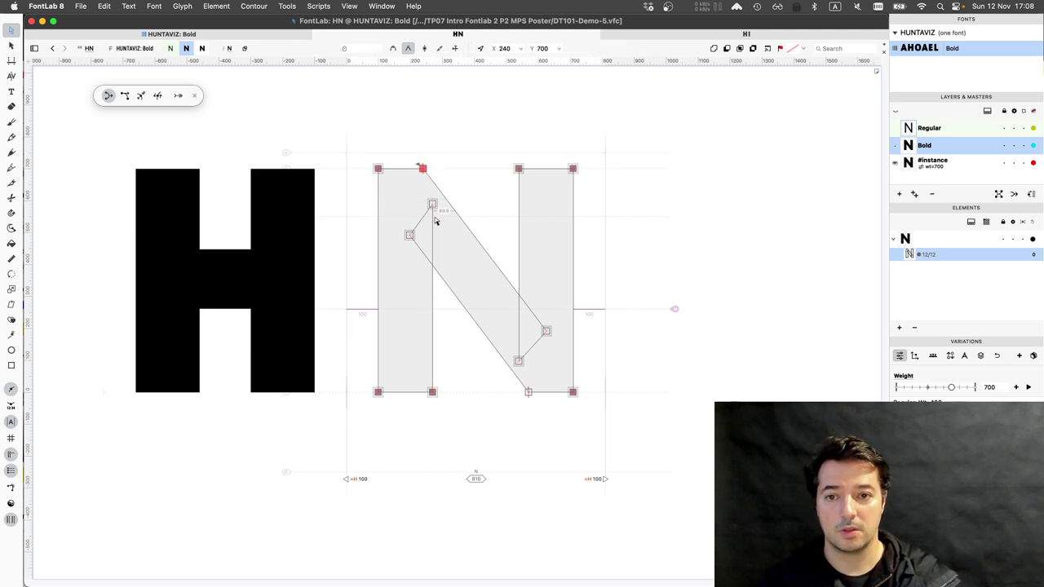
left_click_drag(440, 368, 419, 397)
key("shift+Left")
key("shift+Left")
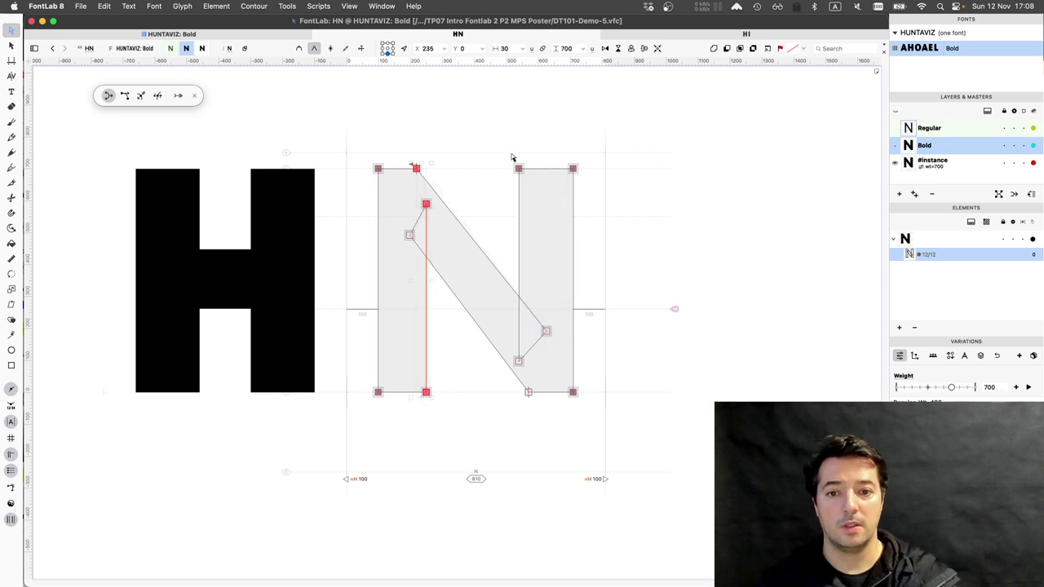
Move the right stem's inner edge and the diagonal's baseline node 20 units right, and preview the filled N beside the H
left_click_drag(512, 155, 529, 393)
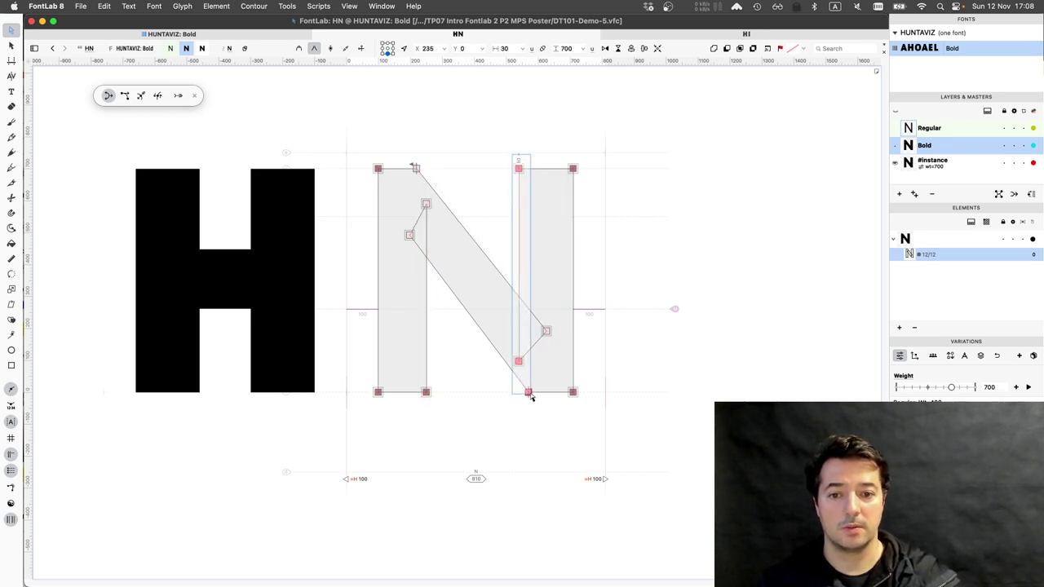
key("shift+Right")
key("shift+Right")
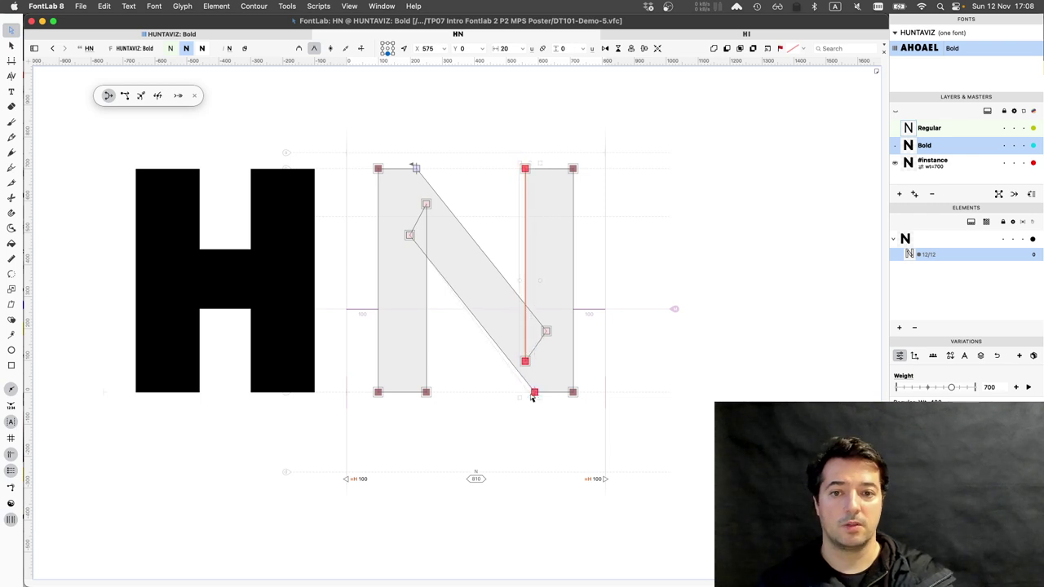
key("space")
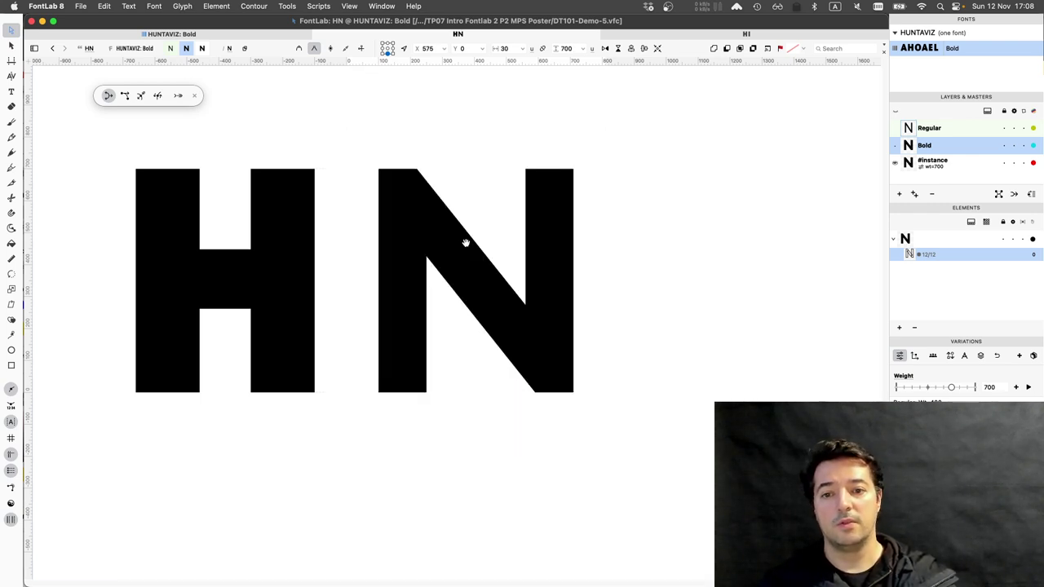
key("`")
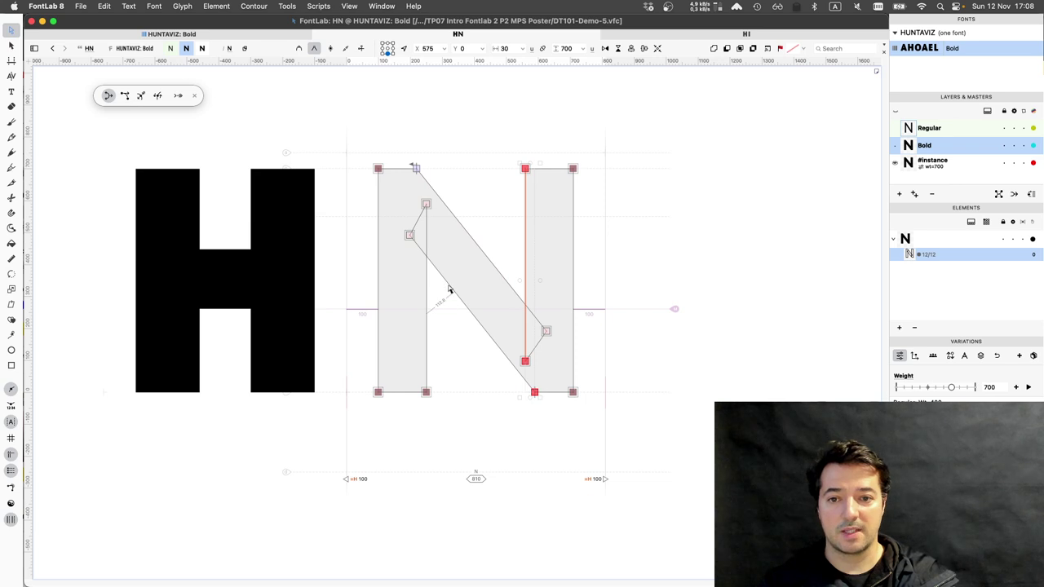
left_click(454, 348)
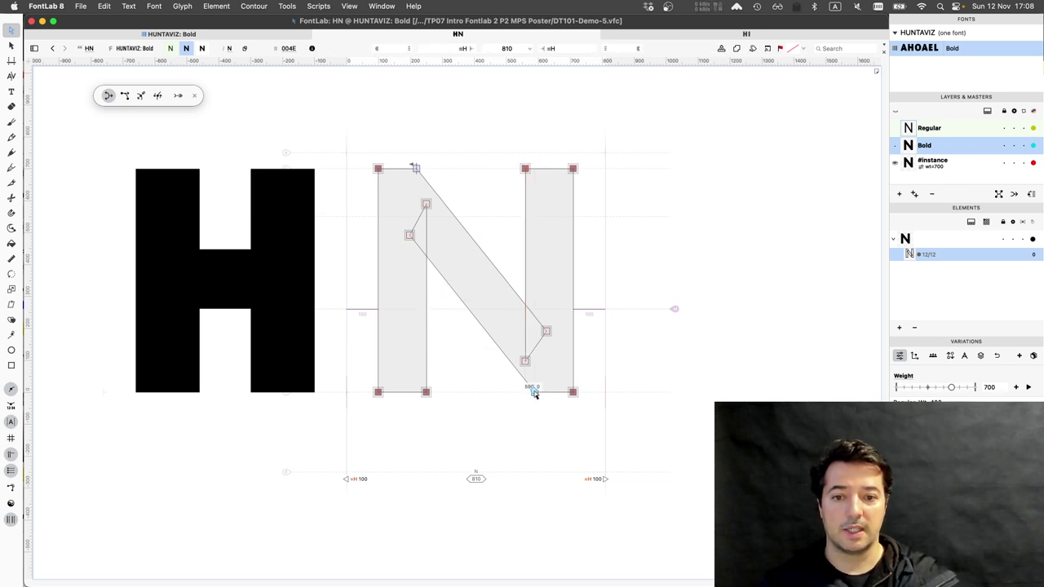
Adjust the diagonal's hidden end nodes, moving the lower-right one to X 620, Y 198 and the upper-left one to Y 456
left_click(546, 332)
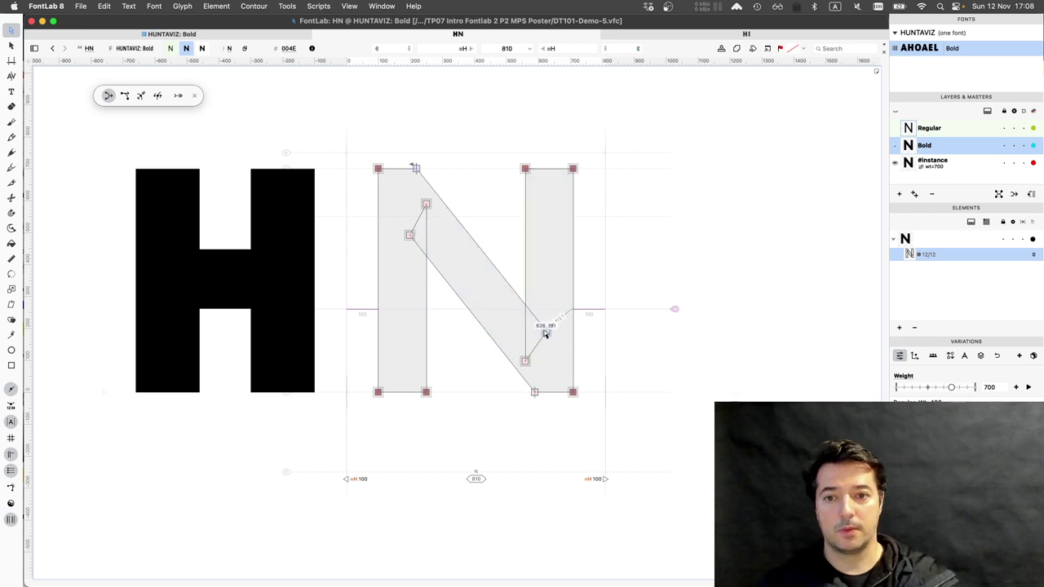
left_click_drag(547, 332, 542, 327)
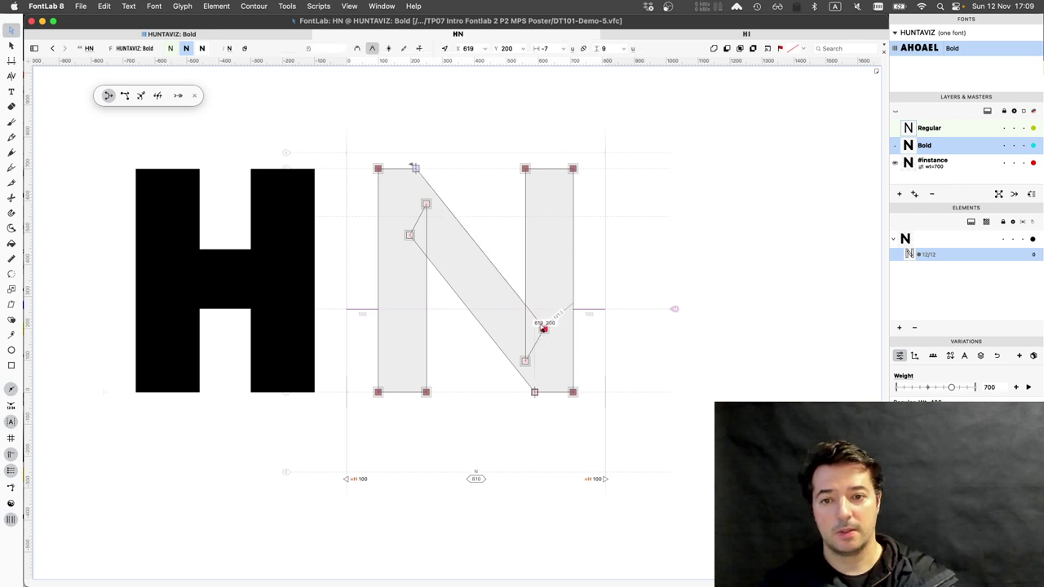
left_click(410, 248)
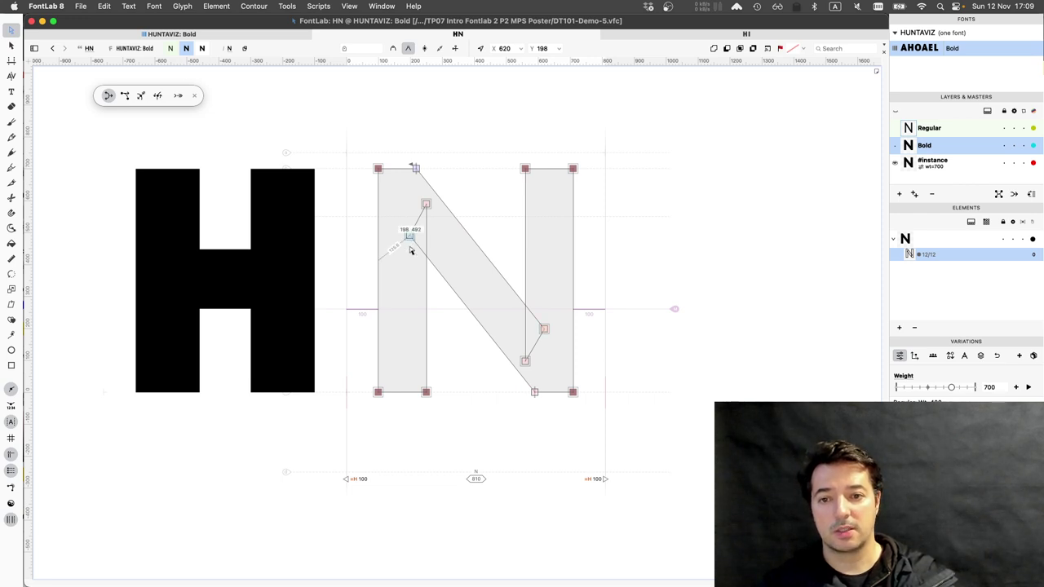
left_click_drag(409, 237, 411, 249)
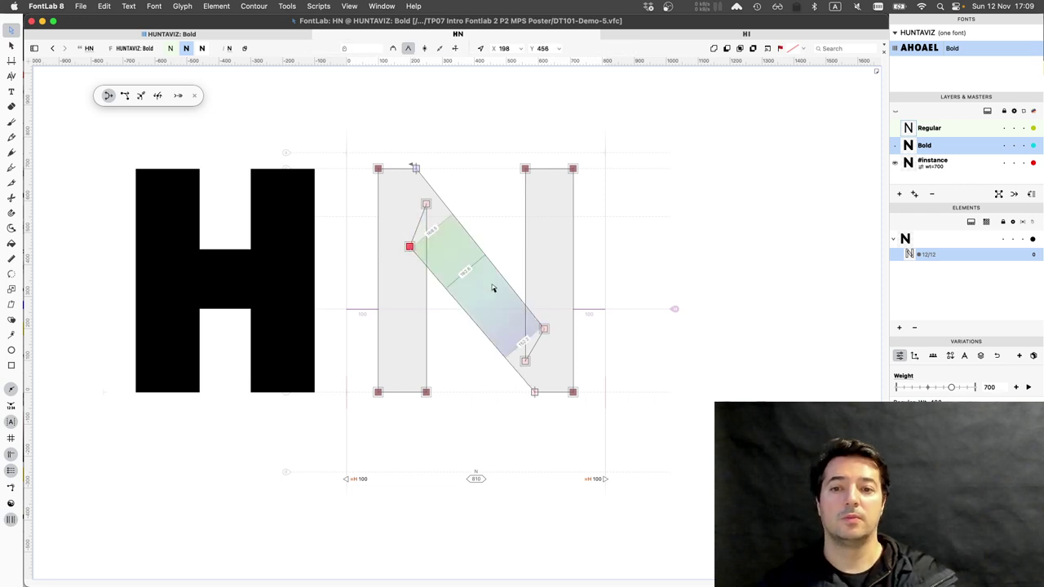
key("space")
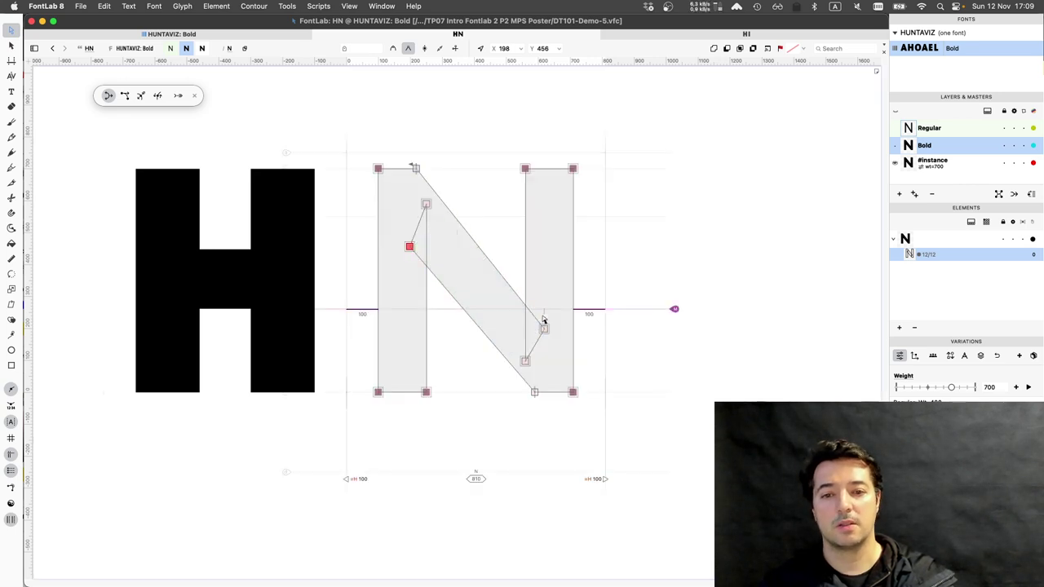
Move the diagonal's hidden lower-right end node to X 640, Y 238 and preview the filled letter
left_click(544, 326)
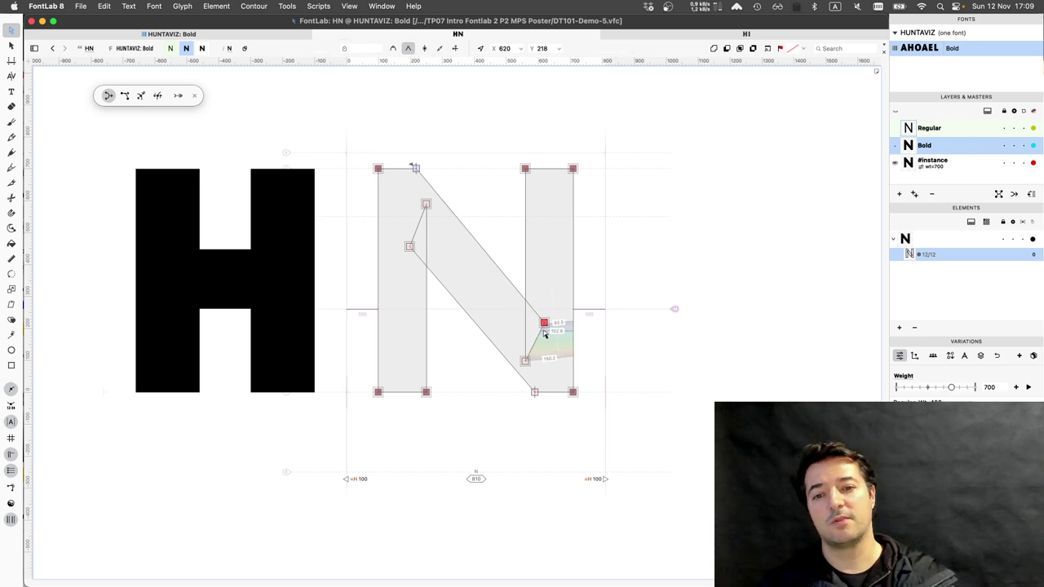
key("shift+Up")
key("space")
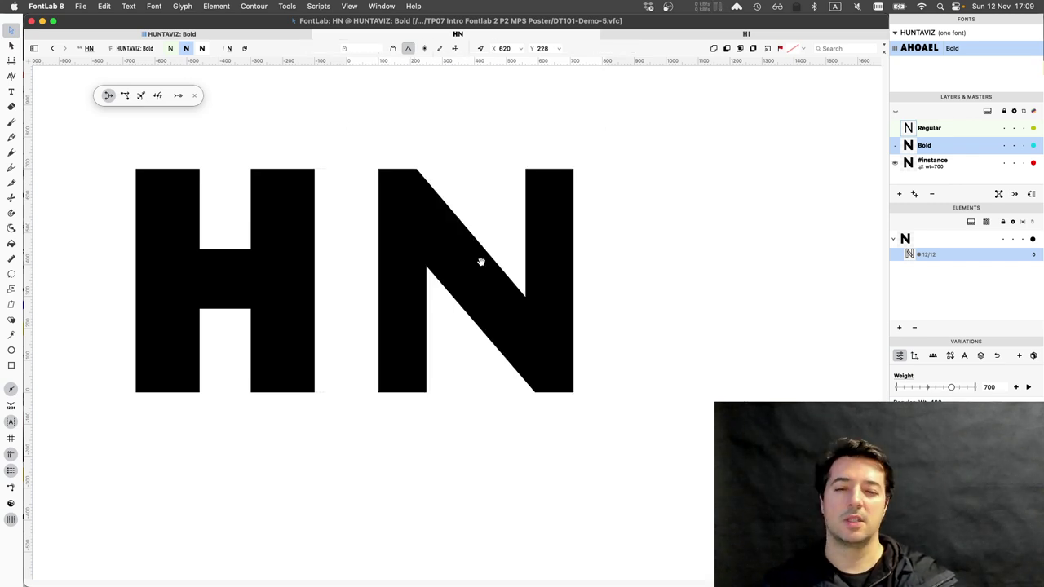
key("shift+Up")
key("shift+Up")
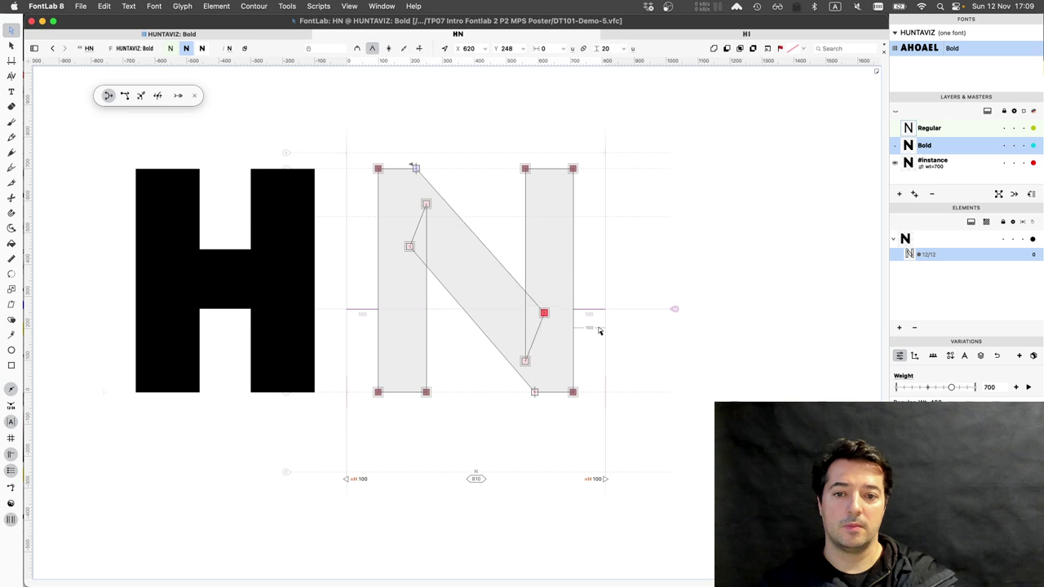
key("shift+Right")
key("shift+Right")
key("shift+Down")
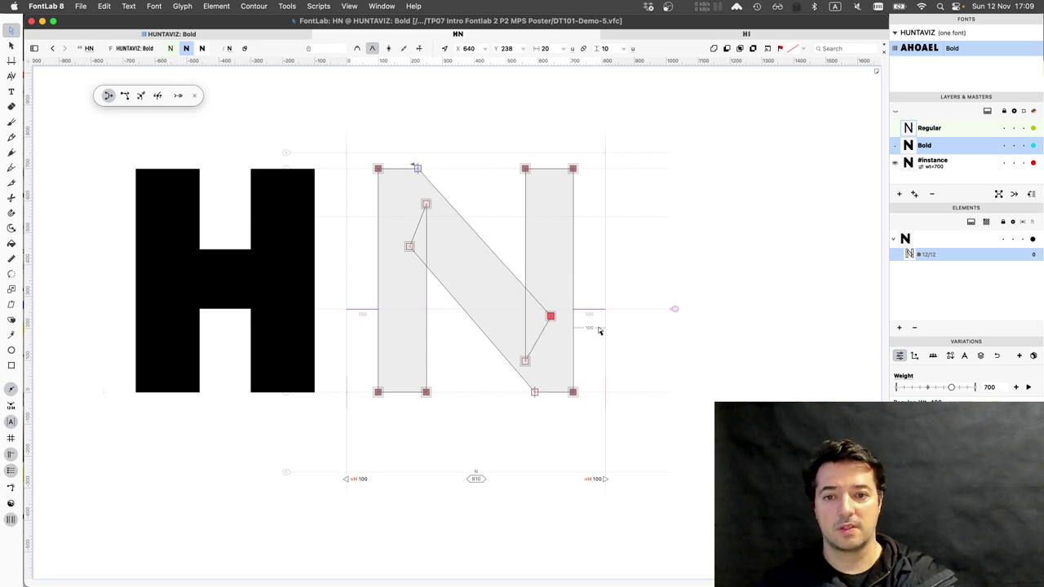
key("space")
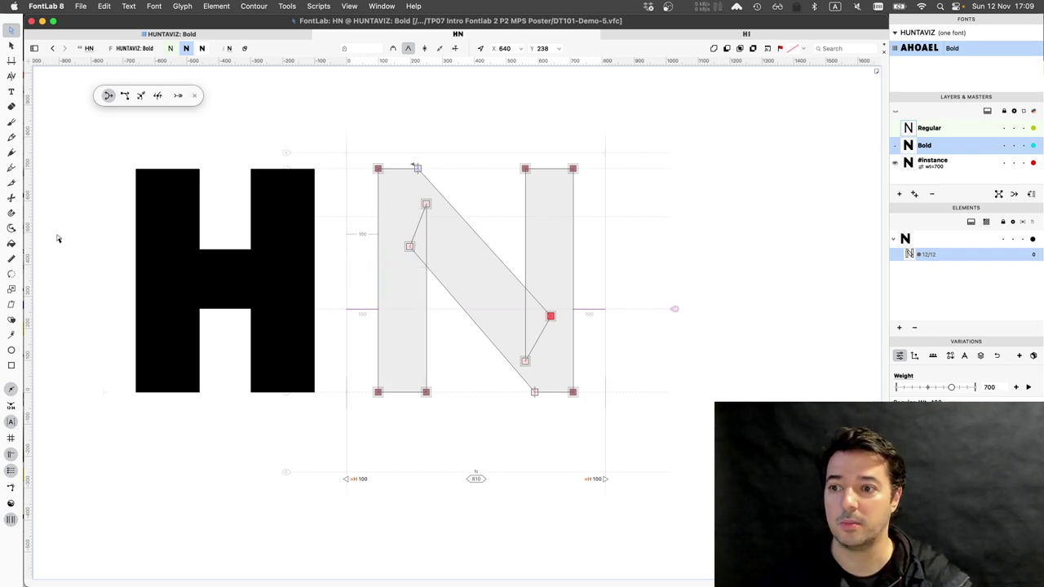
Measure the adjusted diagonal's horizontal thickness between the 150-unit stems with the ruler tool
left_click(11, 259)
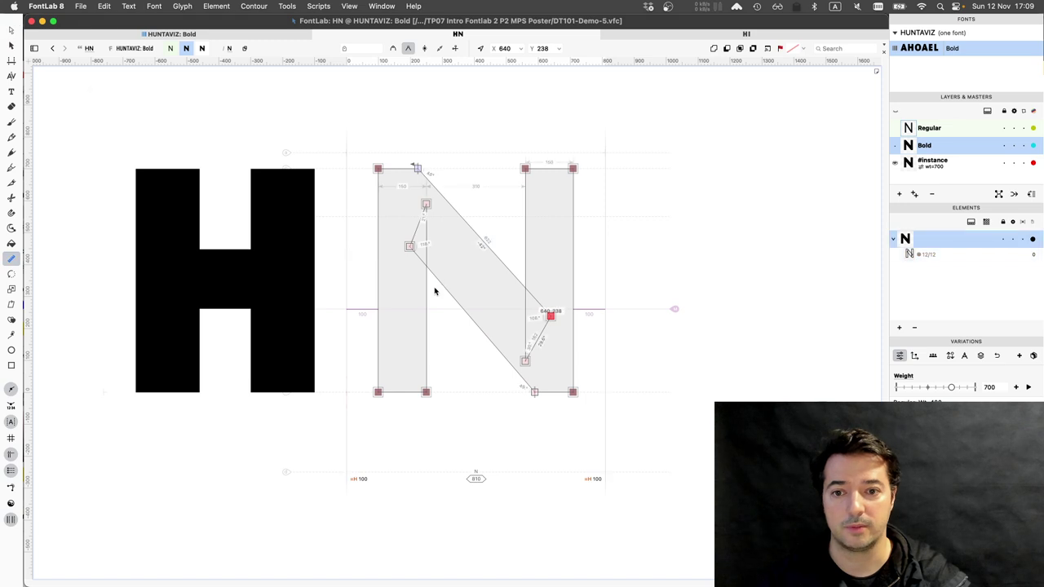
left_click_drag(434, 287, 526, 289)
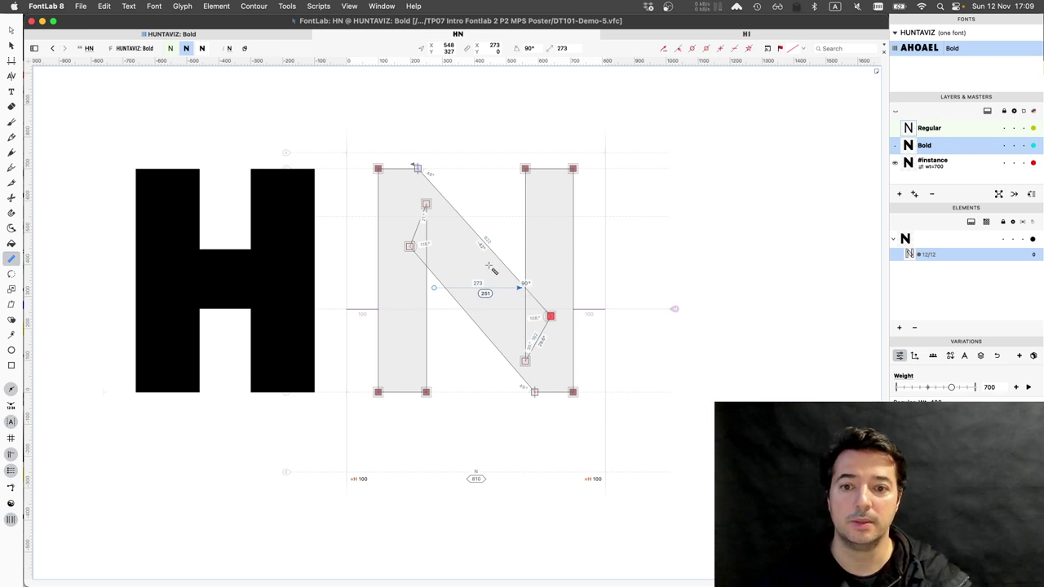
Clear the thickness measurement on the N's diagonal and preview the filled N beside the H
left_click(488, 265)
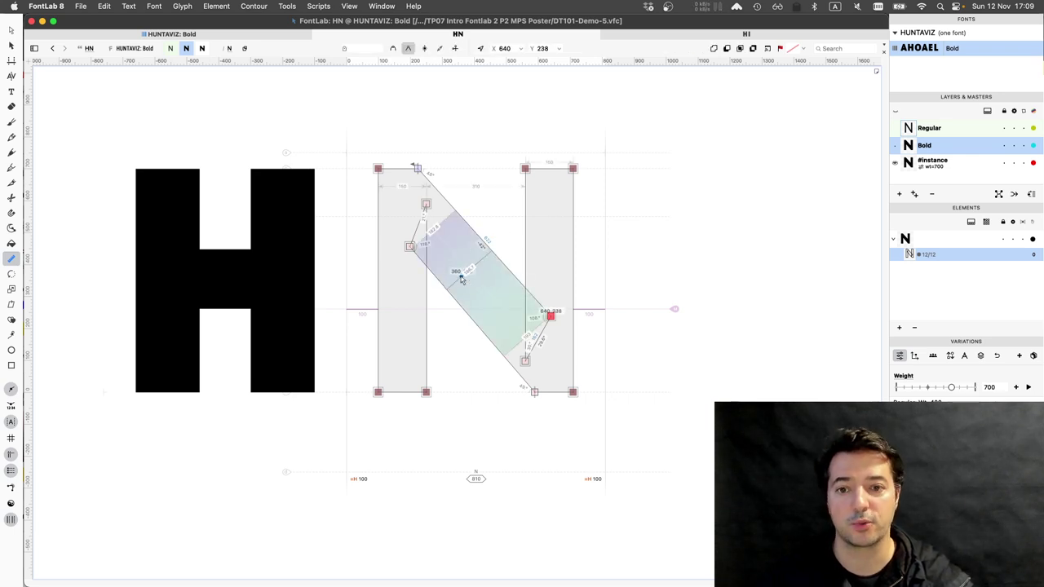
key("a")
key("r")
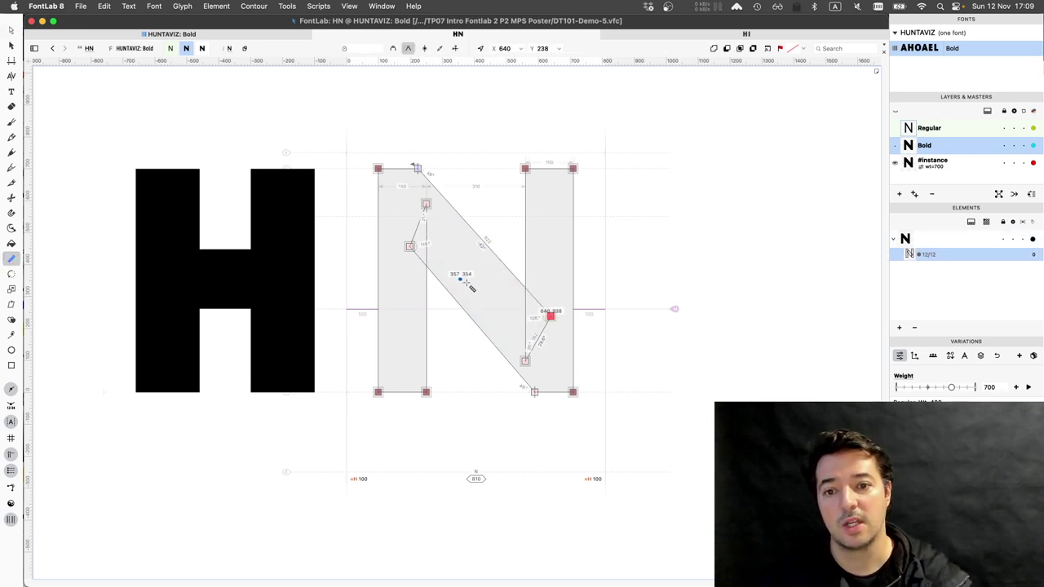
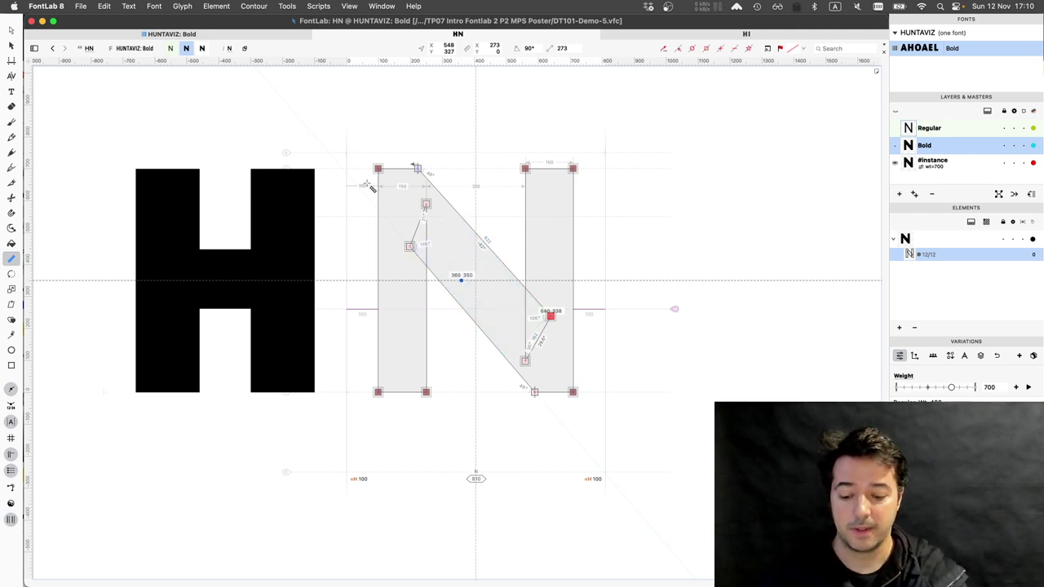
key("space")
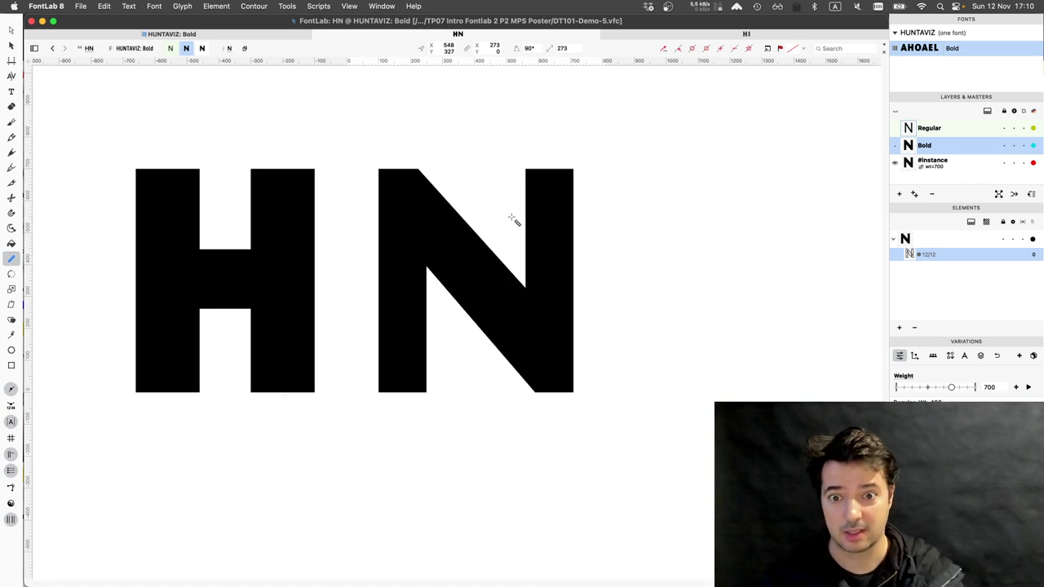
key("space")
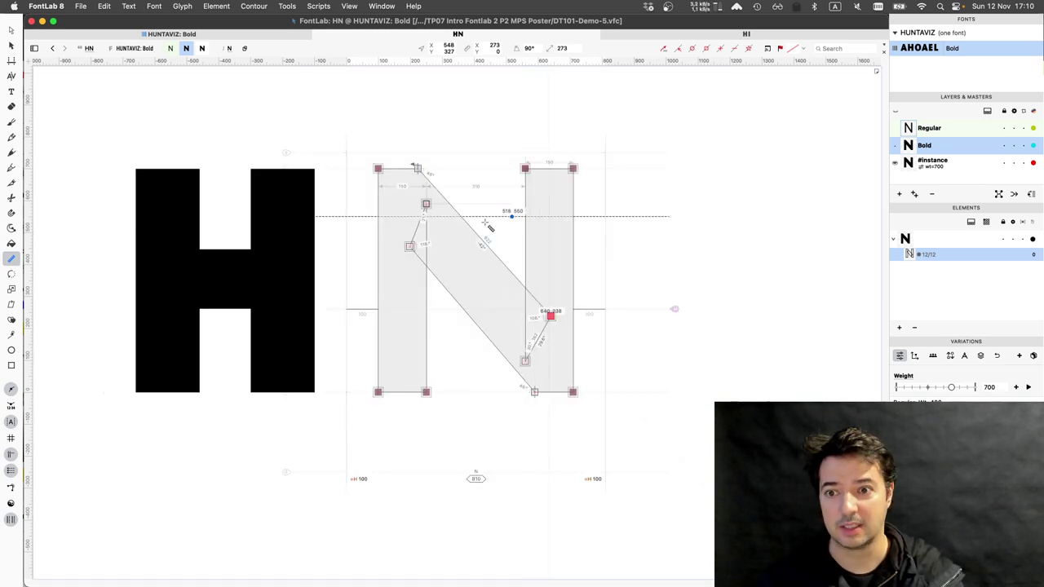
Select all of the H's contours, and likewise the N's, to compare the overall widths of the two letters
left_click(11, 31)
left_click(136, 155)
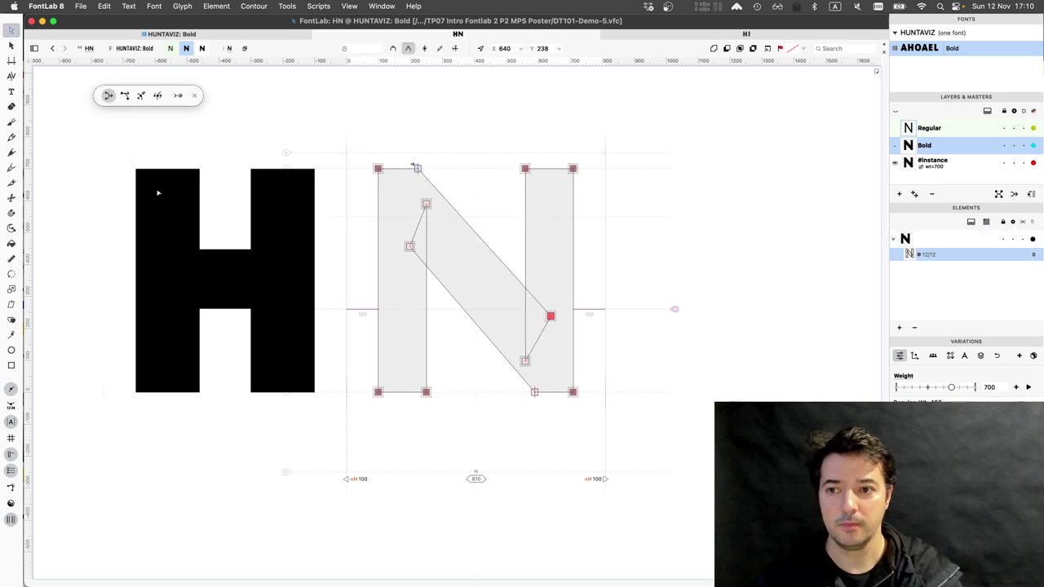
left_click(137, 168)
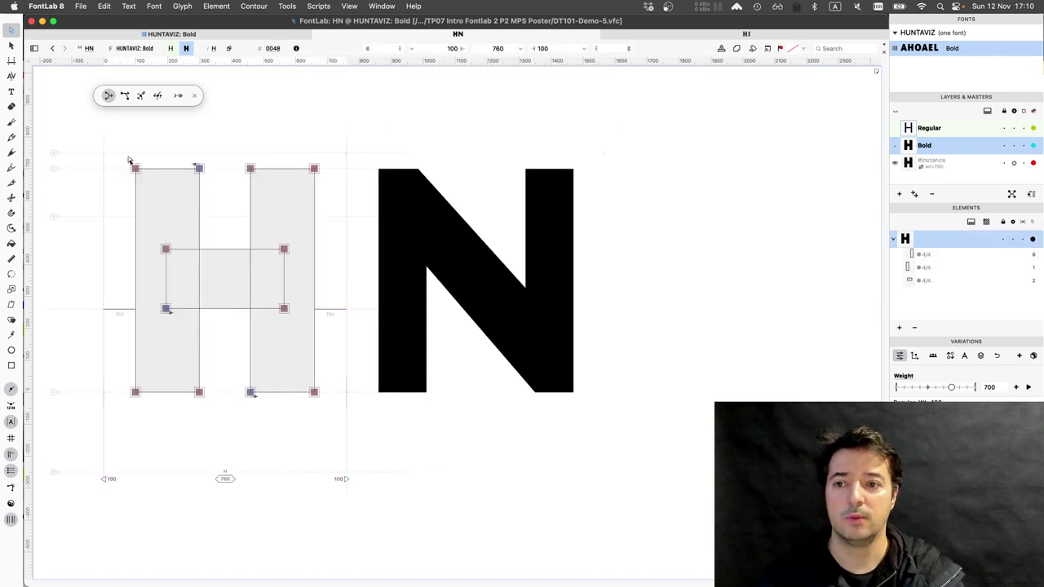
key("super+z")
key("super+a")
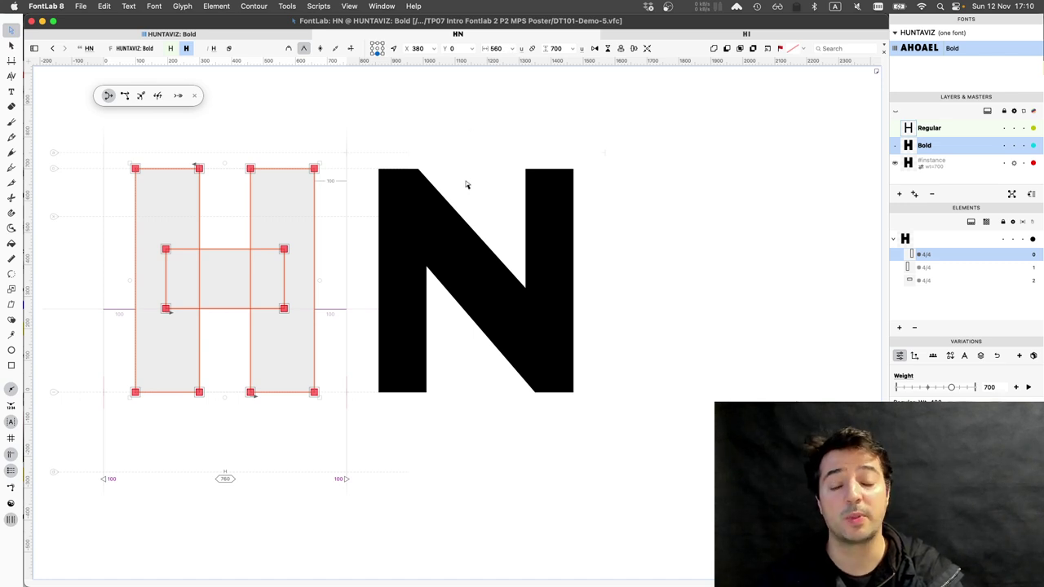
key("Escape")
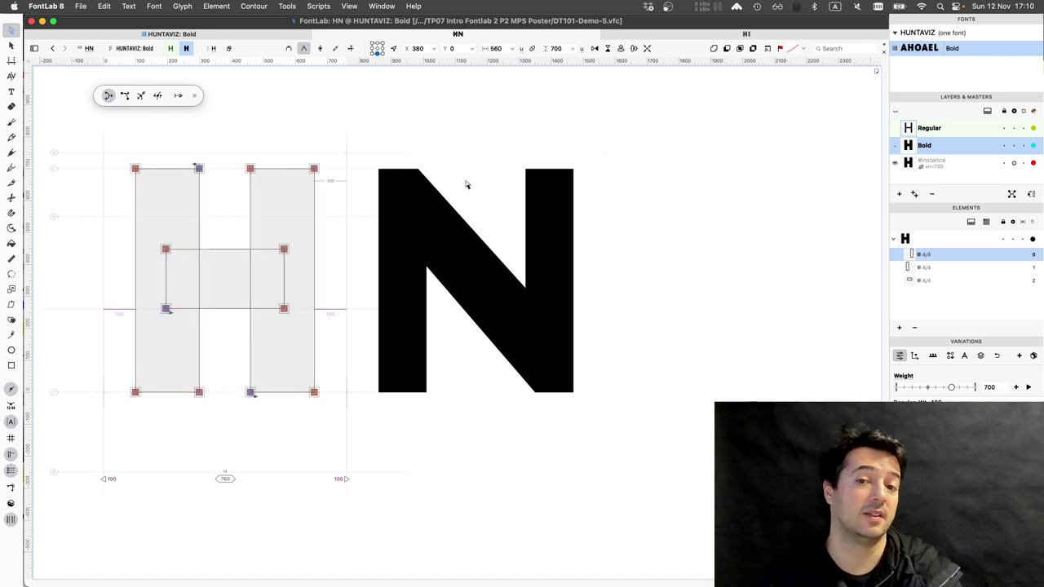
double_click(473, 194)
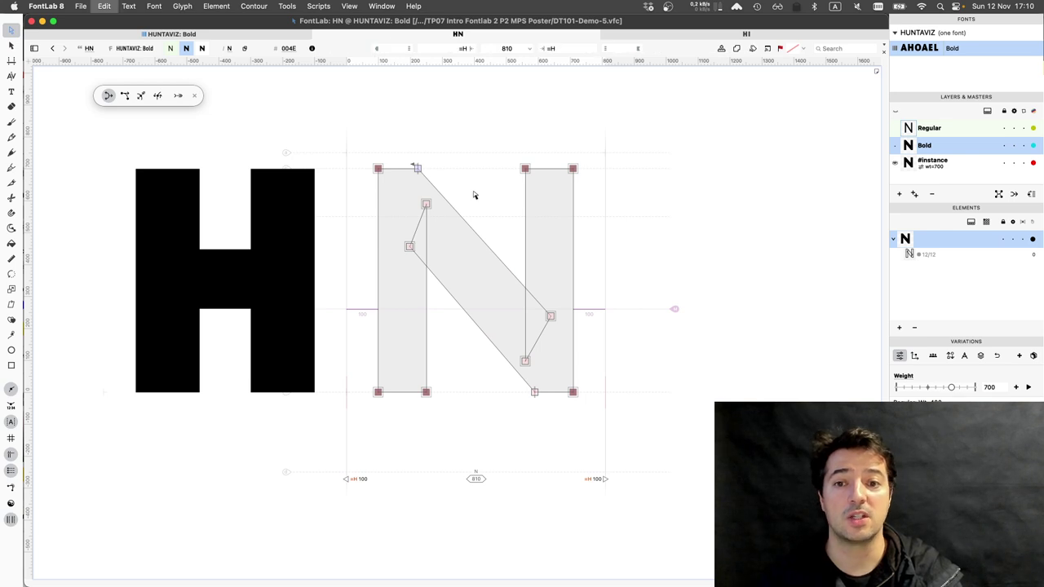
key("super+a")
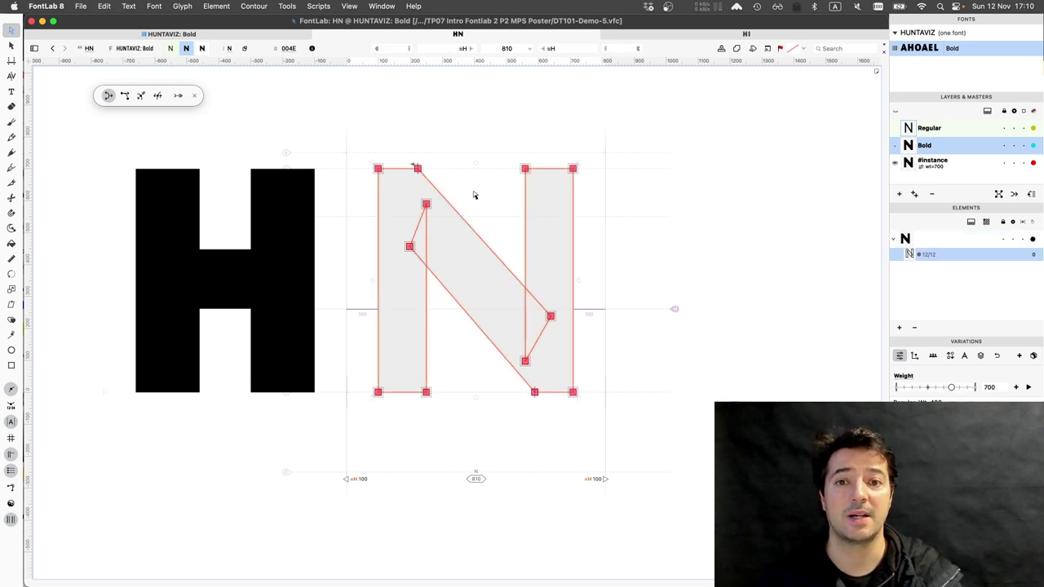
left_click(505, 165)
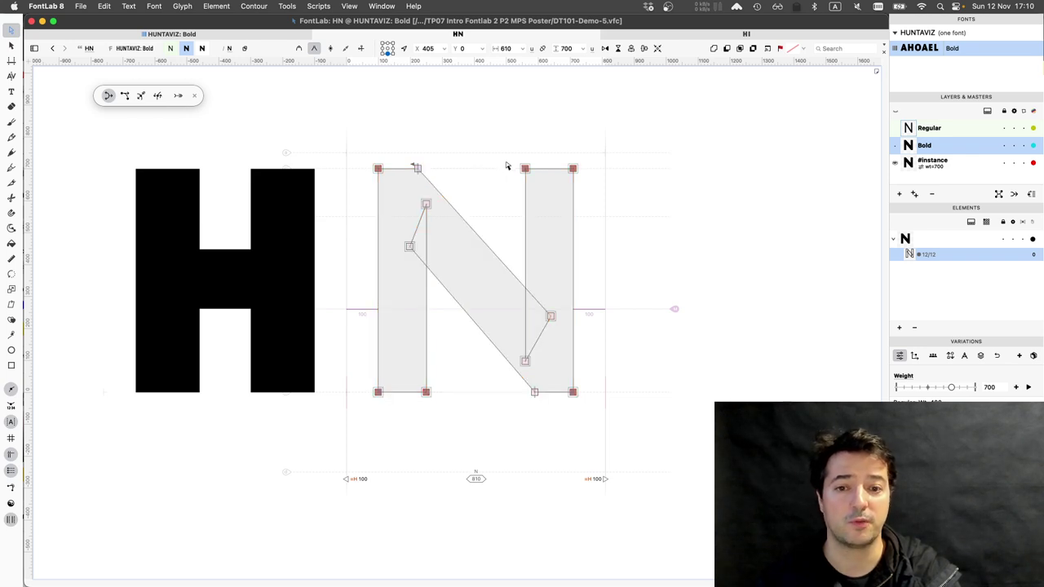
Narrow the N by moving its whole right stem with the diagonal's lower nodes 30 units left, and preview the filled letter
left_click_drag(506, 166, 581, 406)
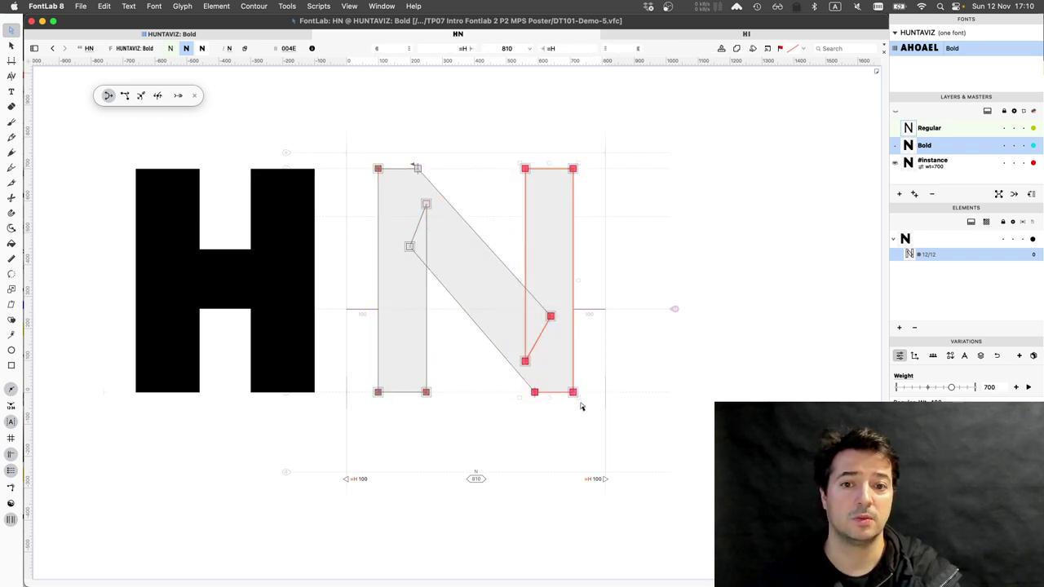
key("shift+Left")
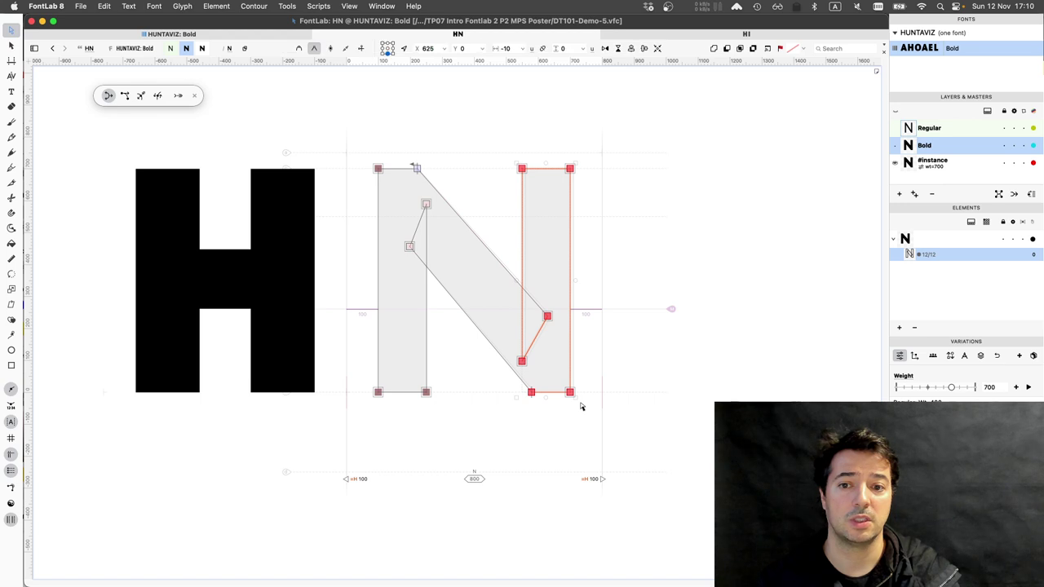
key("shift+Left")
key("shift+Left")
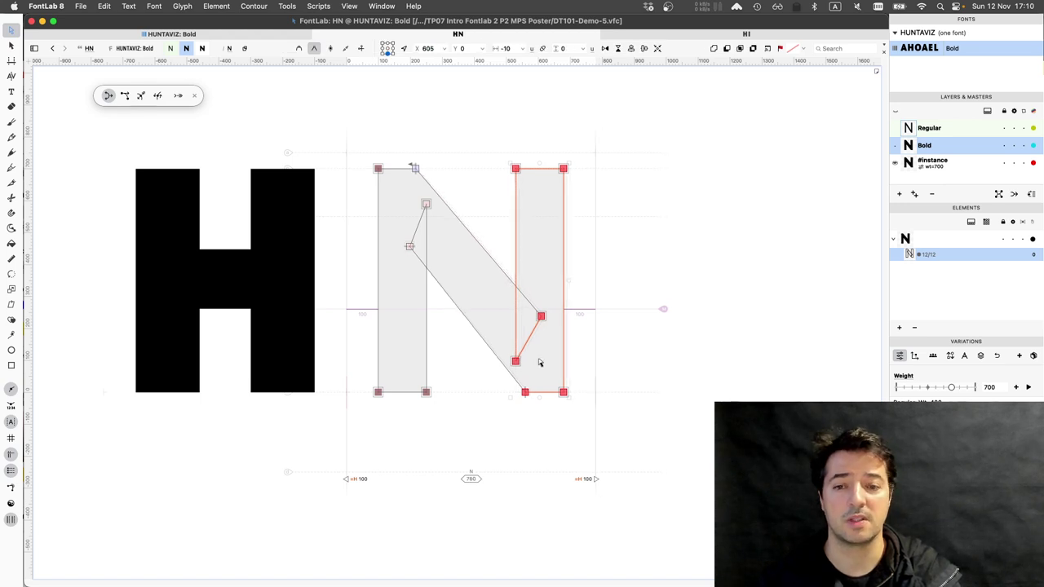
key("space")
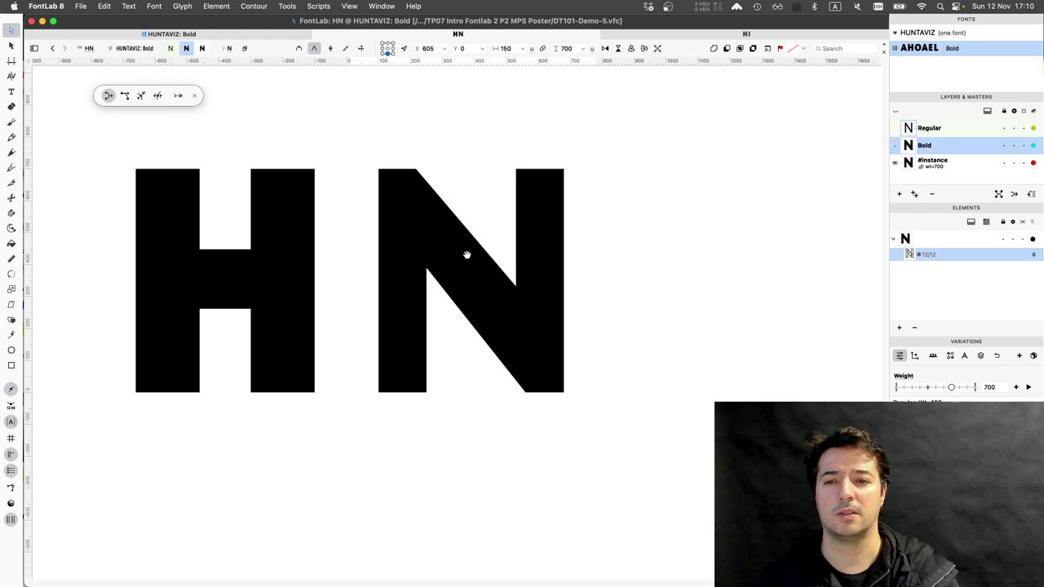
Widen both N stems by 10 units, moving the left stem's inner edge to X 260 and the right stem's to X 520
left_click(428, 318)
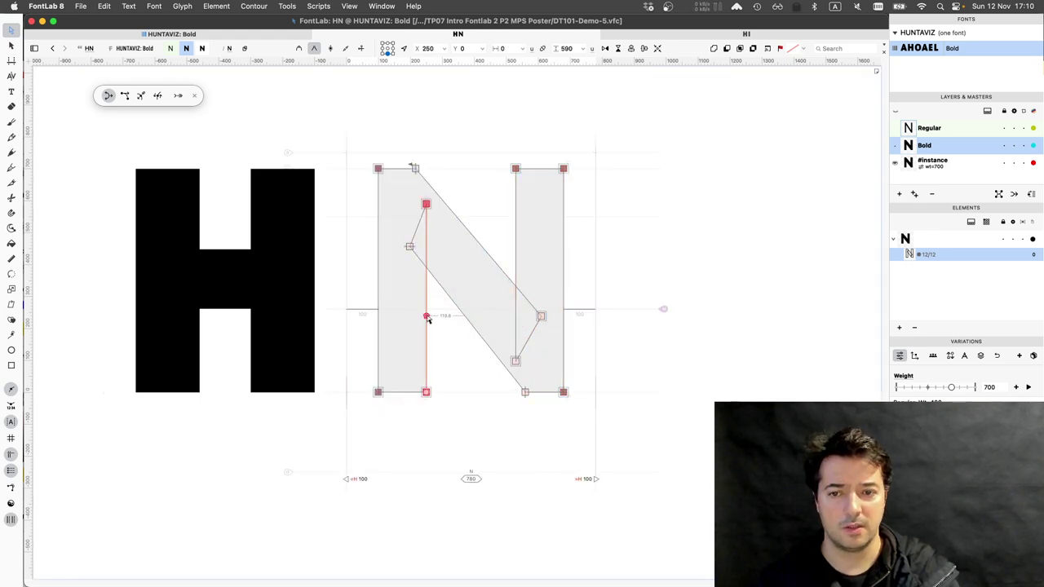
left_click_drag(427, 318, 430, 318)
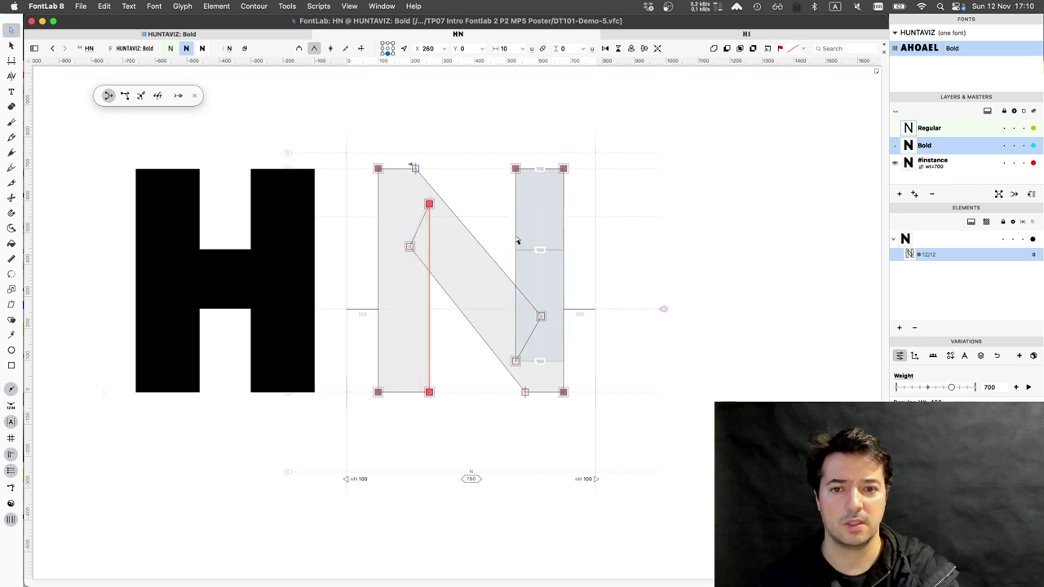
left_click(515, 237)
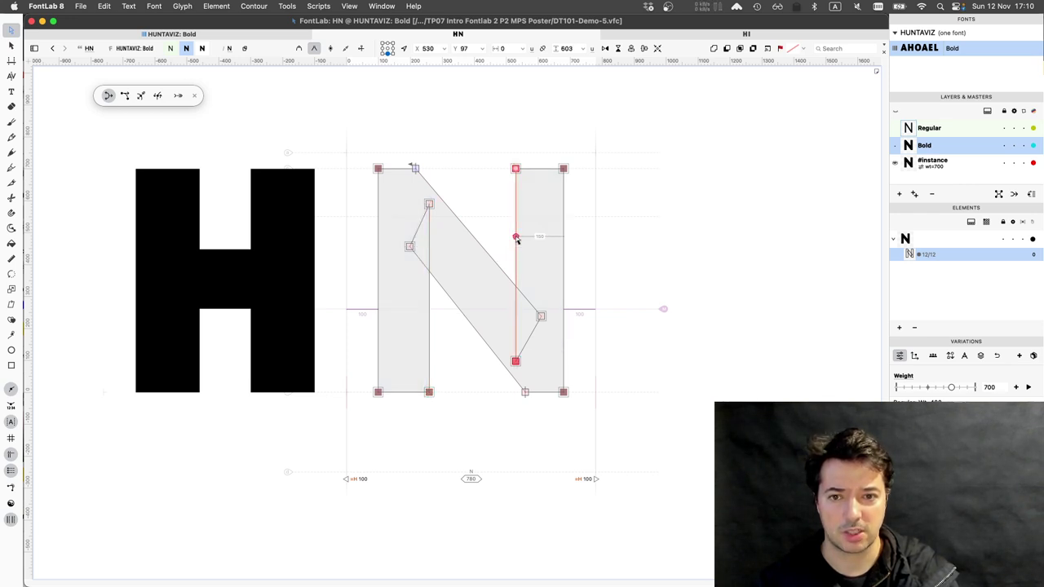
key("shift+Left")
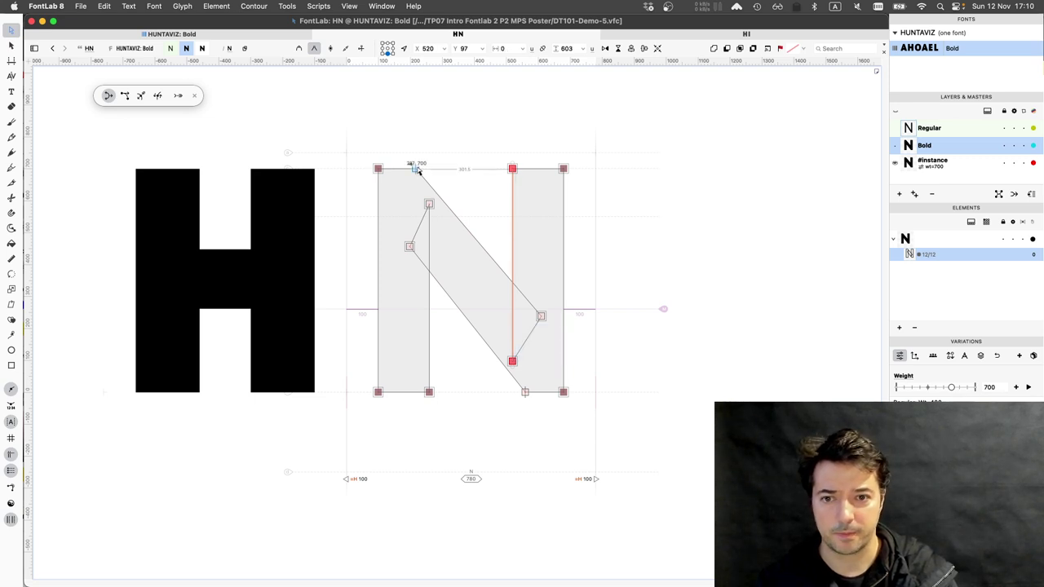
key("shift+Right")
key("shift+Right")
key("shift+Right")
key("shift+Left")
key("shift+Left")
key("shift+Left")
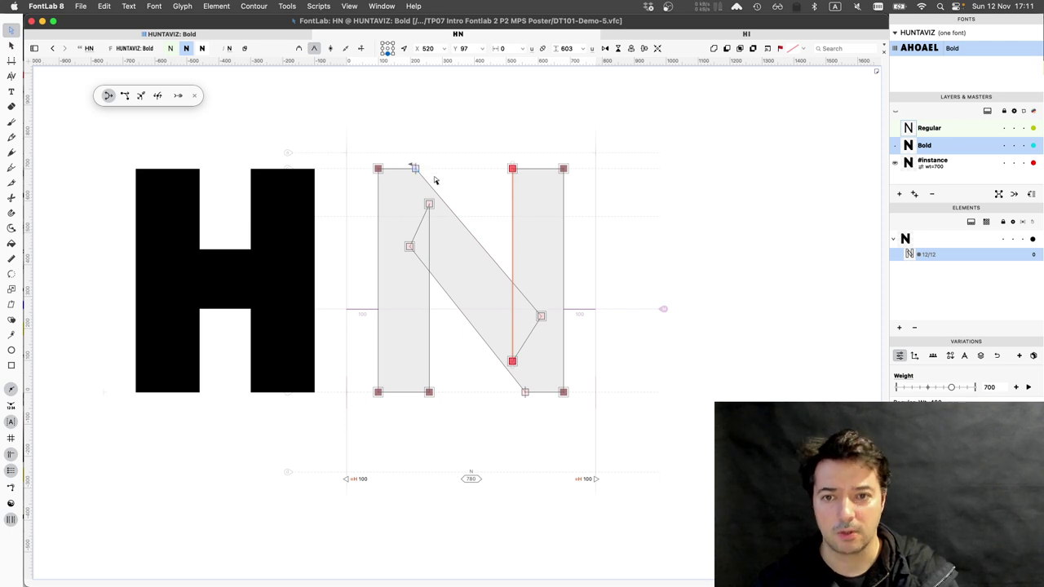
Move the diagonal's top node on the N along the cap height to X 237
left_click(415, 169)
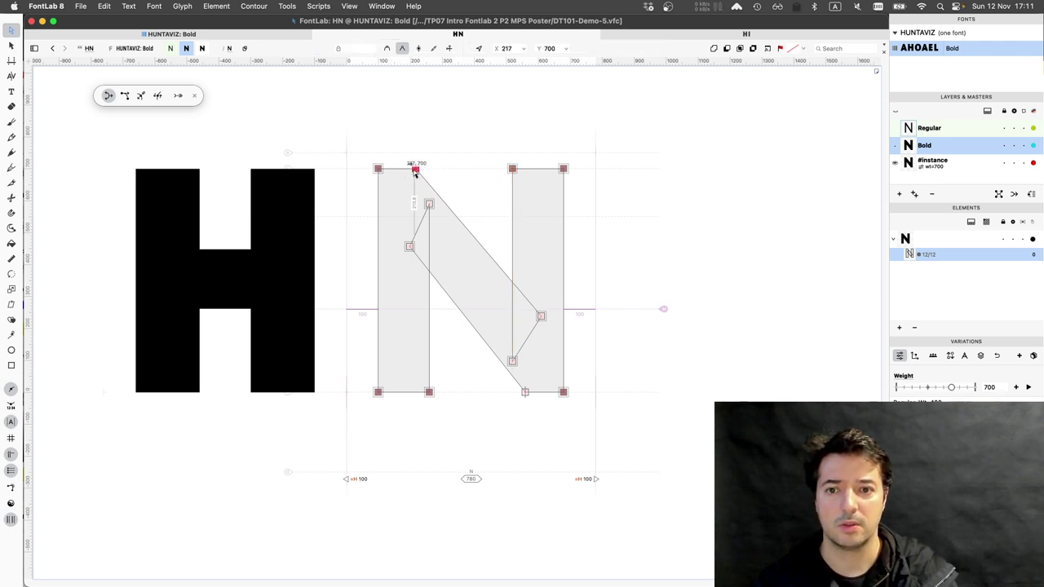
key("shift+Right")
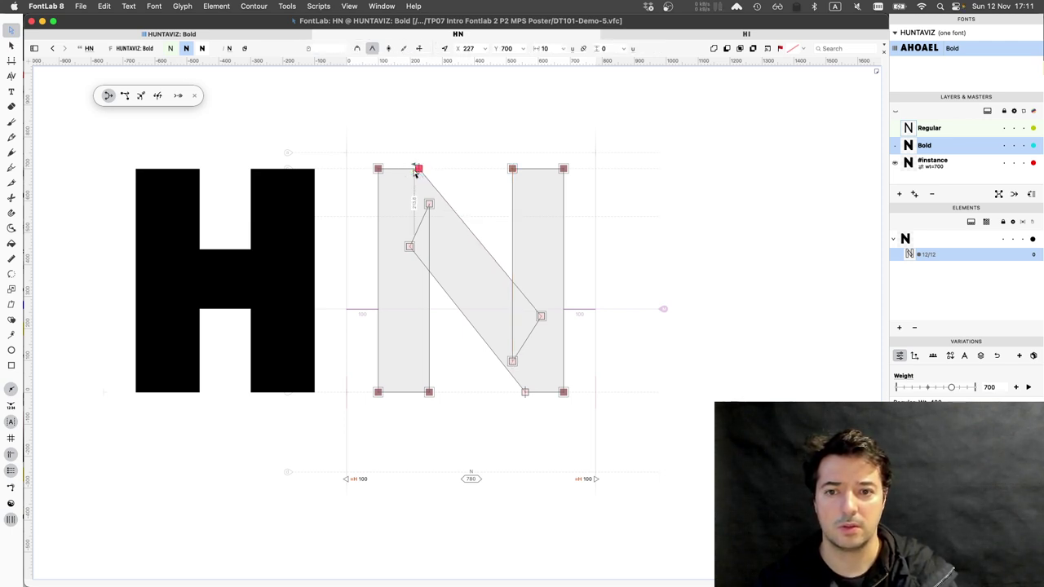
key("shift+Right")
key("shift+Right")
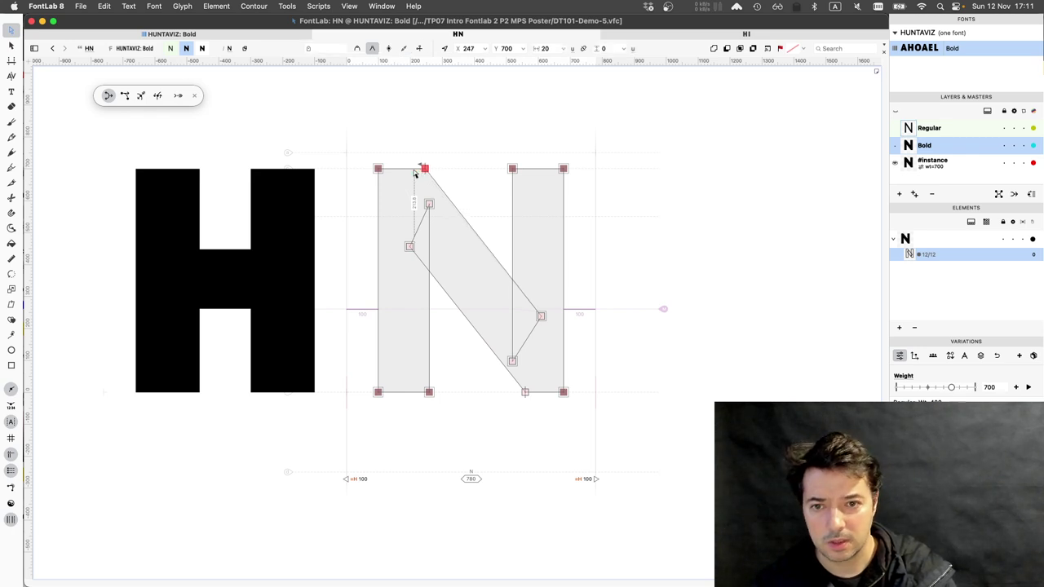
key("shift+Right")
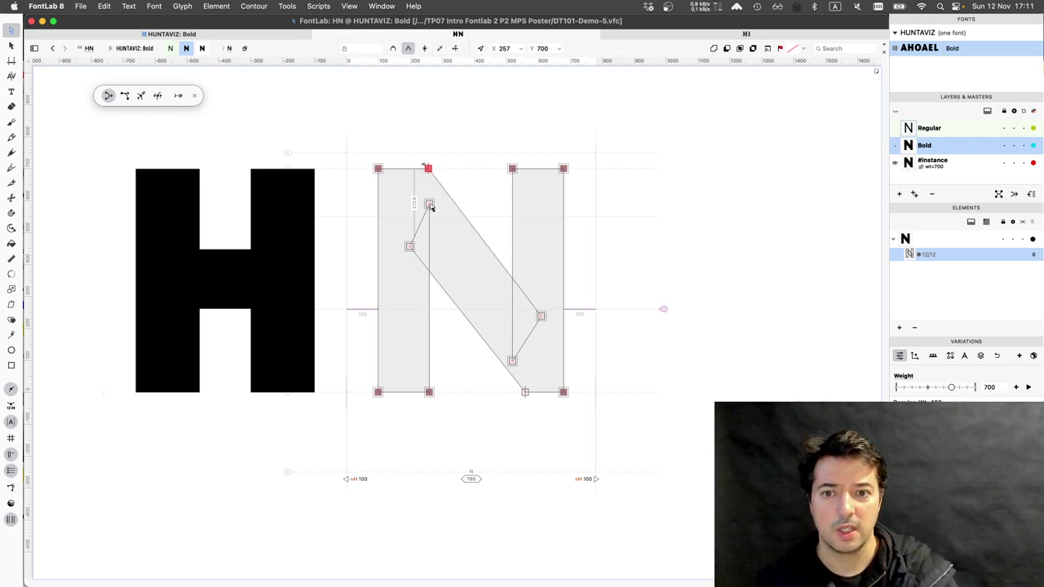
key("shift+Left")
key("shift+Left")
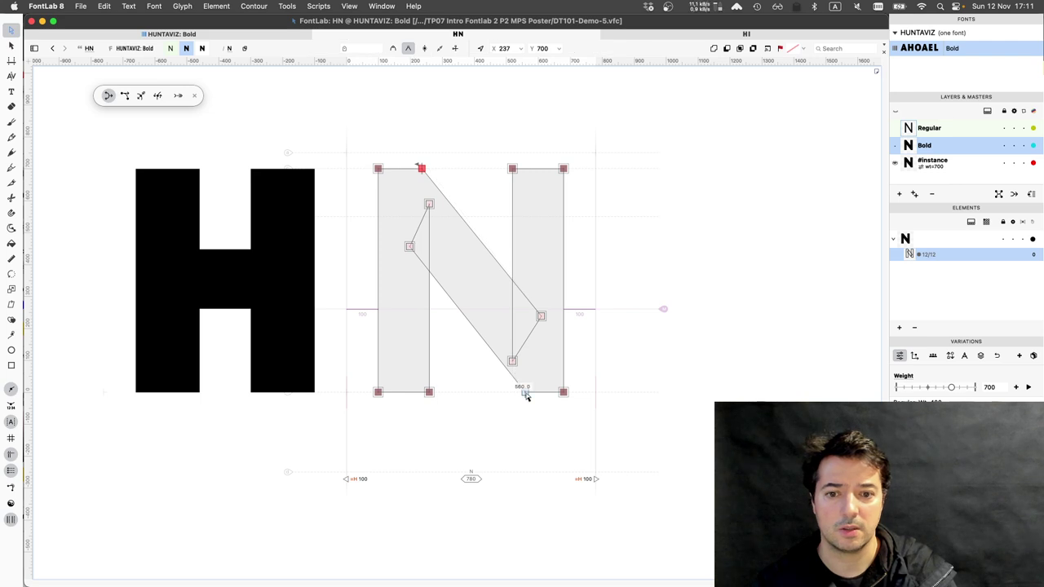
Move the diagonal's baseline node on the N to X 540 and preview the filled letter
left_click(526, 395)
key("shift+Left")
key("shift+Left")
key("shift+Left")
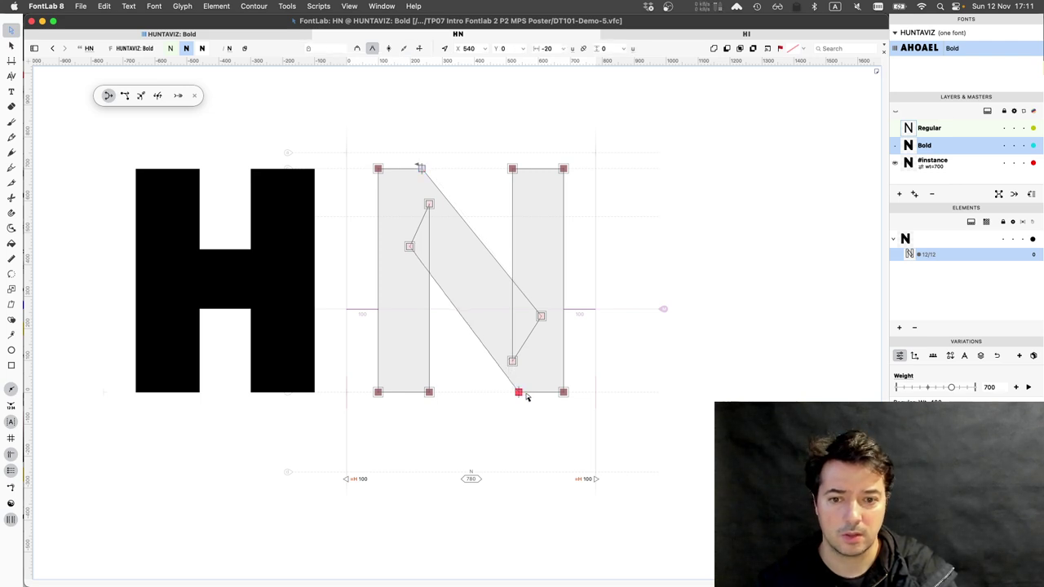
key("shift+Left")
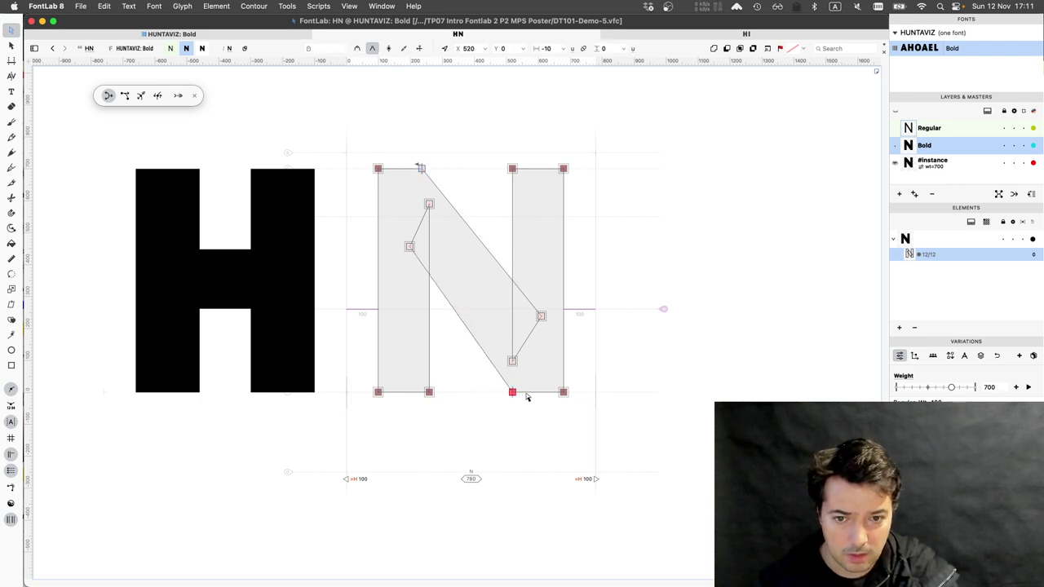
key("shift+Right")
key("shift+Right")
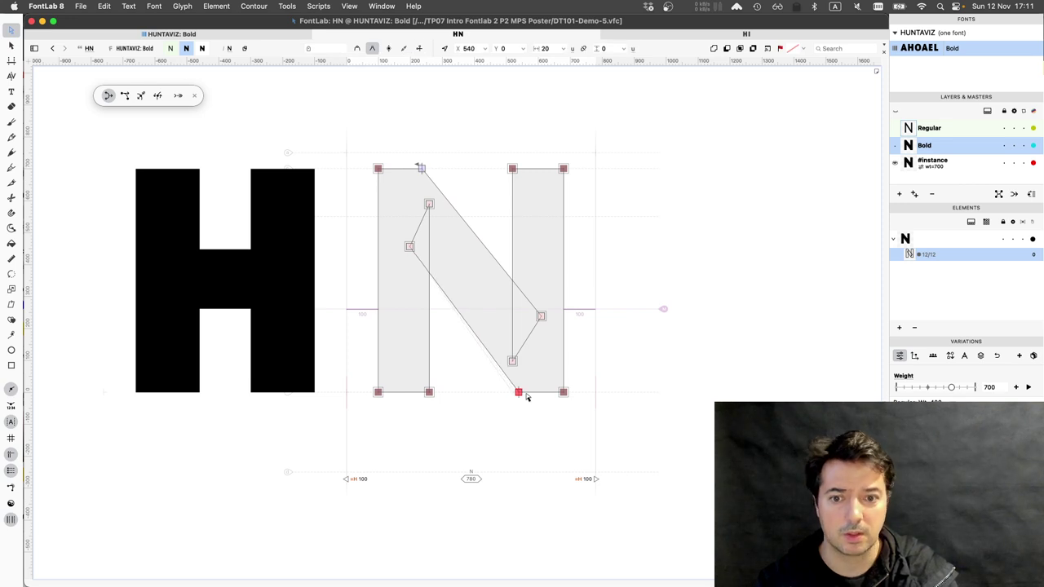
key("space")
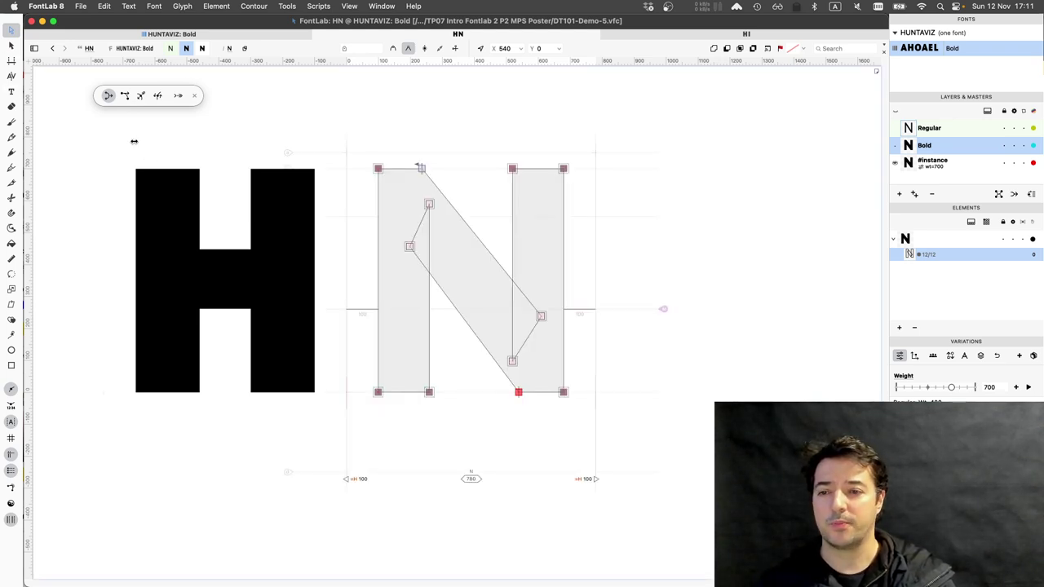
Draw a rectangle about 158 by 252 units filling the upper counter of the bold H
left_click(196, 168)
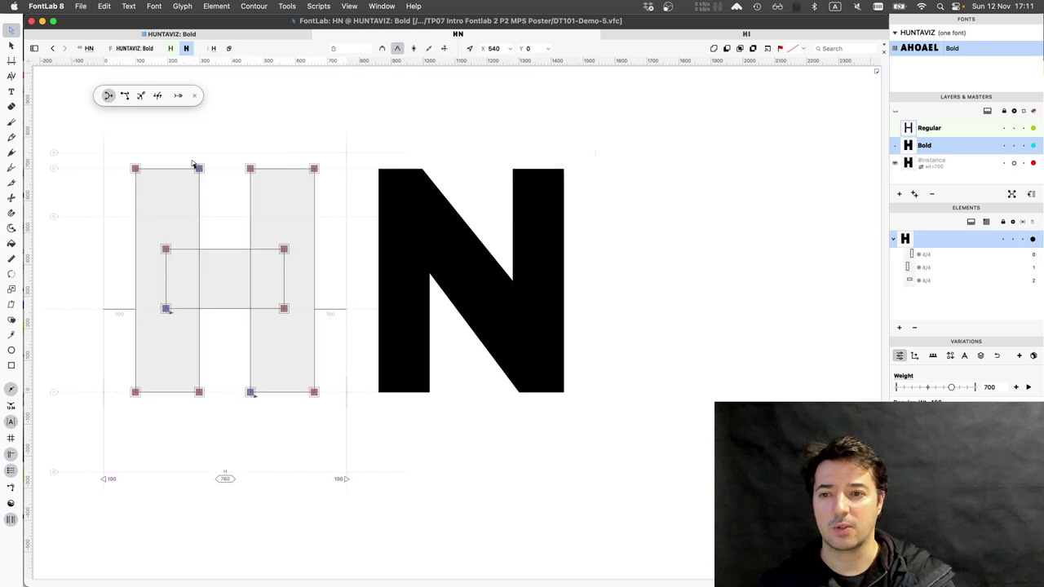
left_click_drag(192, 161, 258, 252)
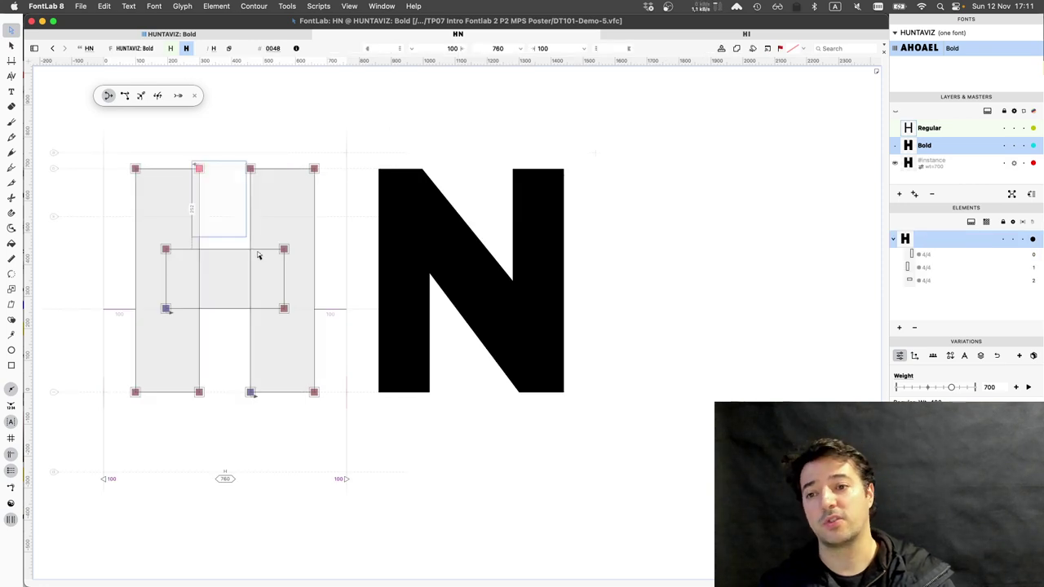
left_click(11, 366)
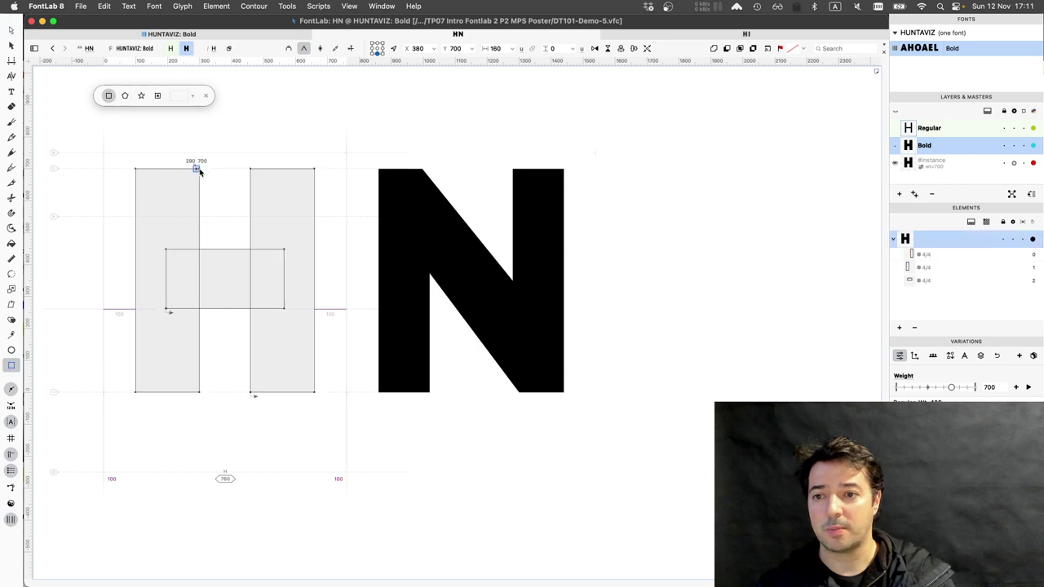
left_click_drag(199, 169, 250, 248)
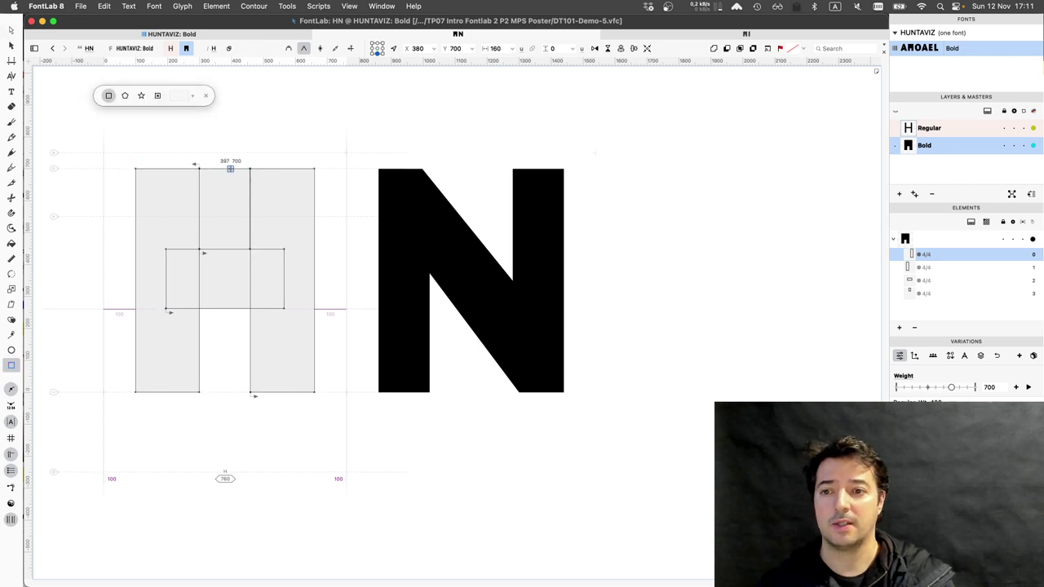
left_click(230, 169)
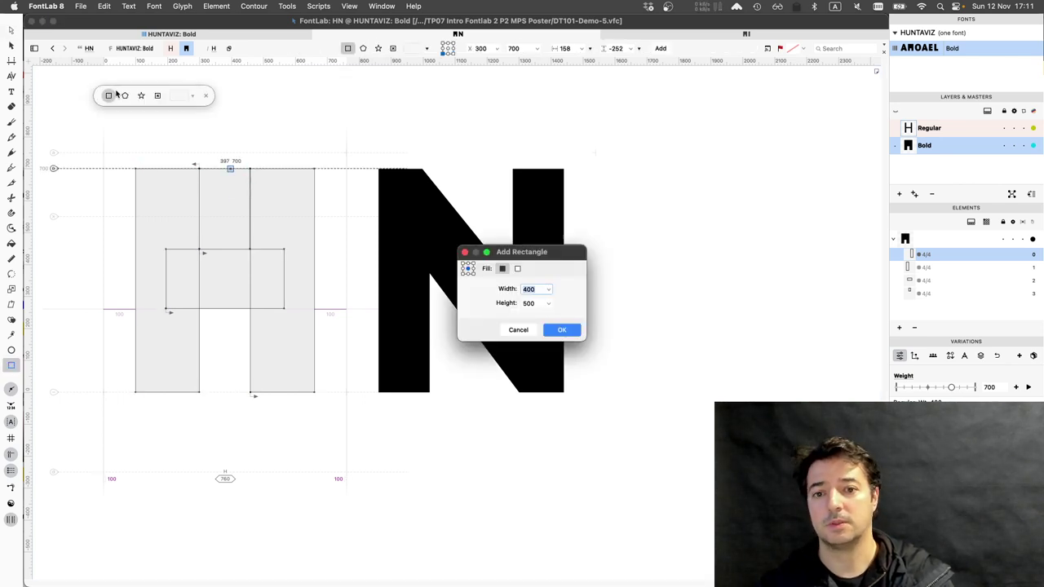
key("super+z")
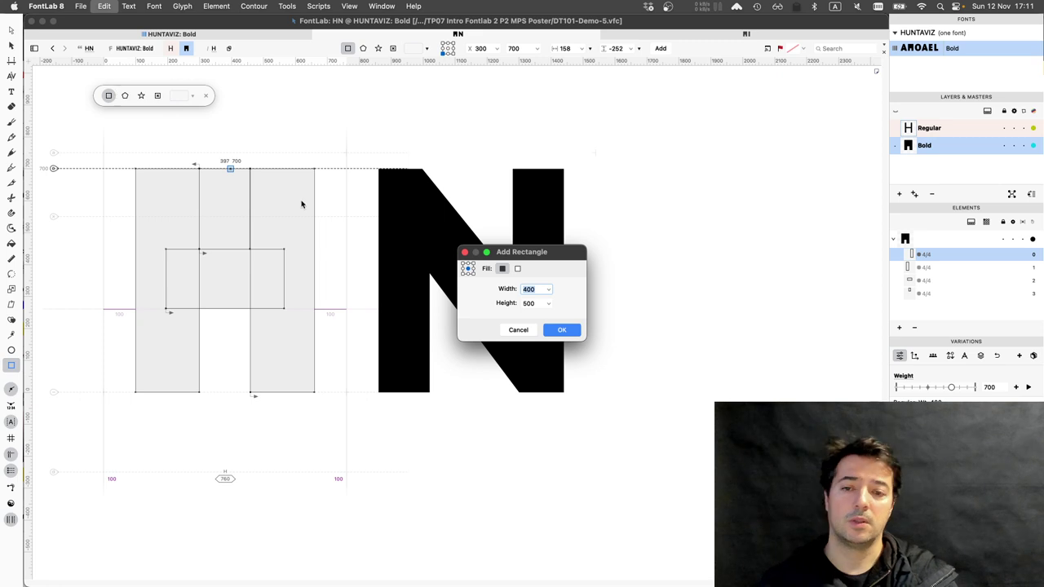
left_click(518, 329)
key("Escape")
Select the whole rectangle in the upper counter of the H and remove it from the glyph
left_click(13, 31)
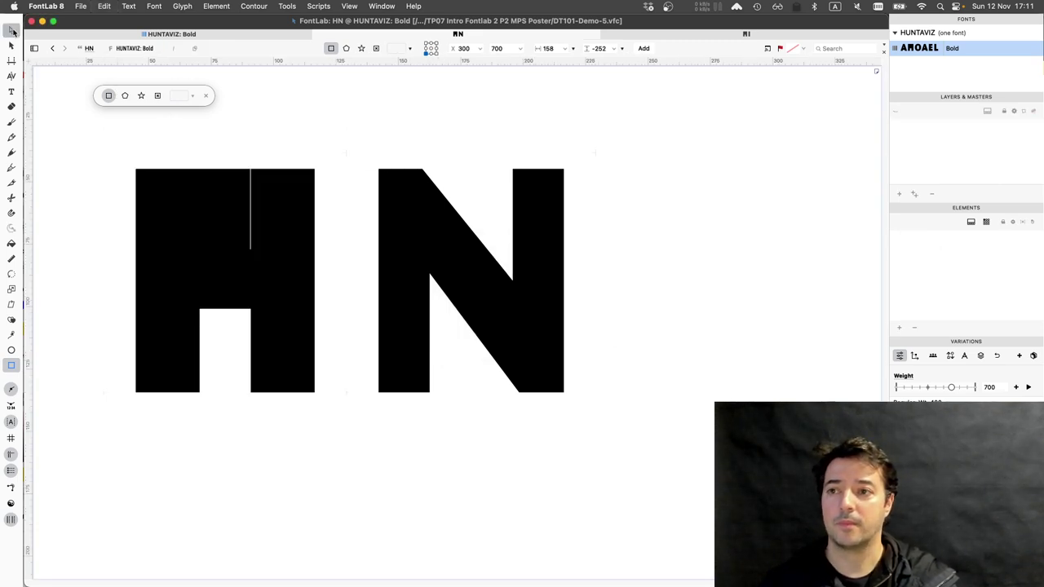
left_click(12, 31)
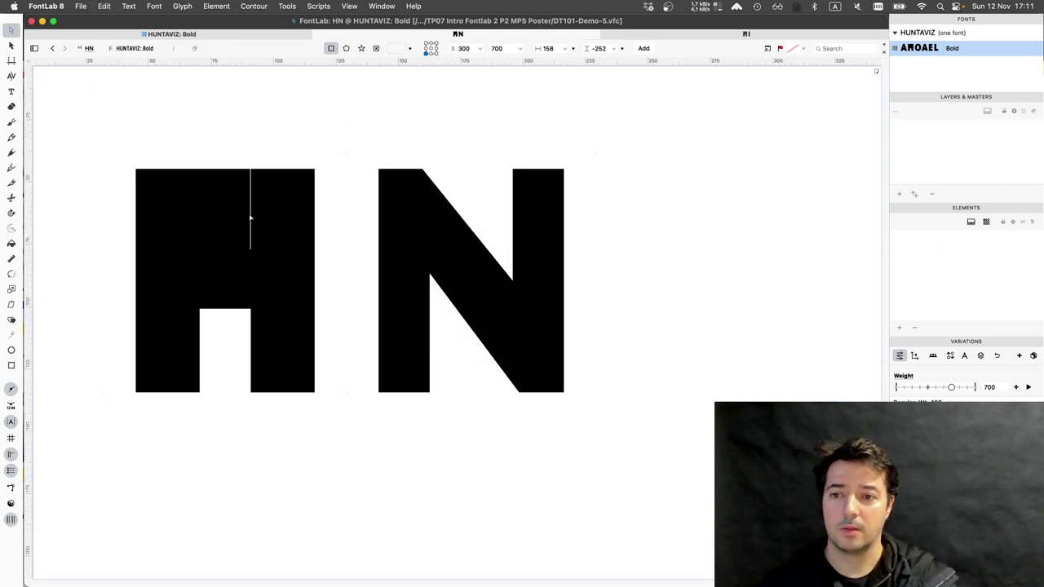
left_click(251, 218)
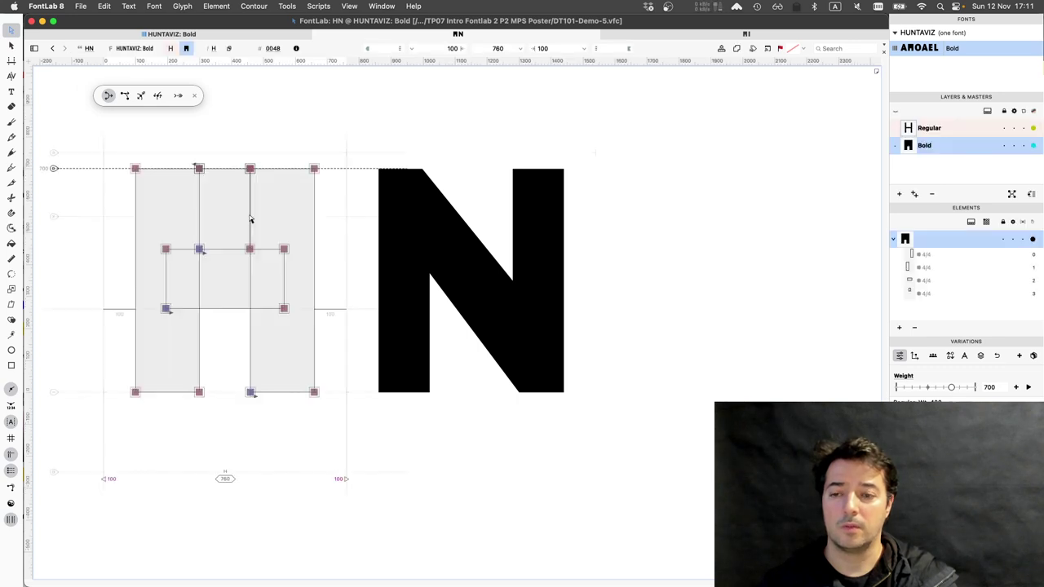
left_click(233, 169)
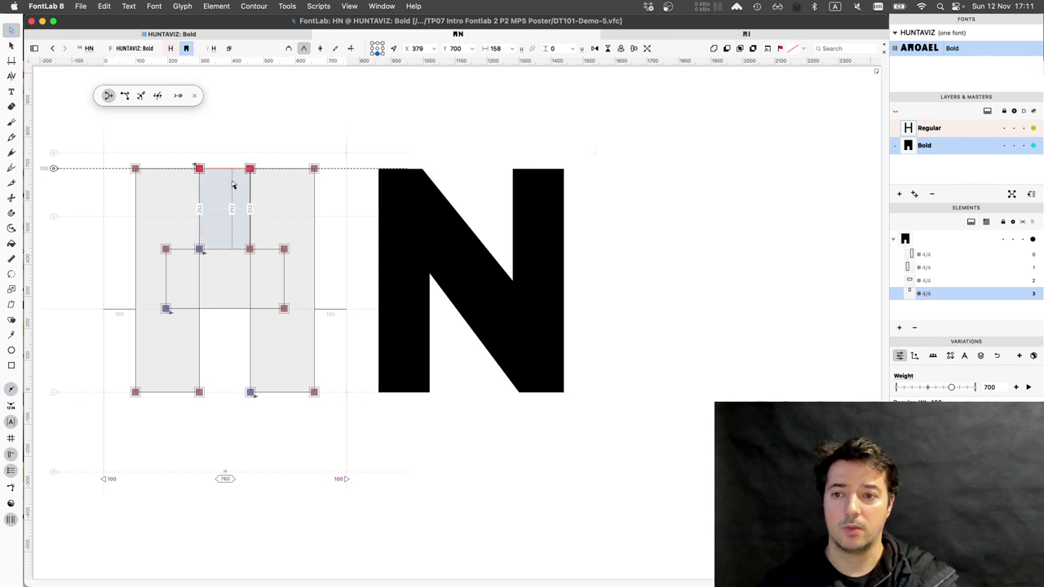
key("Escape")
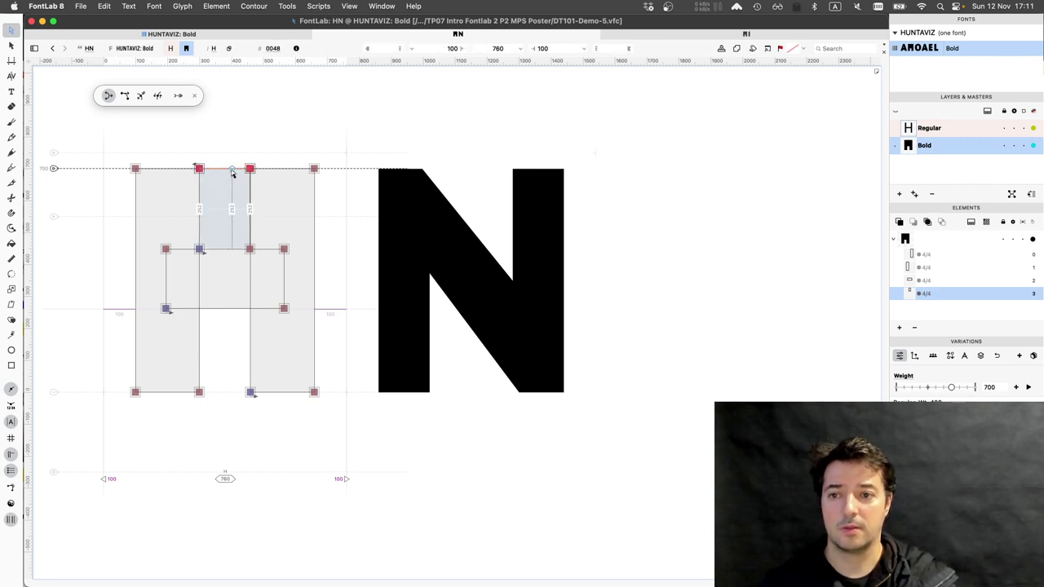
double_click(232, 173)
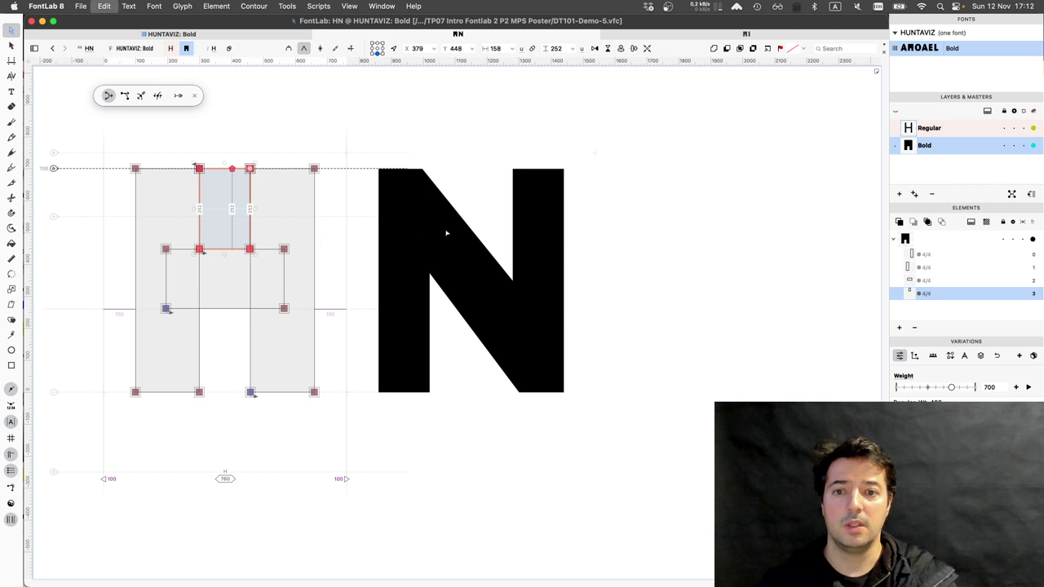
key("Delete")
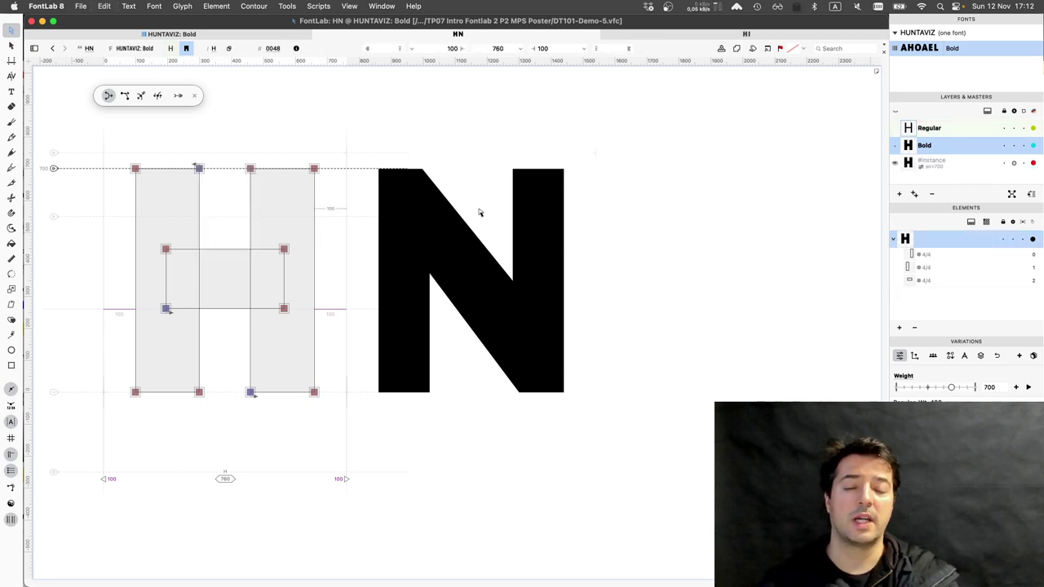
Return to editing the bold N beside the H
double_click(479, 213)
key("super+z")
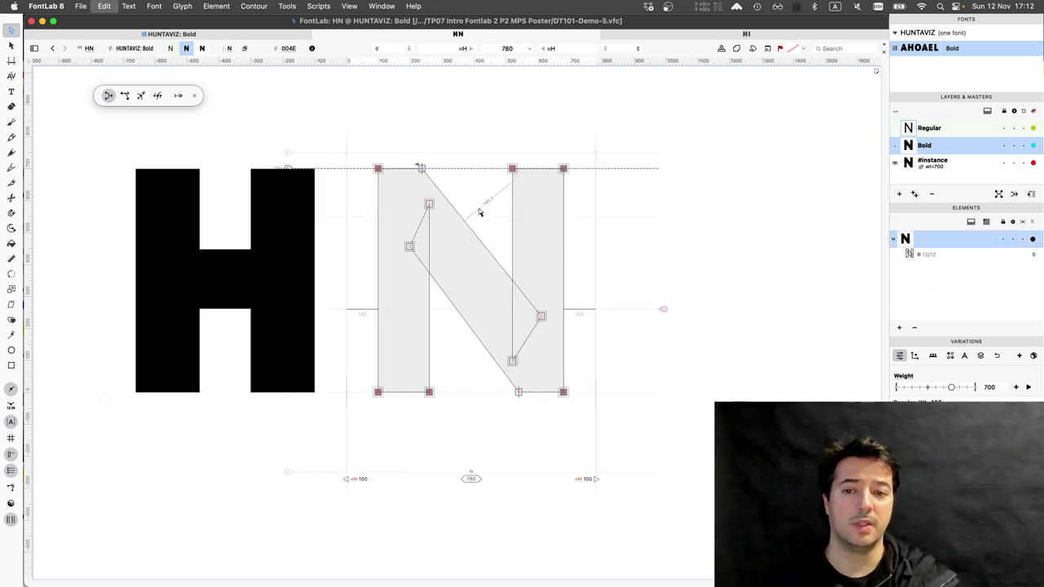
Paste the 158 by 252 block into the Bold N and shift the right stem left beside it, for a glyph width of 722
key("super+v")
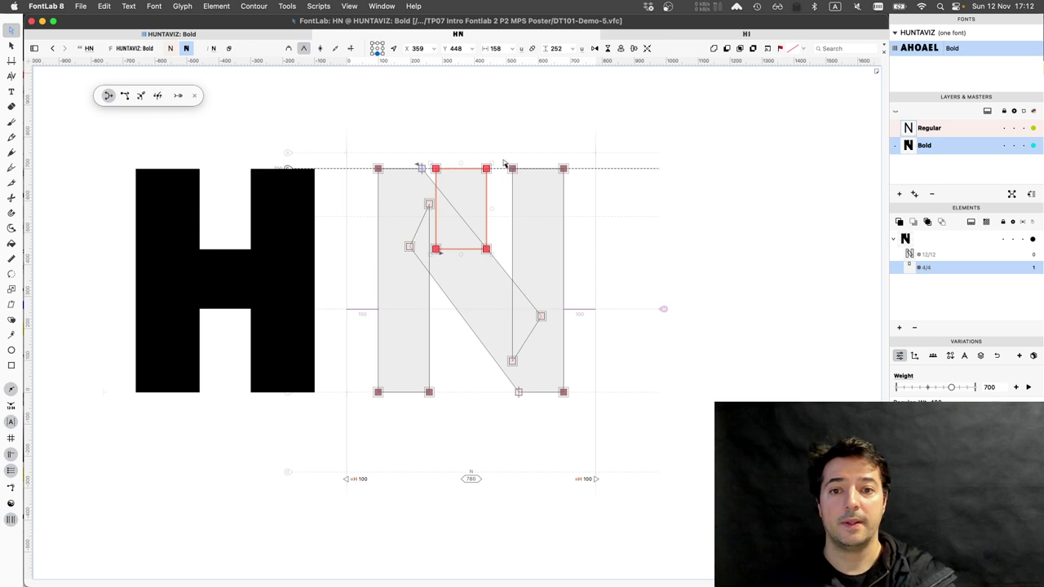
mouse_move(504, 159)
left_mouse_down()
mouse_move(570, 396)
mouse_move(545, 394)
left_mouse_up()
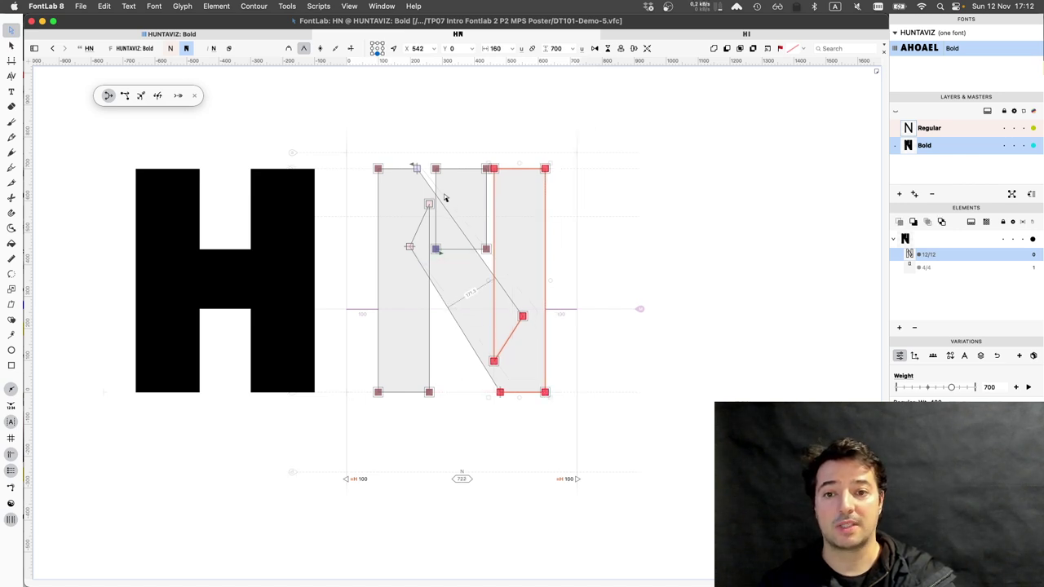
Move the pasted block down to the baseline to compare the N's lower counter, and delete it again
left_click(458, 170)
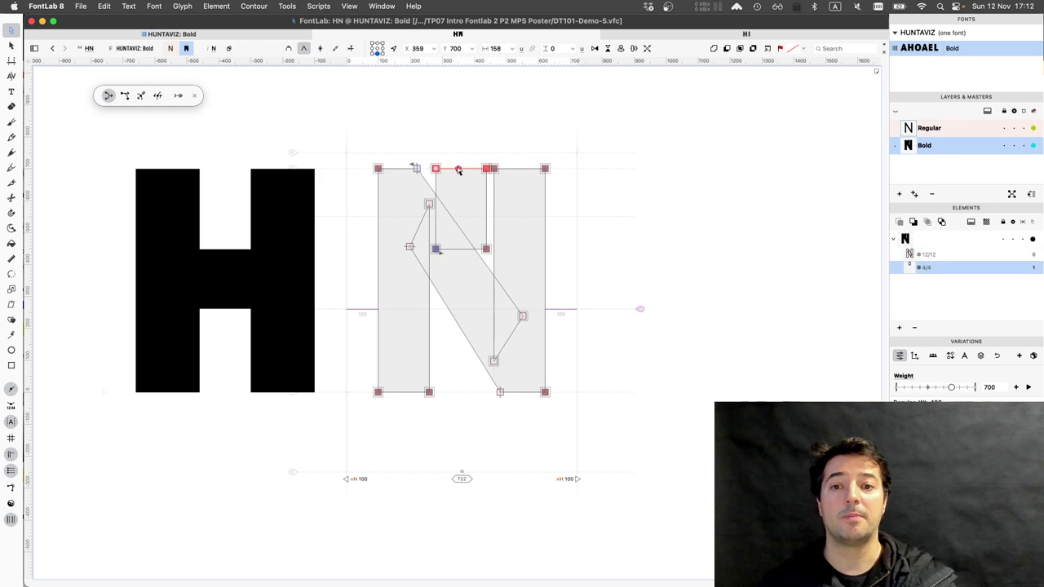
left_click_drag(459, 170, 452, 314)
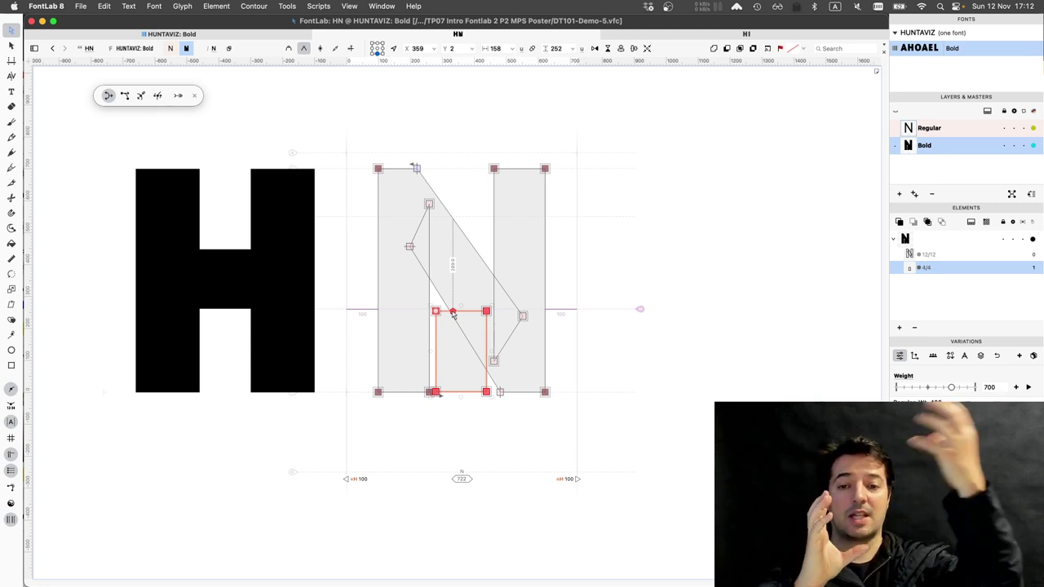
key("BackSpace")
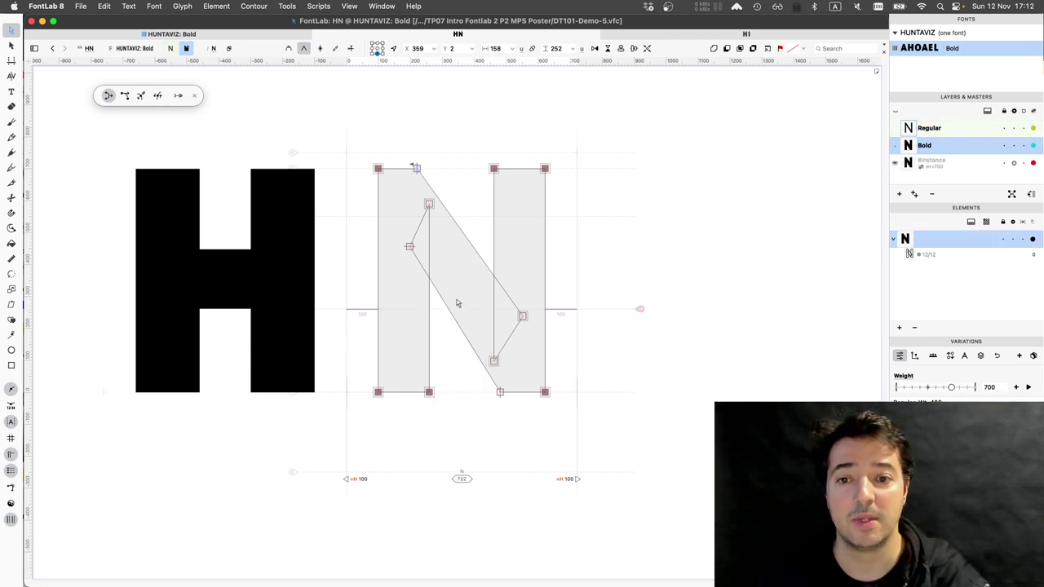
key("space")
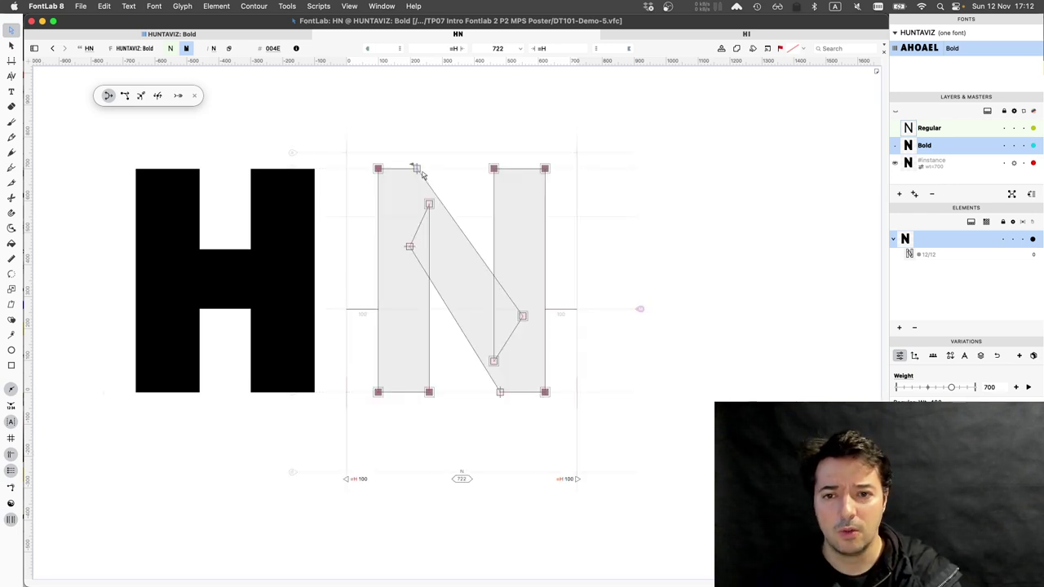
Nudge the diagonal's top node on the N 30 units right to X 251
left_click(416, 168)
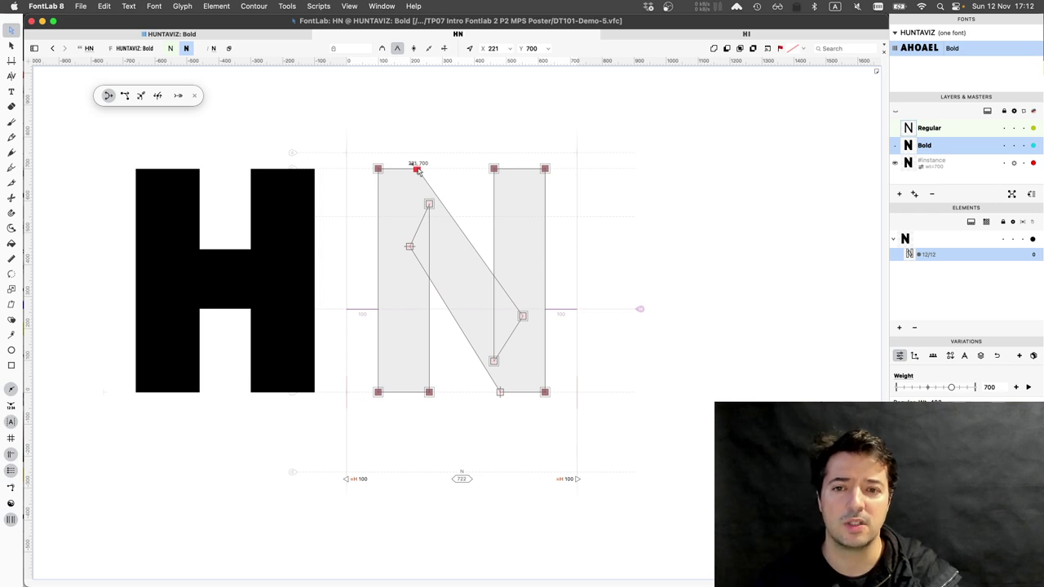
key("shift+Right")
key("shift+Right")
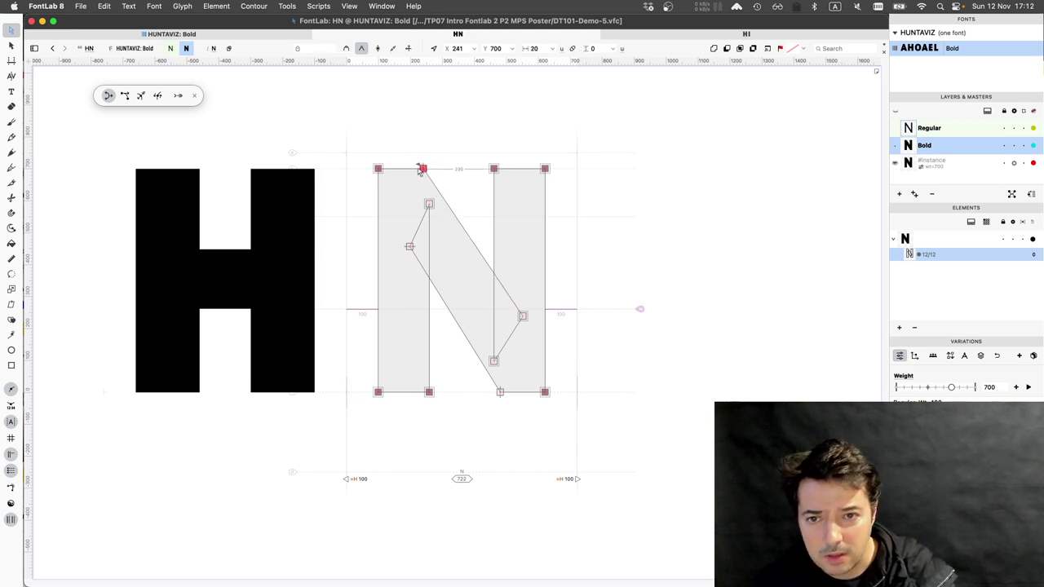
key("shift+Right")
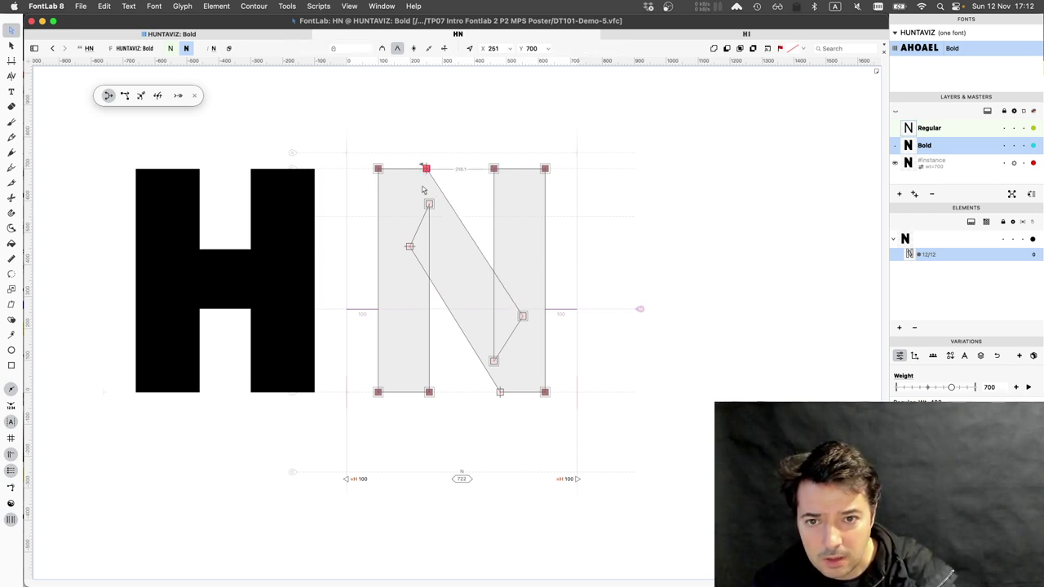
Right-align the diagonal's top node with the left stem's upper inner node at X 260 using the Transform alignment options
left_click_drag(420, 152, 439, 219)
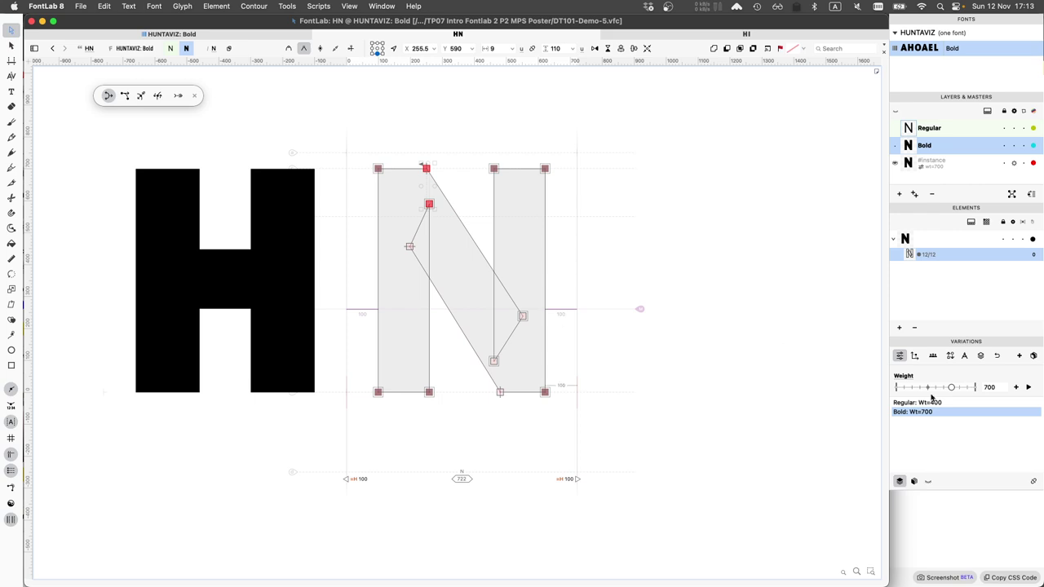
left_click(380, 6)
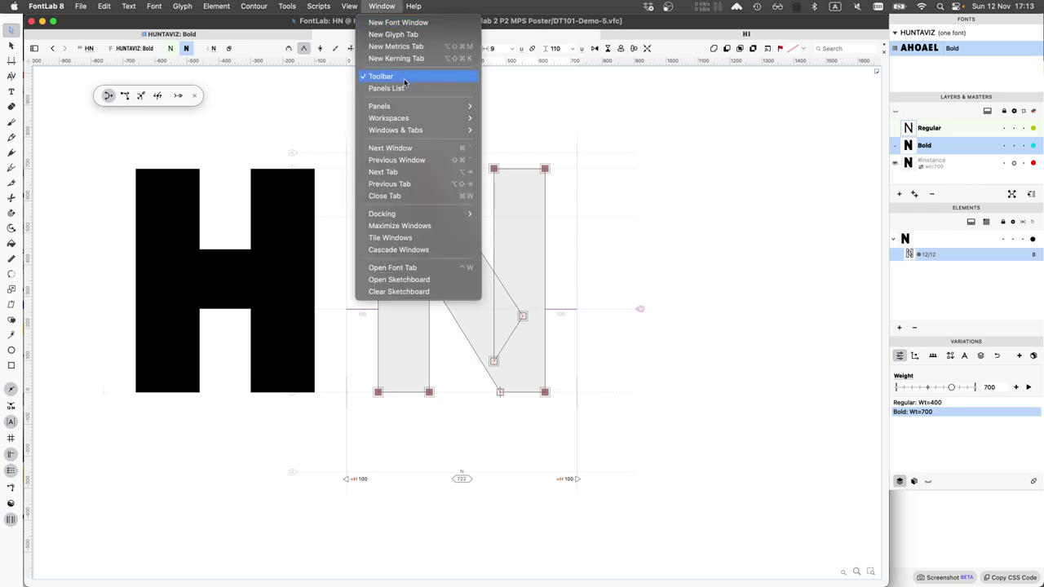
left_click(495, 120)
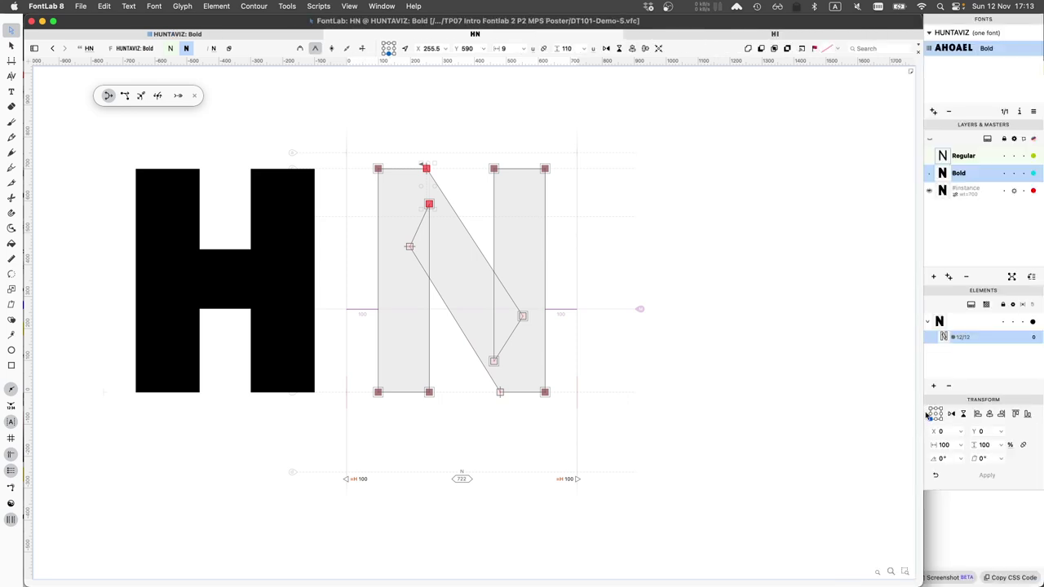
left_click(1000, 414)
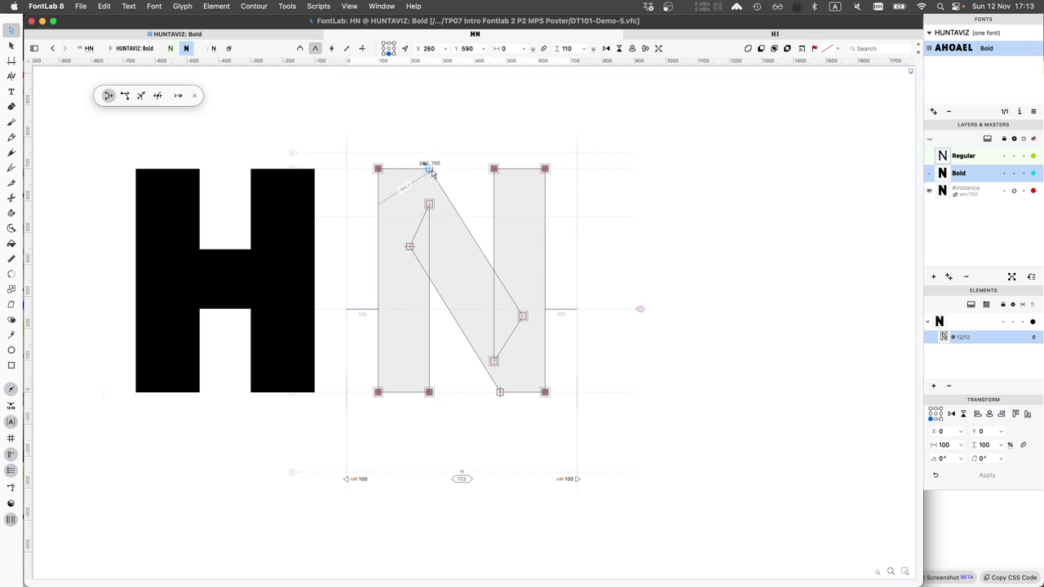
key("Escape")
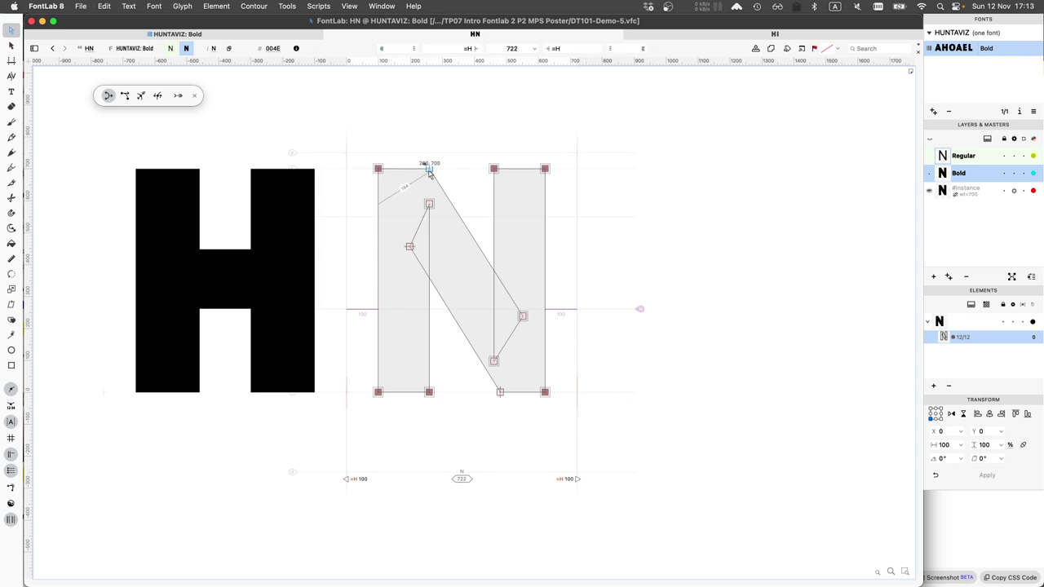
Offset the diagonal's top node 20 units left to X 240
left_click(428, 169)
key("shift+Left")
key("shift+Left")
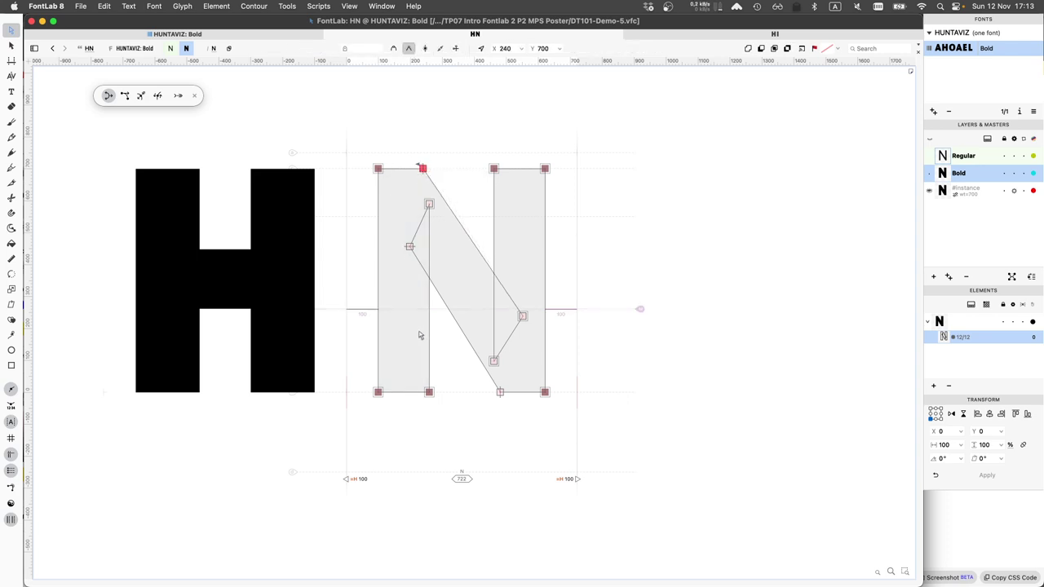
key("e")
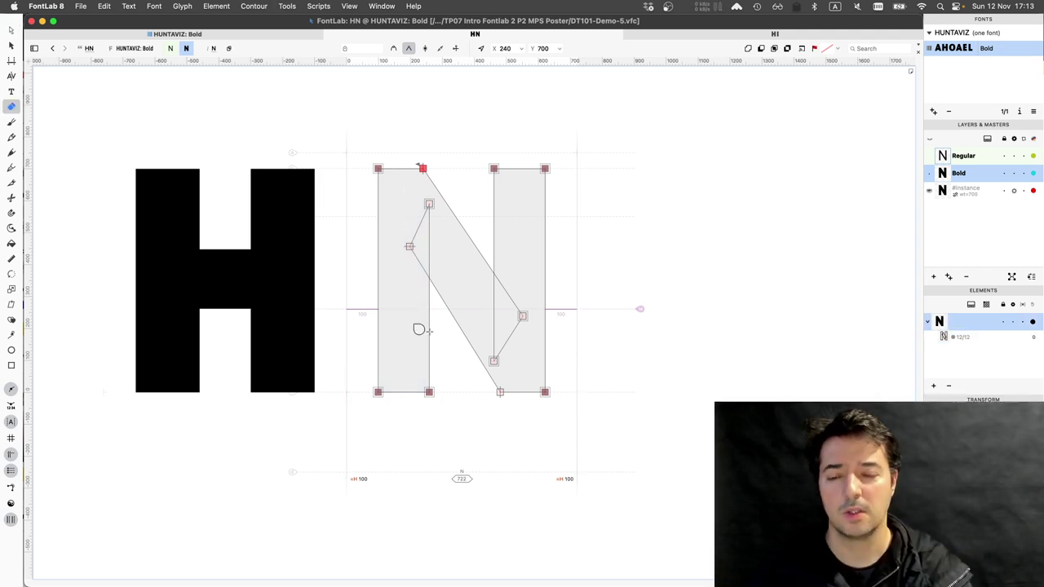
left_click(428, 332)
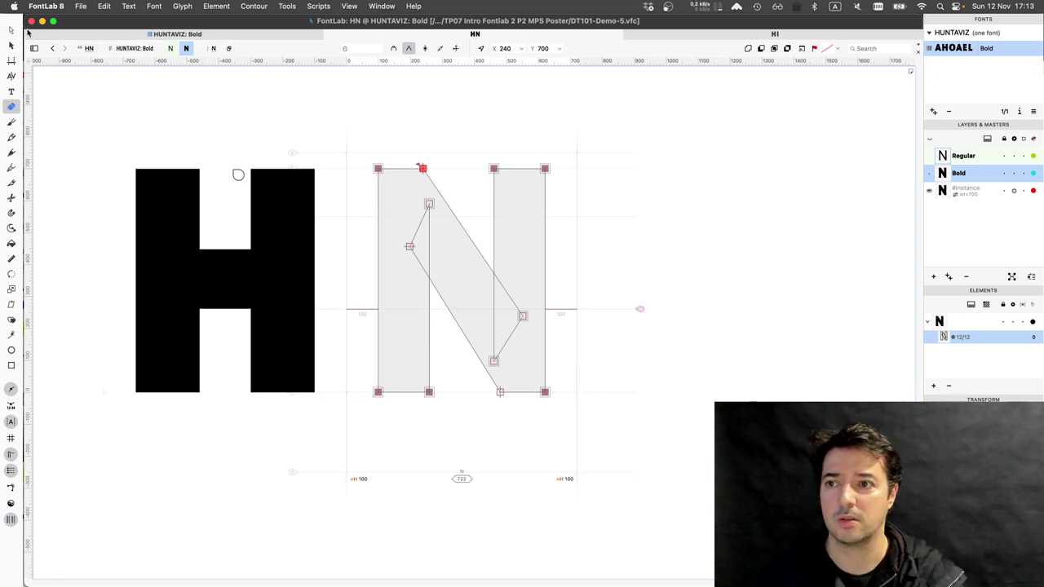
left_click(11, 30)
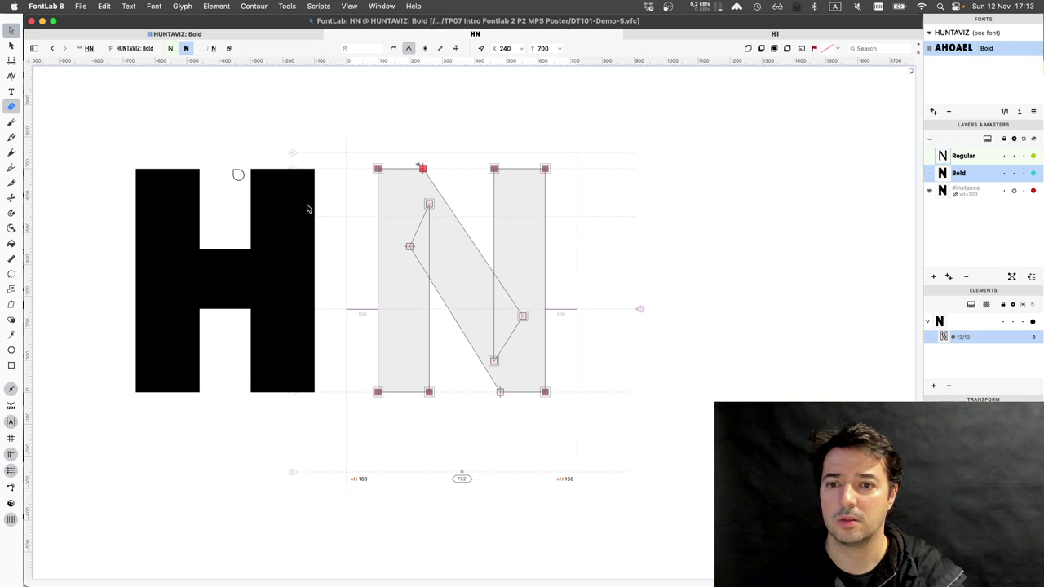
Move the left stem's inner edge together with the diagonal's top node 10 units left
left_click(430, 337)
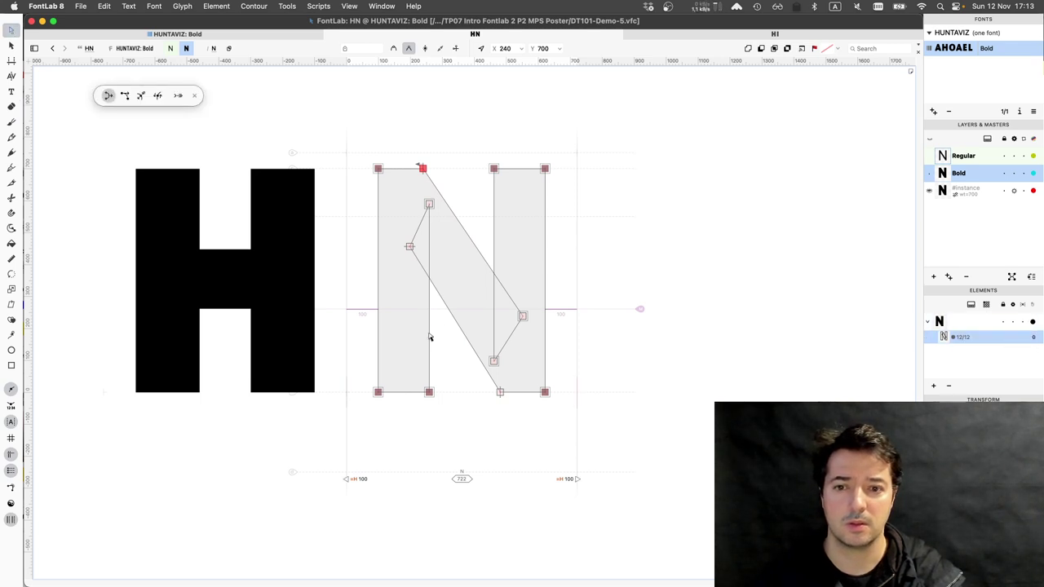
left_click(429, 334)
key("shift+Left")
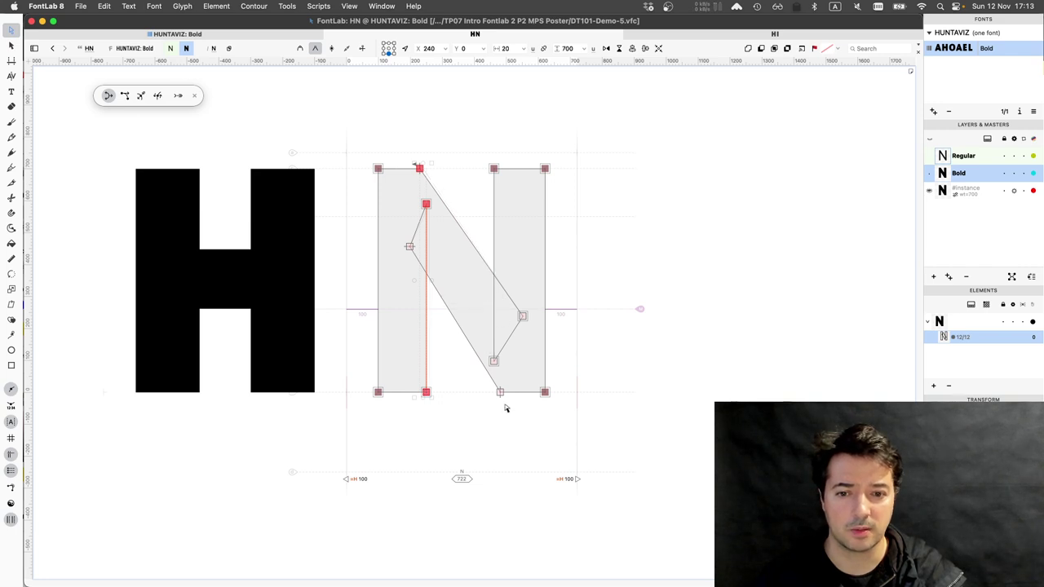
Left-align the diagonal's bottom node with the right stem's lower inner node, and offset it 20 units right to X 482
left_click_drag(486, 344, 506, 405)
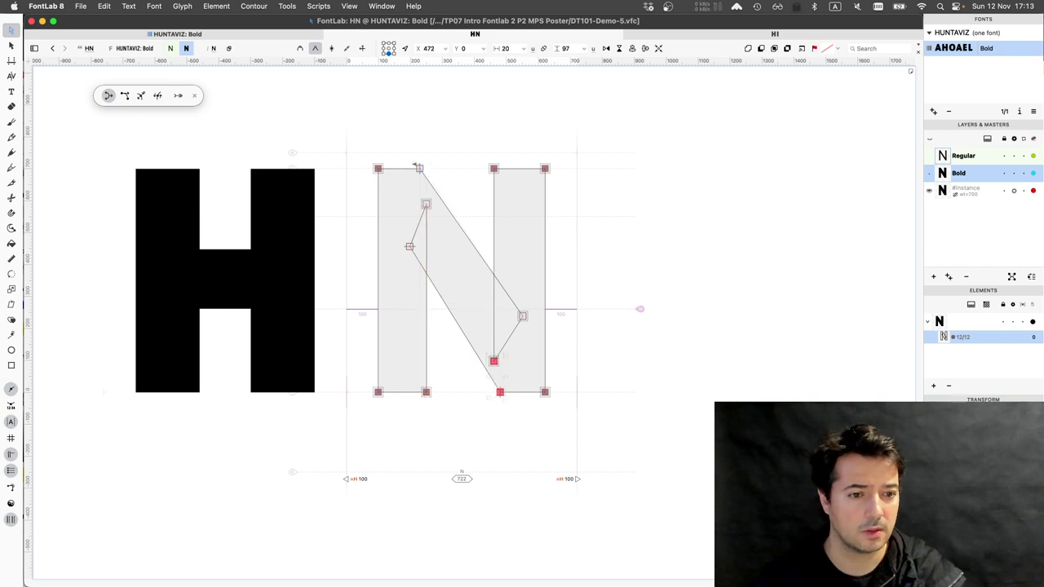
left_click(494, 361)
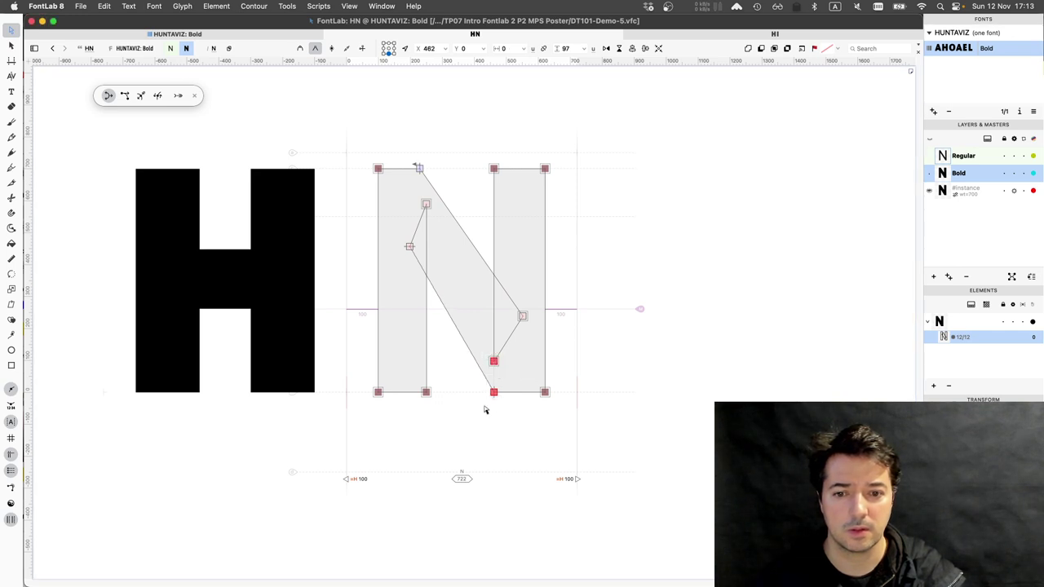
left_click(486, 406)
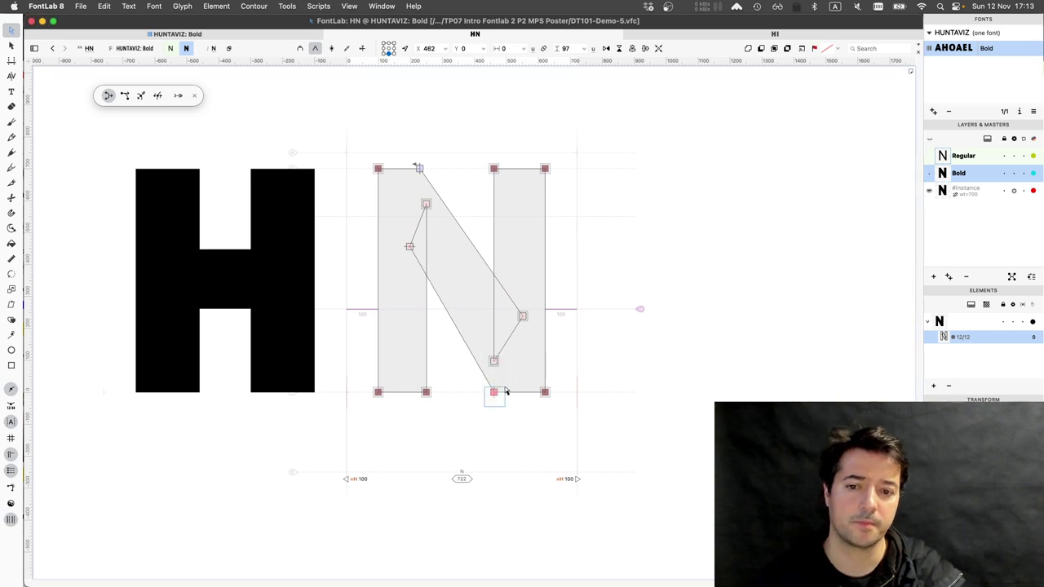
left_click_drag(494, 392, 498, 392)
key("shift+Right")
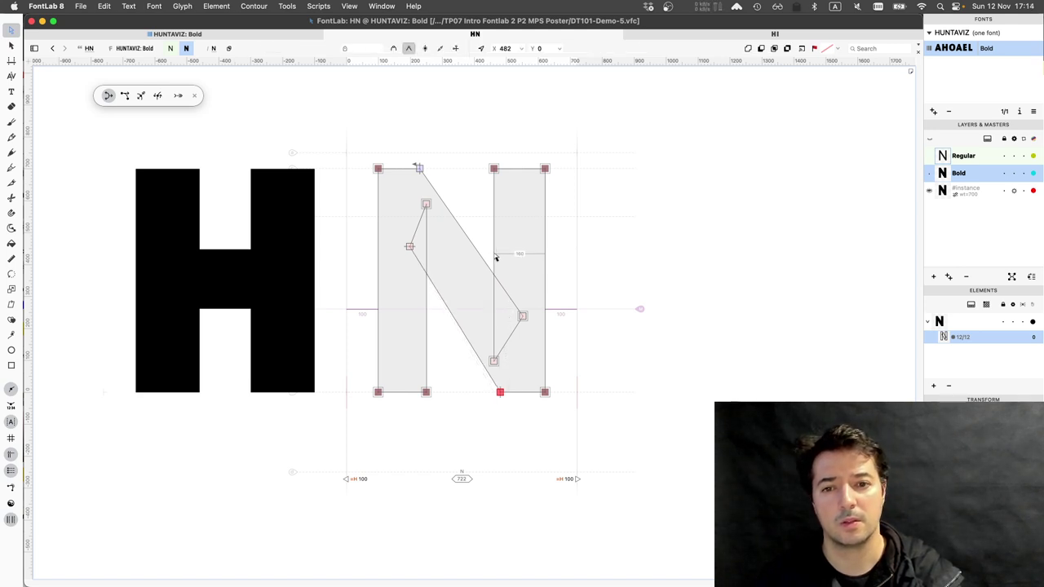
Move the right stem's inner edge together with the diagonal's bottom node 10 units right
left_click(495, 258, "shift")
key("shift+Right")
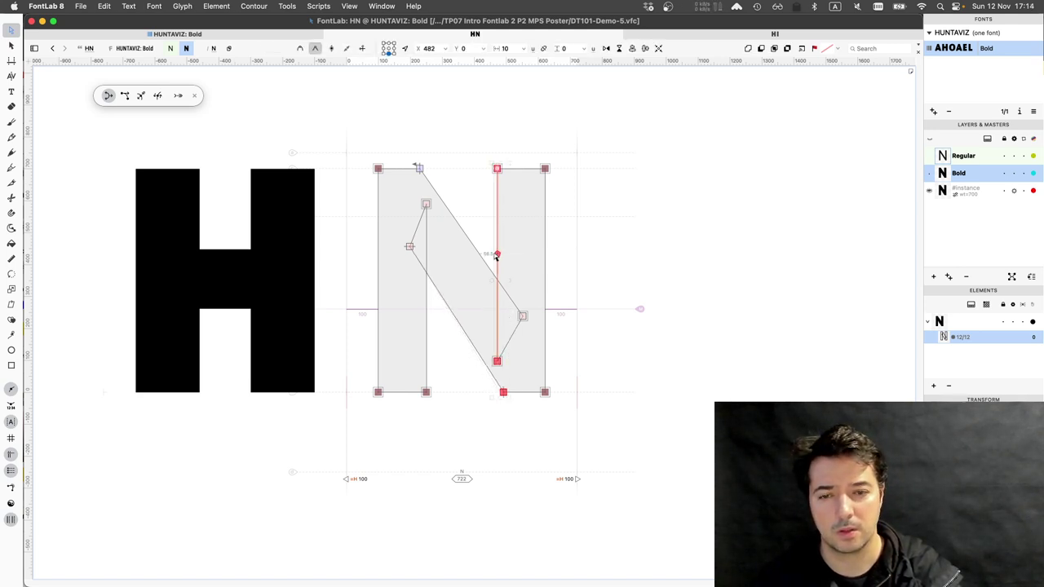
key("space")
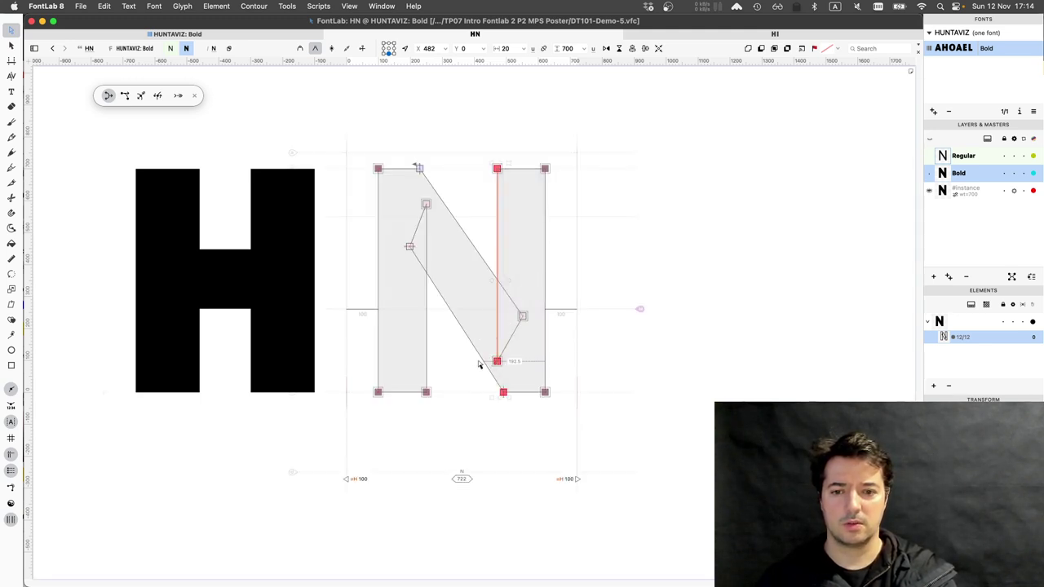
Undo the inner-edge shifts of both stems and the realignment of the diagonal's bottom node
key("shift+Left")
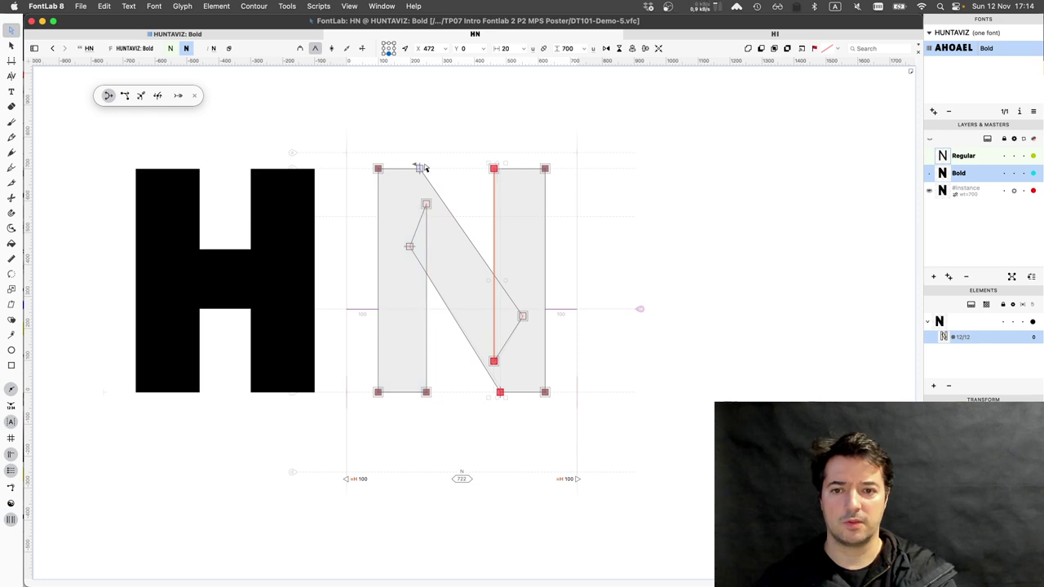
key("super+z")
key("super+z")
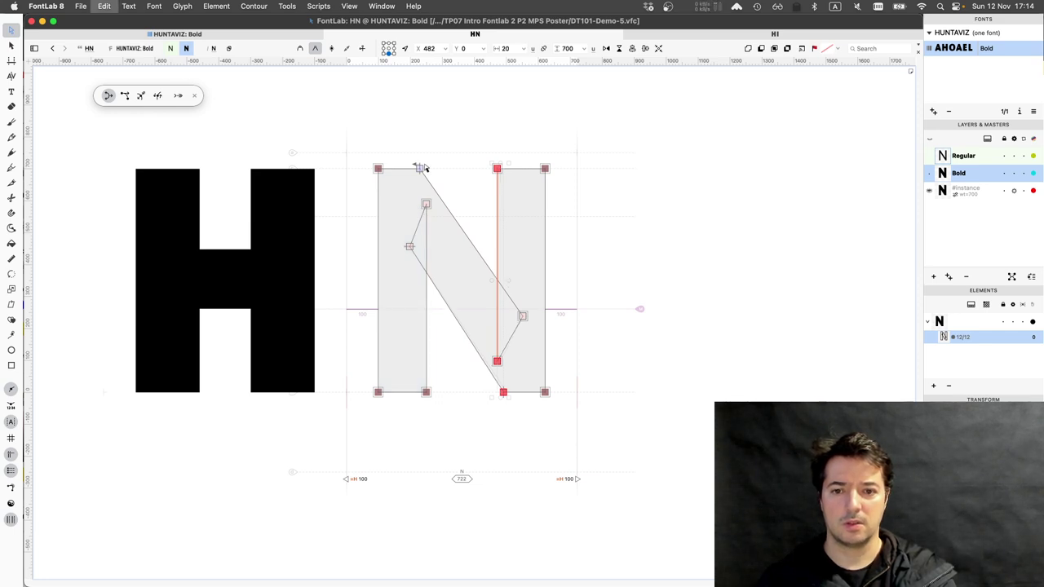
key("shift+Left")
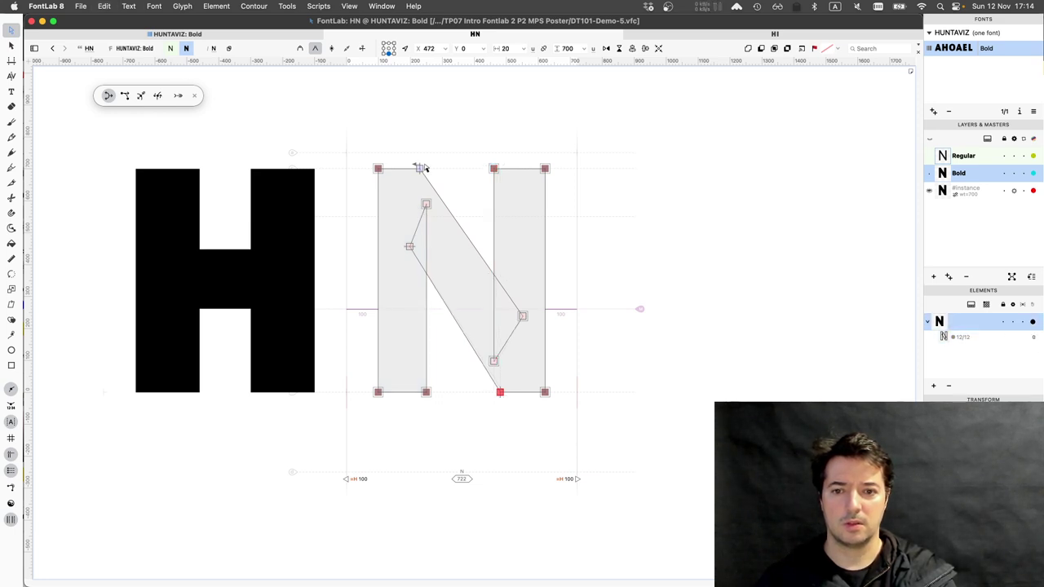
key("shift+Left")
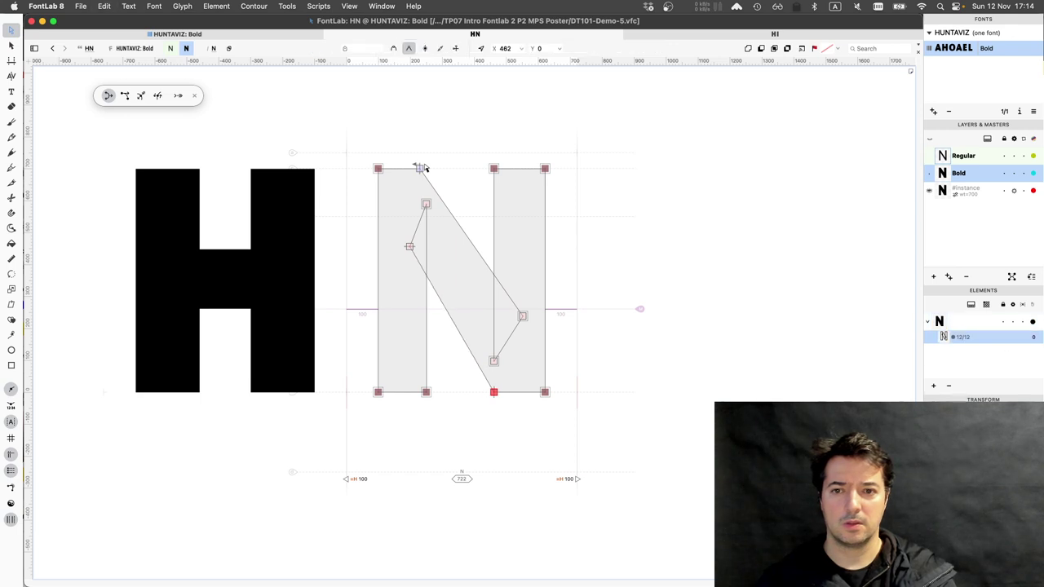
key("Escape")
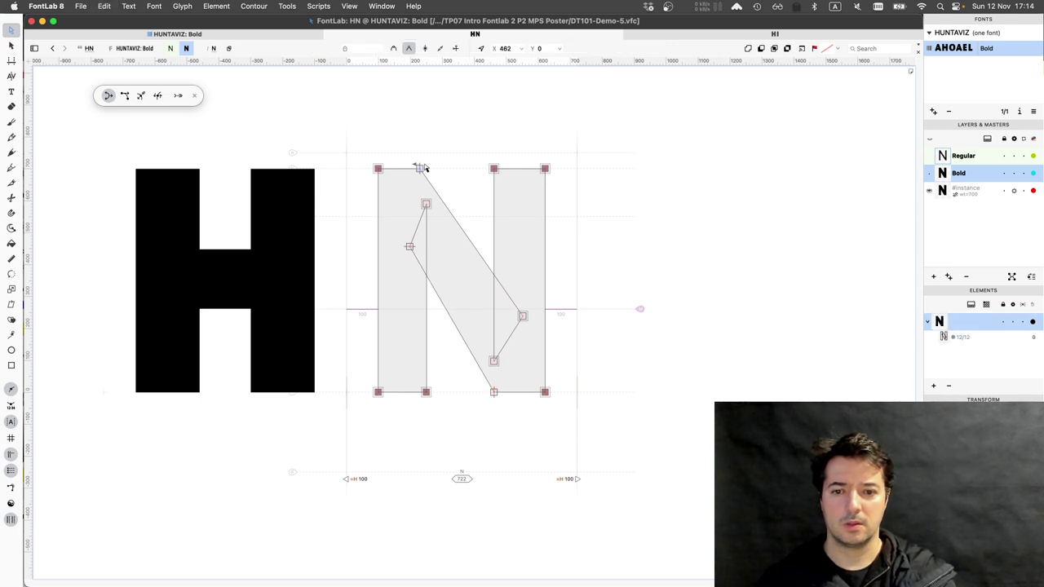
key("super+z")
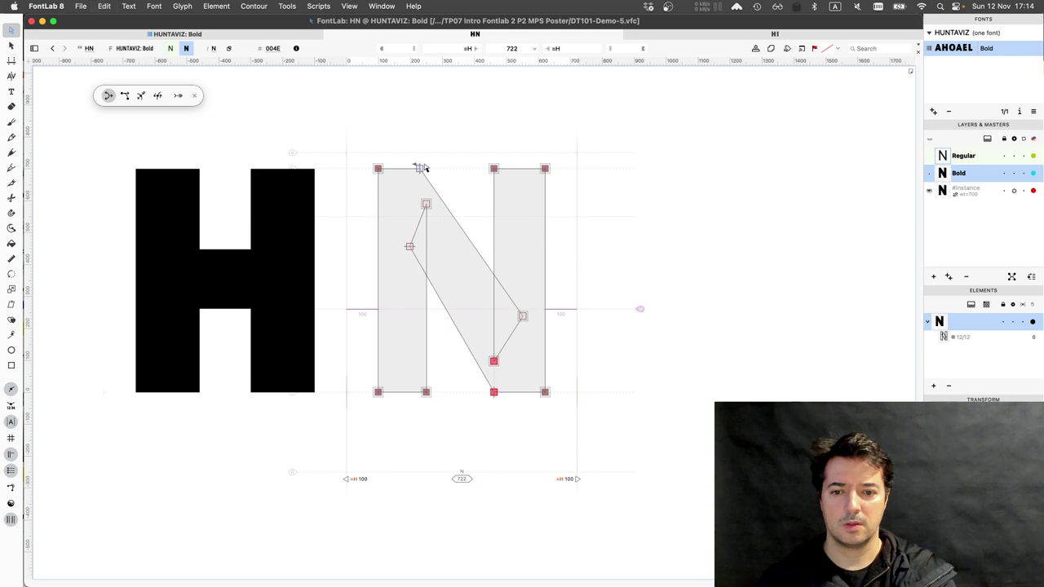
key("super+shift+z")
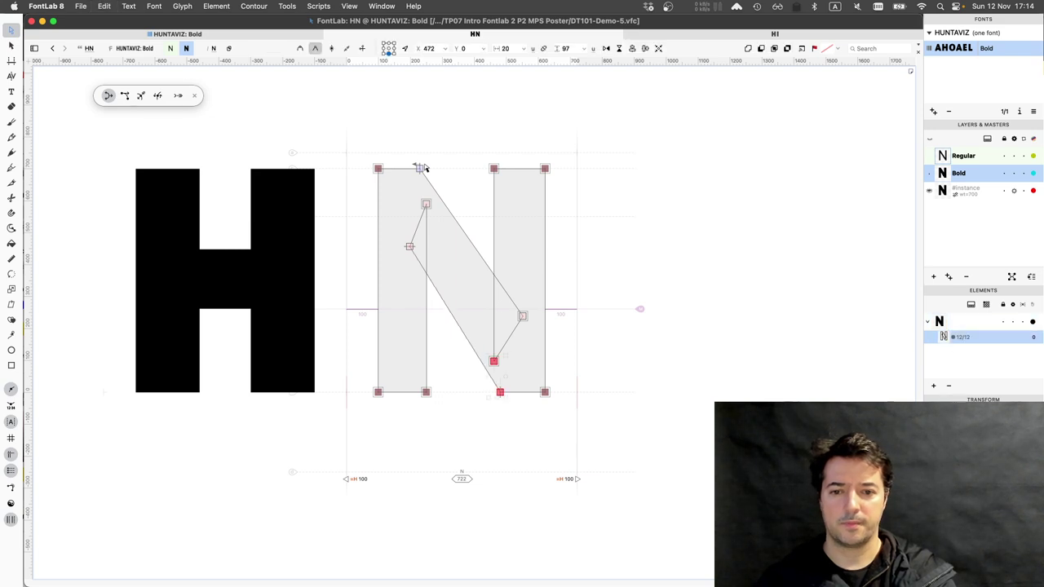
key("super+shift+z")
key("super+shift+z")
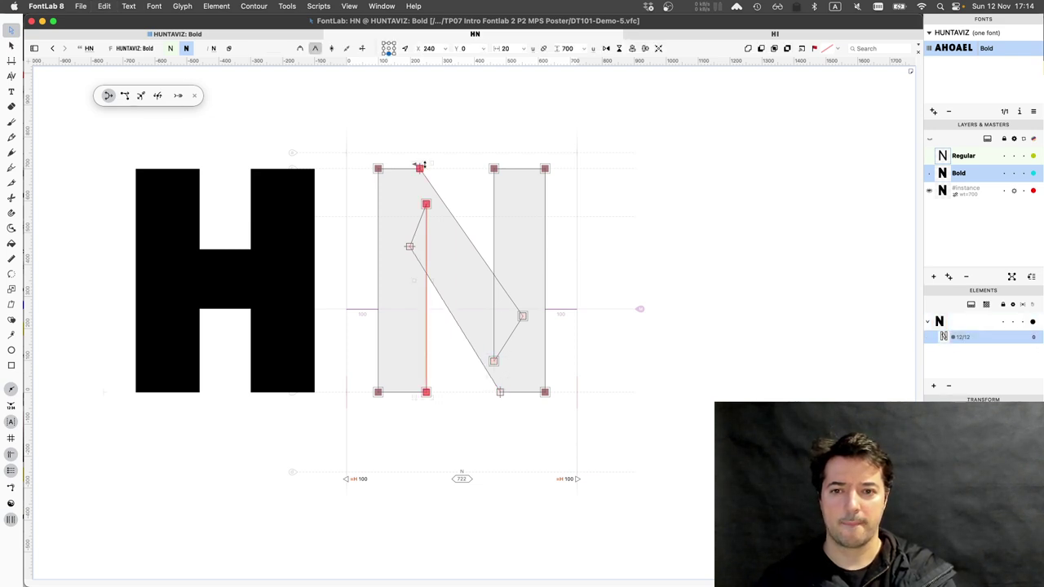
left_click_drag(420, 166, 423, 165)
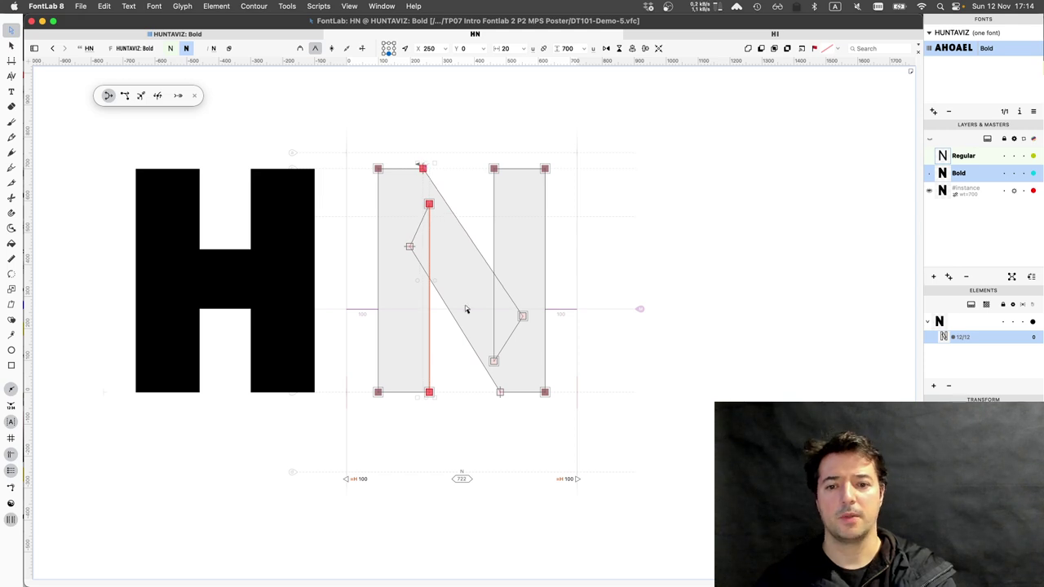
Preview the Bold H and N as filled shapes and examine the thickness of the N's diagonal
left_click(461, 405)
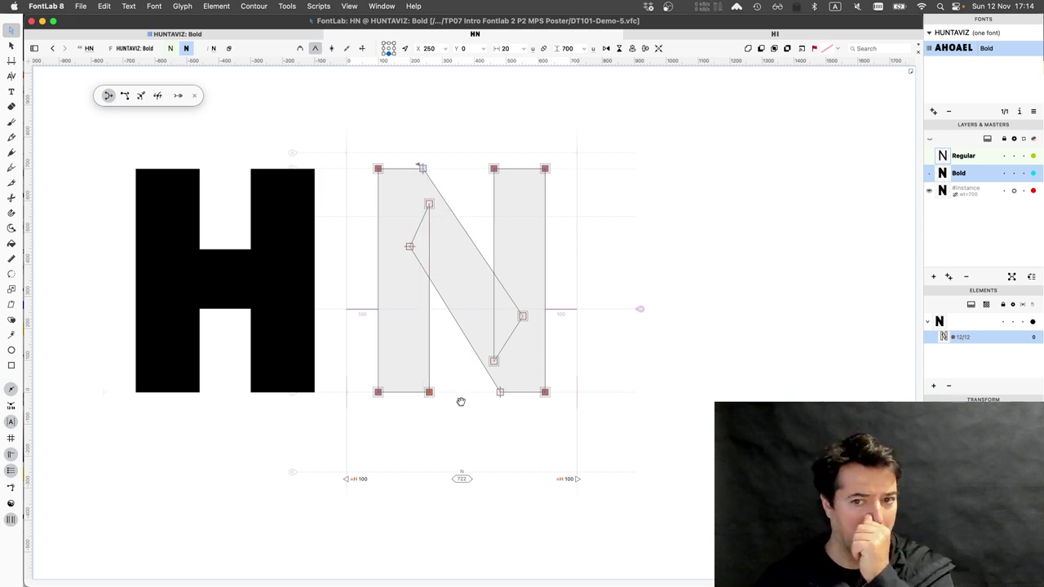
key("space")
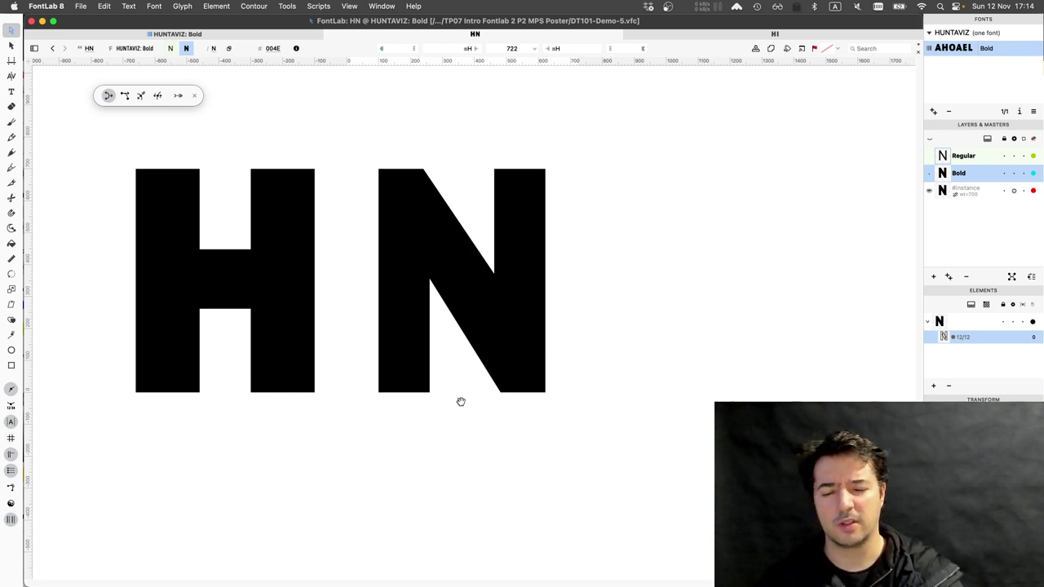
key("space")
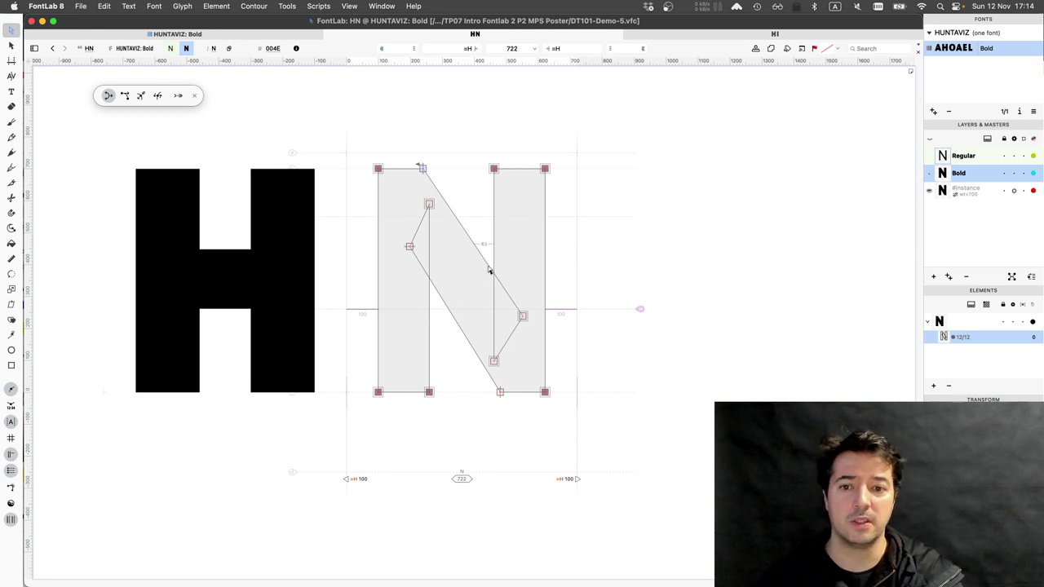
key("space")
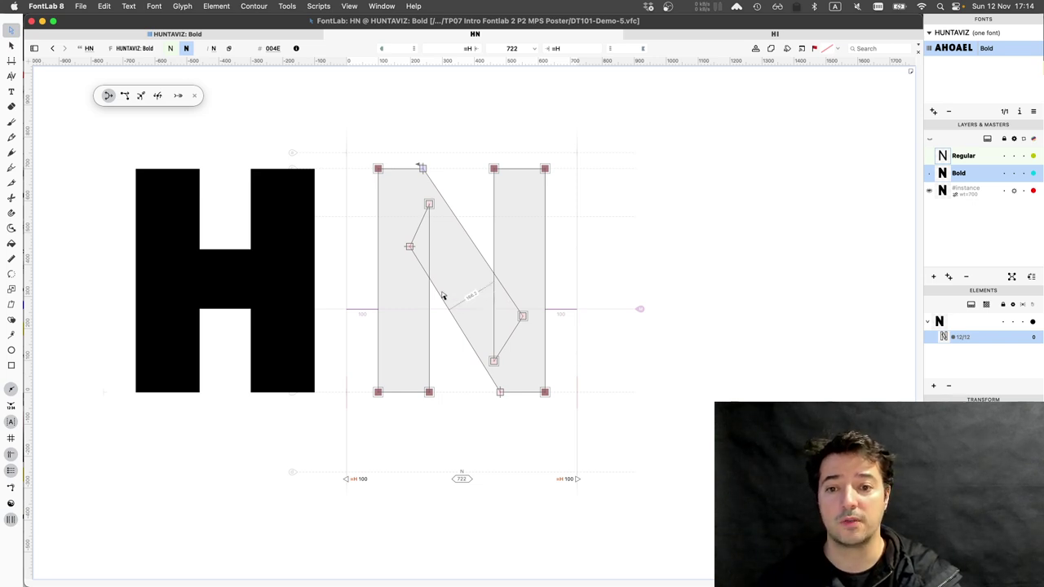
mouse_move(438, 292)
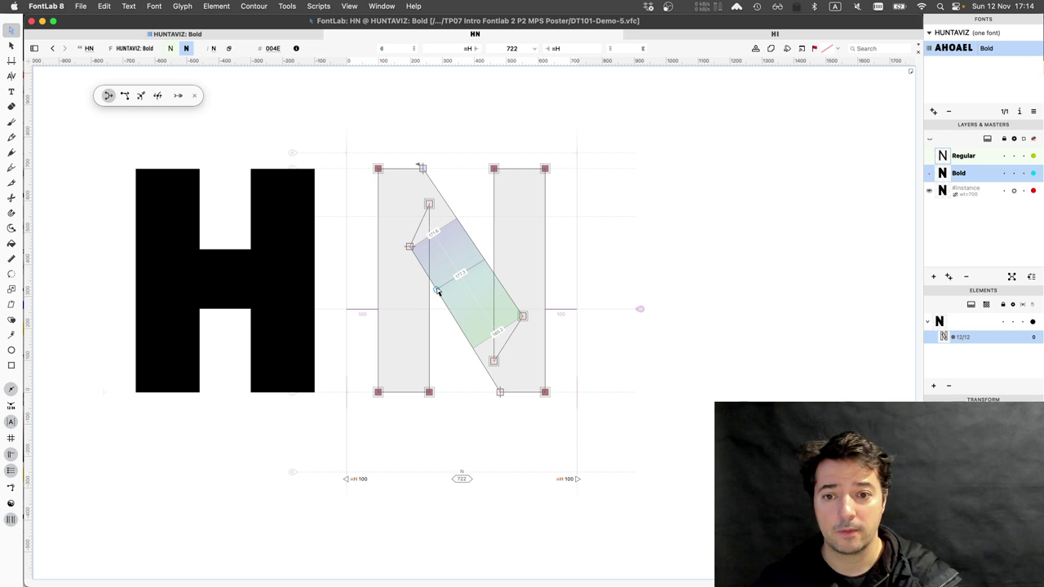
Insert an extra node partway along each long edge of the Bold N's diagonal
key("p")
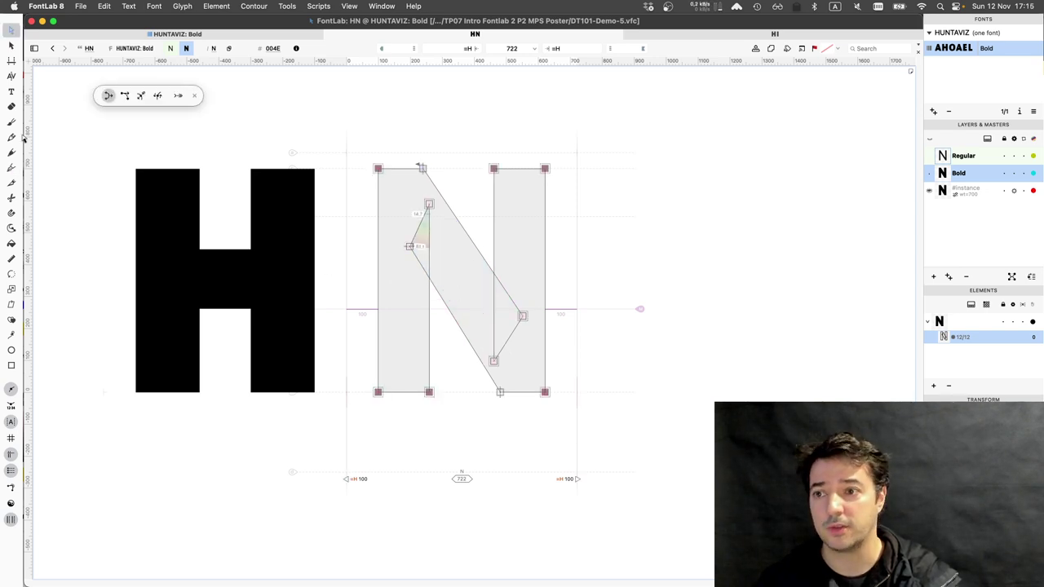
left_click(11, 169)
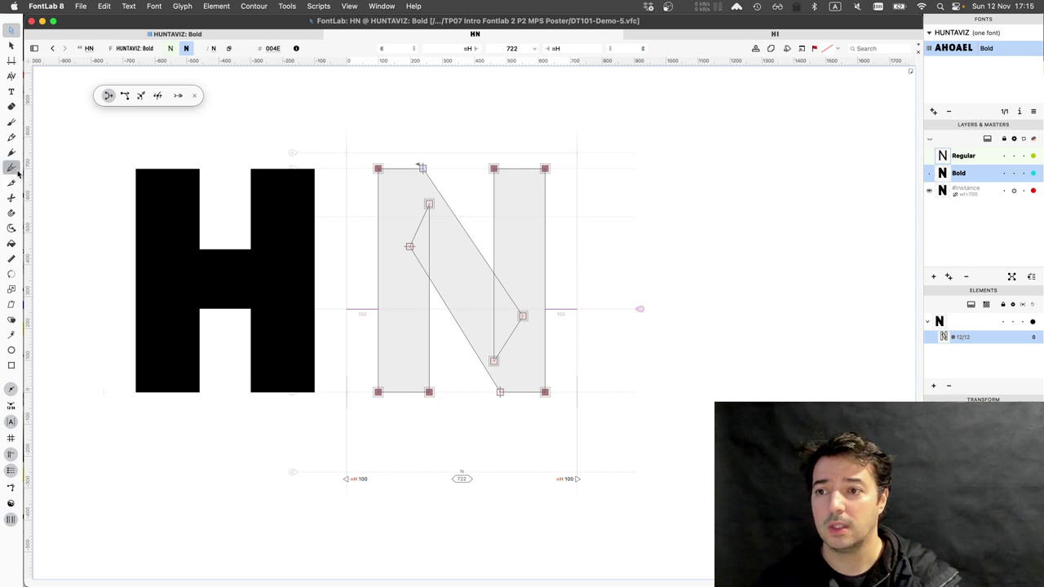
left_click(446, 302)
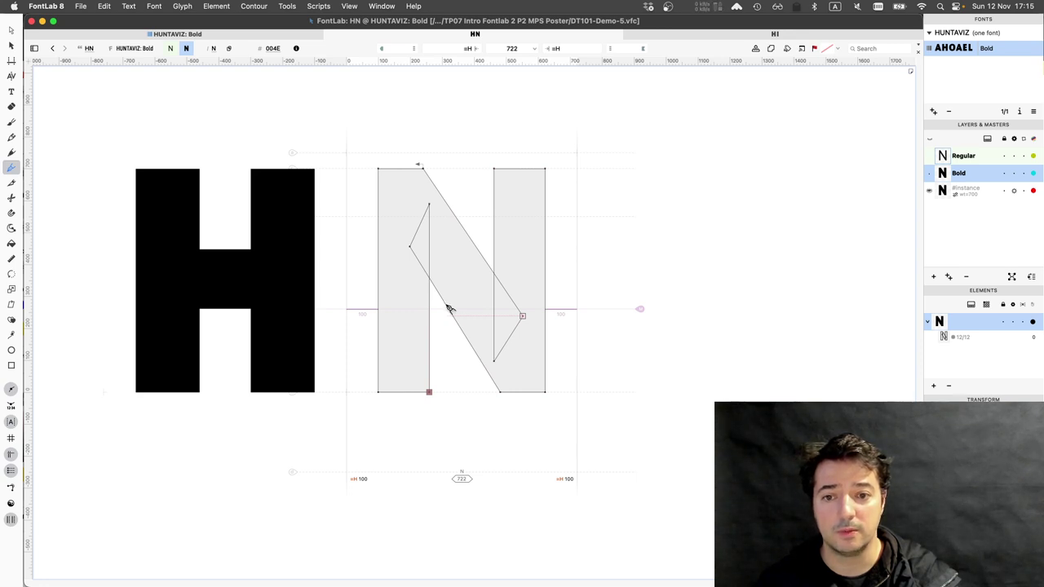
left_click(447, 307)
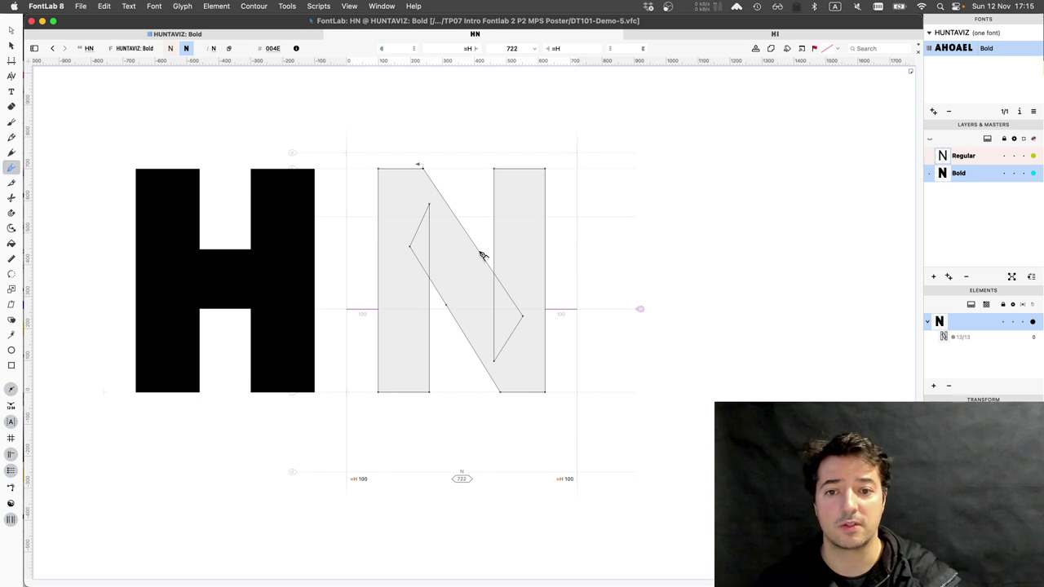
Insert matching nodes on both long edges of the Regular N's diagonal and return to the Bold master
left_click(968, 156)
key("super+[")
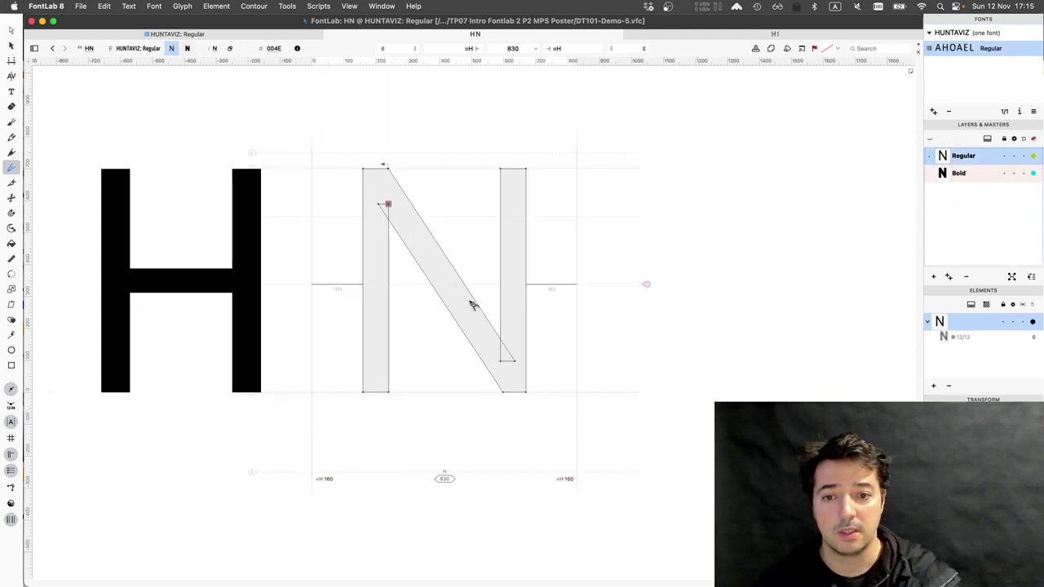
key("super+z")
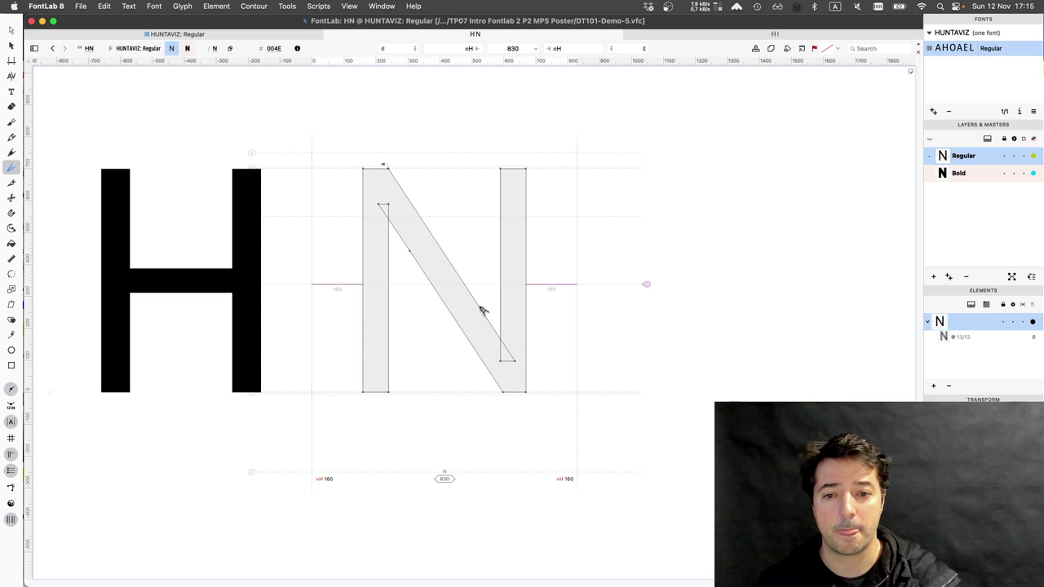
left_click(479, 307)
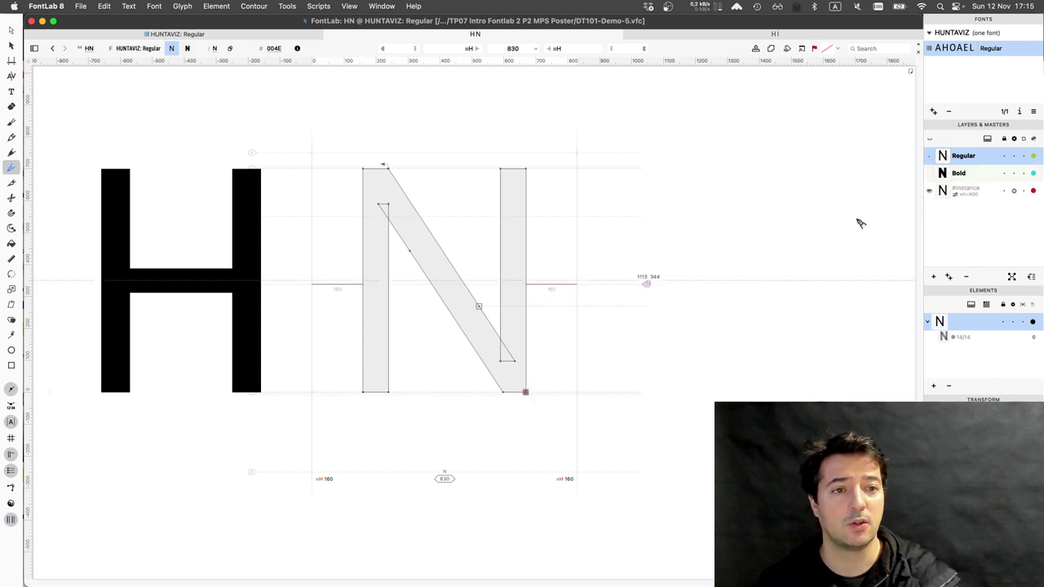
left_click(384, 203)
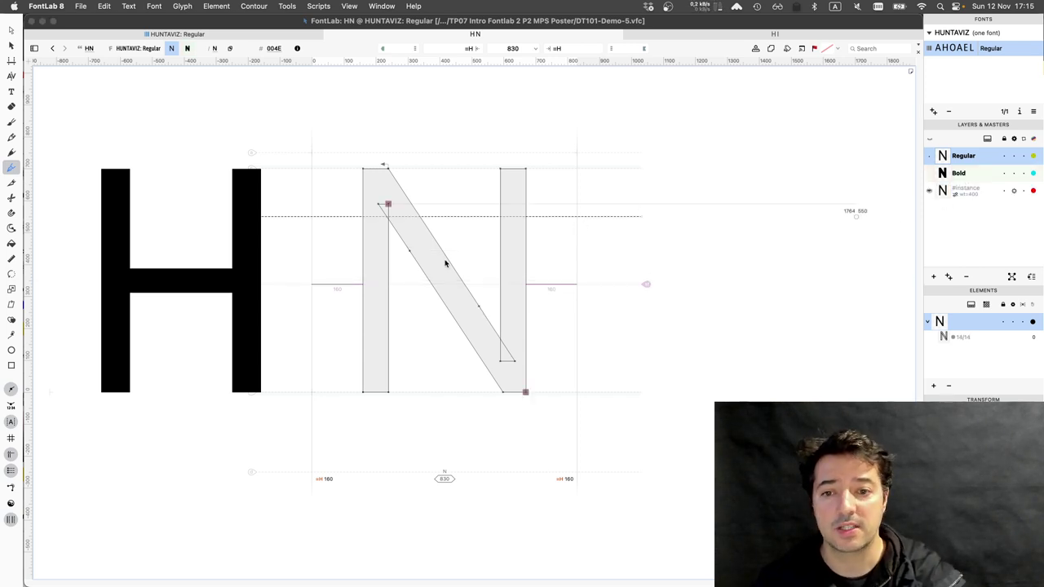
key("super+2")
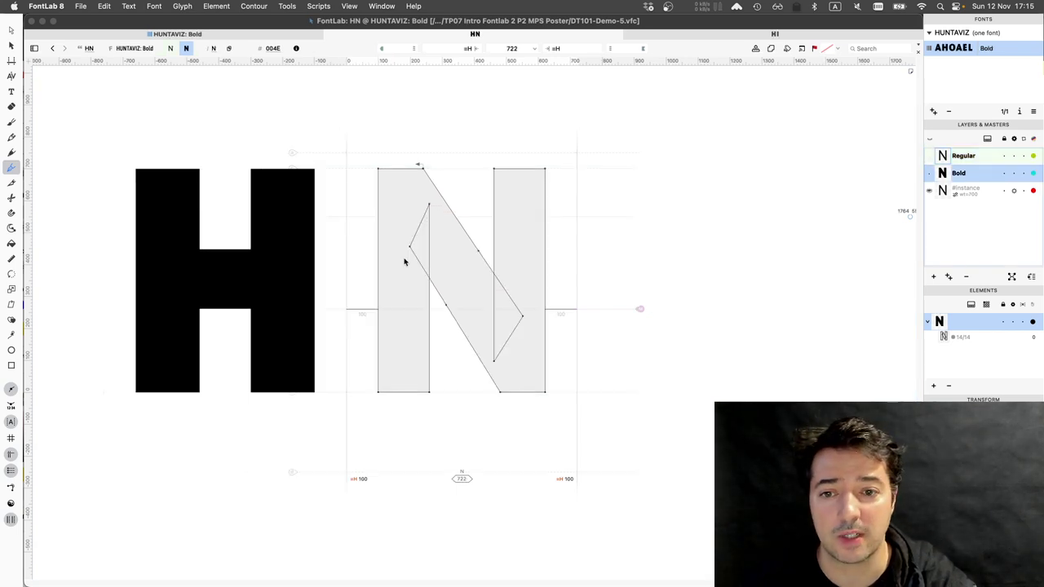
Try to raise the diagonal's inner corner node inside the Bold N's left stem to Y 579
left_click(417, 265)
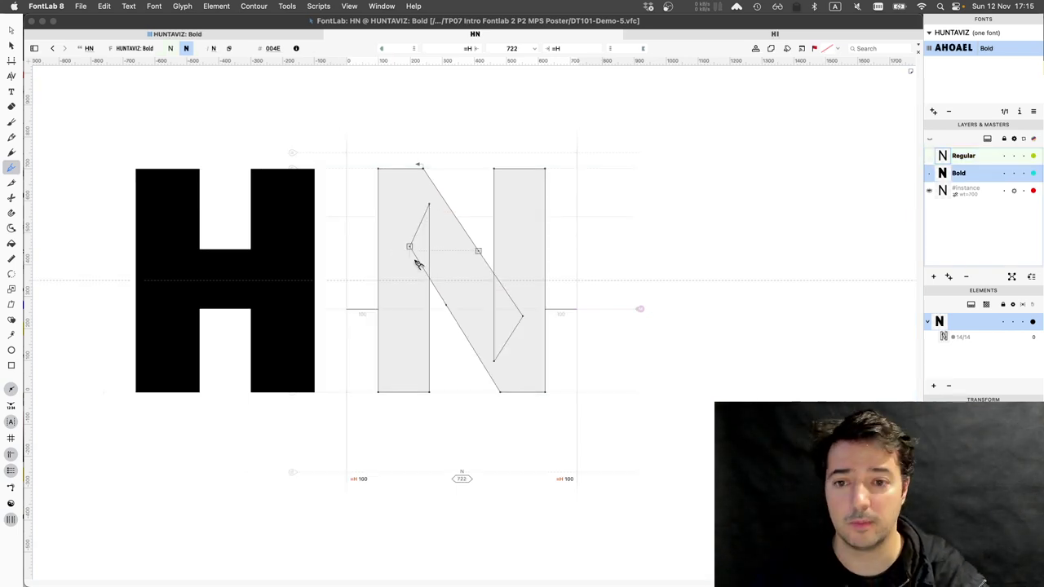
left_click(413, 252)
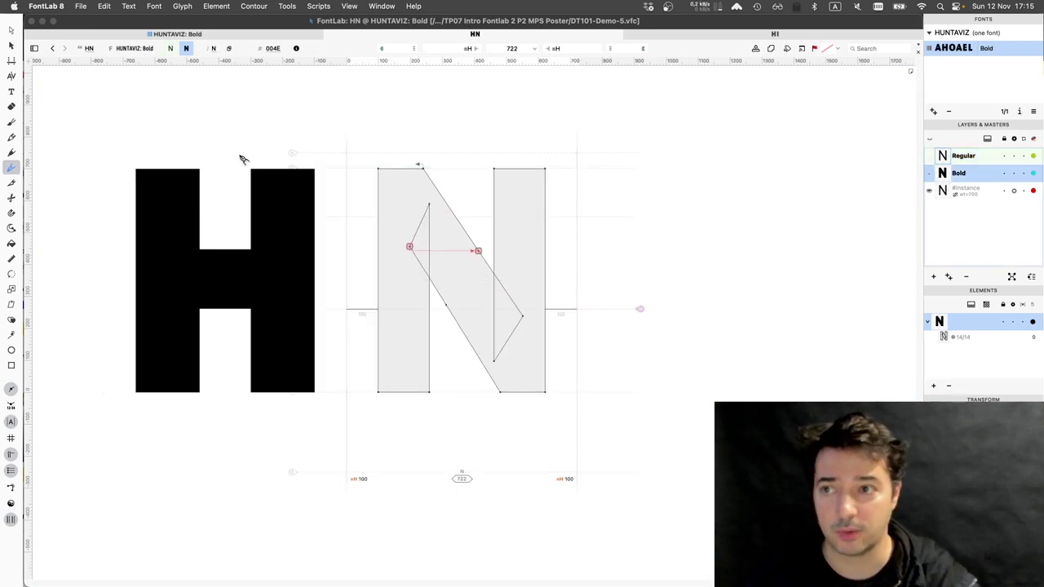
left_click(205, 151, "super")
left_click(11, 31)
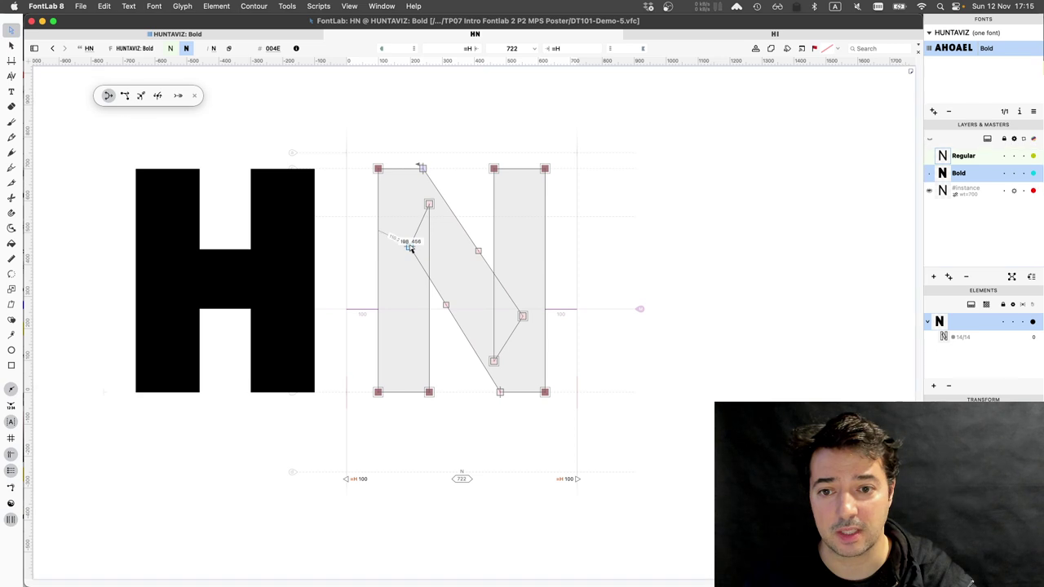
left_click(409, 247)
left_click_drag(411, 247, 414, 210)
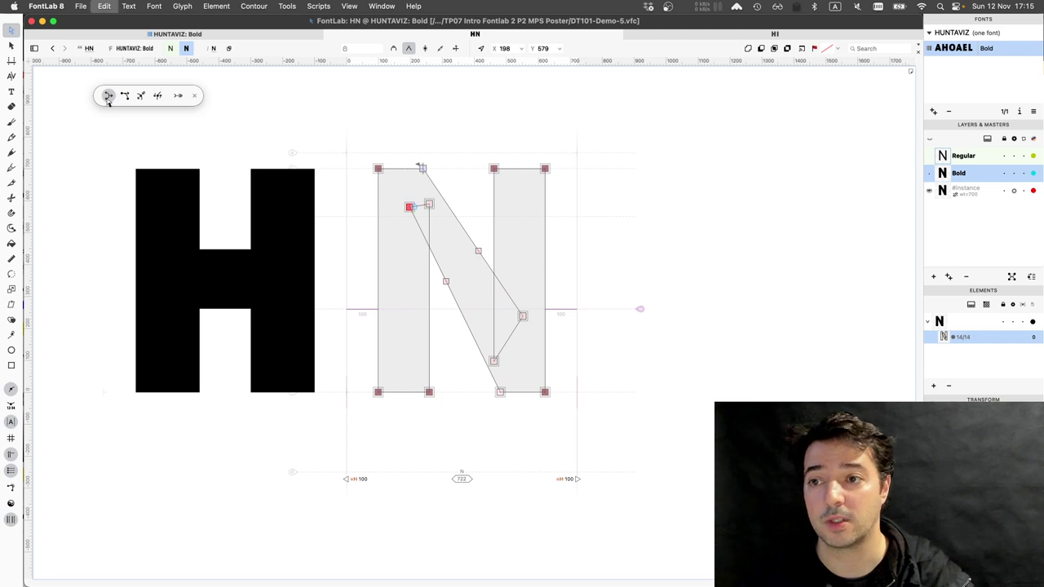
key("super+z")
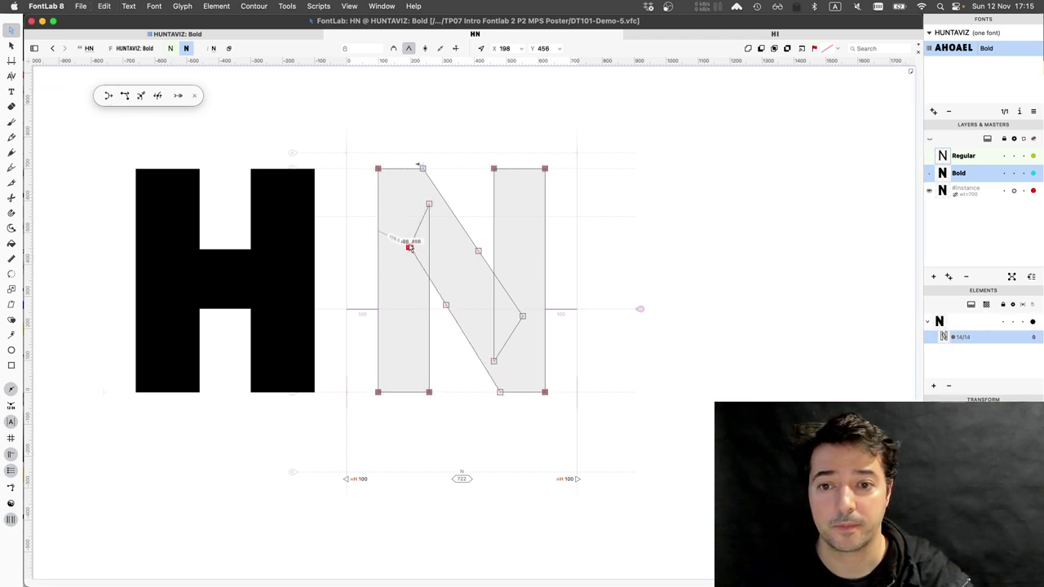
Raise the diagonal's corner node inside the left stem to Y 590, and convert the segment below it into a slightly bent curve
left_click_drag(409, 248, 409, 205)
key("space")
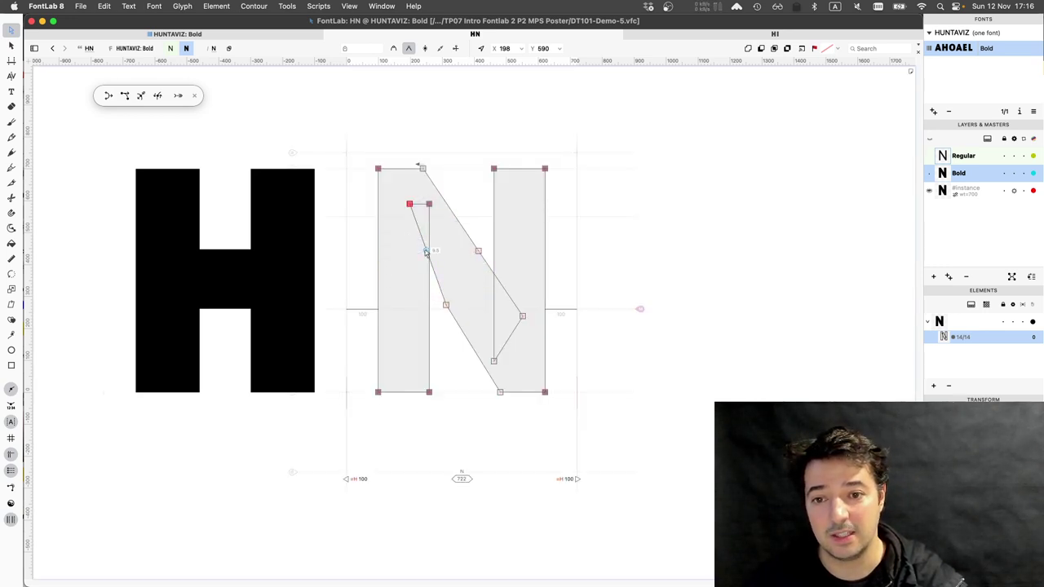
left_click(425, 252, "alt")
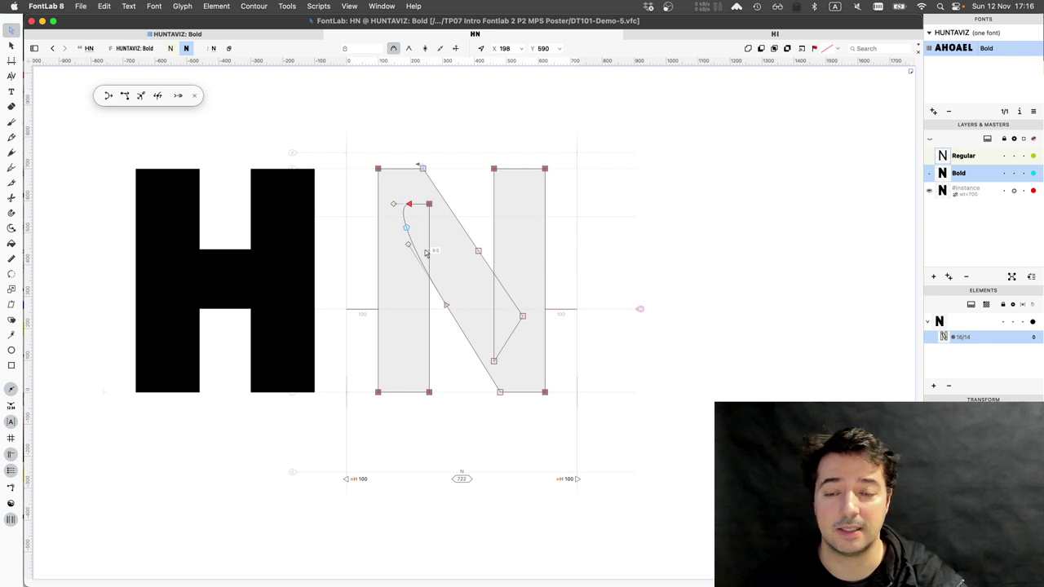
key("super+z")
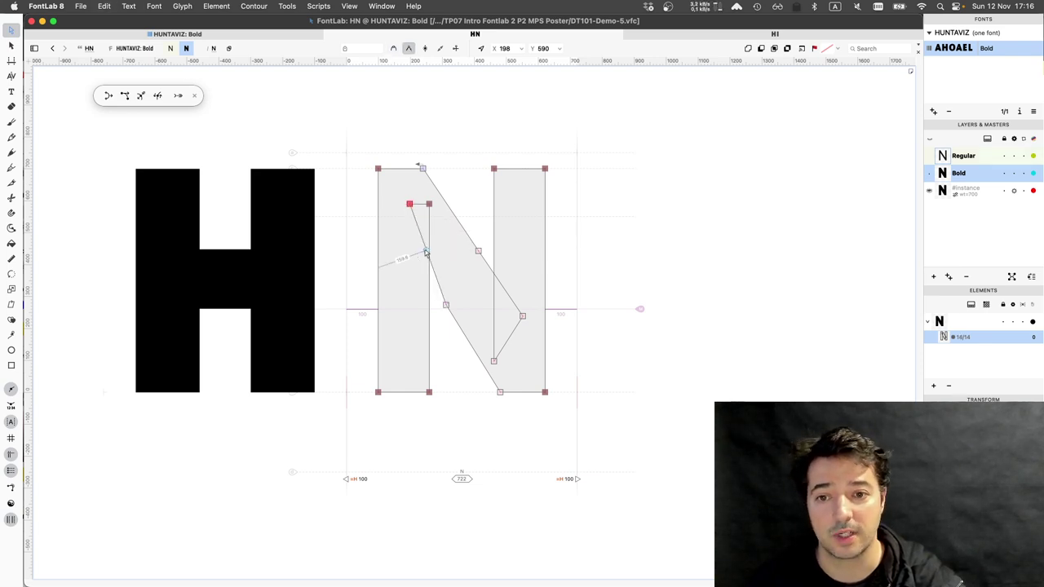
left_click(424, 252, "alt")
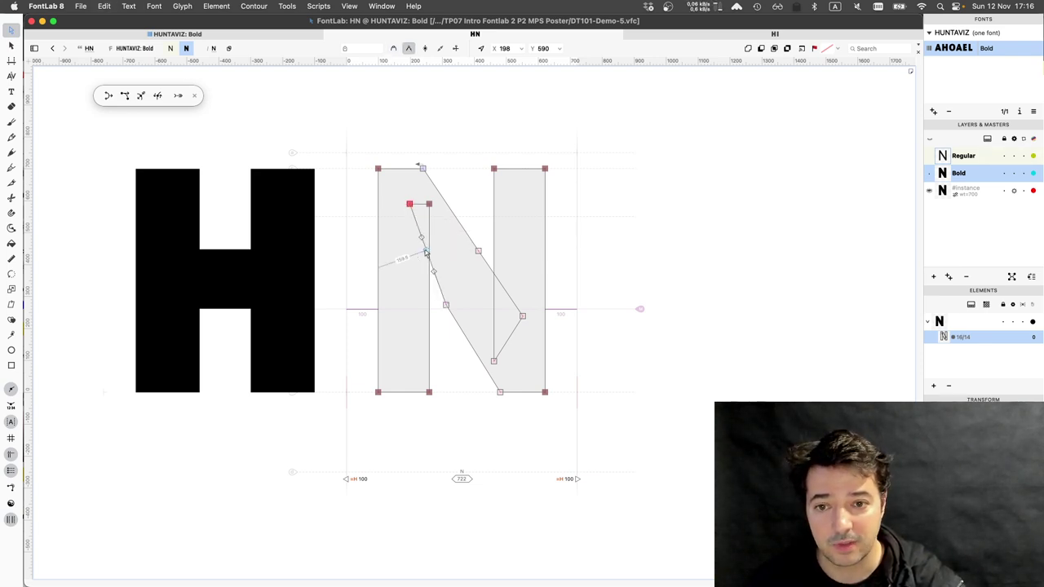
left_click_drag(422, 262, 414, 262)
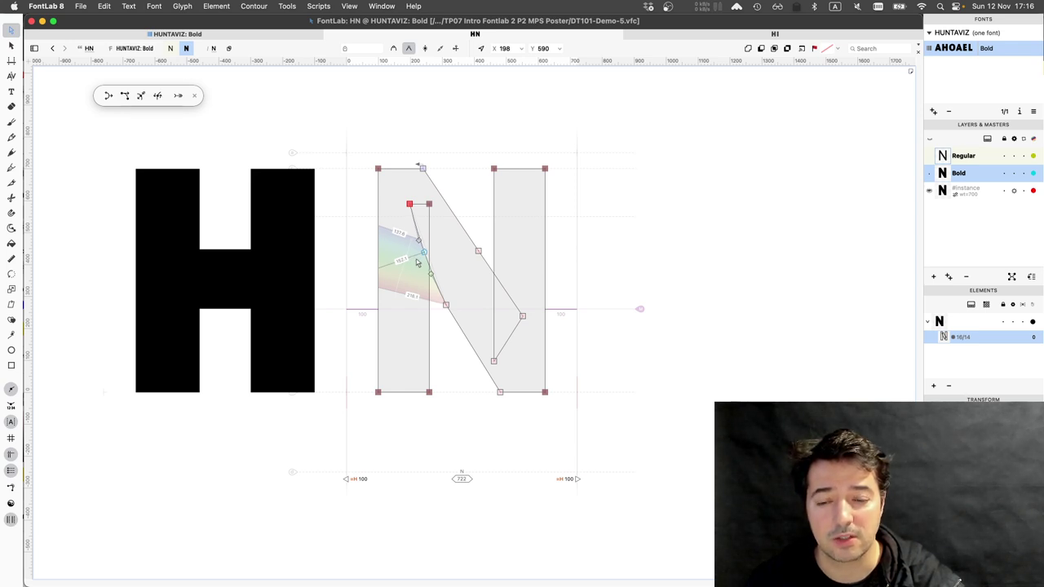
Try shifting the left stem's upper inner node 10 units left
left_click(429, 206)
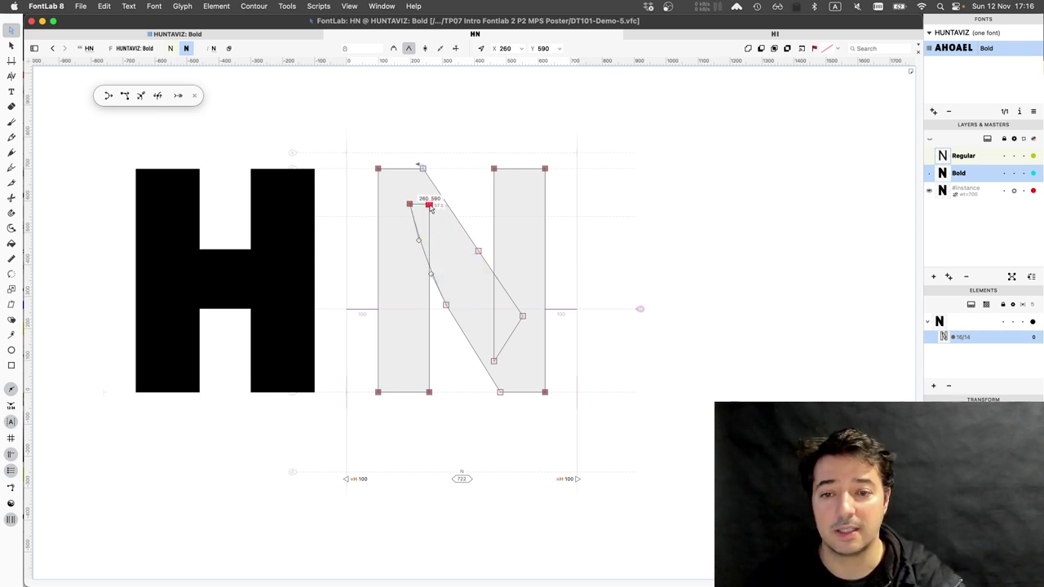
key("shift+Left")
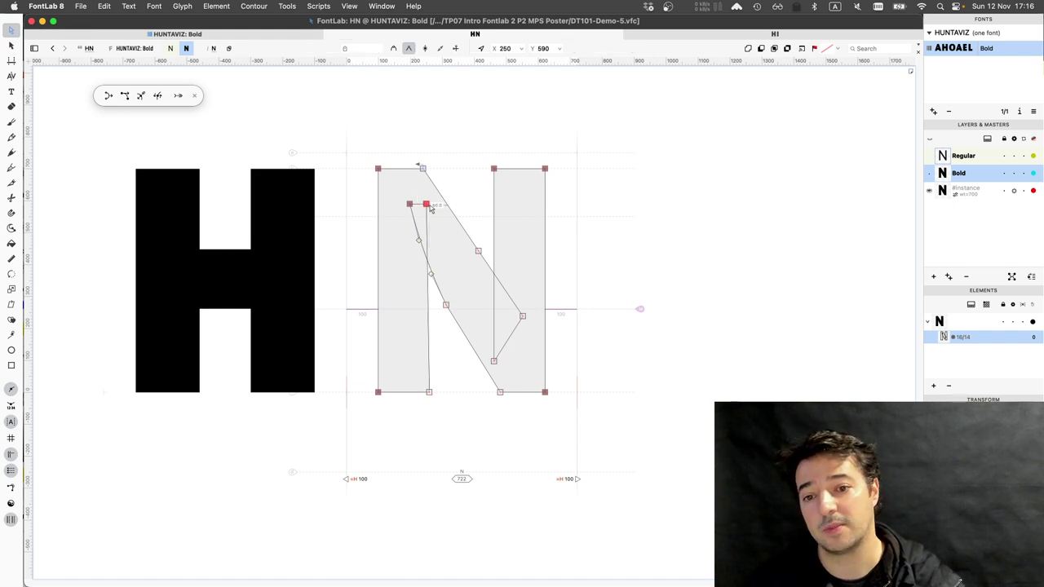
key("shift+Right")
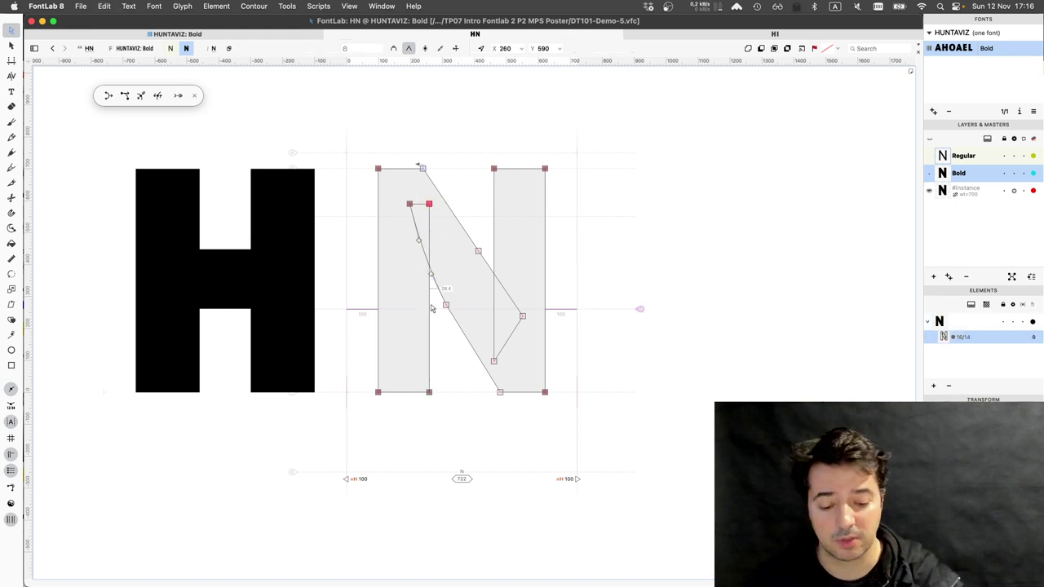
key("b")
key("a")
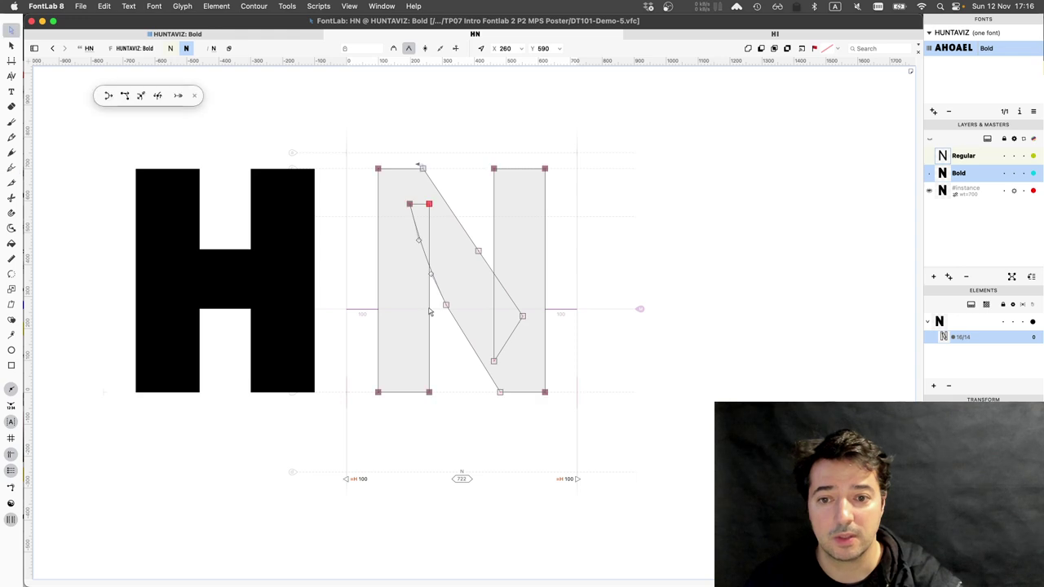
Insert a node on the left stem's inner edge, level with the extra node on the diagonal's lower edge
left_click(430, 236)
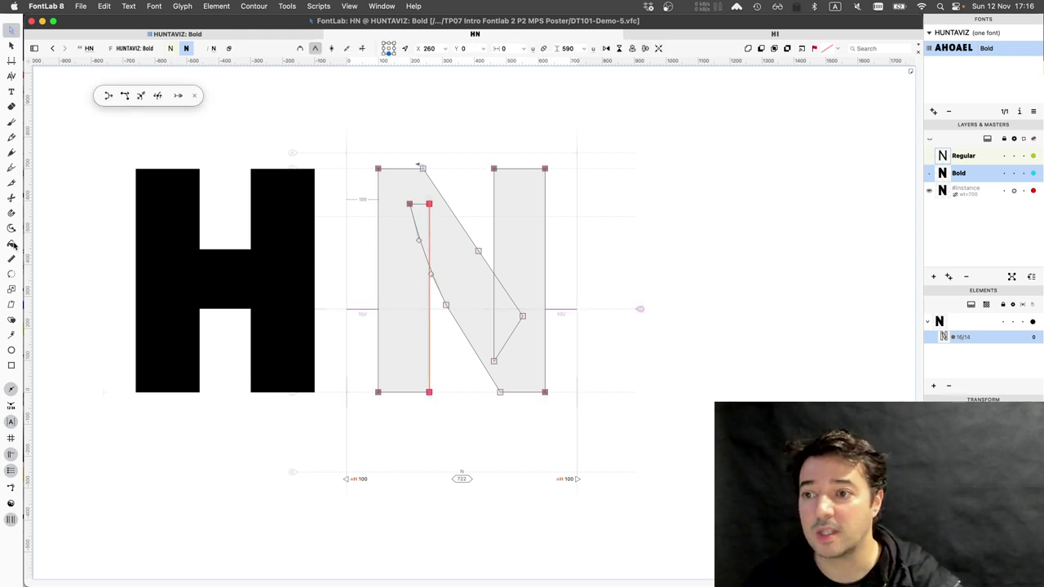
left_click(11, 169)
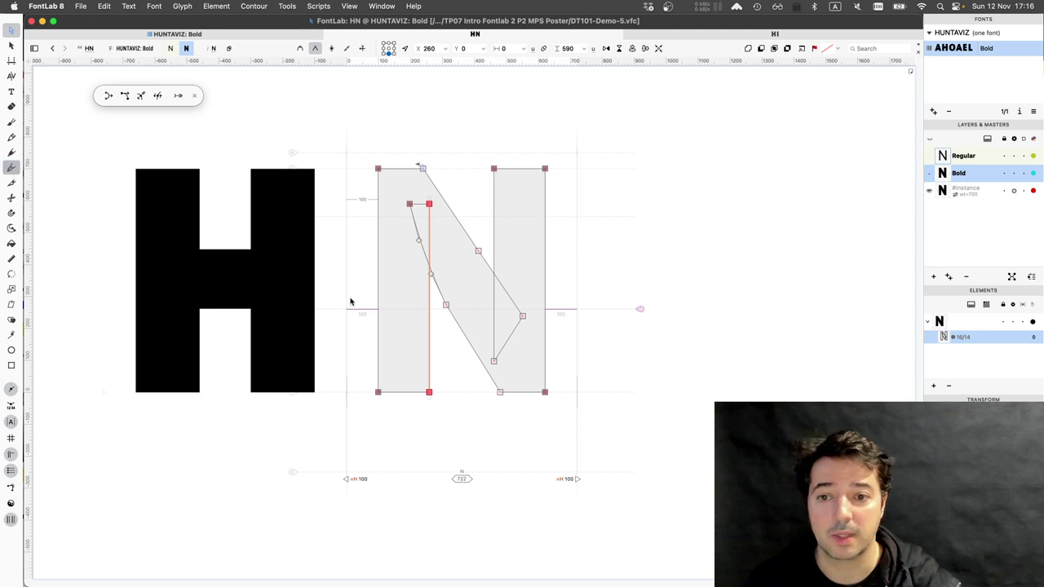
left_click(430, 304)
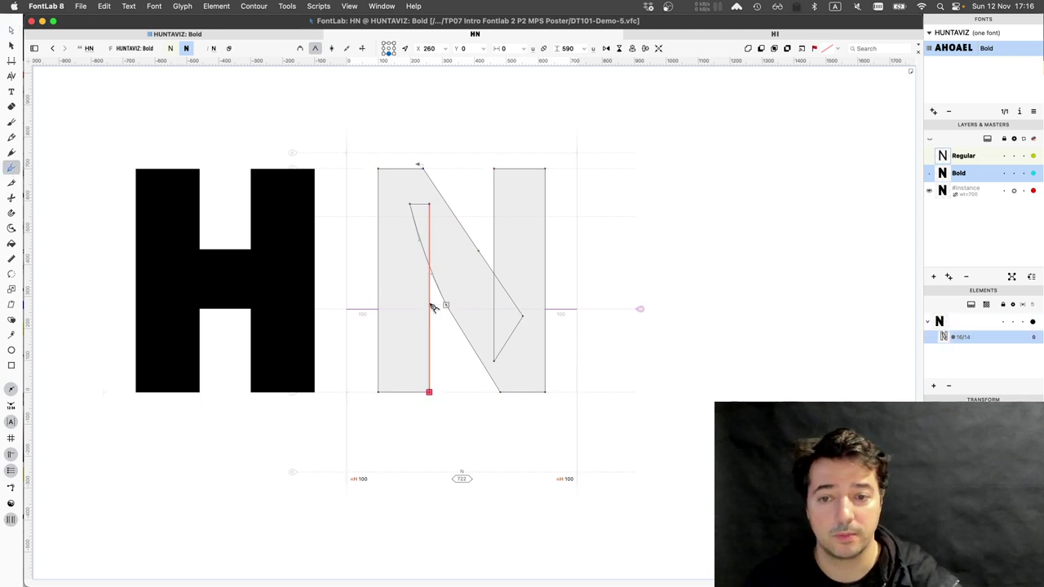
key("a")
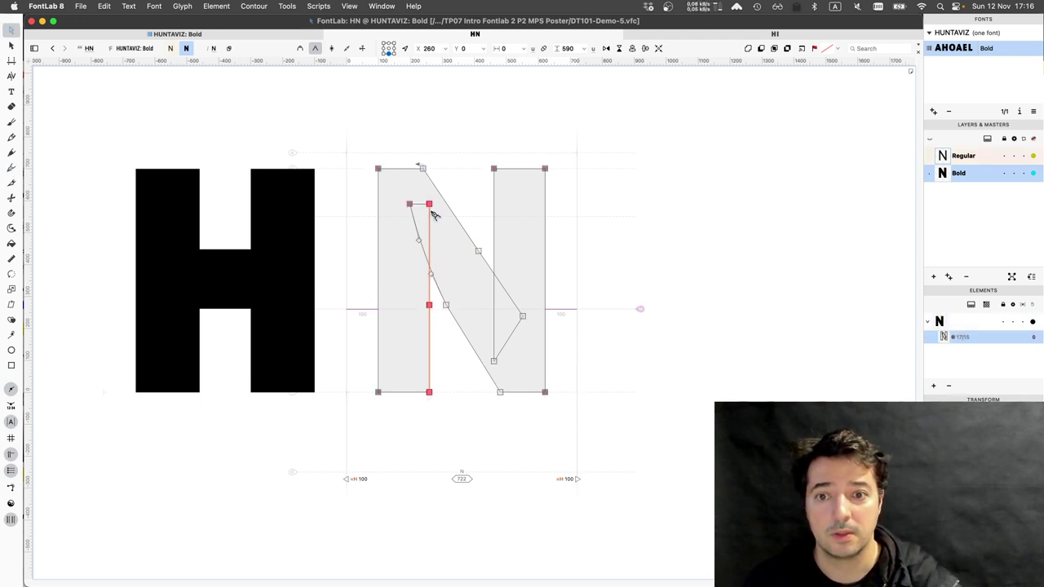
Move the upper inner node of the Bold N's left stem 20 units left to X 240
key("p")
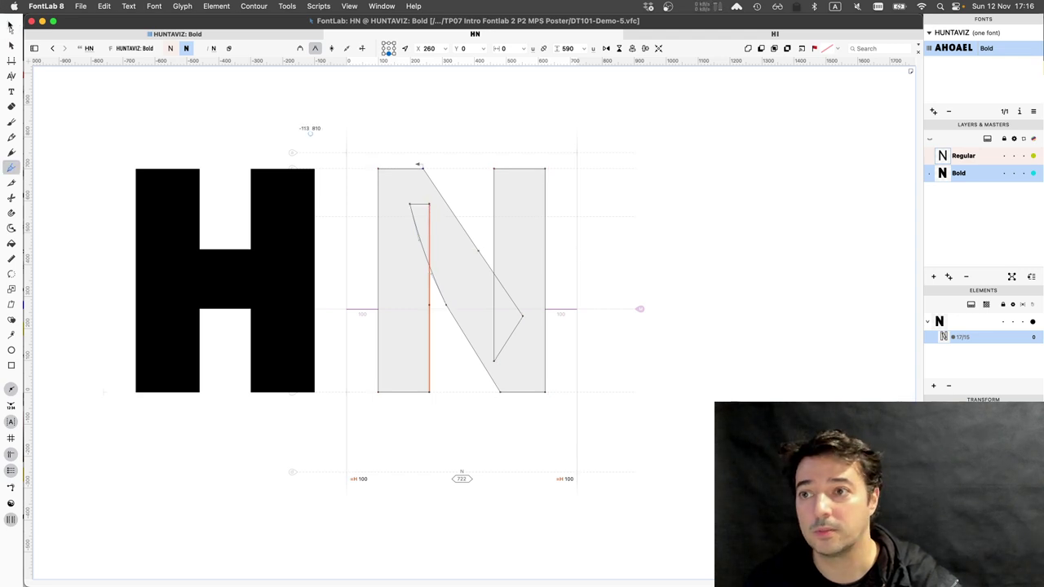
key("a")
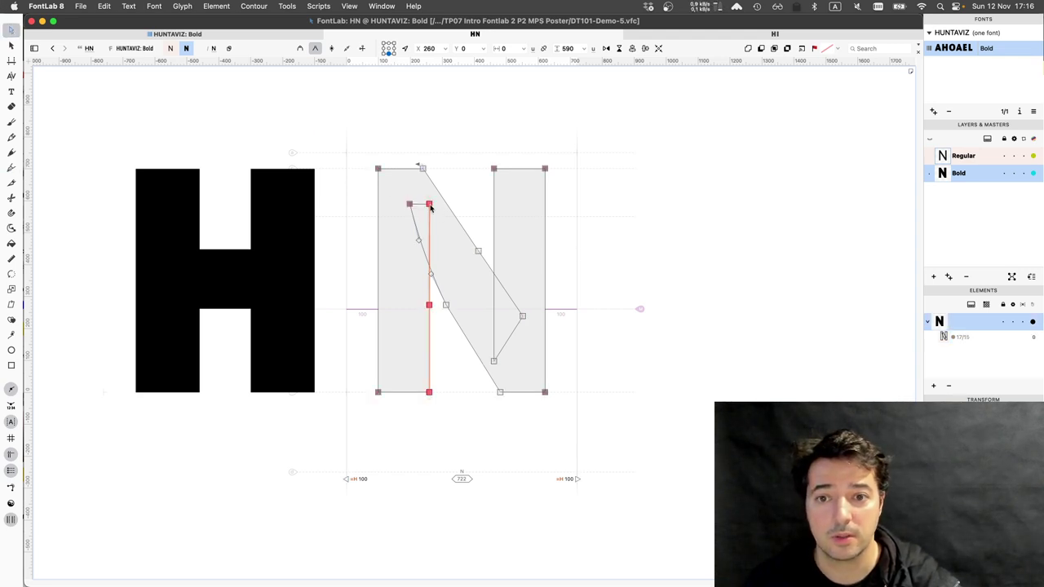
left_click(429, 204)
left_click(429, 205)
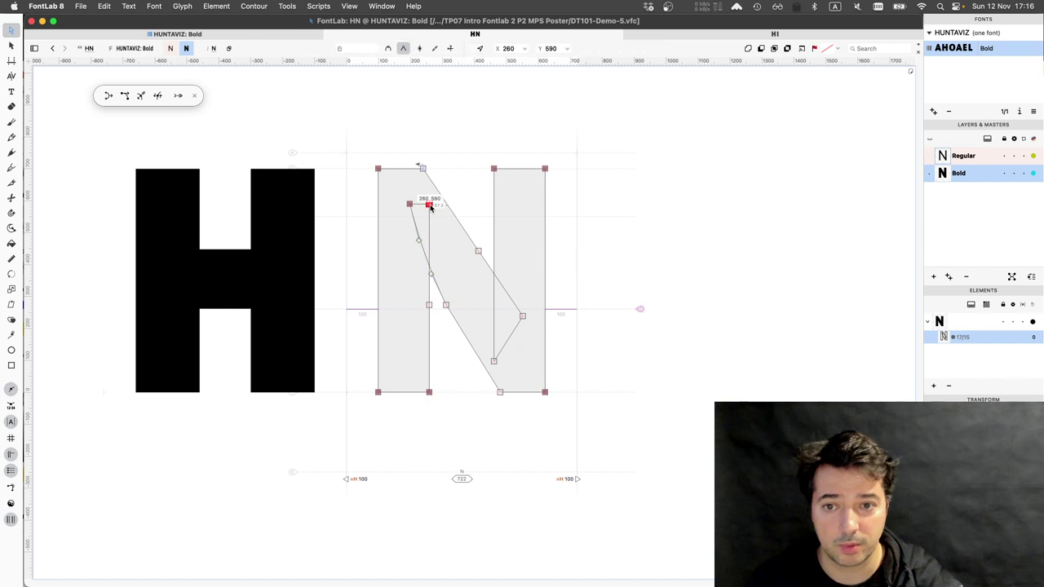
key("shift+Left")
key("shift+Left")
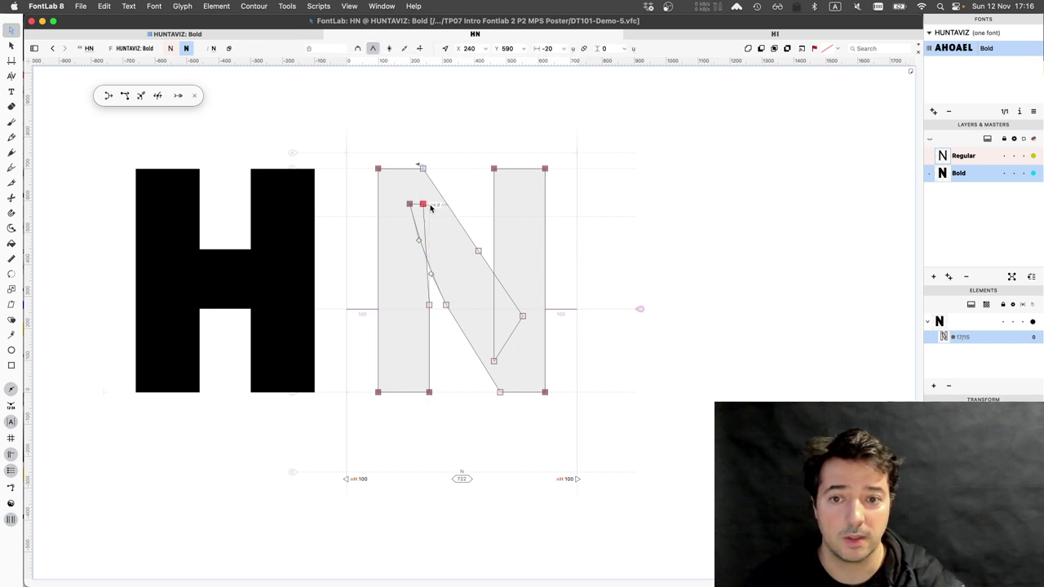
key("space")
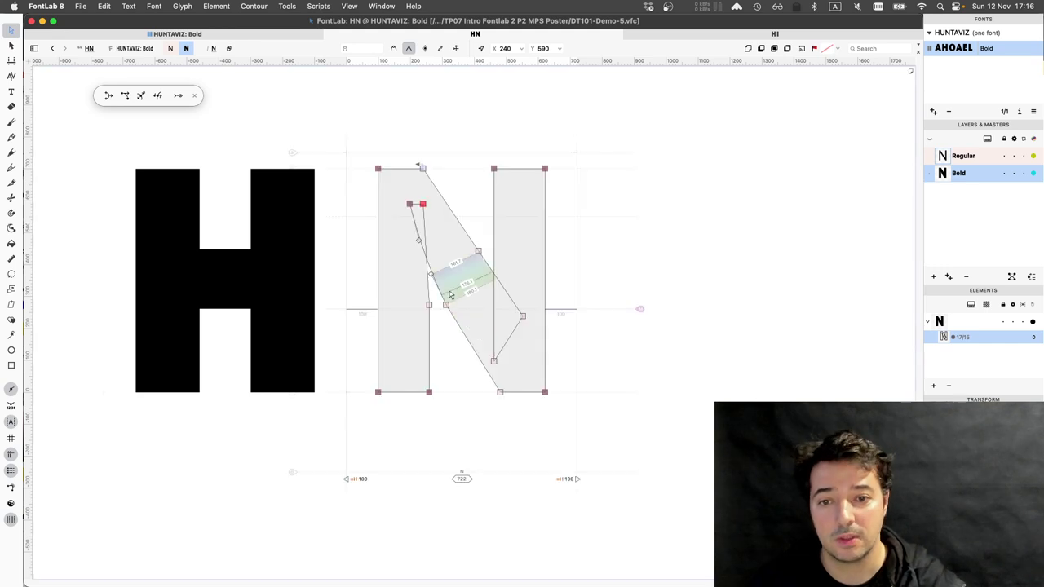
Make the extra node on the diagonal's lower edge smooth and align the curve's upper handle vertically below the corner node
left_click(446, 305)
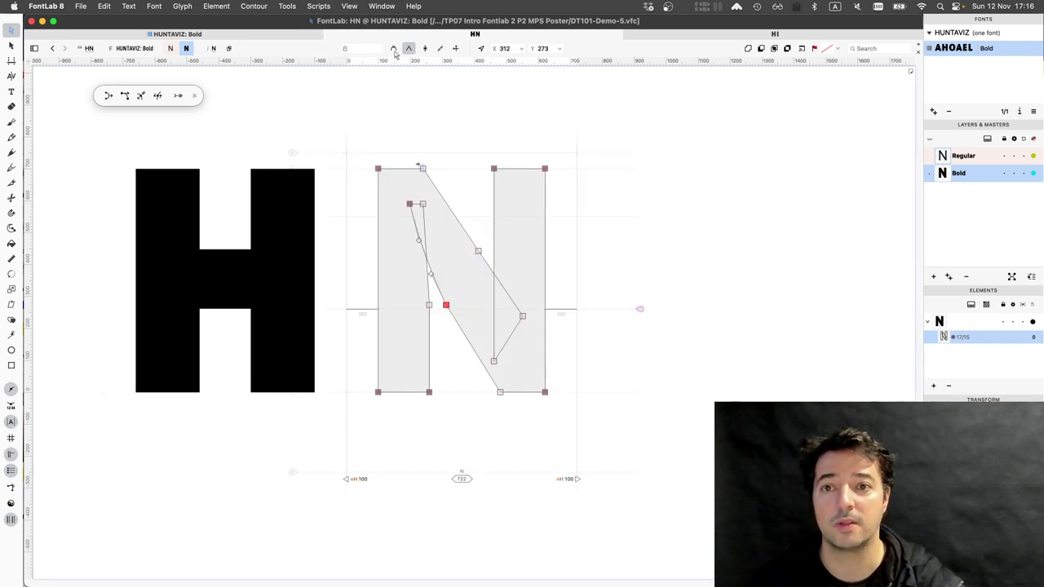
left_click(393, 51)
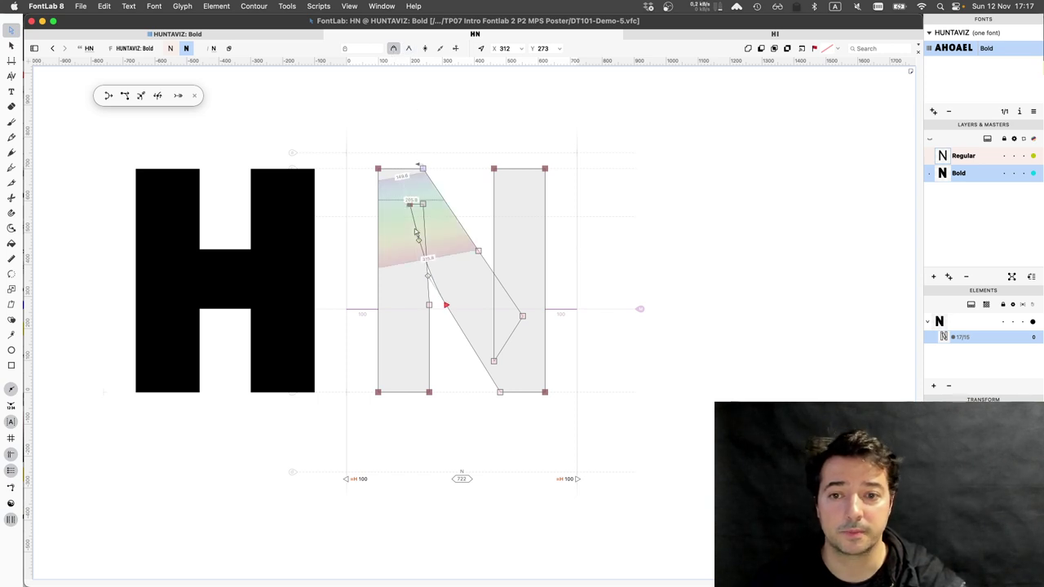
left_click_drag(419, 240, 410, 234)
left_click(416, 254)
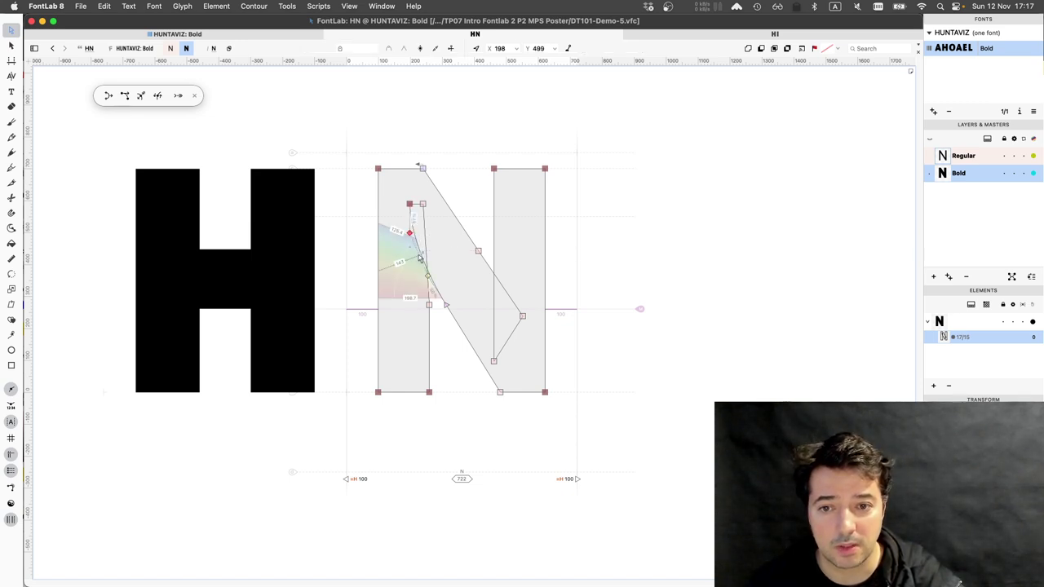
Adjust the tension of the diagonal's lower-edge curve so it bends more deeply into the left stem
double_click(420, 258)
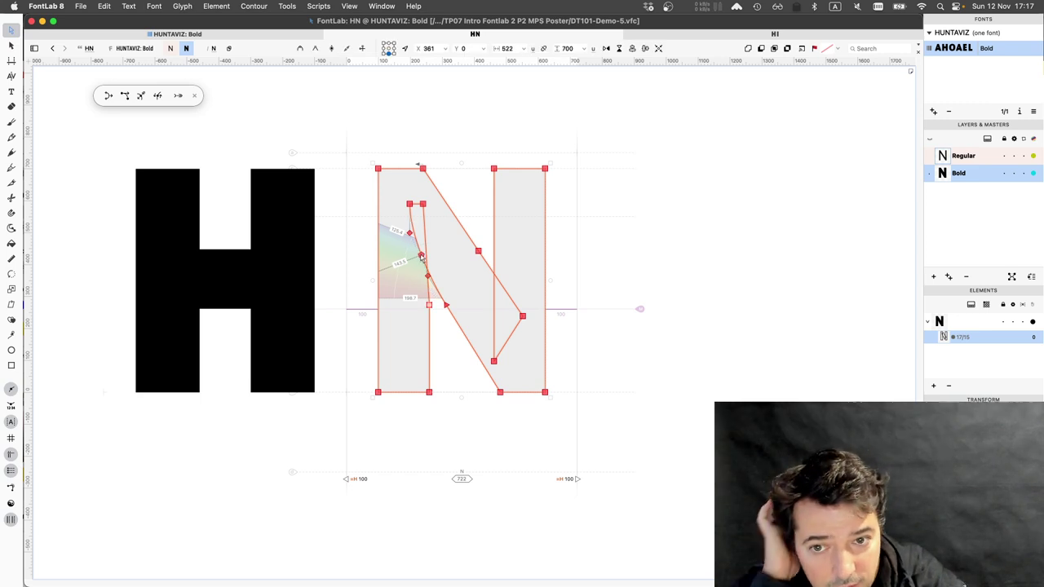
scroll(421, 260, "up", 3)
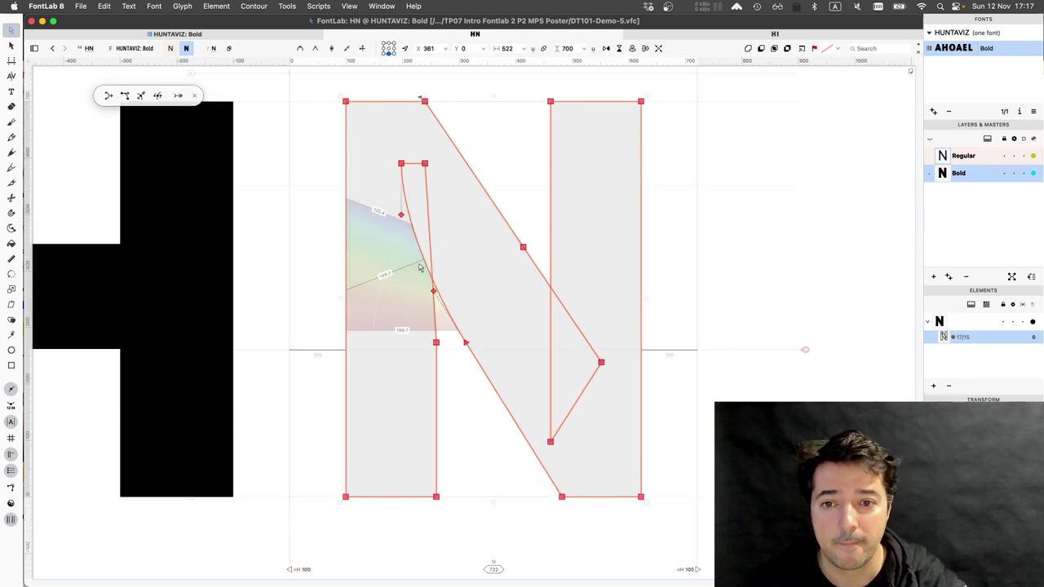
key("Escape")
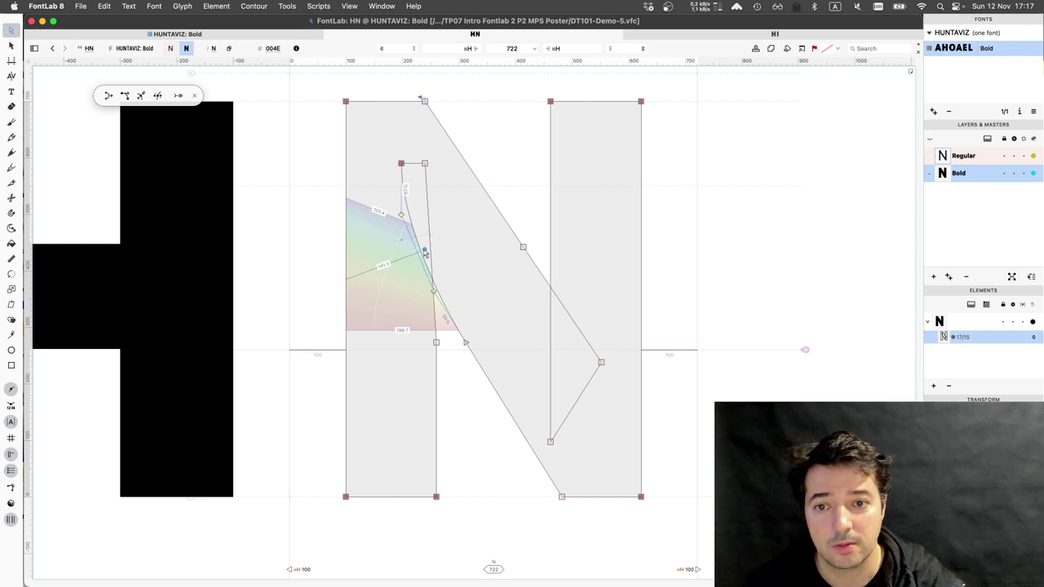
left_click_drag(424, 253, 403, 245)
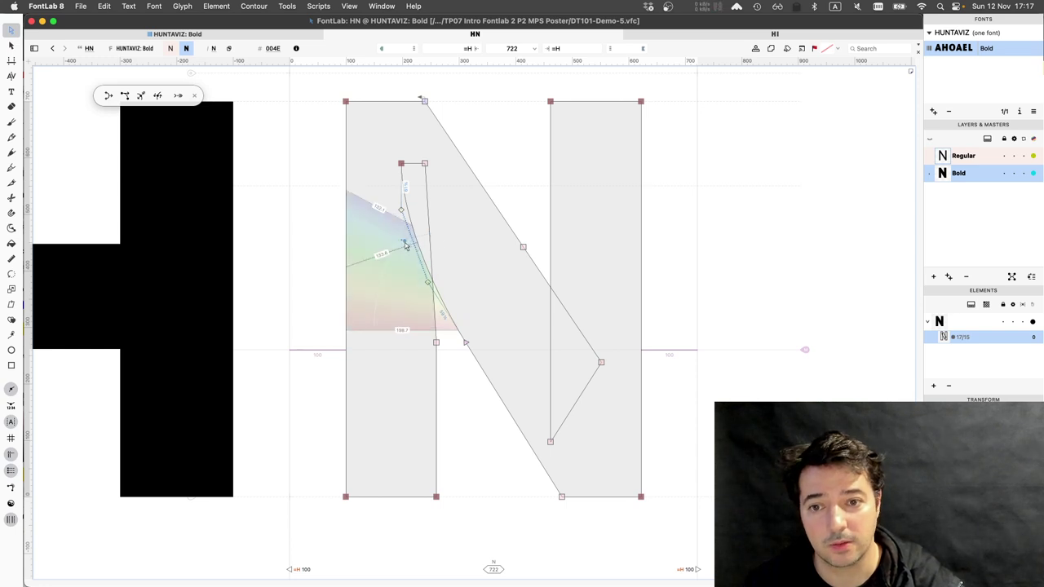
left_click_drag(404, 241, 402, 240)
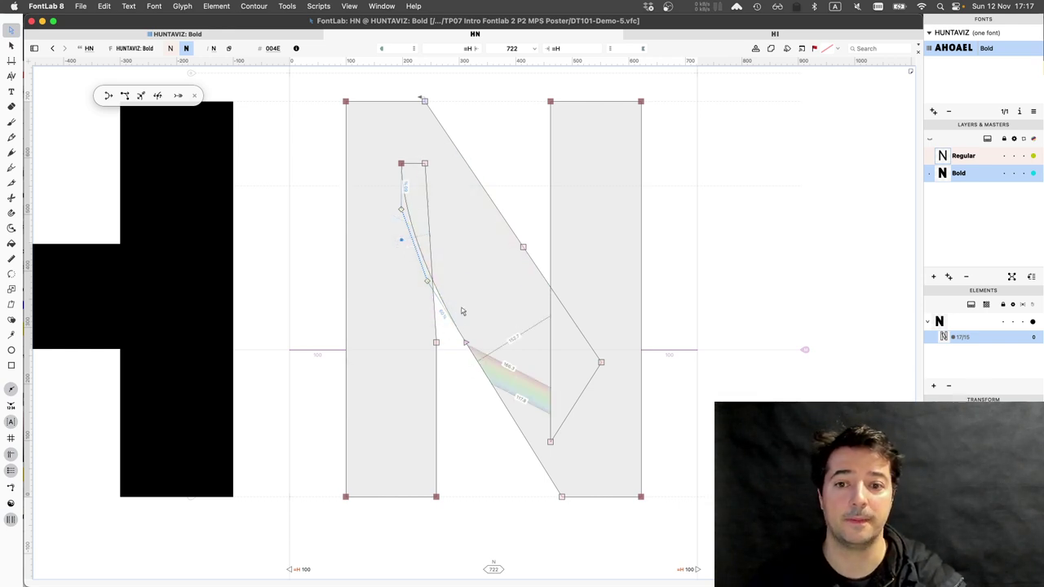
key("space")
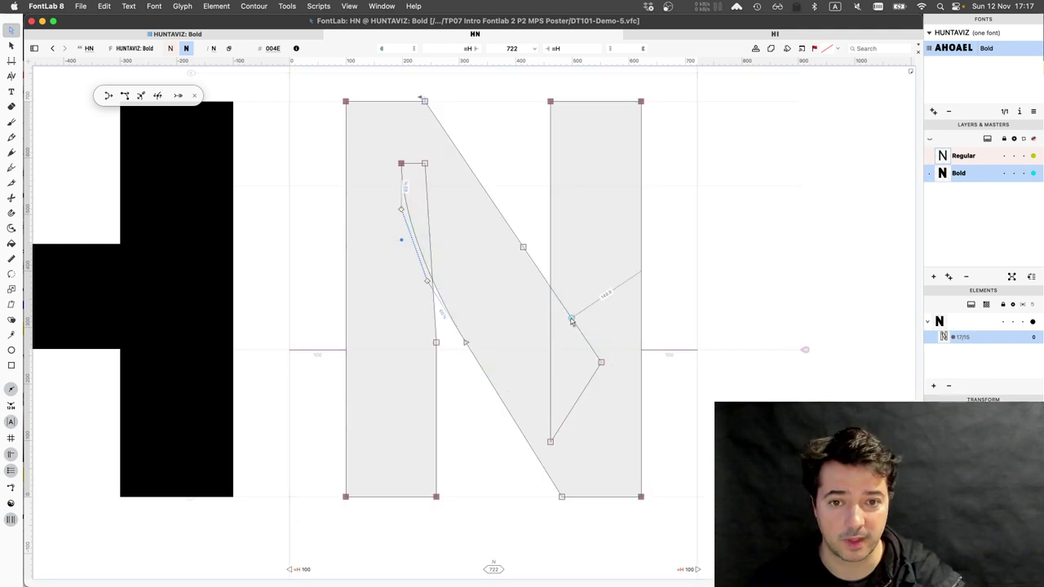
Convert the lower segment of the diagonal's upper edge to a curve and lower its end node inside the right stem to Y 96
left_click(572, 319, "alt")
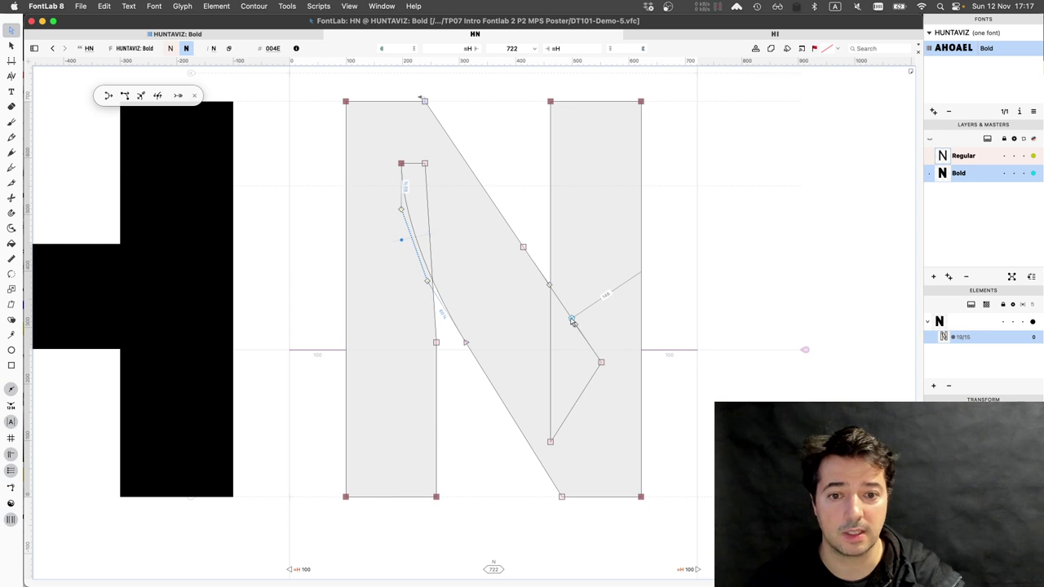
left_click(601, 363)
key("shift+Down")
key("shift+Down")
key("shift+Down")
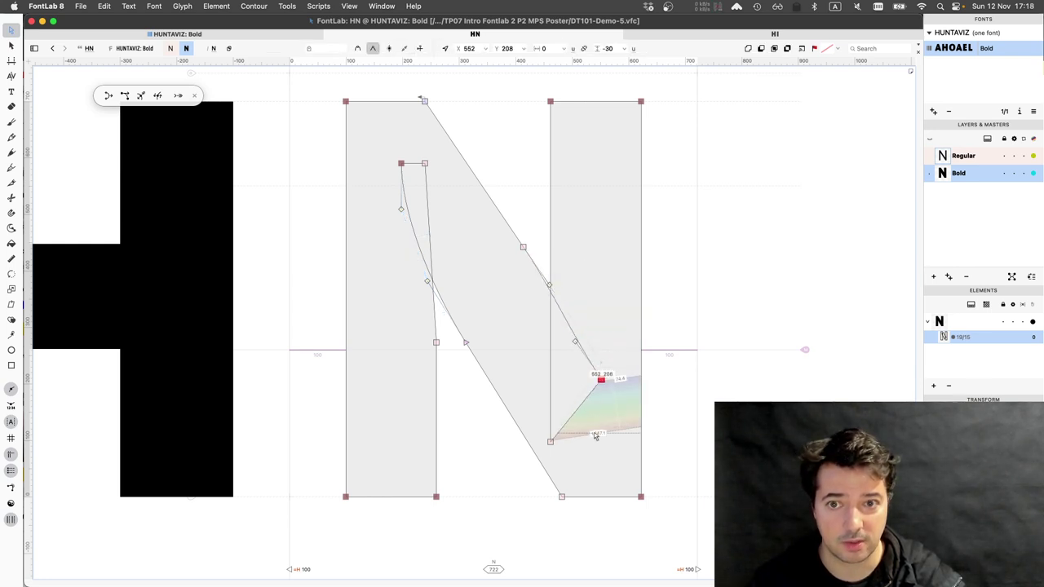
key("shift+Down")
key("shift+Down")
key("shift+Down")
key("shift+Down")
key("shift+Down")
key("shift+Down")
key("shift+Down")
key("shift+Down")
key("shift+Down")
key("shift+Down")
key("Down")
key("Down")
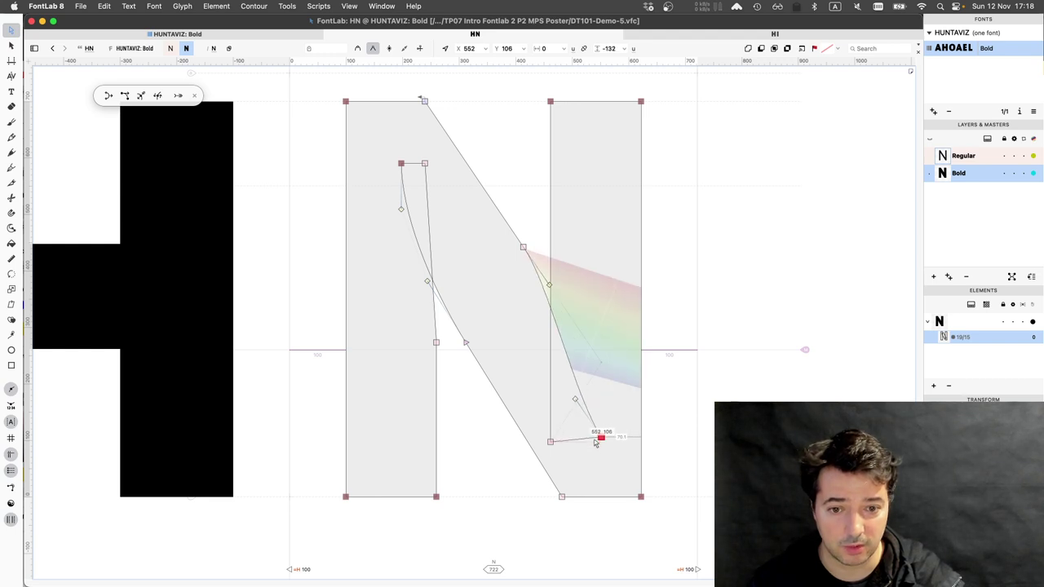
key("shift+Down")
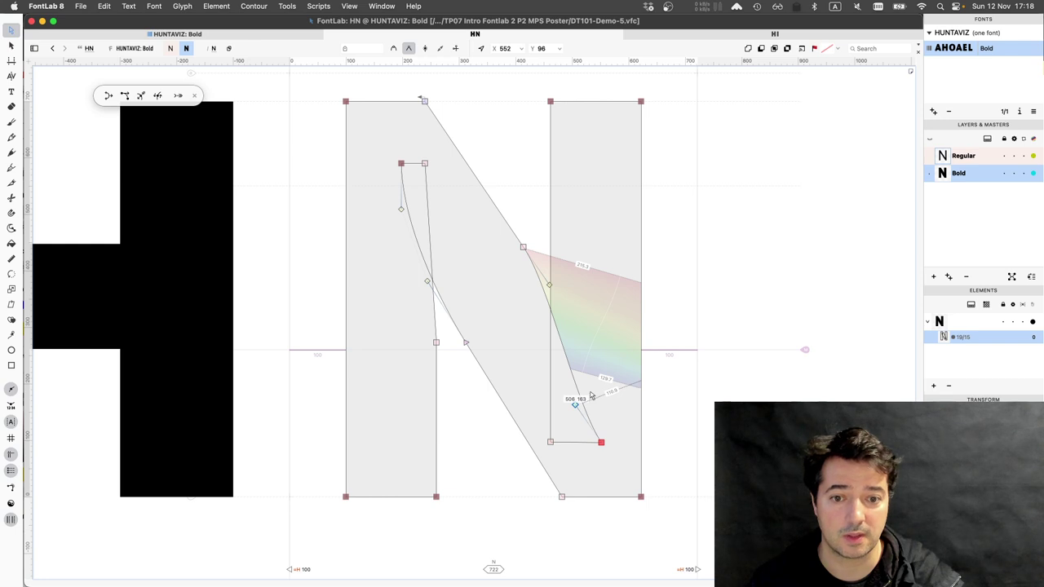
Align the curve's lower handle vertically above its end node inside the right stem, and move that node left to X 509
left_click_drag(575, 404, 601, 398)
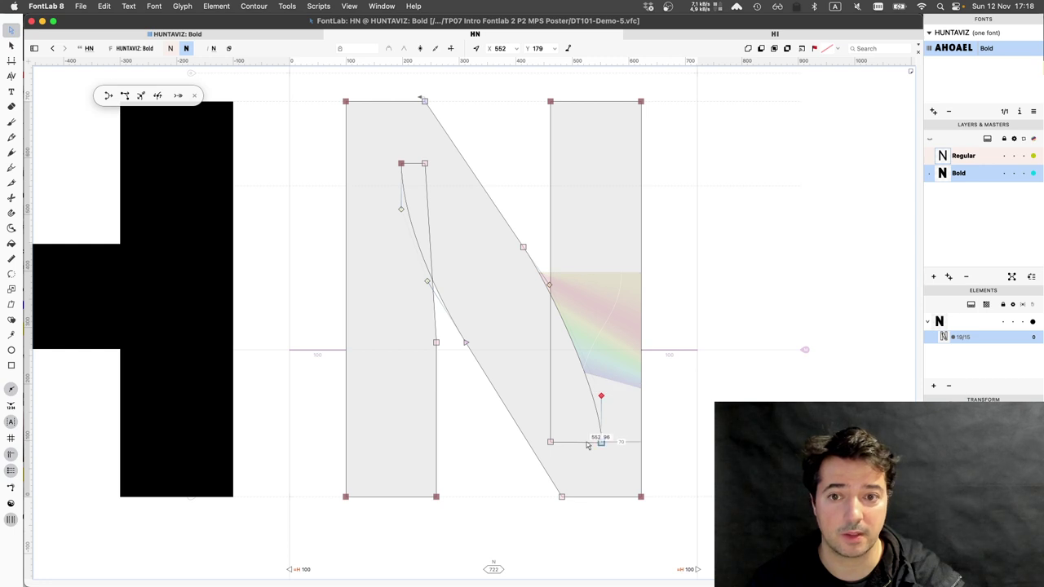
left_click_drag(601, 442, 578, 444)
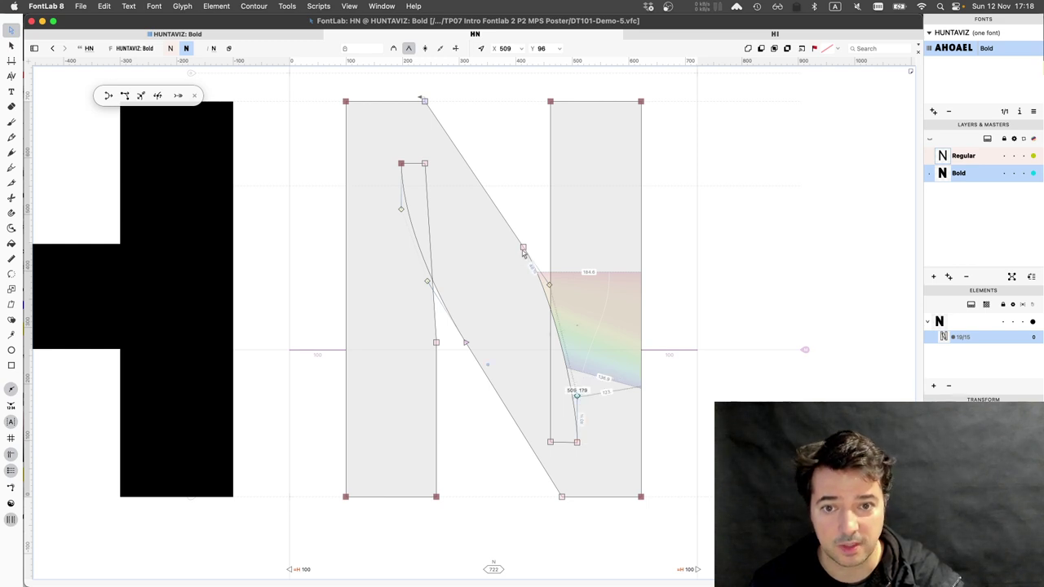
Turn the extra node on the diagonal's upper edge into a smooth node at X 399, Y 465, and bulge the curve below it outward
left_click(524, 250)
left_click(523, 247)
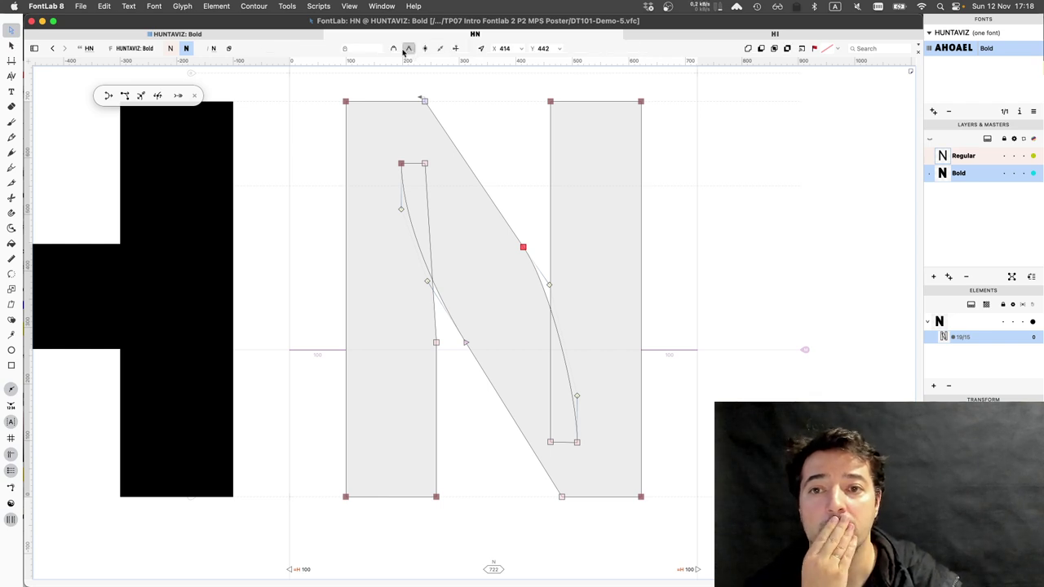
left_click(393, 50)
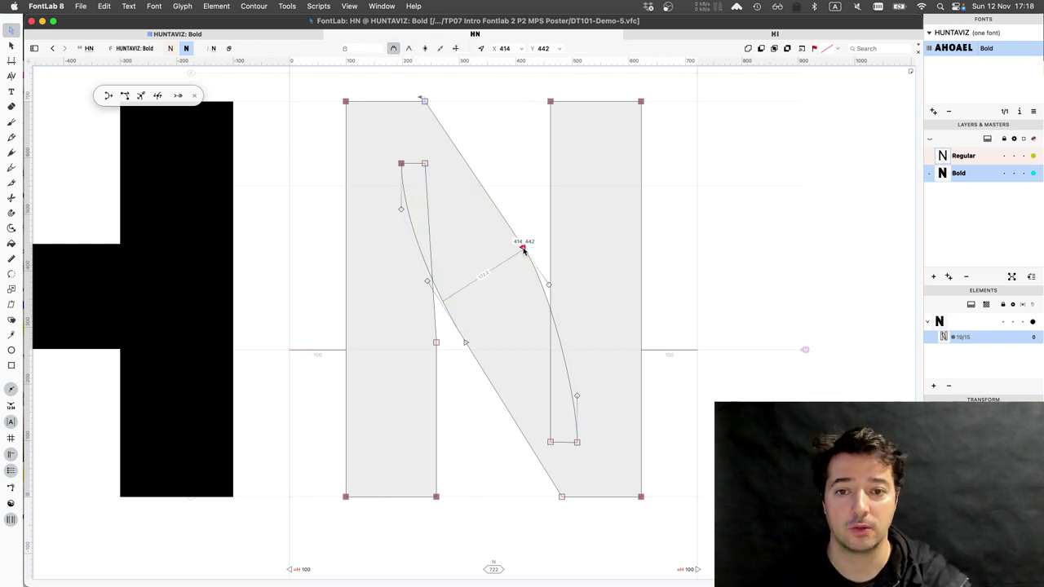
left_click_drag(523, 246, 515, 235)
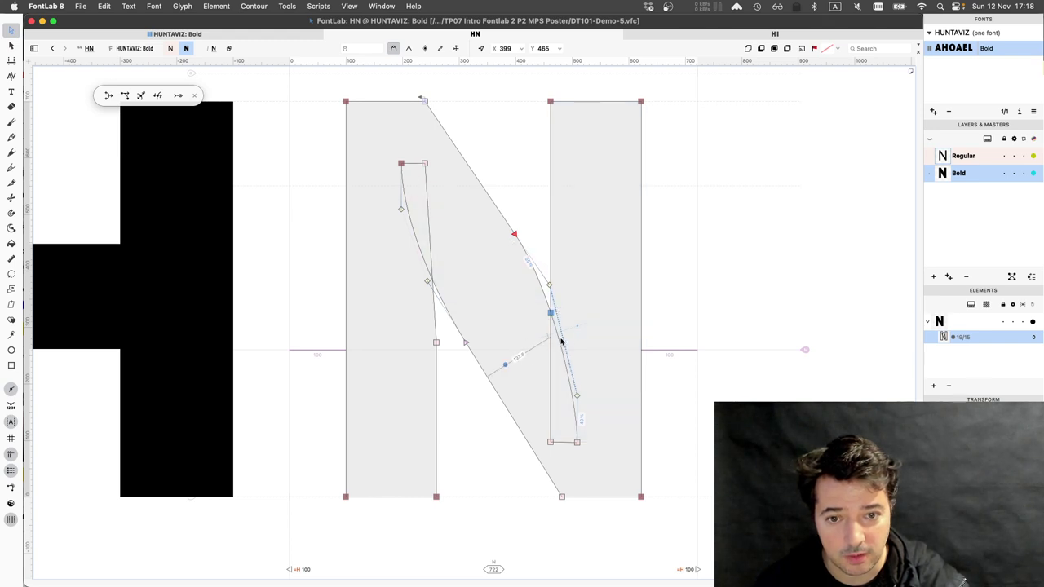
left_click_drag(561, 342, 569, 331)
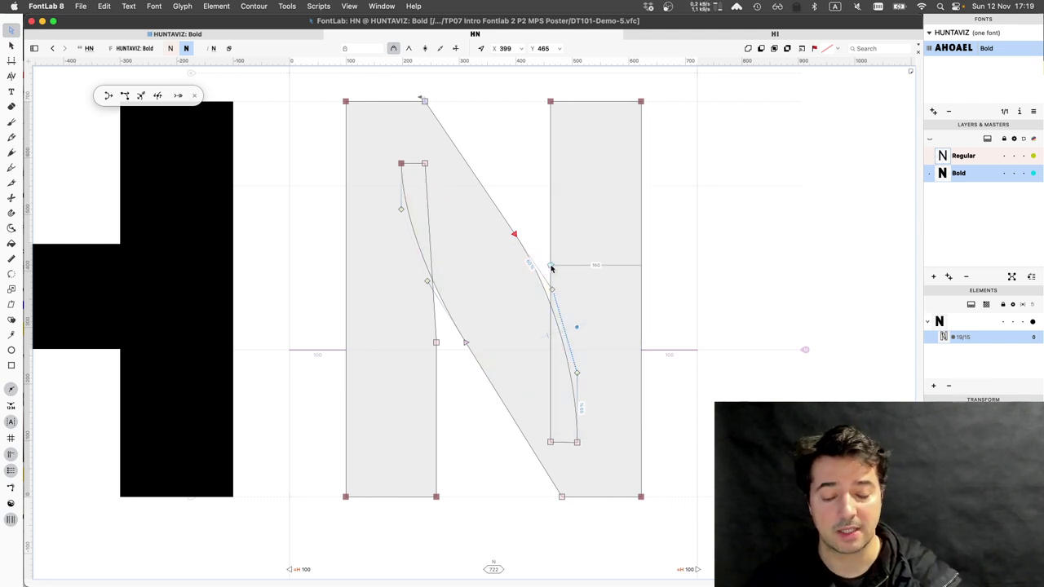
Insert a node on the right stem's inner edge, slightly below the level of the diagonal's smooth upper-edge node
key("b")
key("a")
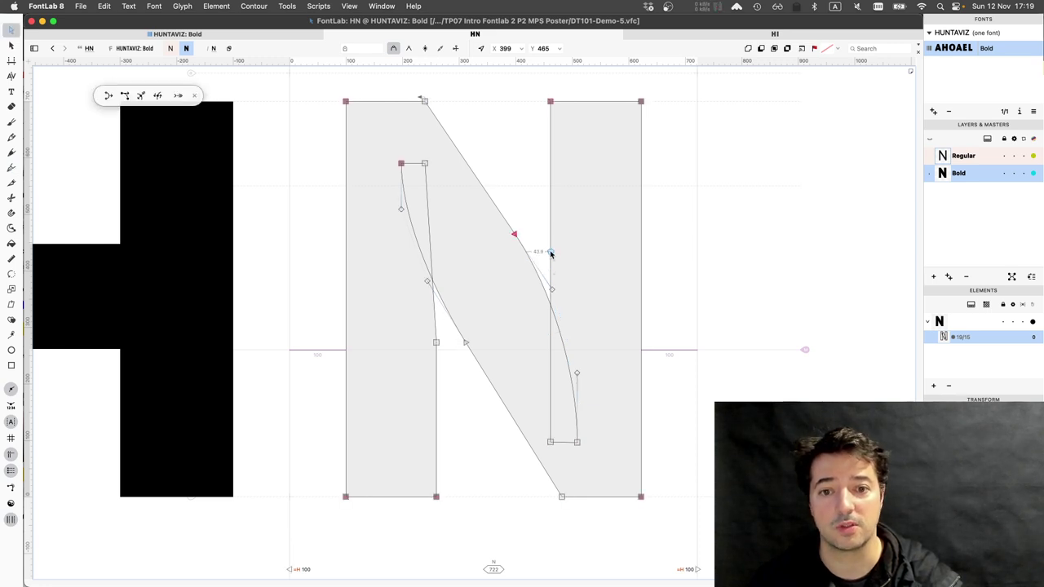
left_click(550, 253)
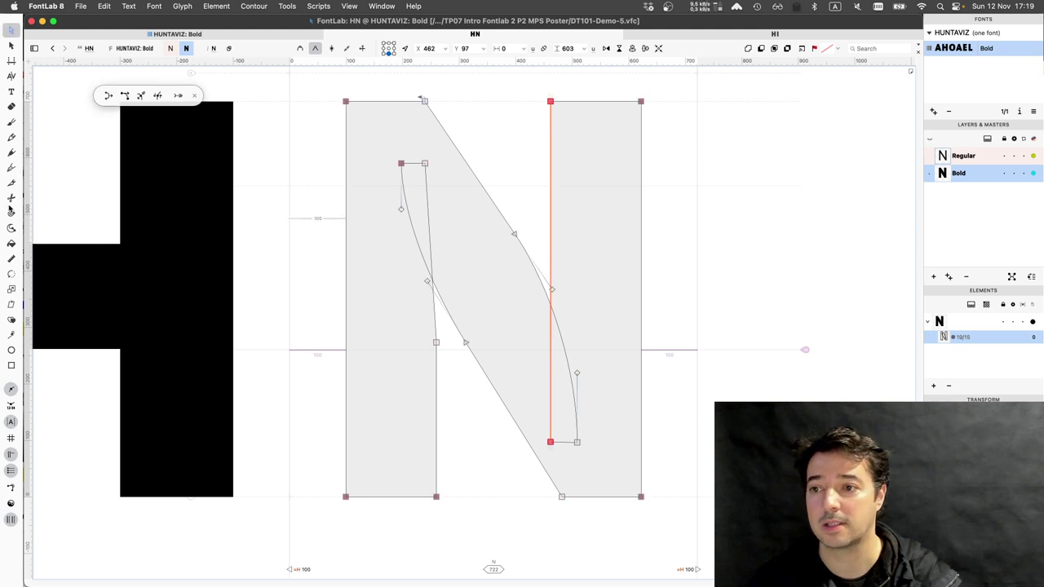
left_click(11, 168)
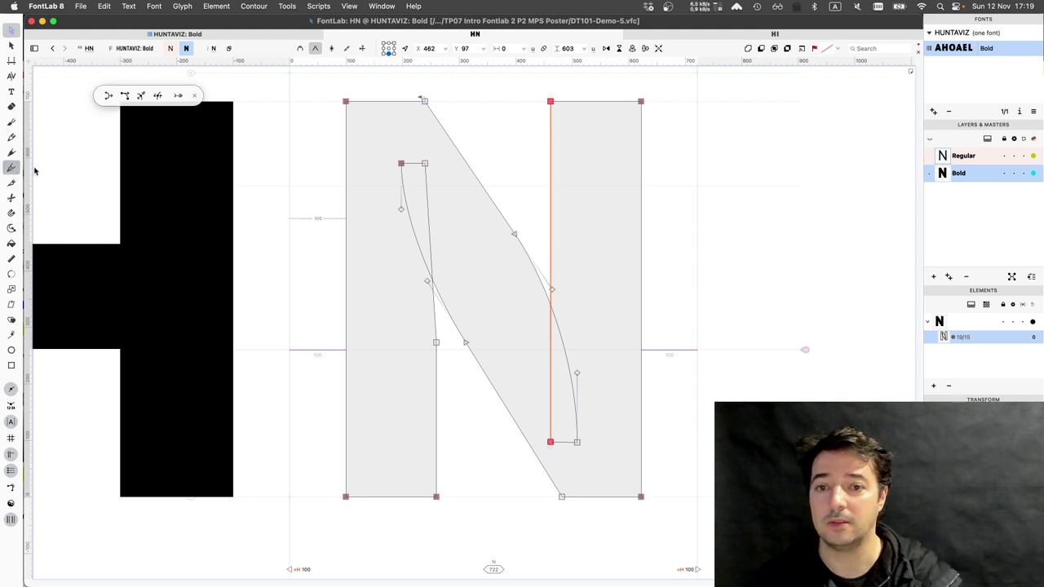
left_click(551, 250)
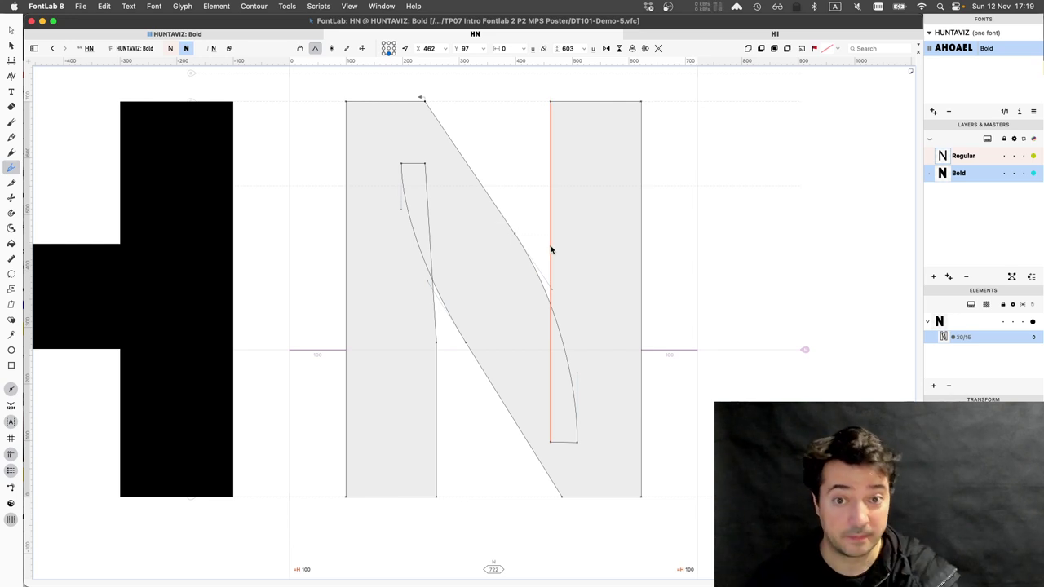
key("a")
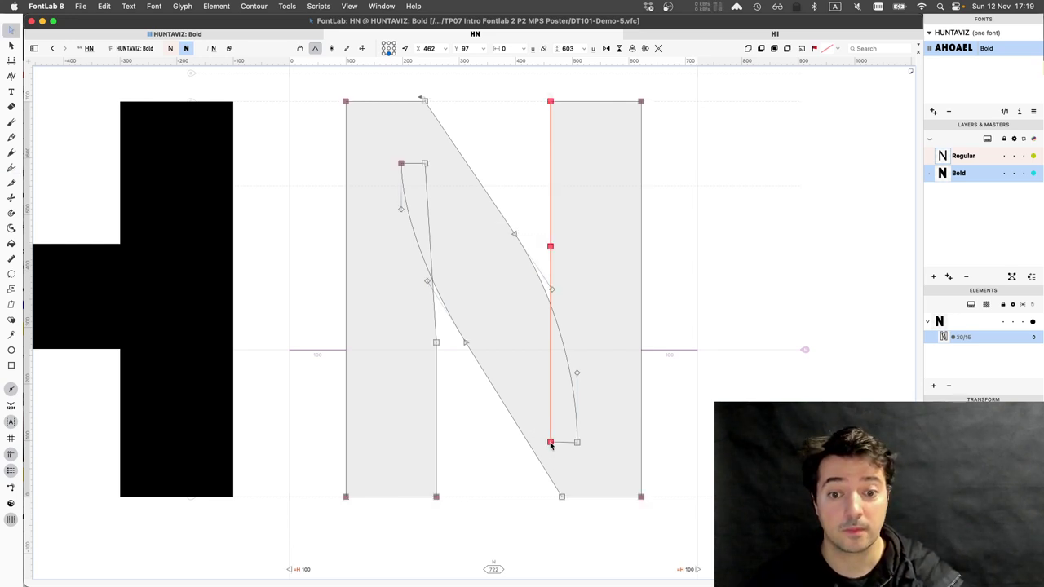
key("p")
left_click(550, 443)
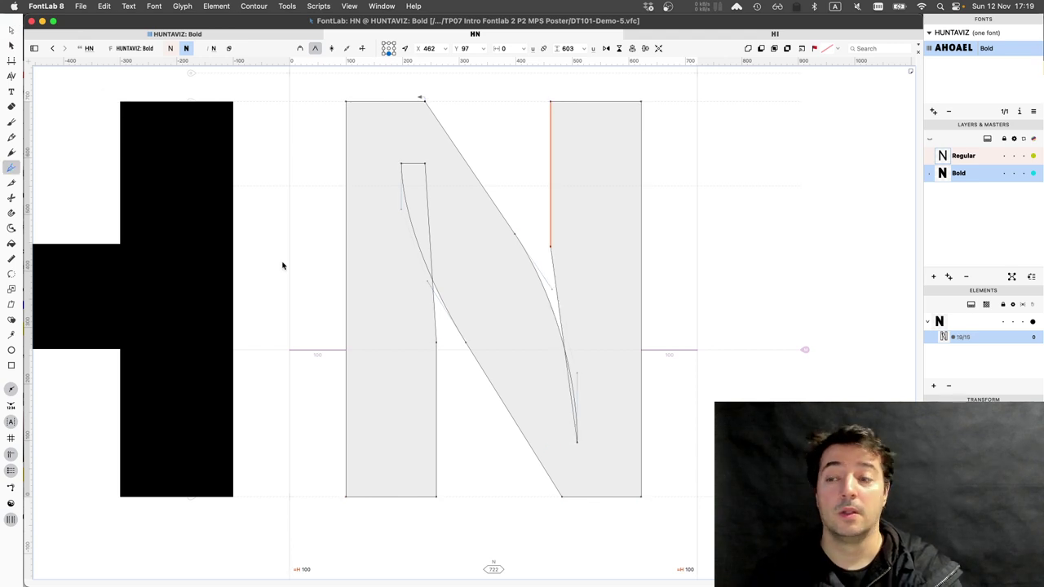
key("super+z")
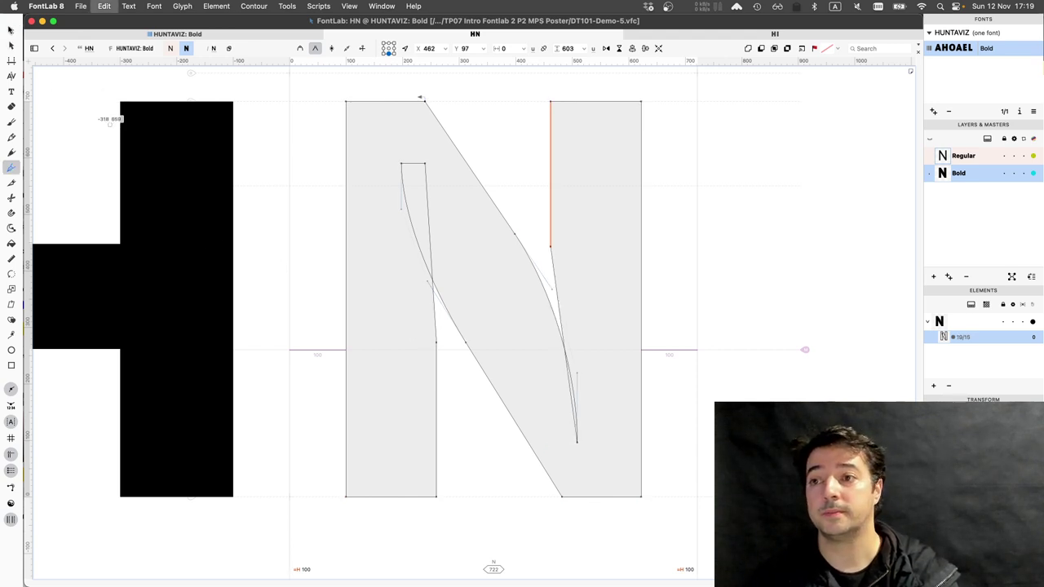
Move the right stem's lower inner node 10 units right to X 472
left_click(11, 32)
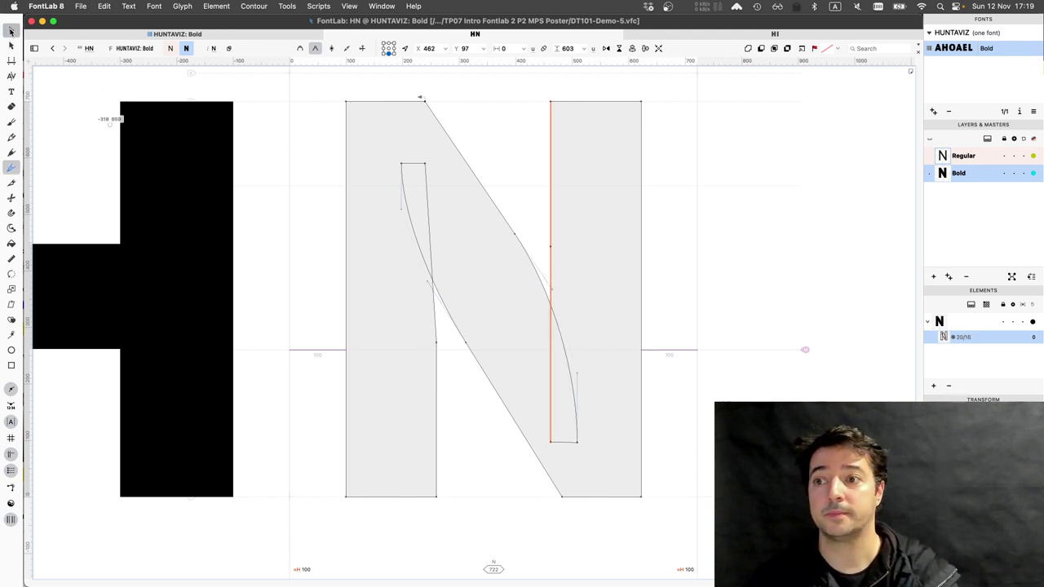
left_click(550, 442)
left_click(551, 442)
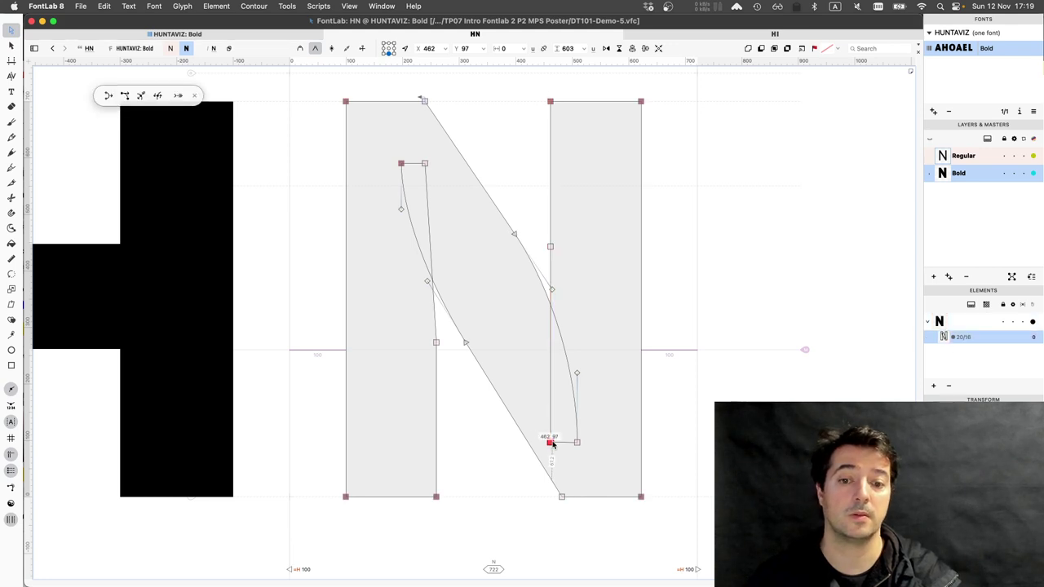
key("shift+Right")
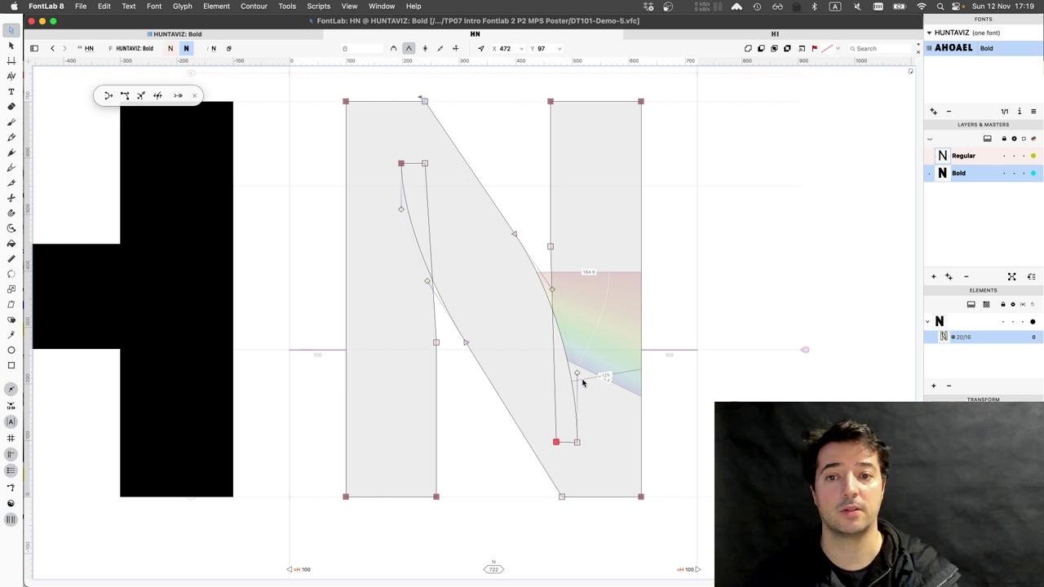
key("space")
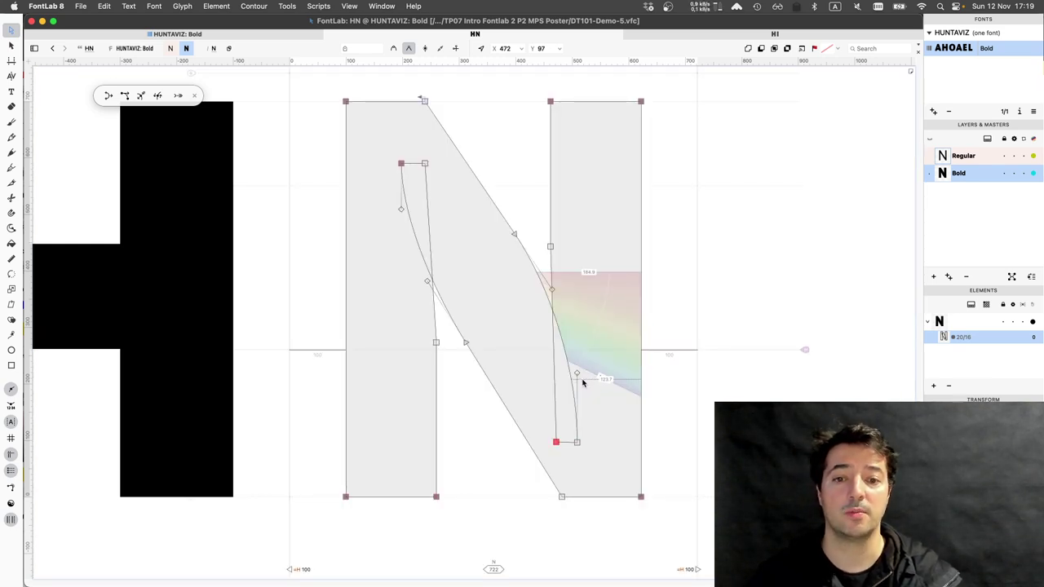
Move the right stem's lower inner node 10 units right to X 482 and preview the Bold N
key("shift+Right")
key("space")
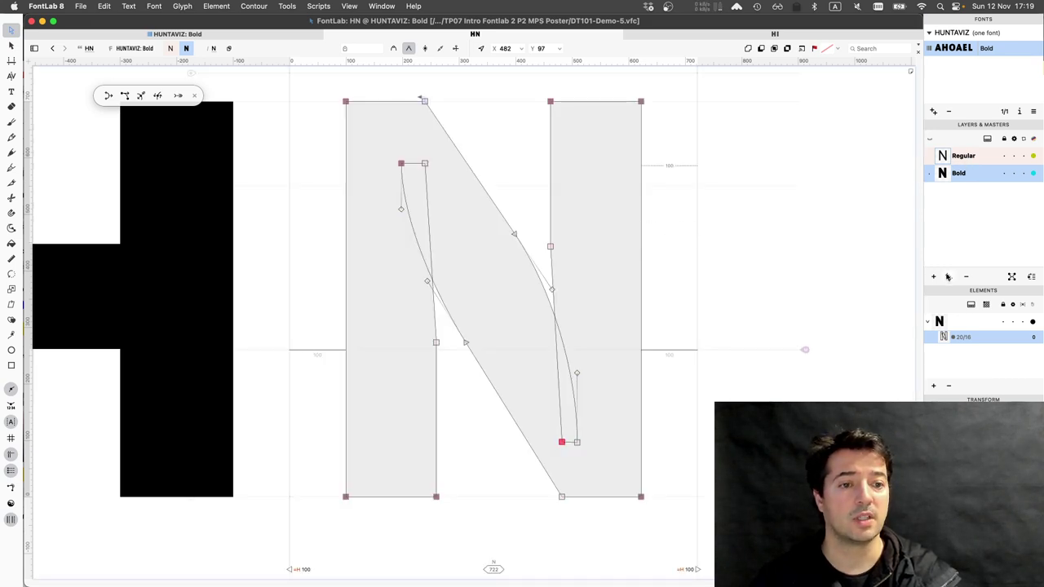
In the Regular master, insert a node on each stem's inner edge, roughly level with the diagonal's extra nodes
left_click(977, 161)
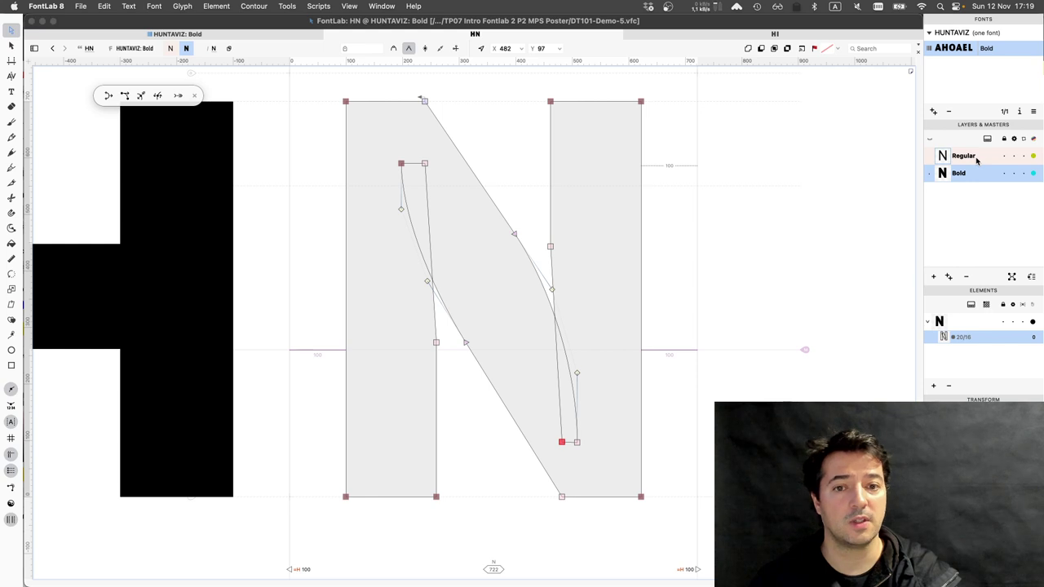
left_click(562, 341)
key("Escape")
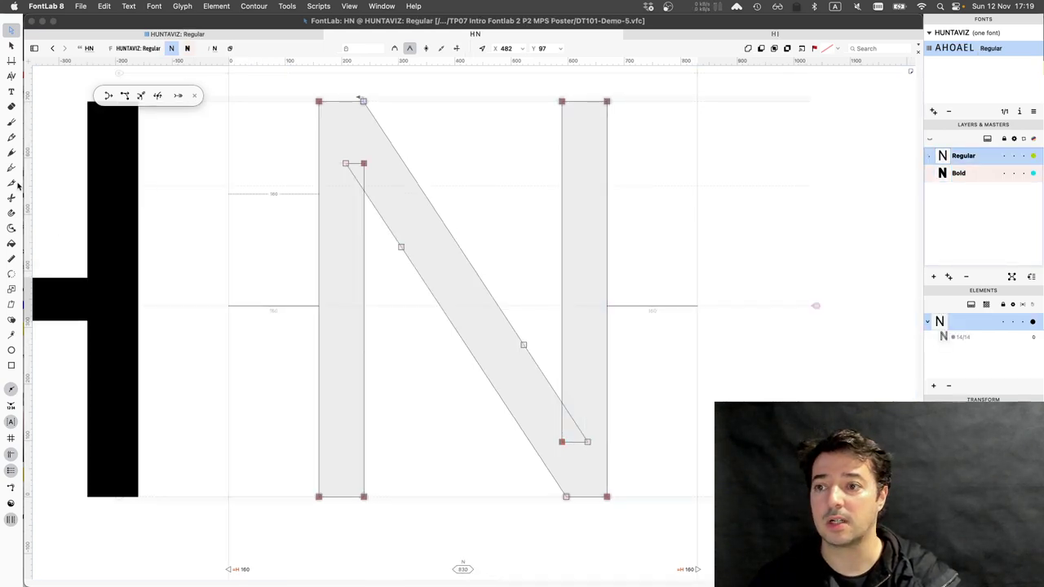
left_click(11, 167)
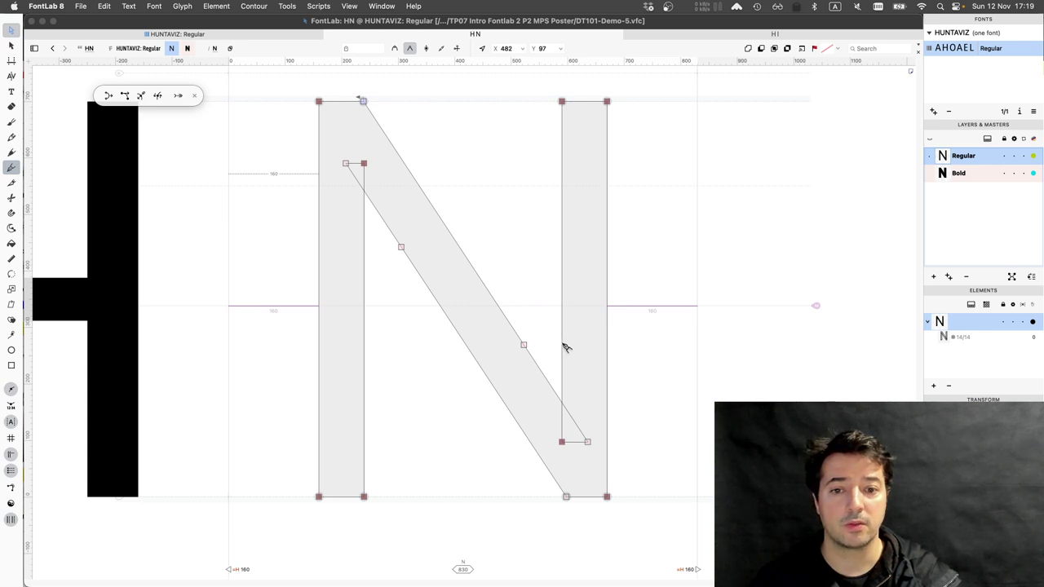
key("super")
key("super+z")
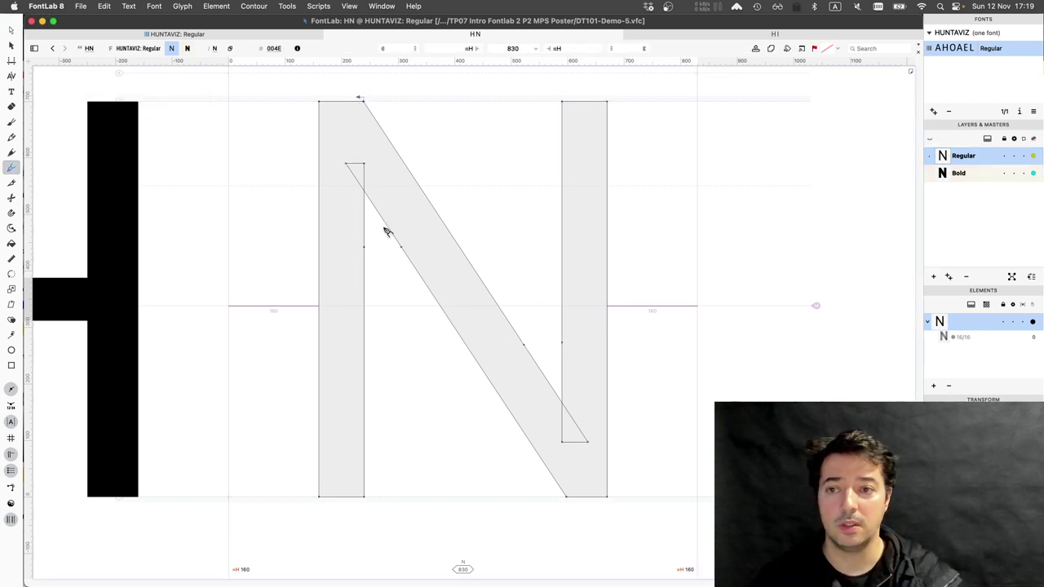
left_click(13, 33)
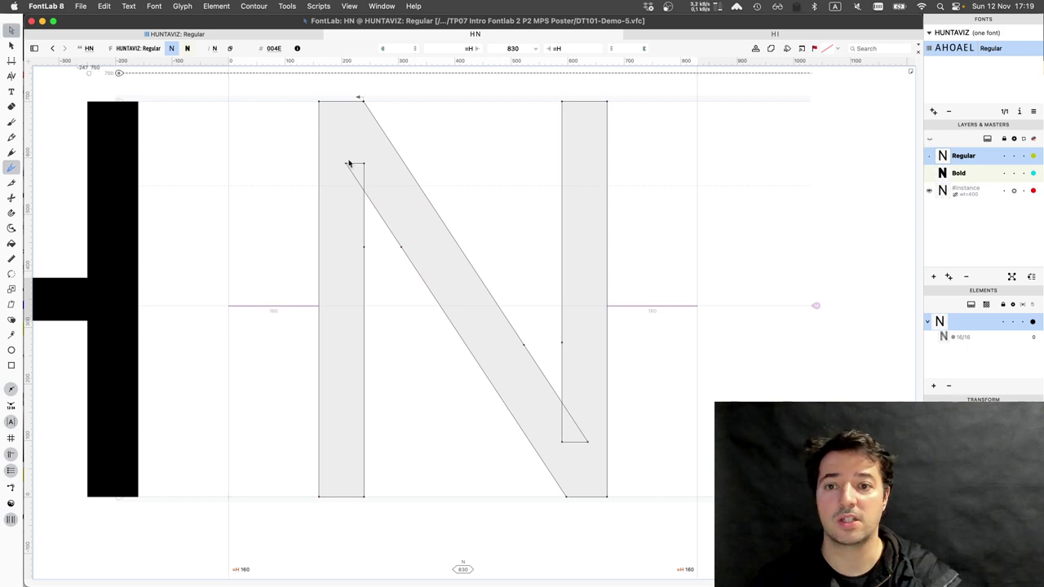
Convert the two diagonal segments running into the stems to curves with handles in the Regular N
left_click(377, 209)
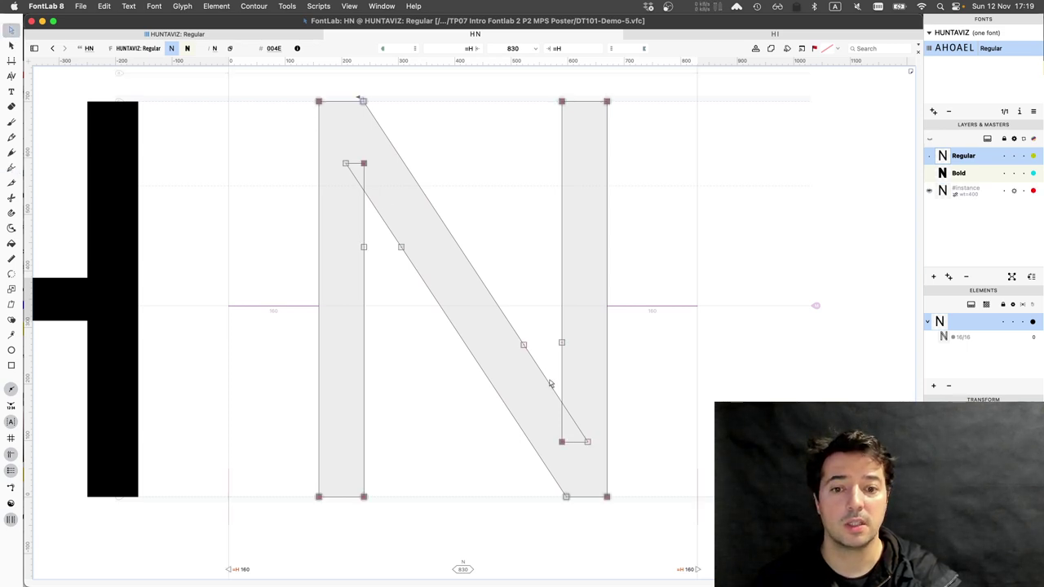
key("super+z")
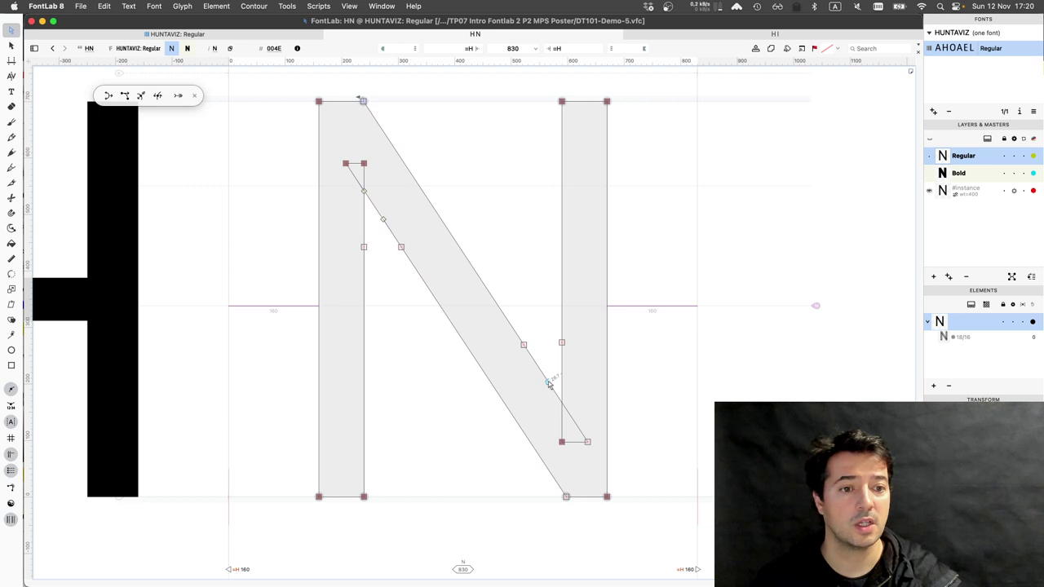
left_click(547, 382)
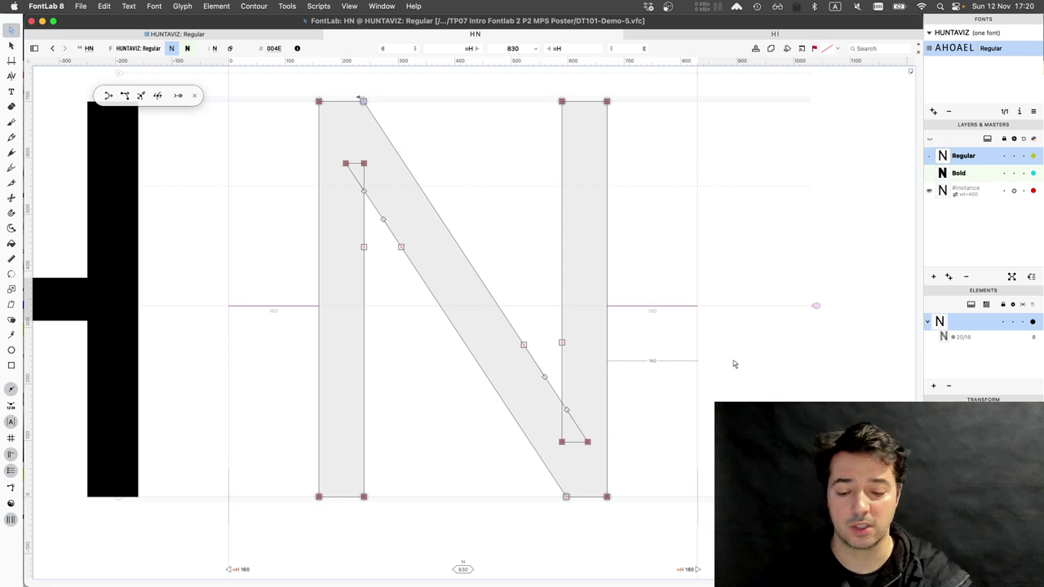
Open the Variations panel and place it beside the glyph at a usable size
left_click(383, 7)
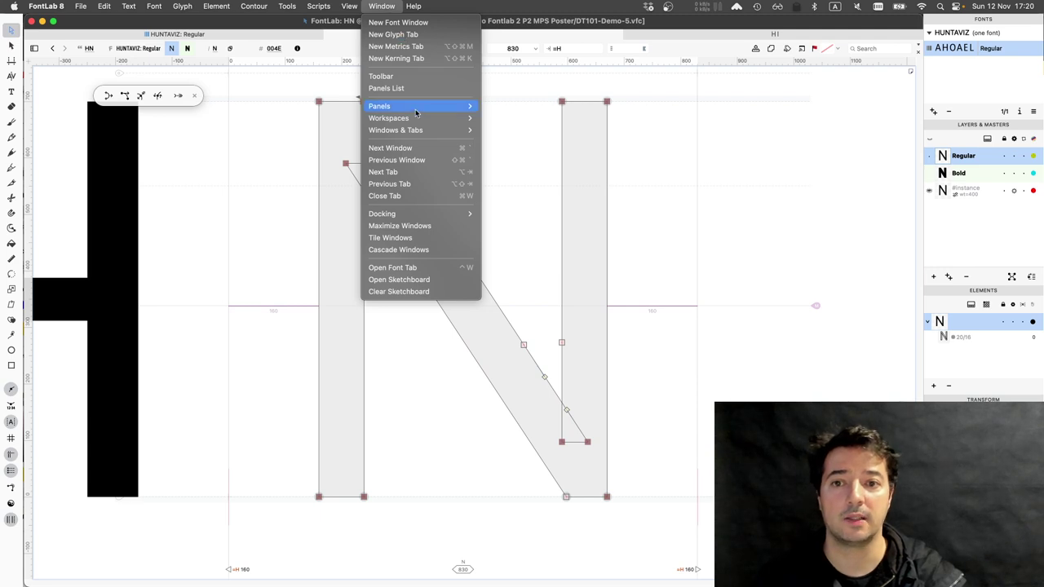
mouse_move(415, 112)
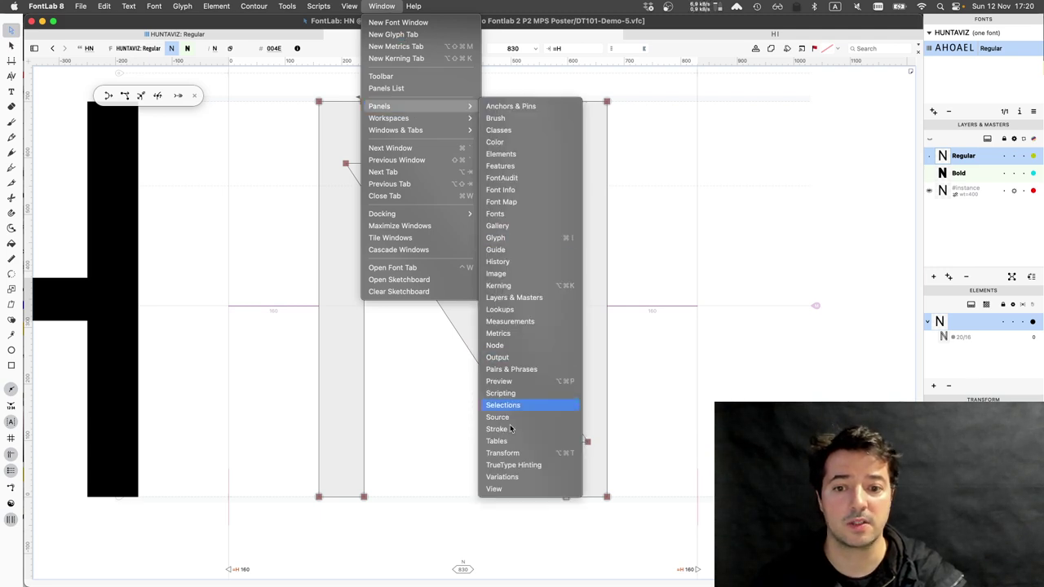
left_click(506, 478)
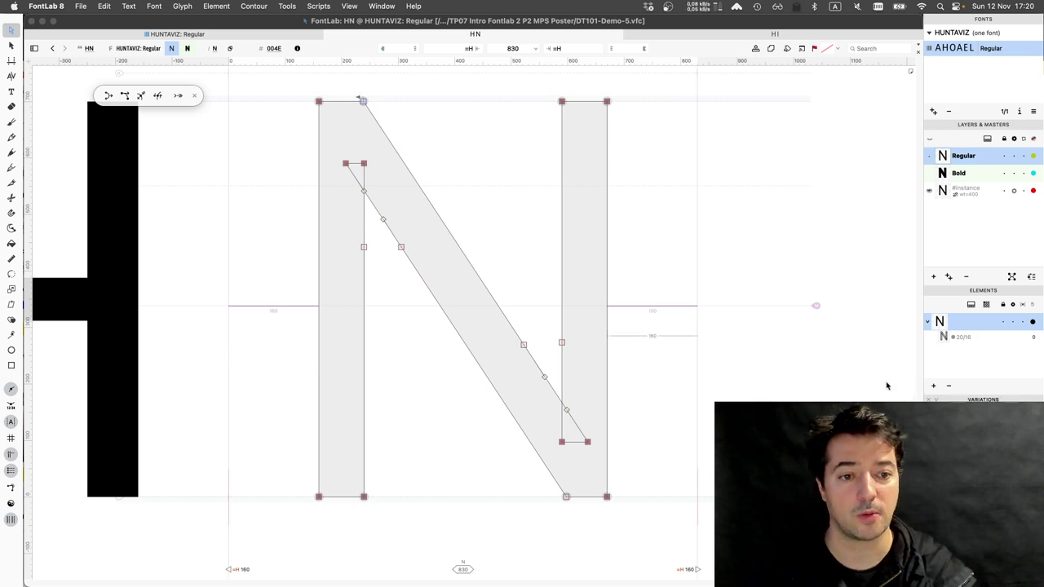
left_click_drag(886, 383, 138, 399)
left_click_drag(162, 546, 196, 567)
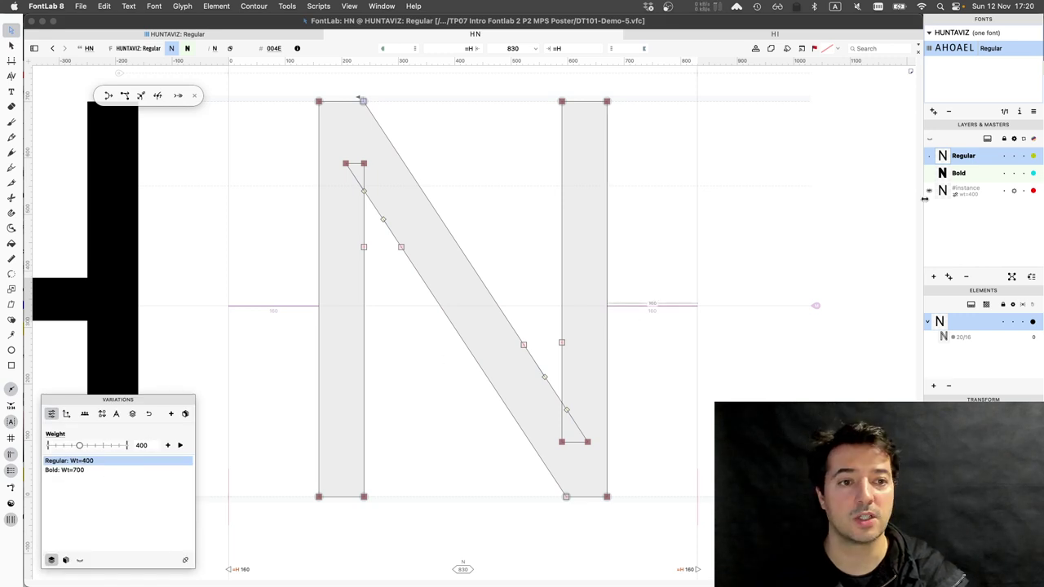
Preview the interpolated instance of the N at a weight of 507
left_click(969, 194)
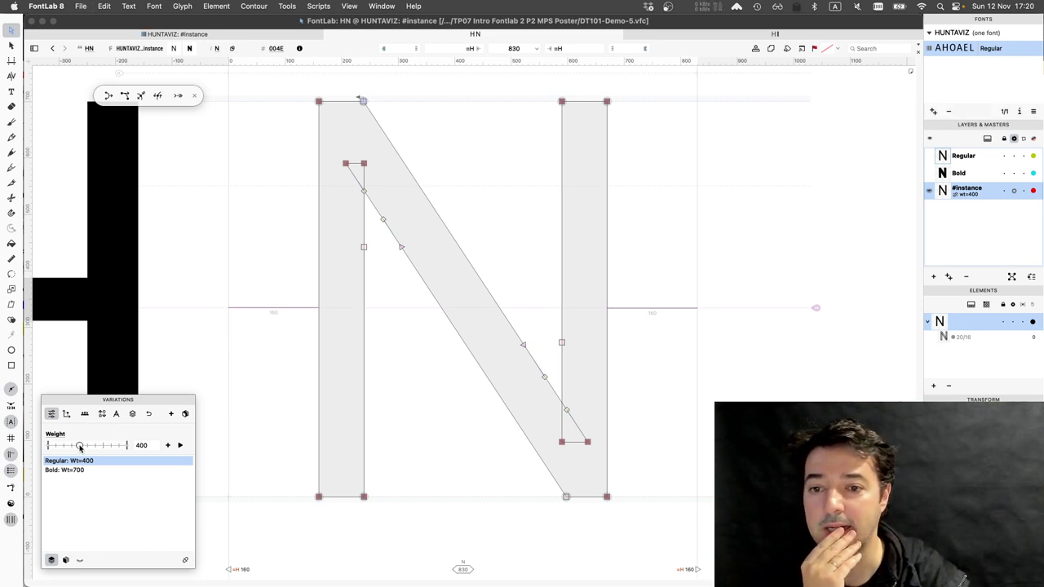
mouse_move(79, 447)
left_mouse_down()
mouse_move(105, 447)
mouse_move(87, 446)
left_mouse_up()
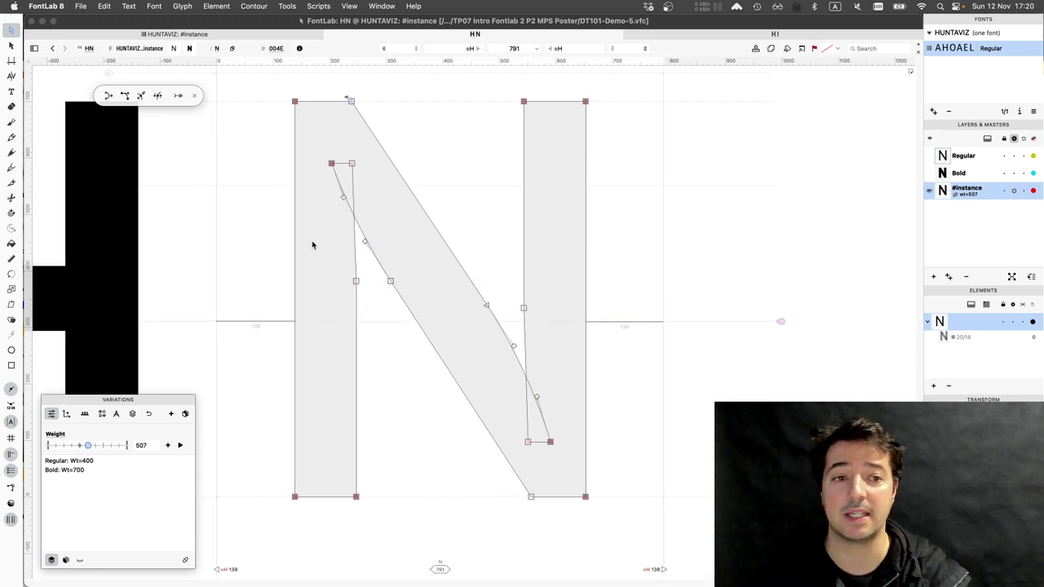
In the Bold master, add a Smart Corner where the left stem's inner edge crosses the diagonal's lower curve
left_click(962, 173)
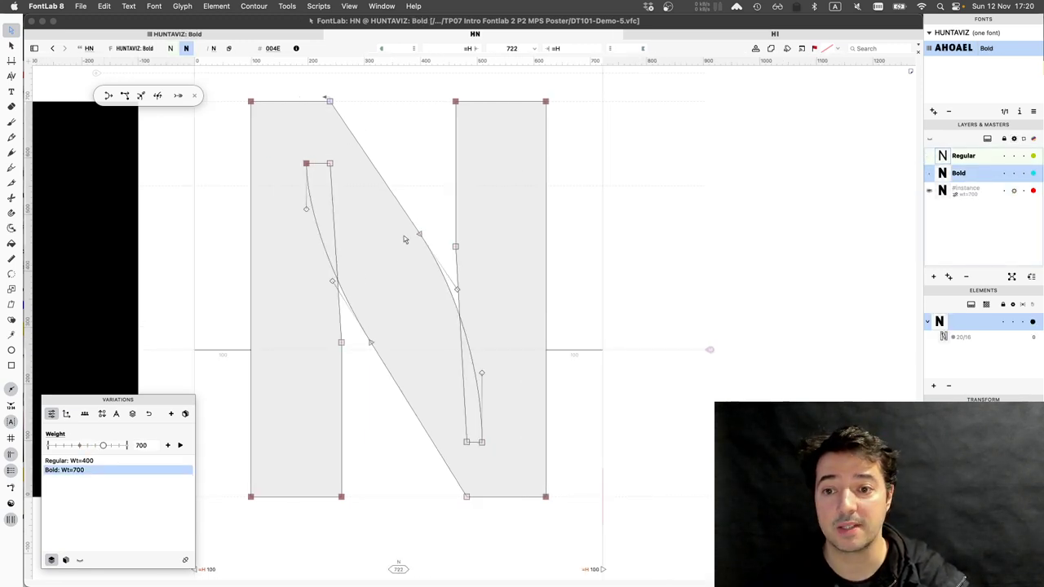
scroll(358, 279, "up", 5)
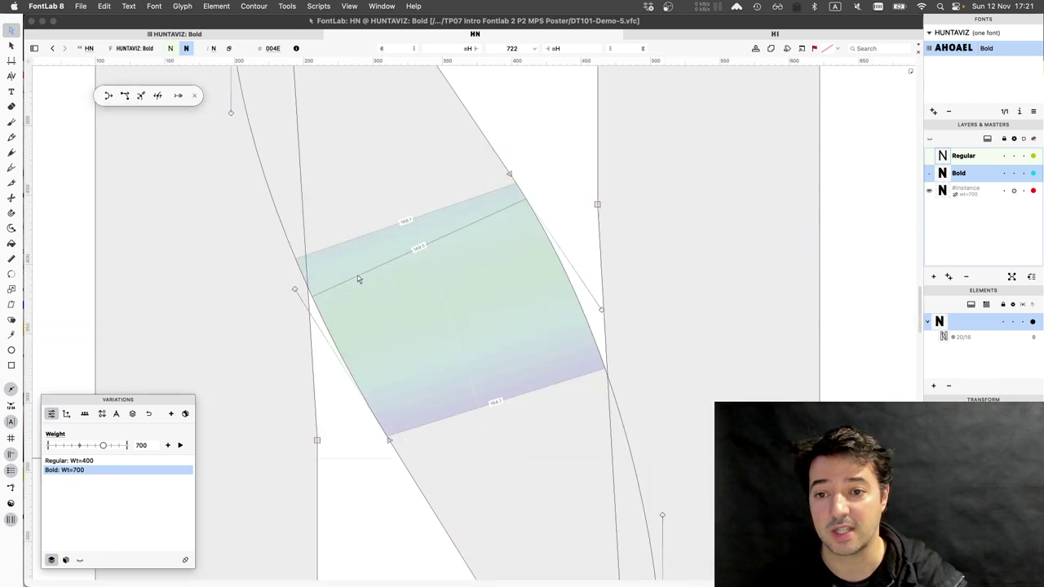
scroll(298, 298, "up", 1)
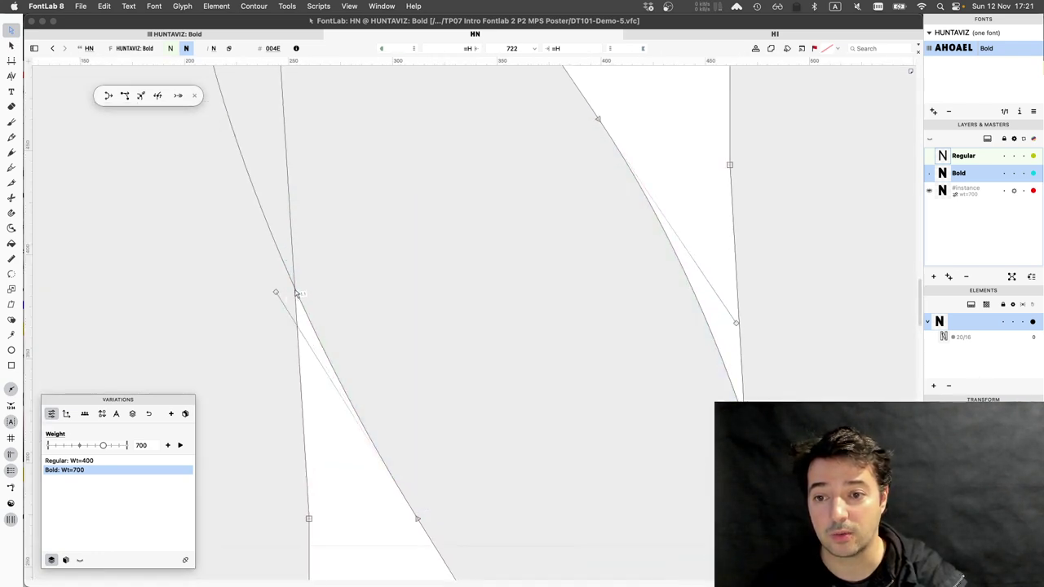
left_click(296, 291)
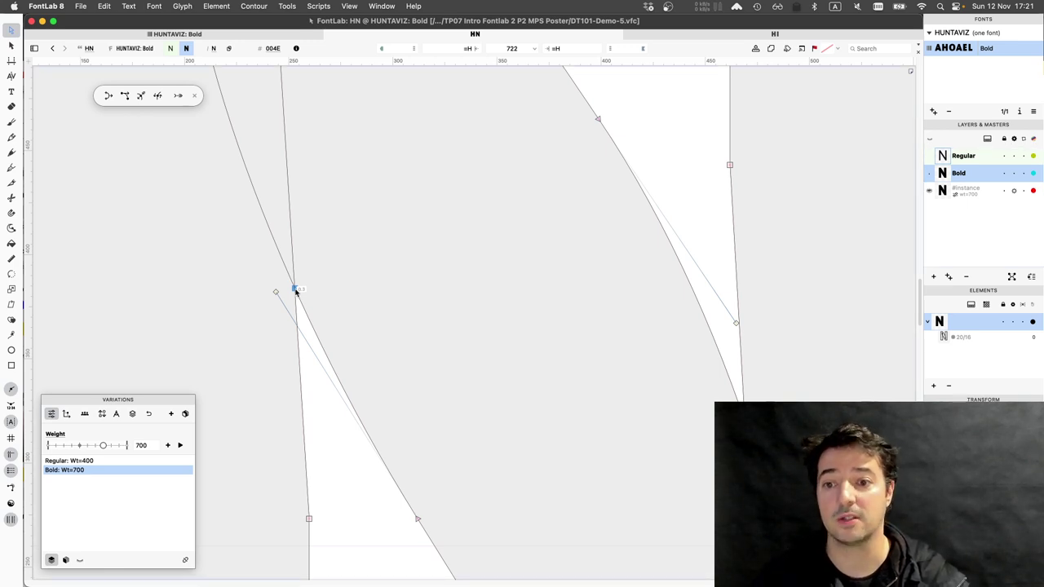
right_click(296, 292)
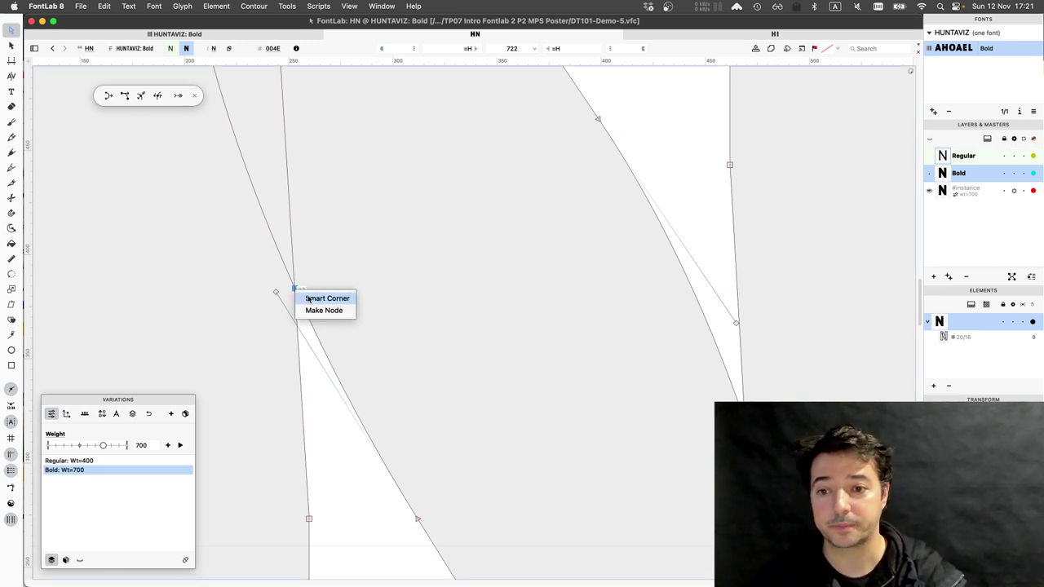
left_click(327, 299)
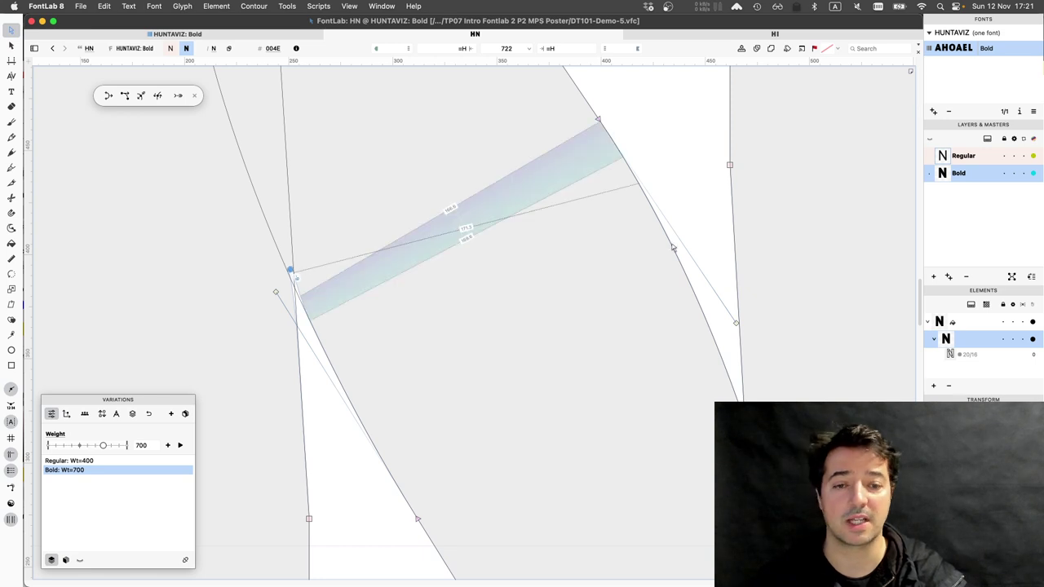
Deepen the Bold N's left smart corner slightly by moving its control point farther from the crossing
key("space")
left_click_drag(641, 222, 540, 152)
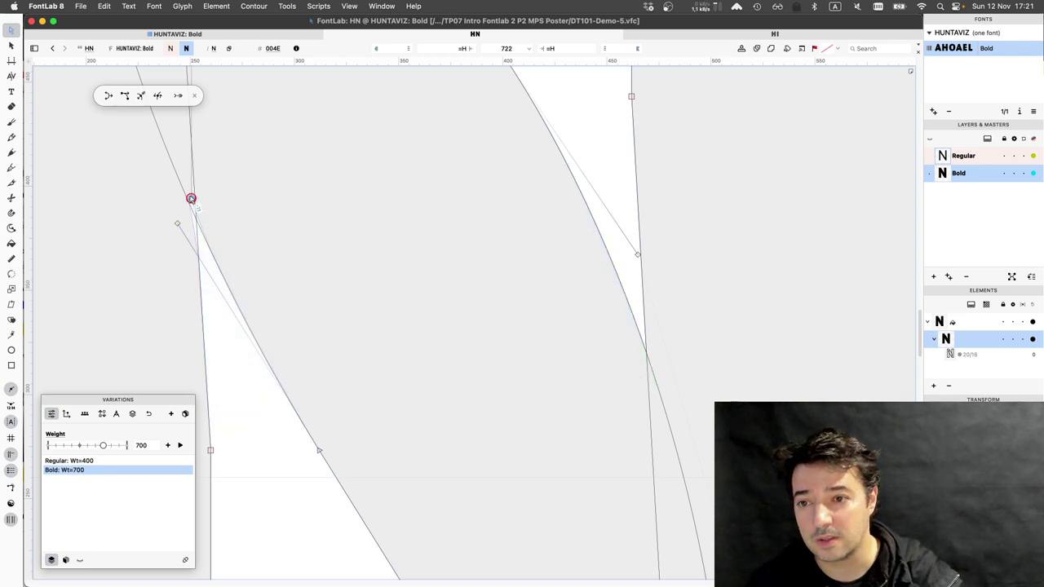
left_click(190, 196)
left_click_drag(191, 196, 189, 194)
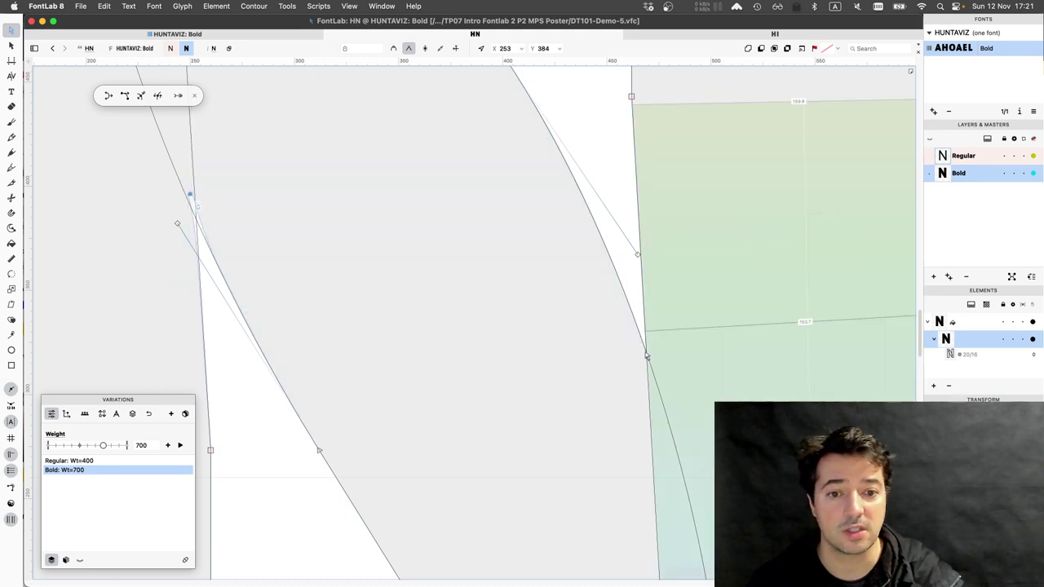
Add a Smart Corner where the Bold N's diagonal curve crosses the right stem, and extend it slightly below the crossing
left_click(646, 353)
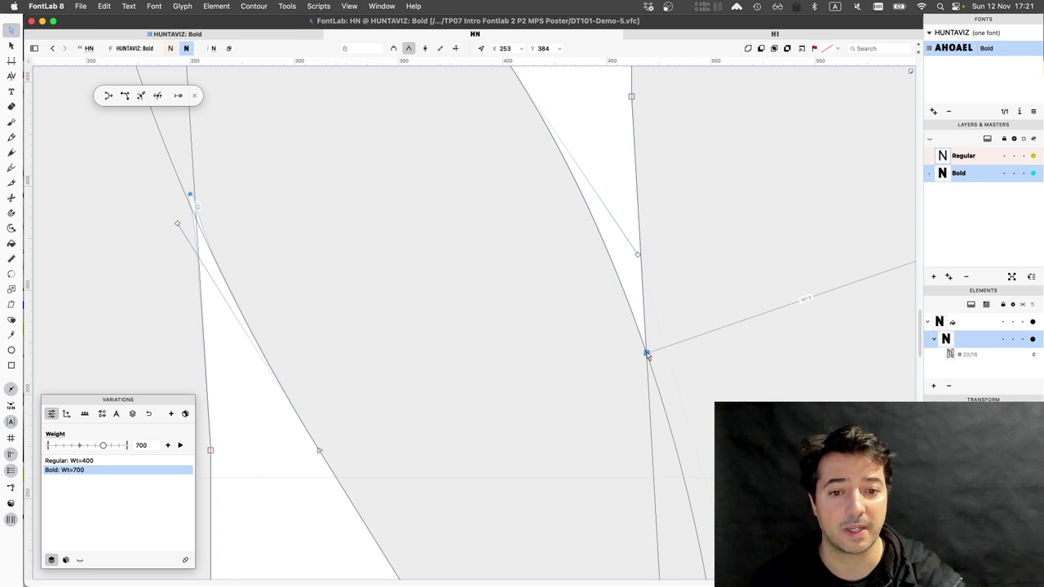
right_click(647, 356)
left_click(655, 362)
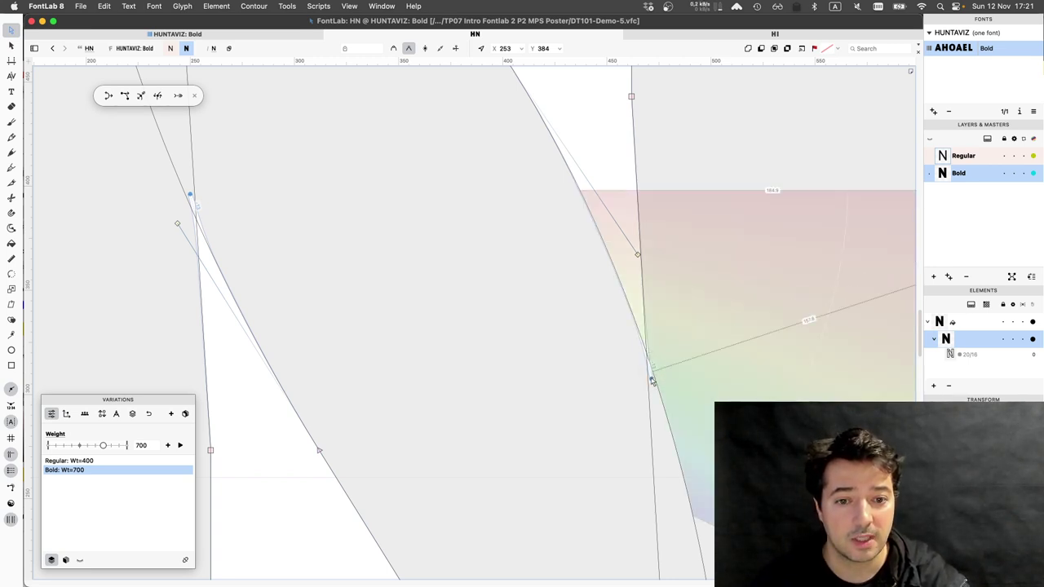
left_click(651, 379)
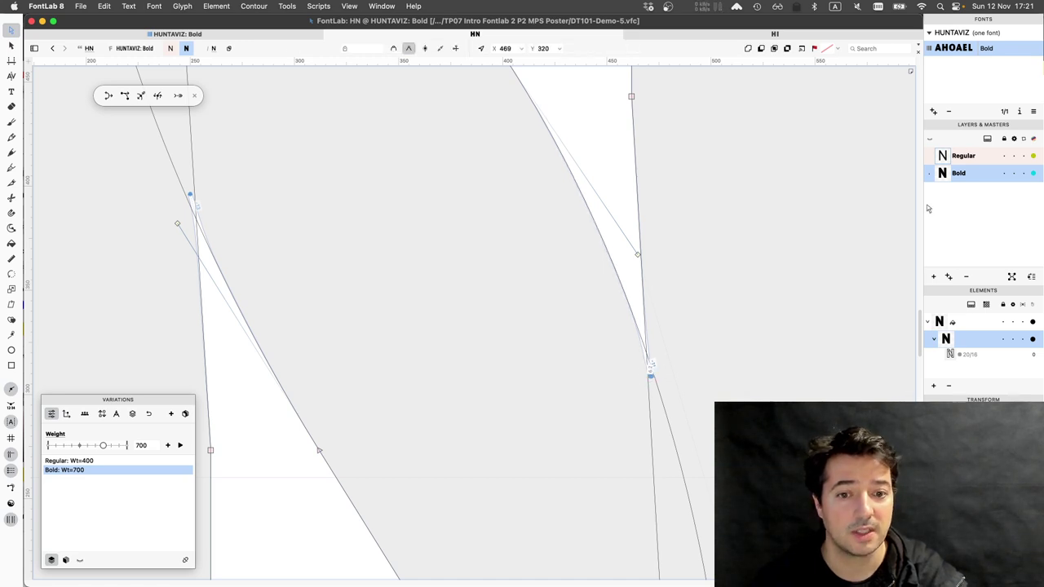
left_click(651, 373)
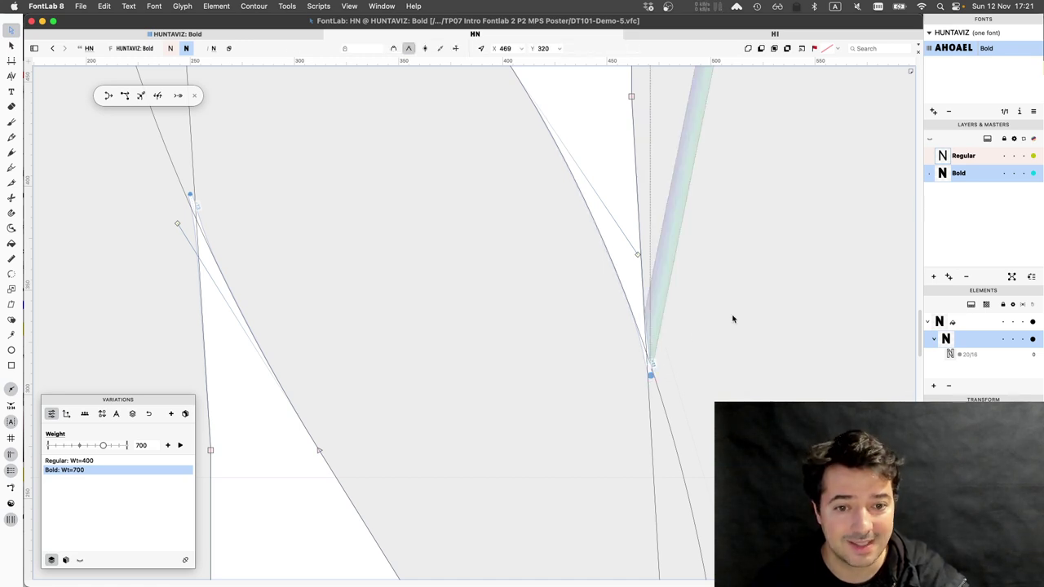
left_click(651, 375)
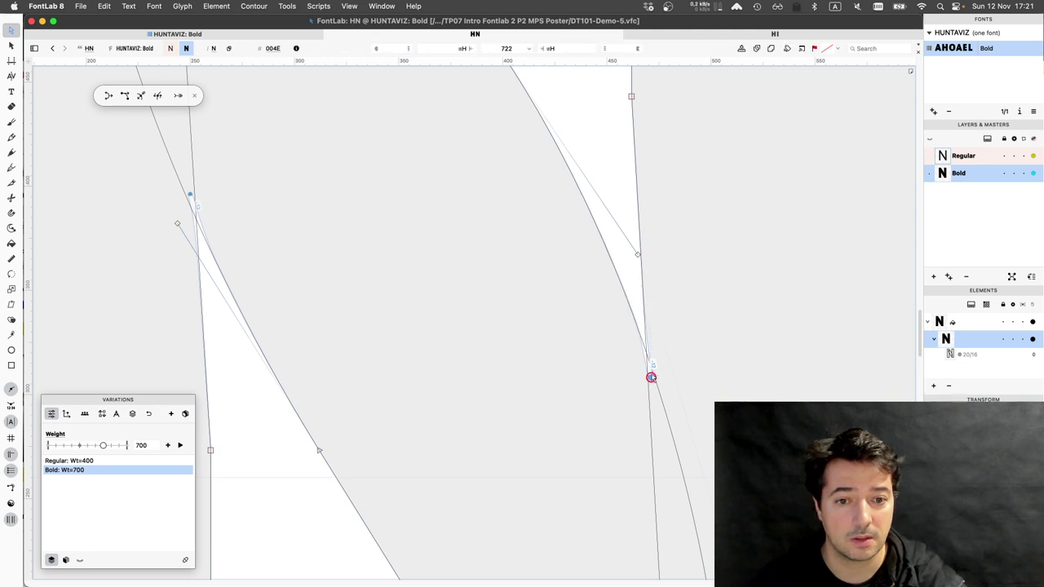
In the Regular master, add a Smart Corner where the diagonal's upper edge crosses the right stem's inner edge
left_click(993, 161)
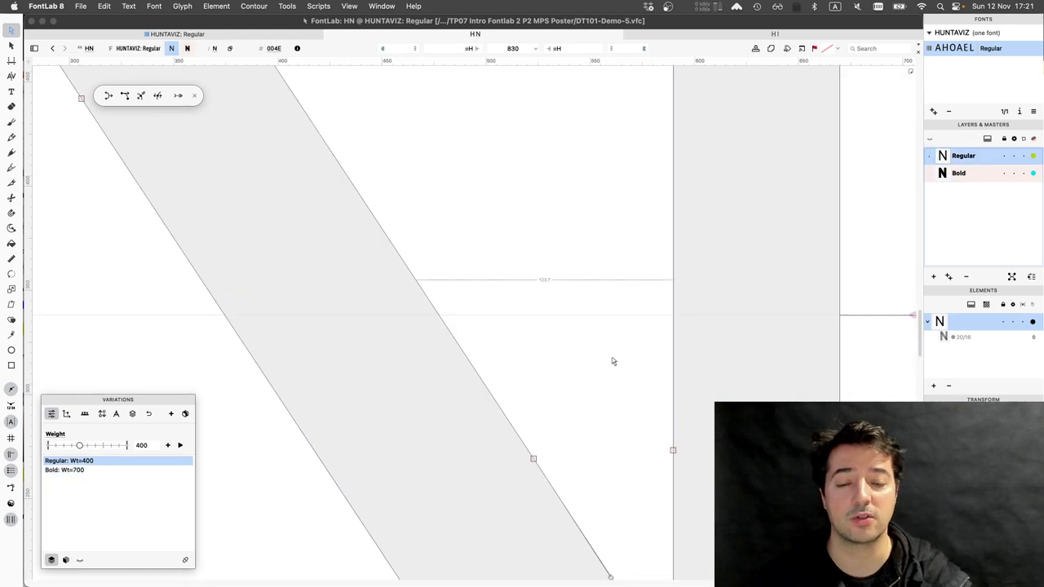
key("super+0")
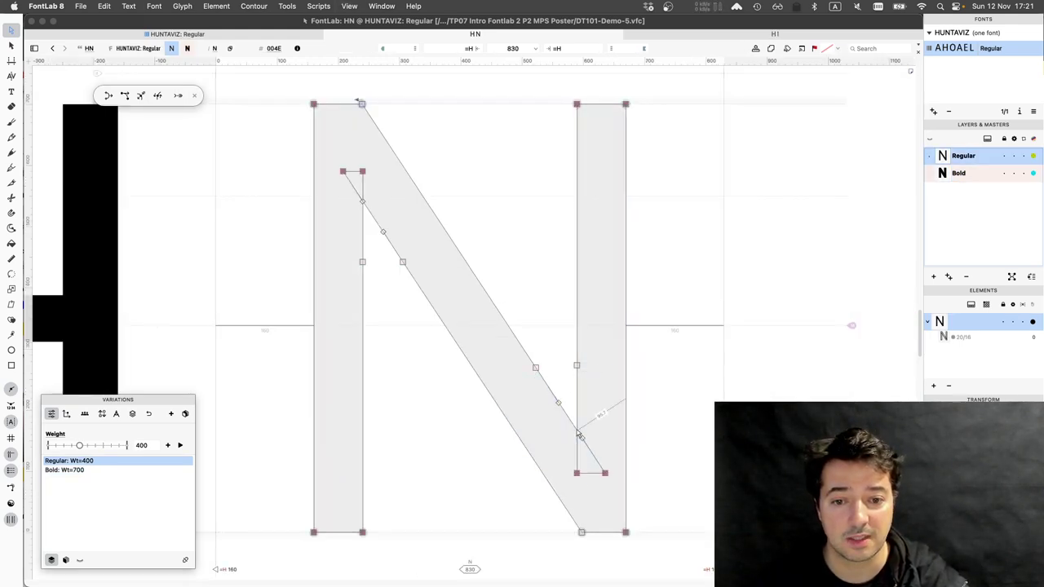
right_click(577, 432)
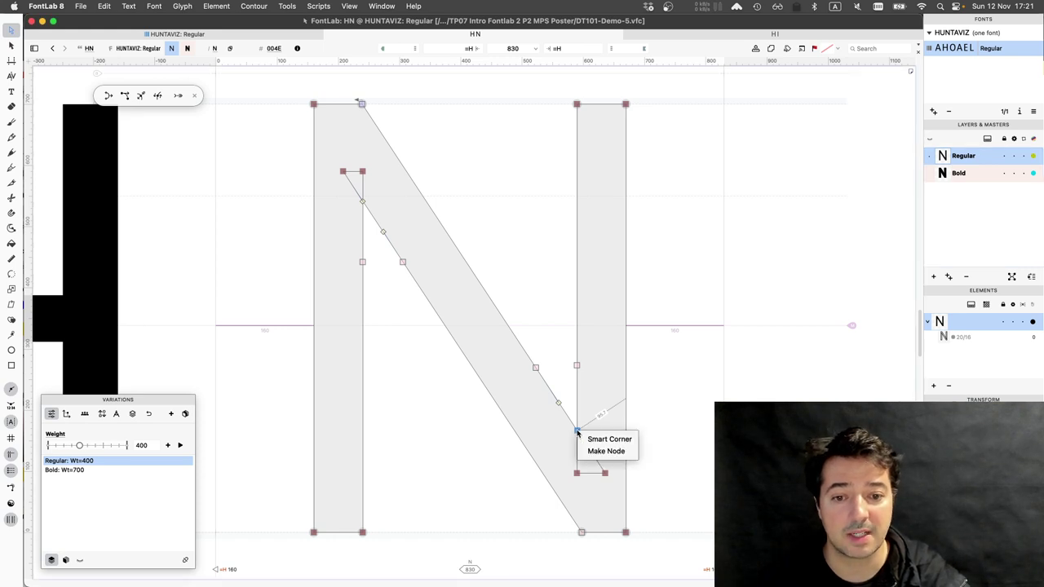
left_click(589, 441)
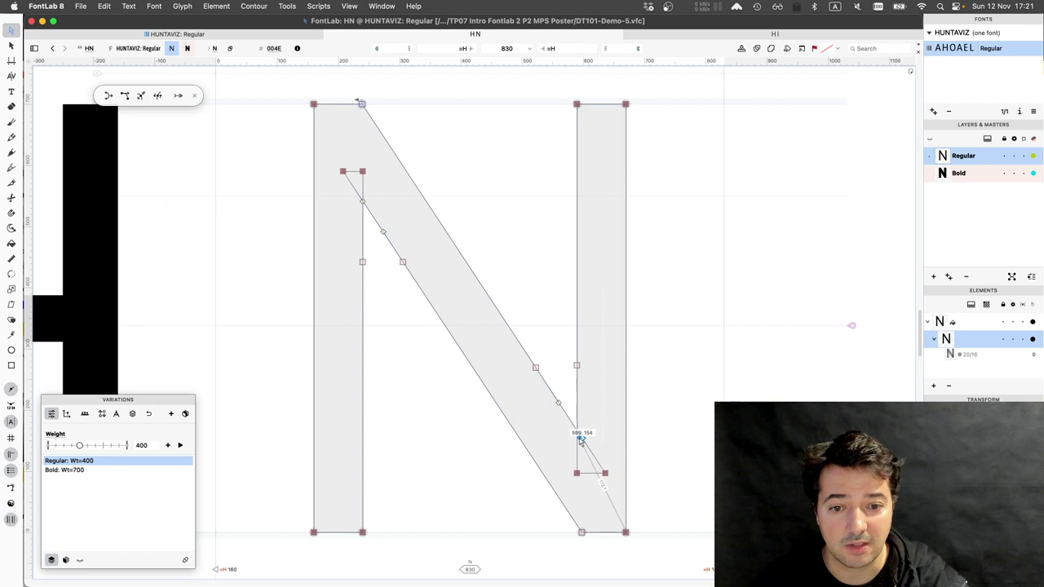
Shorten the Regular N's right smart corner by moving its control point slightly up toward the crossing
scroll(578, 439, "up", 3)
scroll(579, 439, "up", 2)
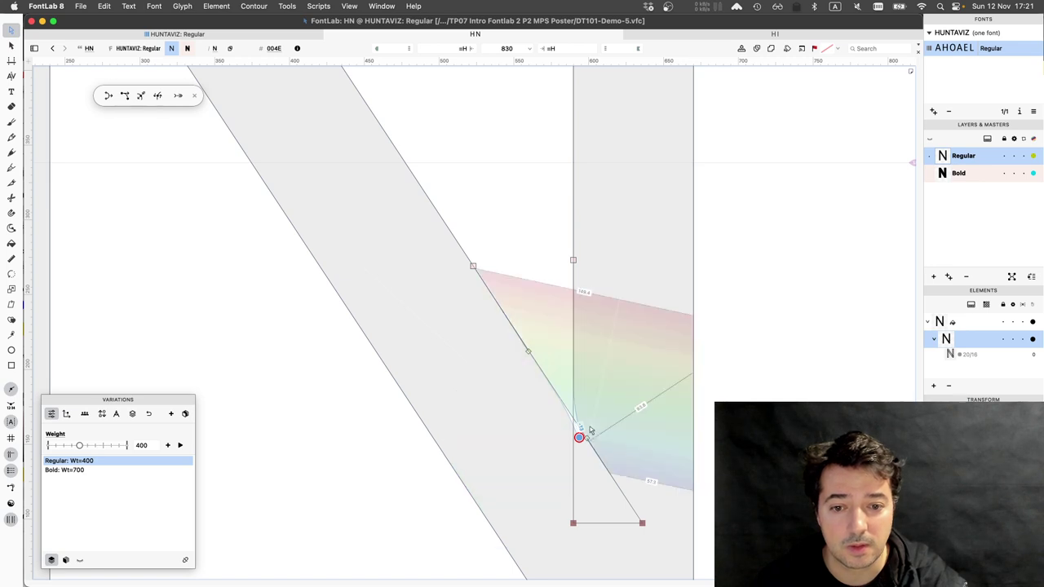
key("Up")
key("Up")
key("Up")
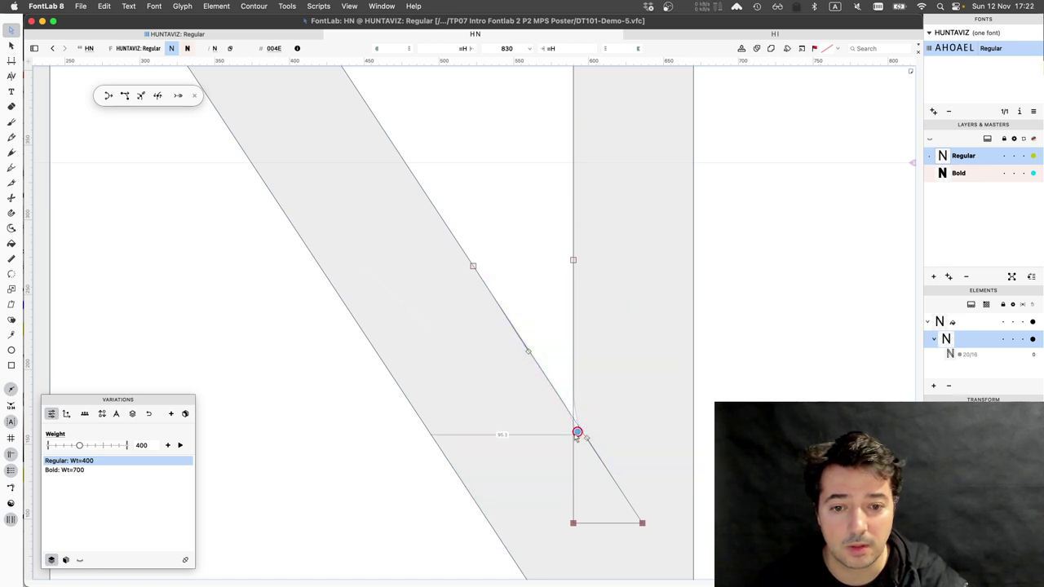
left_click_drag(578, 432, 576, 429)
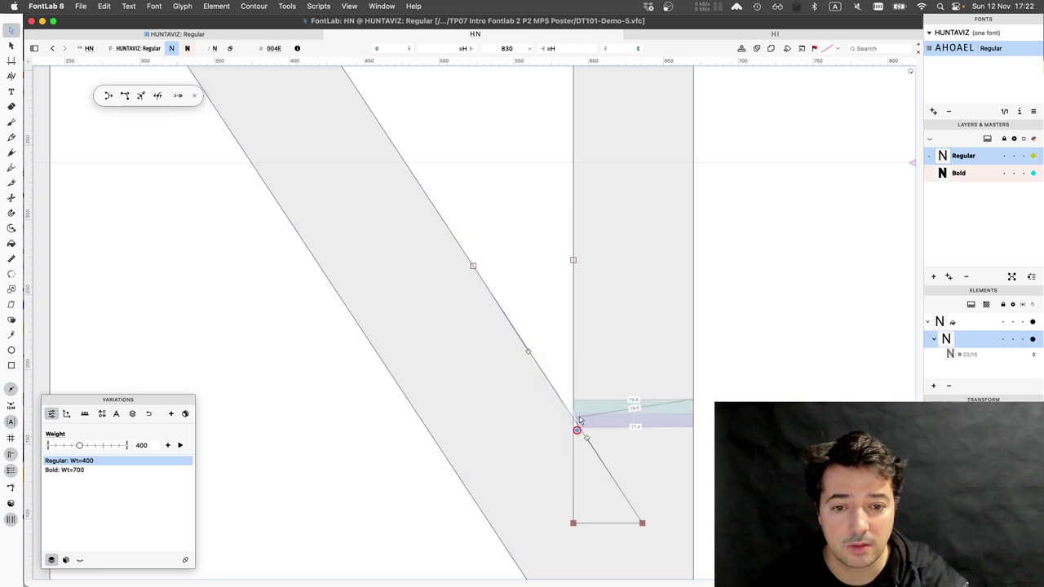
Make the Regular N's right smart corner shallower by nudging its control point three units up
scroll(579, 419, "up", 3)
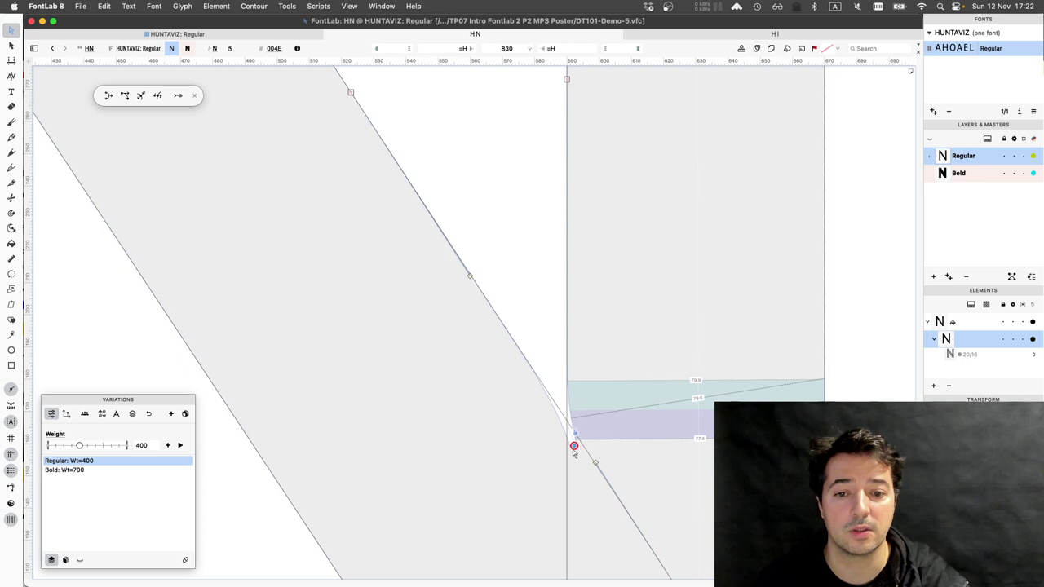
scroll(573, 451, "up", 2)
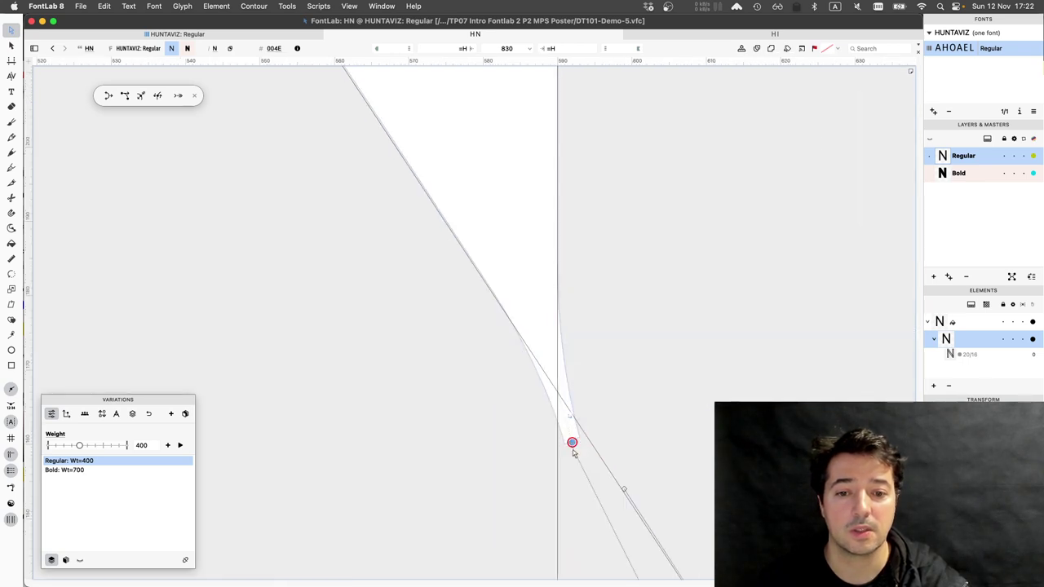
key("Up")
key("Up")
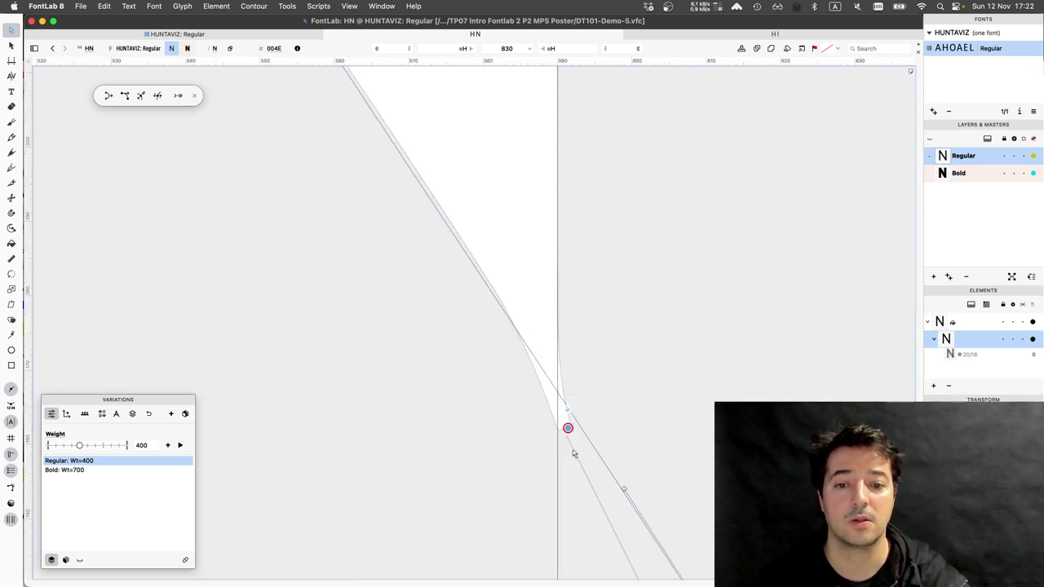
key("Up")
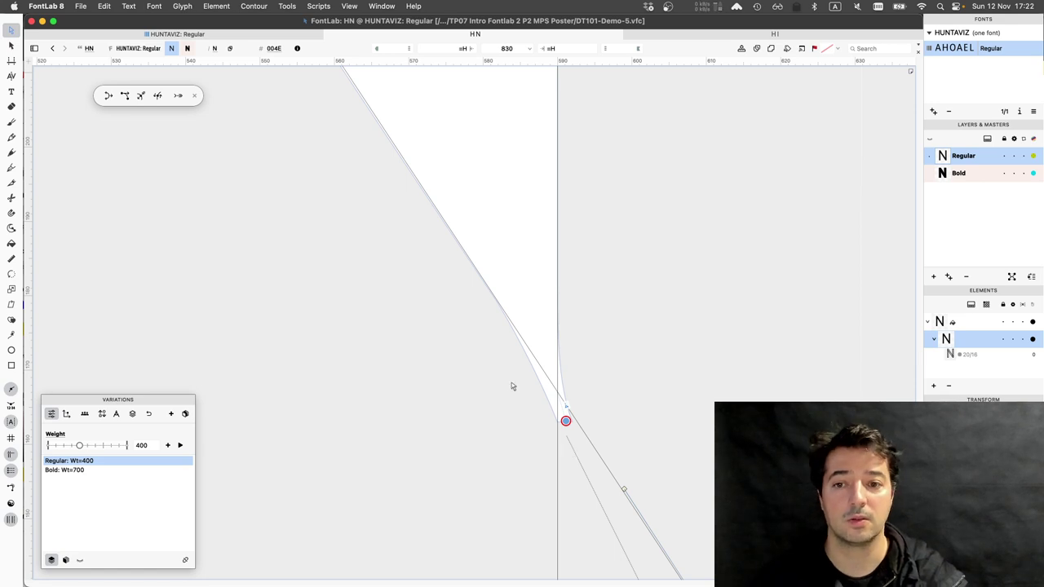
key("super+0")
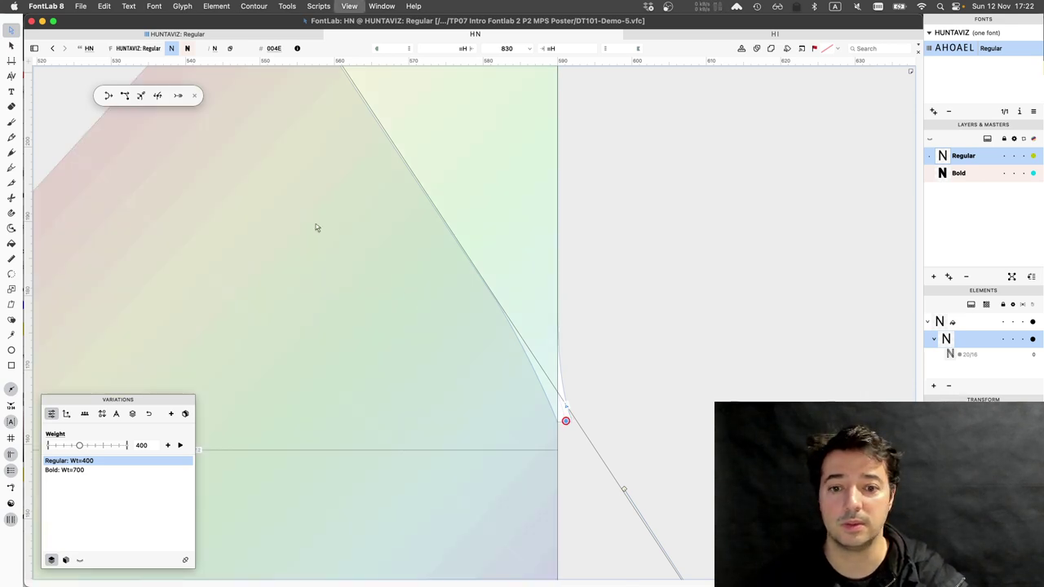
key("super+0")
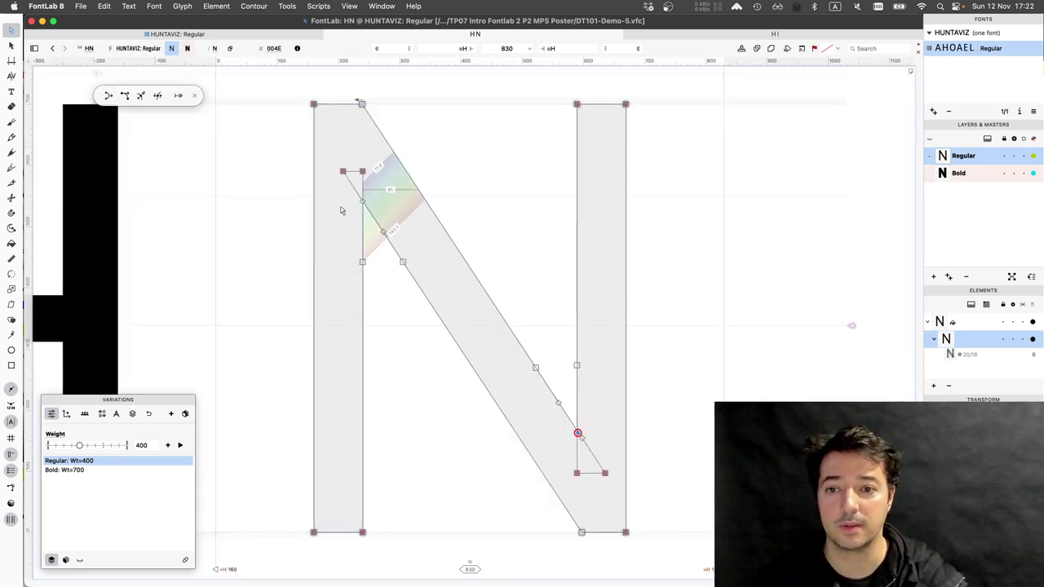
Curve the diagonal's lower edge into the left stem: move its end node to X 231, Y 590, align its handle directly below, and balance the curve
scroll(345, 204, "up", 2)
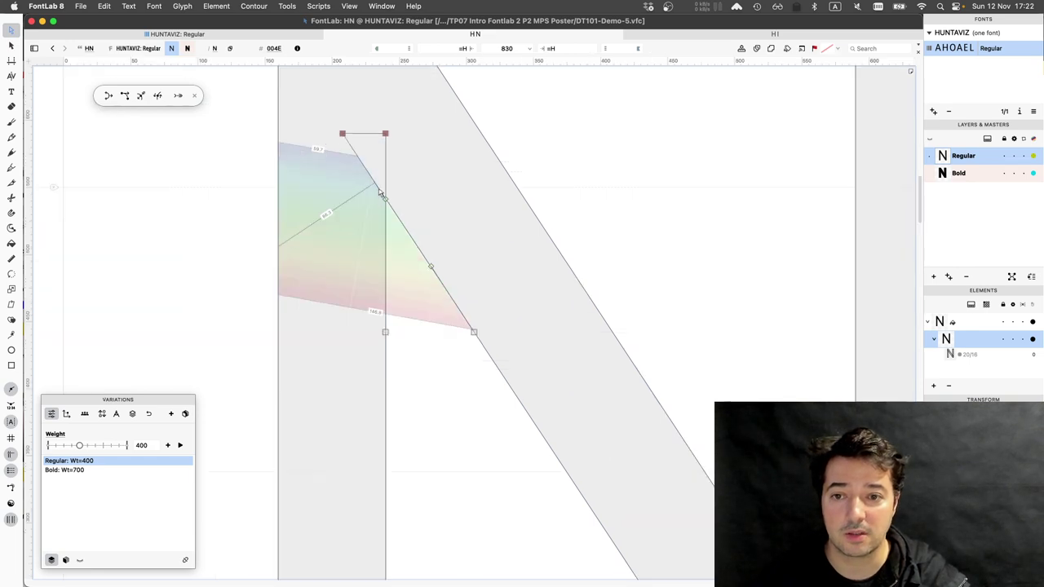
scroll(384, 198, "up", 2)
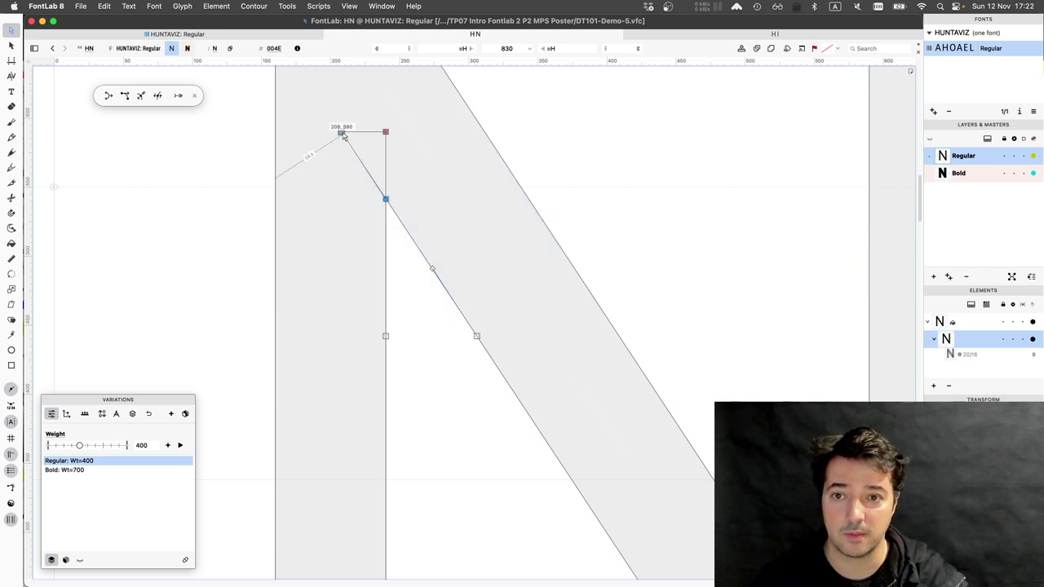
left_click_drag(344, 137, 375, 135)
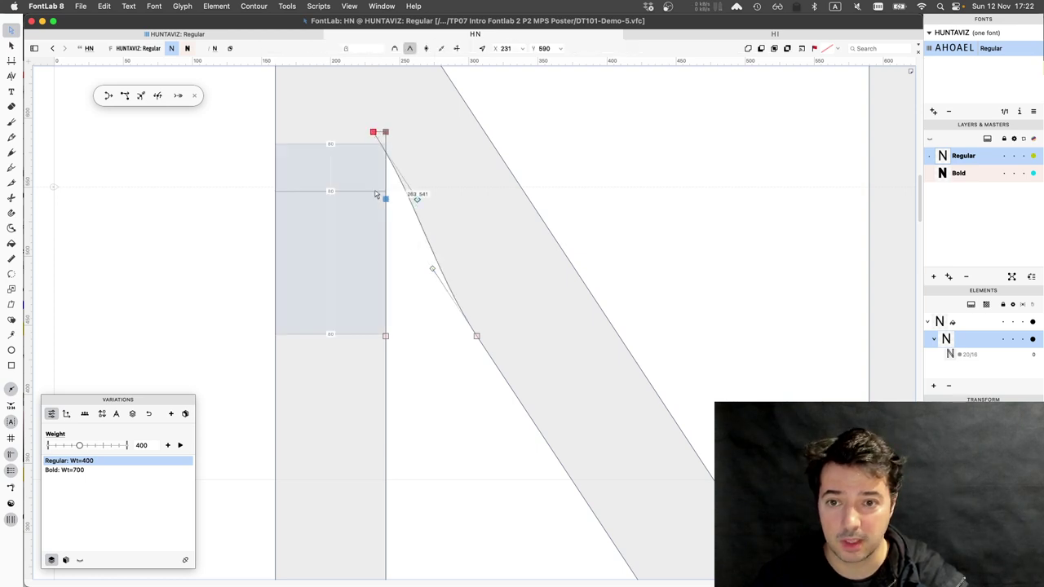
left_click_drag(416, 199, 373, 188)
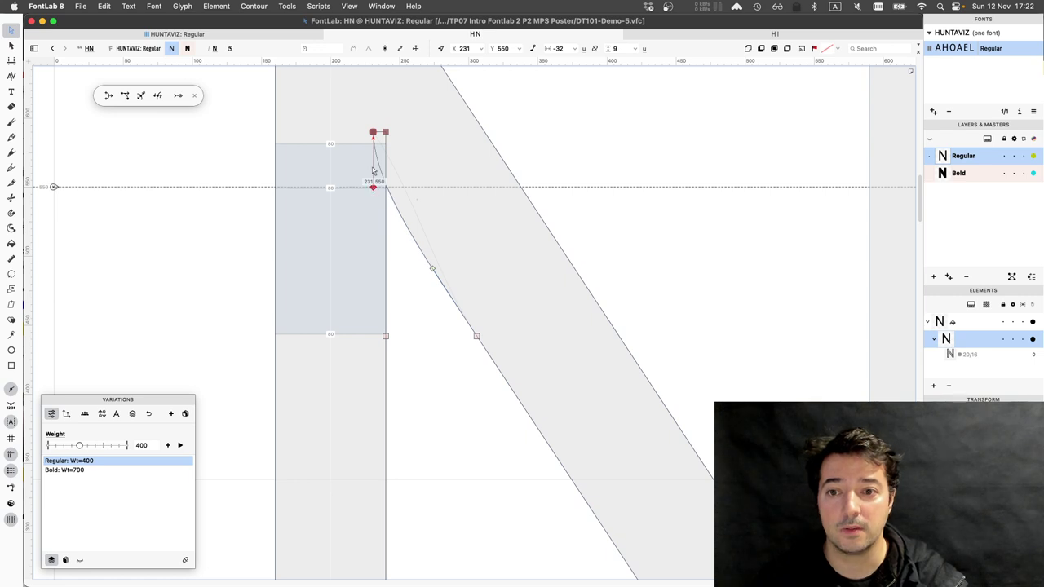
left_click_drag(373, 170, 373, 147)
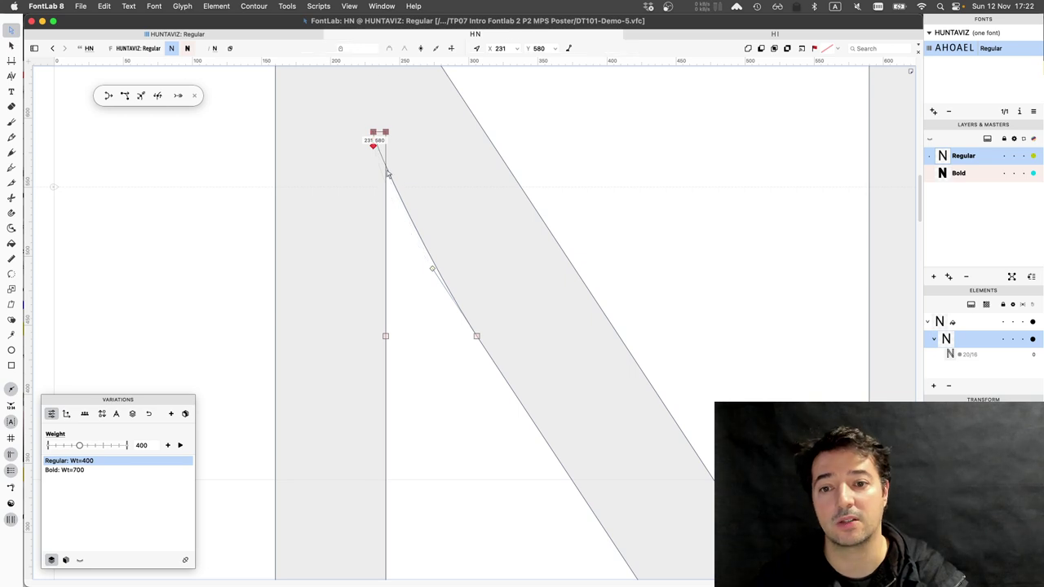
left_click(422, 249)
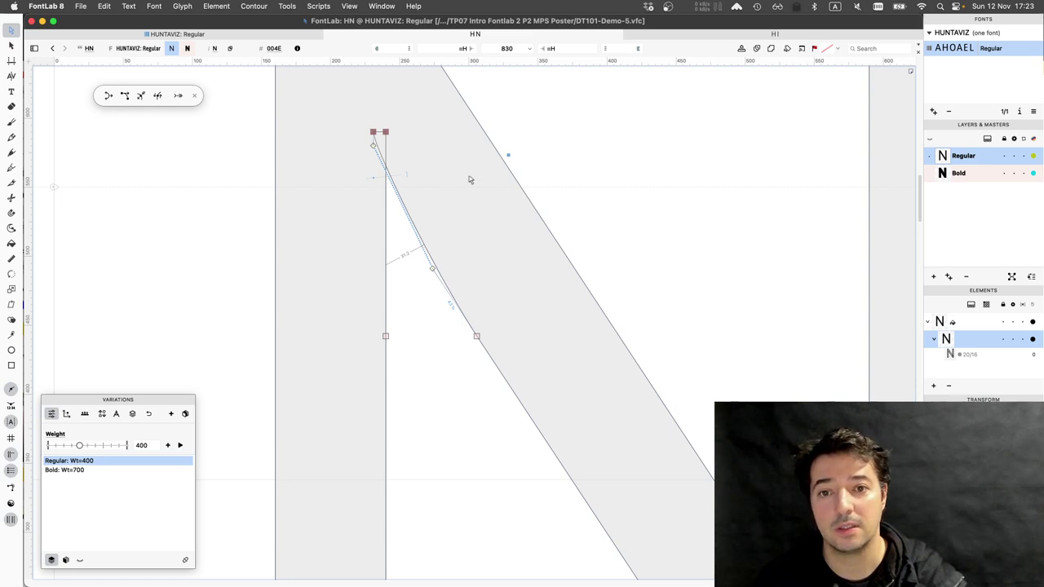
mouse_move(508, 156)
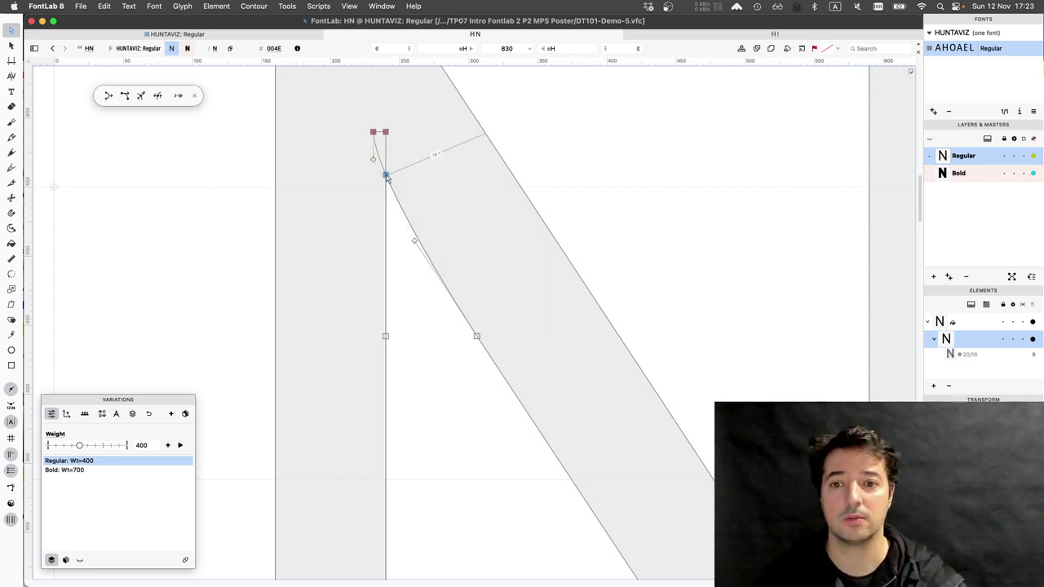
Add a Smart Corner where the Regular N's curved diagonal crosses the left stem, and extend it one unit upward
right_click(387, 176)
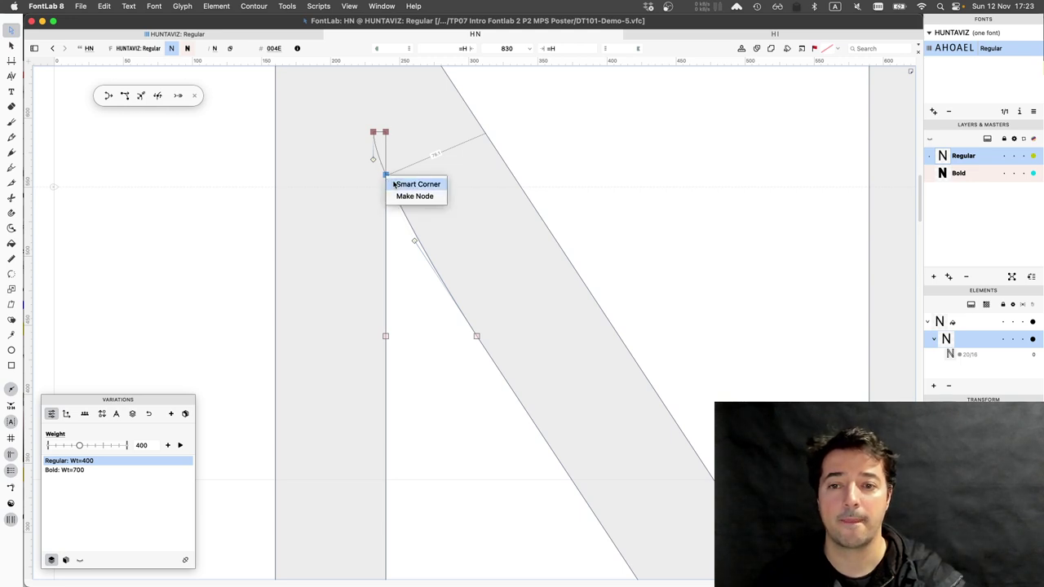
left_click(394, 184)
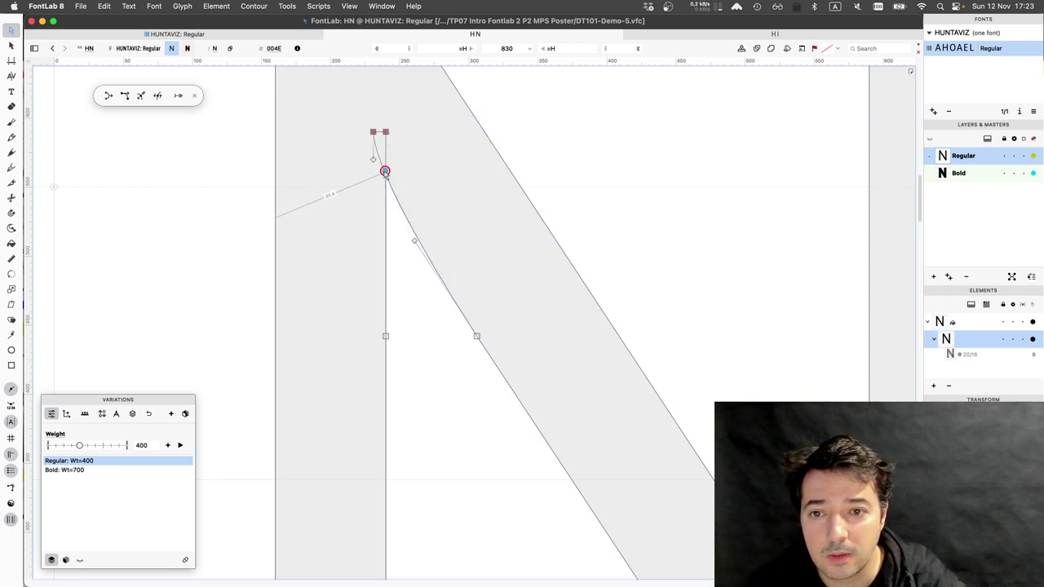
scroll(384, 171, "up", 2)
scroll(384, 172, "up", 2)
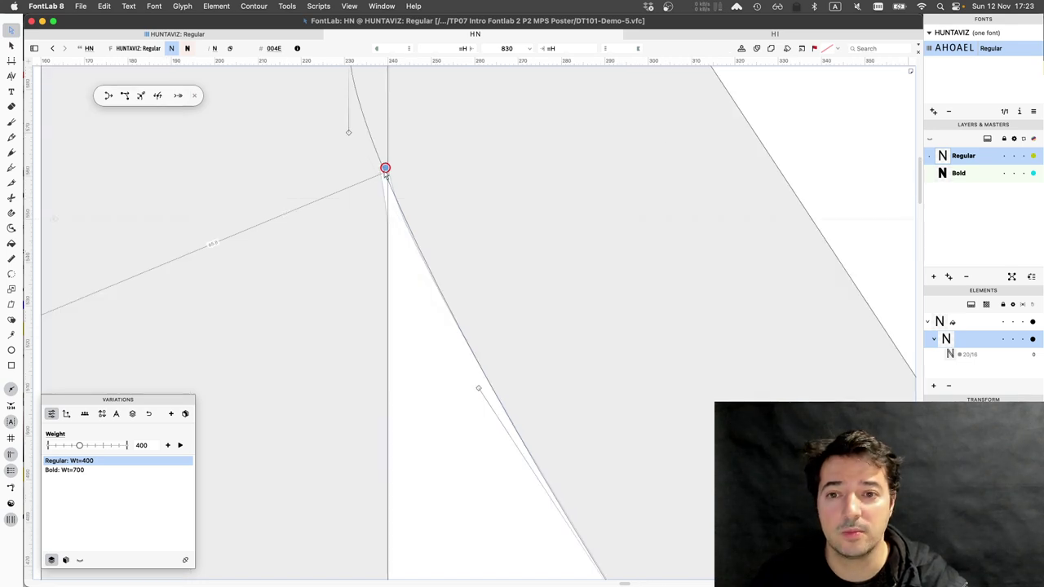
scroll(386, 171, "up", 1)
scroll(411, 169, "up", 1)
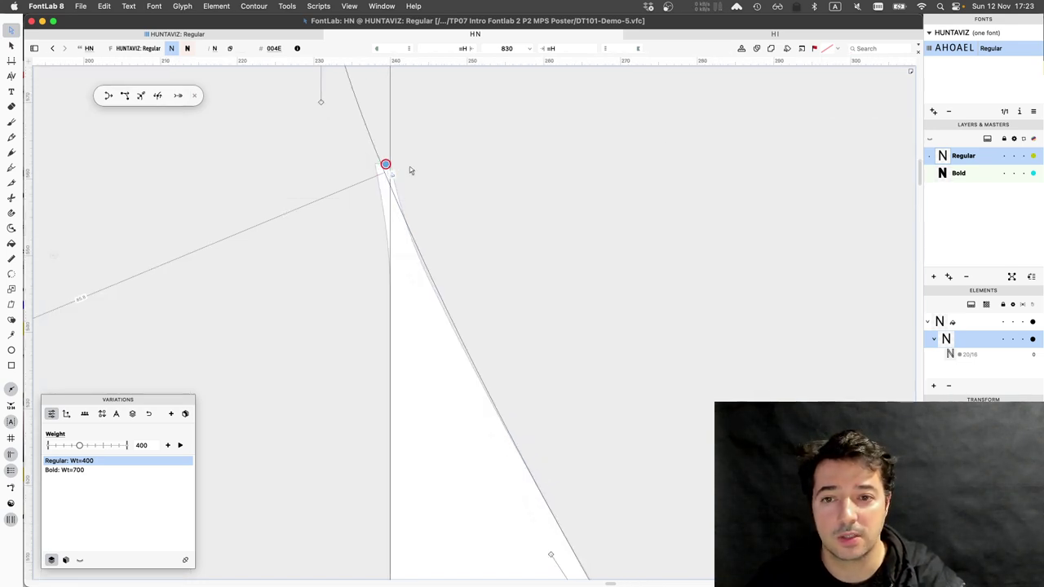
key("Down")
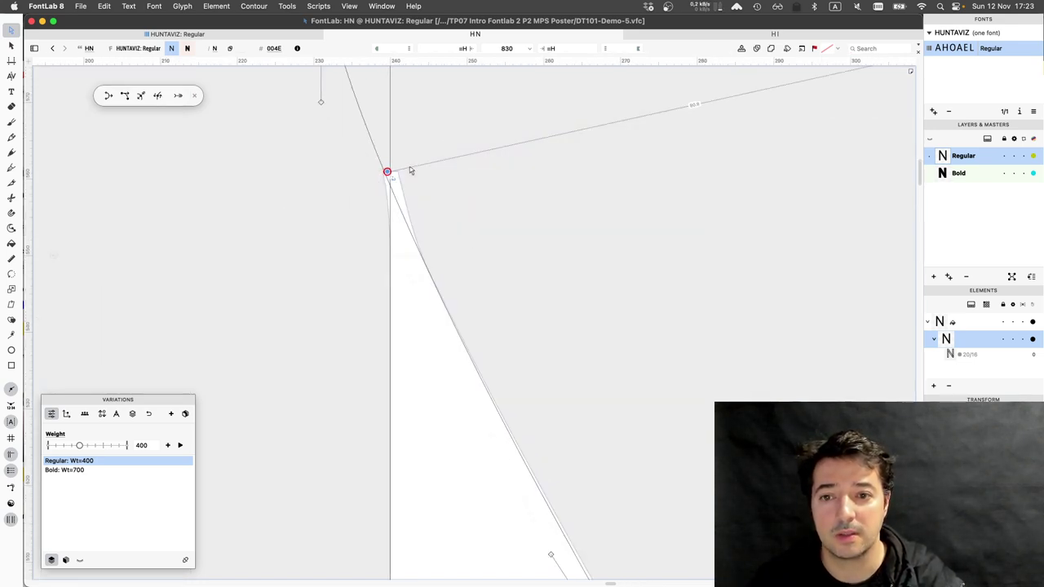
key("Up")
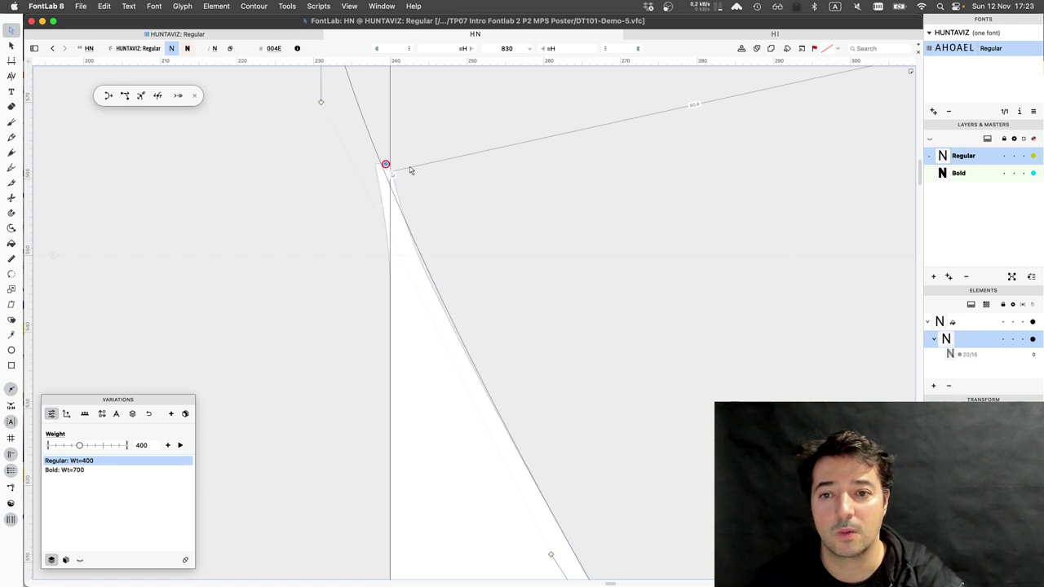
key("Up")
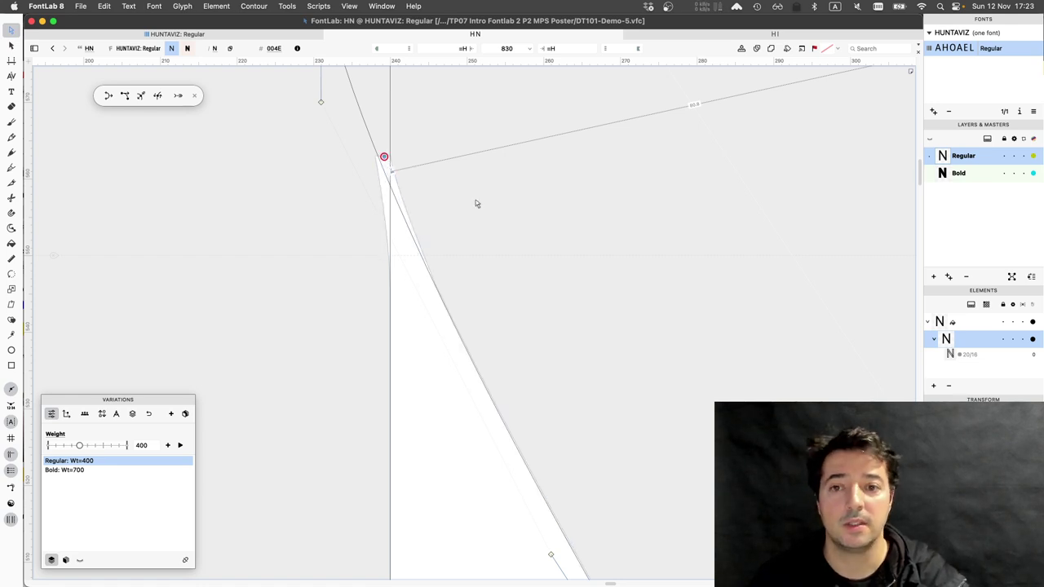
Curve the diagonal's upper edge into the right stem: move its end node to X 605, Y 97 and place its handle directly above at Y 118
key("super+0")
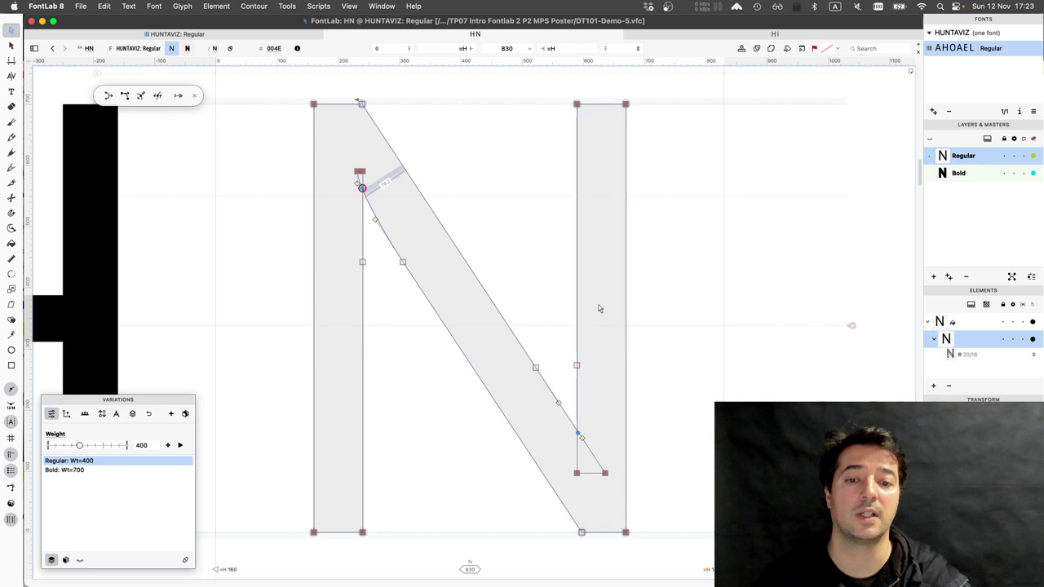
left_click(604, 474)
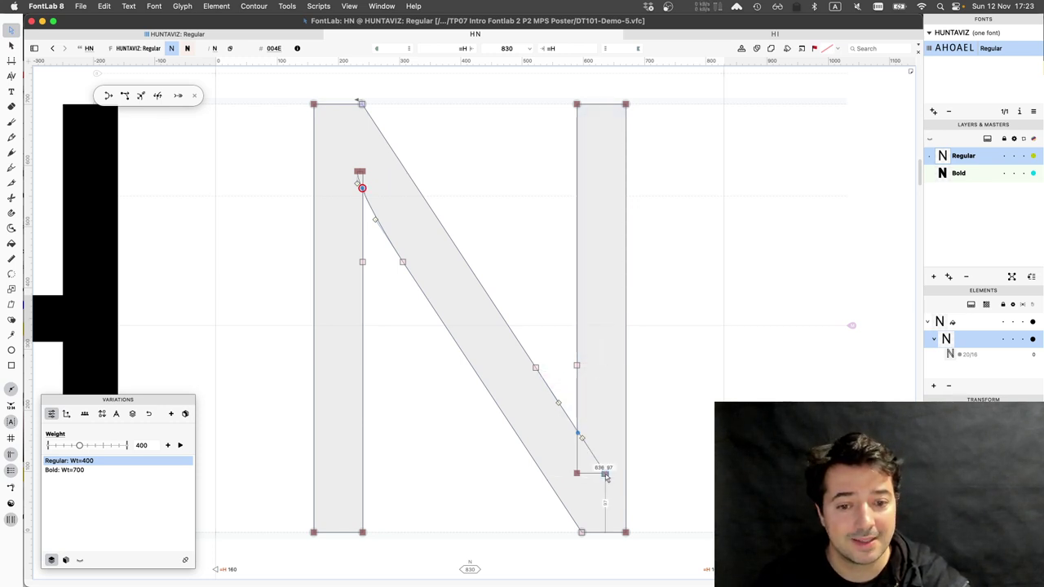
left_click(604, 475)
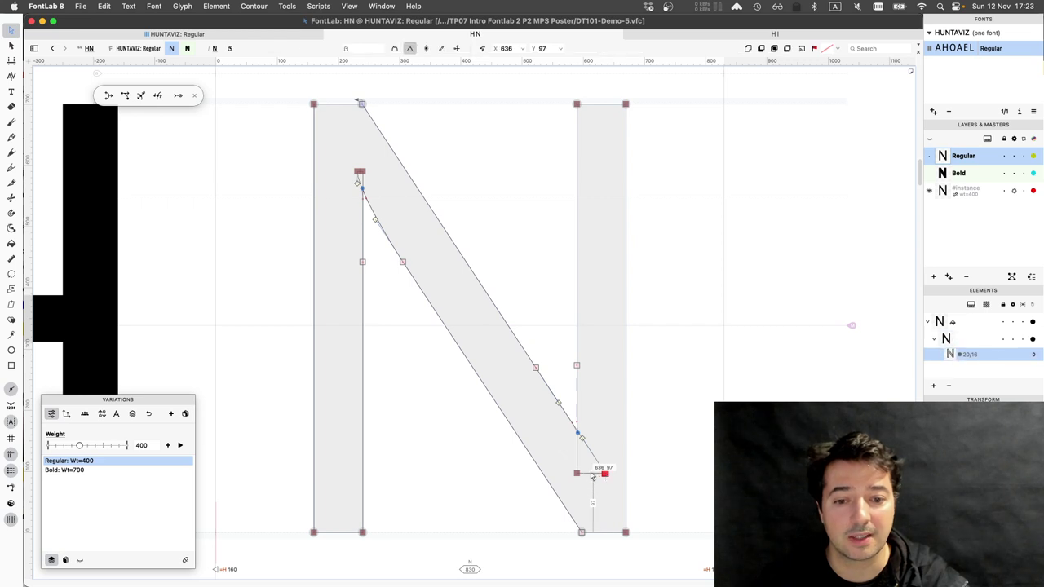
left_click_drag(593, 477, 591, 476)
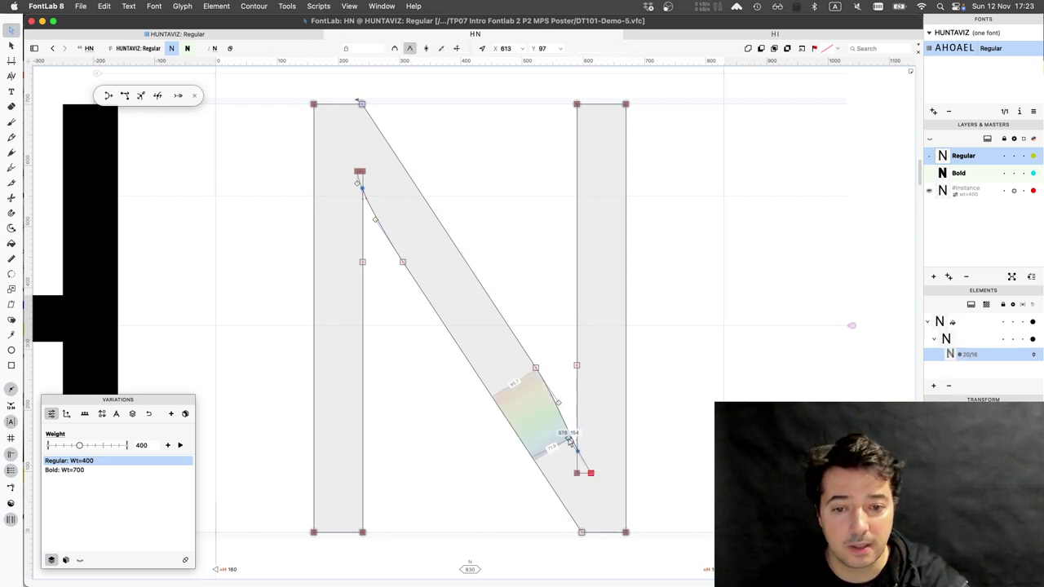
left_click_drag(569, 439, 590, 462)
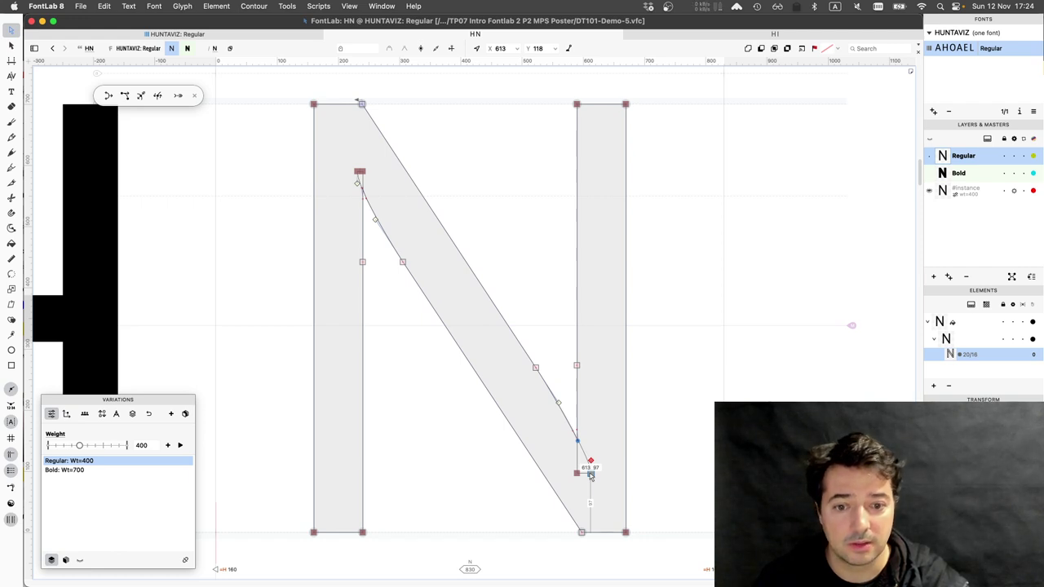
left_click(587, 475)
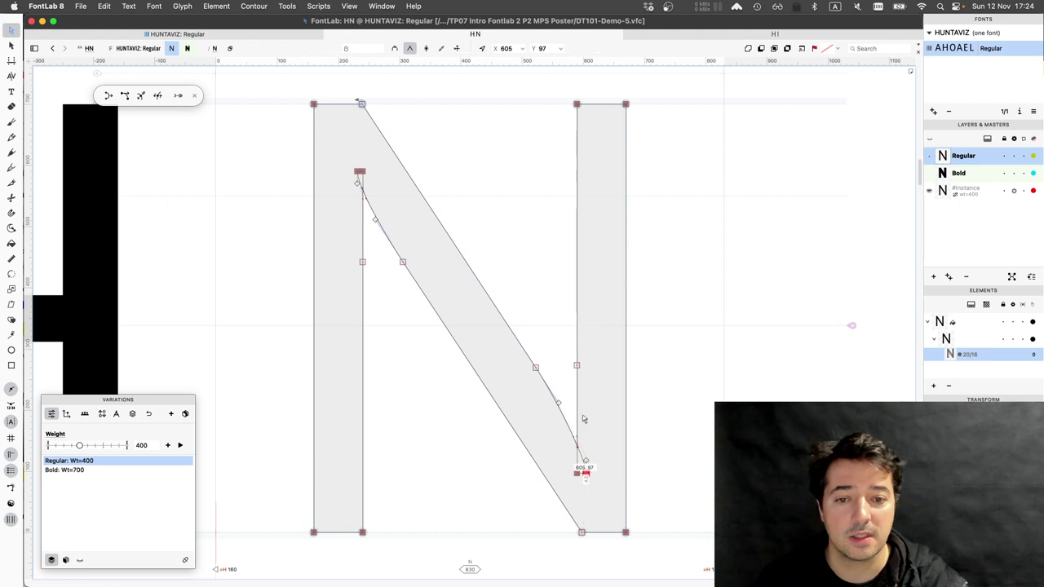
Adjust the tension of the diagonal's curve at the right stem, bringing its lower handle to X 605, Y 124
mouse_move(582, 418)
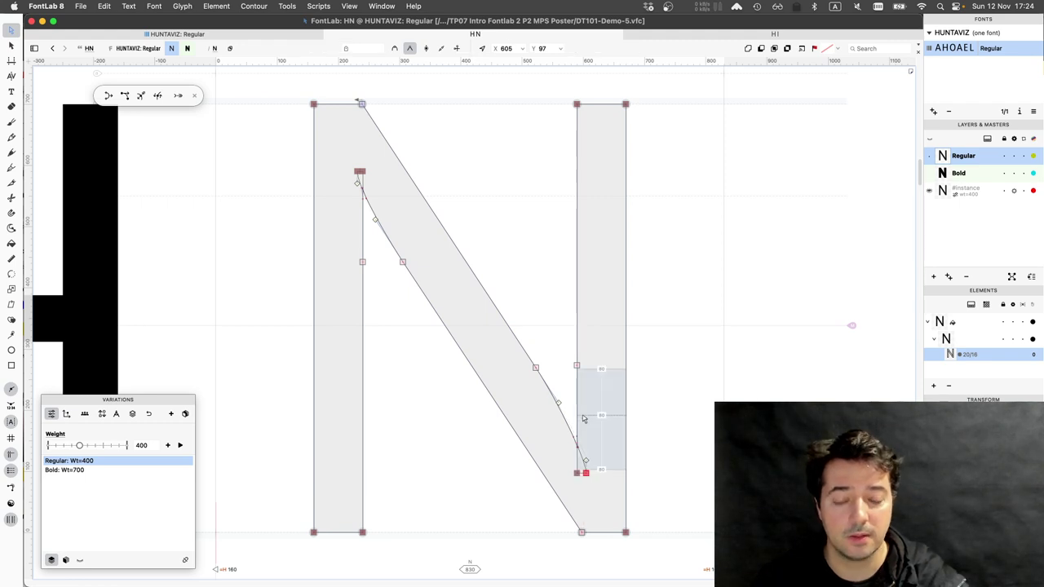
scroll(582, 419, "up", 1)
scroll(582, 430, "up", 1)
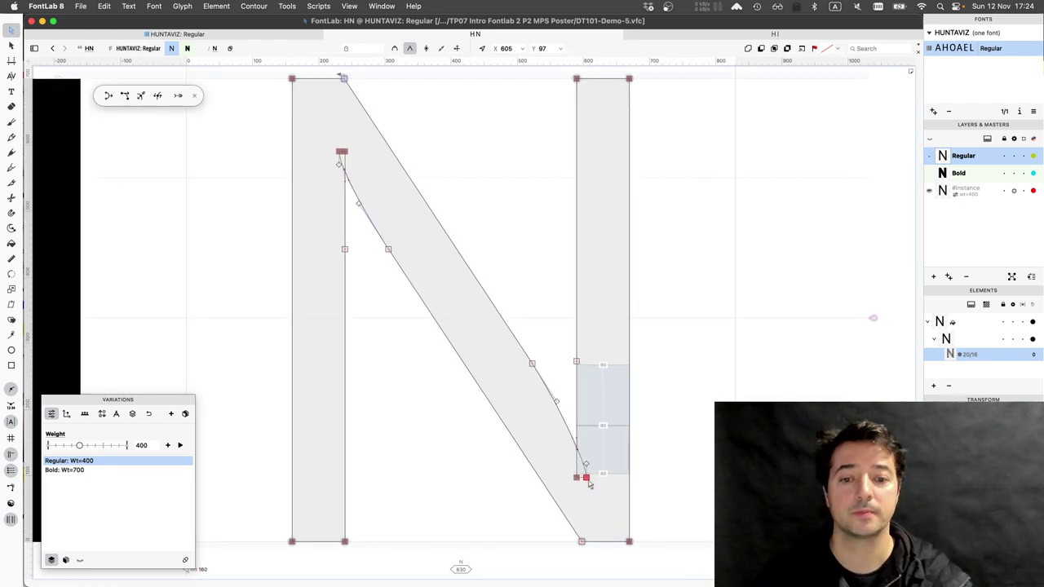
scroll(588, 479, "up", 3)
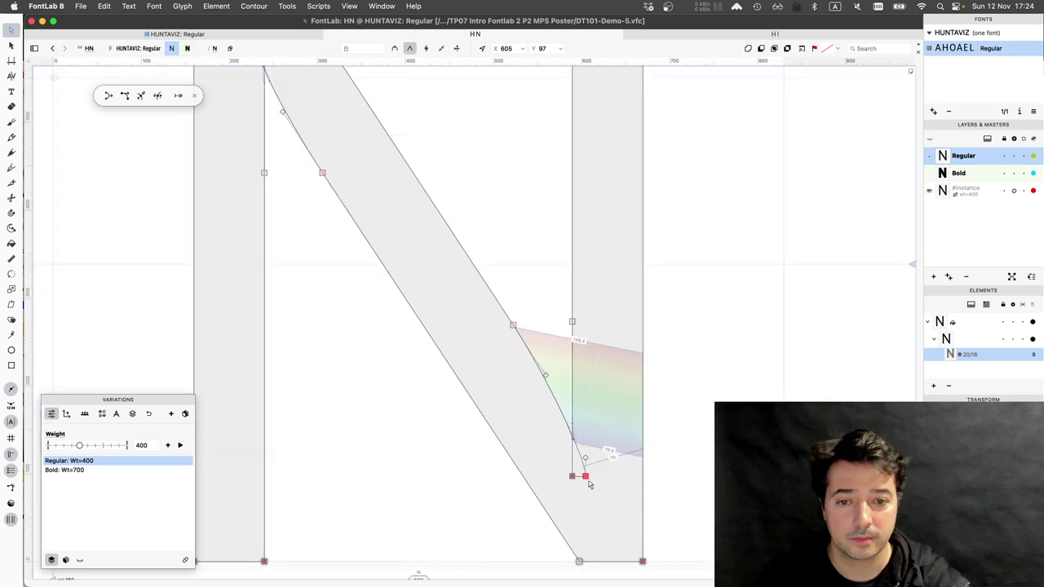
scroll(589, 485, "up", 2)
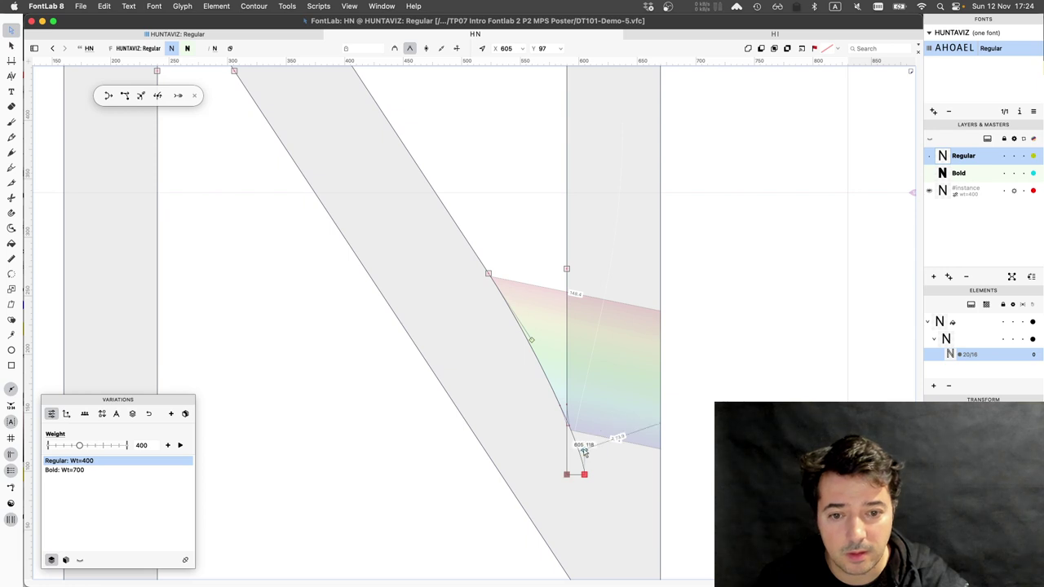
left_click(584, 451)
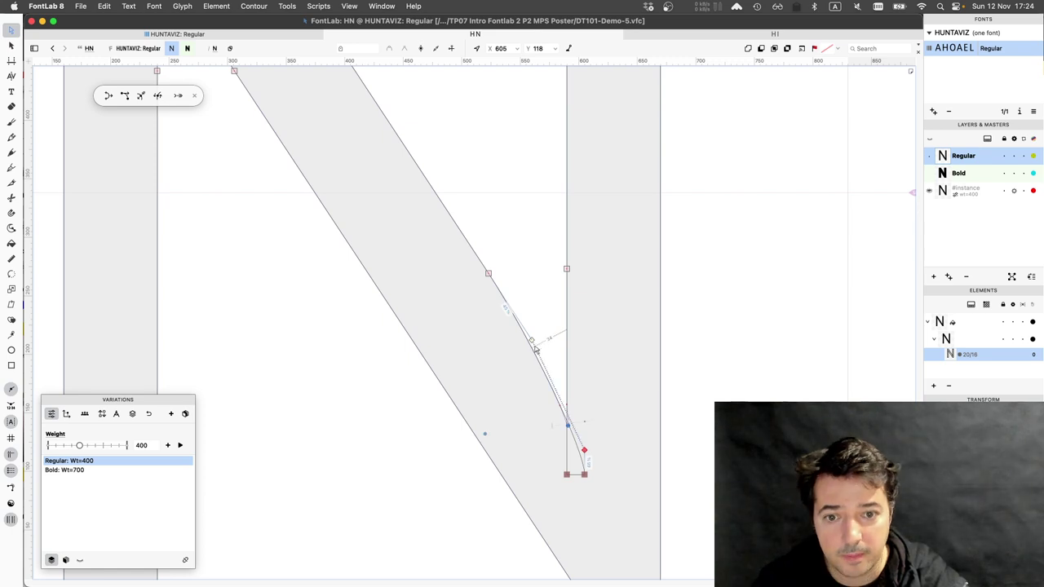
mouse_move(488, 436)
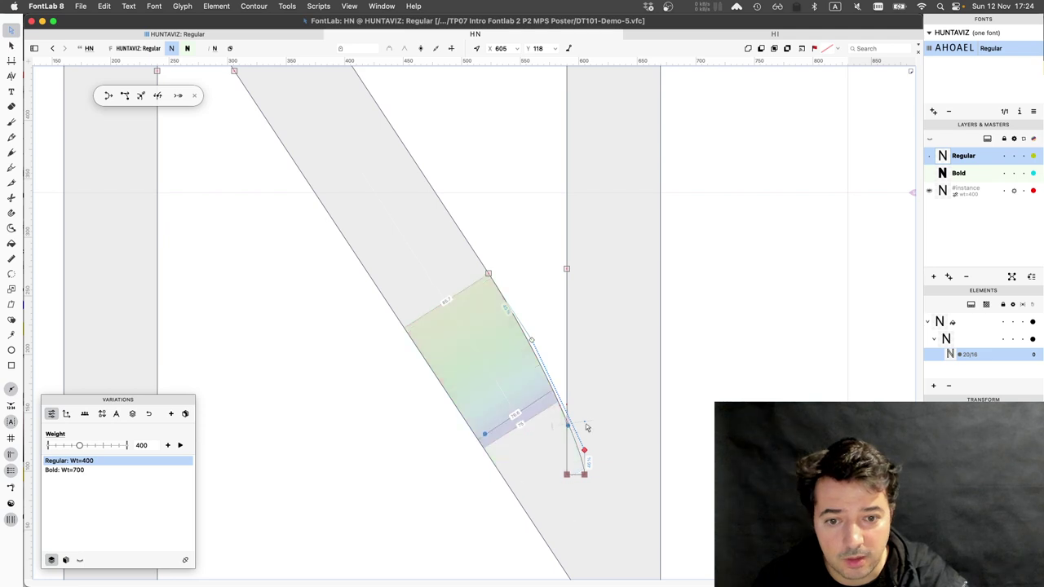
key("super+z")
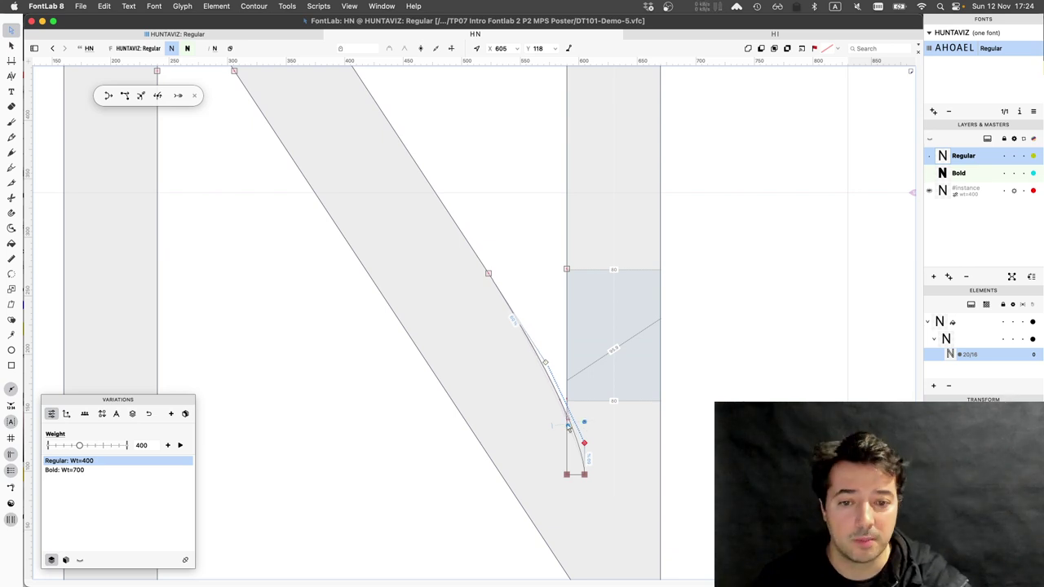
left_click_drag(568, 427, 575, 423)
key("super+0")
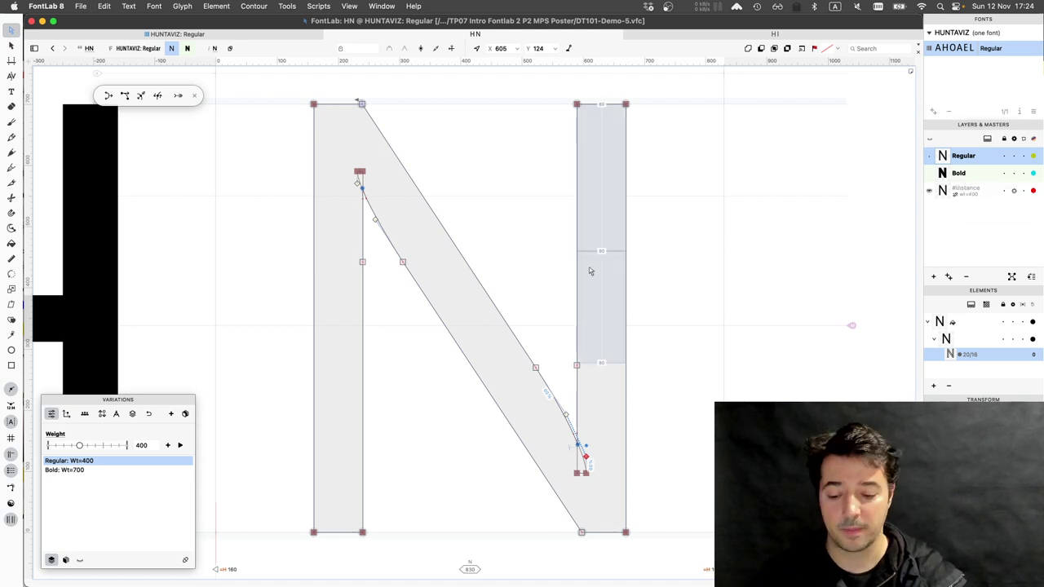
Save the font and export HUNTAVIZ as a Variable TT font to the Desktop folder
key("super+s")
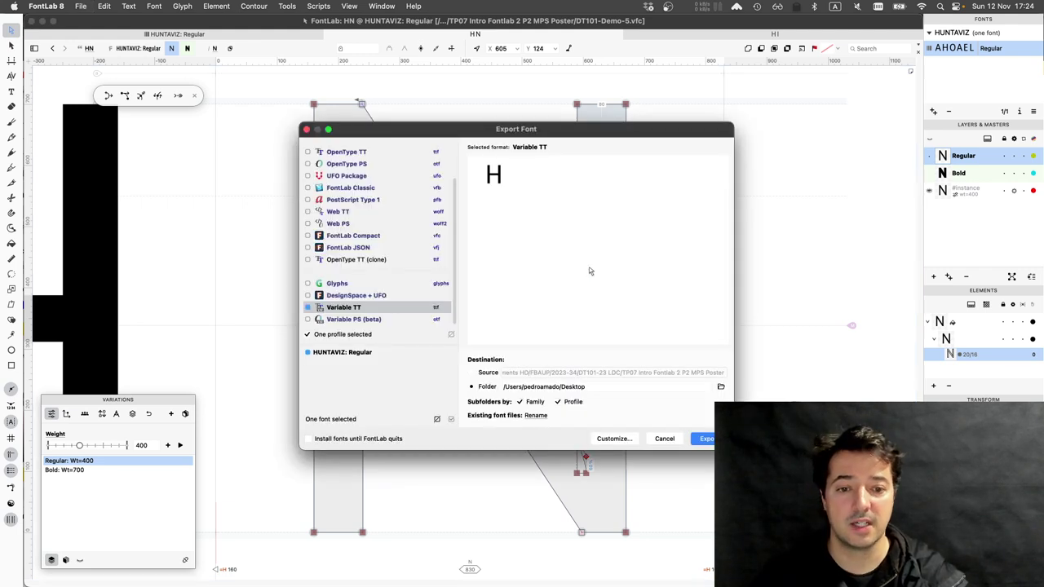
key("Return")
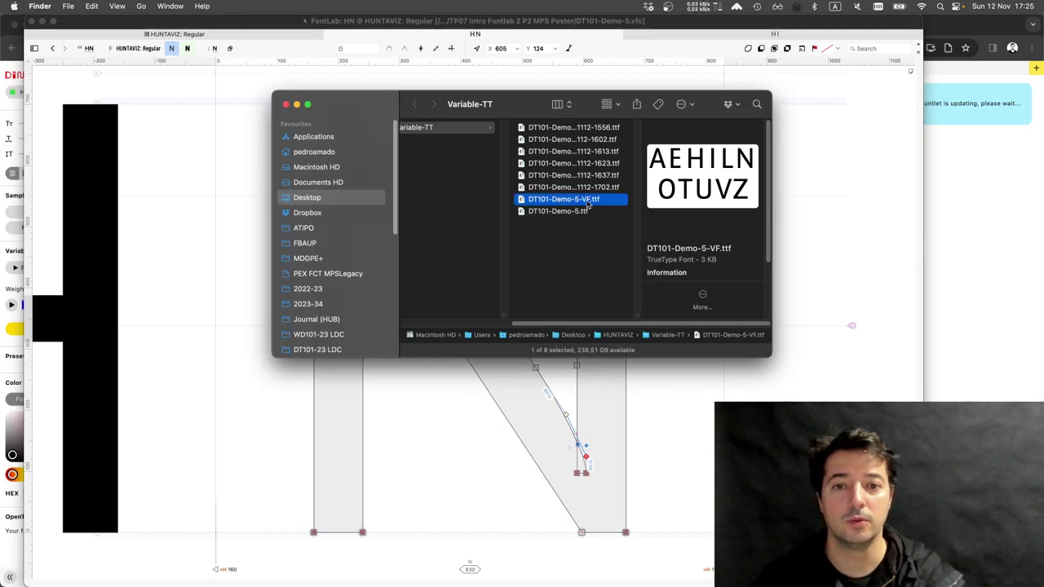
Load the exported DT101-Demo-5-VF.ttf into Font Gauntlet in Chrome and preview the HUNTAVIZ text at weight 700
left_click_drag(559, 204, 441, 193)
key("super+Tab")
key("super+Tab")
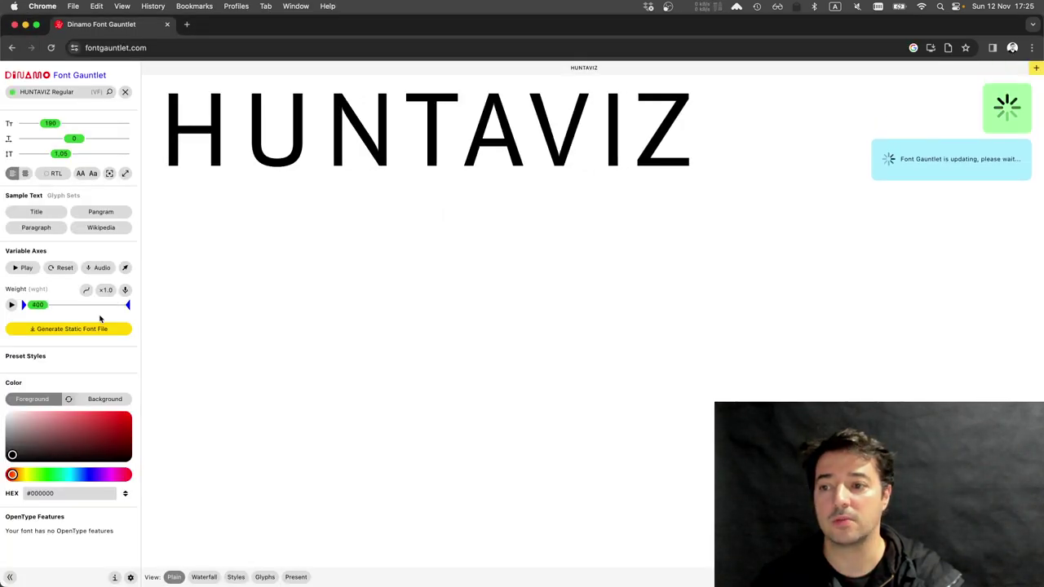
left_click_drag(41, 308, 145, 304)
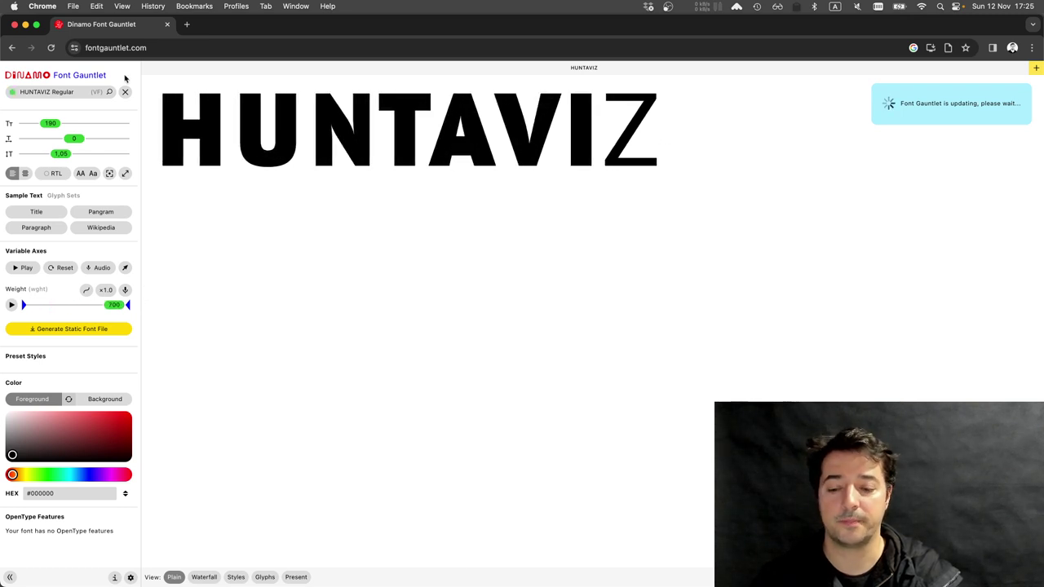
Return to FontLab, replace the N after the H with a Z, and make the Z's outline editable
key("super+Tab")
key("super+Tab")
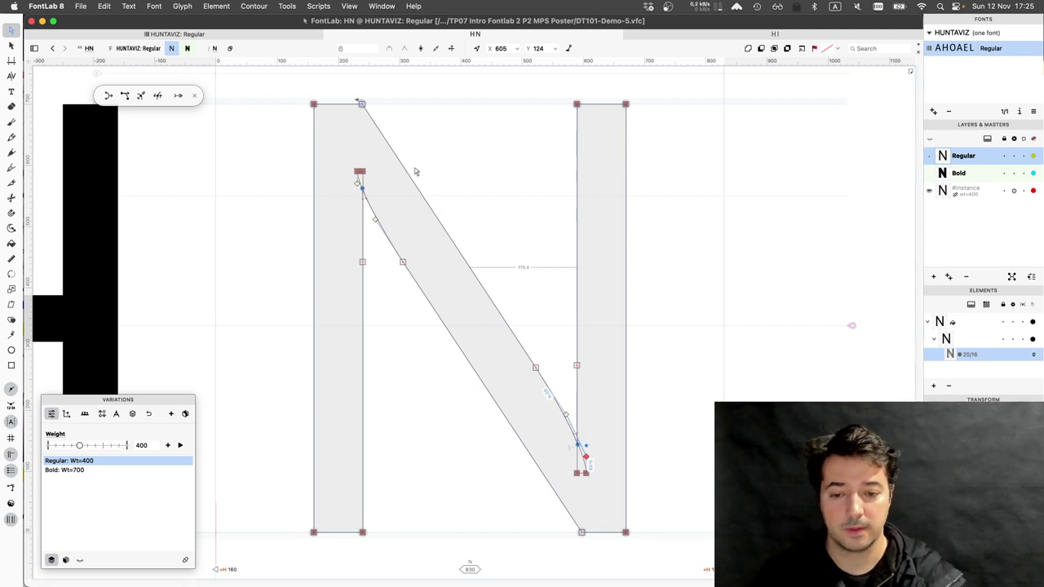
key("super+minus")
key("super+minus")
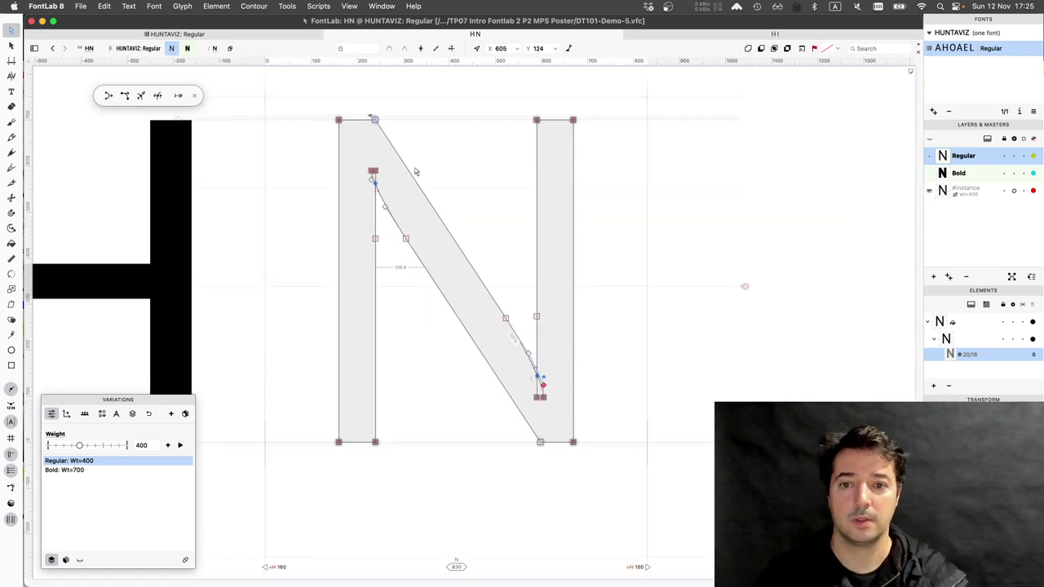
key("super+minus")
key("super+minus")
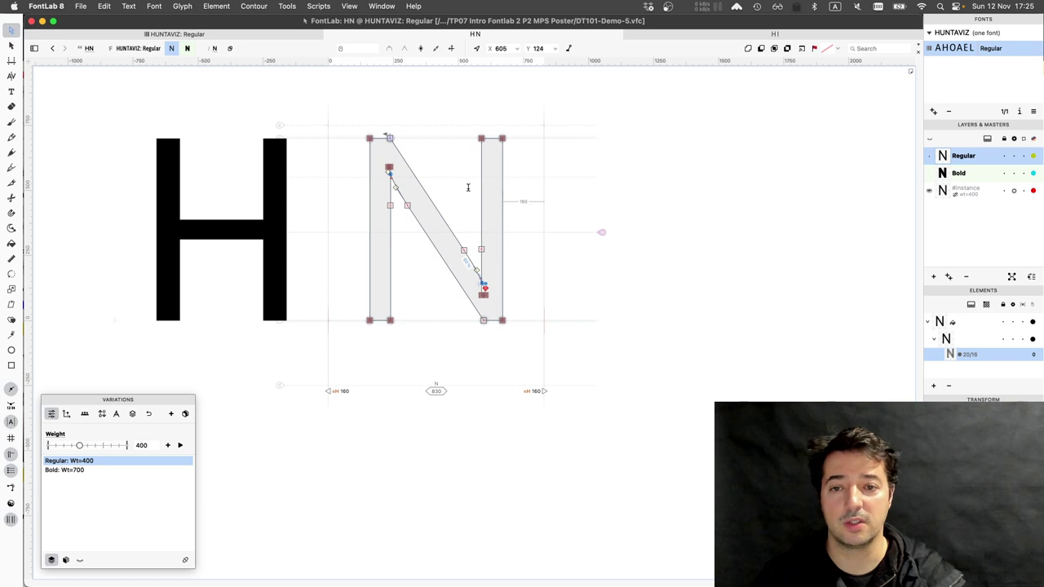
key("t")
key("BackSpace")
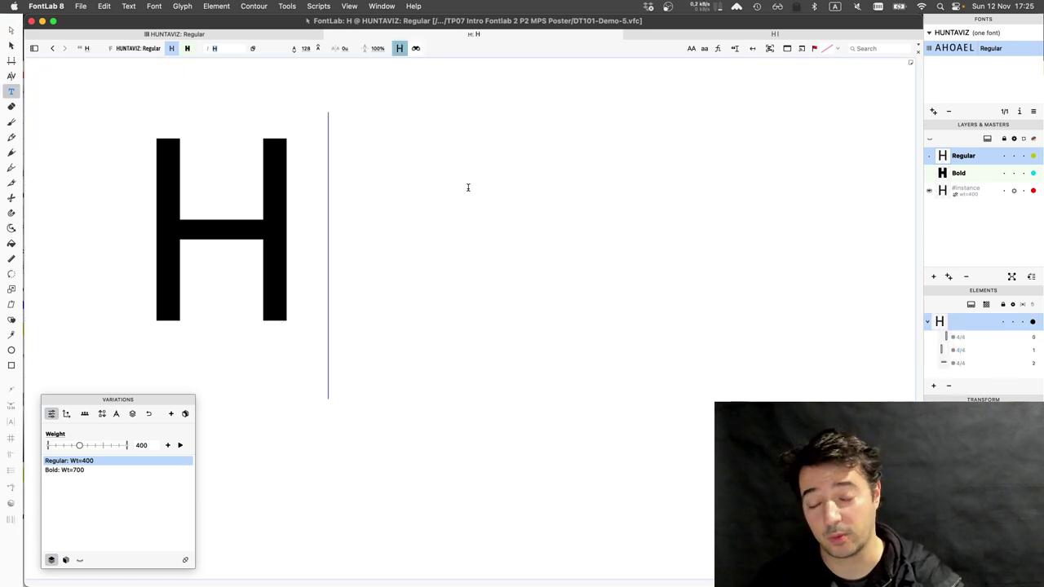
type("Z")
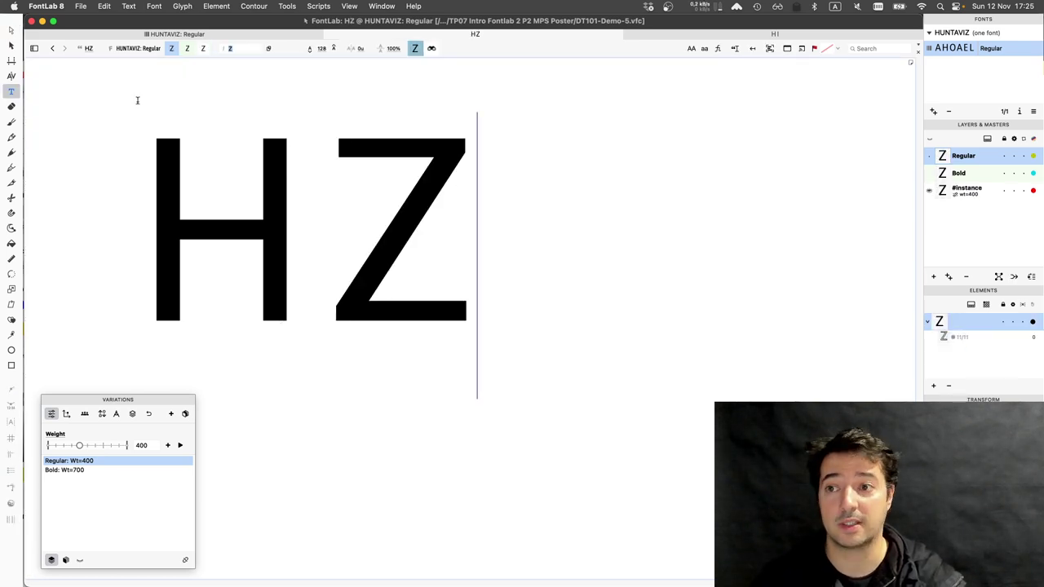
left_click(10, 32)
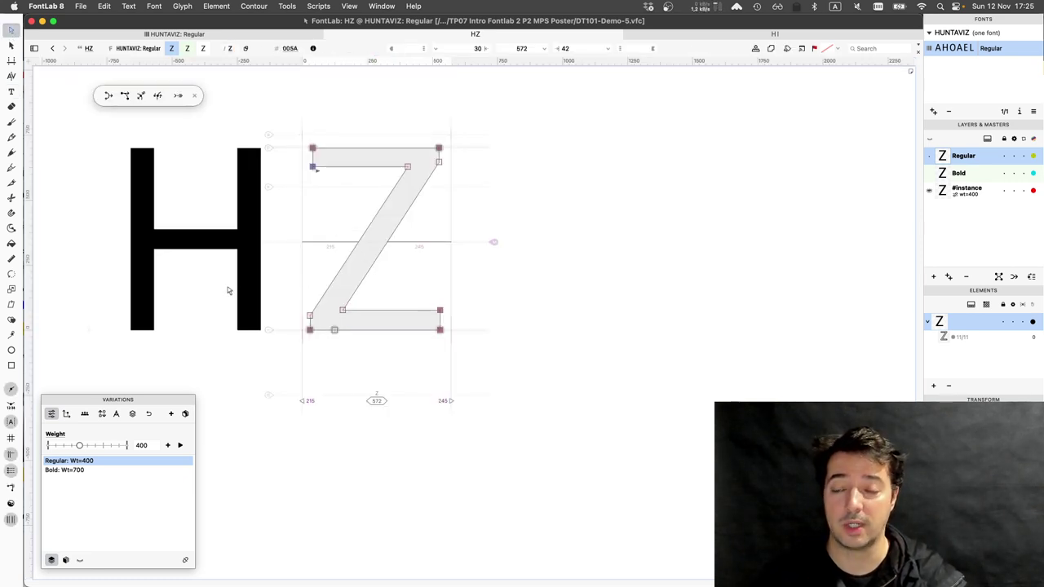
Inspect the thickness of the Bold H's crossbar and open the Bold Z for editing
key("comma")
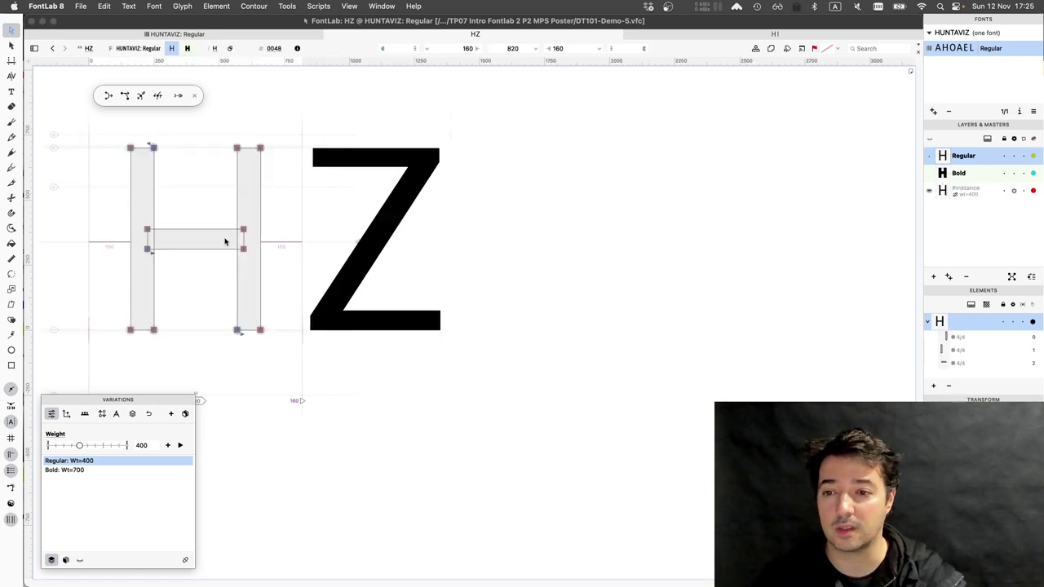
key("super+Down")
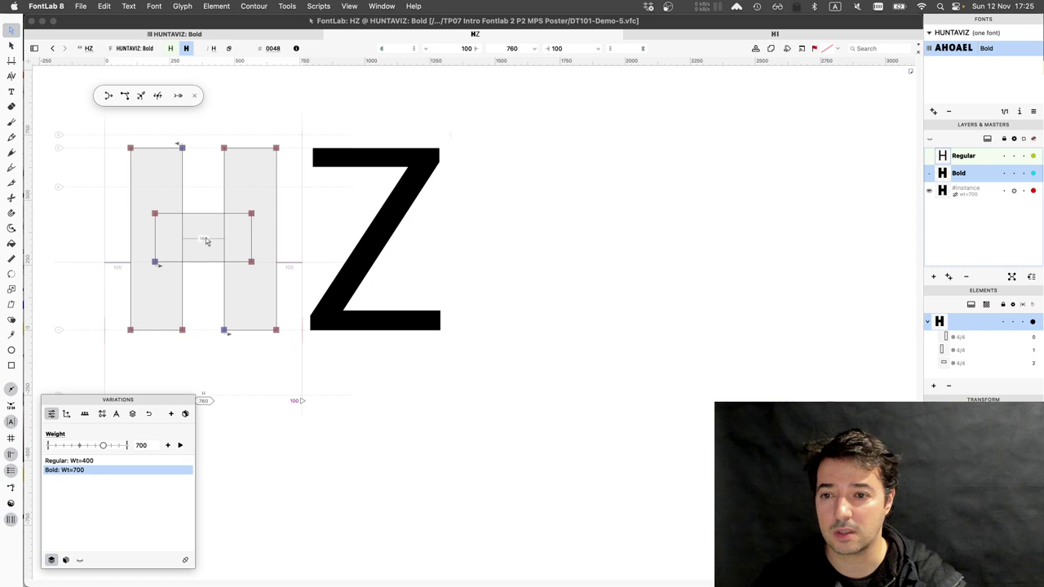
left_click(206, 230)
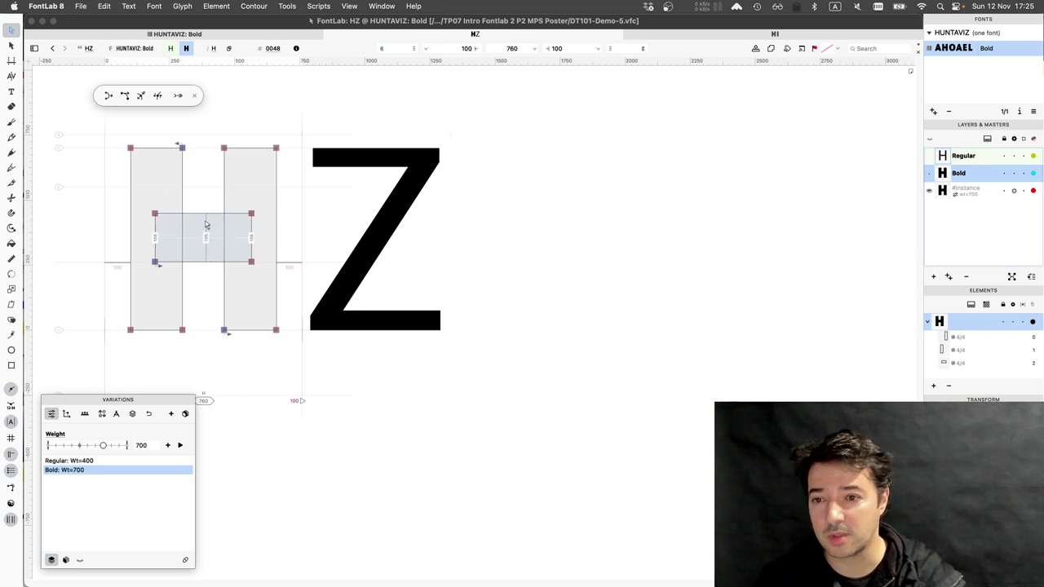
left_click(383, 310)
double_click(388, 315)
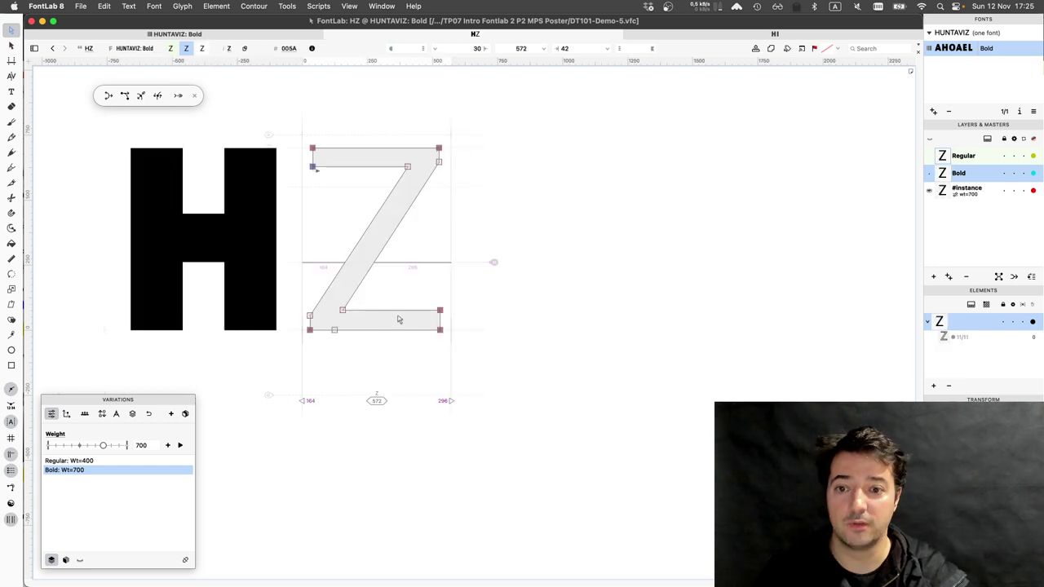
Try to thicken the Bold Z's bottom bar by raising its upper edge to Y 166
left_click(396, 310)
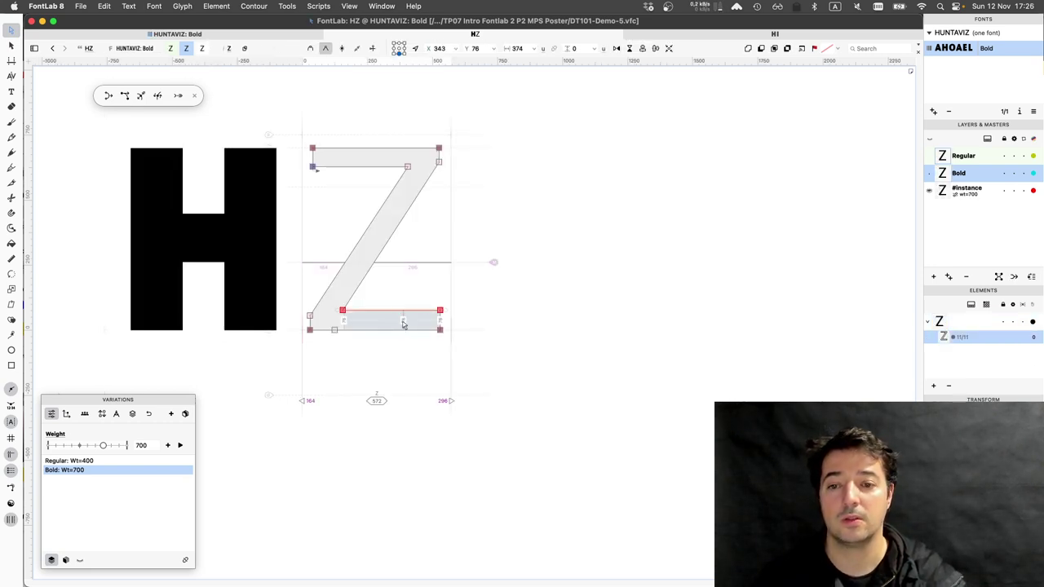
key("shift+Up")
key("shift+Up")
key("shift+Up")
key("shift+Up")
key("shift+Up")
key("shift+Up")
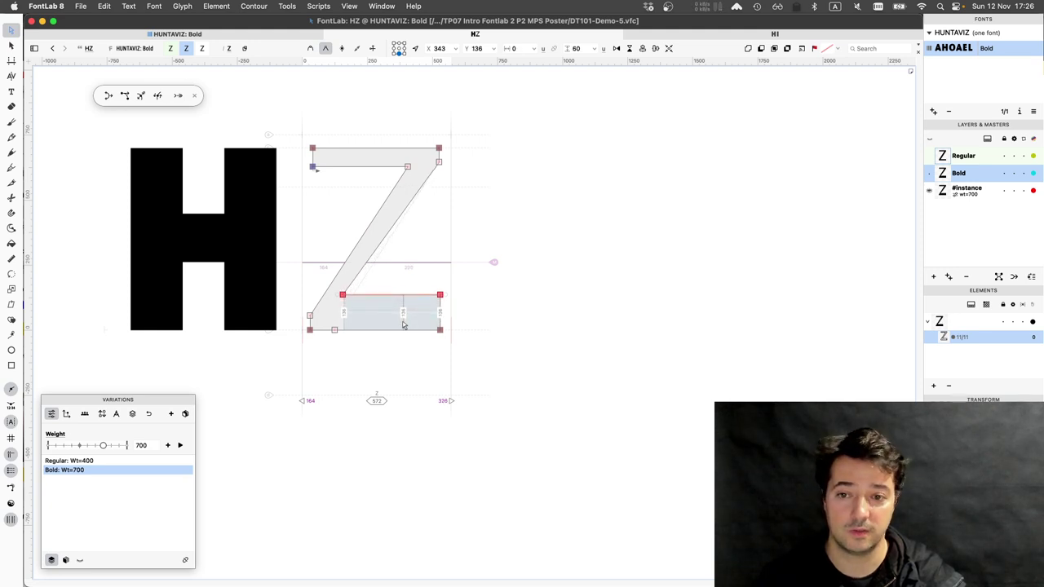
key("shift+Up")
key("shift+Up")
key("shift+Up")
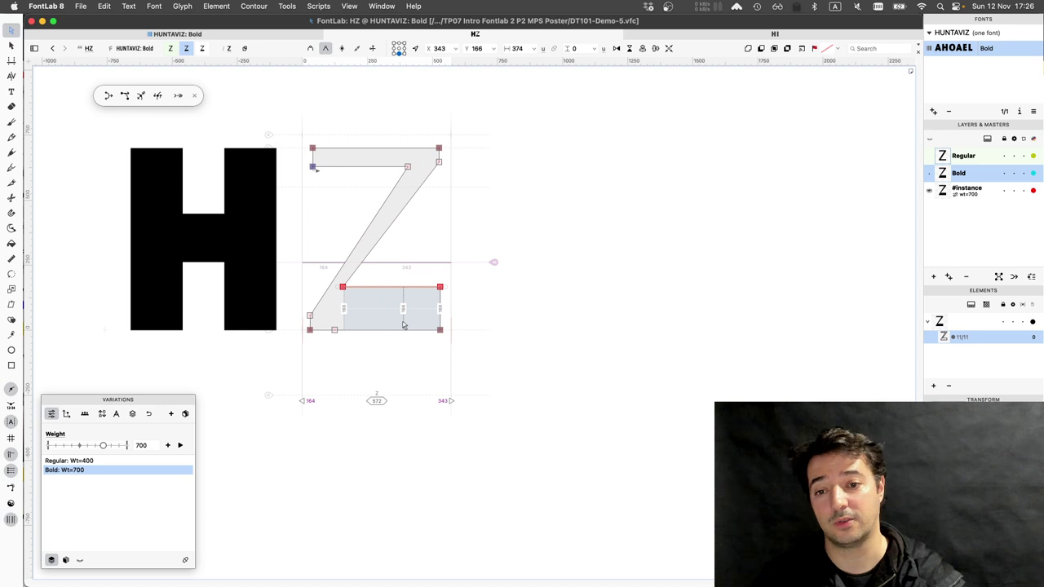
key("super+z")
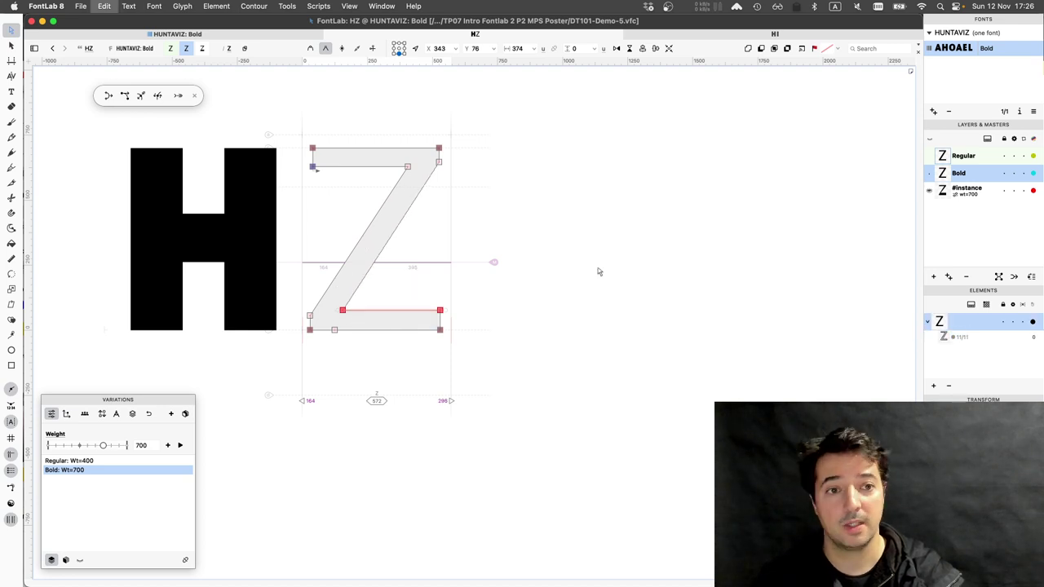
Undo several further edits, going back into the Bold H
left_click(965, 159)
key("super+z")
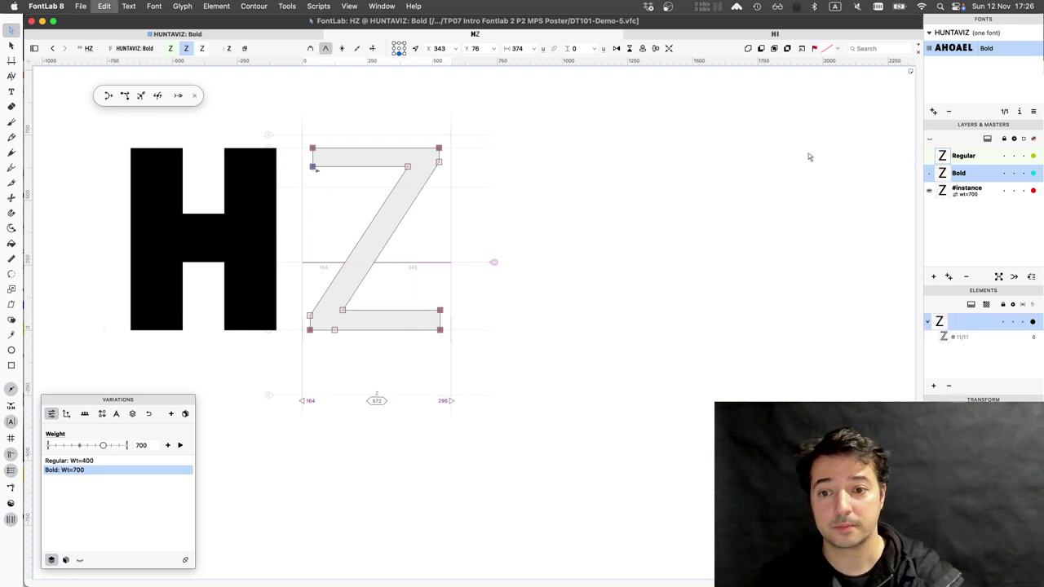
key("super+z")
key("super+v")
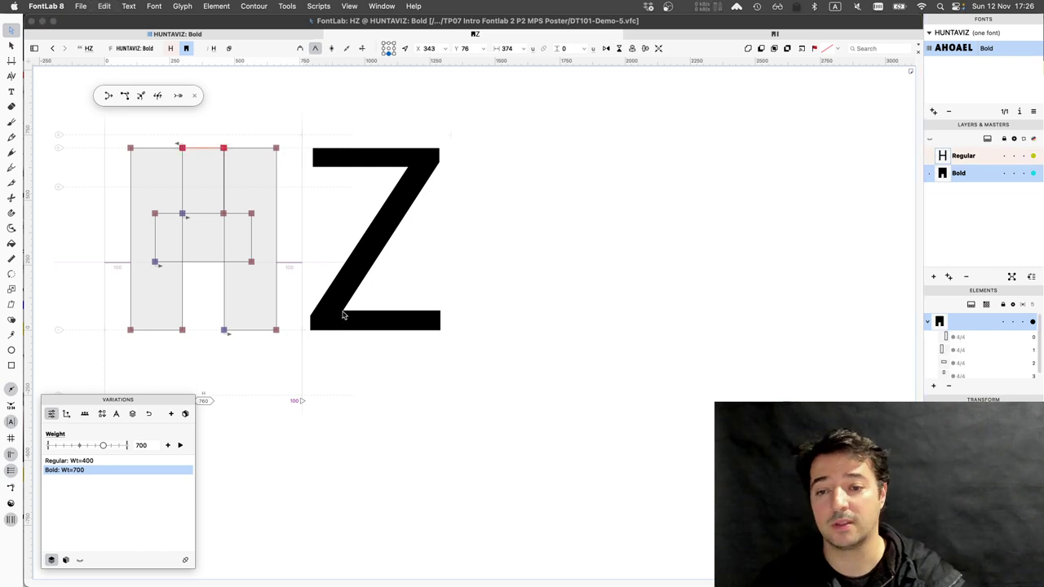
Apply Loop Corner to the Regular Z's lower inner node at X 156, Y 76, where the diagonal meets the bottom bar
key("Page_Up")
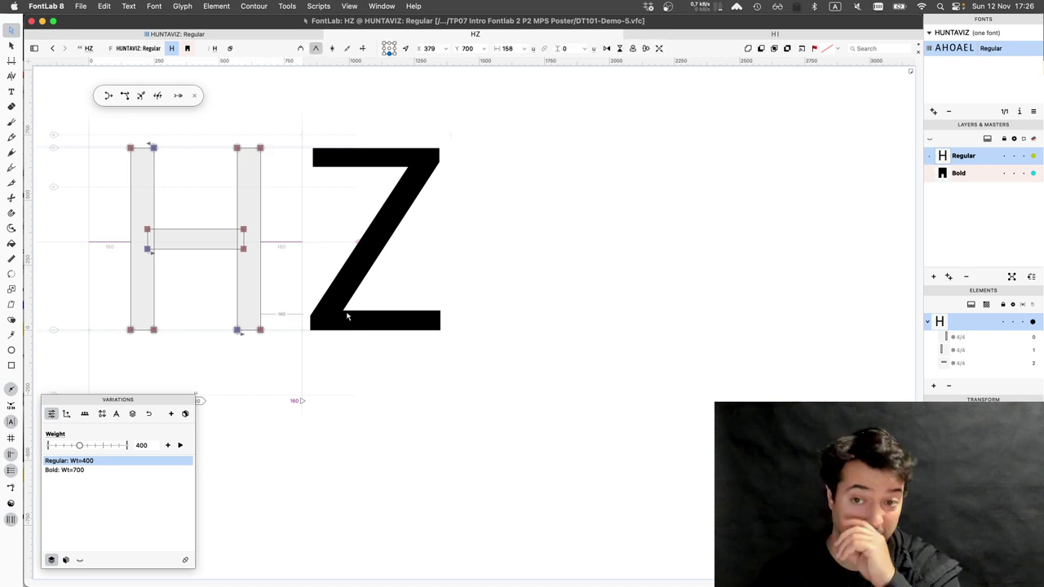
double_click(343, 316)
key("super+=")
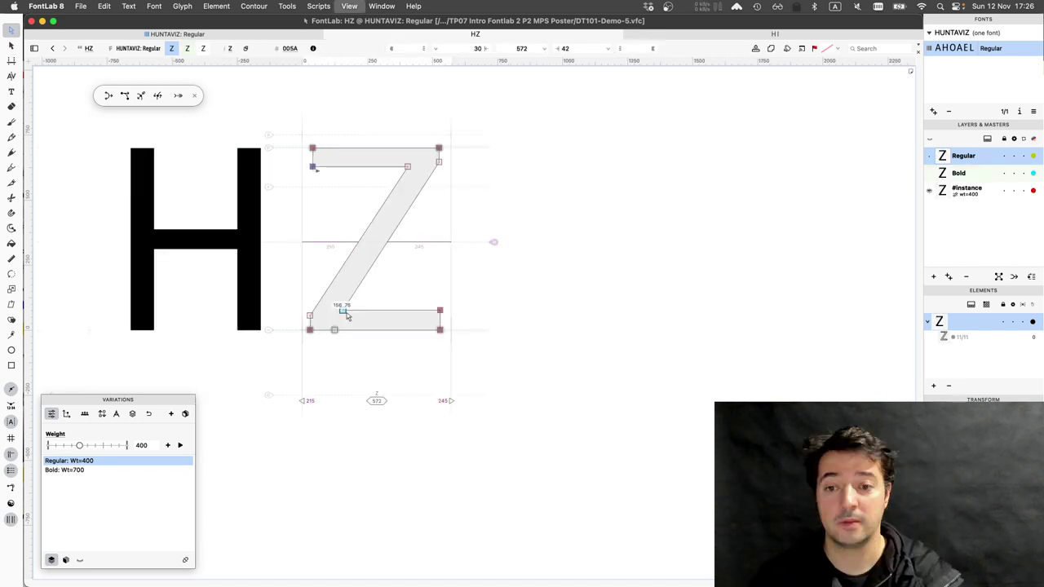
key("super+0")
mouse_move(393, 487)
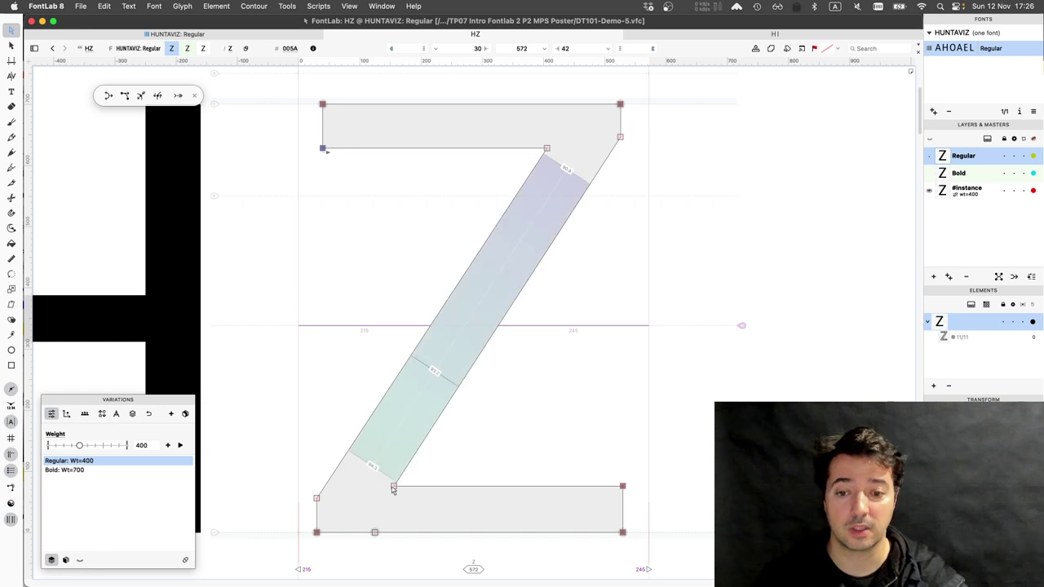
left_click(393, 486)
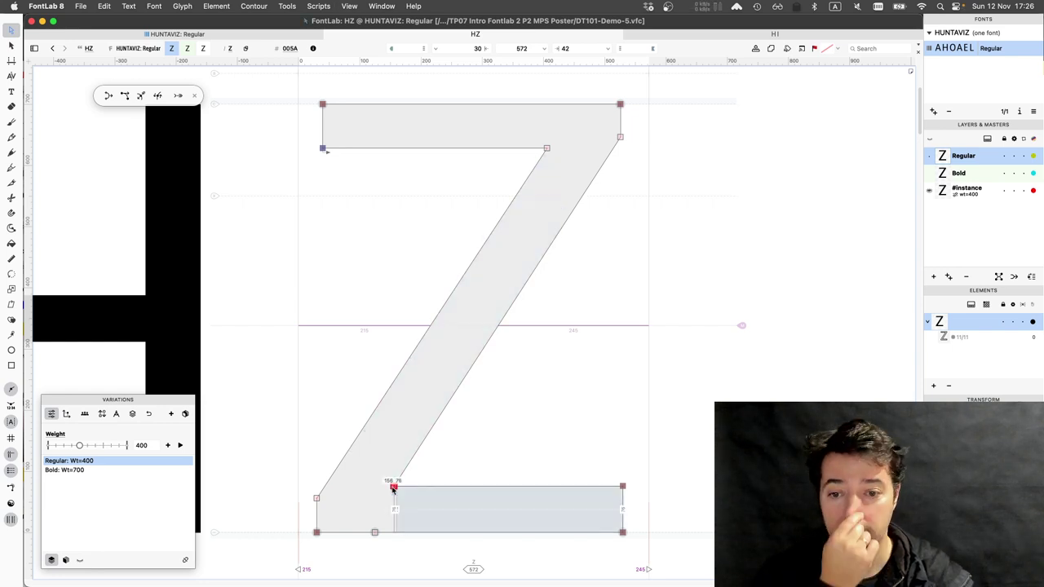
right_click(393, 486)
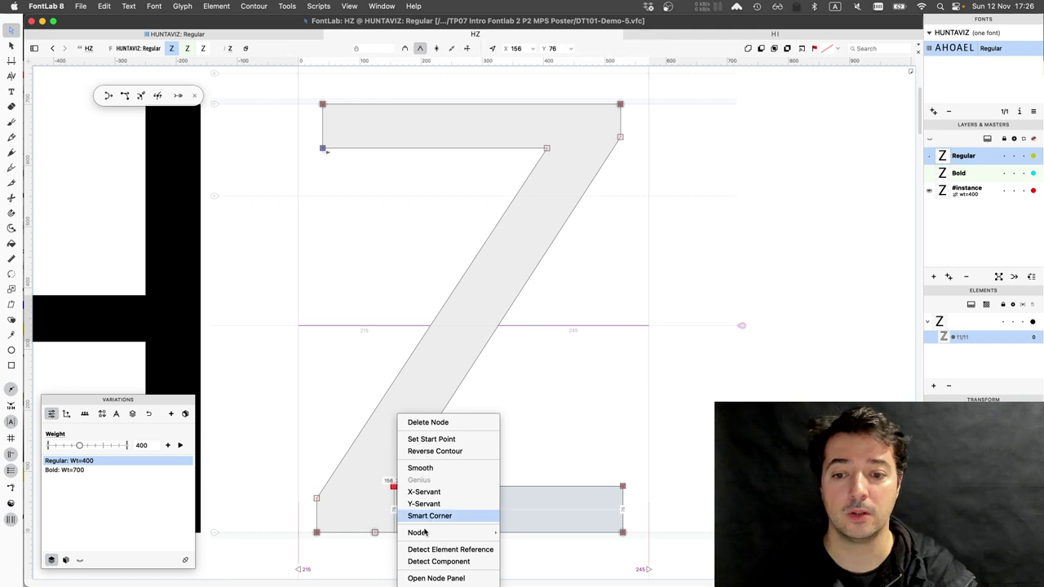
mouse_move(428, 532)
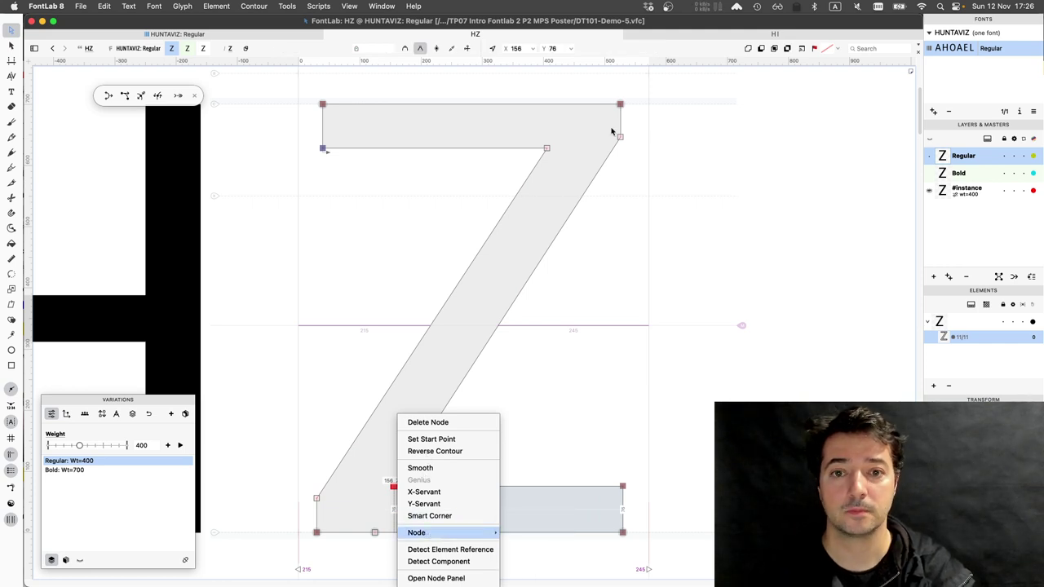
left_click(530, 542)
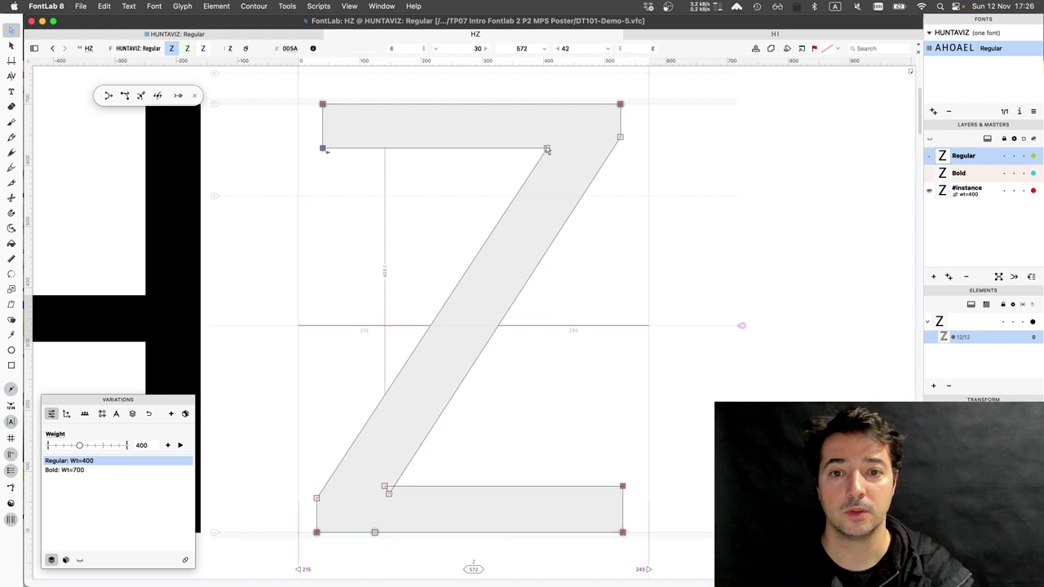
Apply Loop Corner to the Regular Z's upper inner node at X 406, Y 628, where the diagonal meets the top bar
left_click(547, 149)
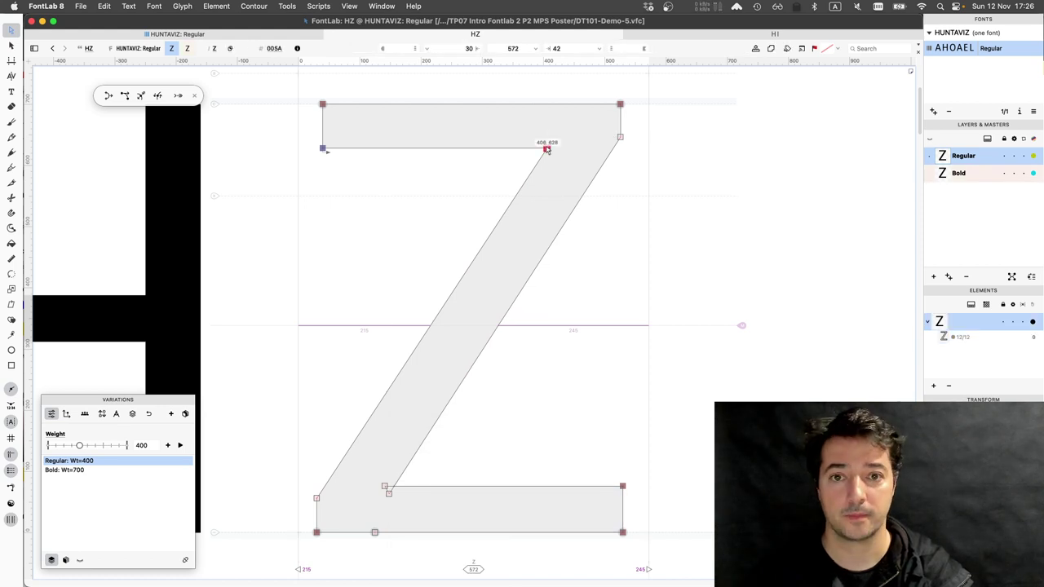
right_click(546, 150)
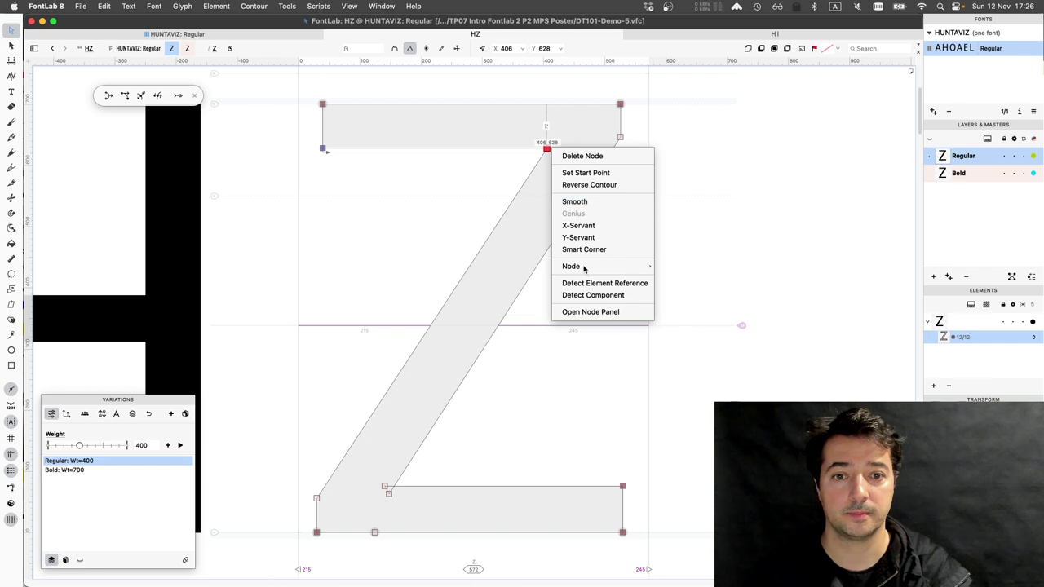
mouse_move(636, 268)
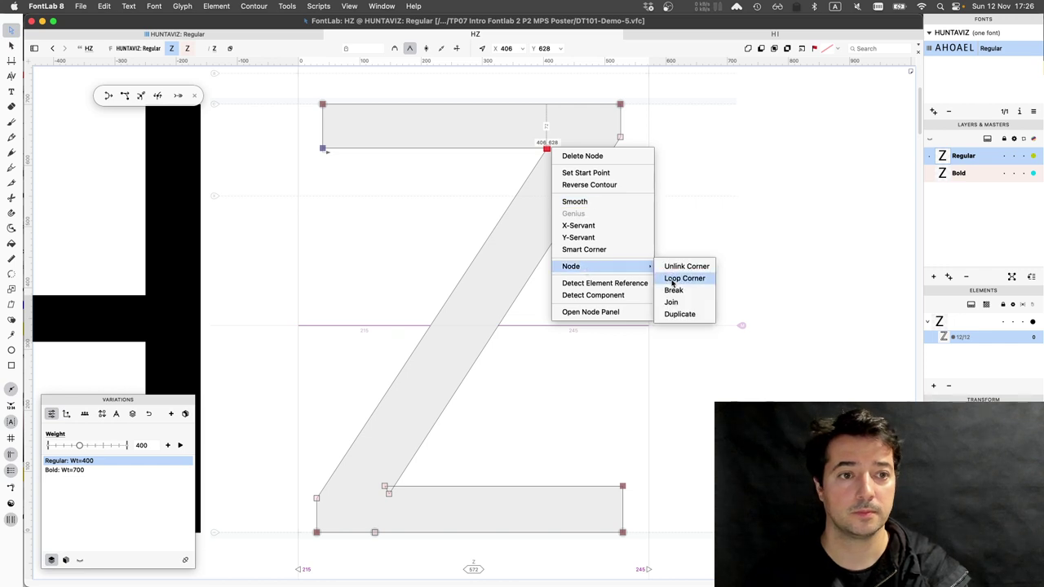
left_click(672, 280)
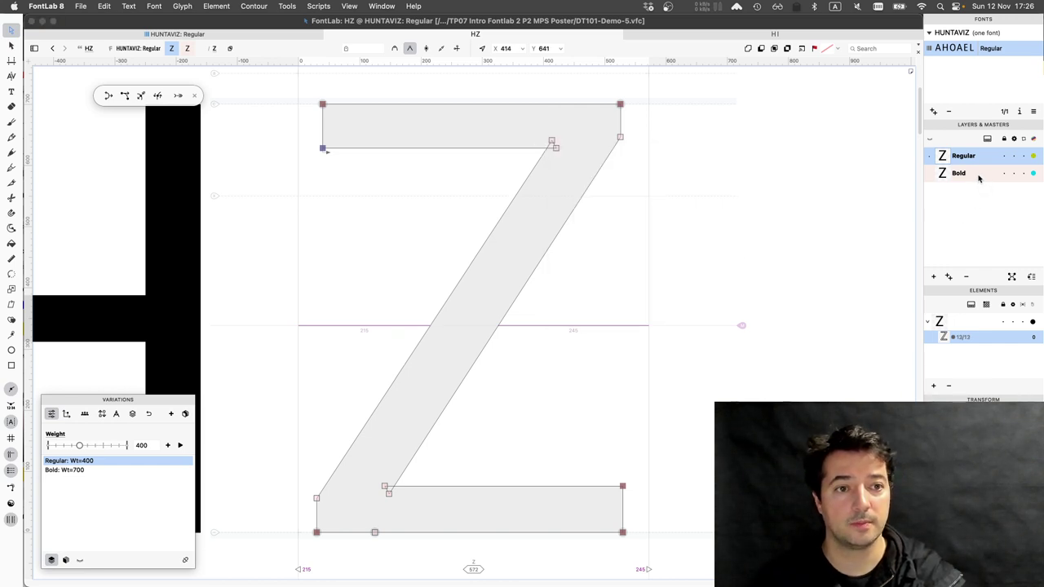
In the Bold master, apply Loop Corner to the Z's upper inner node at X 406, Y 628
left_click(978, 173)
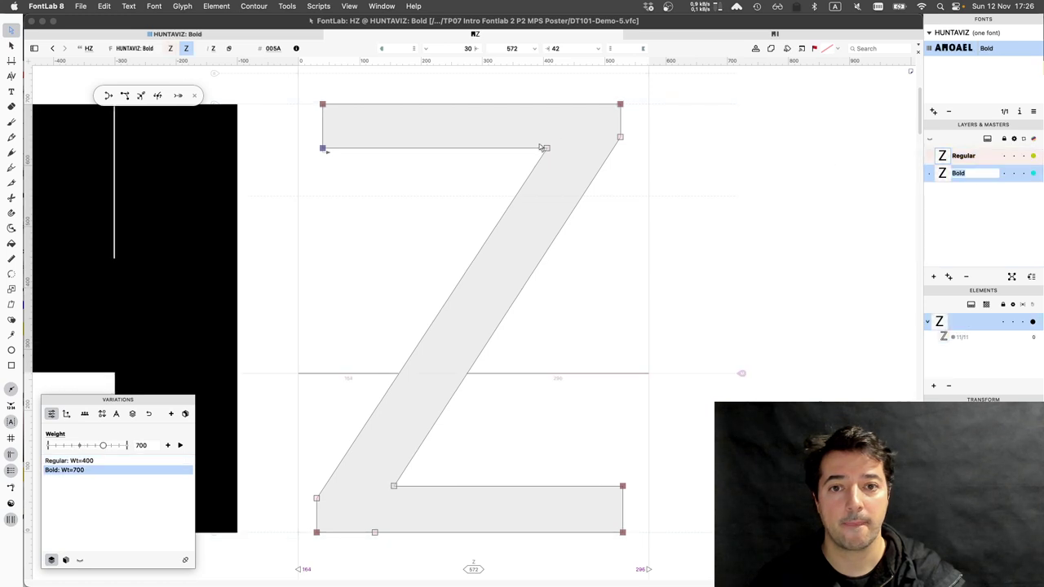
mouse_move(547, 151)
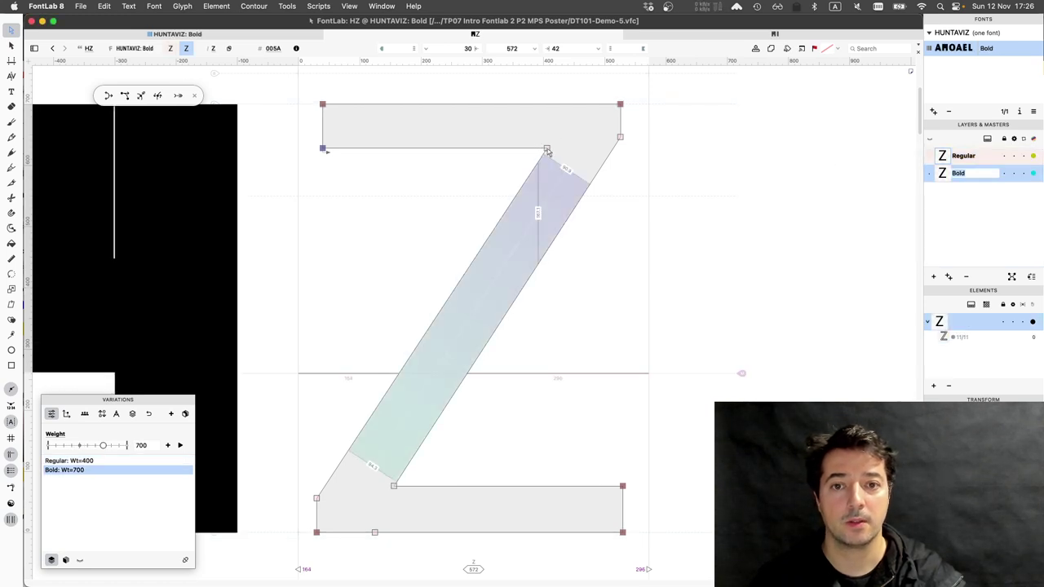
left_click(547, 151)
right_click(547, 151)
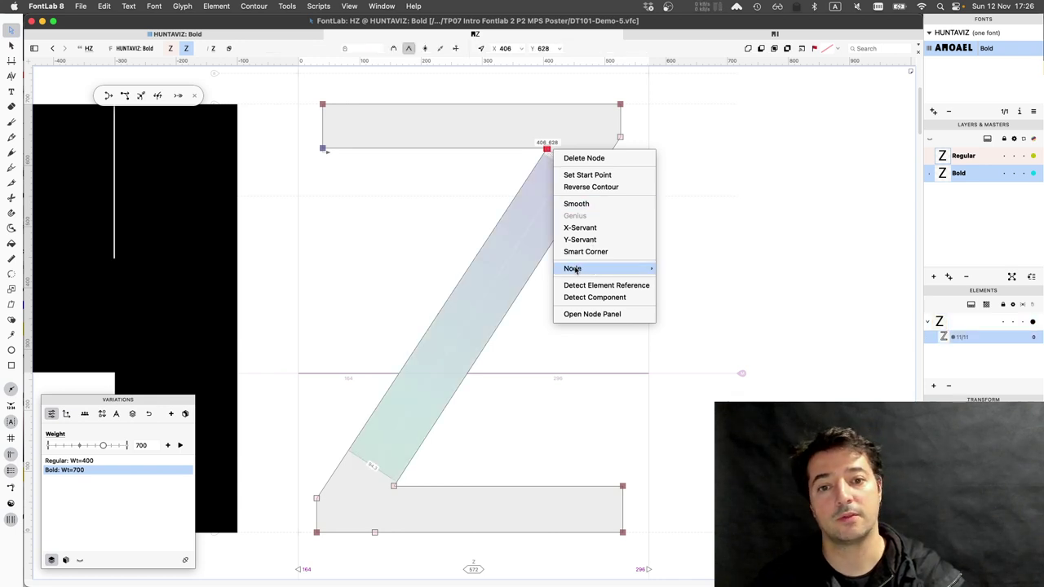
mouse_move(623, 272)
left_click(663, 284)
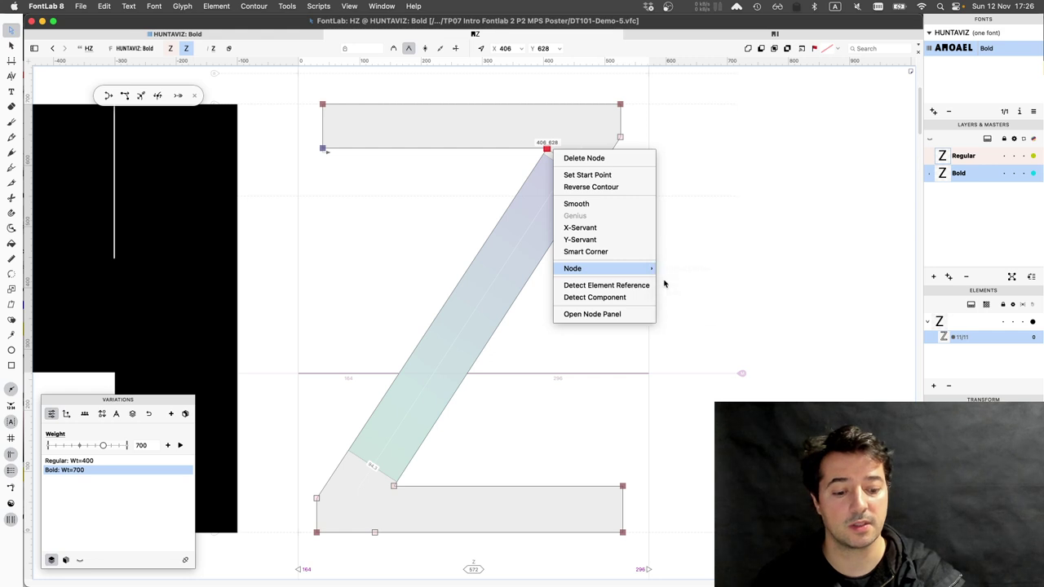
Apply Loop Corner to the Bold Z's lower inner node at X 156, Y 76, where the diagonal meets the bottom bar
left_click(444, 308)
left_click(394, 484)
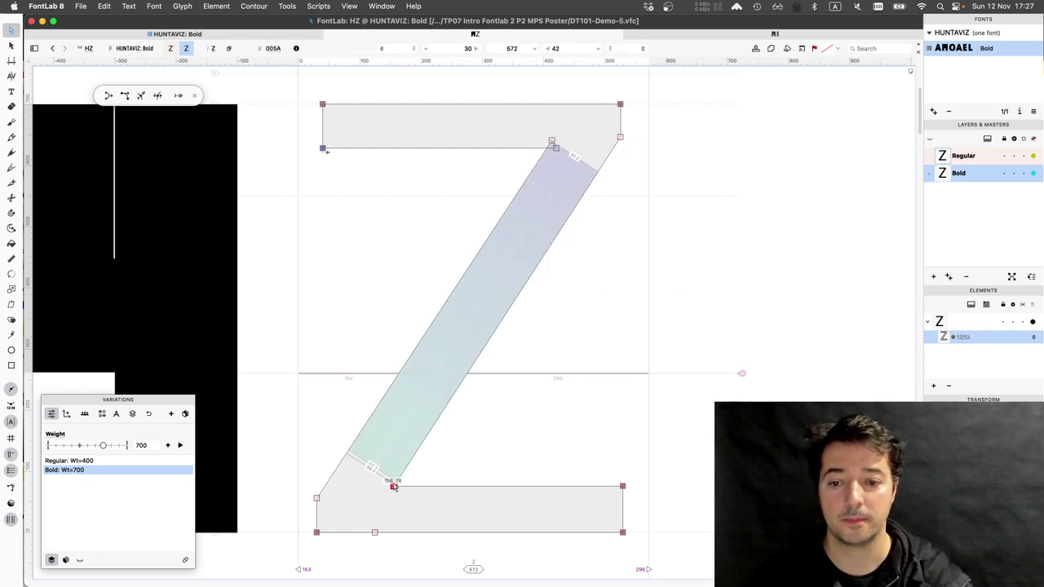
right_click(393, 486)
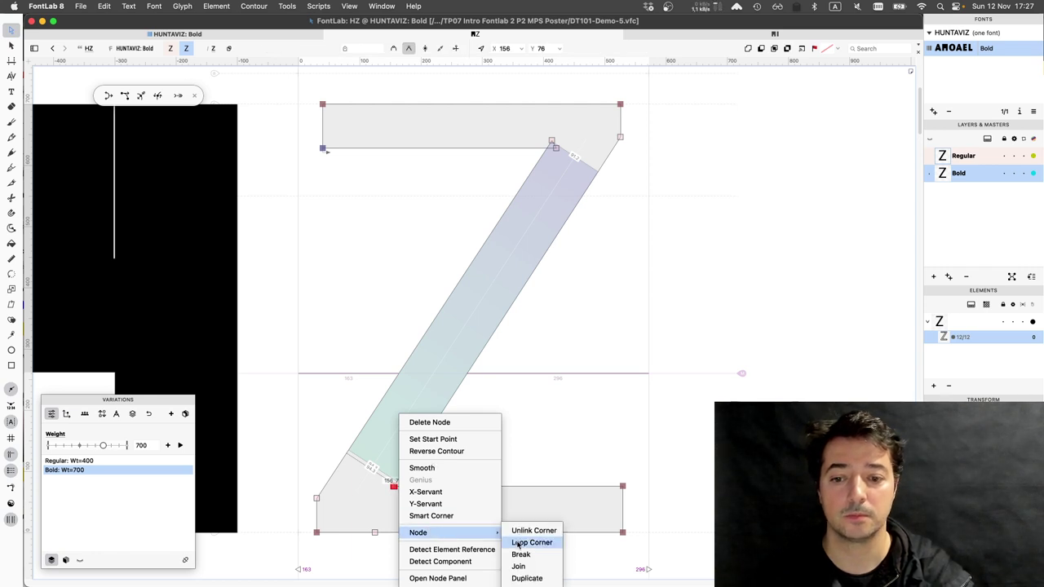
left_click(517, 545)
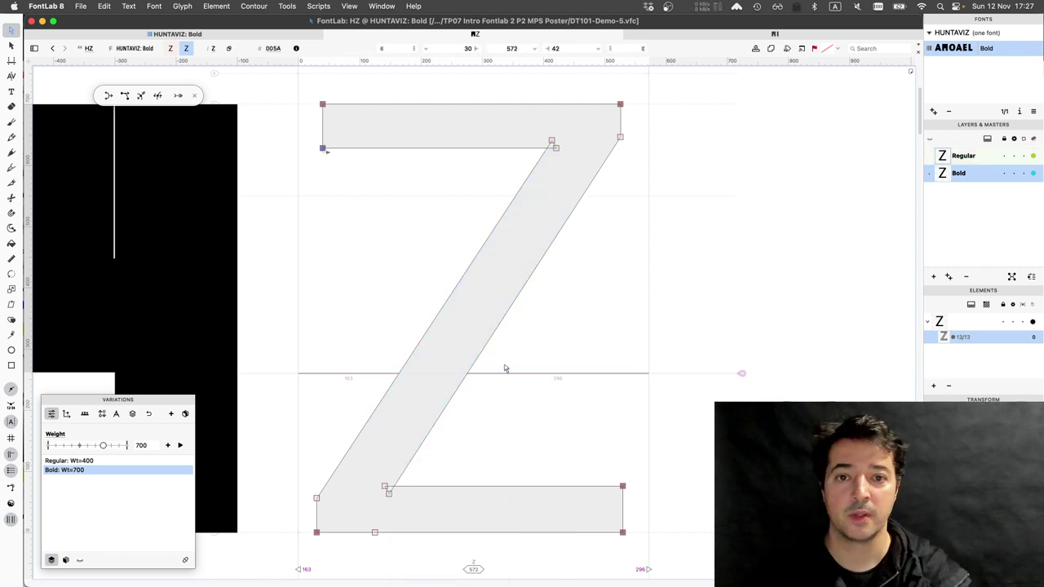
Raise the upper edge of the Bold Z's bottom bar in 10-unit increments to Y 186
left_click(466, 487)
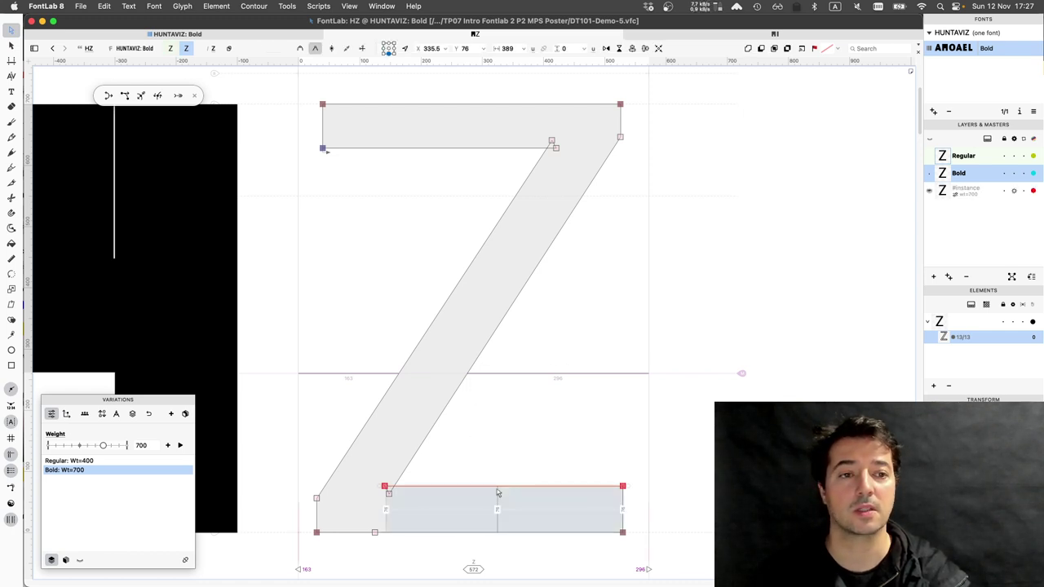
key("shift+Up")
key("shift+Up")
key("shift+Up")
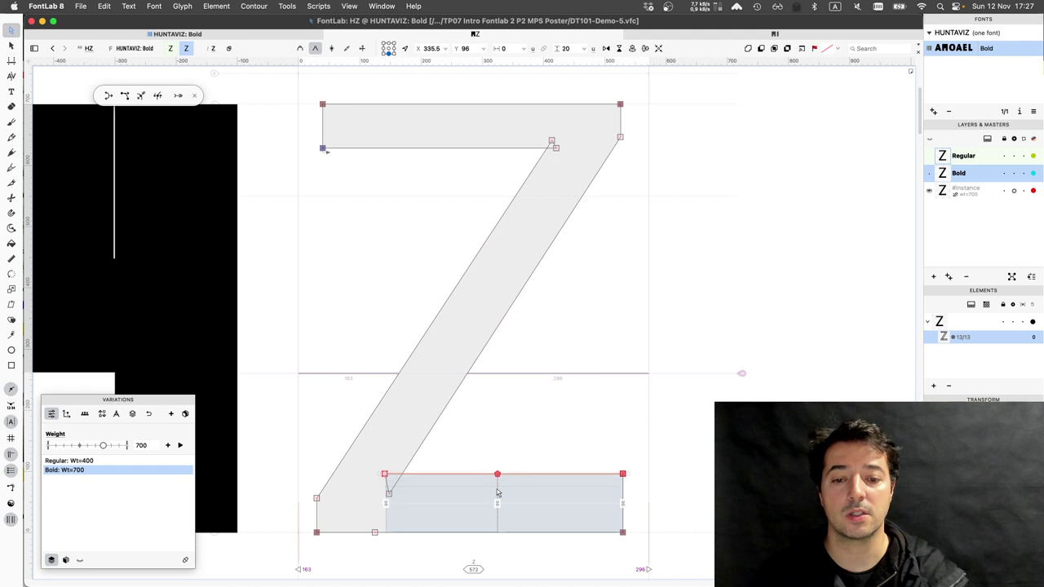
key("shift+Up")
key("shift+Up")
key("shift+Up")
key("shift+Up")
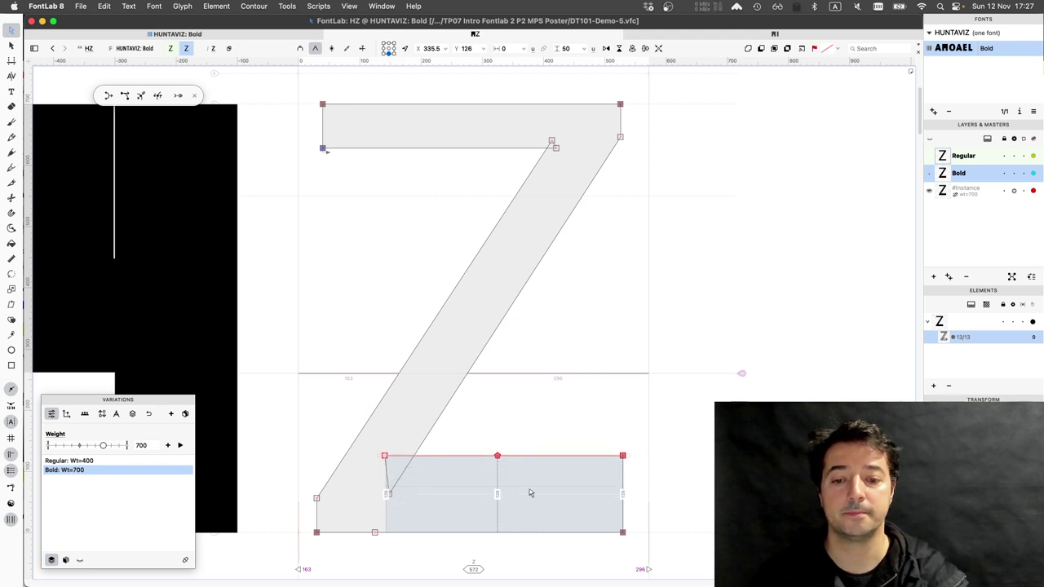
key("shift+Up")
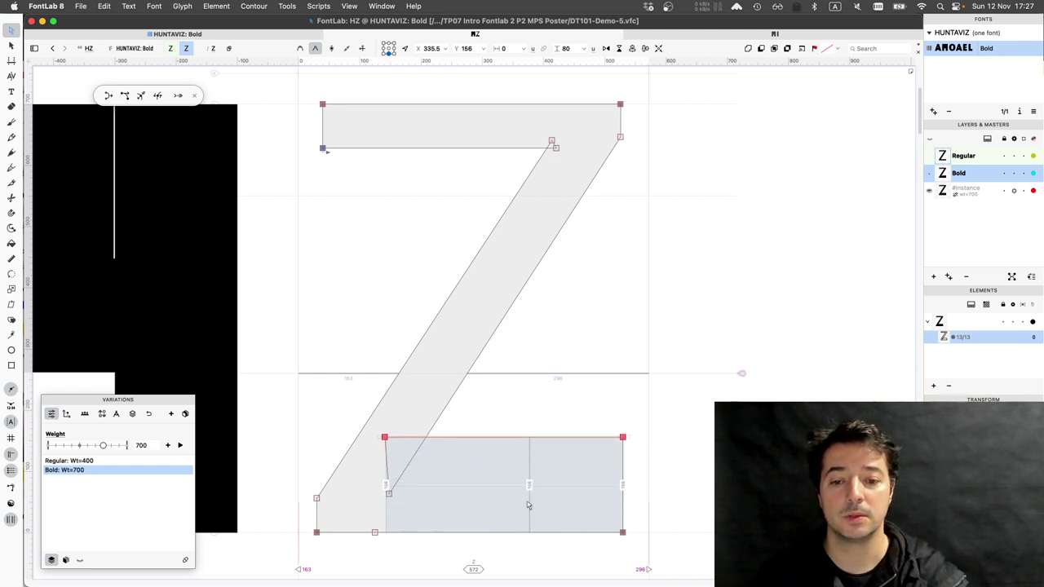
key("shift+Up")
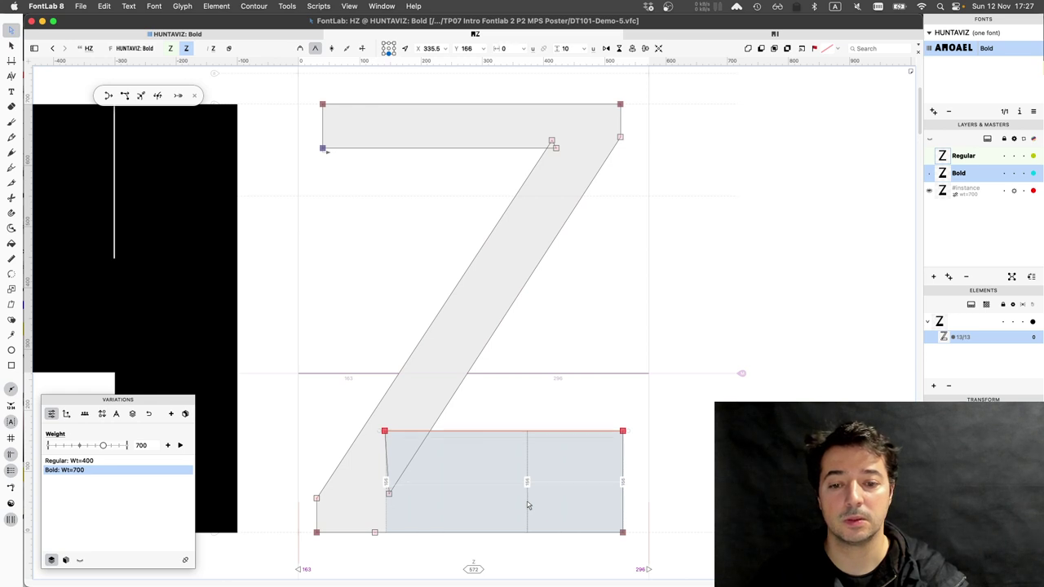
key("shift+Up")
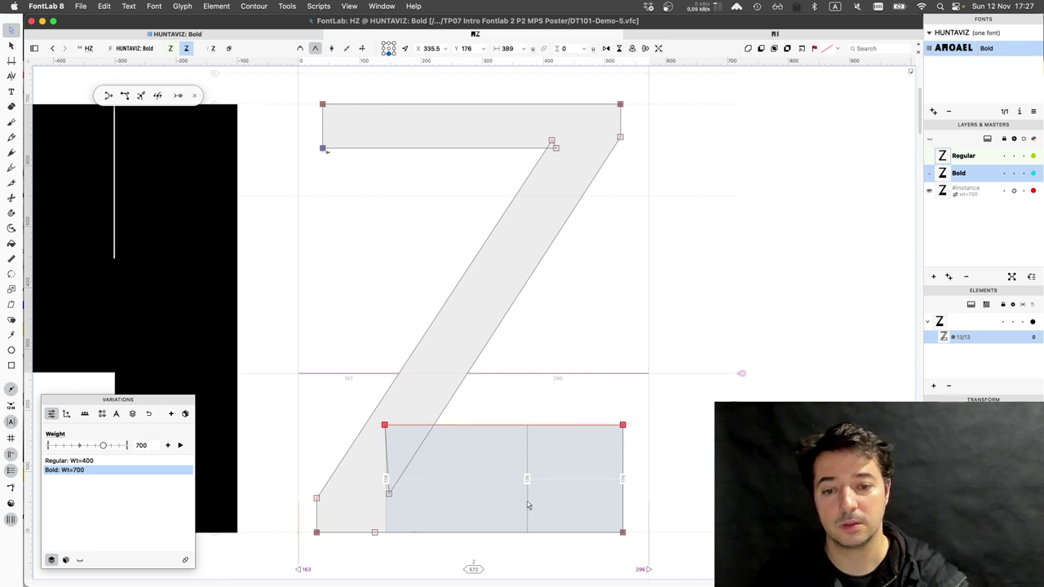
key("shift+Up")
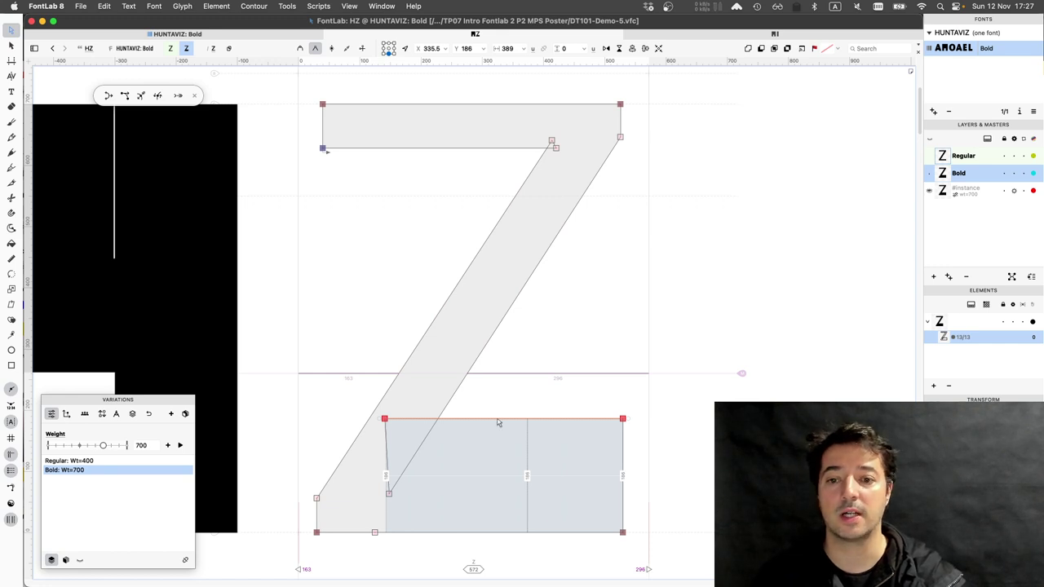
Delete the extra rectangle filling the upper gap between the stems of the Bold H
scroll(497, 421, "down", 3)
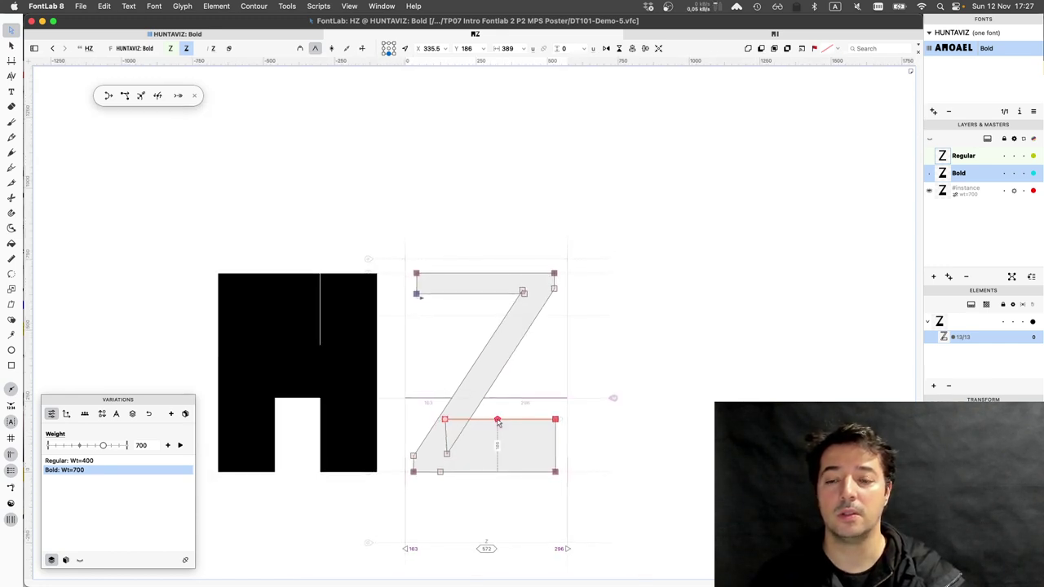
left_click(13, 32)
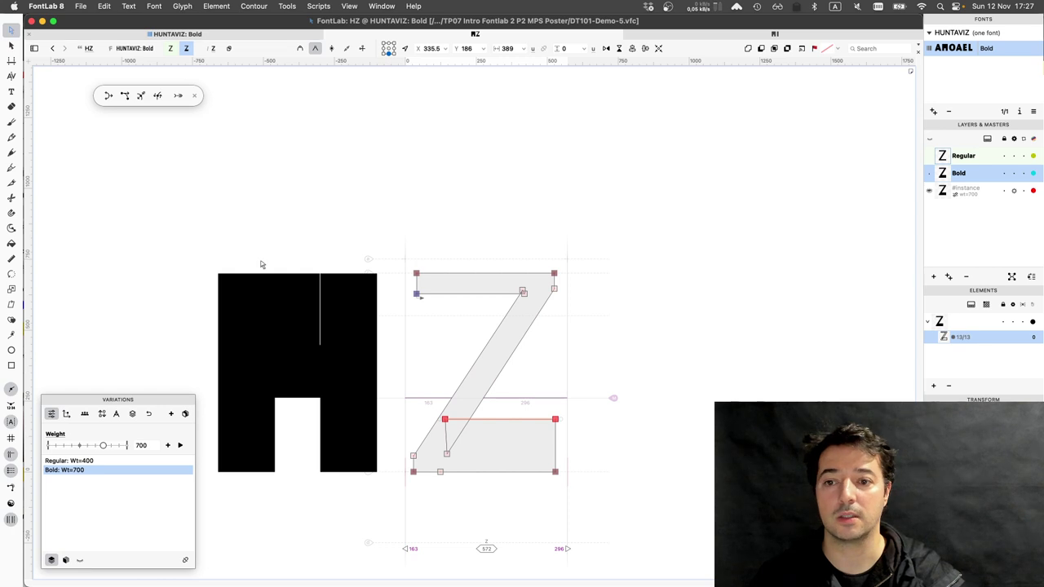
double_click(290, 305)
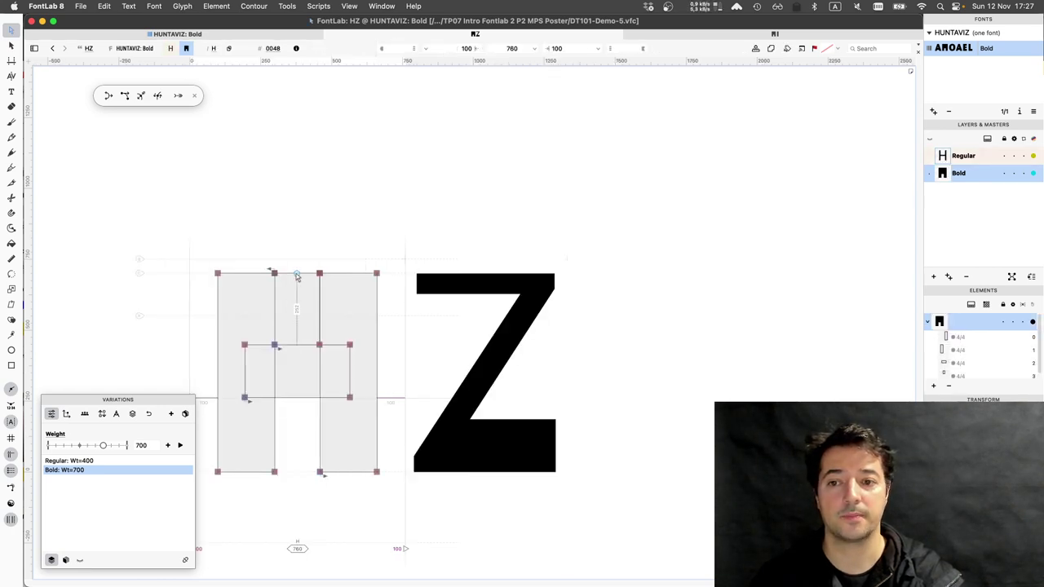
left_click(296, 274)
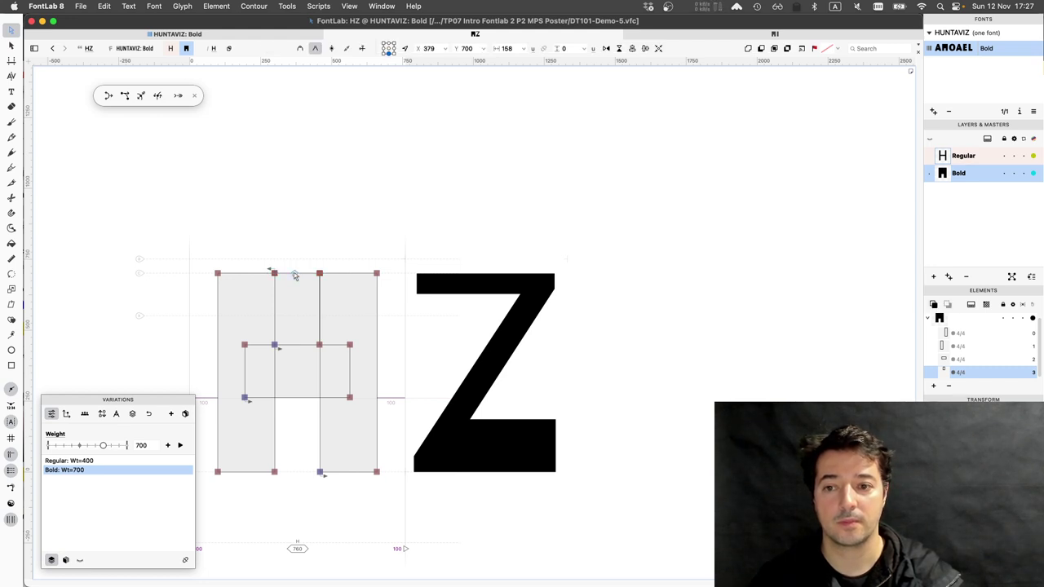
double_click(295, 273)
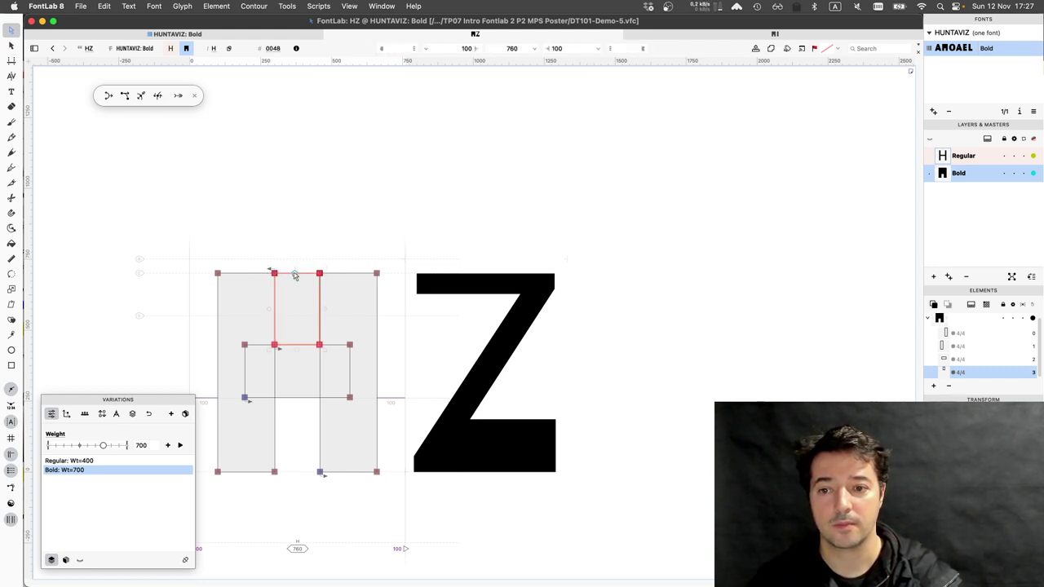
key("Delete")
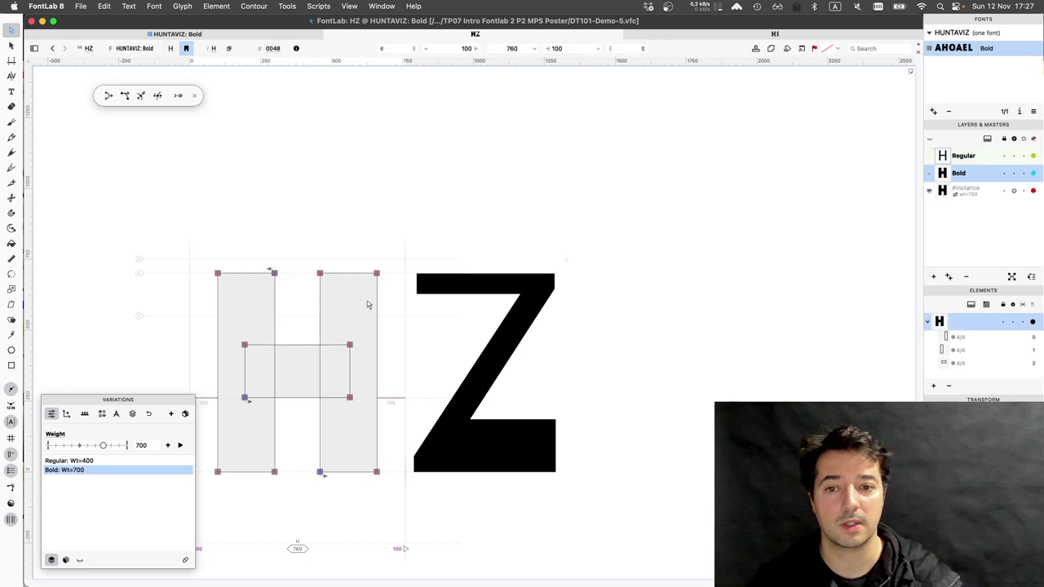
Return to the Bold Z and lower the upper edge of its bottom bar to Y 146
double_click(465, 343)
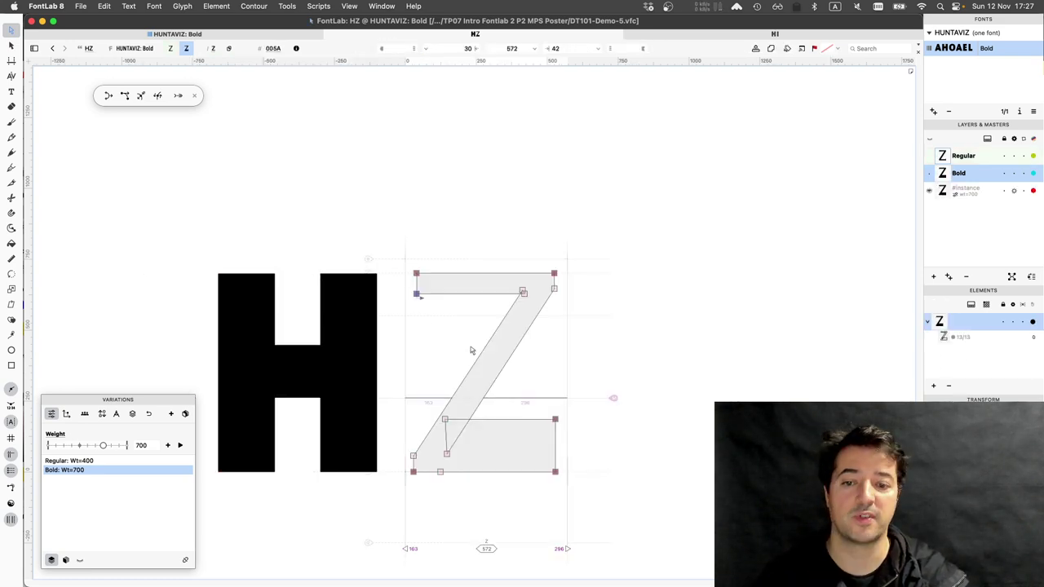
left_click(496, 423)
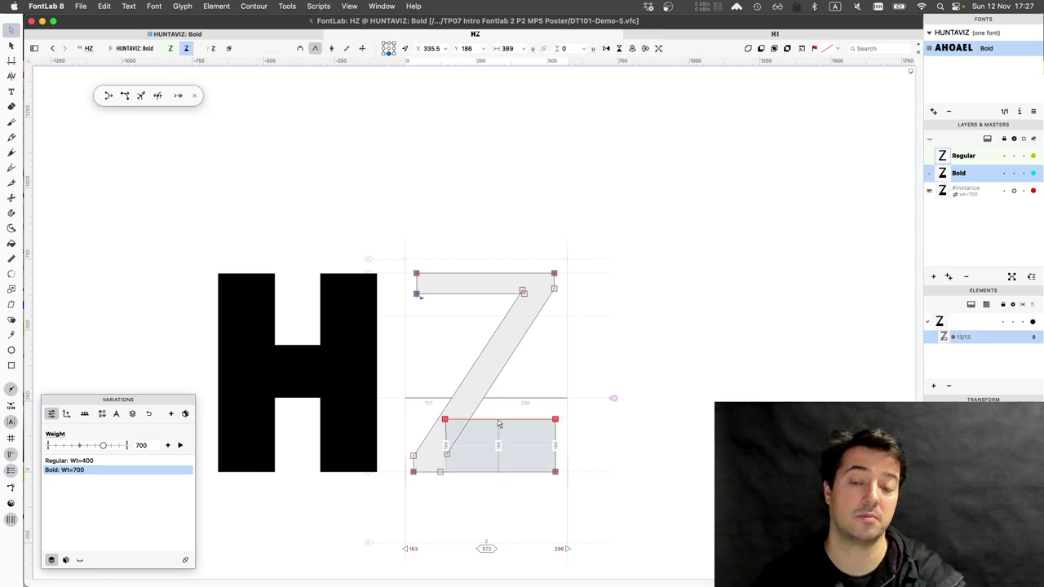
left_click_drag(498, 421, 498, 425)
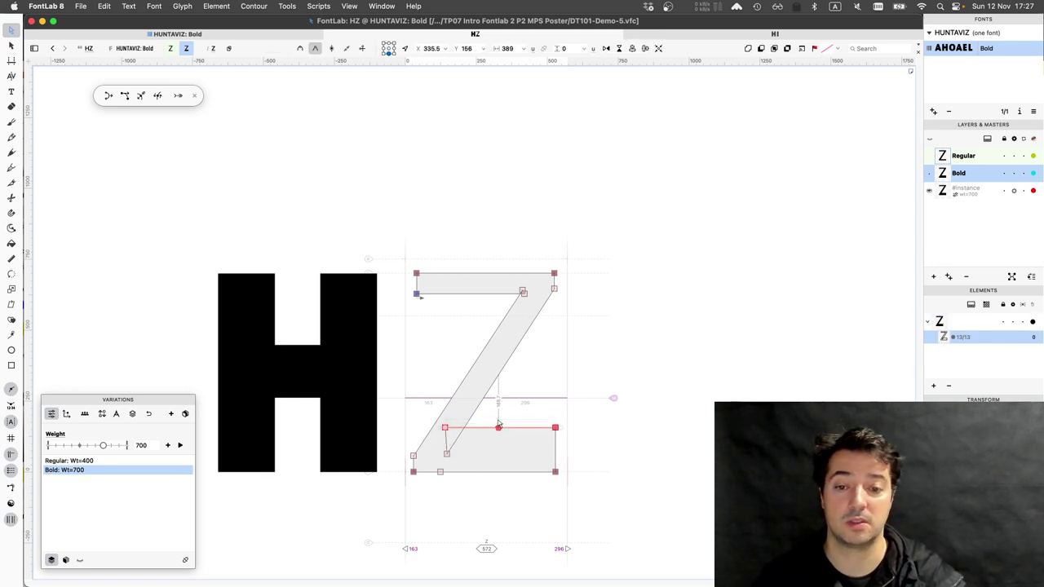
key("shift+Down")
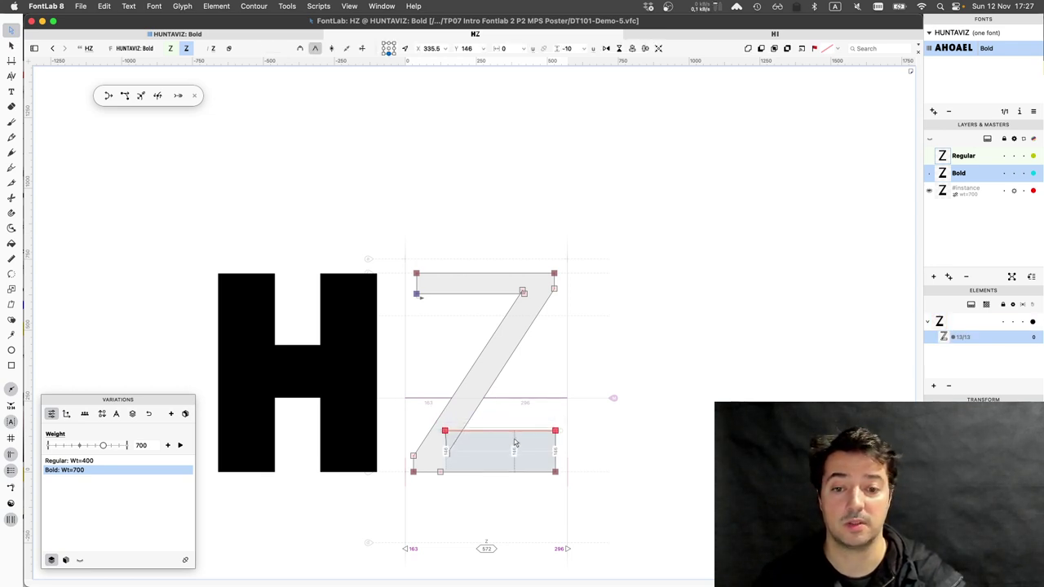
Thicken the Bold Z's top bar by lowering its underside to Y 568
left_click(471, 299)
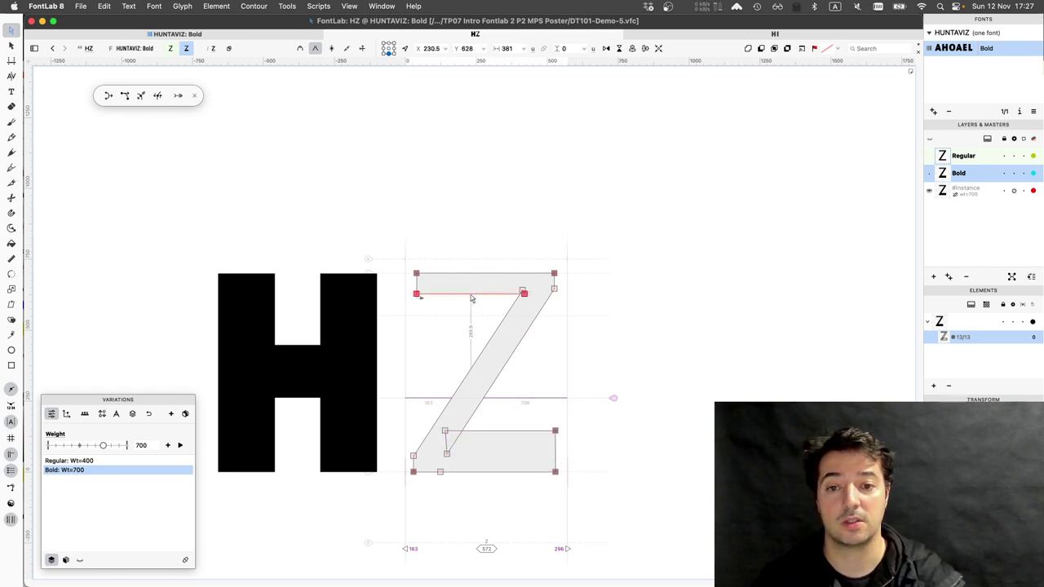
left_click(473, 293)
key("shift+Down")
key("shift+Down")
key("shift+Down")
key("shift+Down")
key("shift+Down")
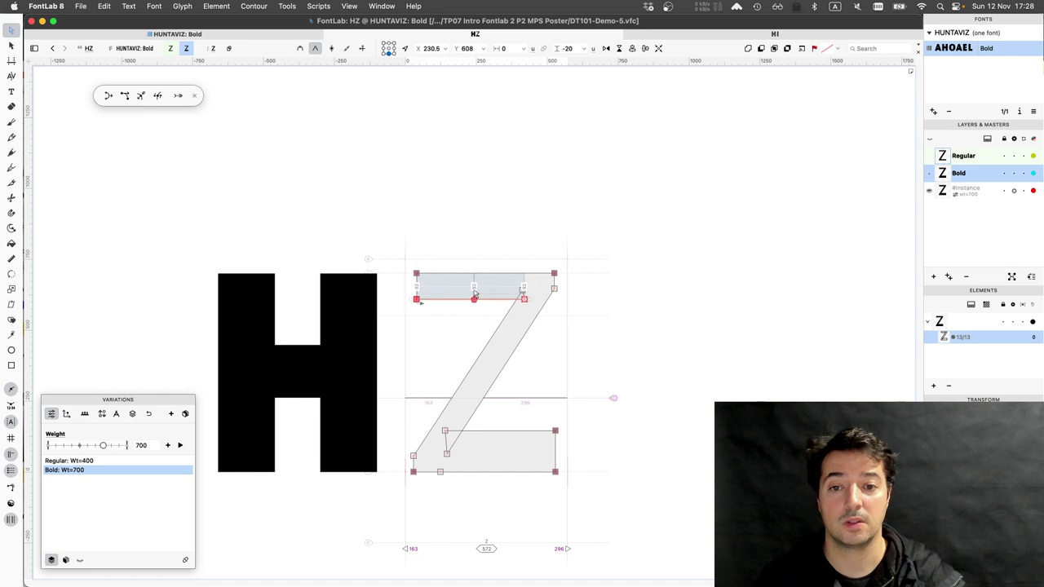
key("shift+Down")
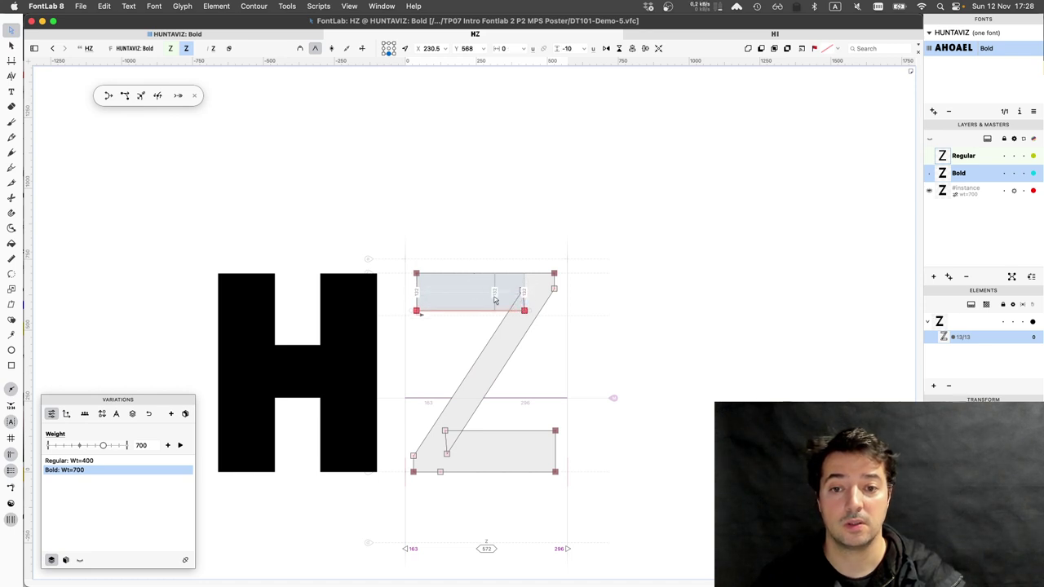
left_click(540, 319)
key("space")
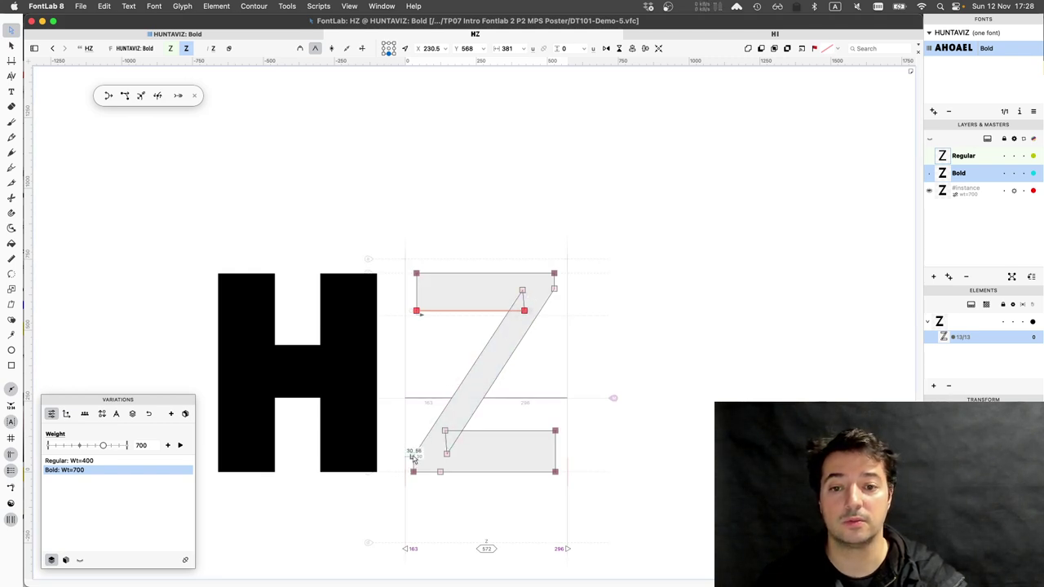
Raise the Bold Z's lower-left diagonal node at X 30 to Y 106
left_click(413, 457)
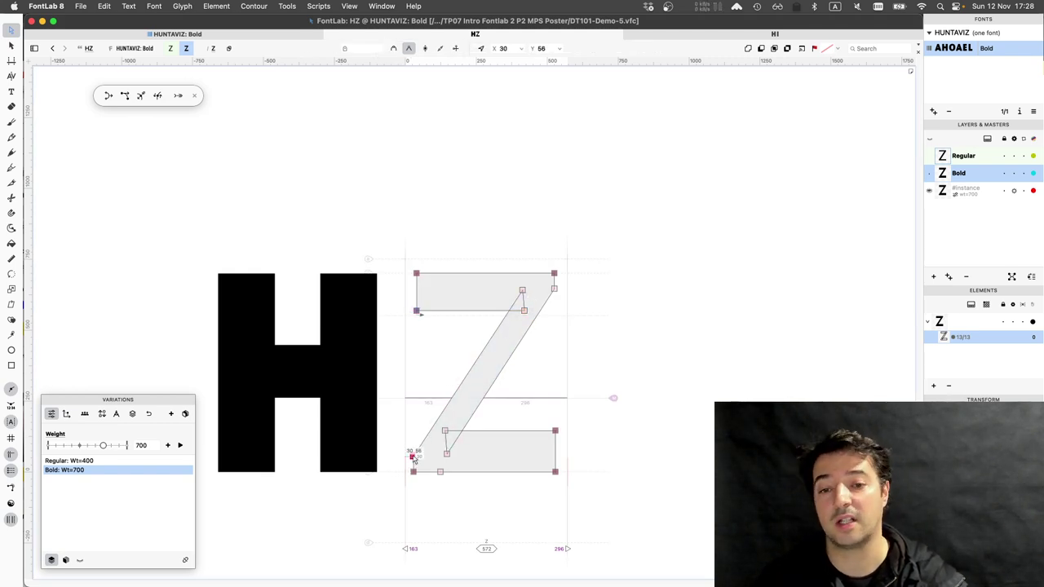
key("shift+Up")
key("shift+Up")
key("shift+Up")
key("shift+Up")
key("shift+Up")
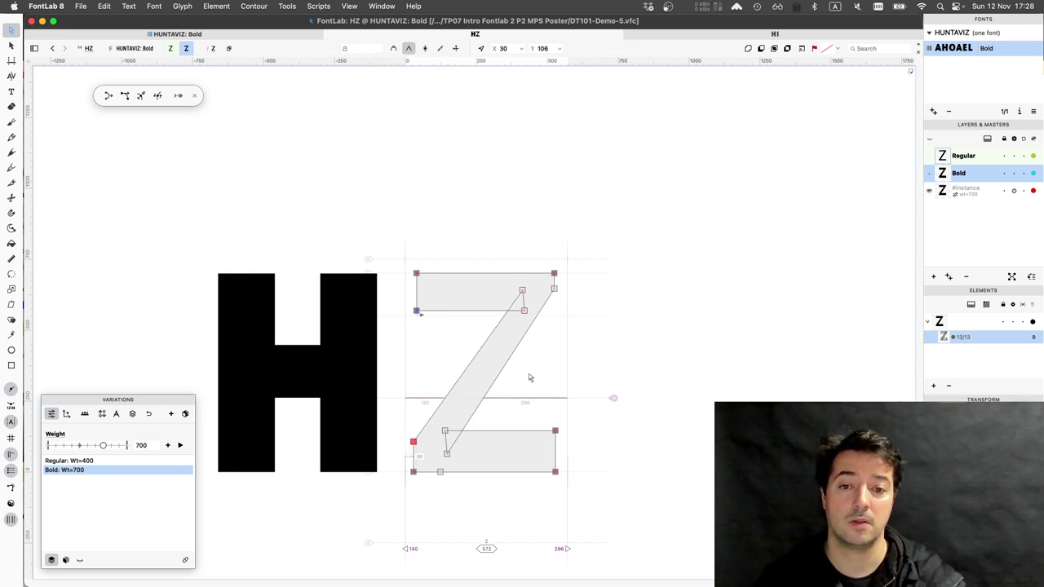
Lower the Bold Z's upper-right diagonal node at X 526 to Y 596
left_click(554, 290)
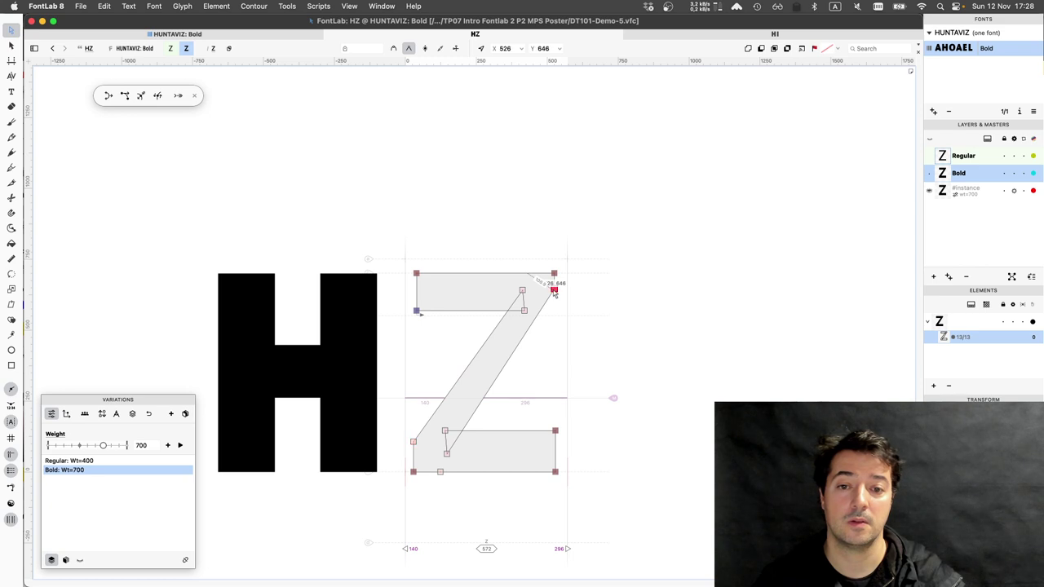
key("shift+Down")
key("shift+Down")
key("shift+Down")
key("shift+Down")
key("shift+Down")
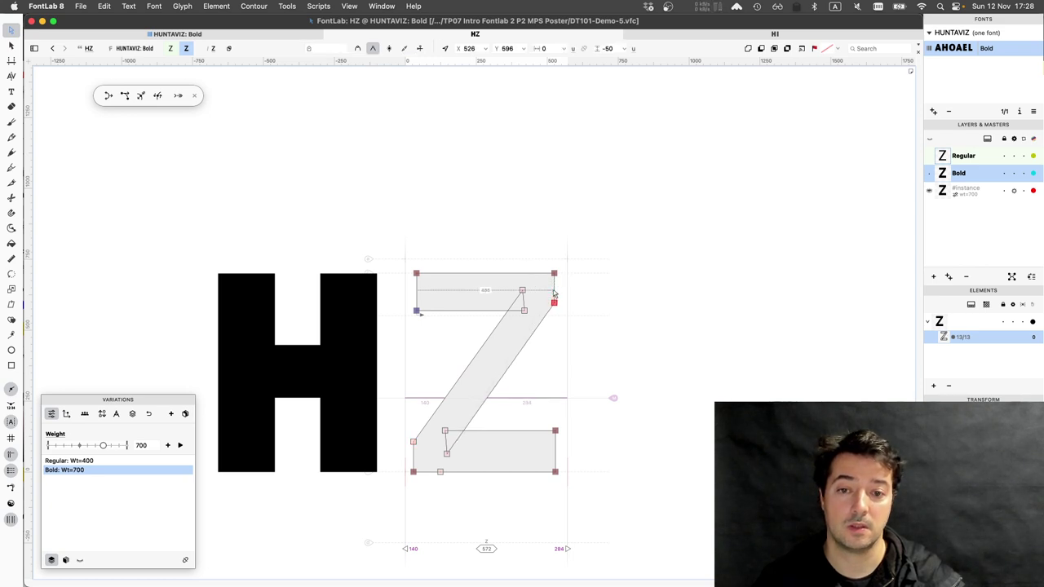
key("space")
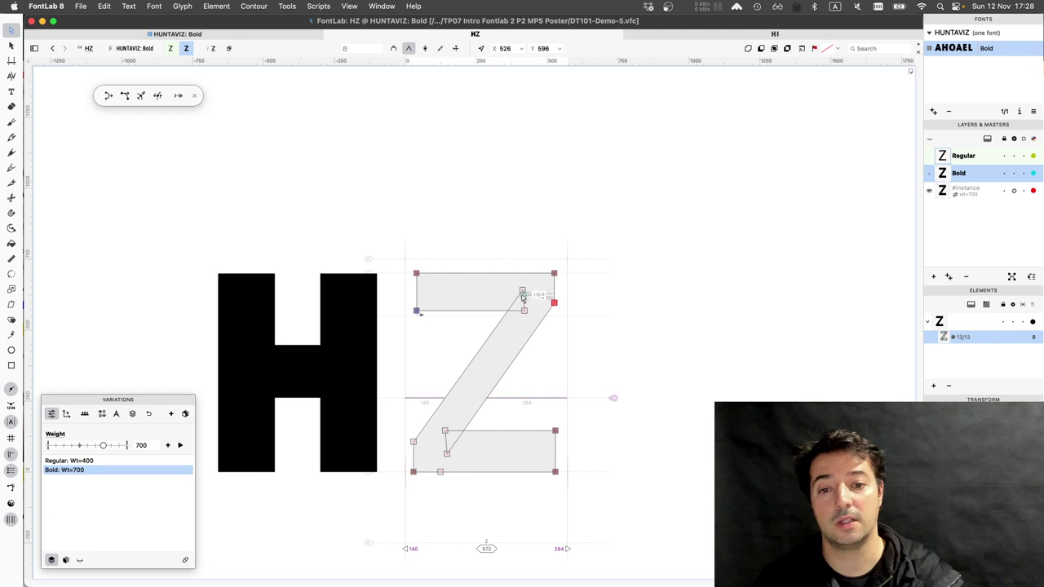
Thicken the Bold Z's diagonal by moving the upper loop node at Y 641 left to X 364
left_click(522, 292)
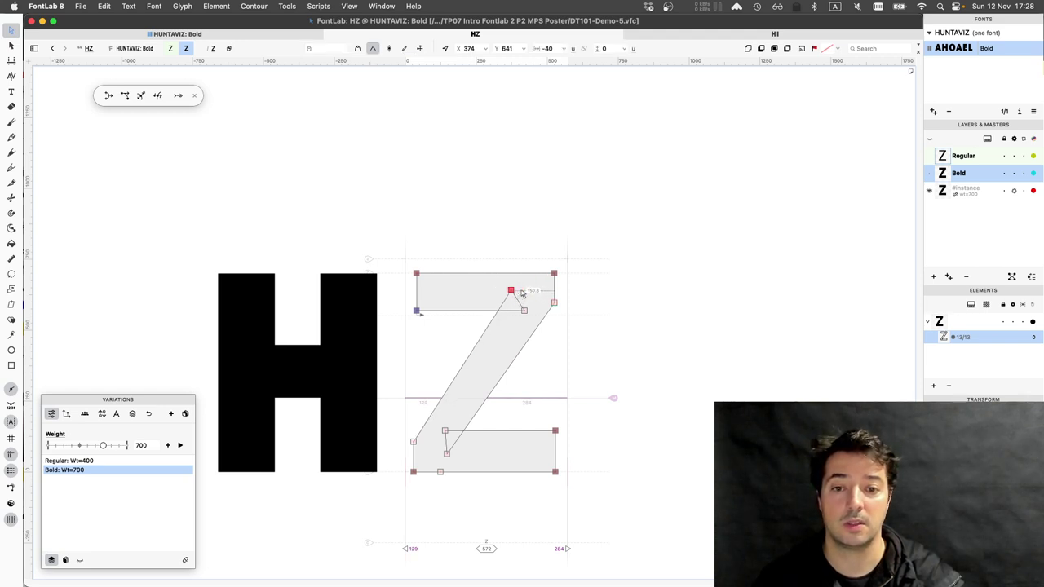
key("shift+Left")
key("shift+Left")
key("shift+Left")
key("shift+Left")
key("shift+Left")
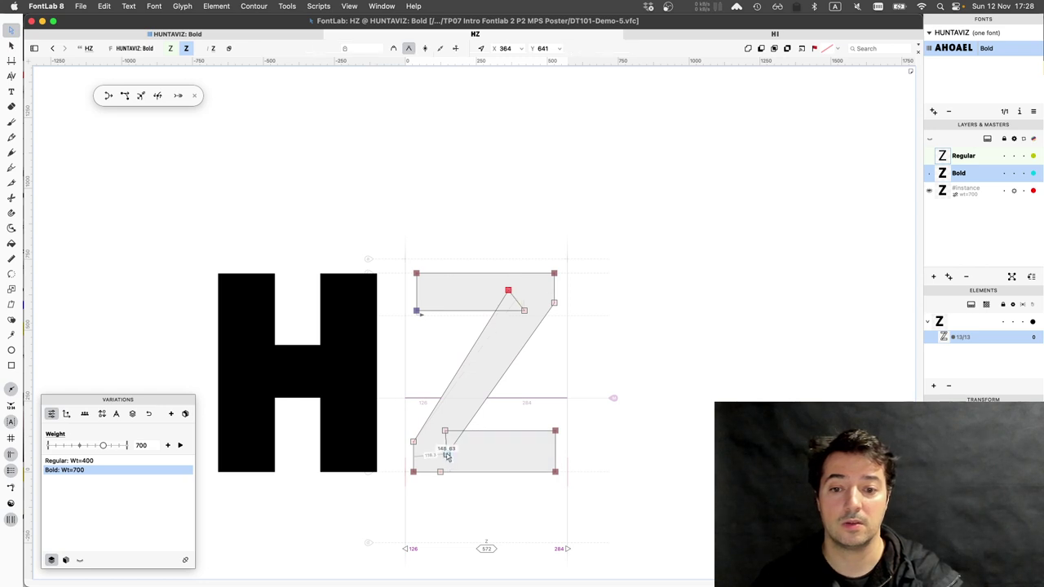
Move the Bold Z's lower loop node at Y 63 right to X 198 and preview the filled letters
left_click(446, 455)
key("shift+Right")
key("shift+Right")
key("shift+Right")
key("shift+Right")
key("shift+Right")
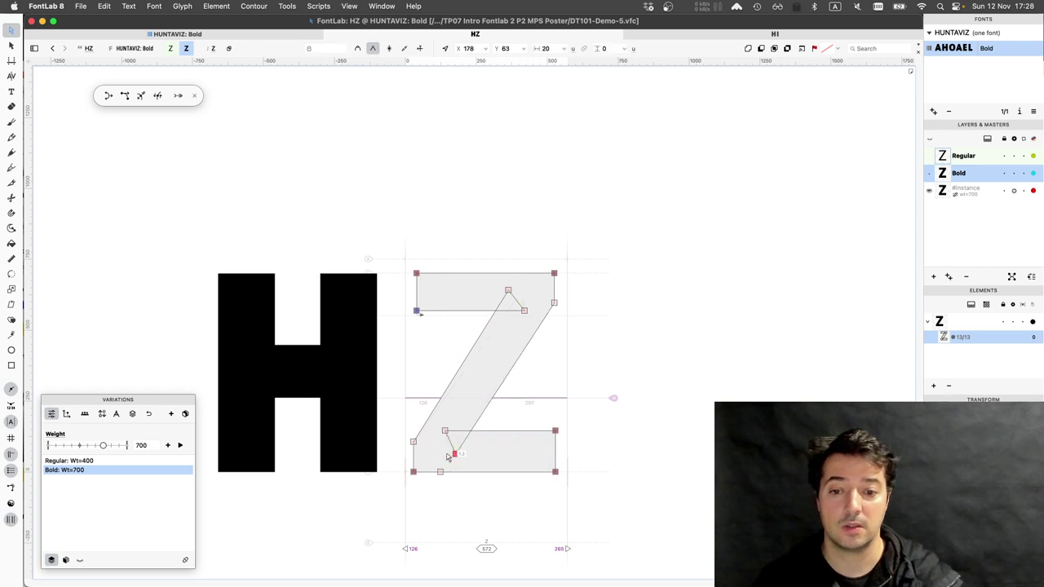
key("space")
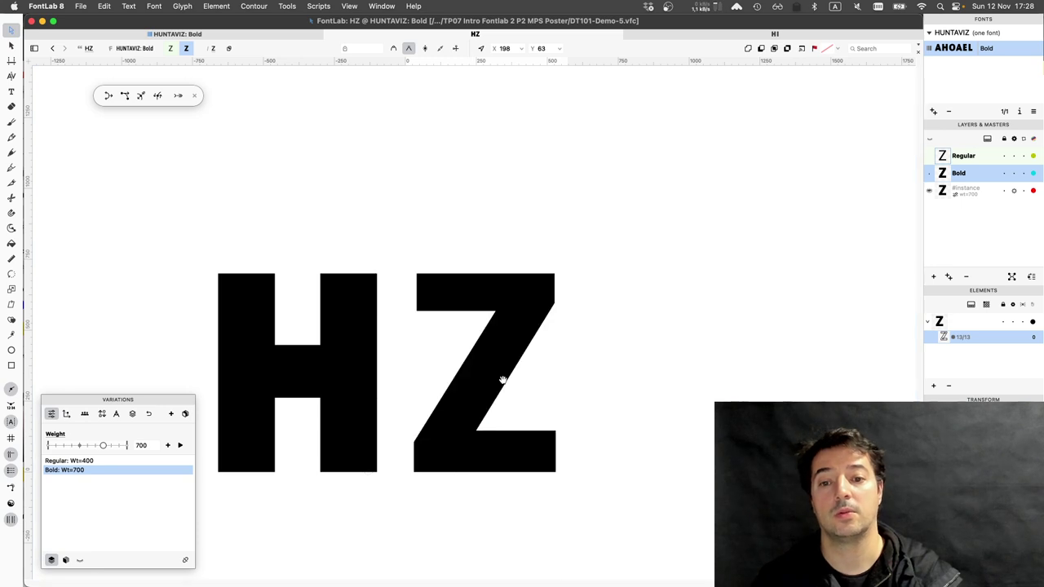
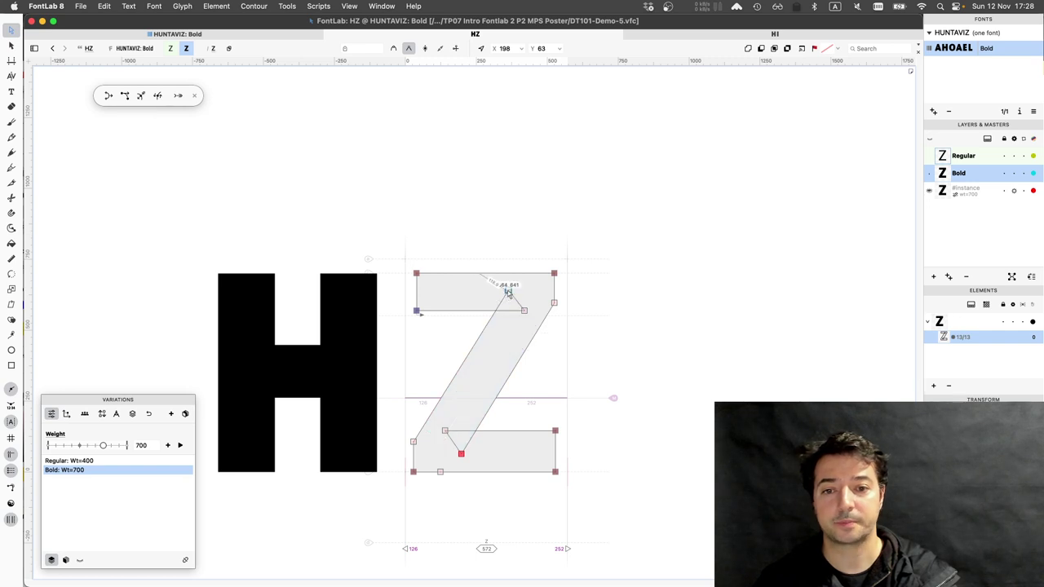
Shift the Bold Z's upper loop node at Y 641 further left to X 344
left_click(508, 291)
key("shift+Left")
key("shift+Left")
key("shift+Left")
key("shift+Left")
key("shift+Left")
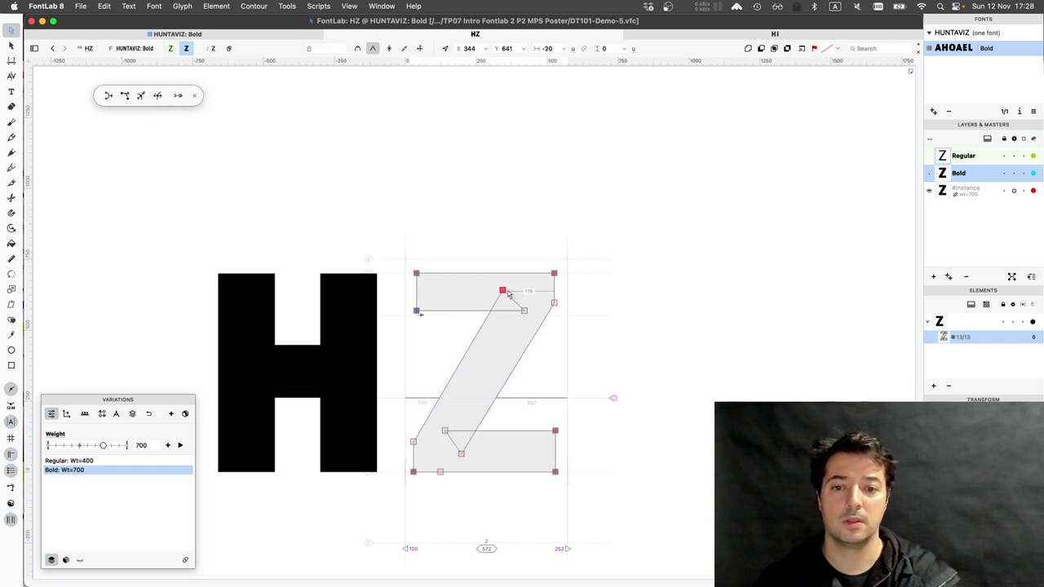
Move the Bold Z's lower loop node at Y 63 right to X 248 and preview the letters
left_click(461, 455)
key("shift+Right")
key("shift+Right")
key("shift+Right")
key("shift+Right")
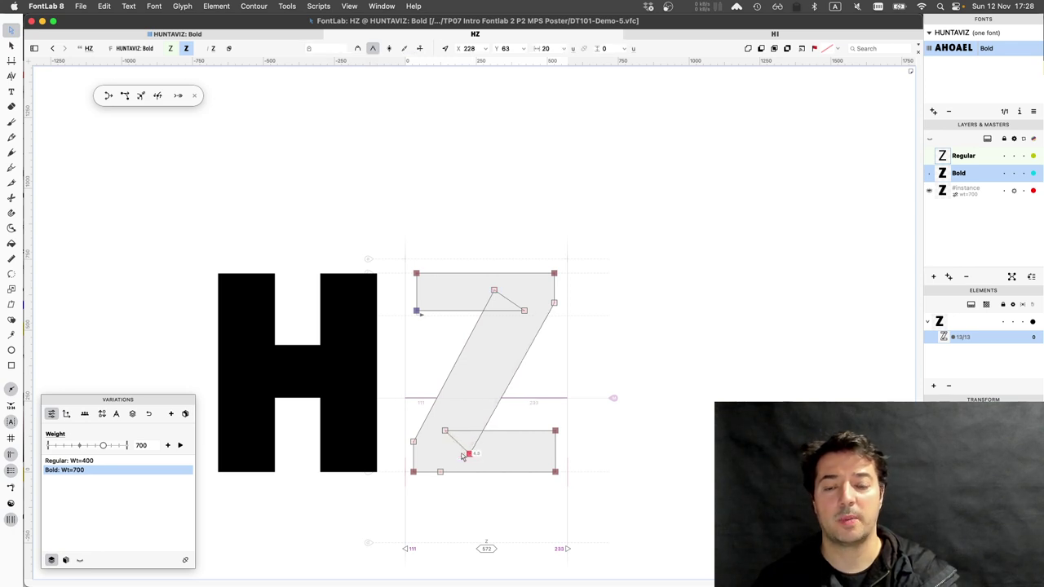
key("space")
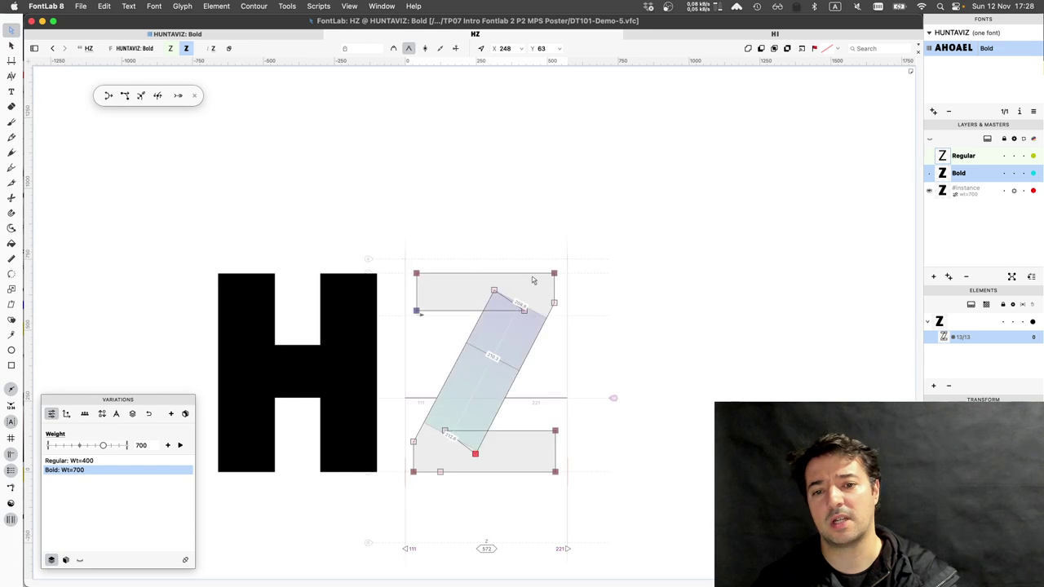
left_click_drag(563, 258, 508, 472)
key("shift+Left")
key("shift+Left")
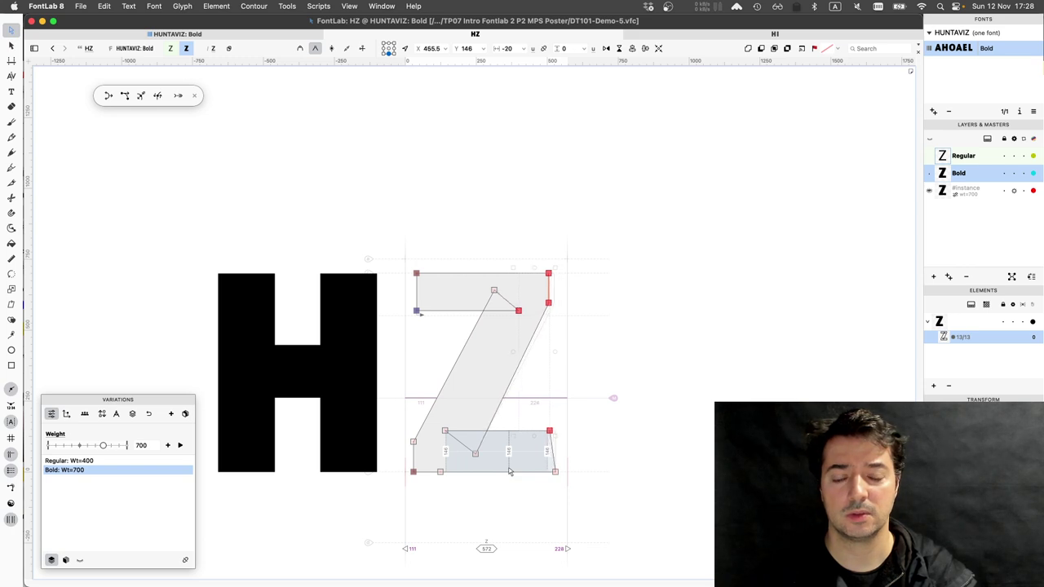
key("super+z")
key("super+z")
key("super+z")
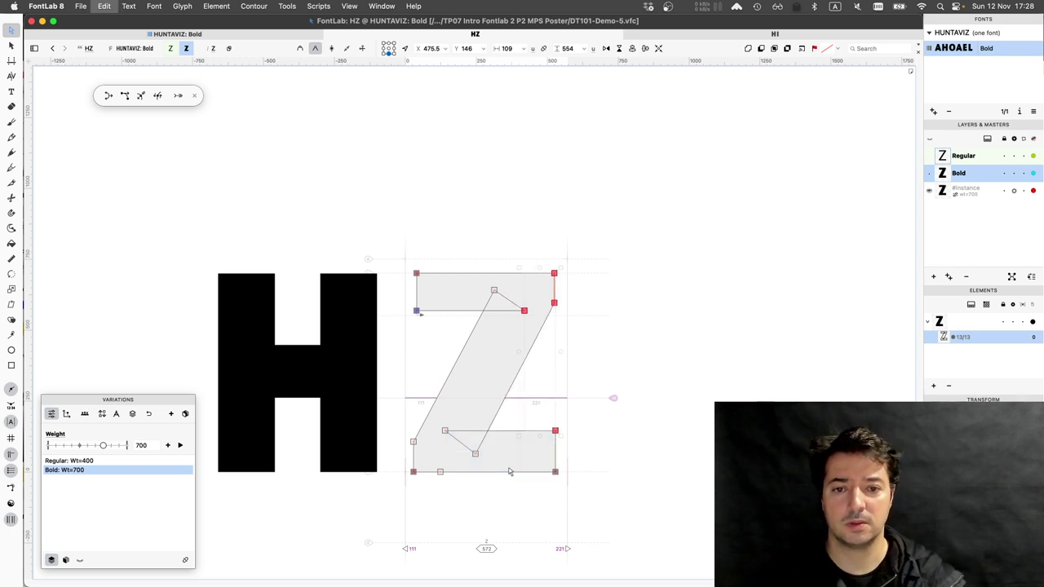
key("super+z")
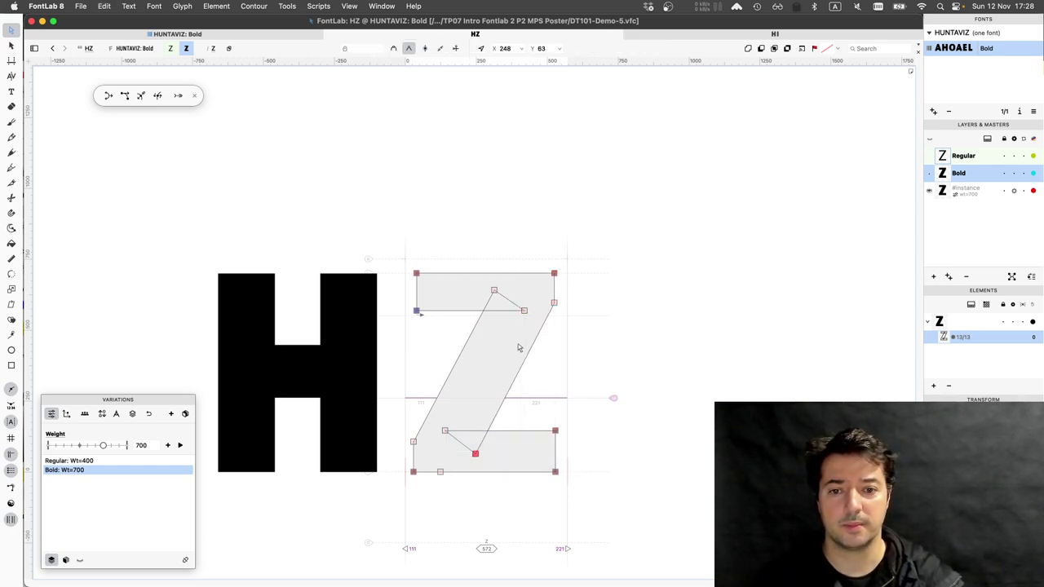
Narrow the Bold Z by shifting the five right-side nodes of both bars 30 units left, previewing the filled letters
left_click_drag(576, 491, 520, 265)
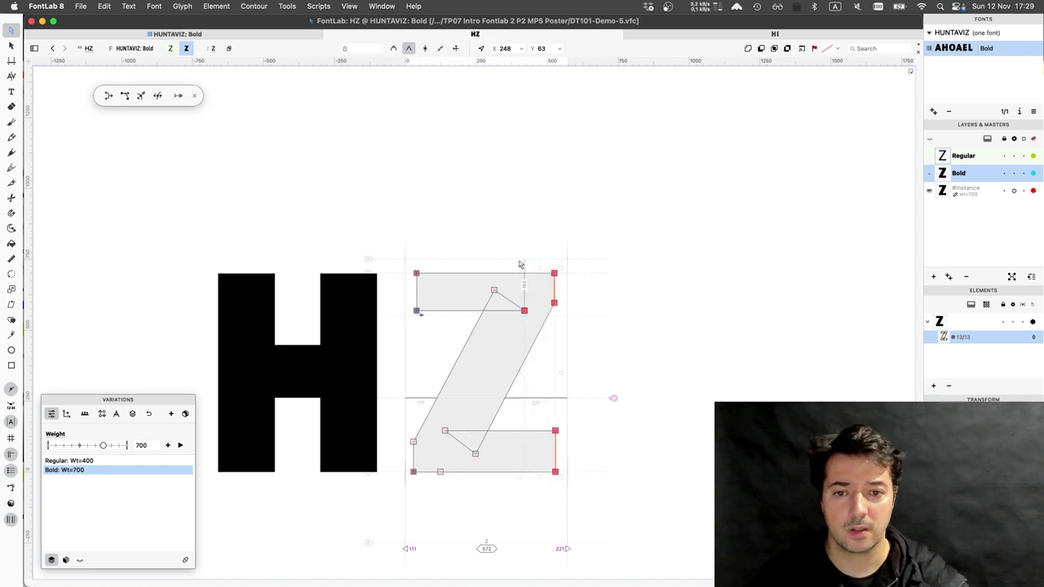
key("shift+Left")
key("shift+Left")
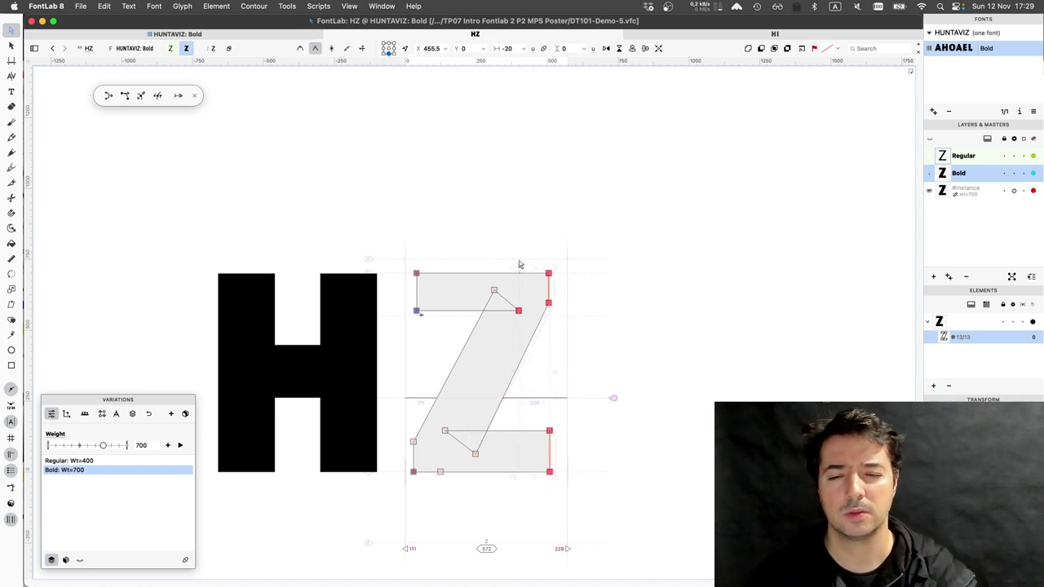
key("space")
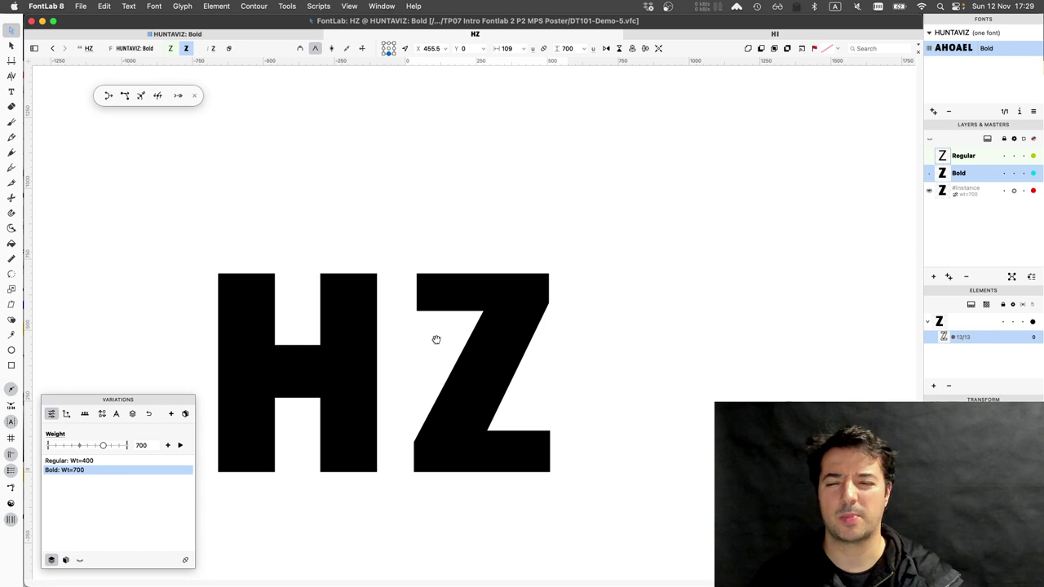
key("shift+Left")
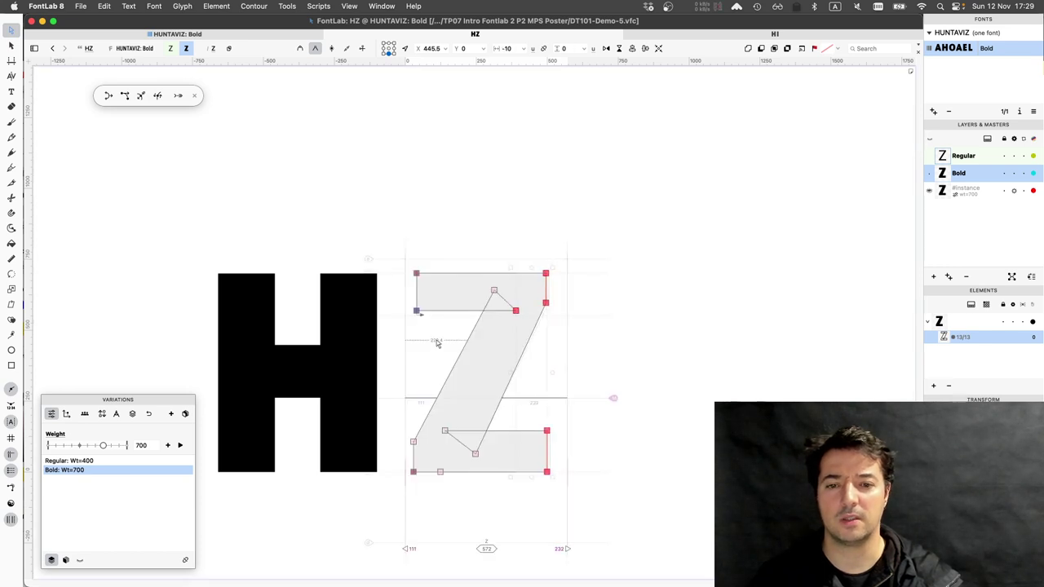
key("space")
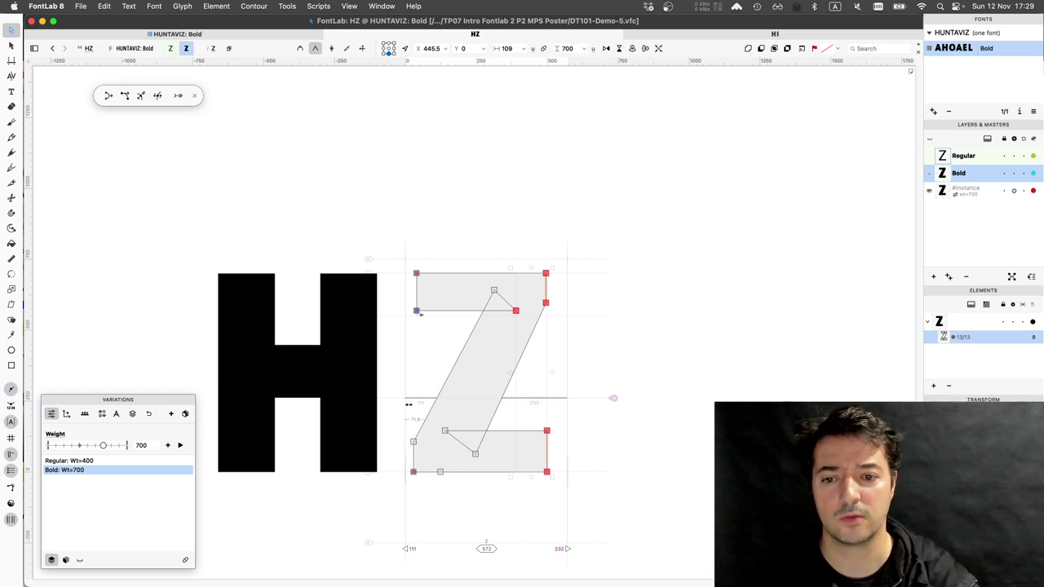
Reposition the Z's sidebearing measurement line at Y 252 and set the left sidebearing to 100
mouse_move(408, 400)
left_mouse_down()
mouse_move(415, 451)
mouse_move(421, 404)
left_mouse_up()
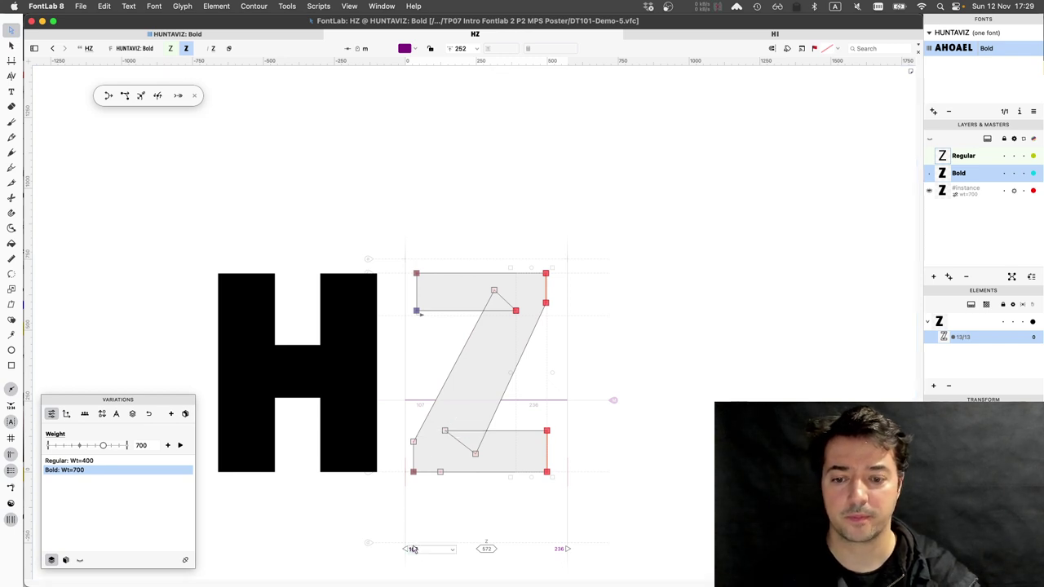
left_click(413, 549)
key("Return")
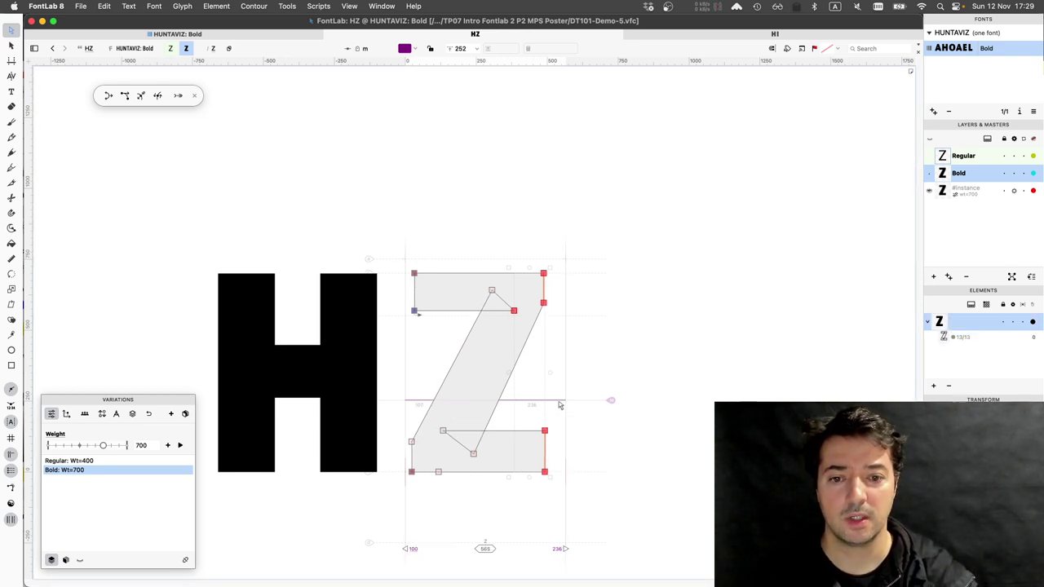
Raise the measurement line to Y 423, set the Z's right sidebearing to 100, and preview the spacing
left_click_drag(556, 400, 556, 351)
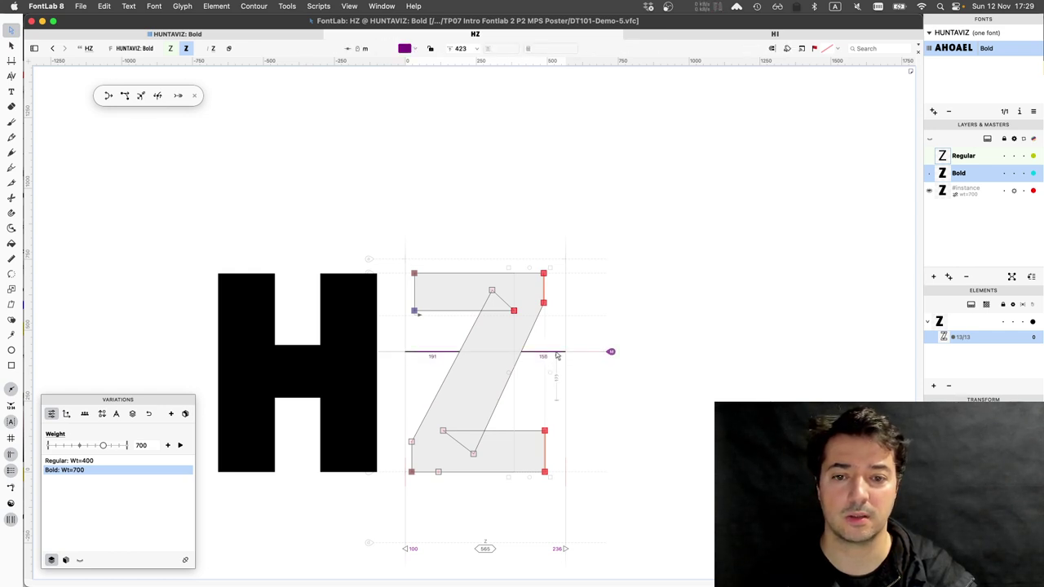
left_click(557, 550)
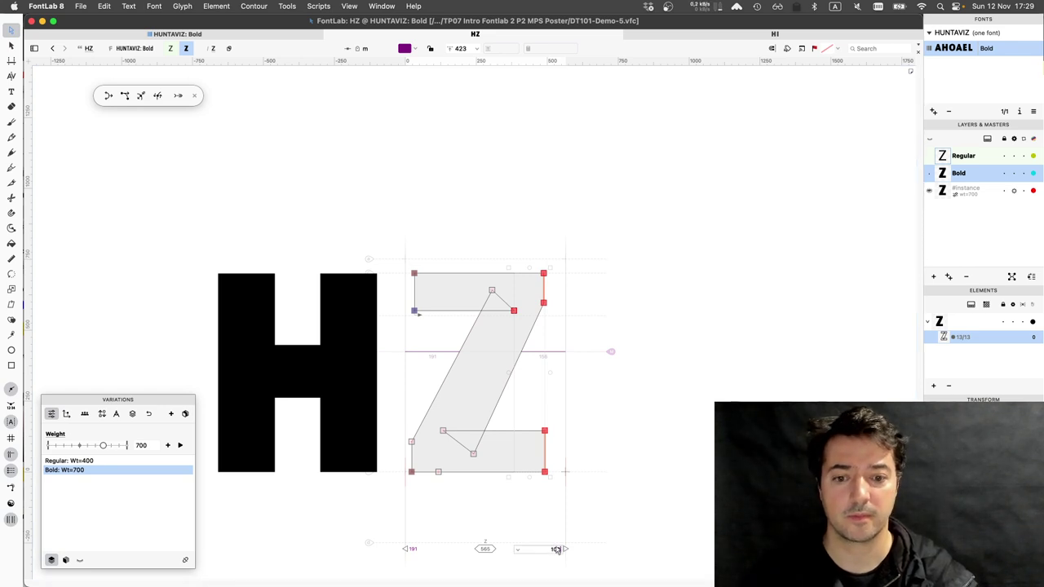
type("100")
key("Return")
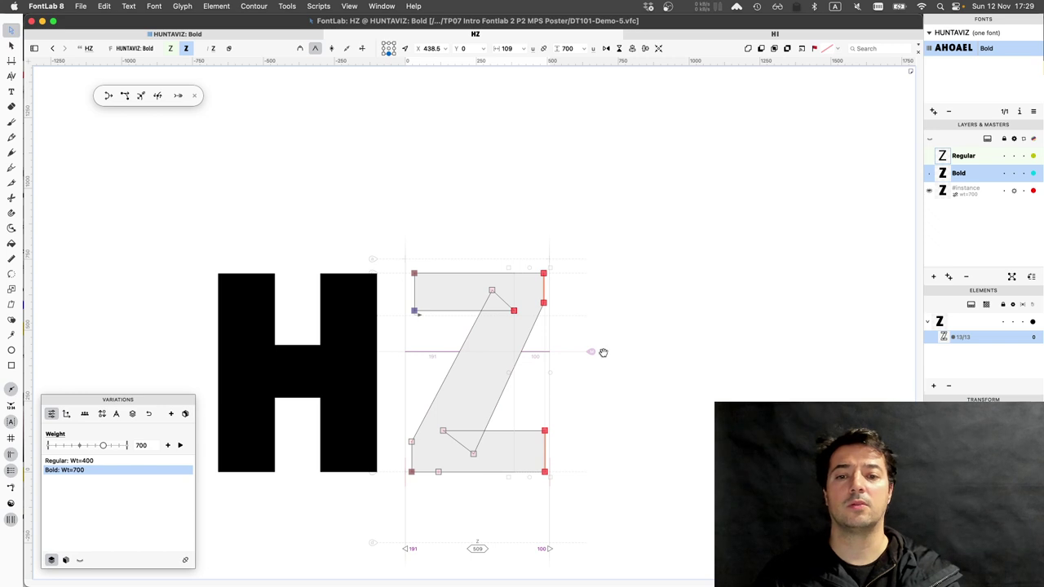
key("space")
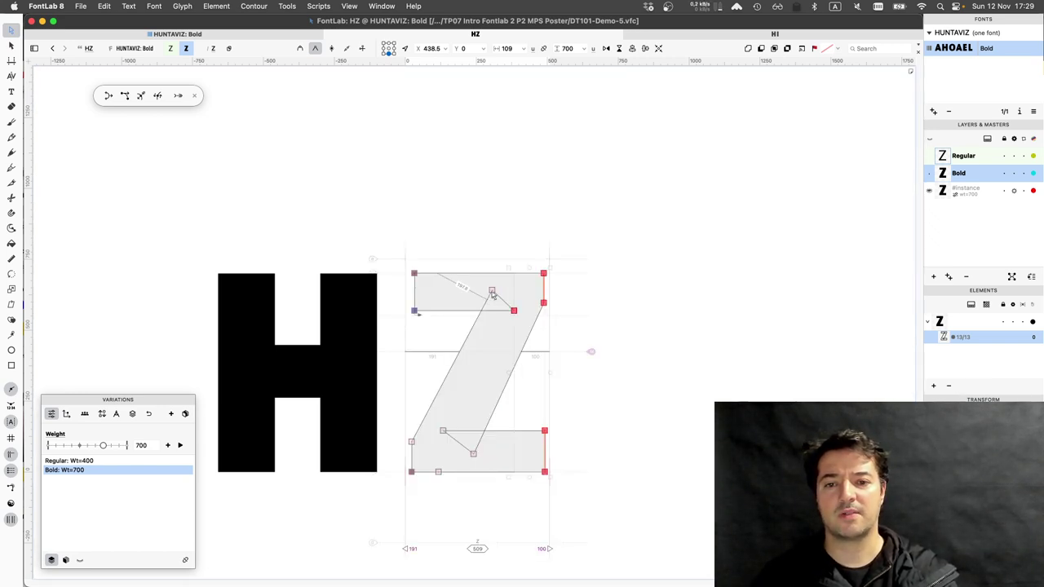
Move the Bold Z's upper loop node at Y 641 left to X 287 and preview the diagonal
left_click(491, 292)
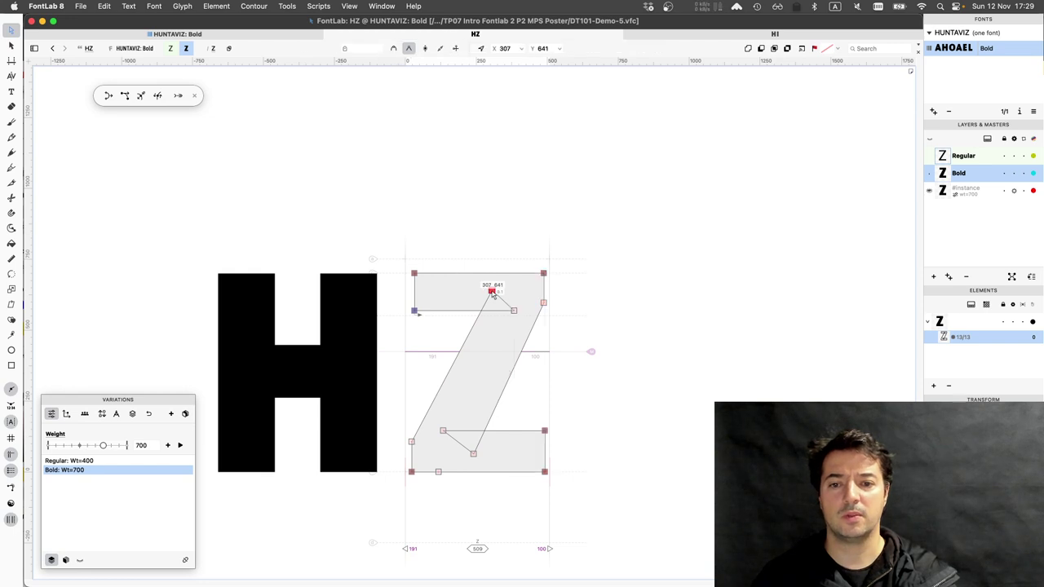
key("shift+Left")
key("shift+Left")
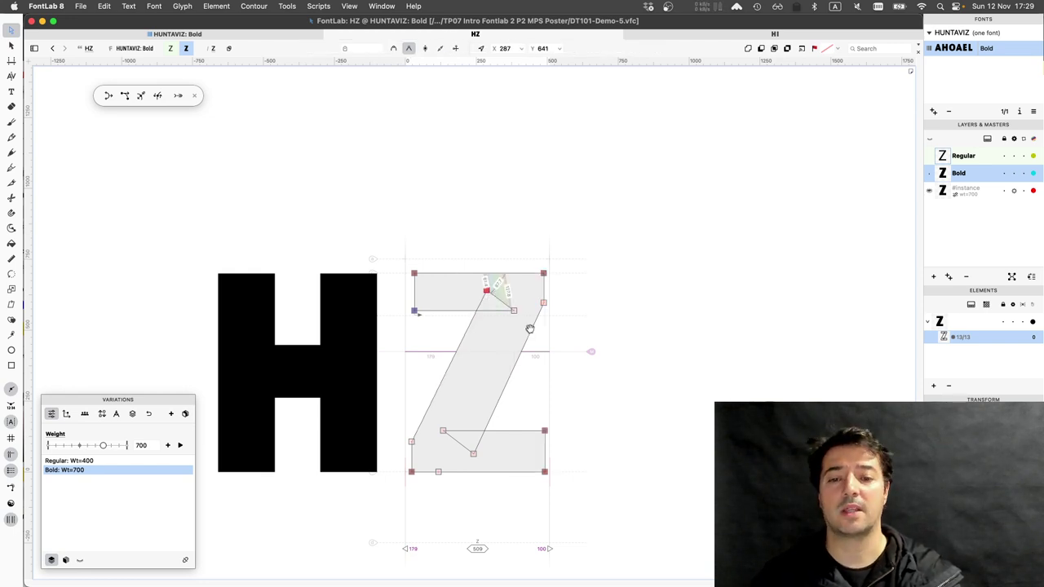
key("space")
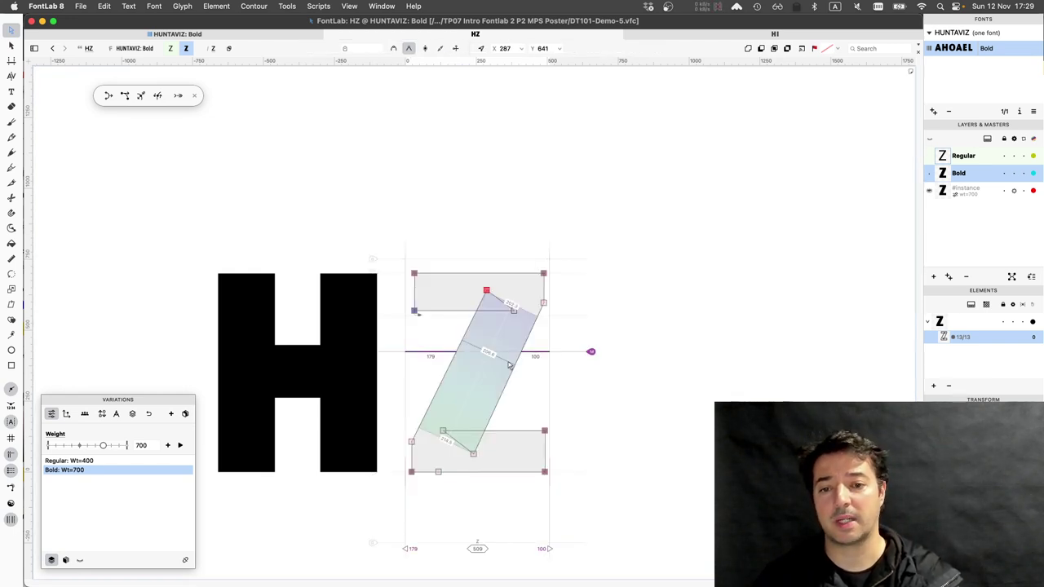
Add a guide along the diagonal's left edge and move it onto the right edge's upper node for comparing the angles
left_click(468, 332)
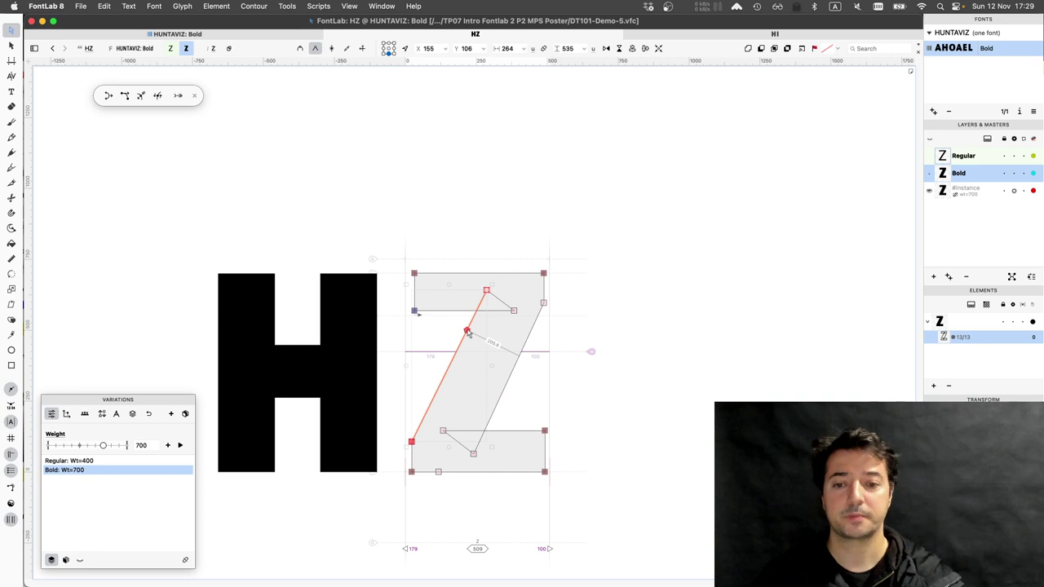
scroll(468, 332, "up", 5)
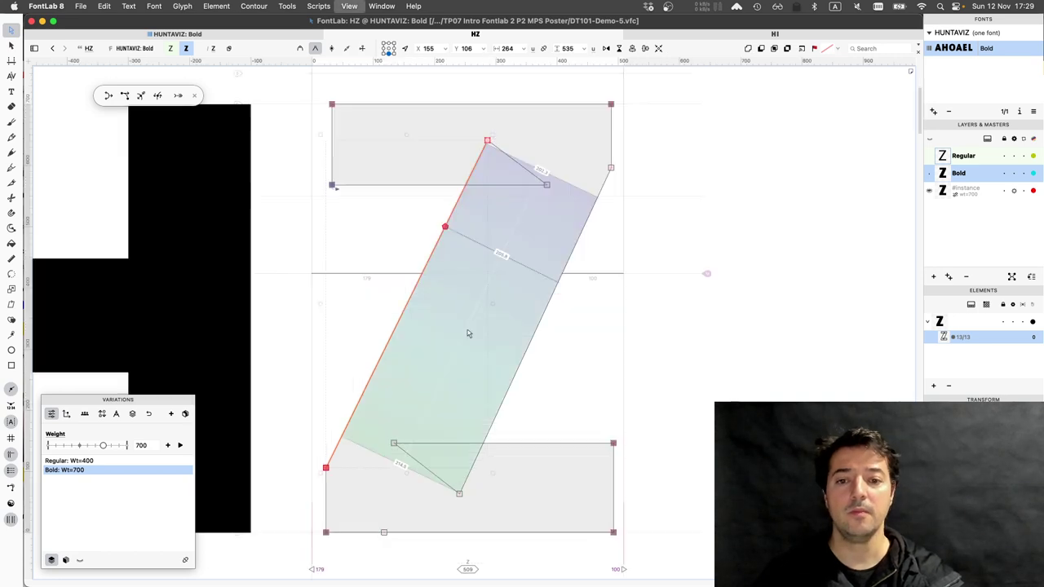
left_click(417, 285, "alt")
right_click(417, 285)
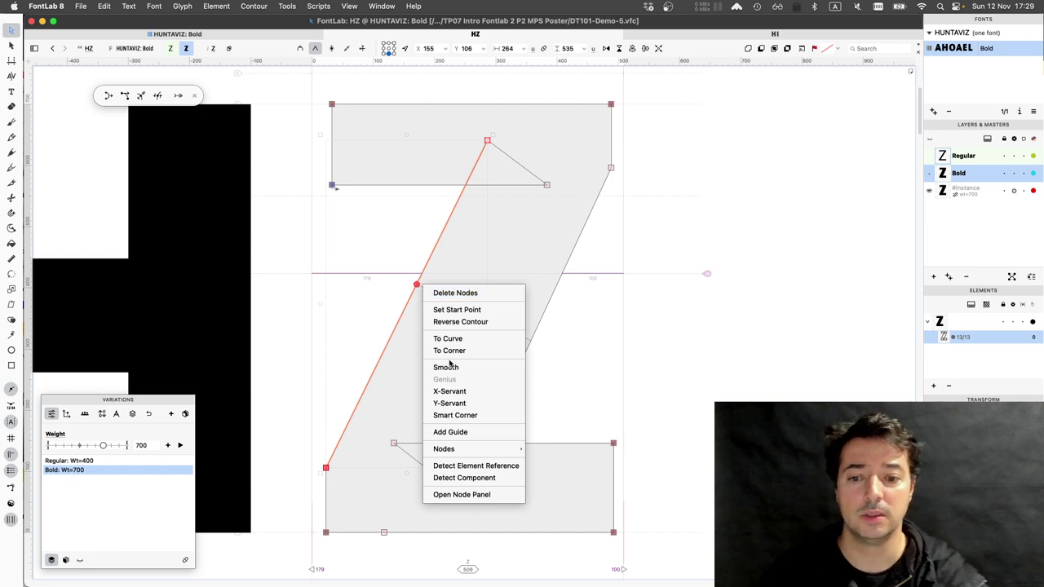
left_click(454, 436)
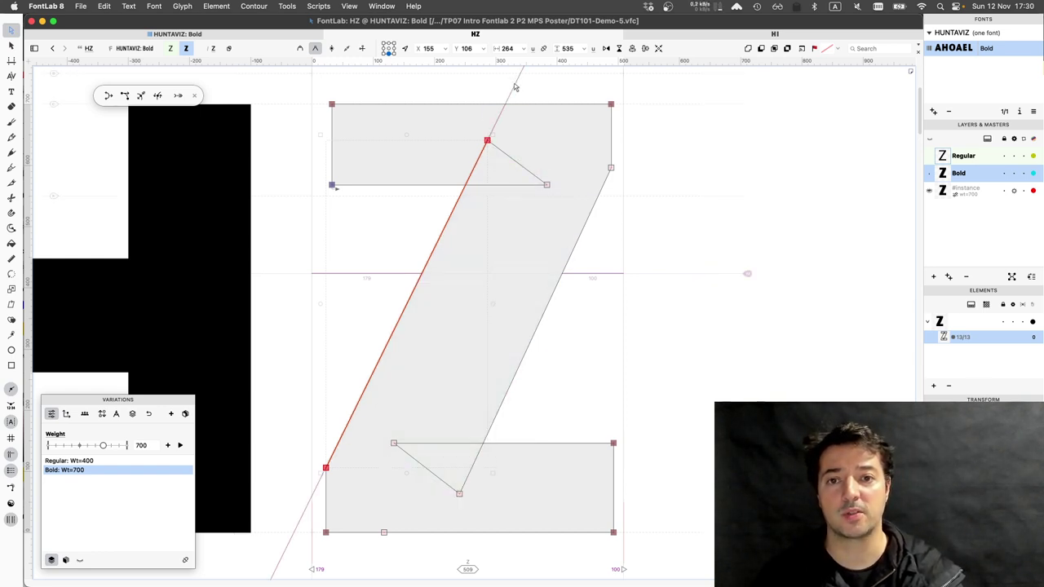
left_click_drag(514, 86, 616, 164)
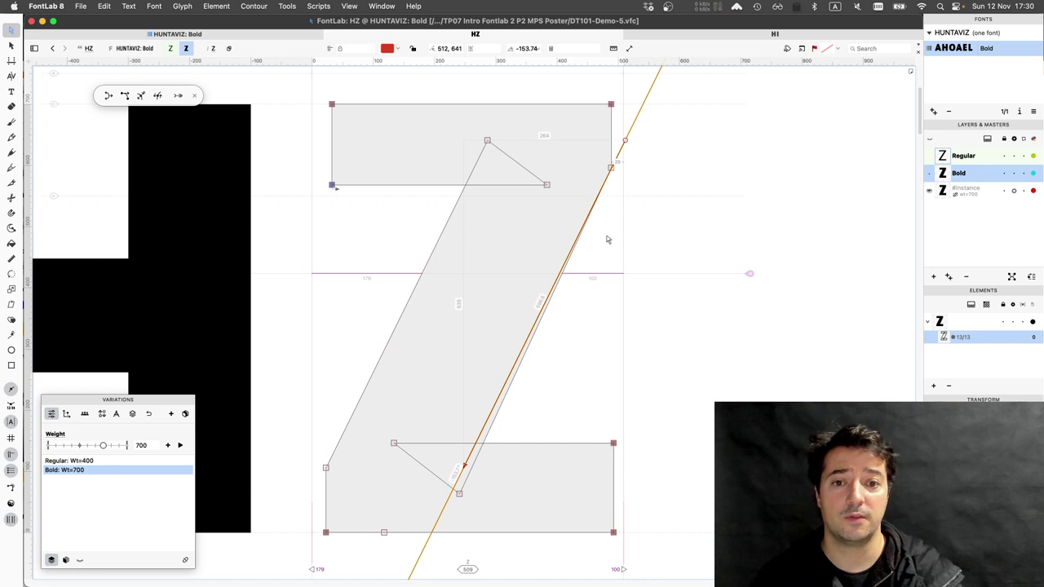
Move the Bold Z's lower loop node at Y 63 left to X 211
left_click(460, 495)
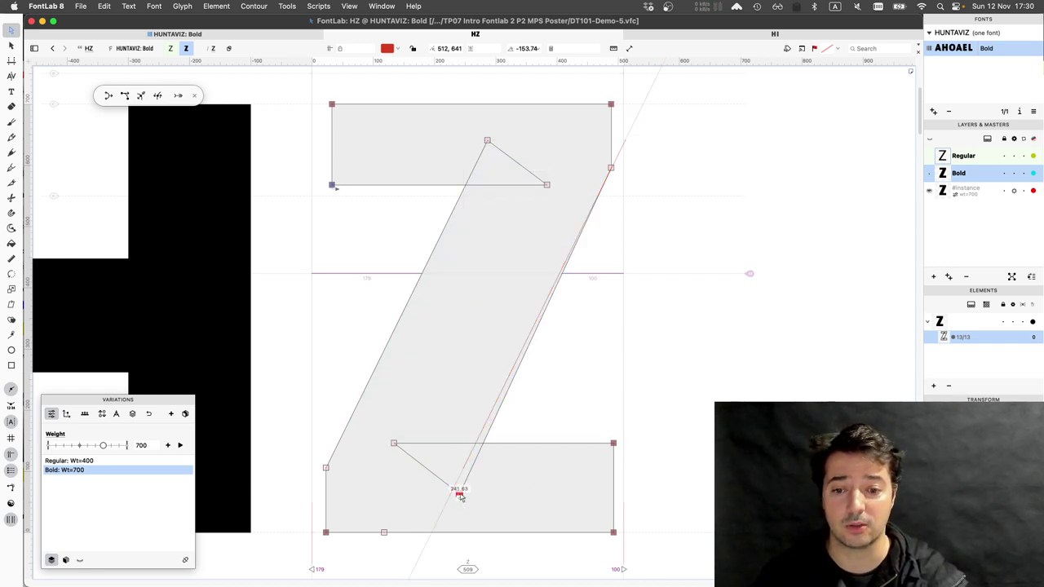
key("shift+Left")
key("shift+Left")
key("shift+Left")
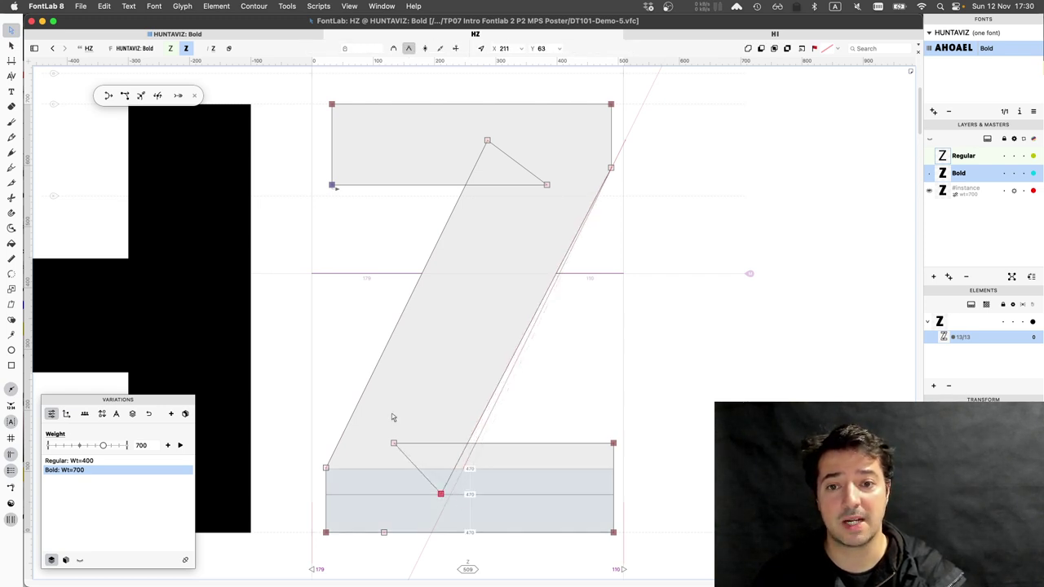
Check the diagonal's thickness and move the slanted guide back onto its left edge at 287, 641
mouse_move(560, 256)
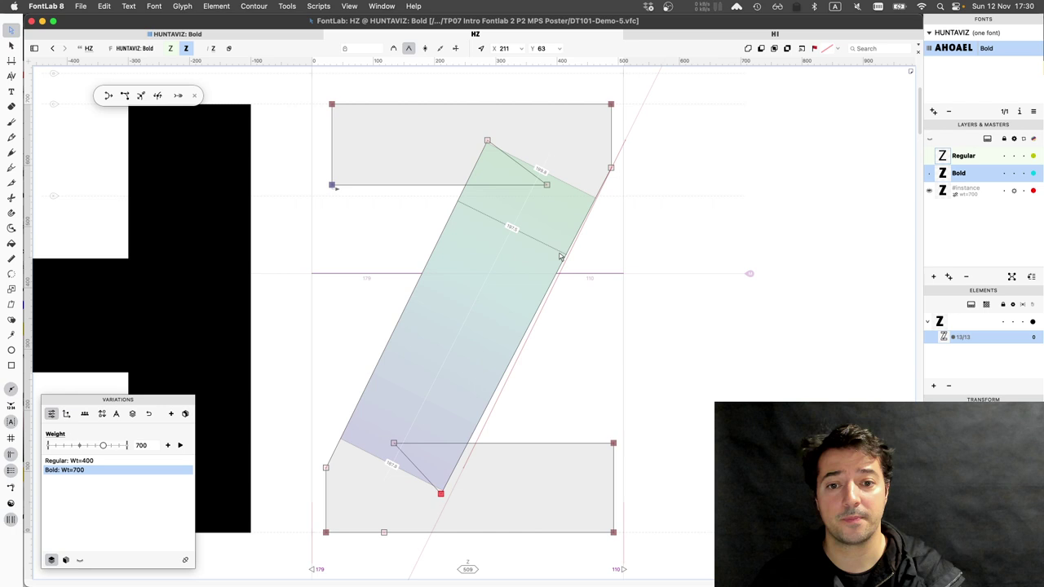
left_click(537, 319)
left_click_drag(488, 316, 410, 300)
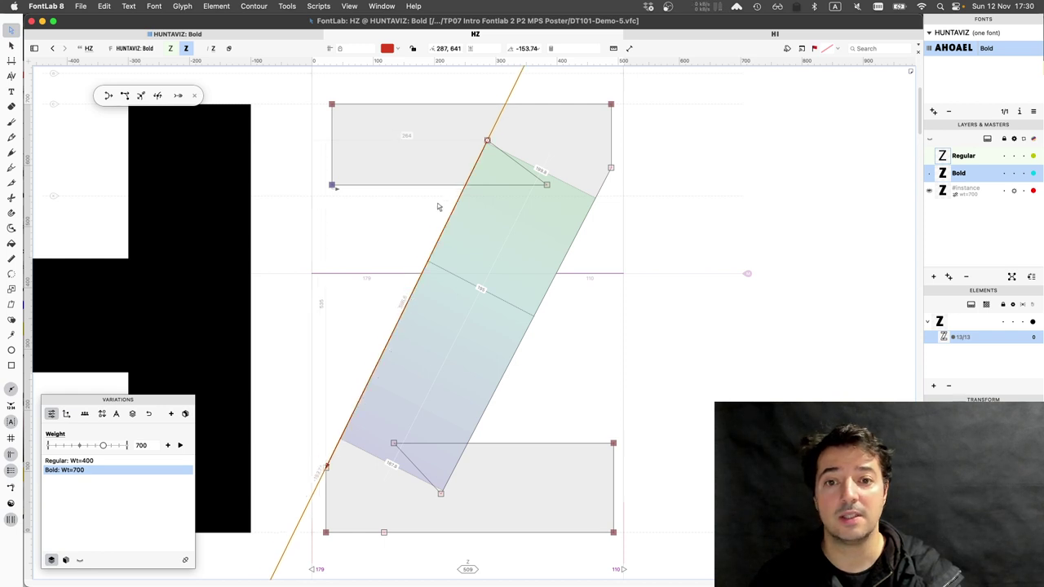
Try shifting the upper loop node at Y 641 right to X 307, and return it to X 287
left_click(487, 142)
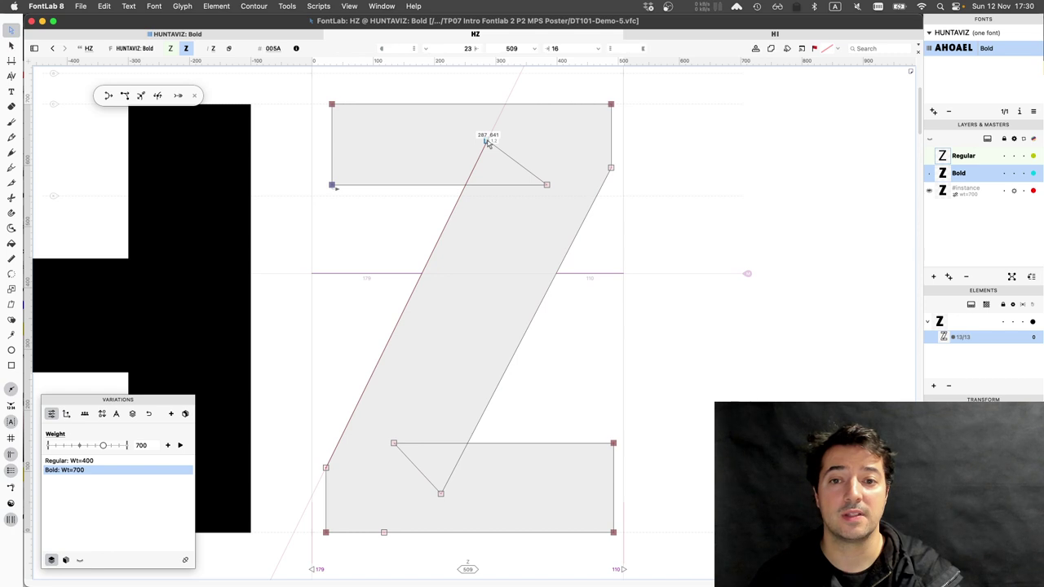
key("shift+Right")
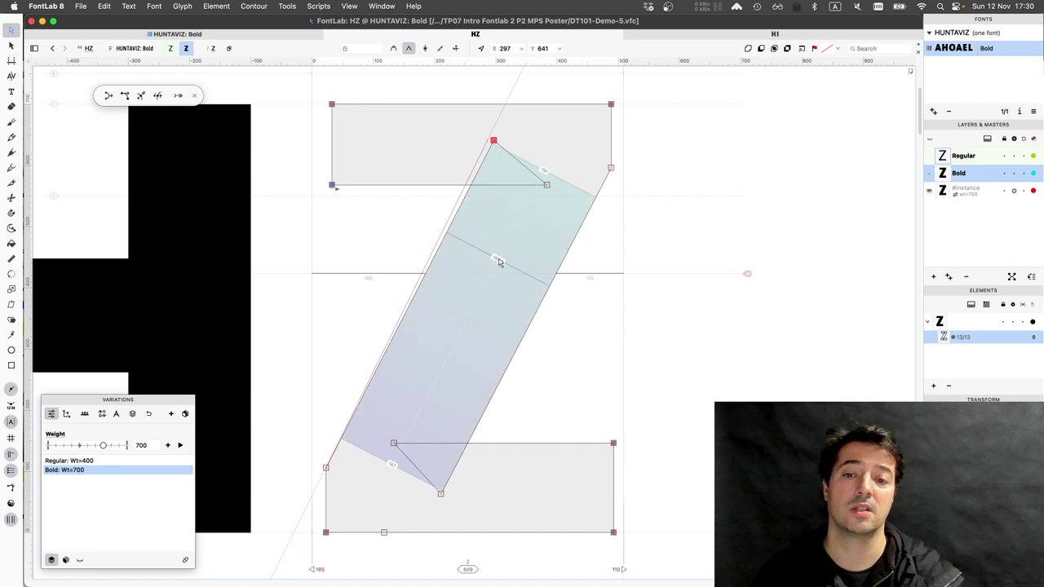
key("space")
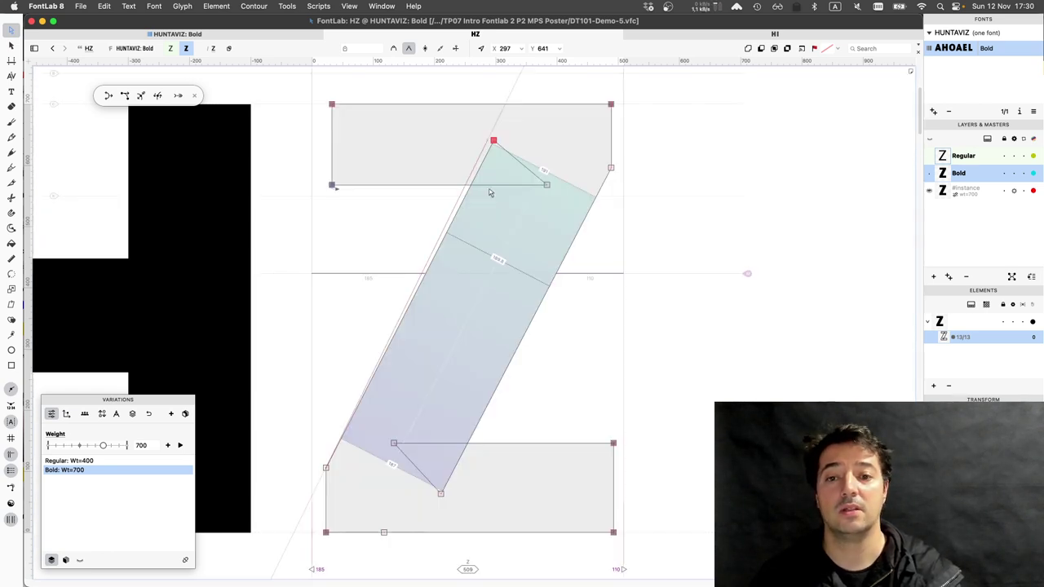
key("shift+Right")
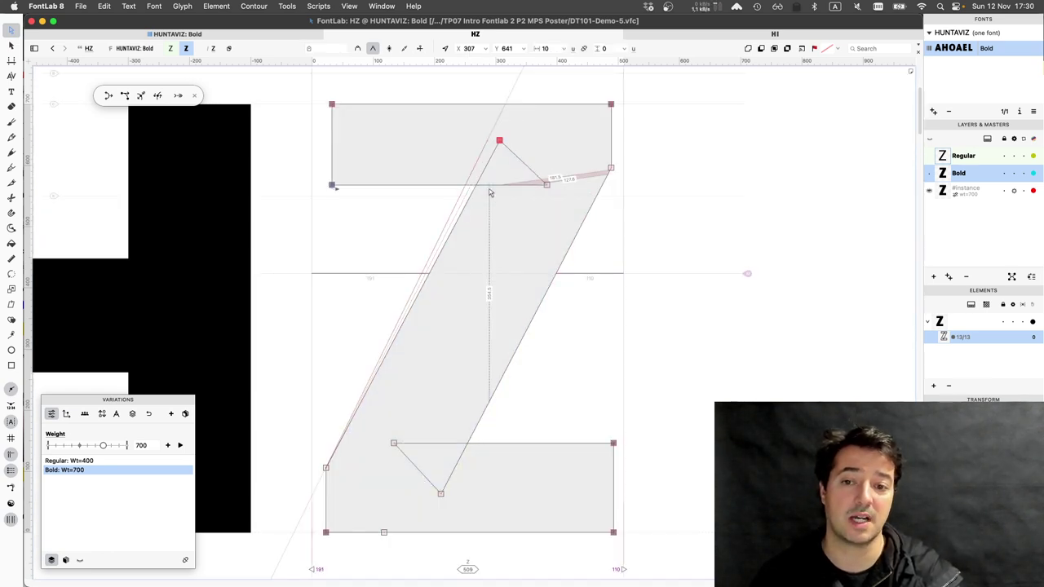
key("shift+Left")
key("shift+Left")
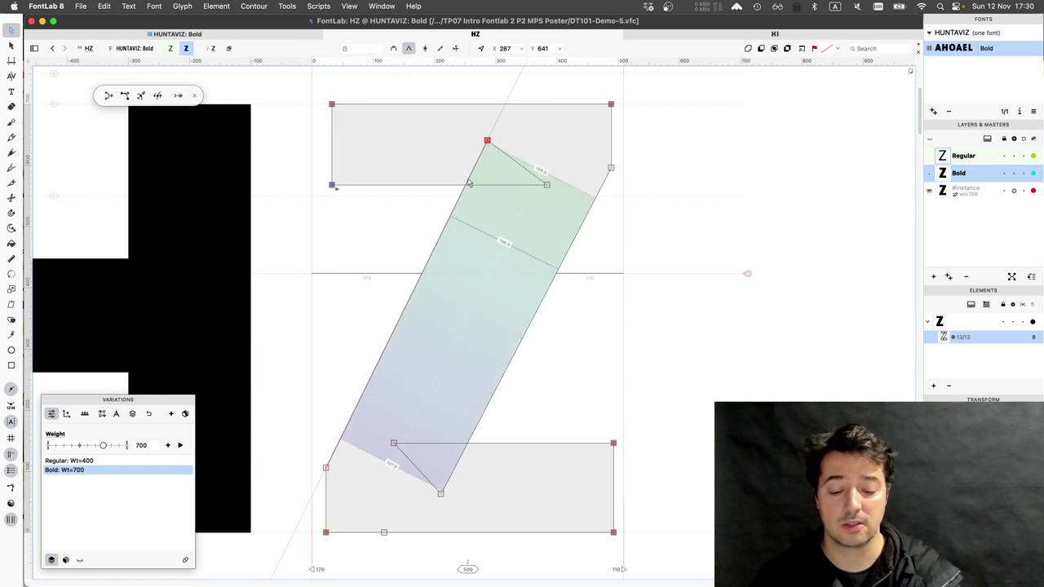
Add a node on the left edge of the Bold Z's diagonal at about 204, 472
left_click(10, 168)
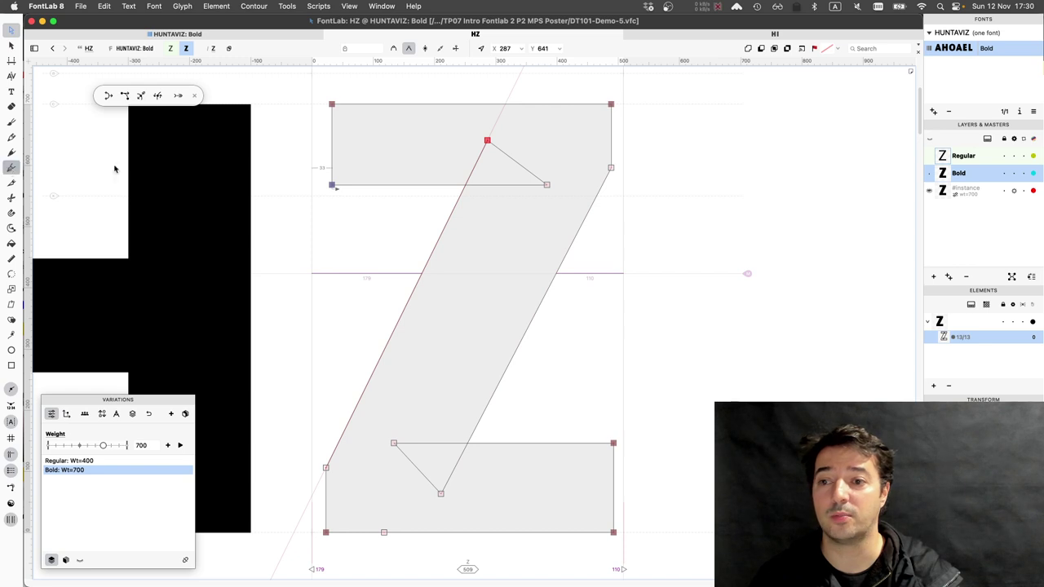
left_click(437, 243)
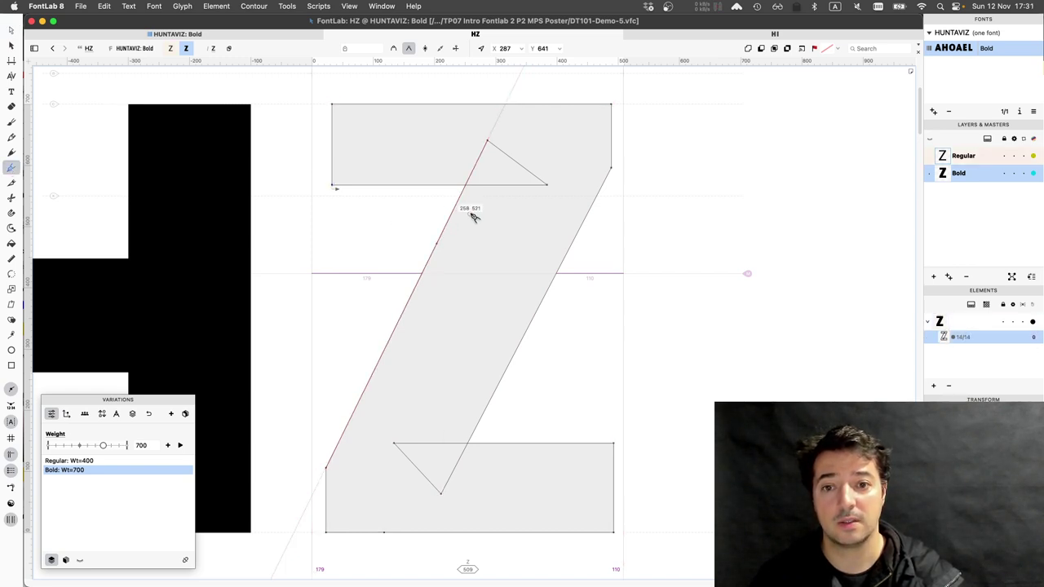
left_click(487, 142)
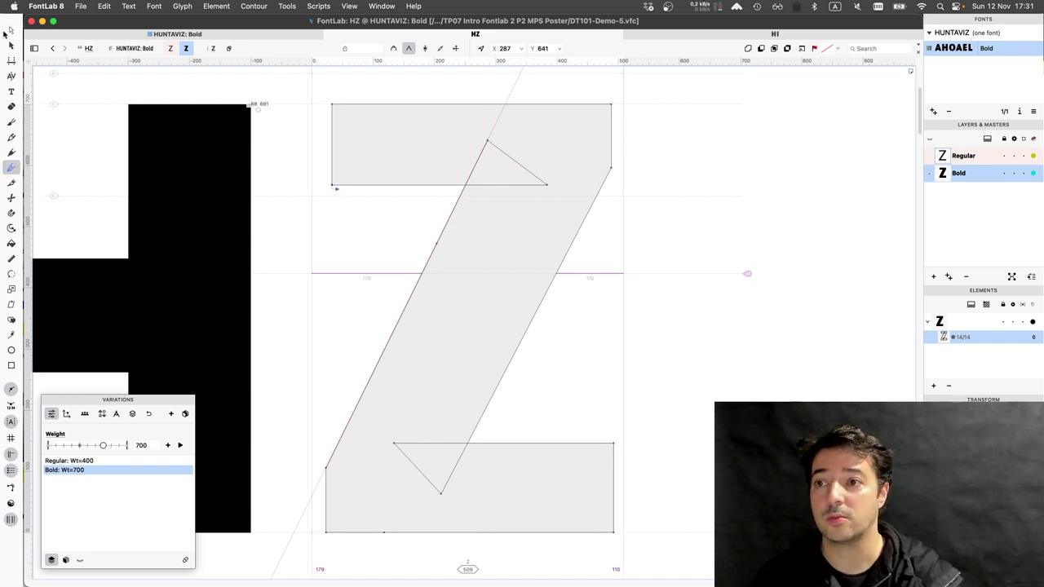
Move the upper loop node right to X 307 and turn the segment below it into a curve that joins smoothly at 204, 472
key("a")
left_click(487, 142)
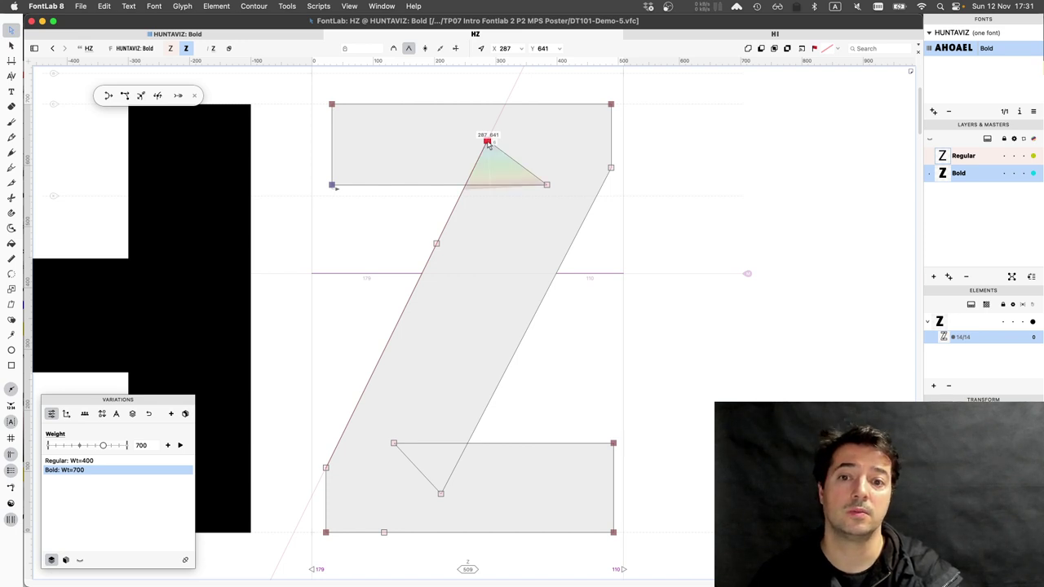
left_click_drag(488, 143, 515, 146)
key("space")
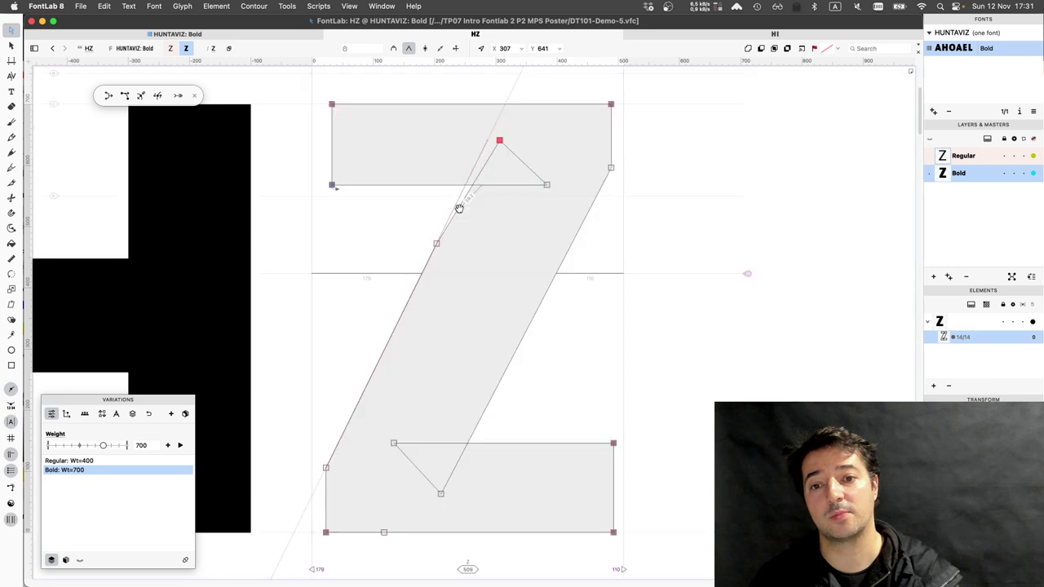
key("space")
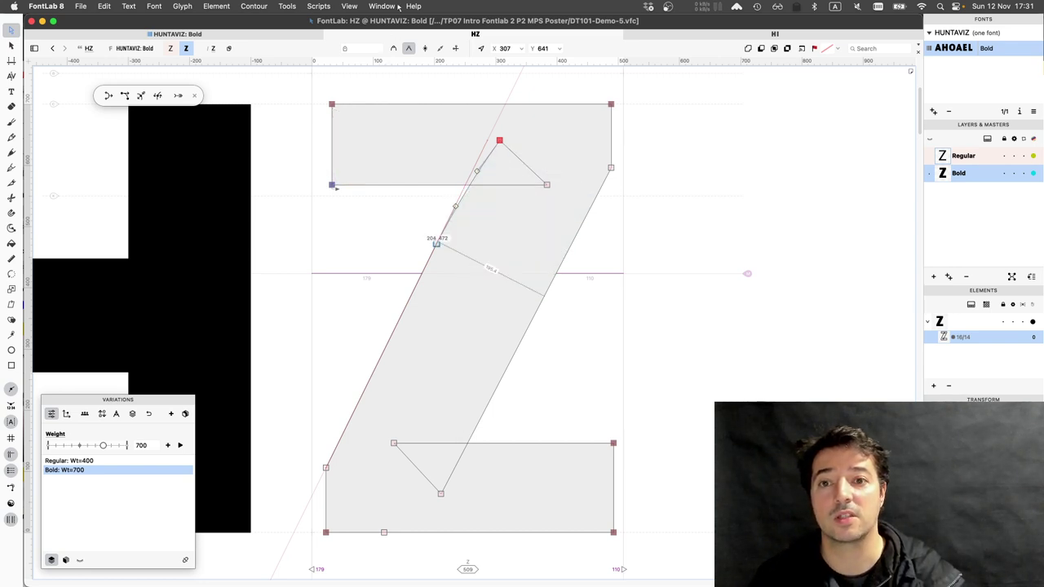
left_click(436, 243)
left_click(394, 49)
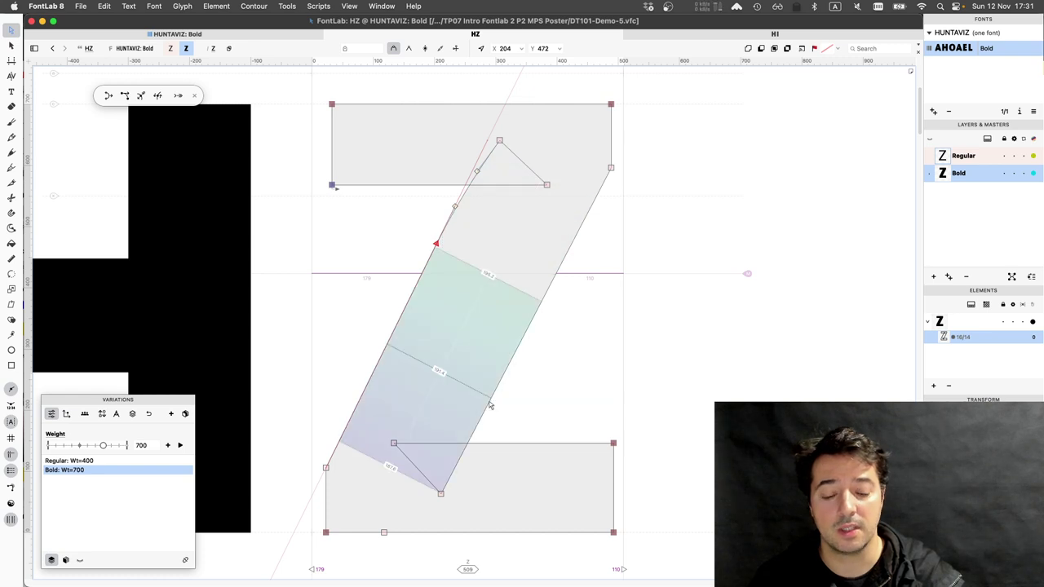
Add a node low on the diagonal's right edge at about 295, 225 and convert the segment below it to a curve
left_click(11, 169)
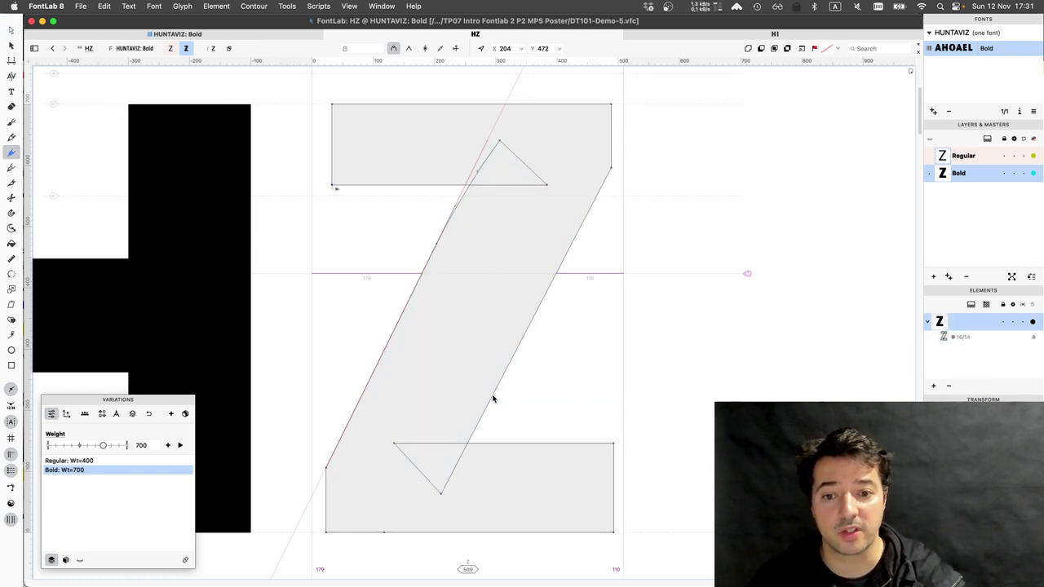
key("p")
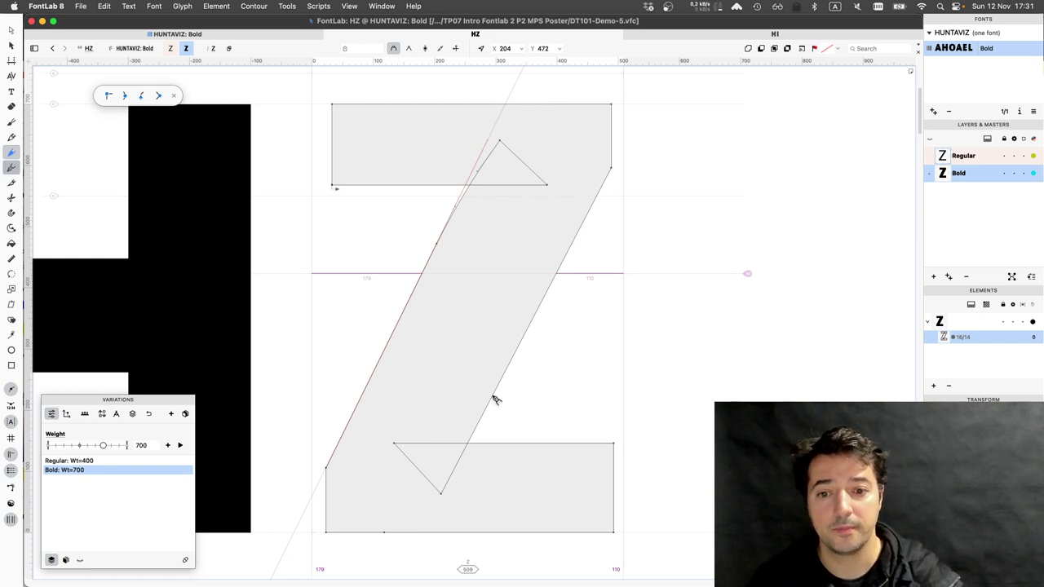
left_click(494, 400)
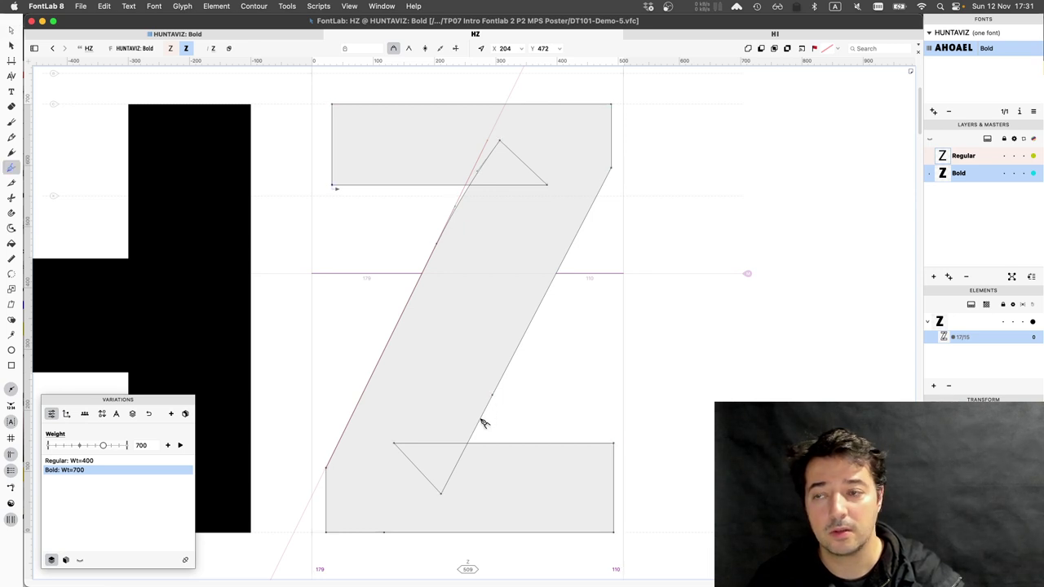
left_click(9, 30)
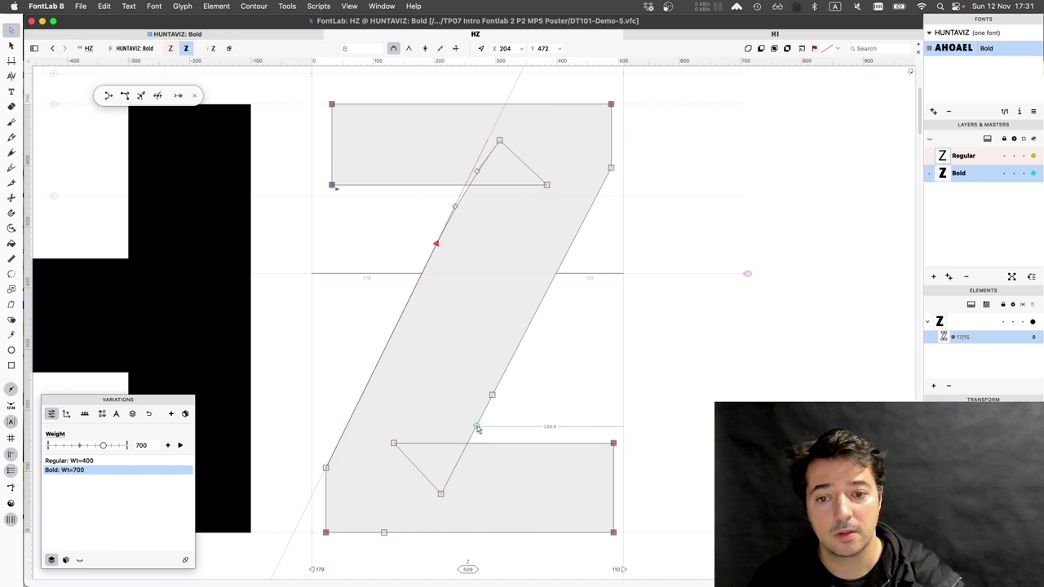
left_click(477, 427)
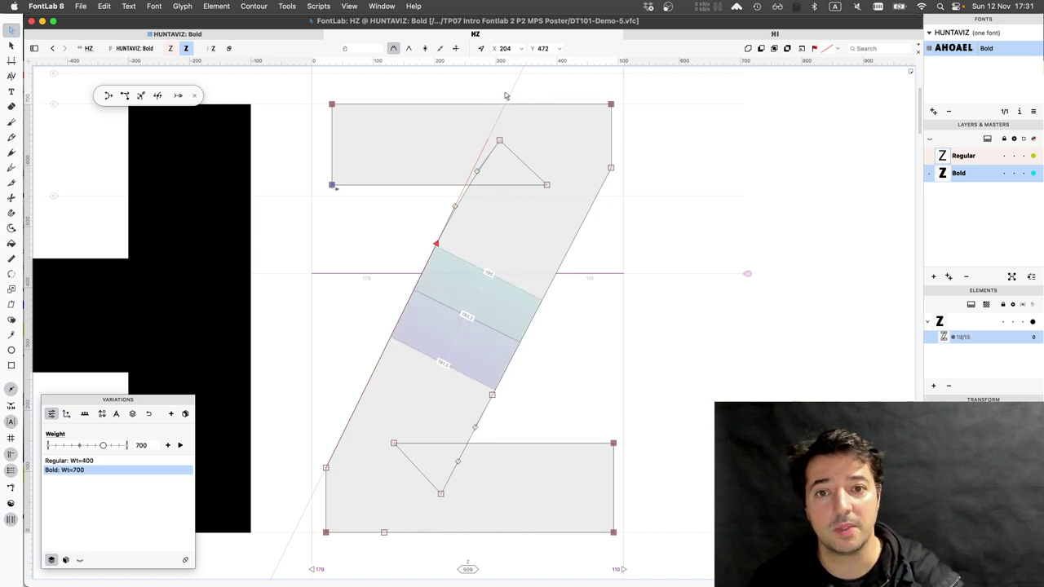
Place the slanted guide on the right edge's upper node and align the added lower node to it at 305, 222 as a smooth node
left_click_drag(510, 91, 610, 167)
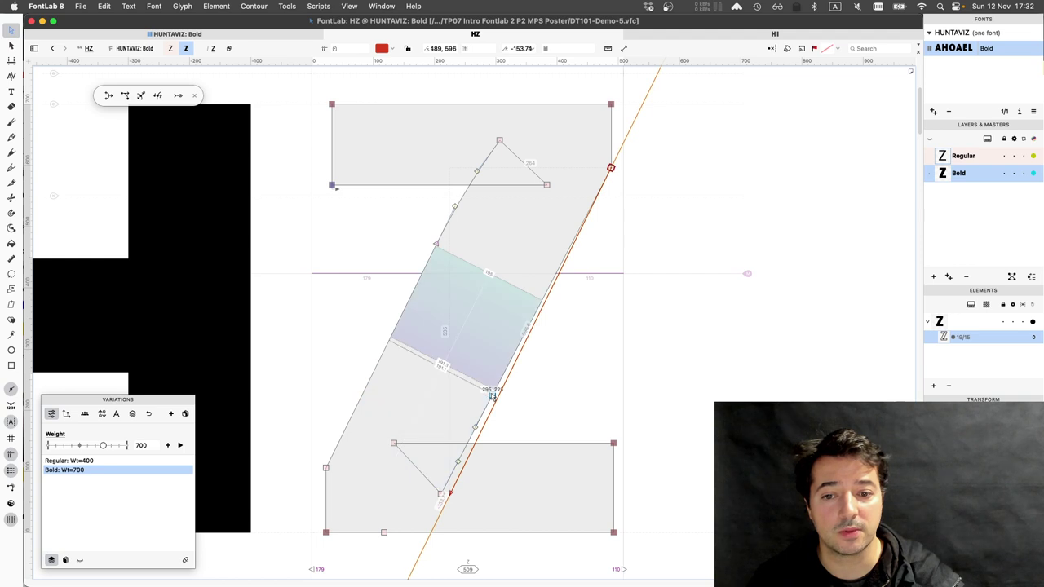
left_click_drag(493, 394, 498, 394)
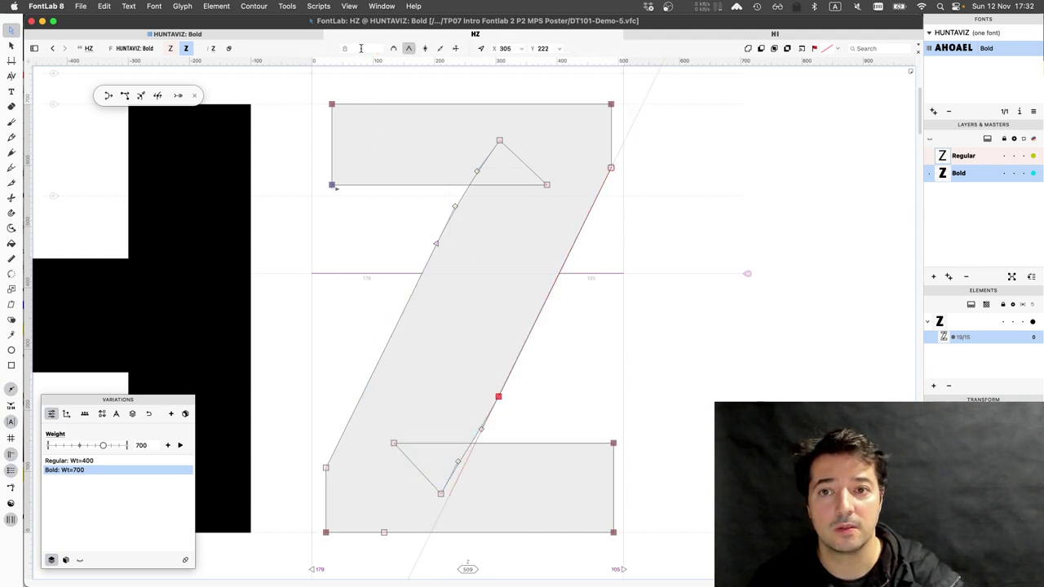
left_click(393, 48)
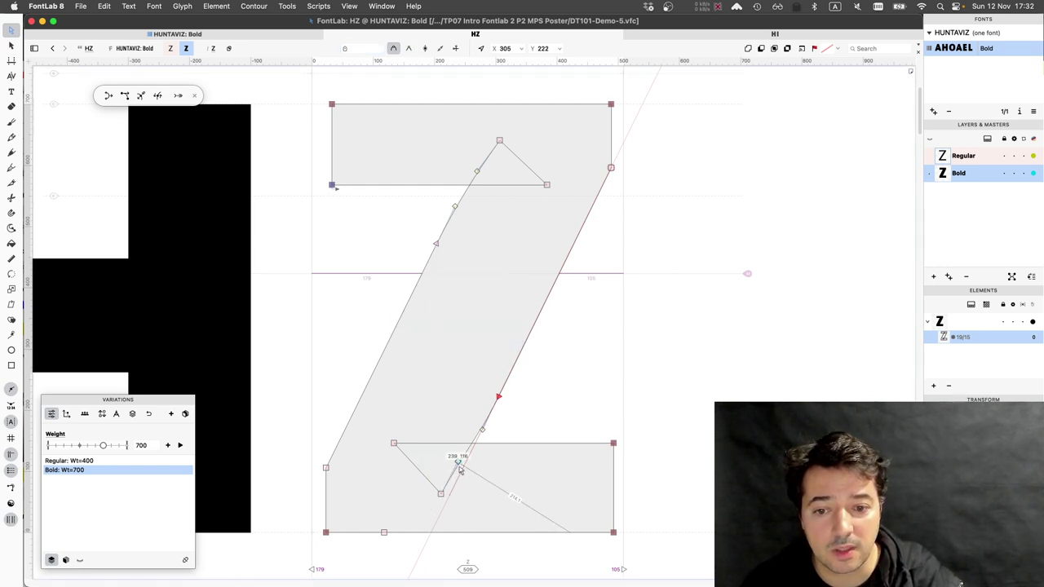
Move the lower loop node left to X 201 and set its curve handle at 242, 113
left_click_drag(460, 467, 461, 467)
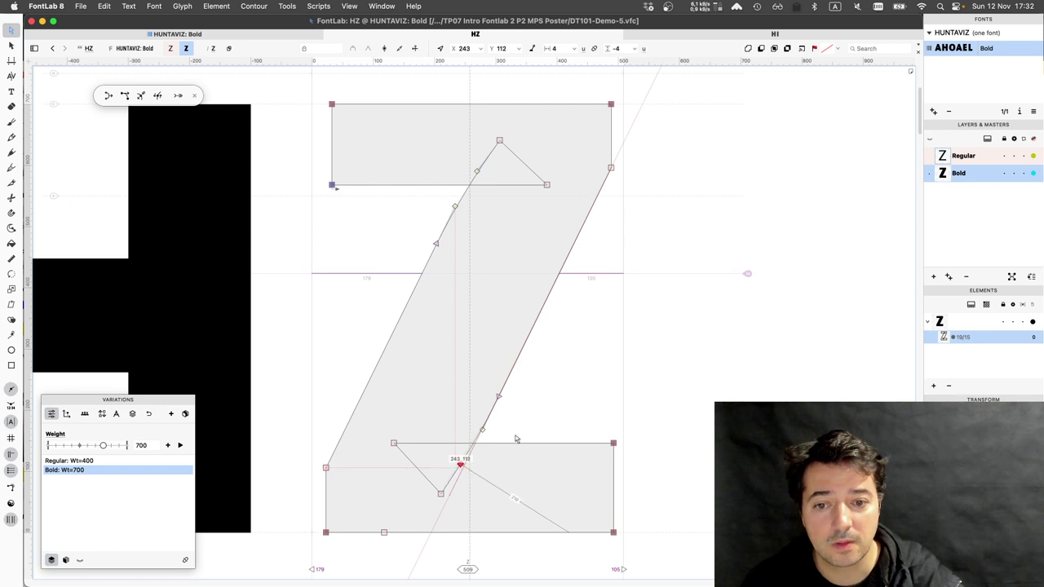
key("space")
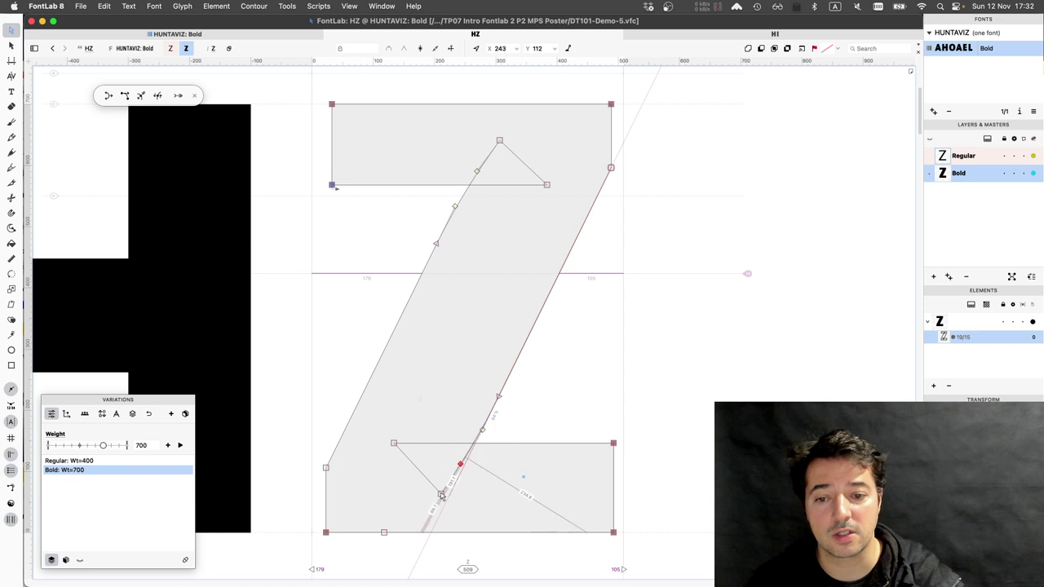
left_click(437, 494)
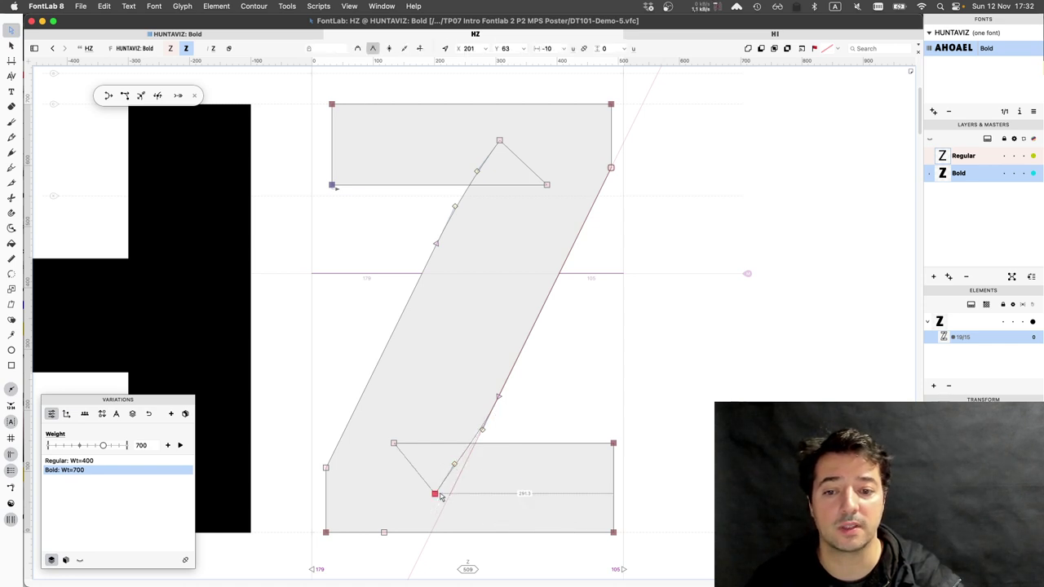
left_click_drag(441, 495, 460, 467)
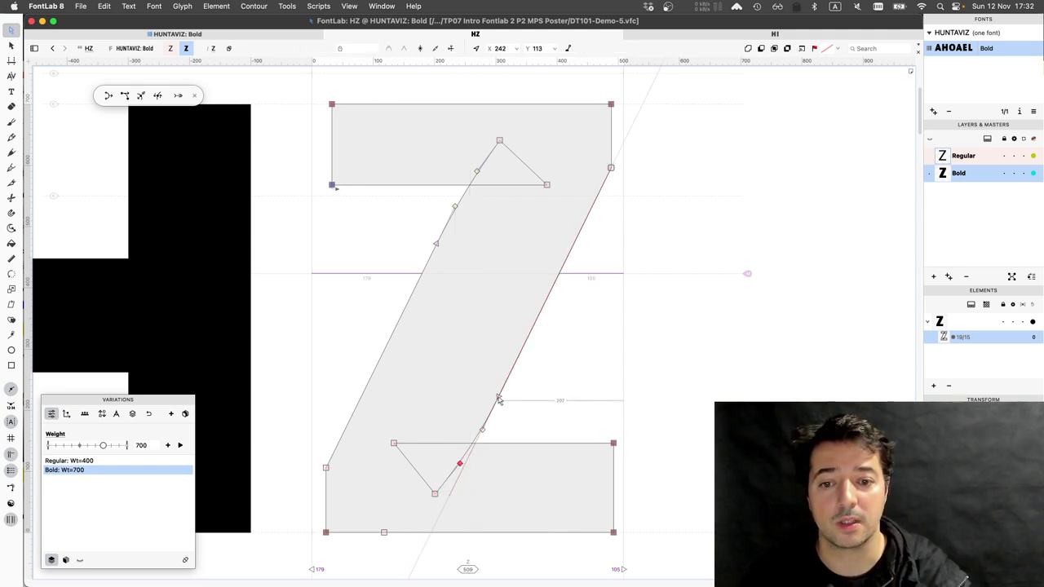
Slide the smooth node on the diagonal's right edge up to 319, 250 and preview the HZ pair filled
left_click(499, 397)
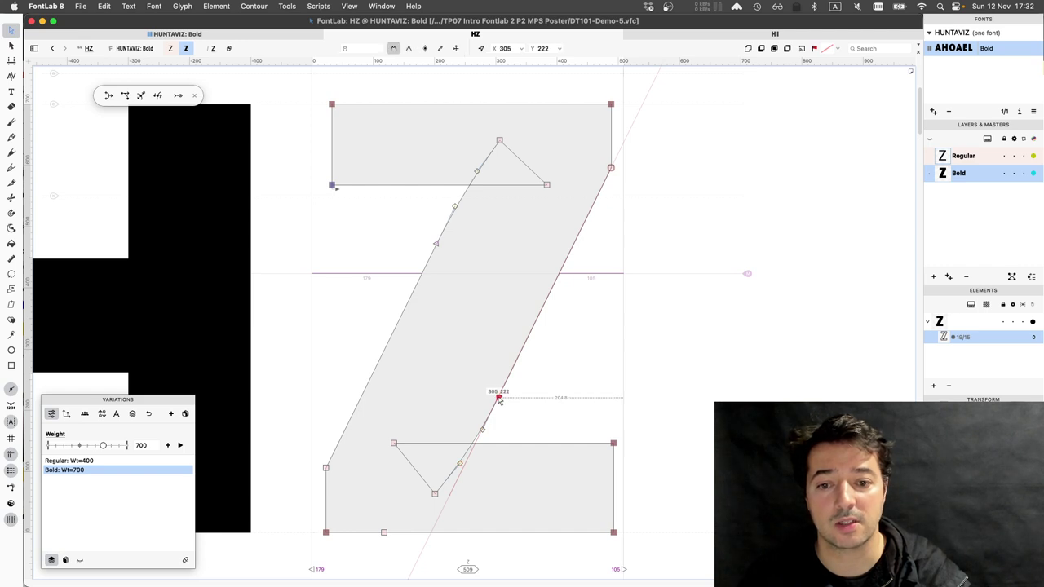
left_click_drag(500, 399, 507, 380)
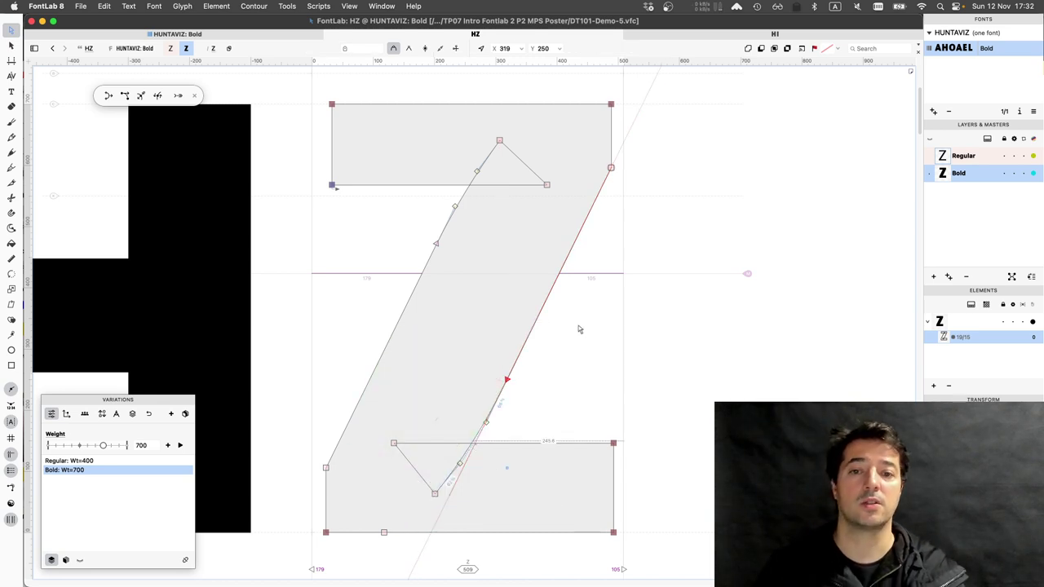
key("space")
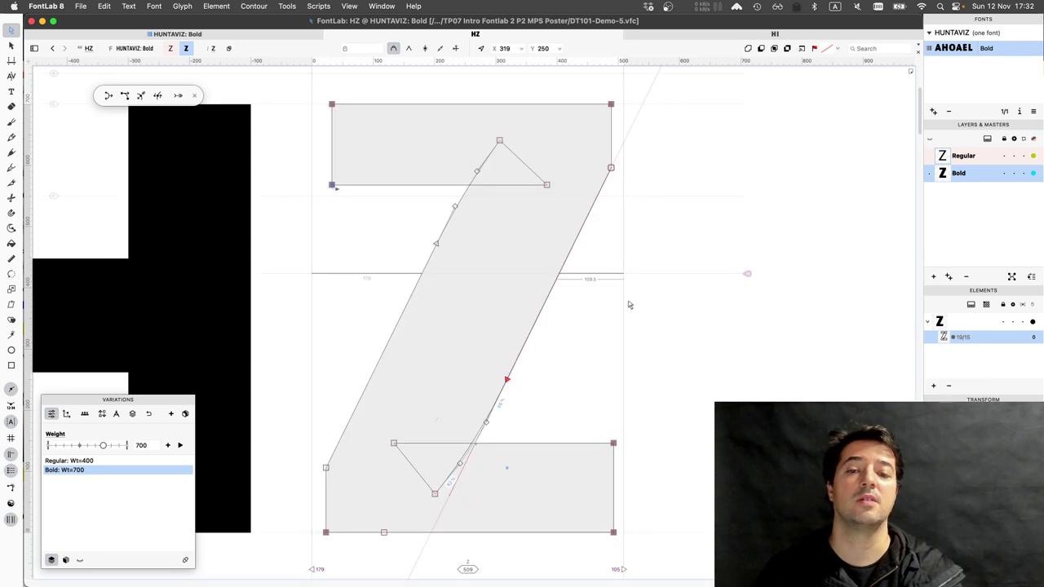
scroll(628, 301, "down", 5)
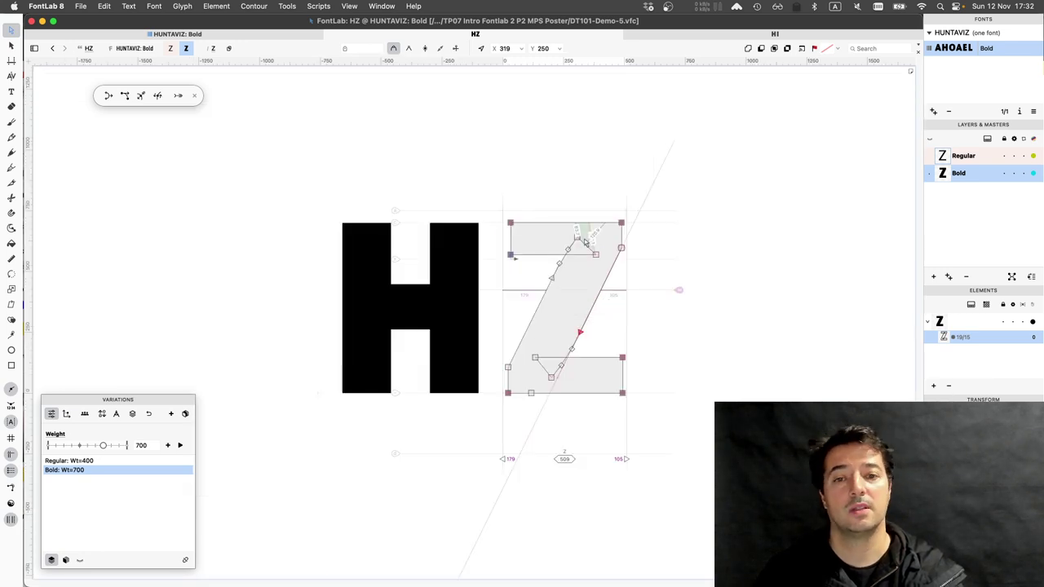
key("space")
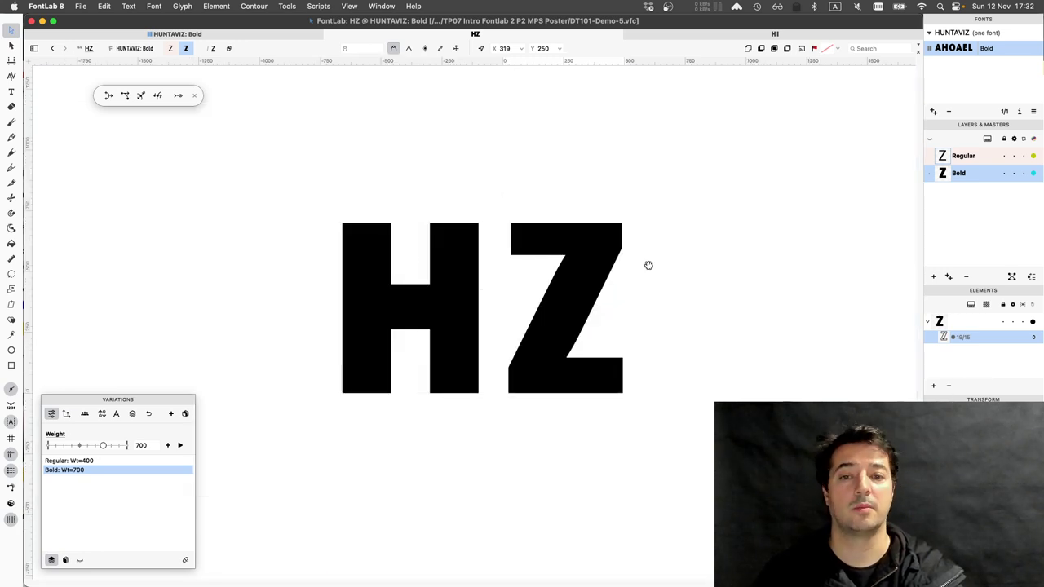
Slide the smooth node on the diagonal's left edge down to 169, 401 and delete the curve handles above it
left_click(551, 281)
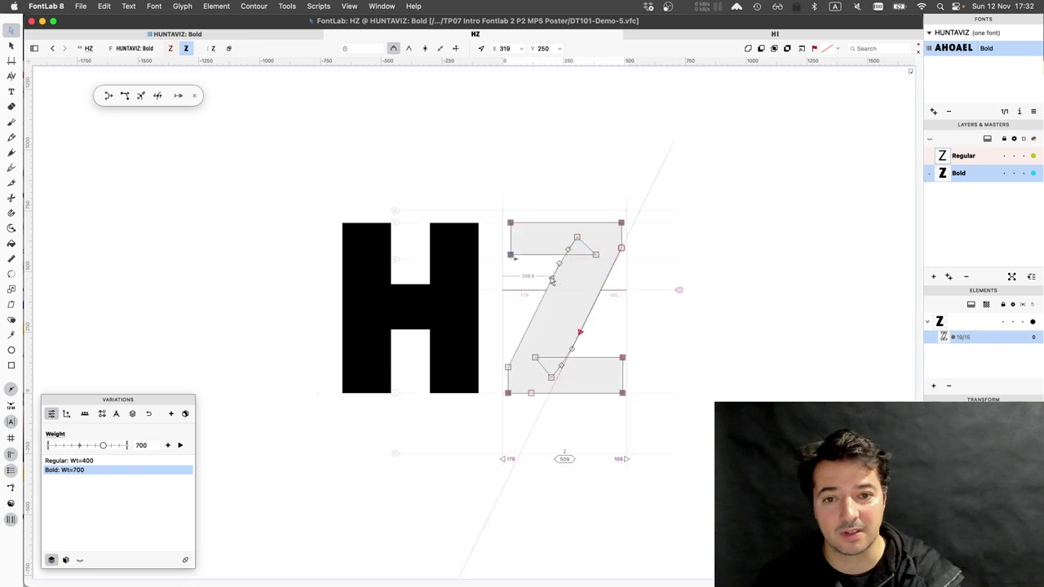
left_click_drag(544, 299, 543, 295)
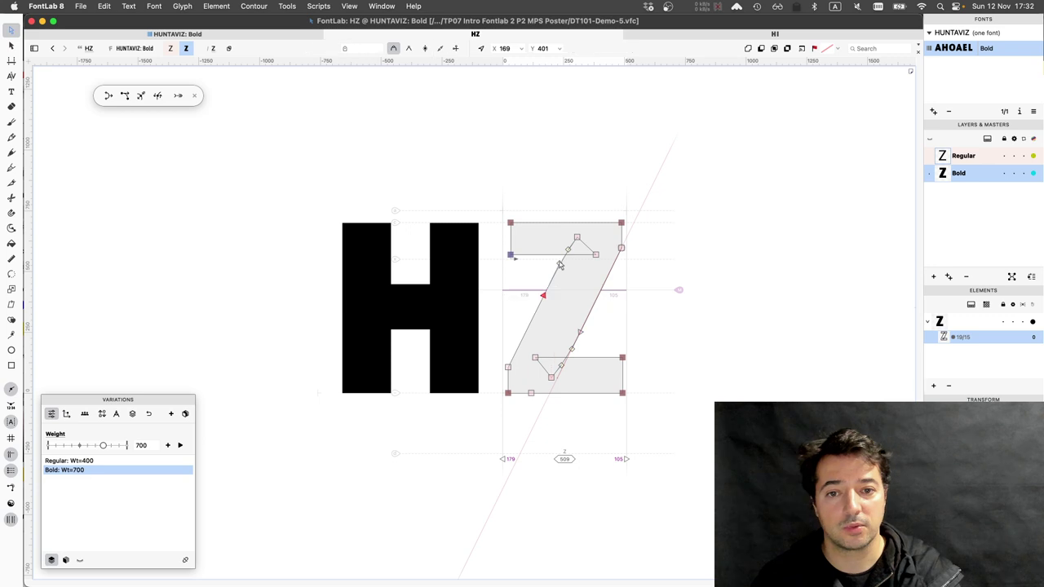
left_click(559, 264)
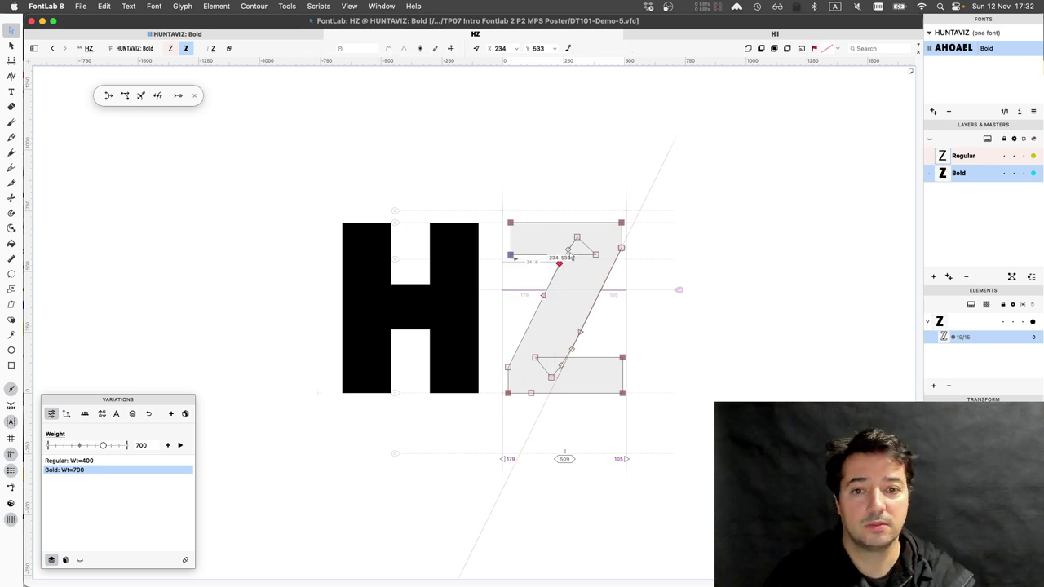
key("Delete")
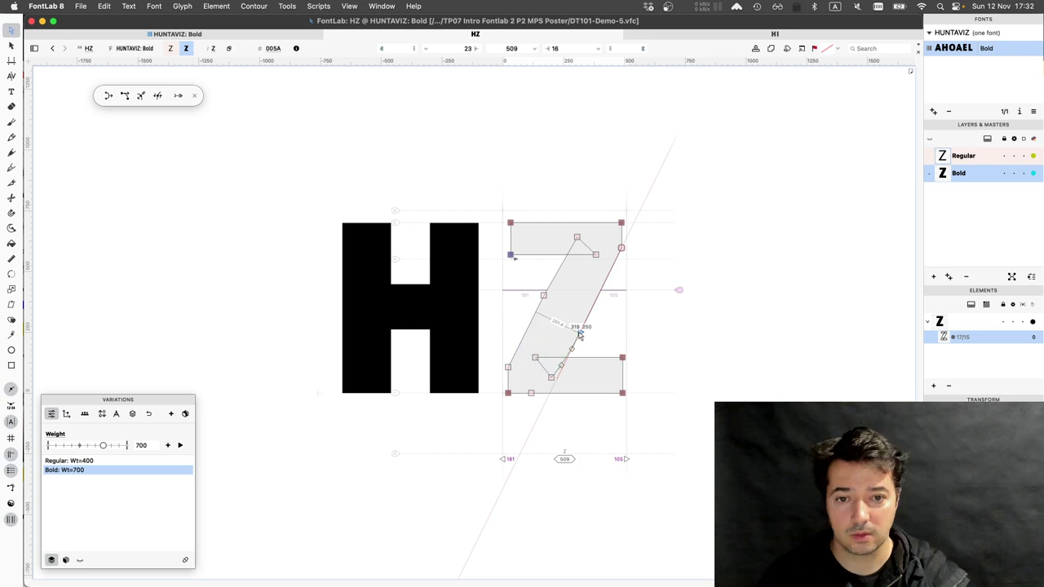
Undo the deletion of the right-edge node and delete only the curve handles below it, leaving a straight segment
left_click(579, 333)
key("Delete")
key("super+z")
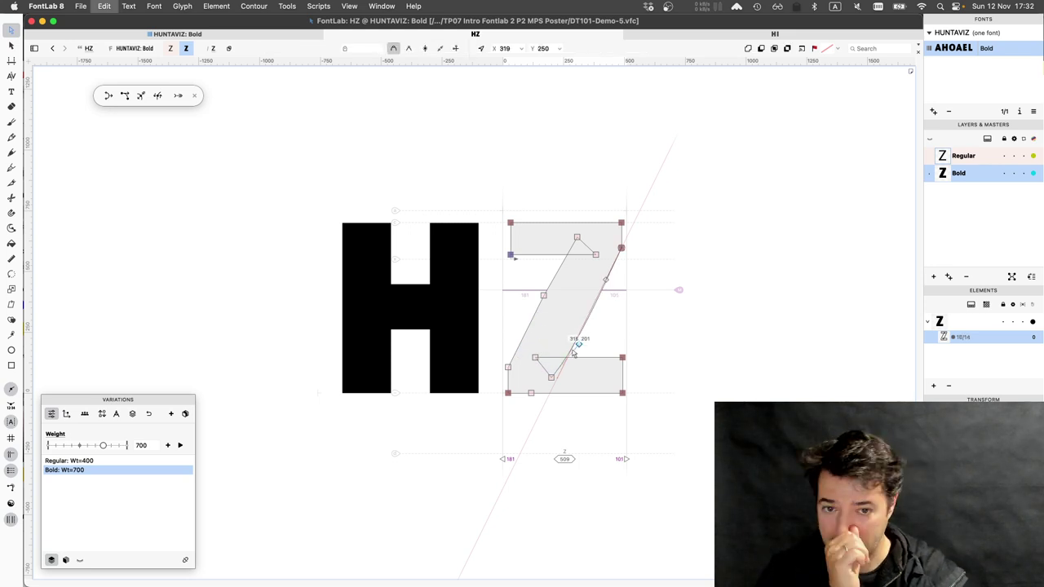
key("Delete")
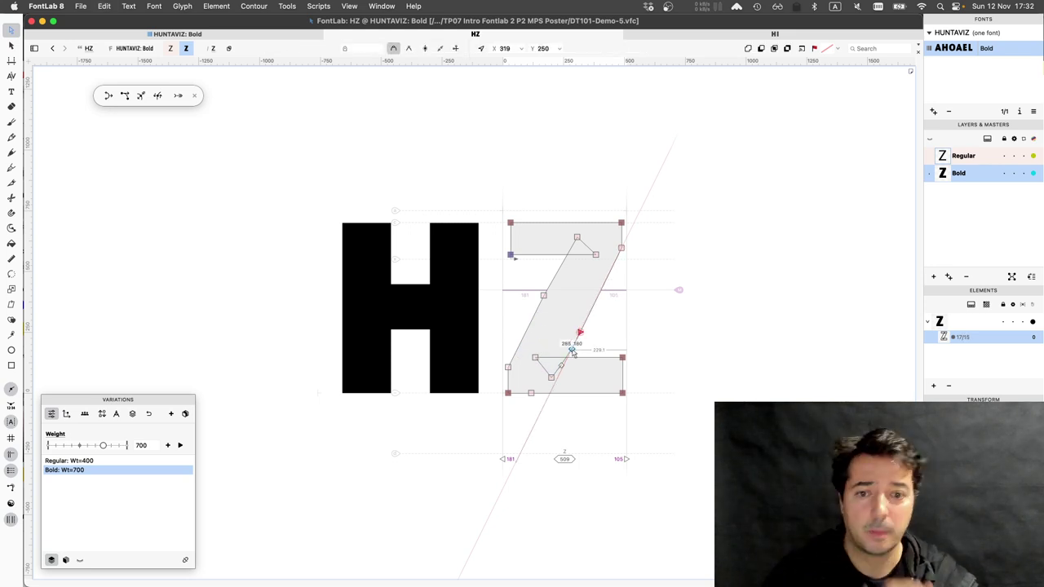
left_click(572, 351)
key("Delete")
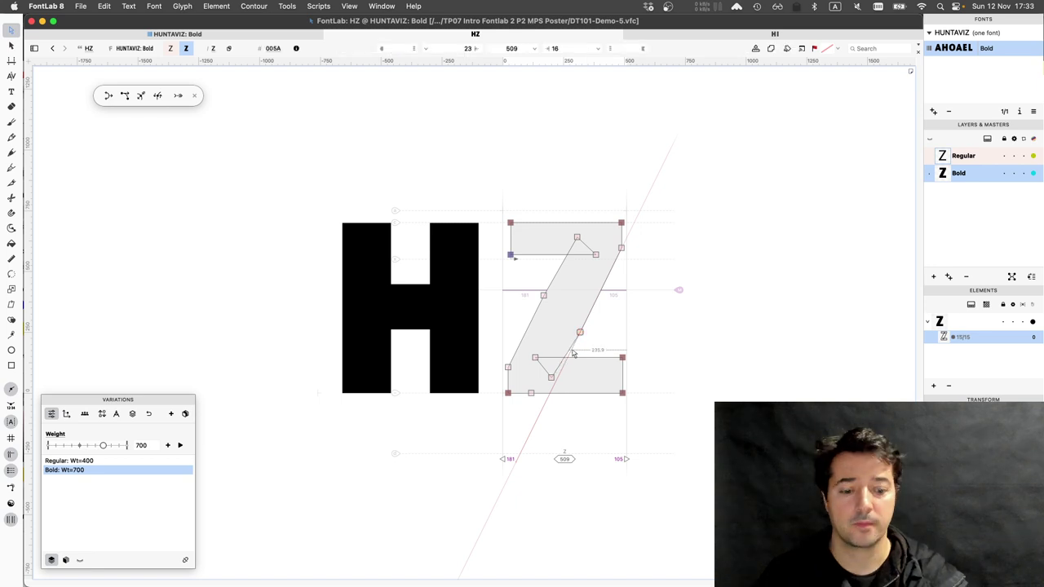
Move the lower loop node at Y 63 right to X 211 and preview the pair
key("space")
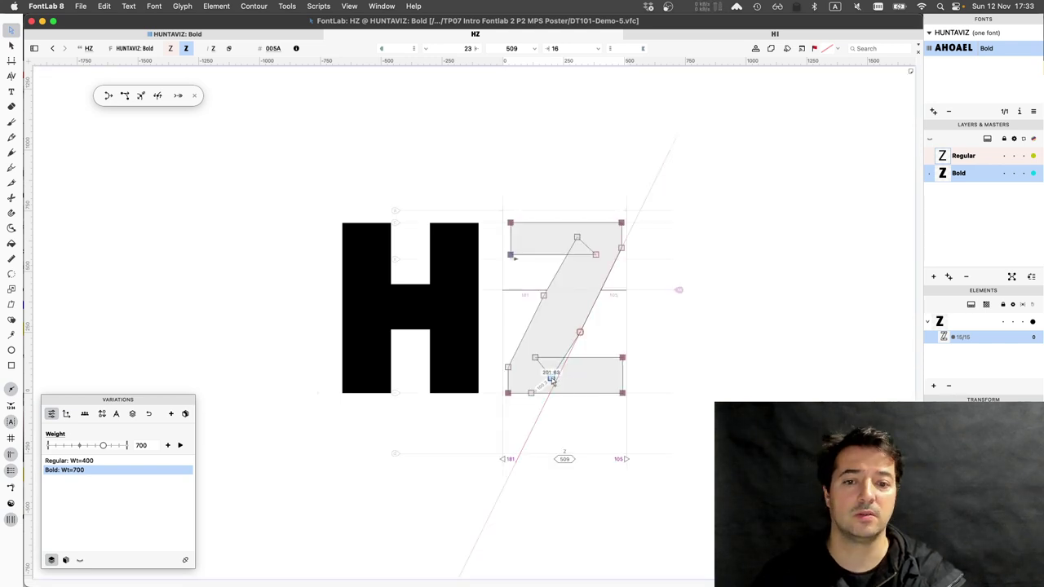
left_click(552, 379)
key("space")
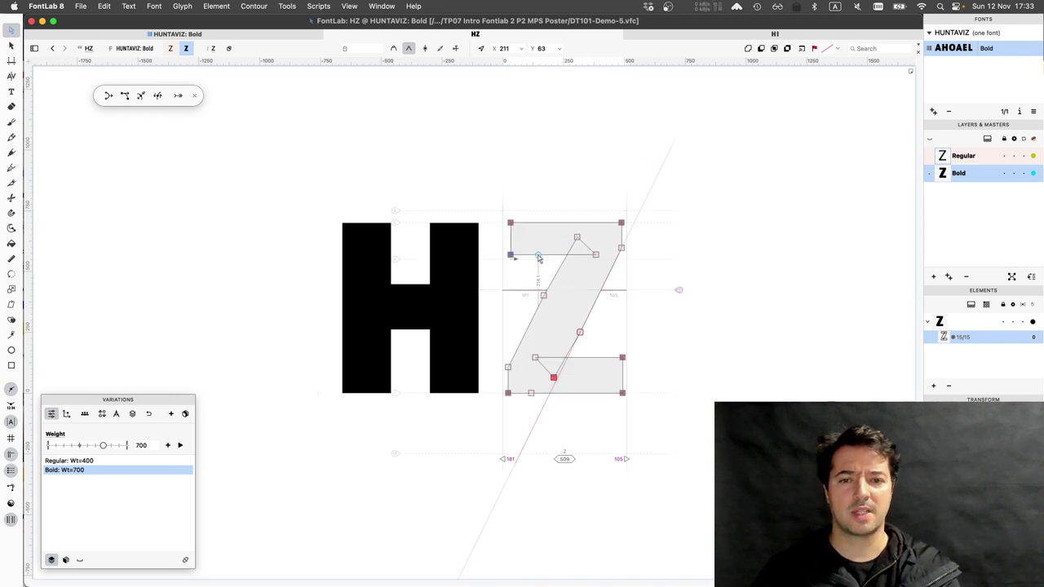
Move the lower edge of the Z's top bar down 10 units to Y 558
left_click(538, 256)
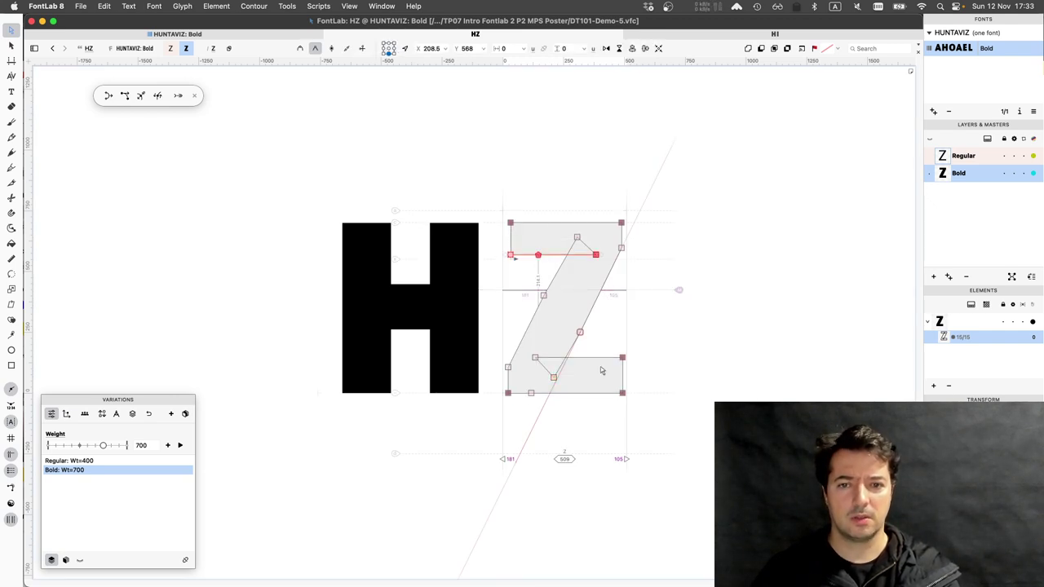
key("shift+Down")
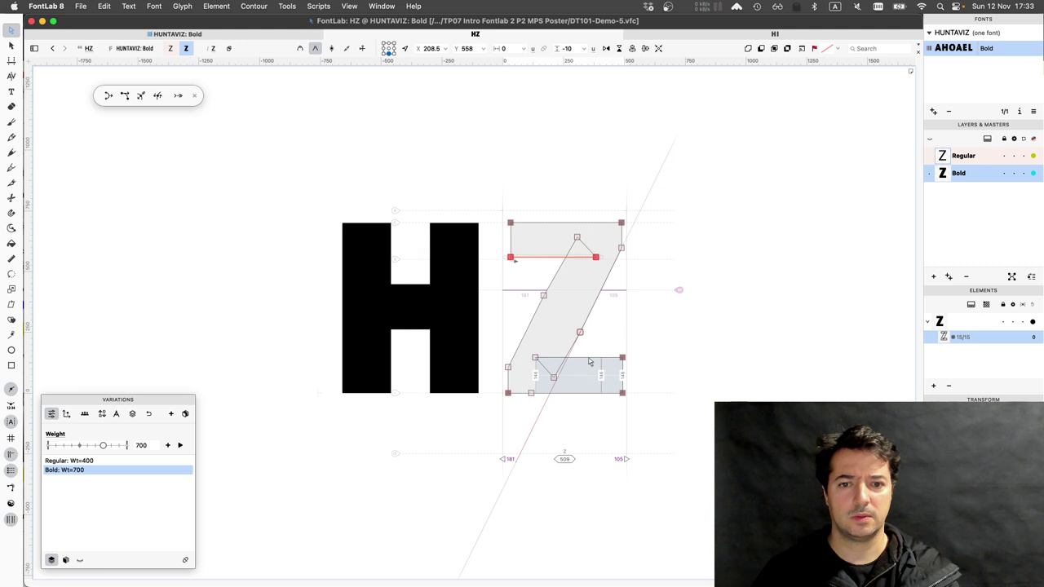
Move the upper edge of the Bold Z's bottom bar up 10 units to Y 156
left_click(589, 358)
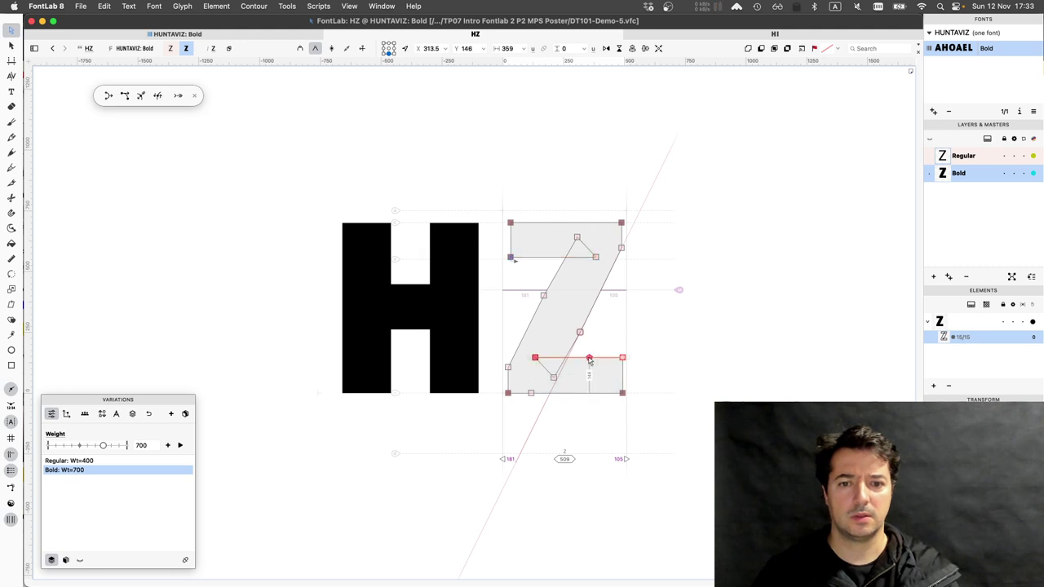
key("shift+Up")
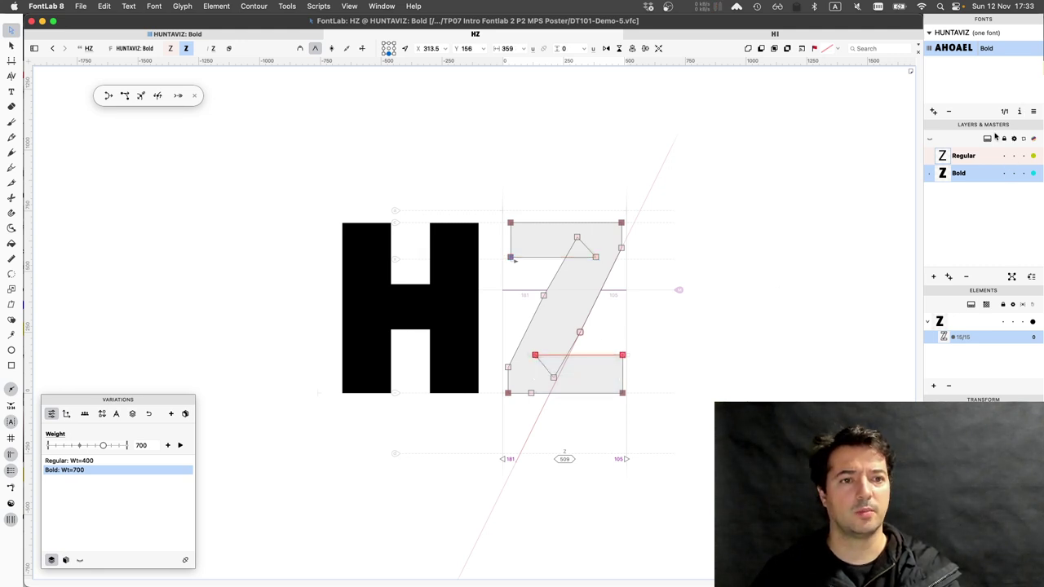
In the Regular Z, insert a node high on the diagonal's left edge and one low on its right edge, and save the font
key("Page_Up")
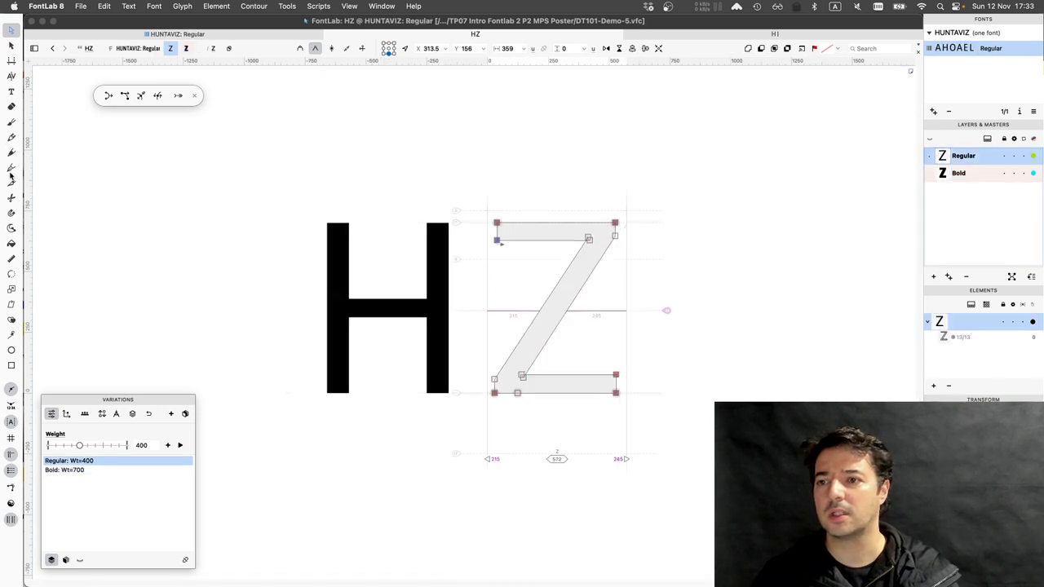
left_click(11, 167)
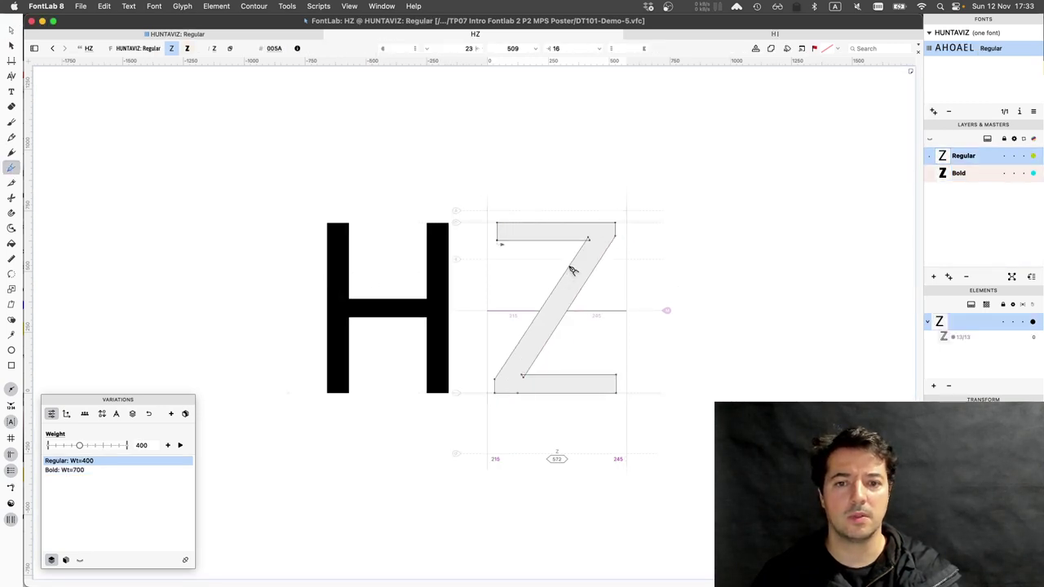
left_click(570, 267)
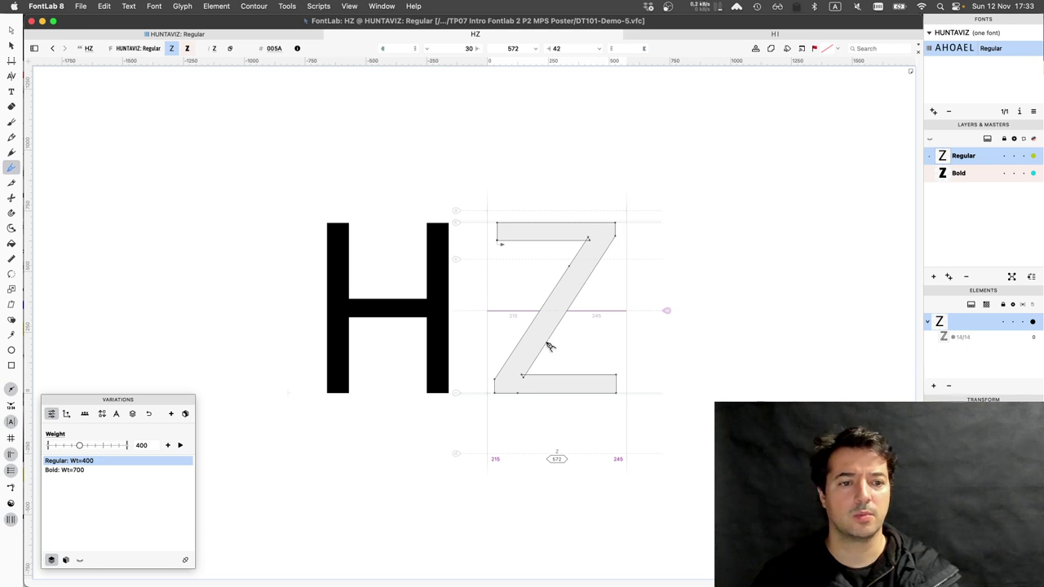
left_click(547, 344)
key("super+s")
key("super+s")
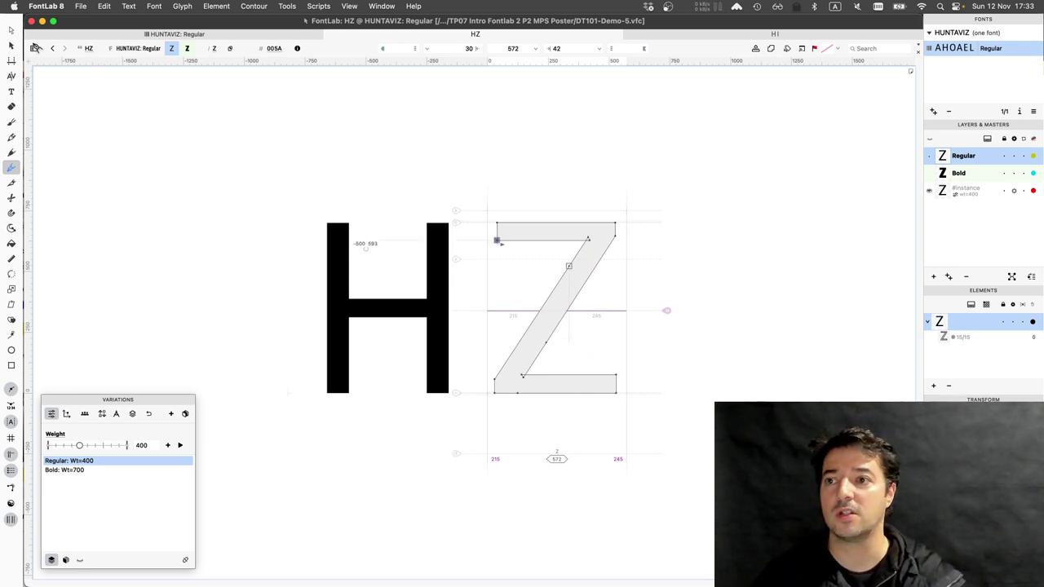
Export HUNTAVIZ as a Variable TT font to the Desktop folder and dismiss the export message
left_click(11, 31)
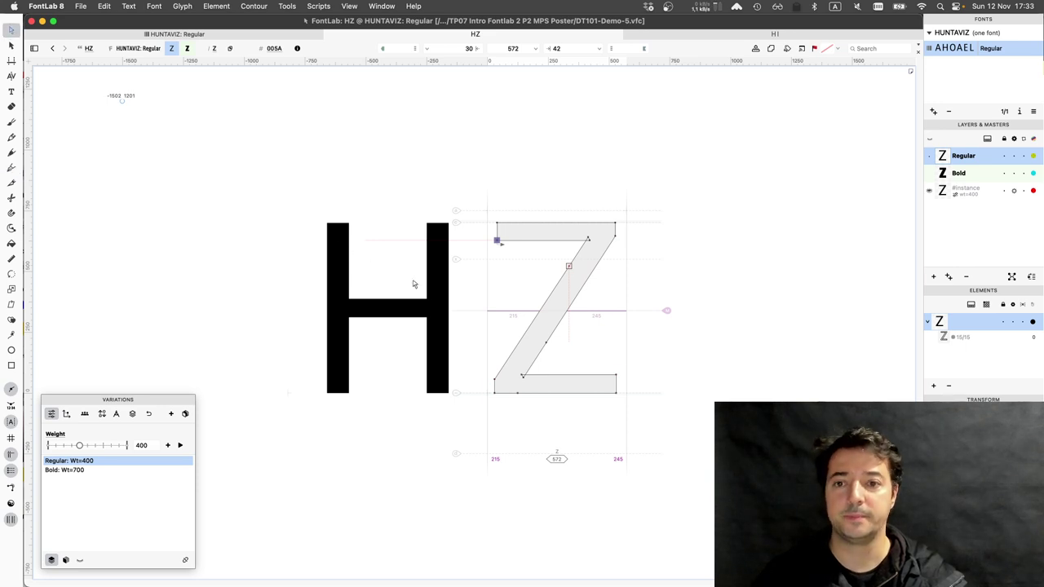
key("super+a")
key("super+e")
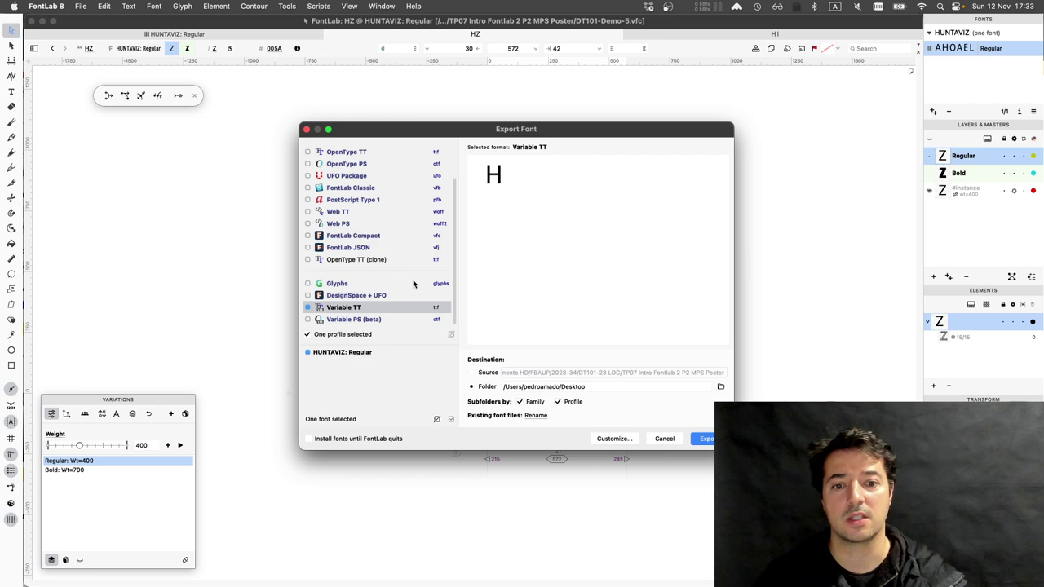
key("Return")
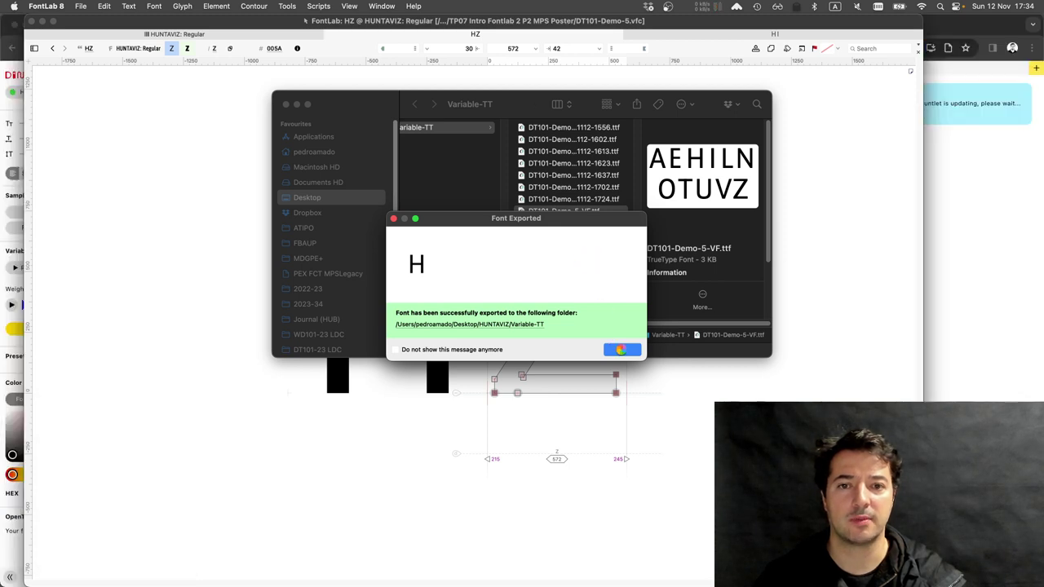
left_click(621, 349)
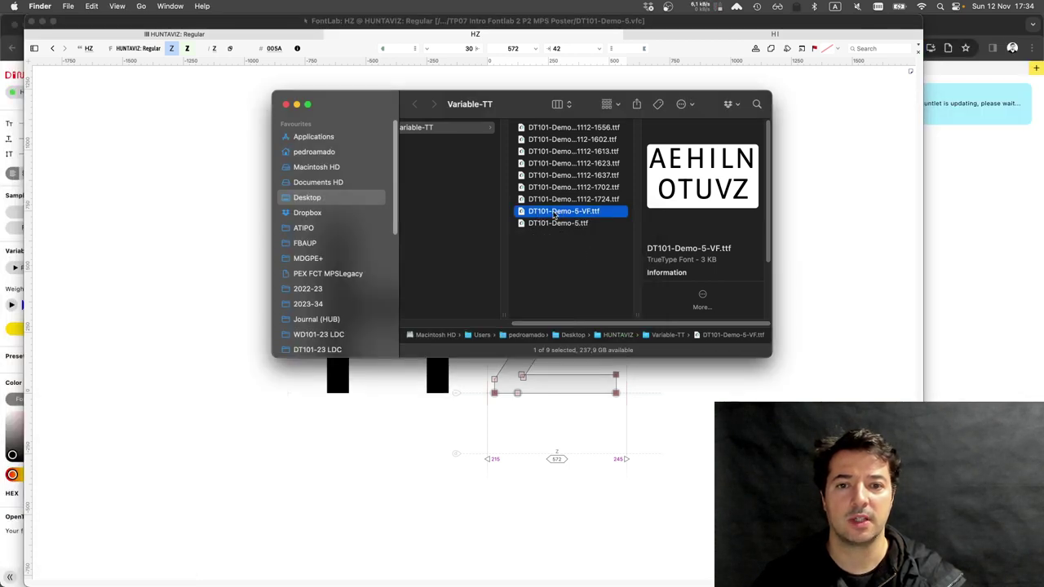
Switch to Chrome and load the exported DT101-Demo-5-VF.ttf into Dinamo Font Gauntlet
key("super+Tab")
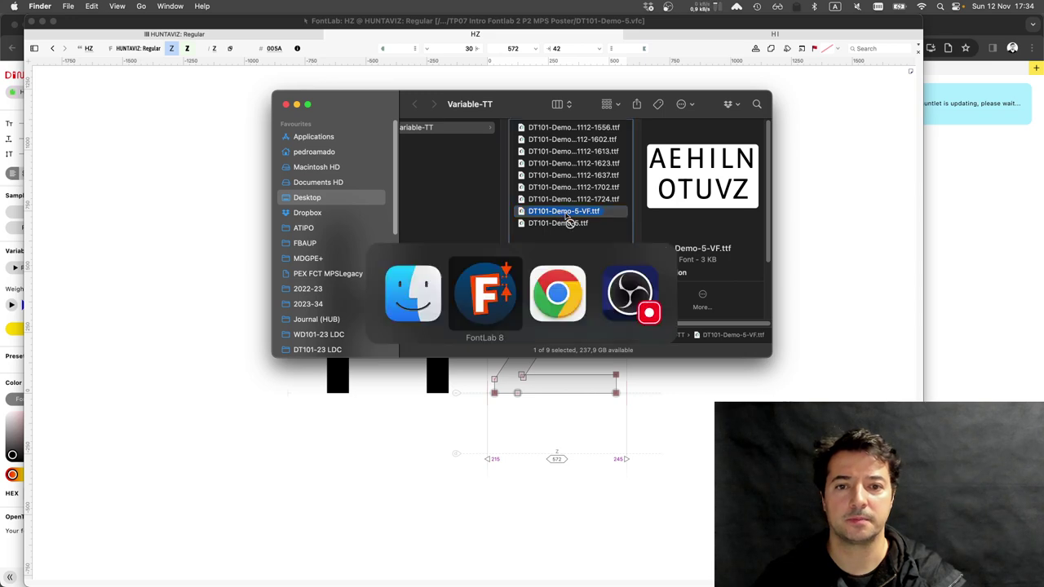
left_click_drag(566, 216, 569, 223)
left_click_drag(568, 222, 501, 193)
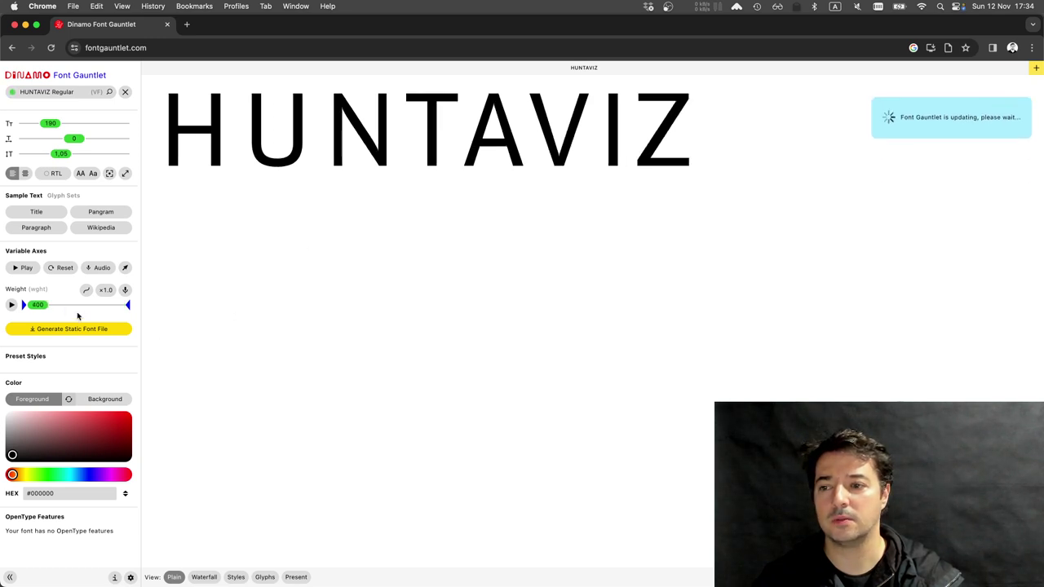
Preview the HUNTAVIZ sample text across the Weight axis from 400 up to 700
left_click_drag(44, 308, 123, 308)
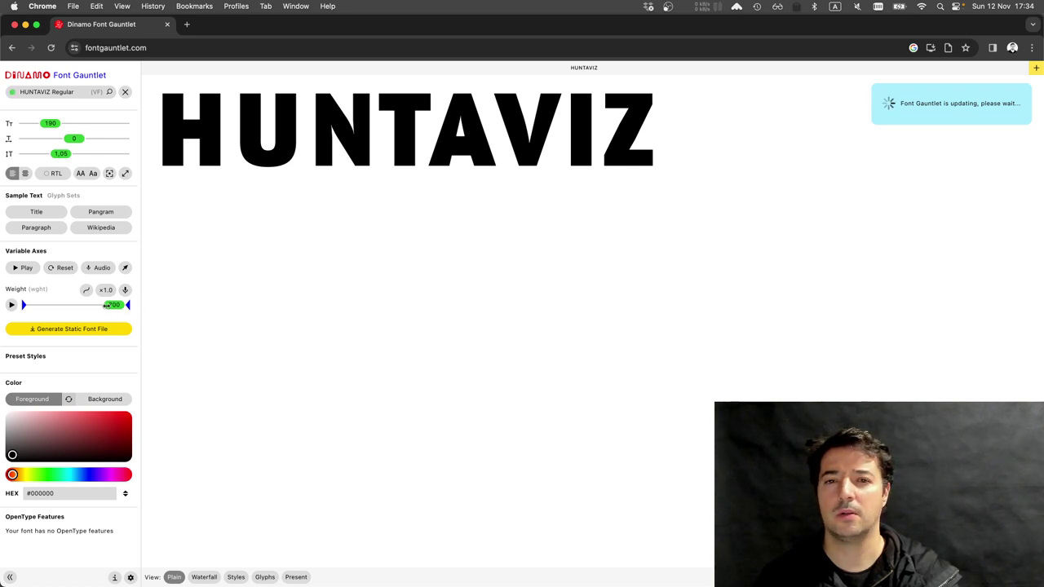
mouse_move(106, 305)
left_mouse_down()
mouse_move(35, 308)
mouse_move(124, 311)
left_mouse_up()
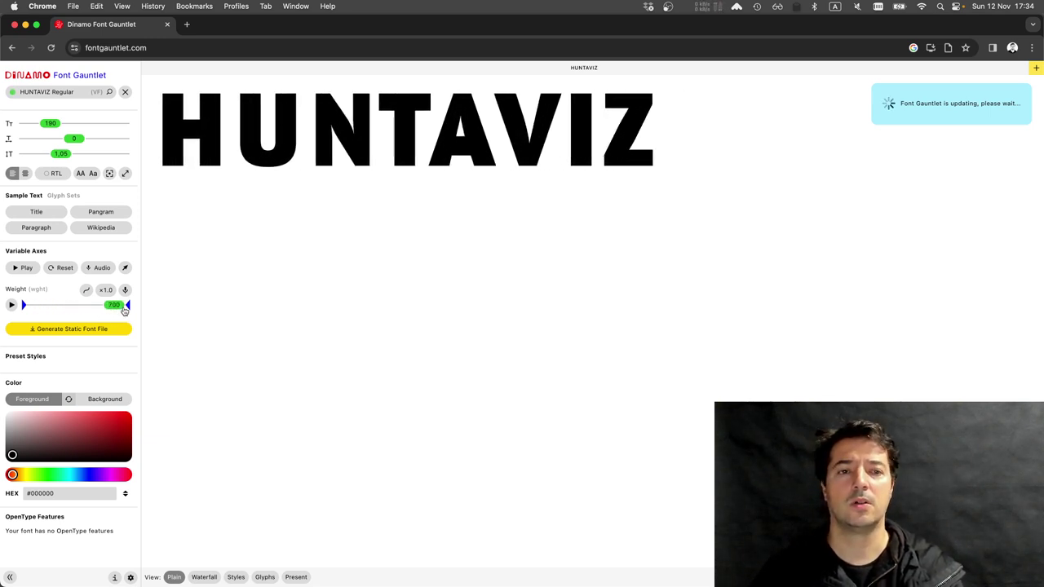